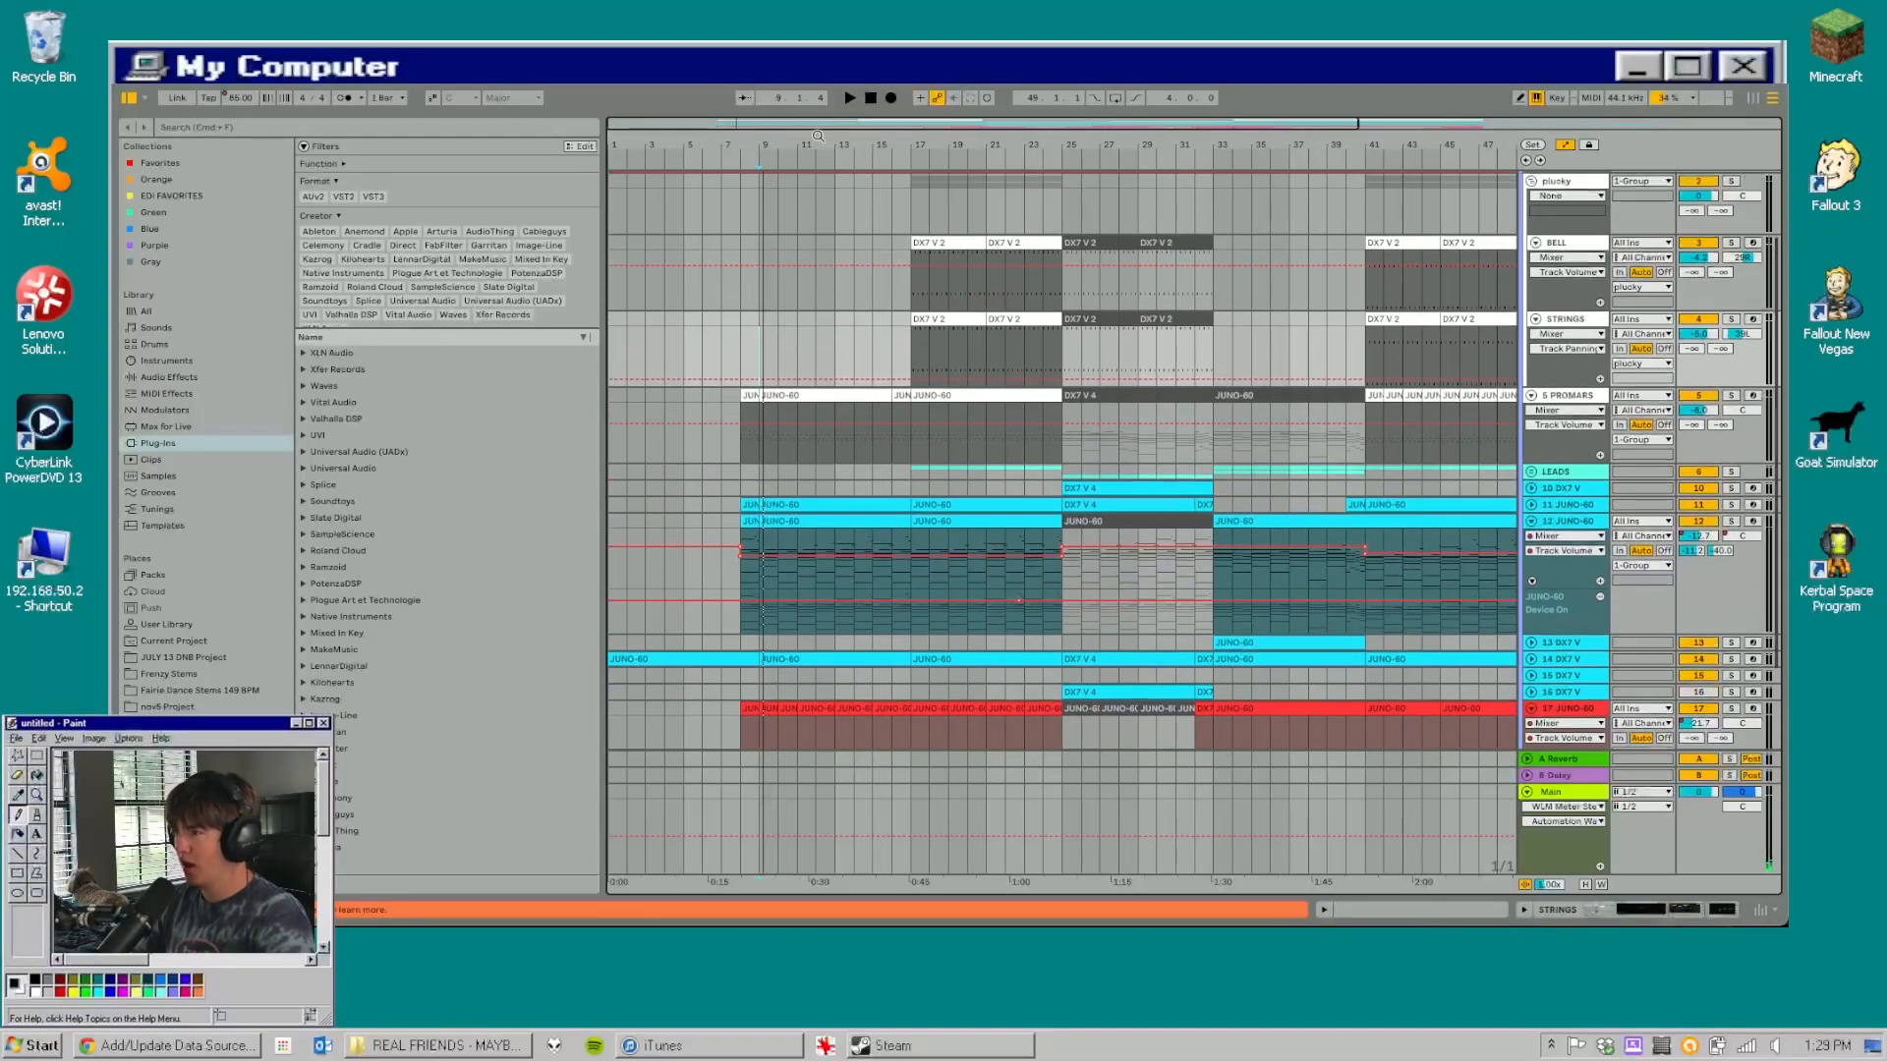
# - Reduce the height of the red 17 JUNO-60 track in the arrangement
pyautogui.press('-')
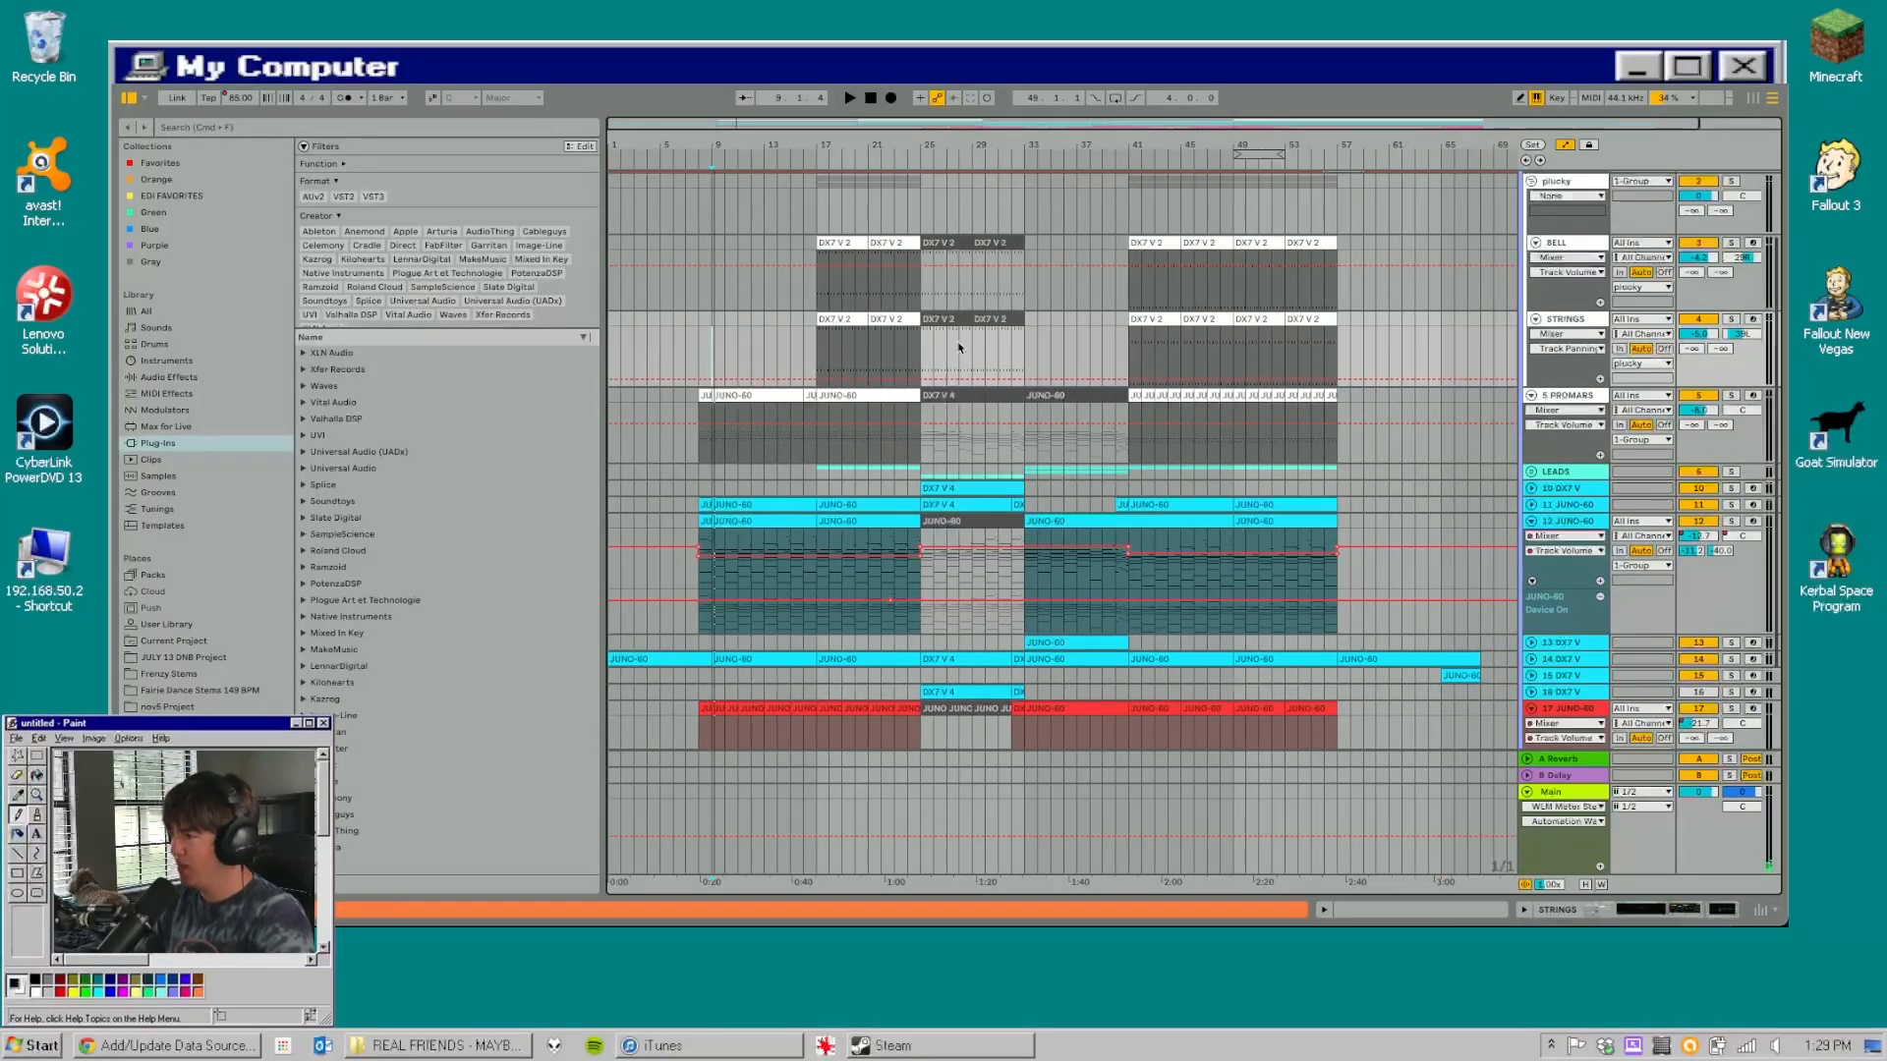
pyautogui.scroll(-3, 1394, 625)
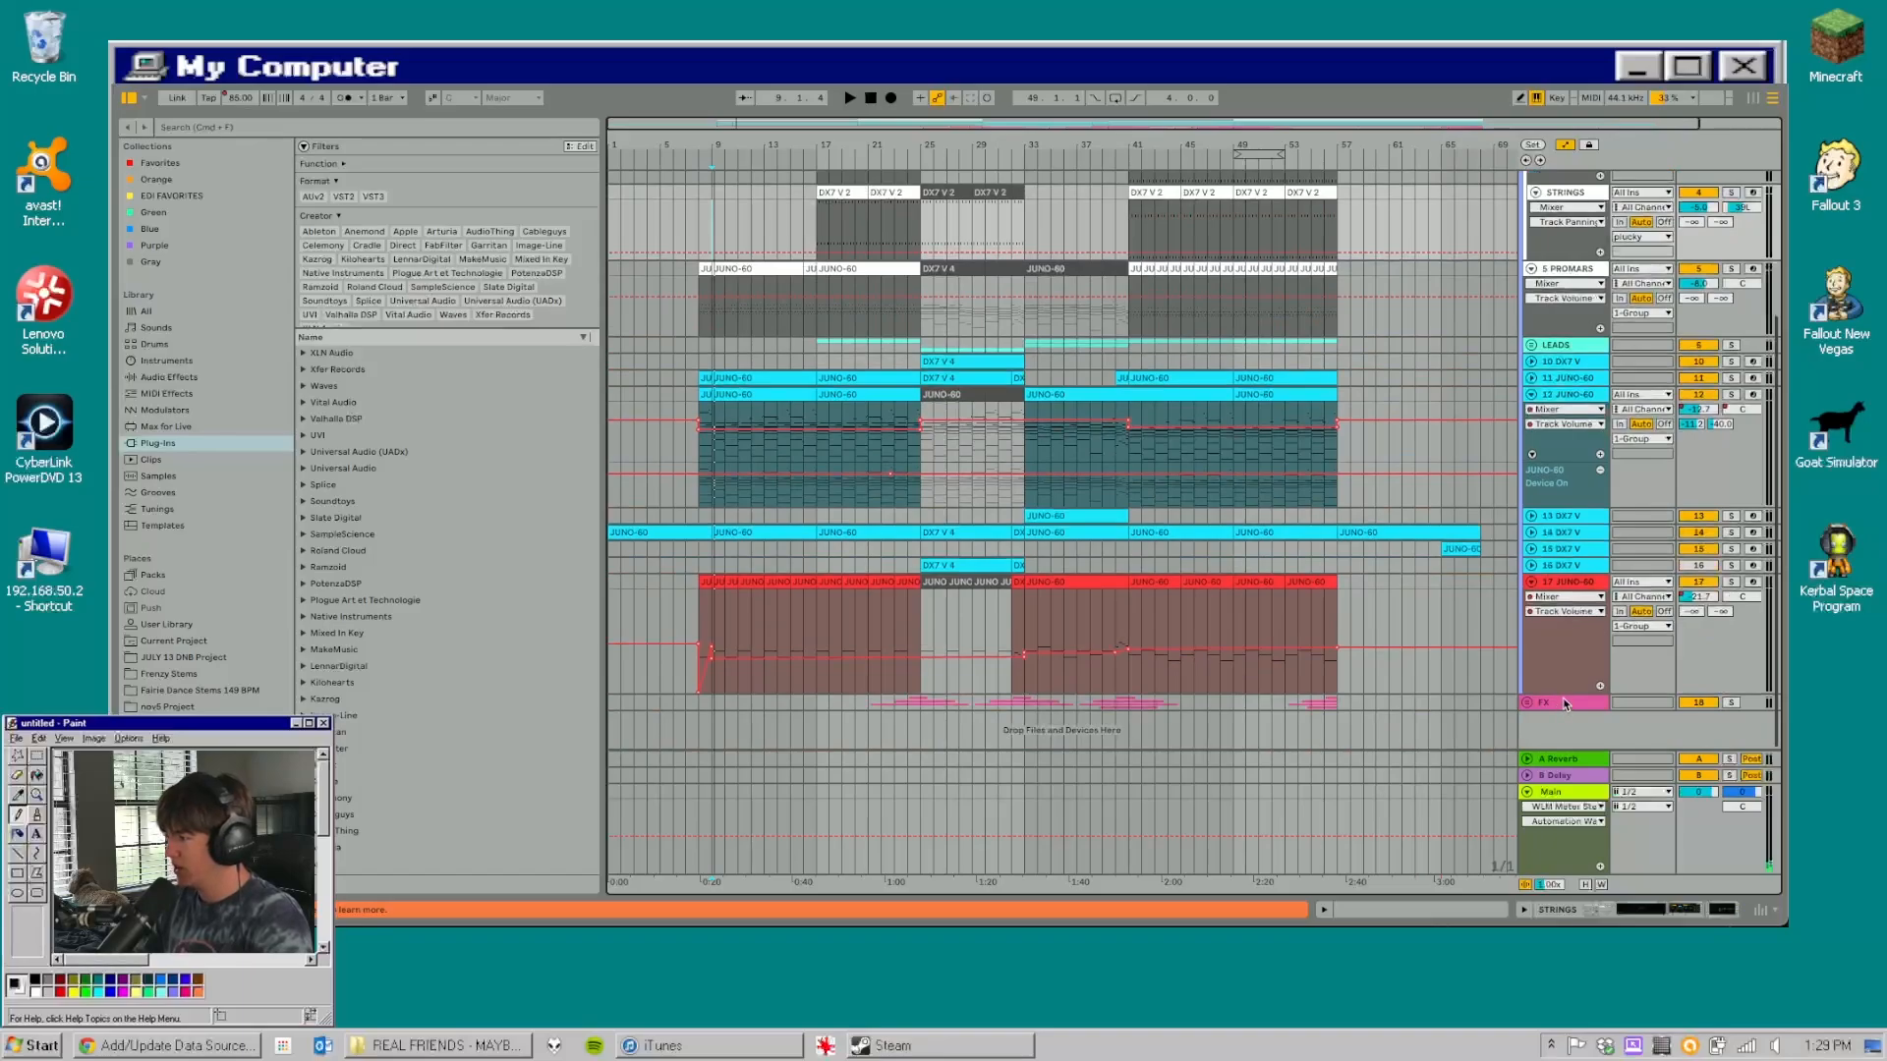
pyautogui.moveTo(1560, 692); pyautogui.dragTo(1557, 602)
# - Unfold the FX group to examine its audio tracks, and fold it again
pyautogui.click(1525, 616)
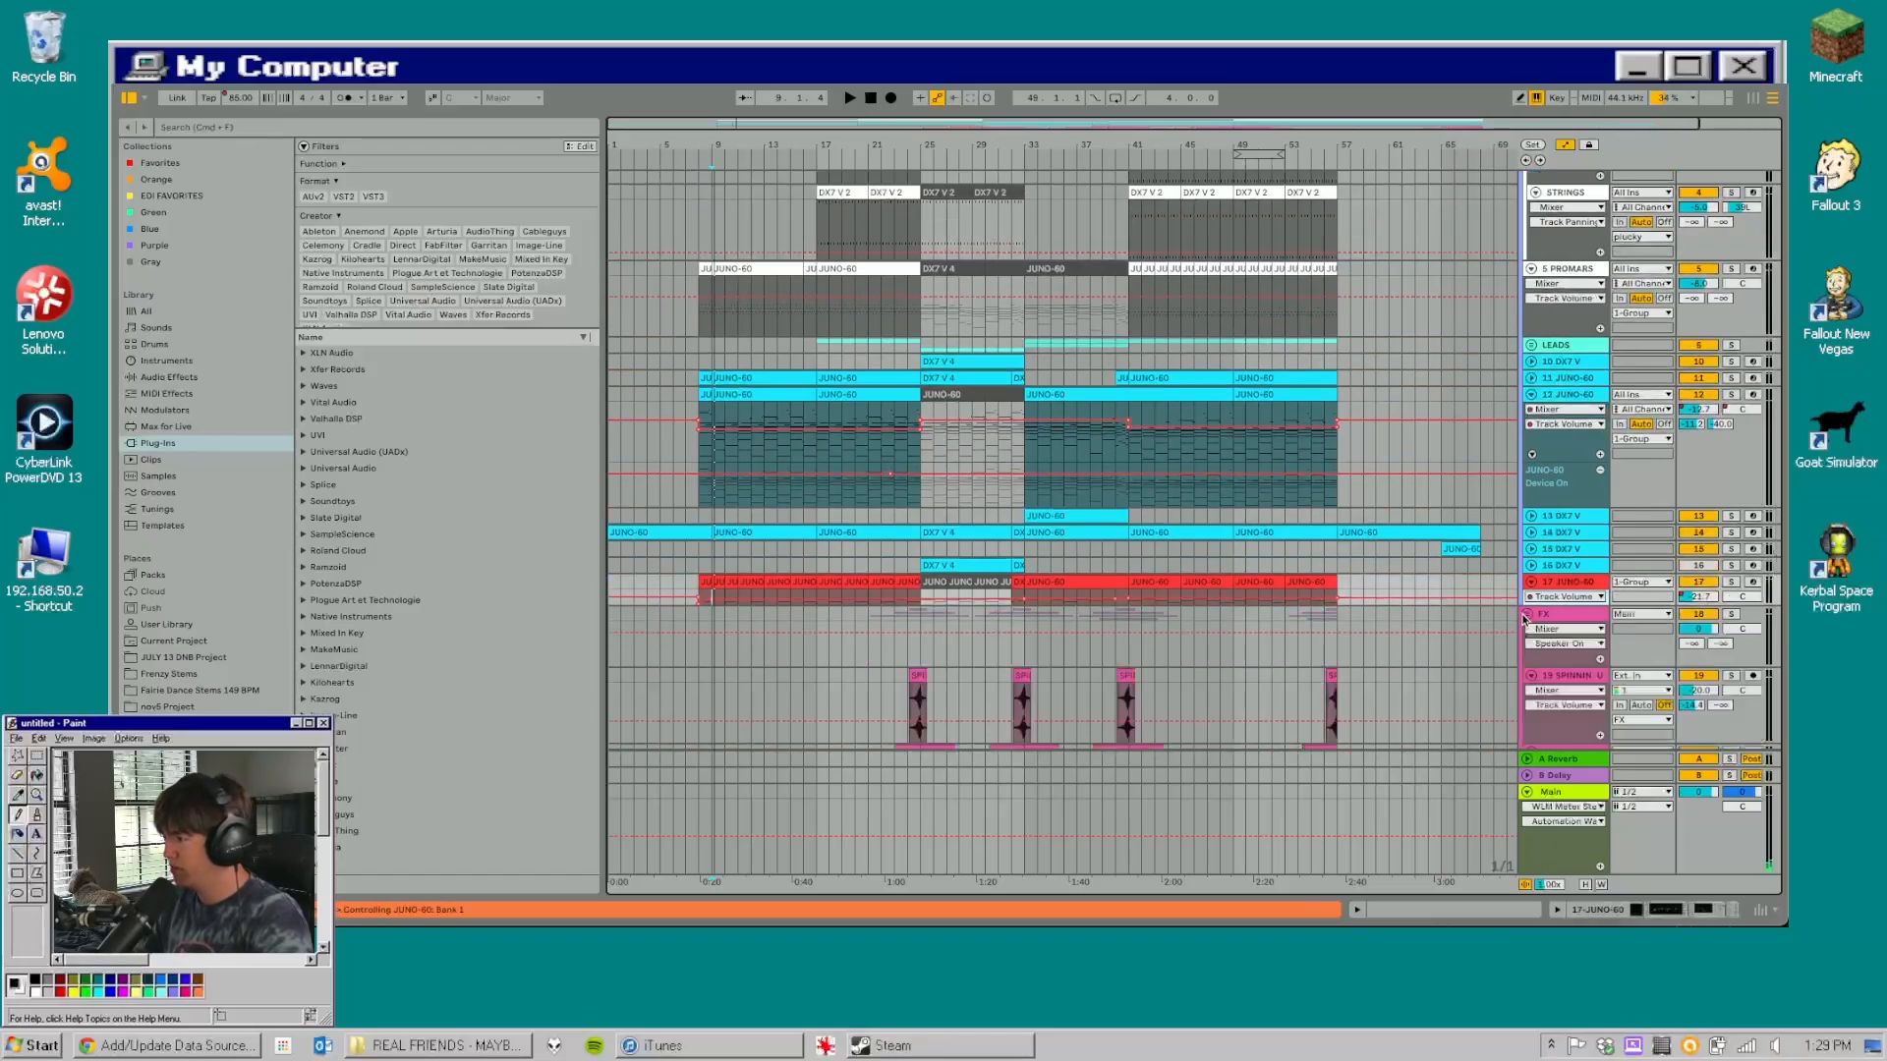
pyautogui.scroll(-5, 1526, 623)
pyautogui.scroll(2, 1562, 619)
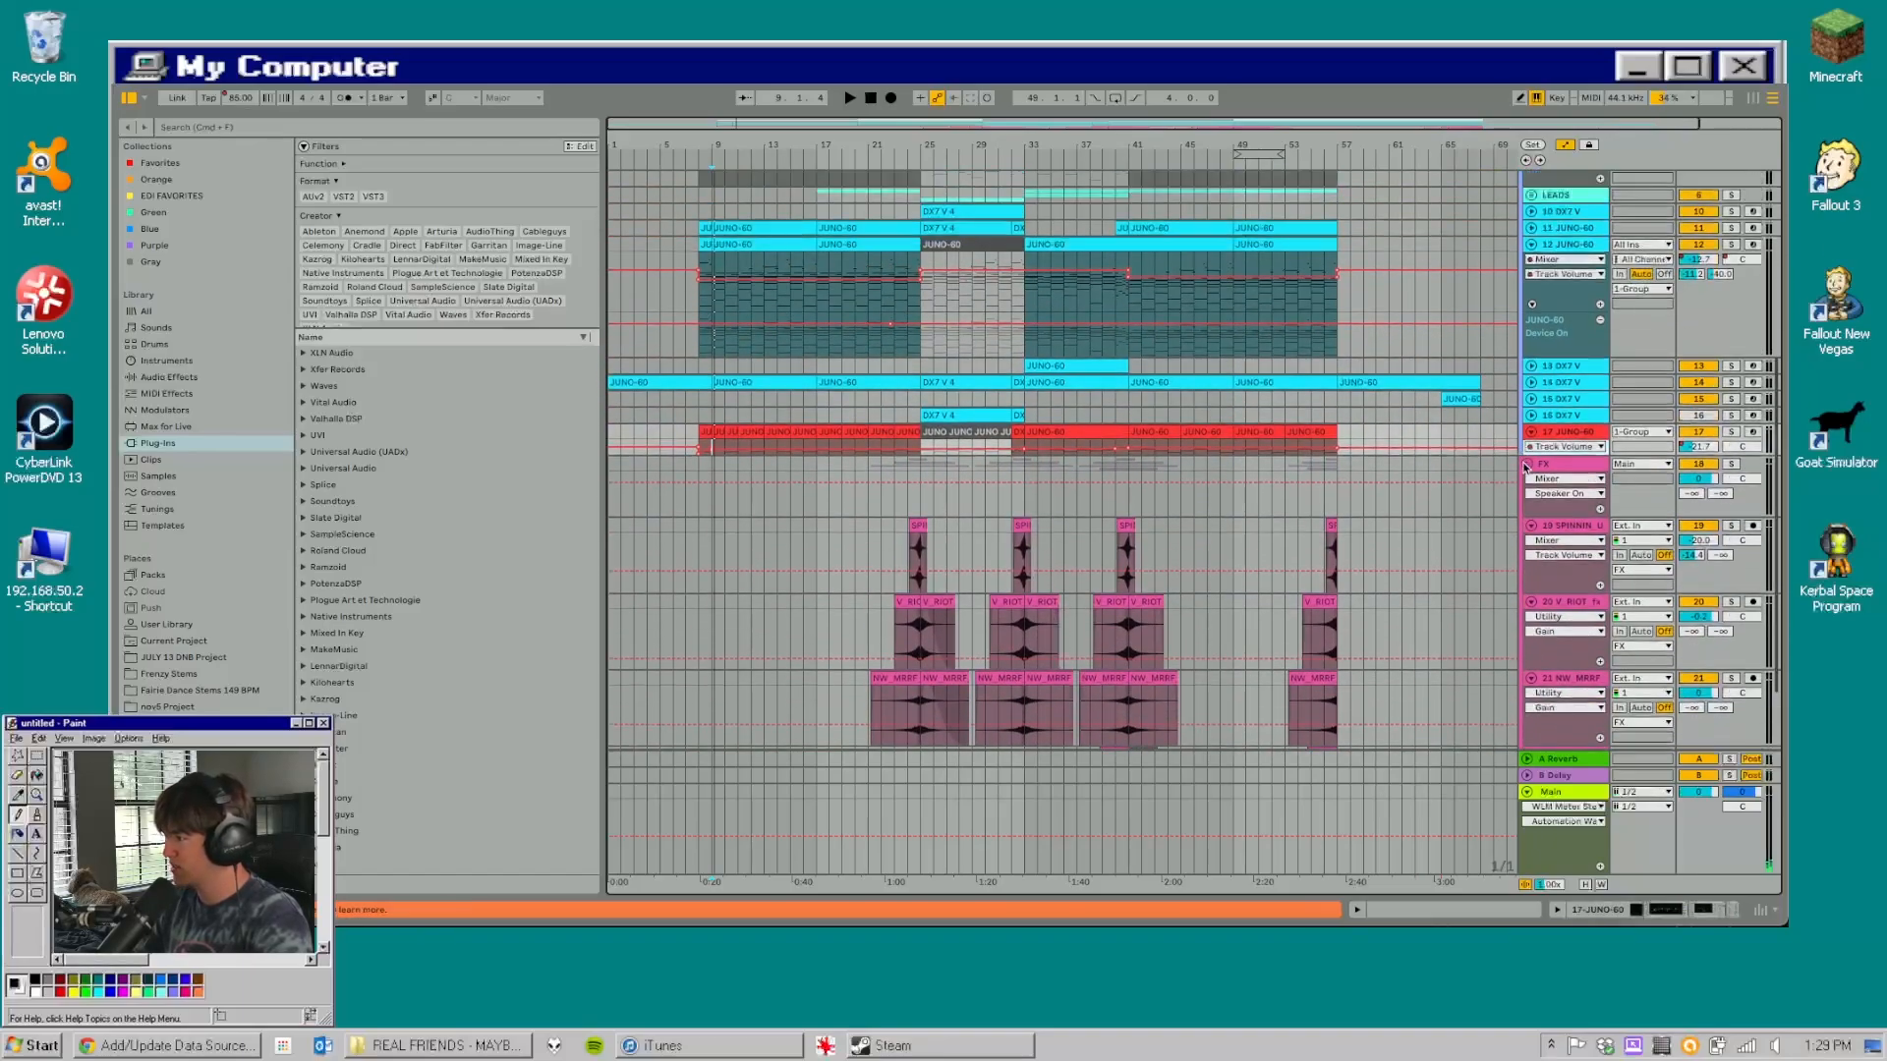
pyautogui.click(1527, 462)
pyautogui.scroll(6, 1533, 473)
pyautogui.scroll(2, 1533, 472)
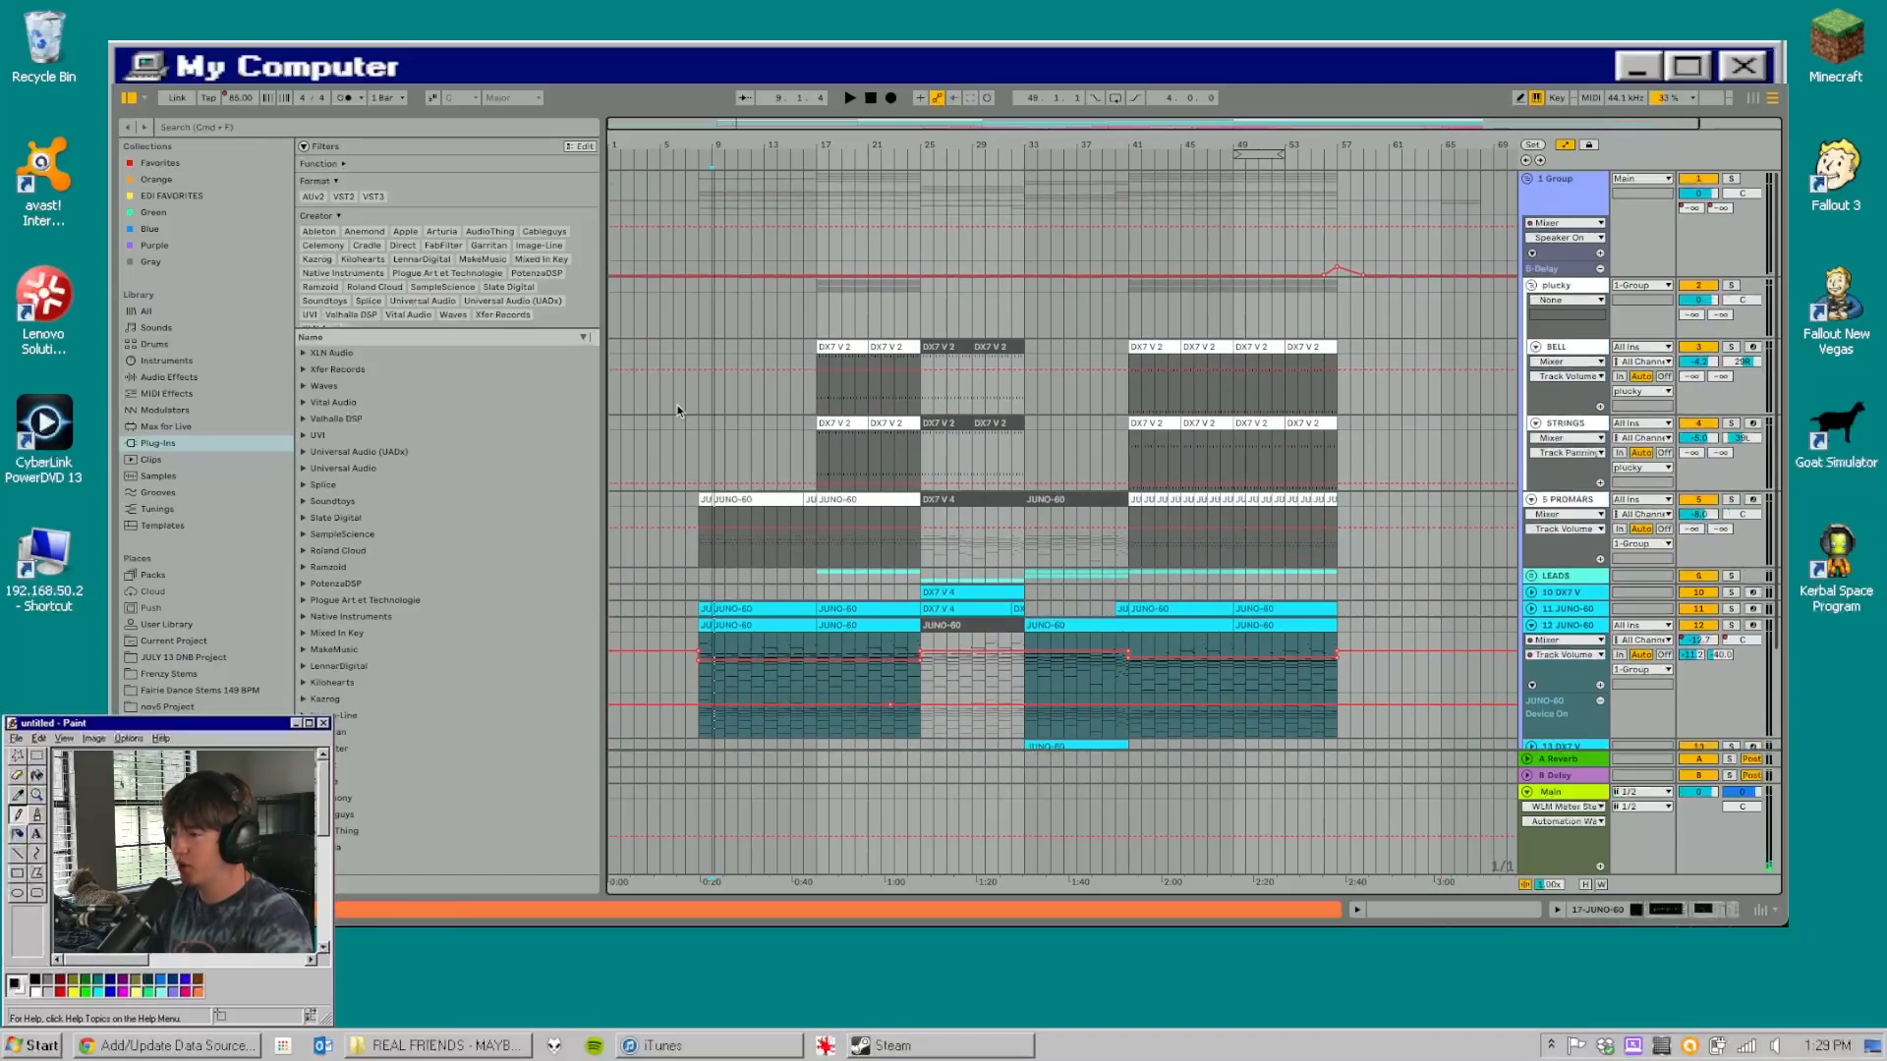
# - Highlight the empty intro up to bar 8 on the STRINGS track, and place the insert marker at bar 9 on the BELL track
pyautogui.scroll(-3, 680, 407)
pyautogui.moveTo(608, 140); pyautogui.dragTo(608, 150)
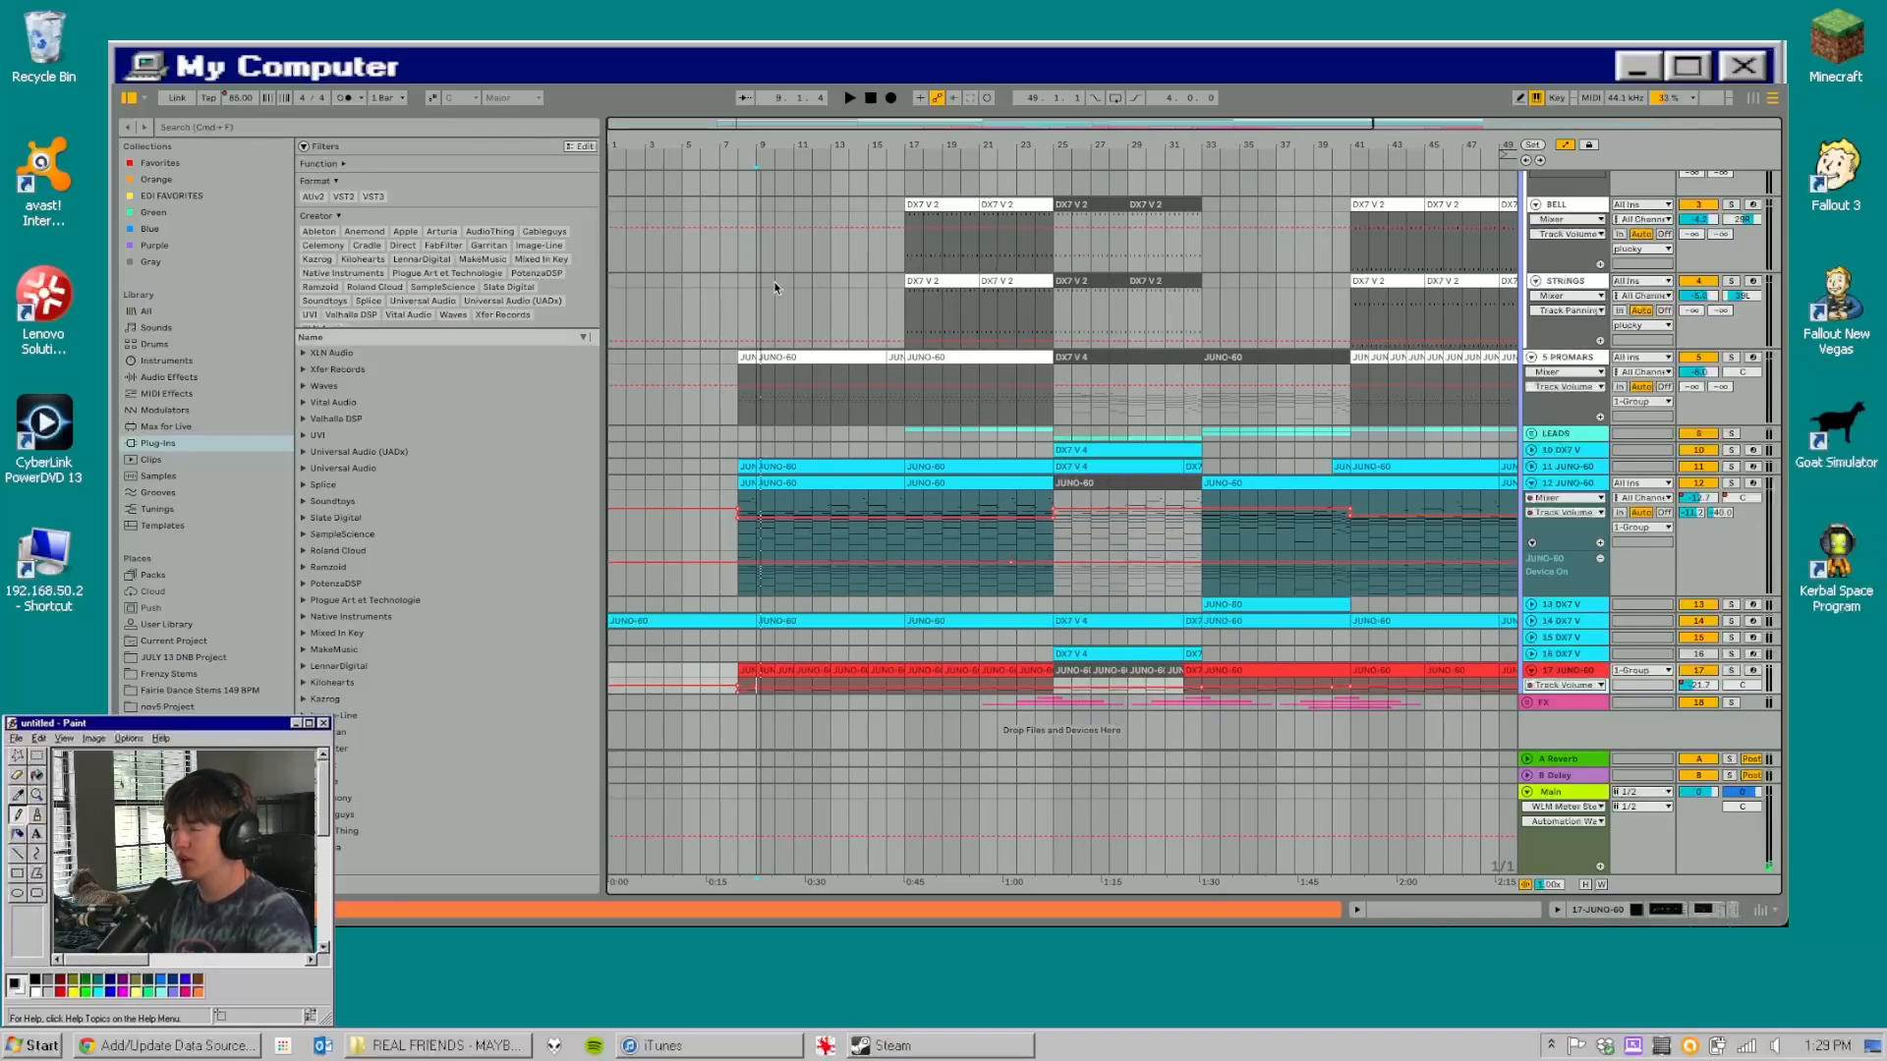
pyautogui.moveTo(725, 292); pyautogui.dragTo(609, 295)
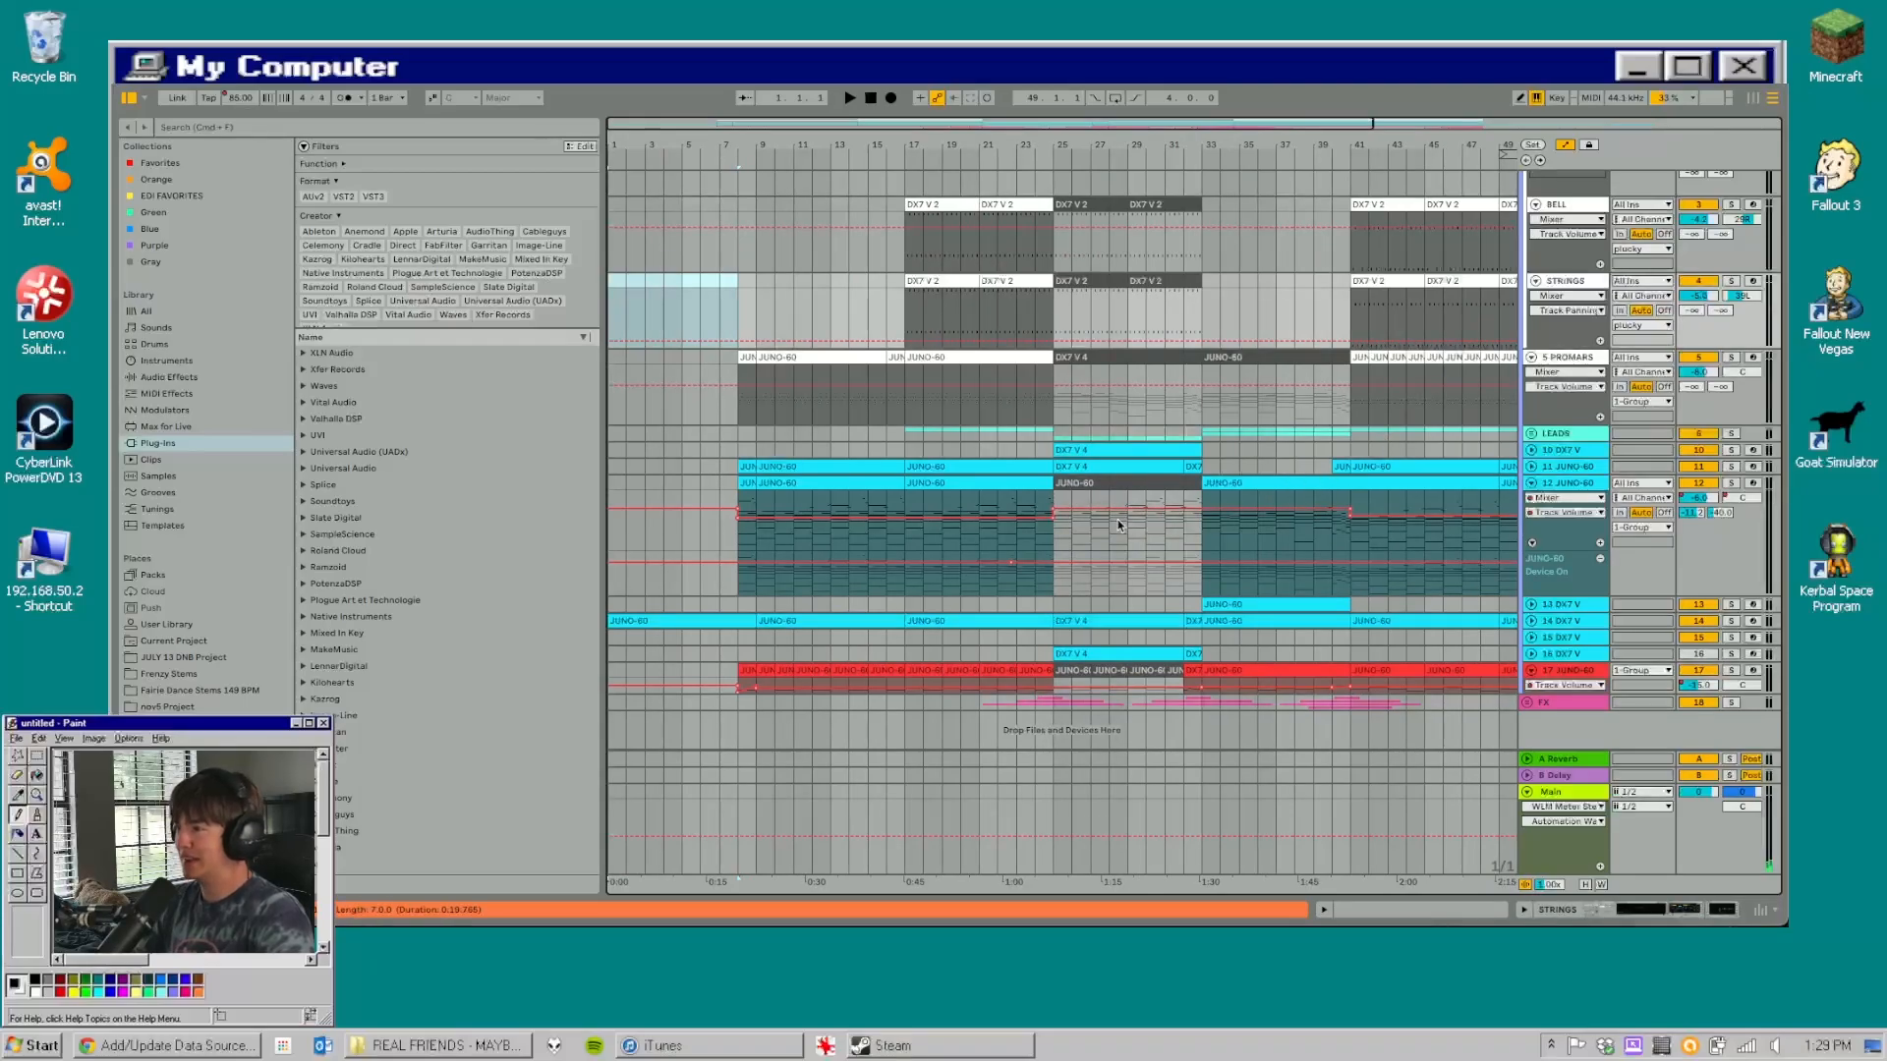
pyautogui.moveTo(612, 144); pyautogui.dragTo(609, 146)
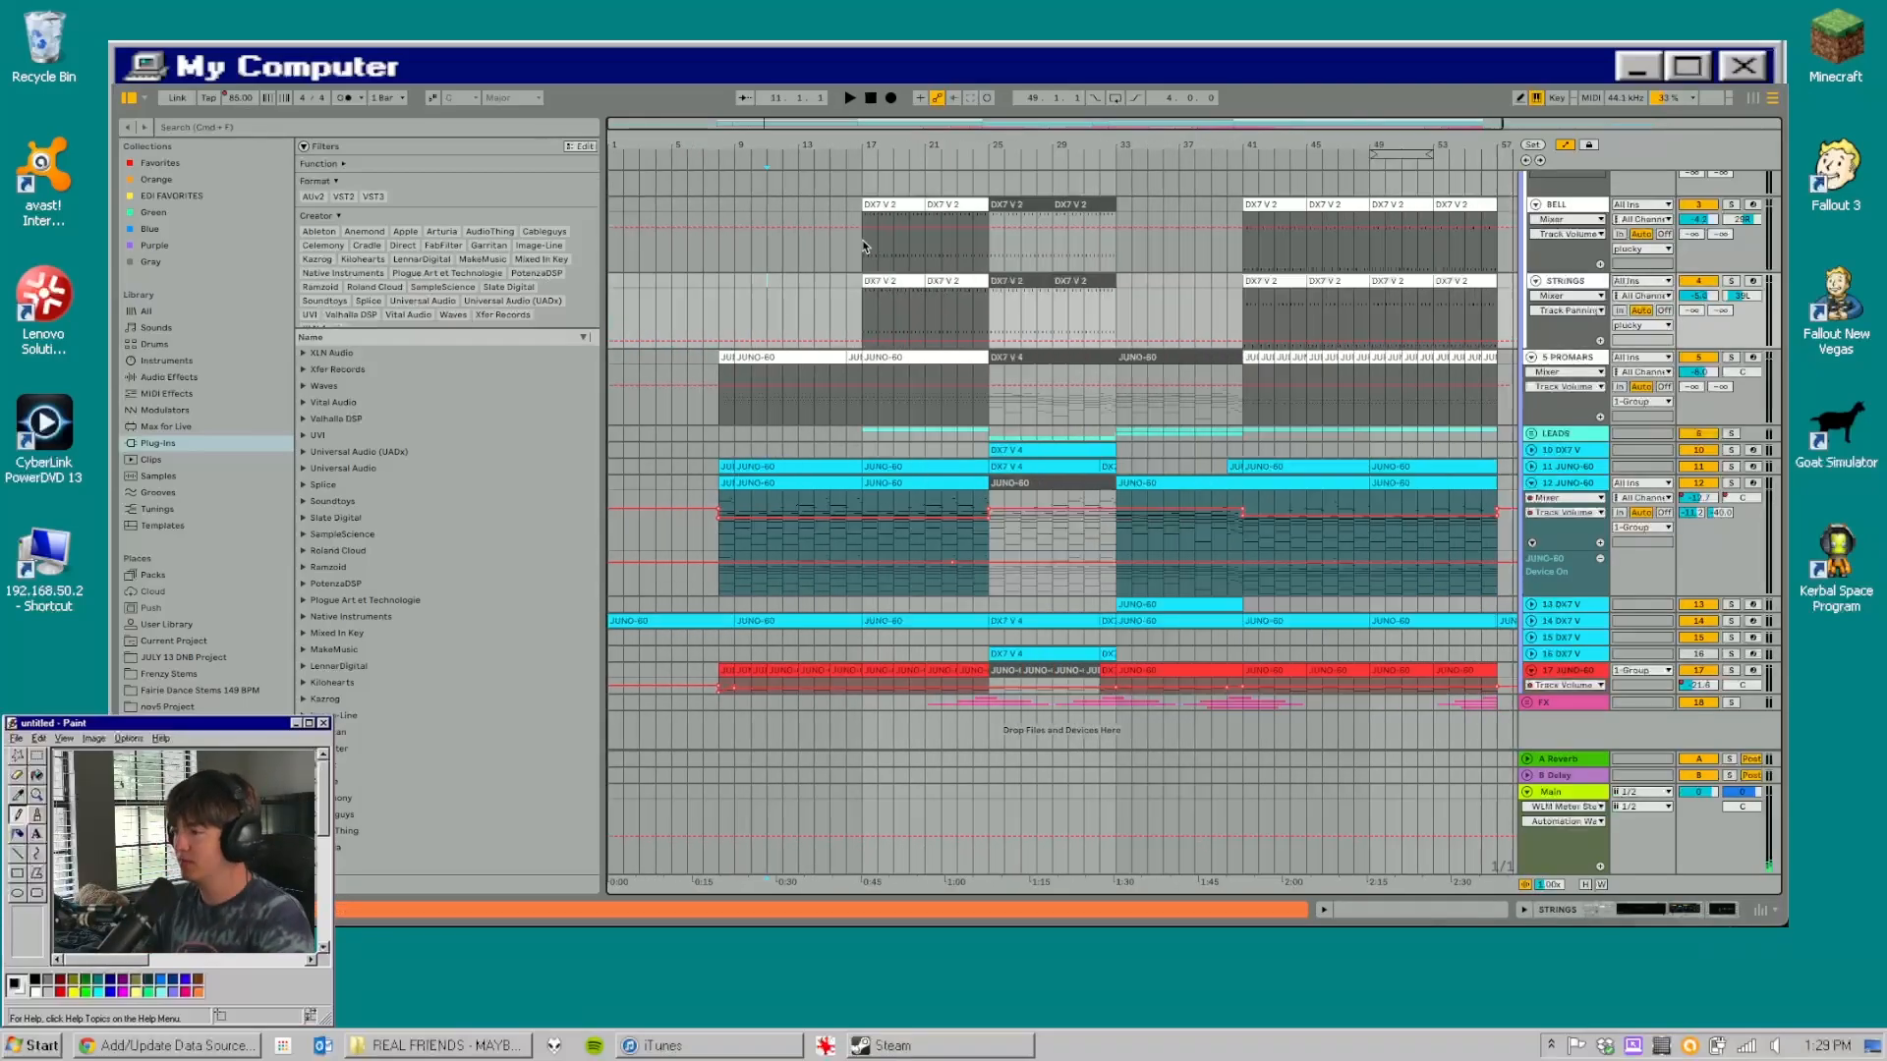
pyautogui.click(732, 269)
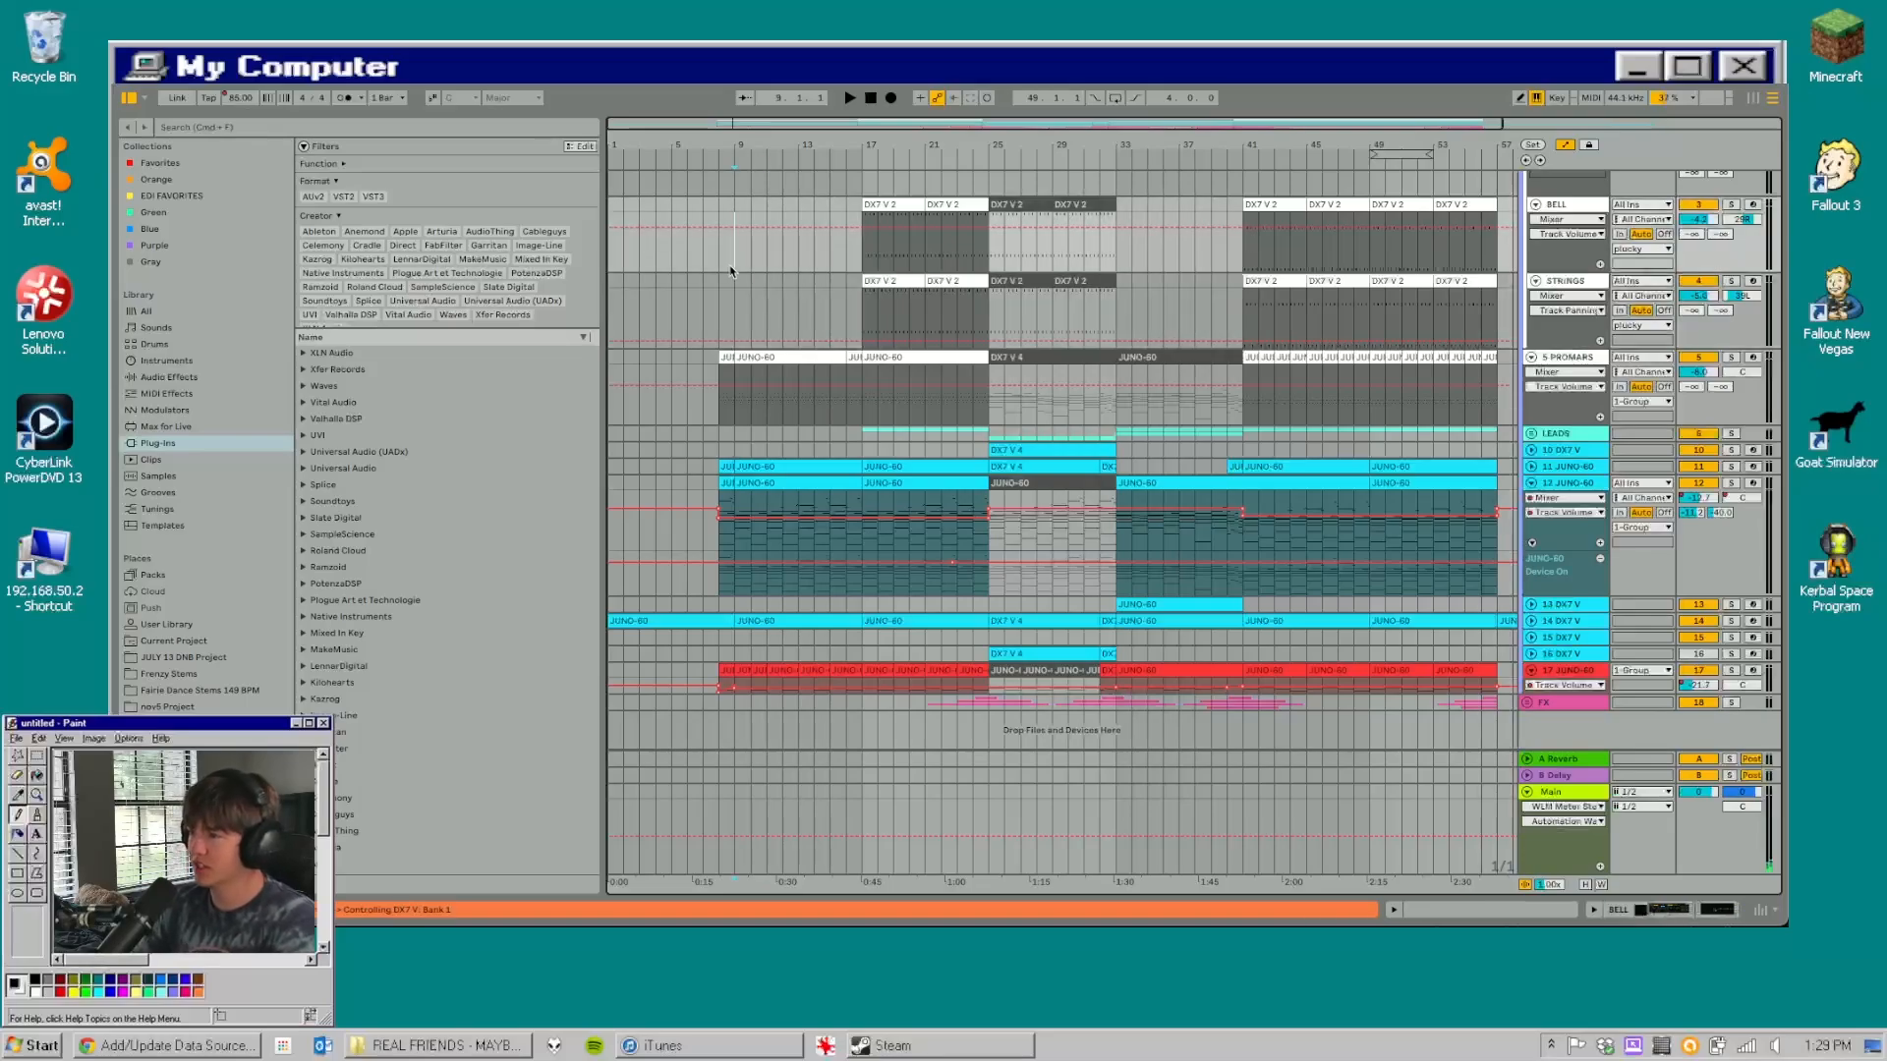
# - Step through the lead tracks from 11 JUNO-60 to 14 DX7 V, and unfold the 11 JUNO-60 track
pyautogui.click(1580, 468)
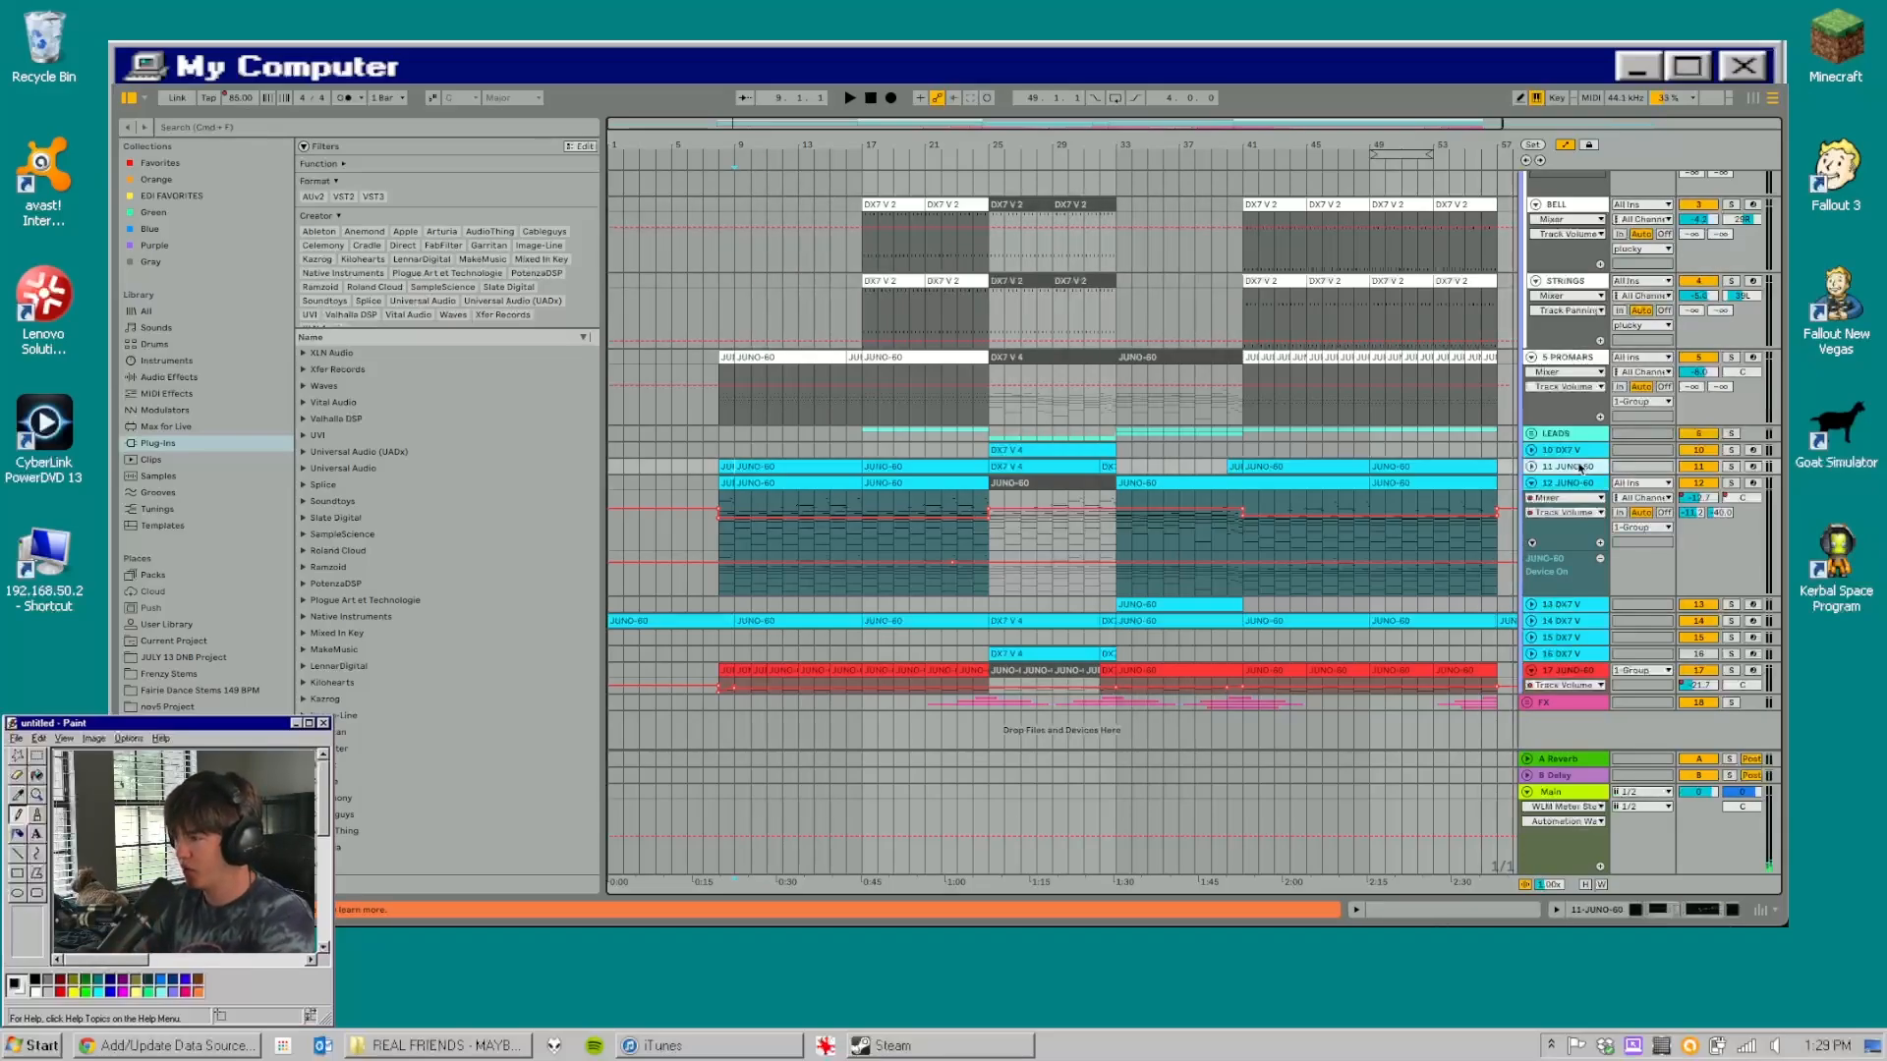
pyautogui.press('Down')
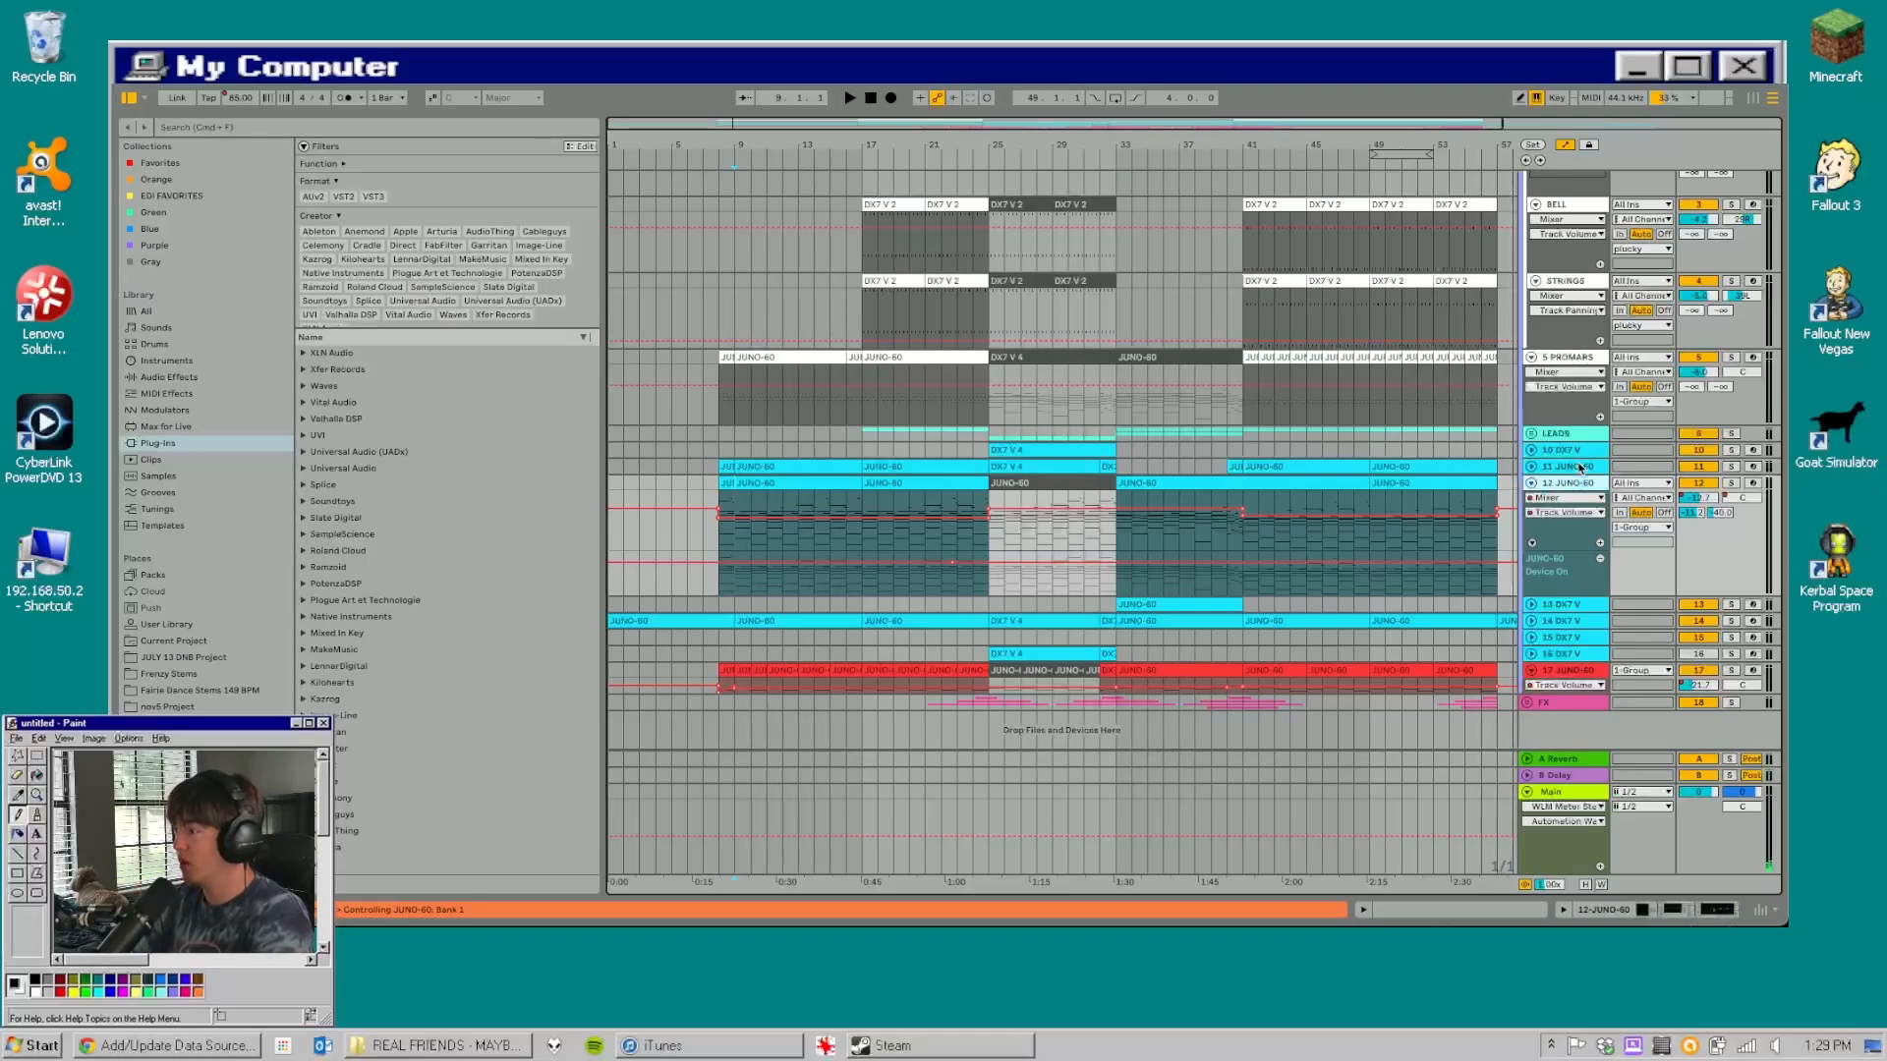
pyautogui.press('Down')
pyautogui.press('Down')
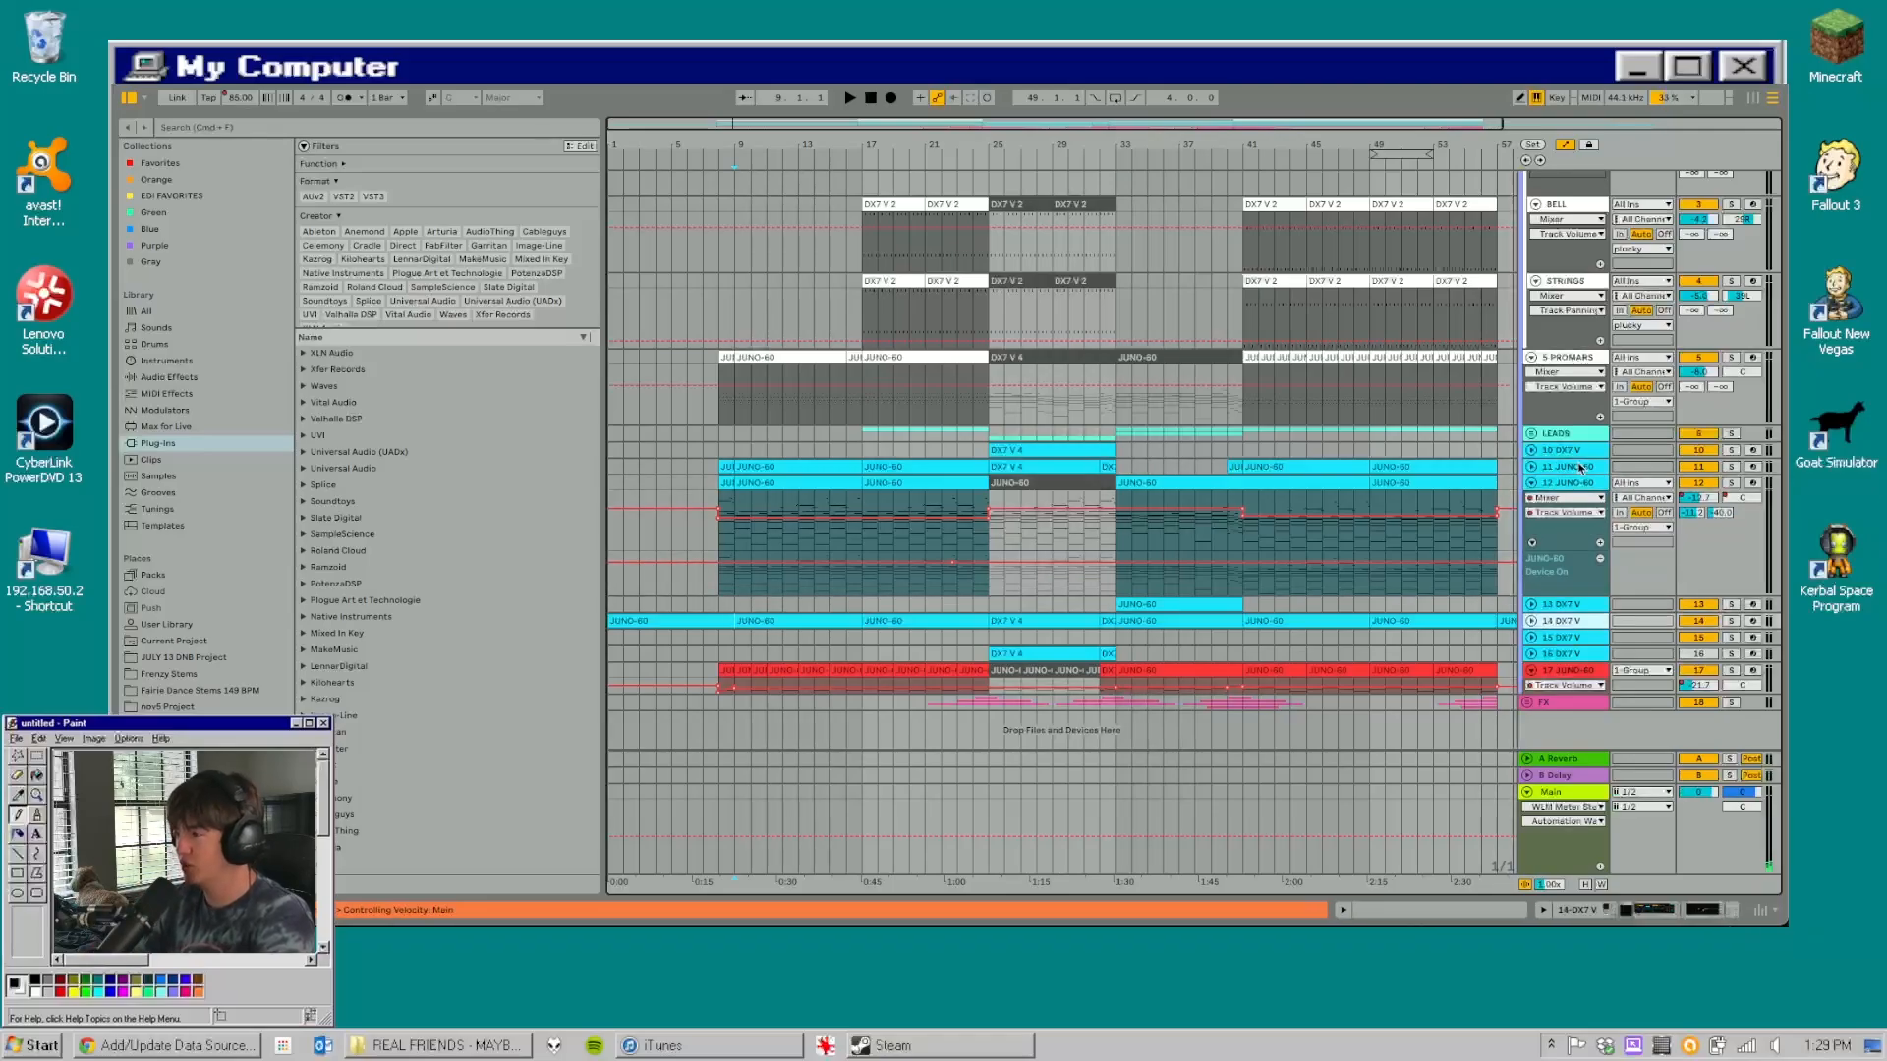
pyautogui.click(1532, 468)
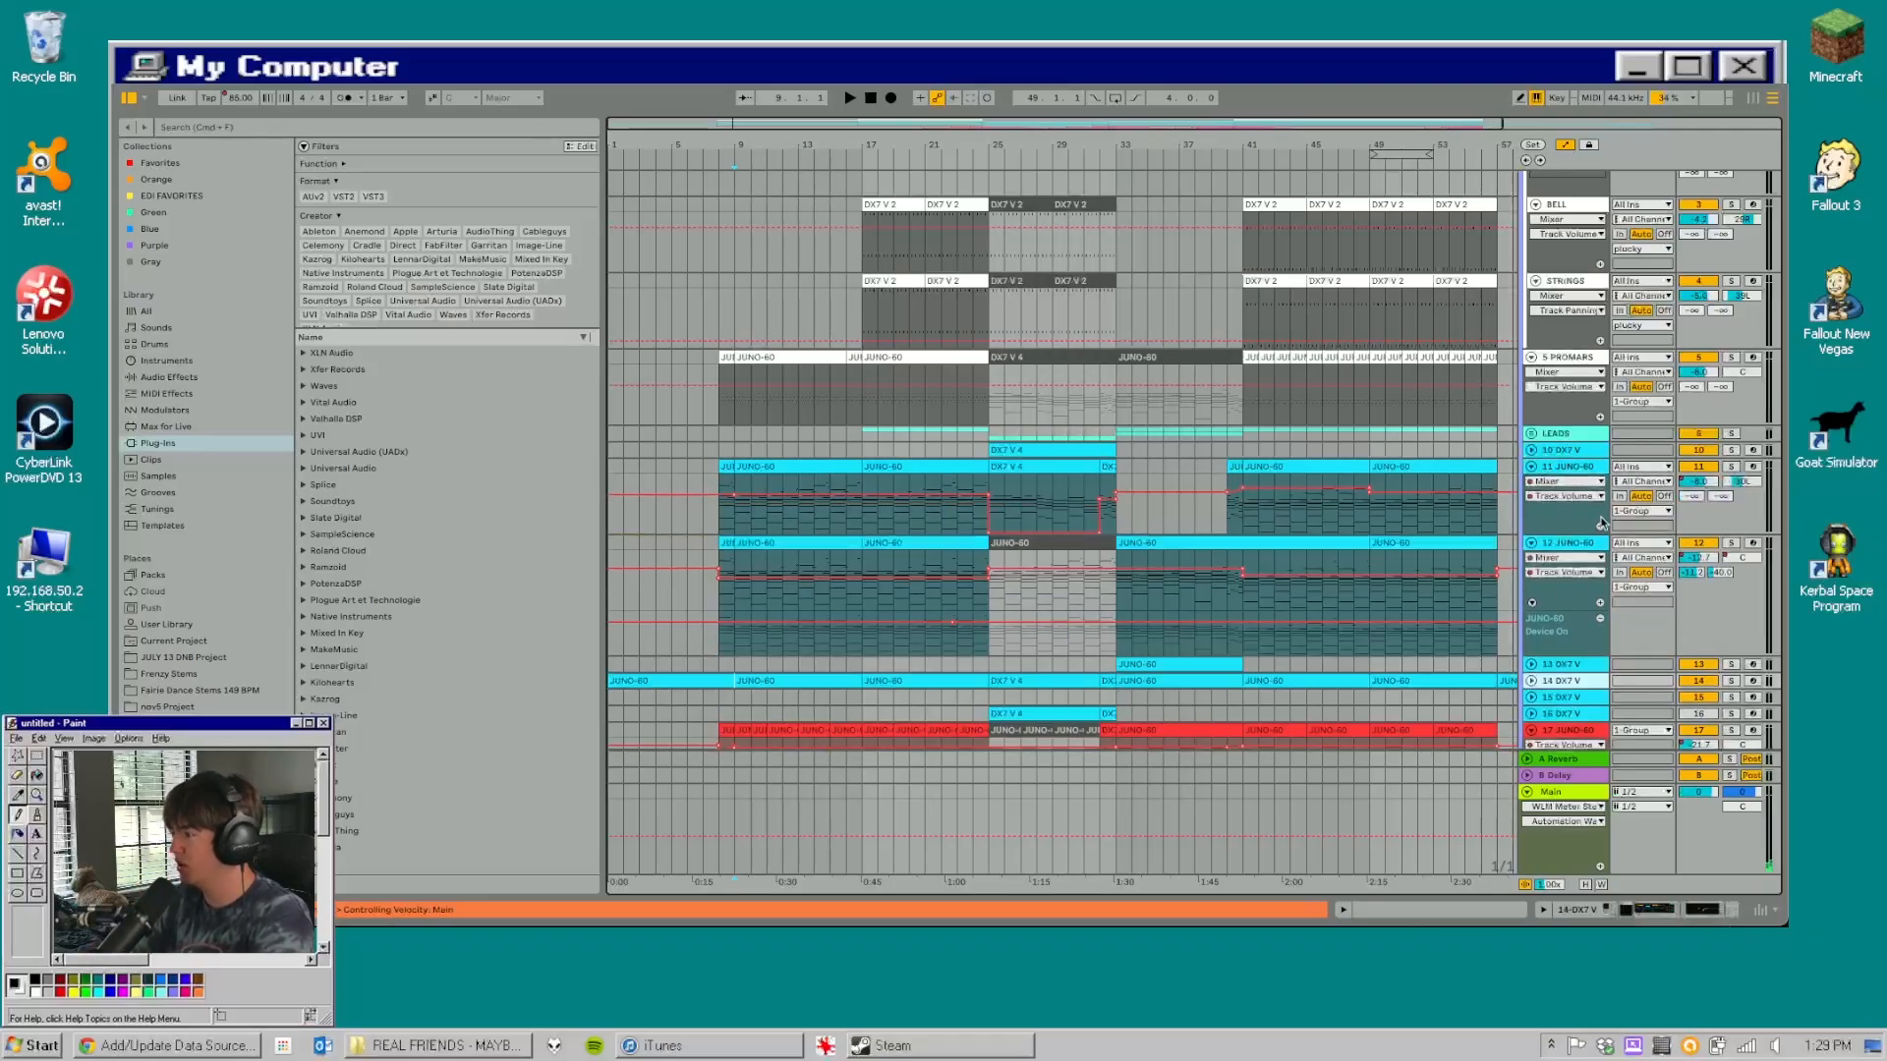
pyautogui.scroll(-1, 1600, 531)
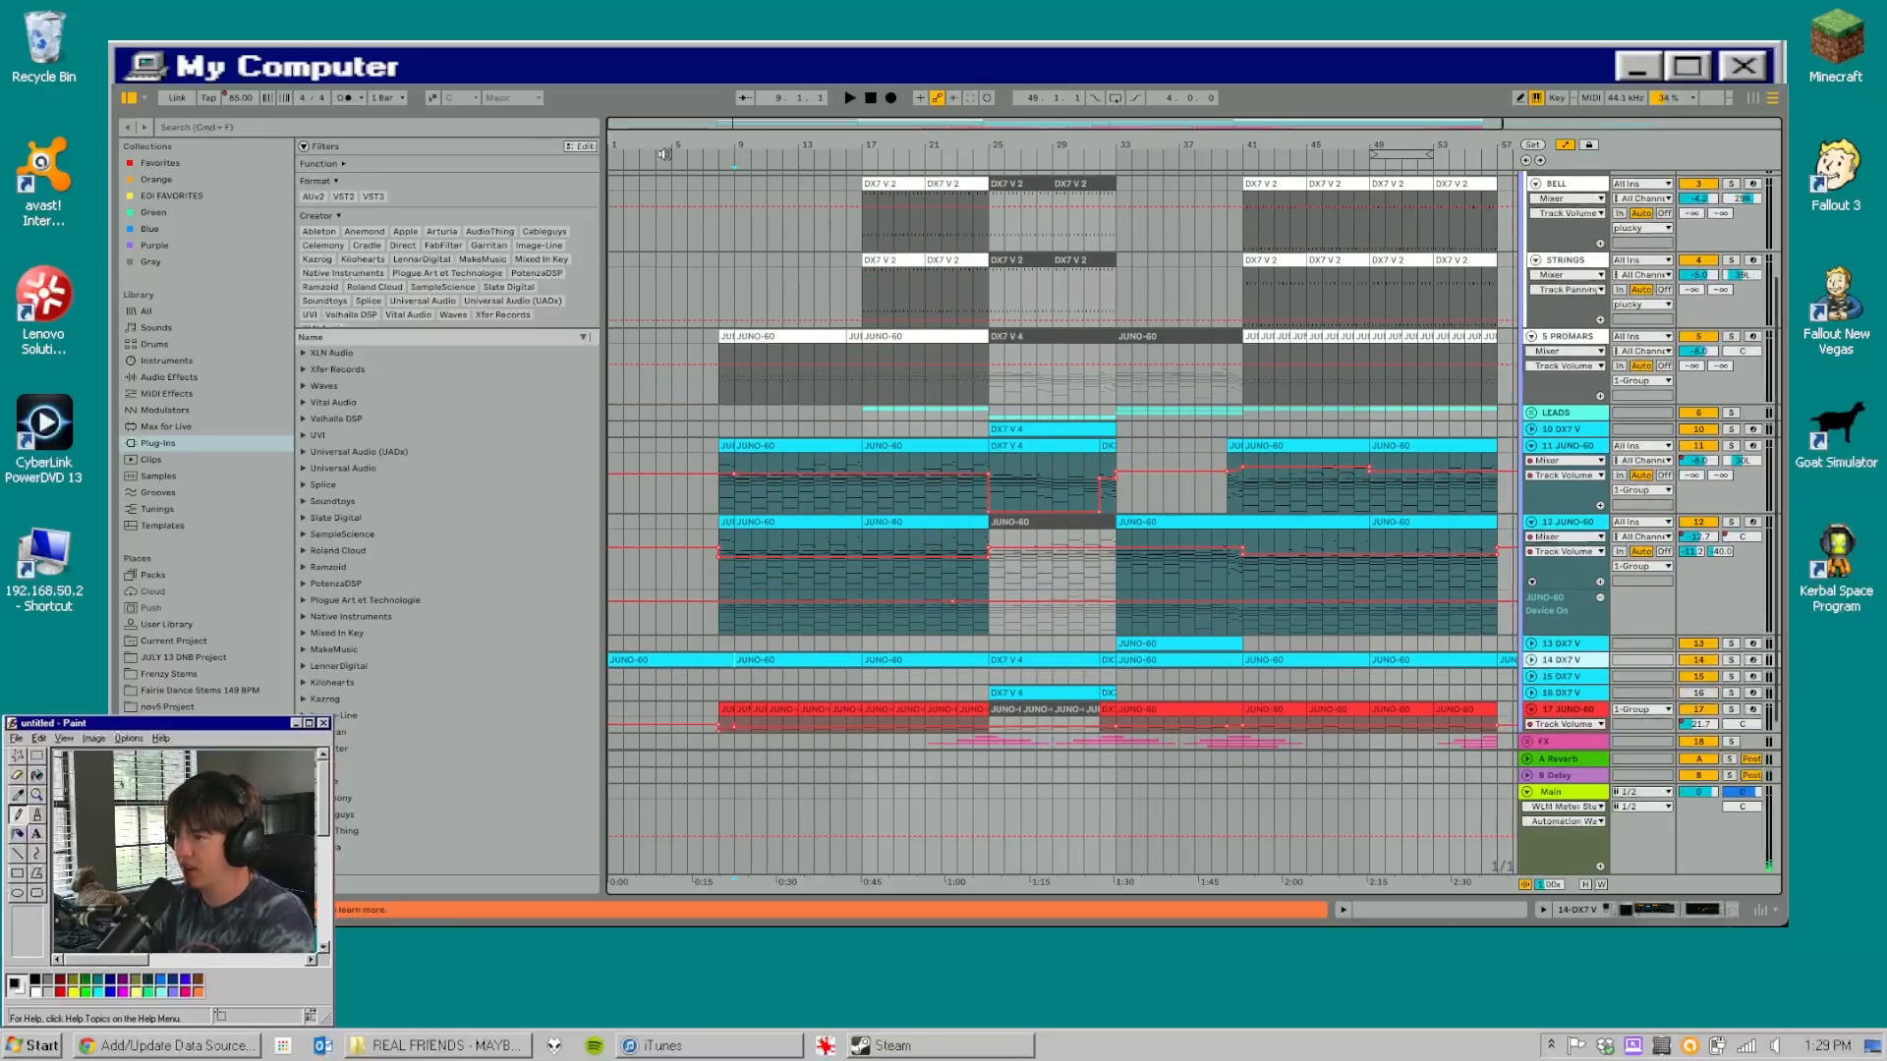
# - Unfold the 14 DX7 V track and open its first JUNO-60 clip in the piano roll
pyautogui.moveTo(643, 144); pyautogui.dragTo(642, 161)
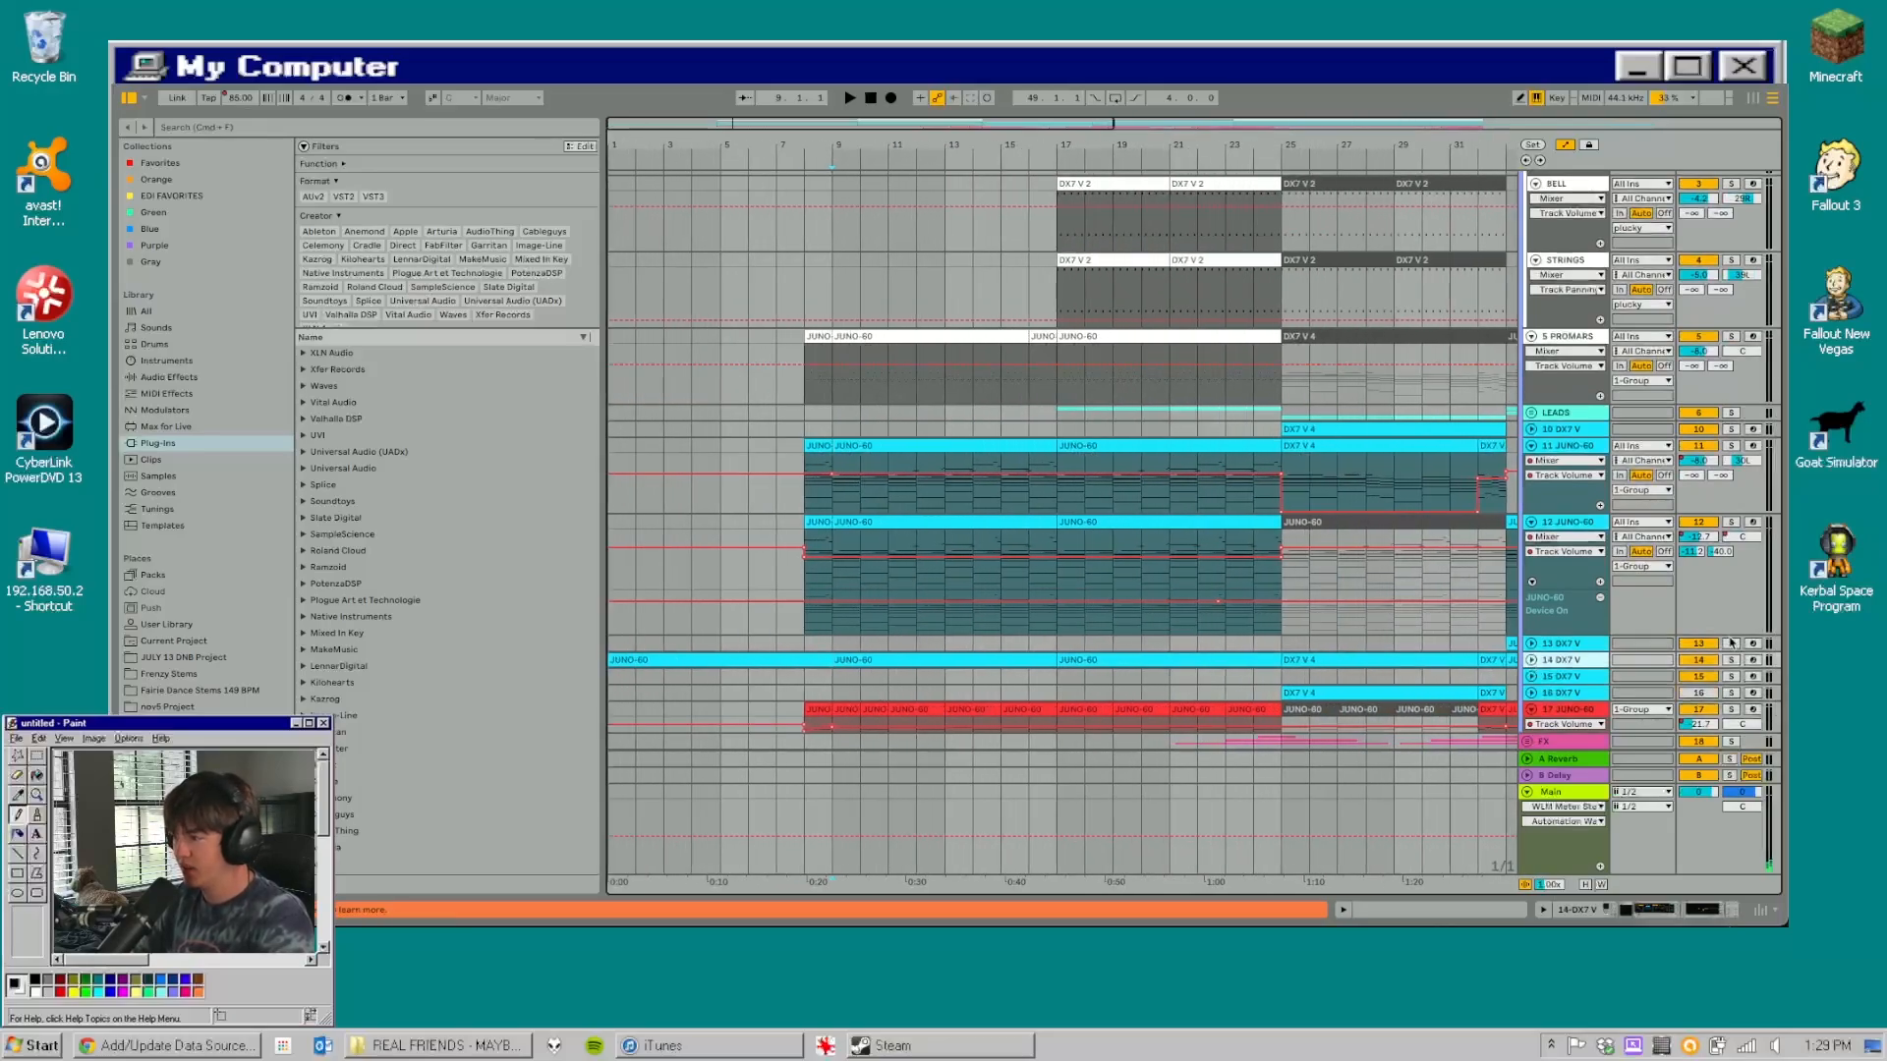
pyautogui.click(1531, 661)
pyautogui.doubleClick(727, 660)
pyautogui.moveTo(281, 438)
pyautogui.mouseDown()
pyautogui.moveTo(261, 400)
pyautogui.moveTo(284, 431)
pyautogui.mouseUp()
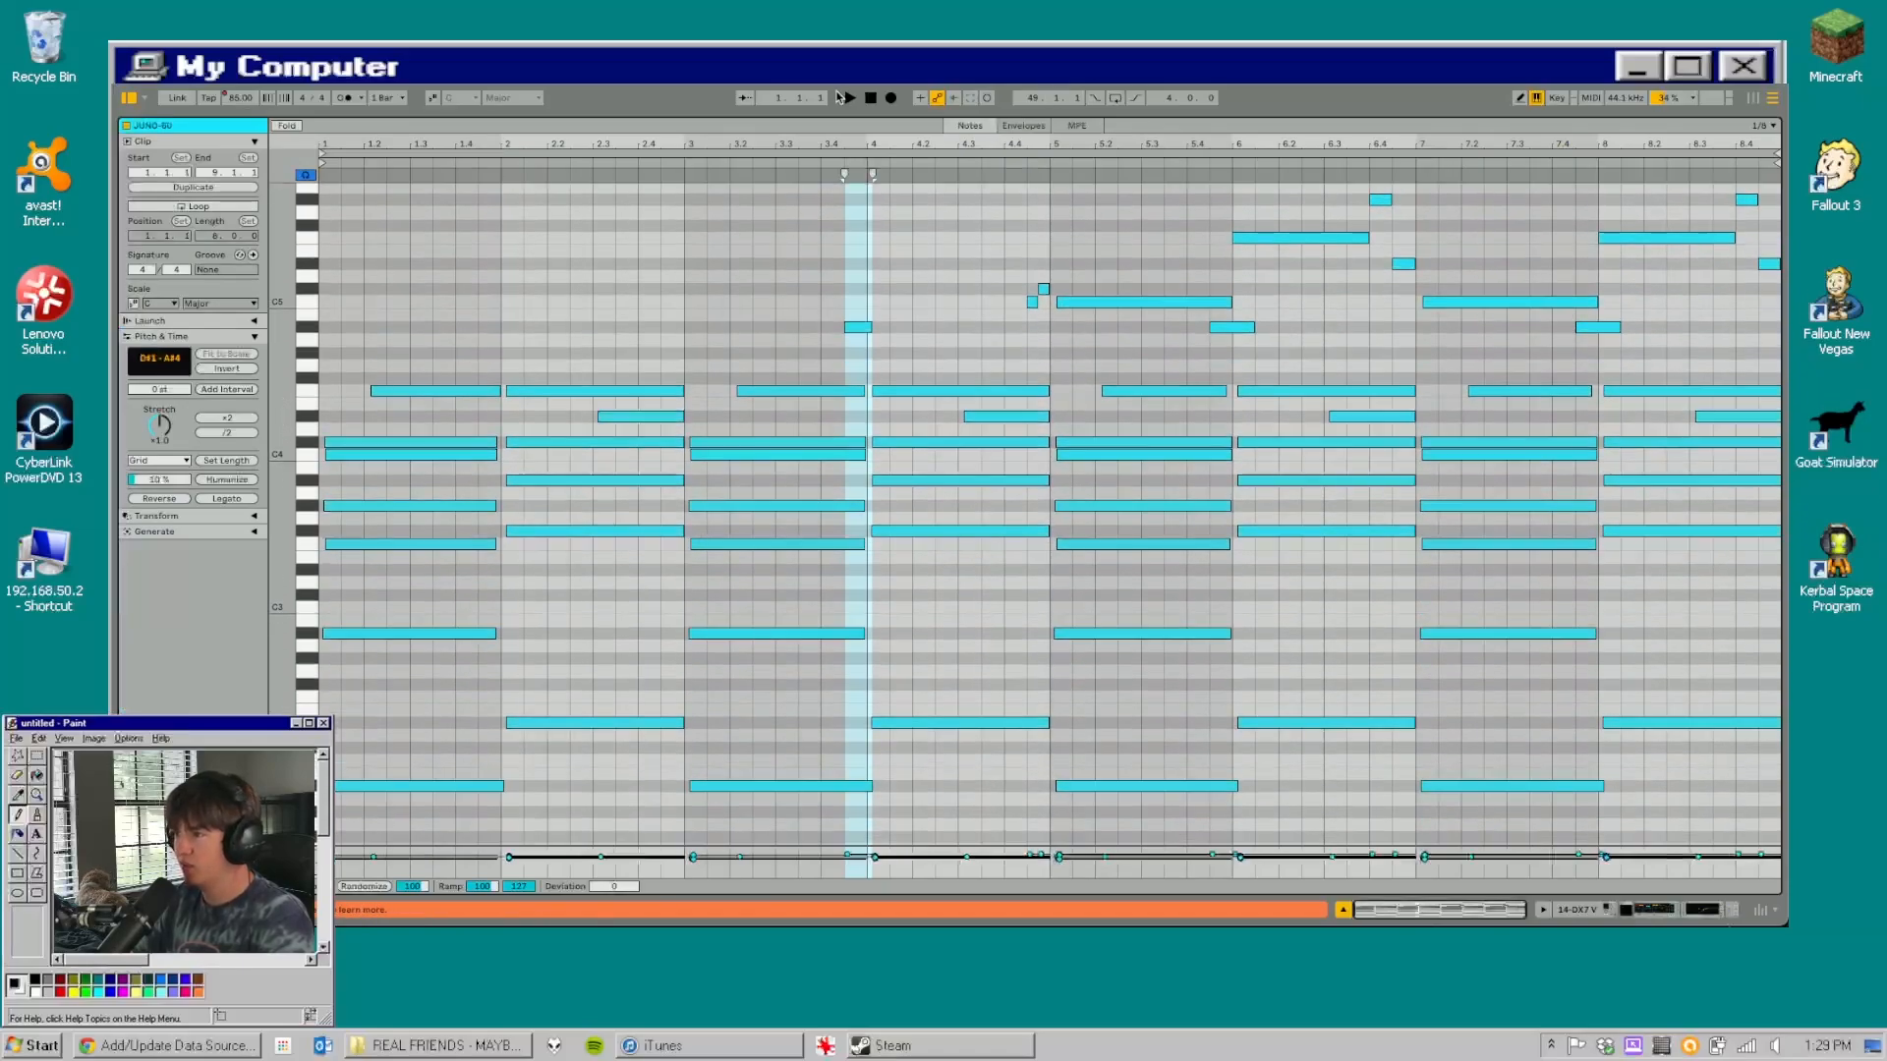
# - Play the opening clip through to bar 9 while following its notes, and stop playback
pyautogui.click(848, 97)
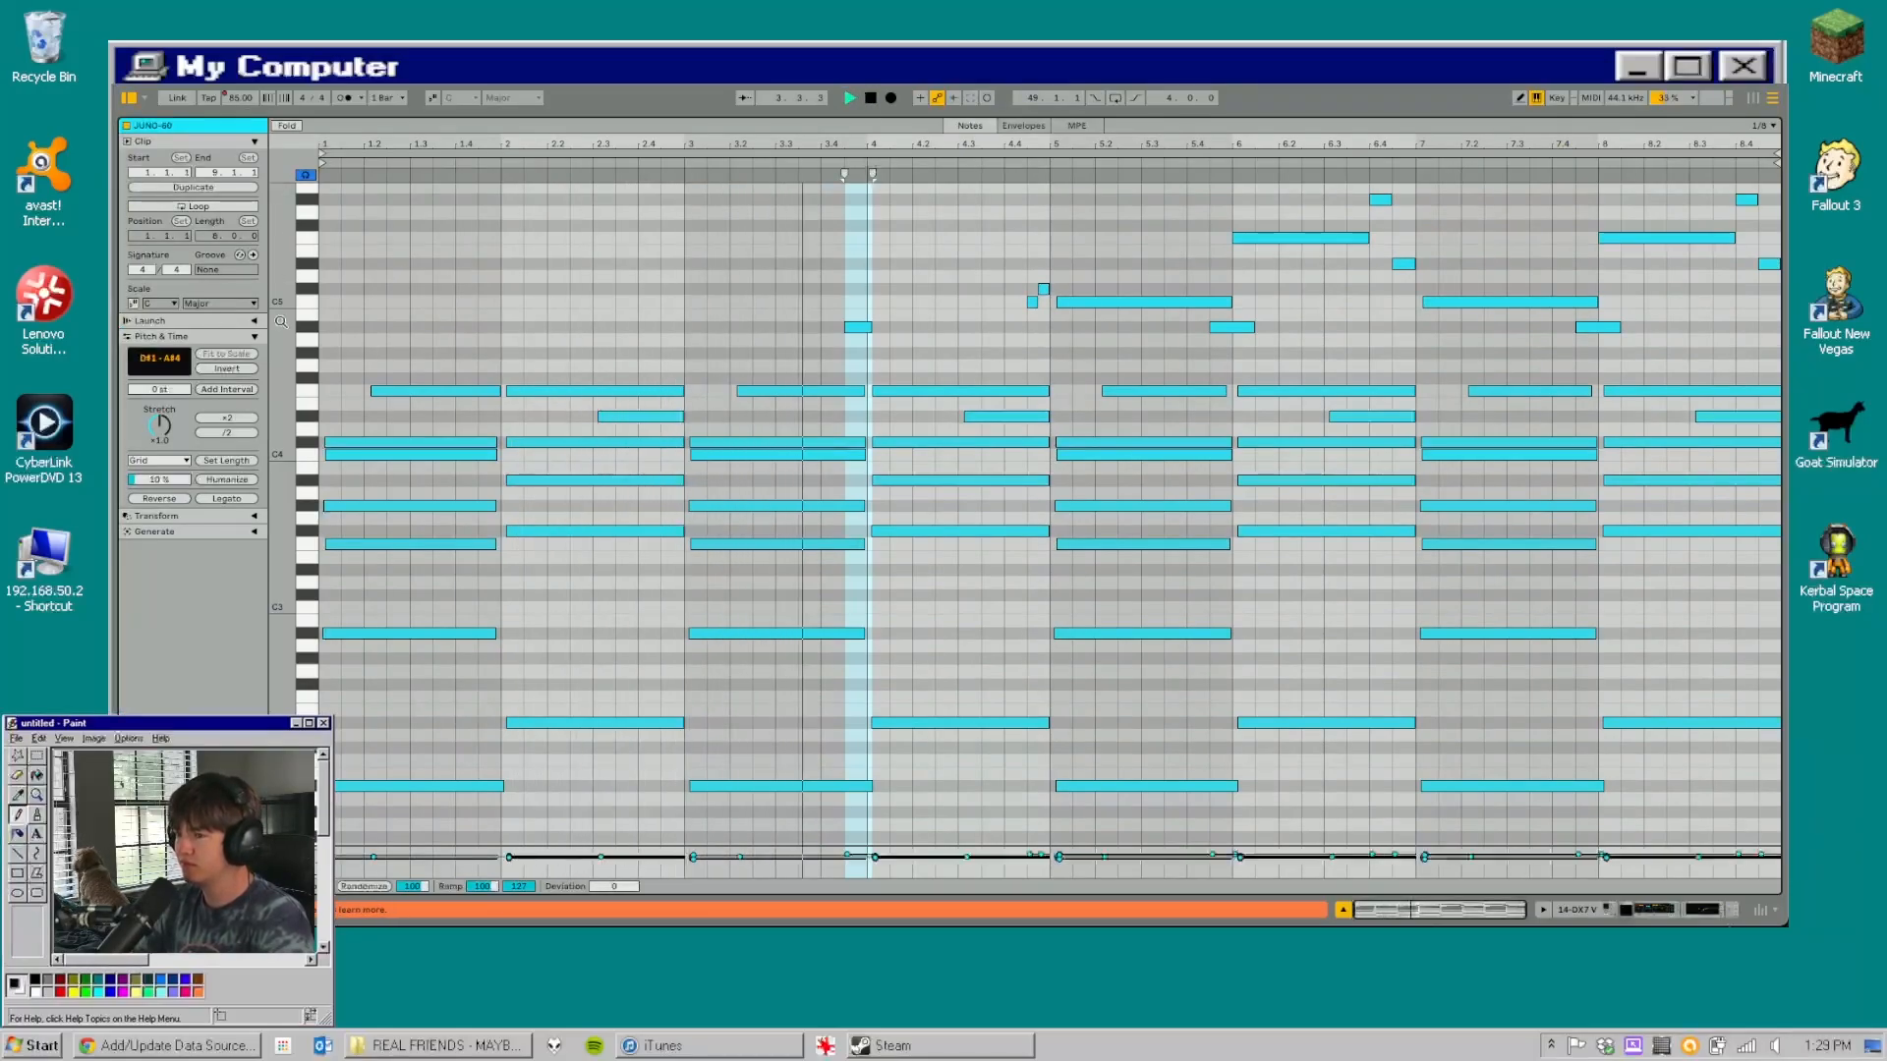
pyautogui.moveTo(283, 320); pyautogui.dragTo(282, 316)
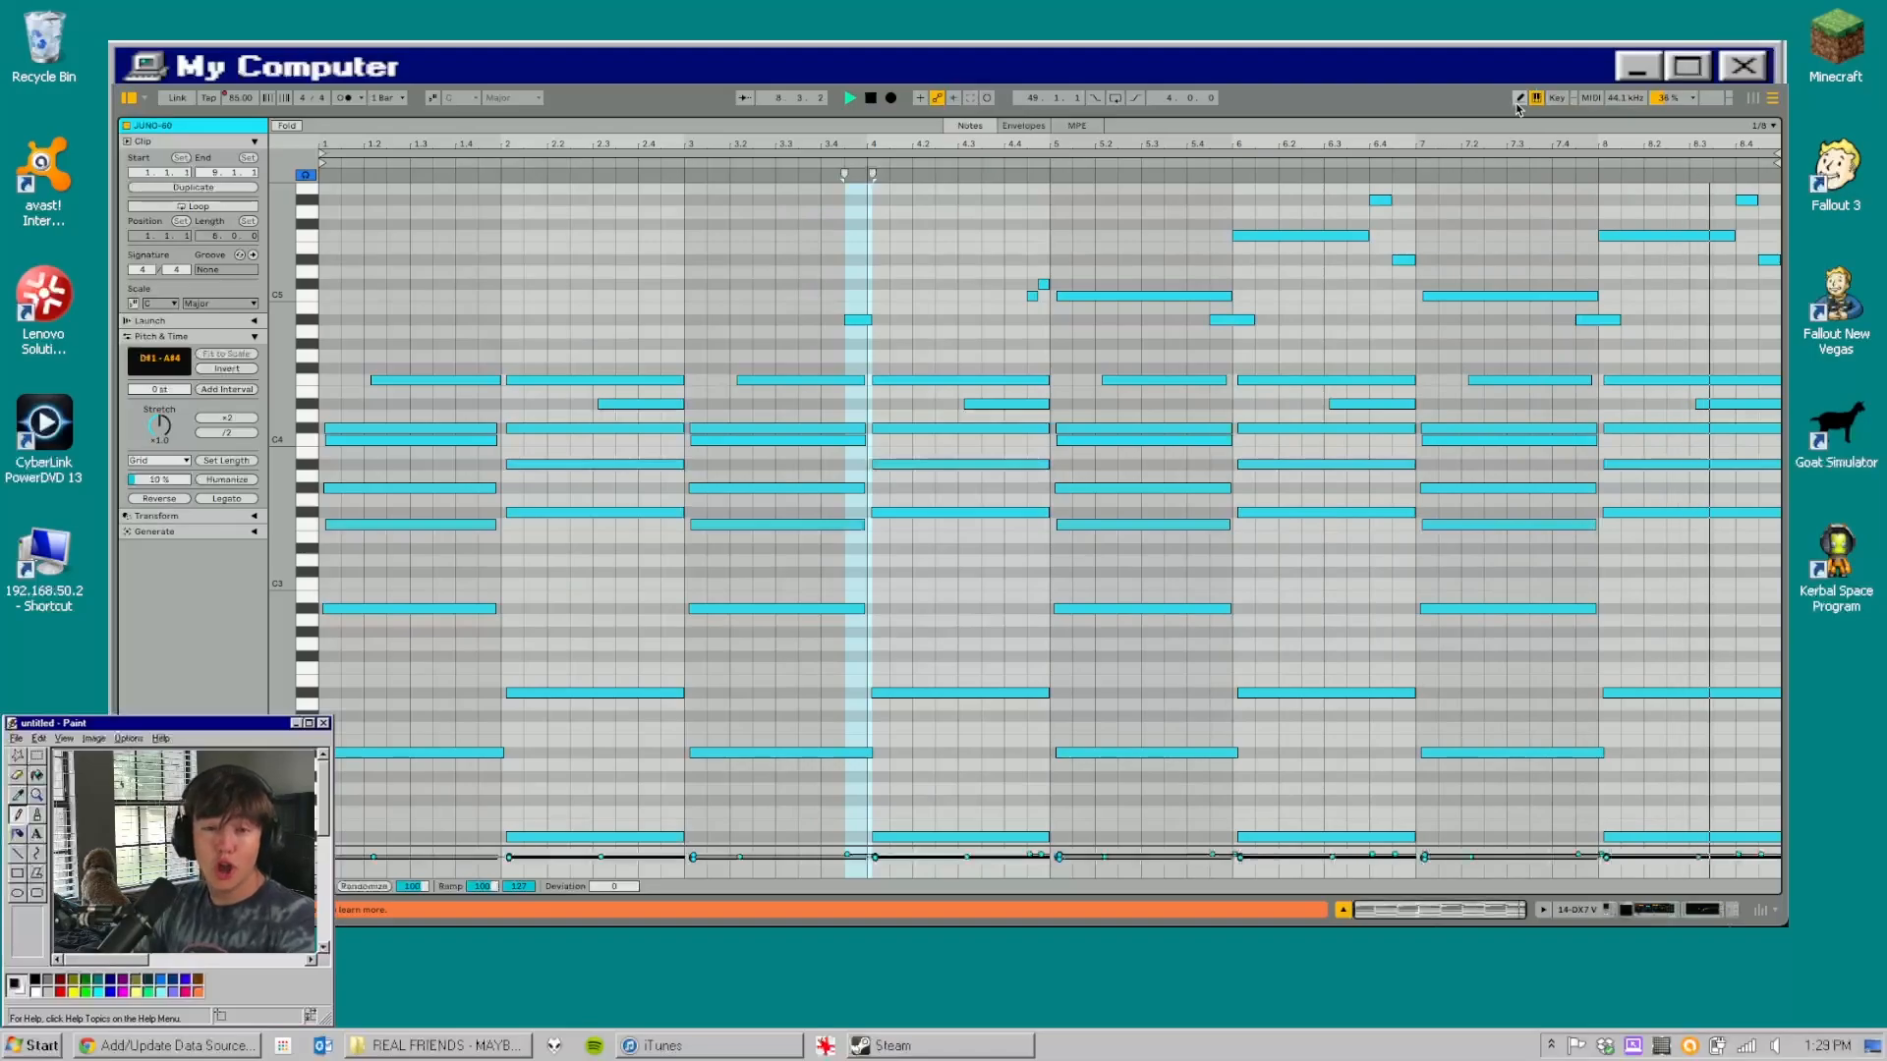
pyautogui.press('space')
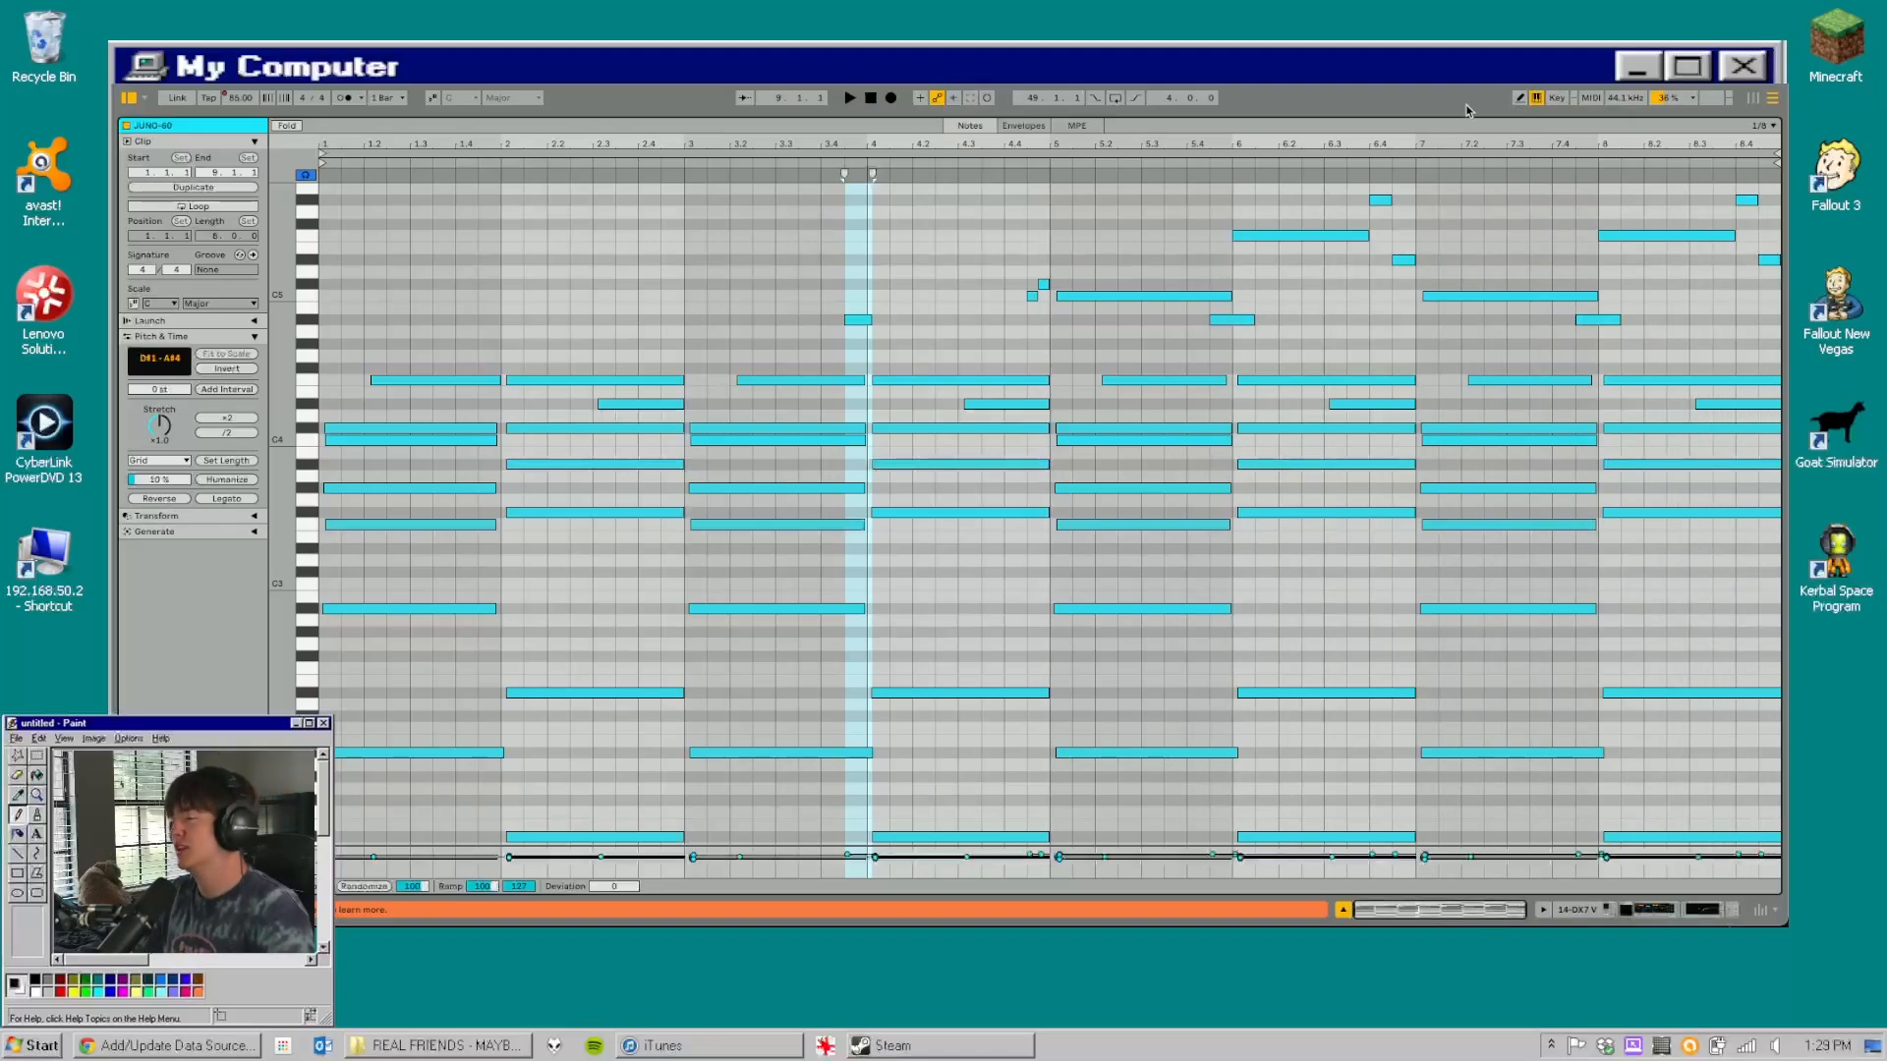
# - Highlight the first two bars of the clip to examine the chord pattern, and clear the selection
pyautogui.click(470, 272)
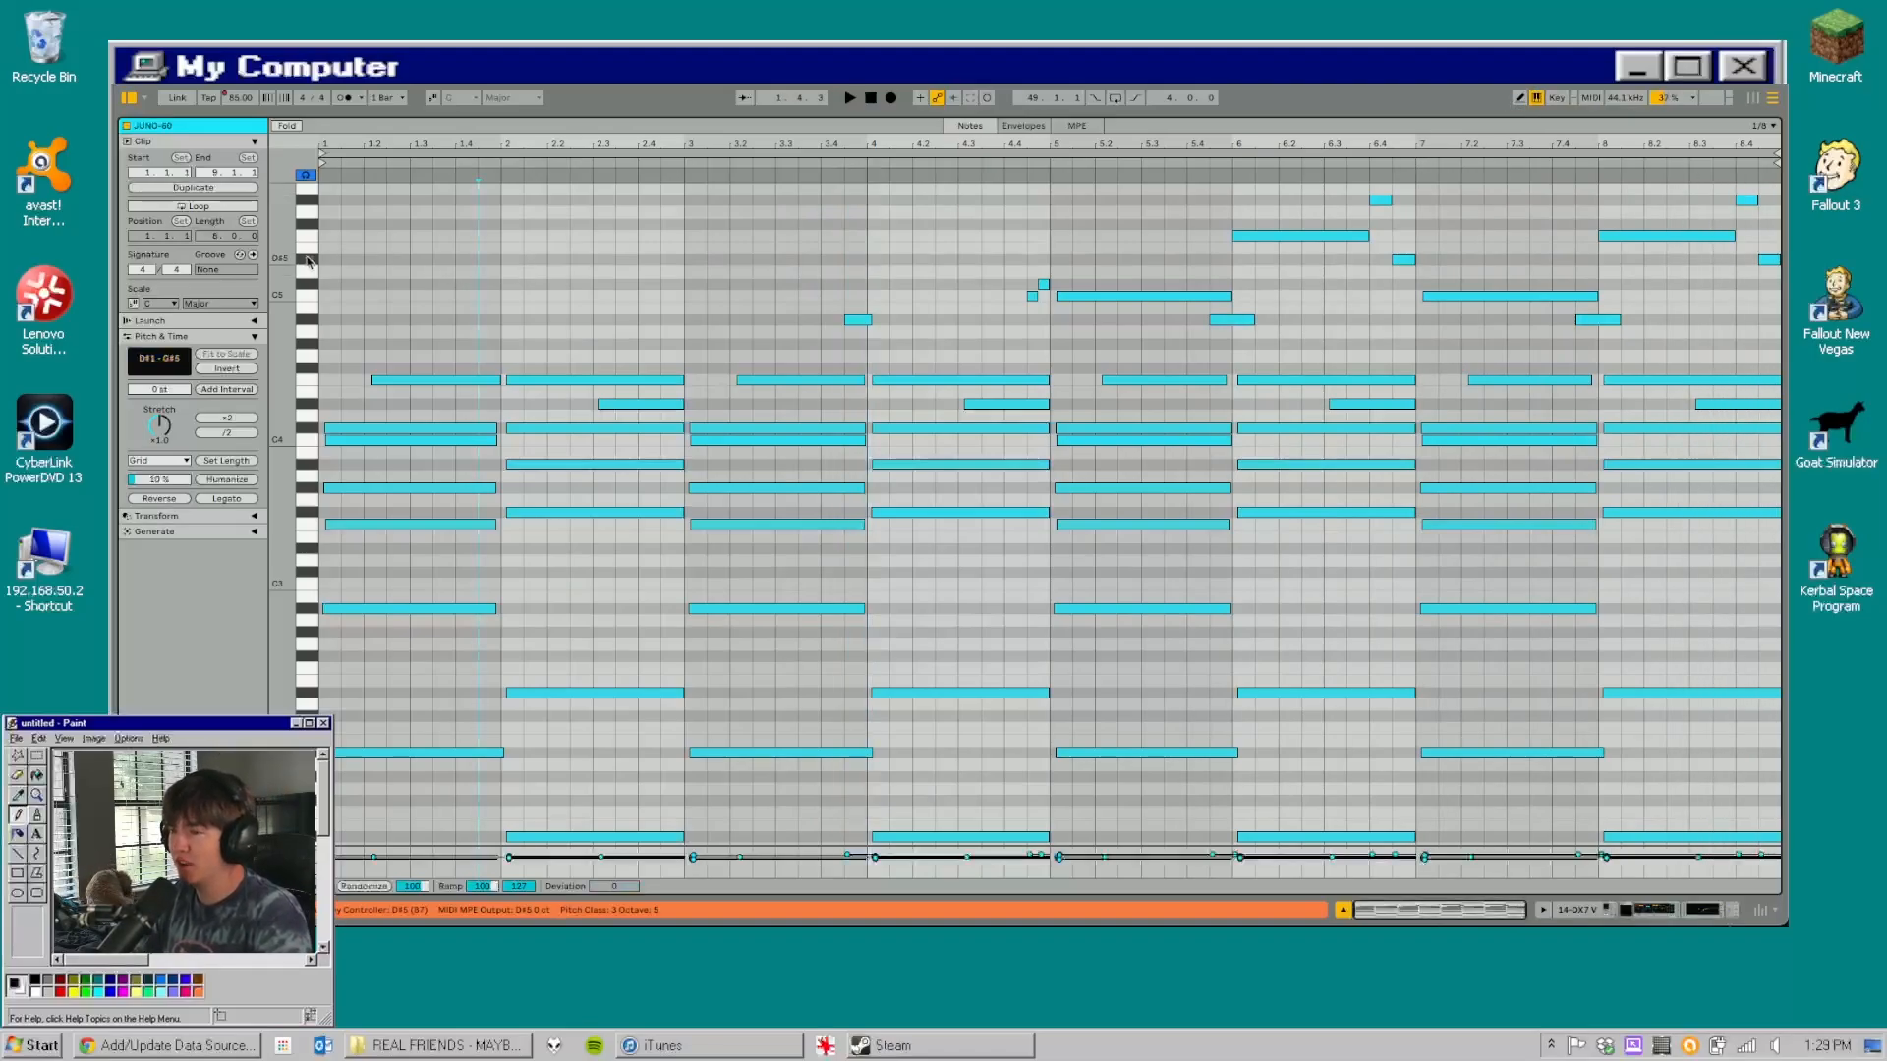
pyautogui.moveTo(321, 256); pyautogui.dragTo(685, 231)
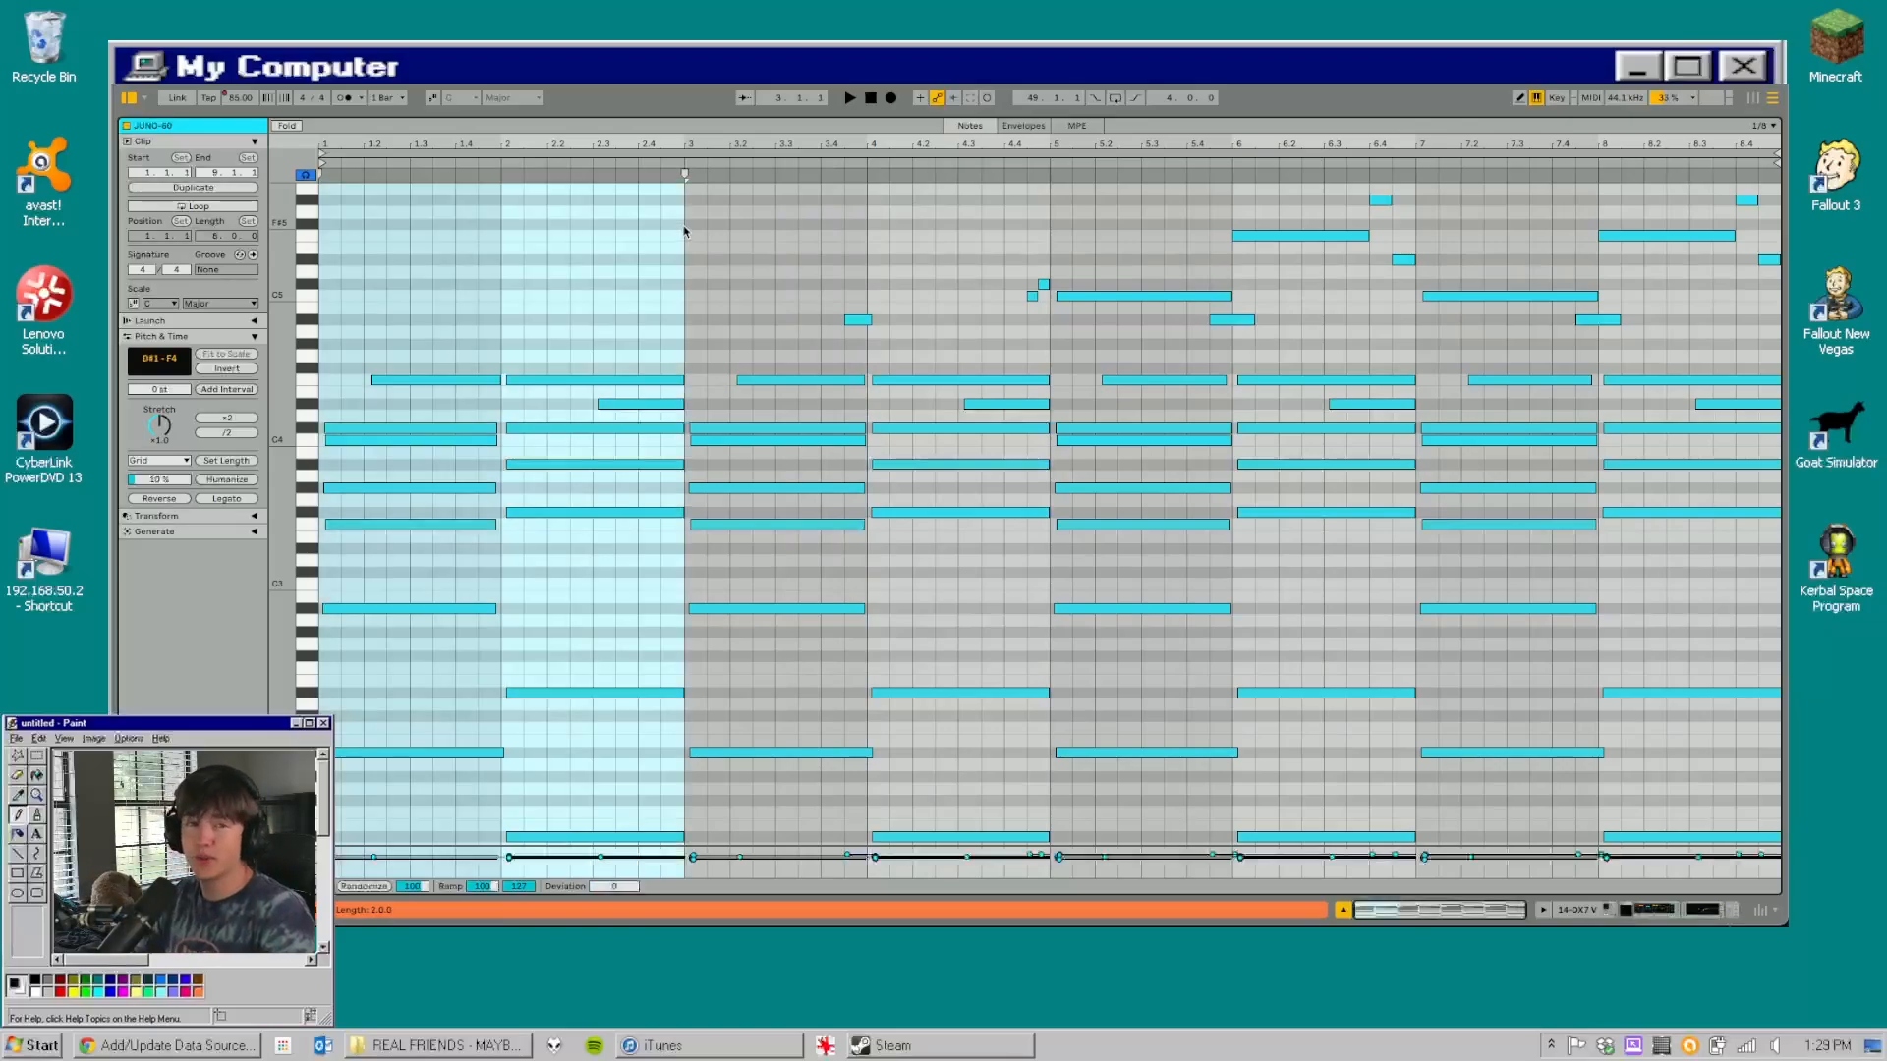
pyautogui.moveTo(685, 231); pyautogui.dragTo(320, 271)
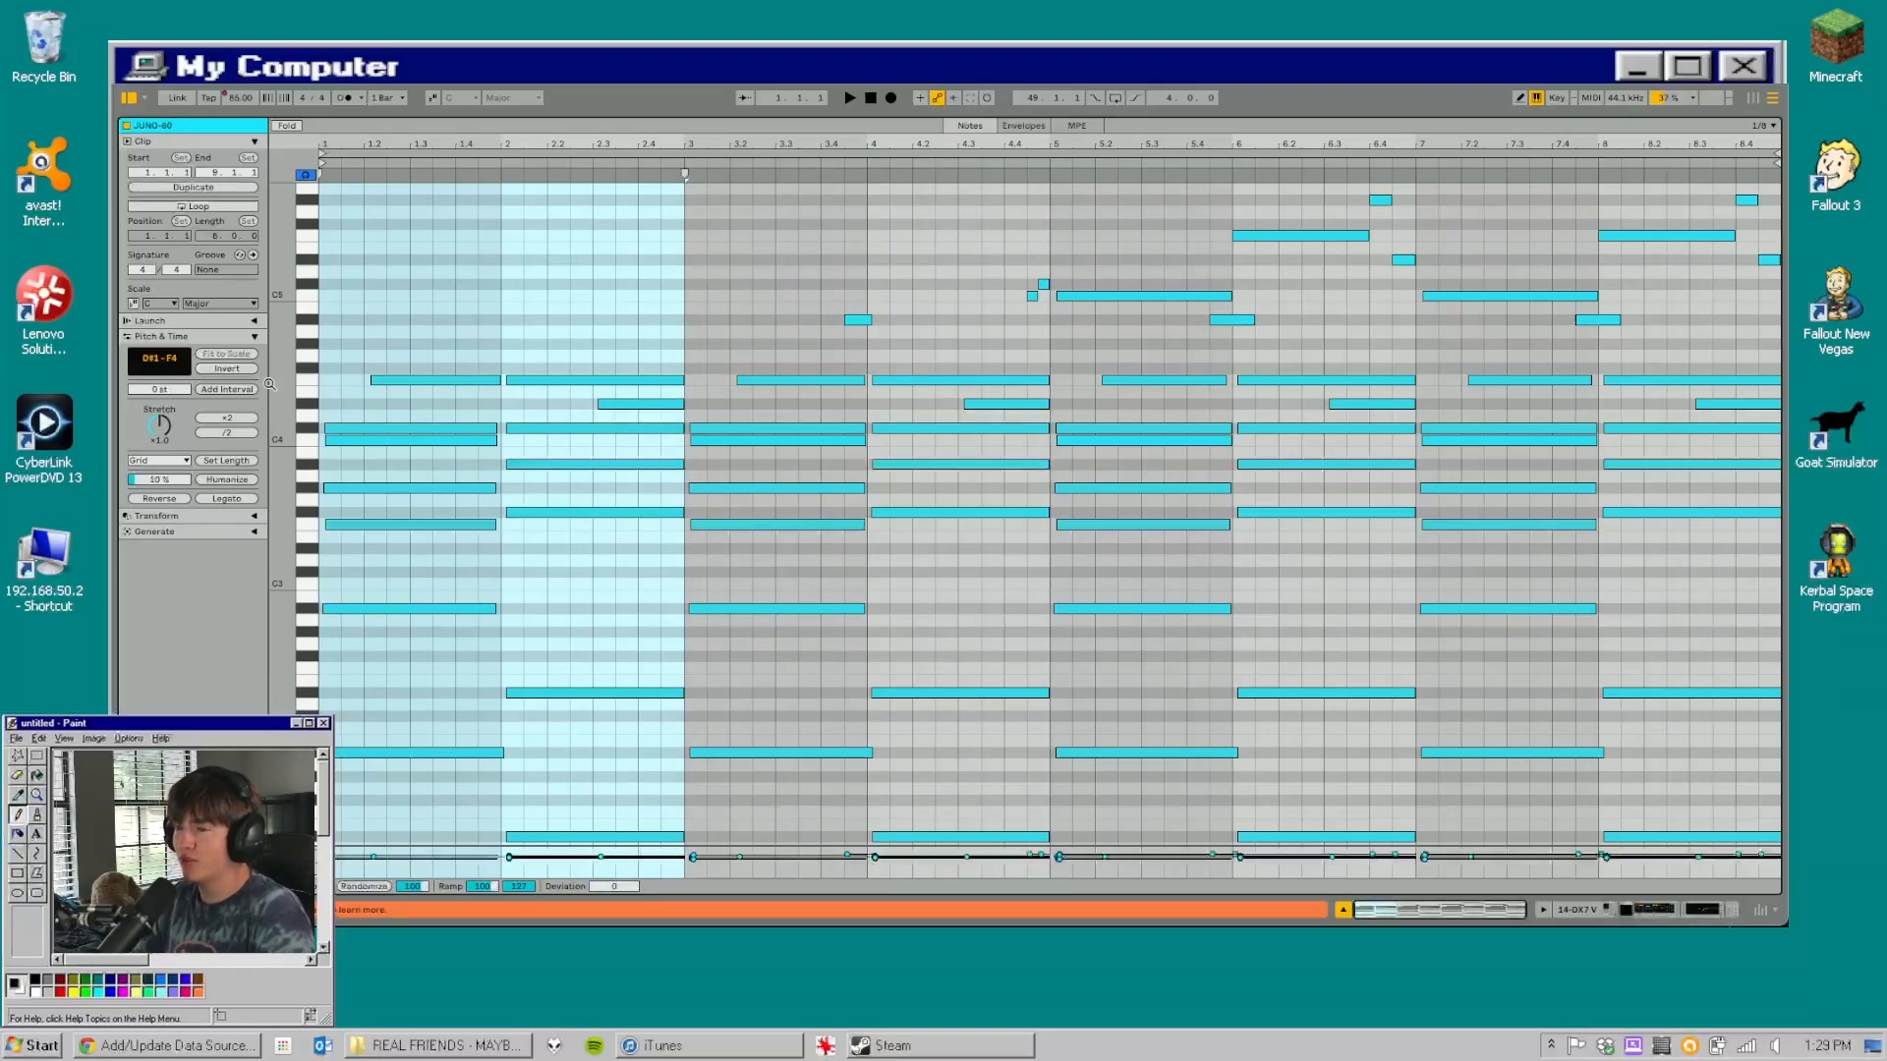
pyautogui.scroll(-2, 280, 387)
pyautogui.click(451, 292)
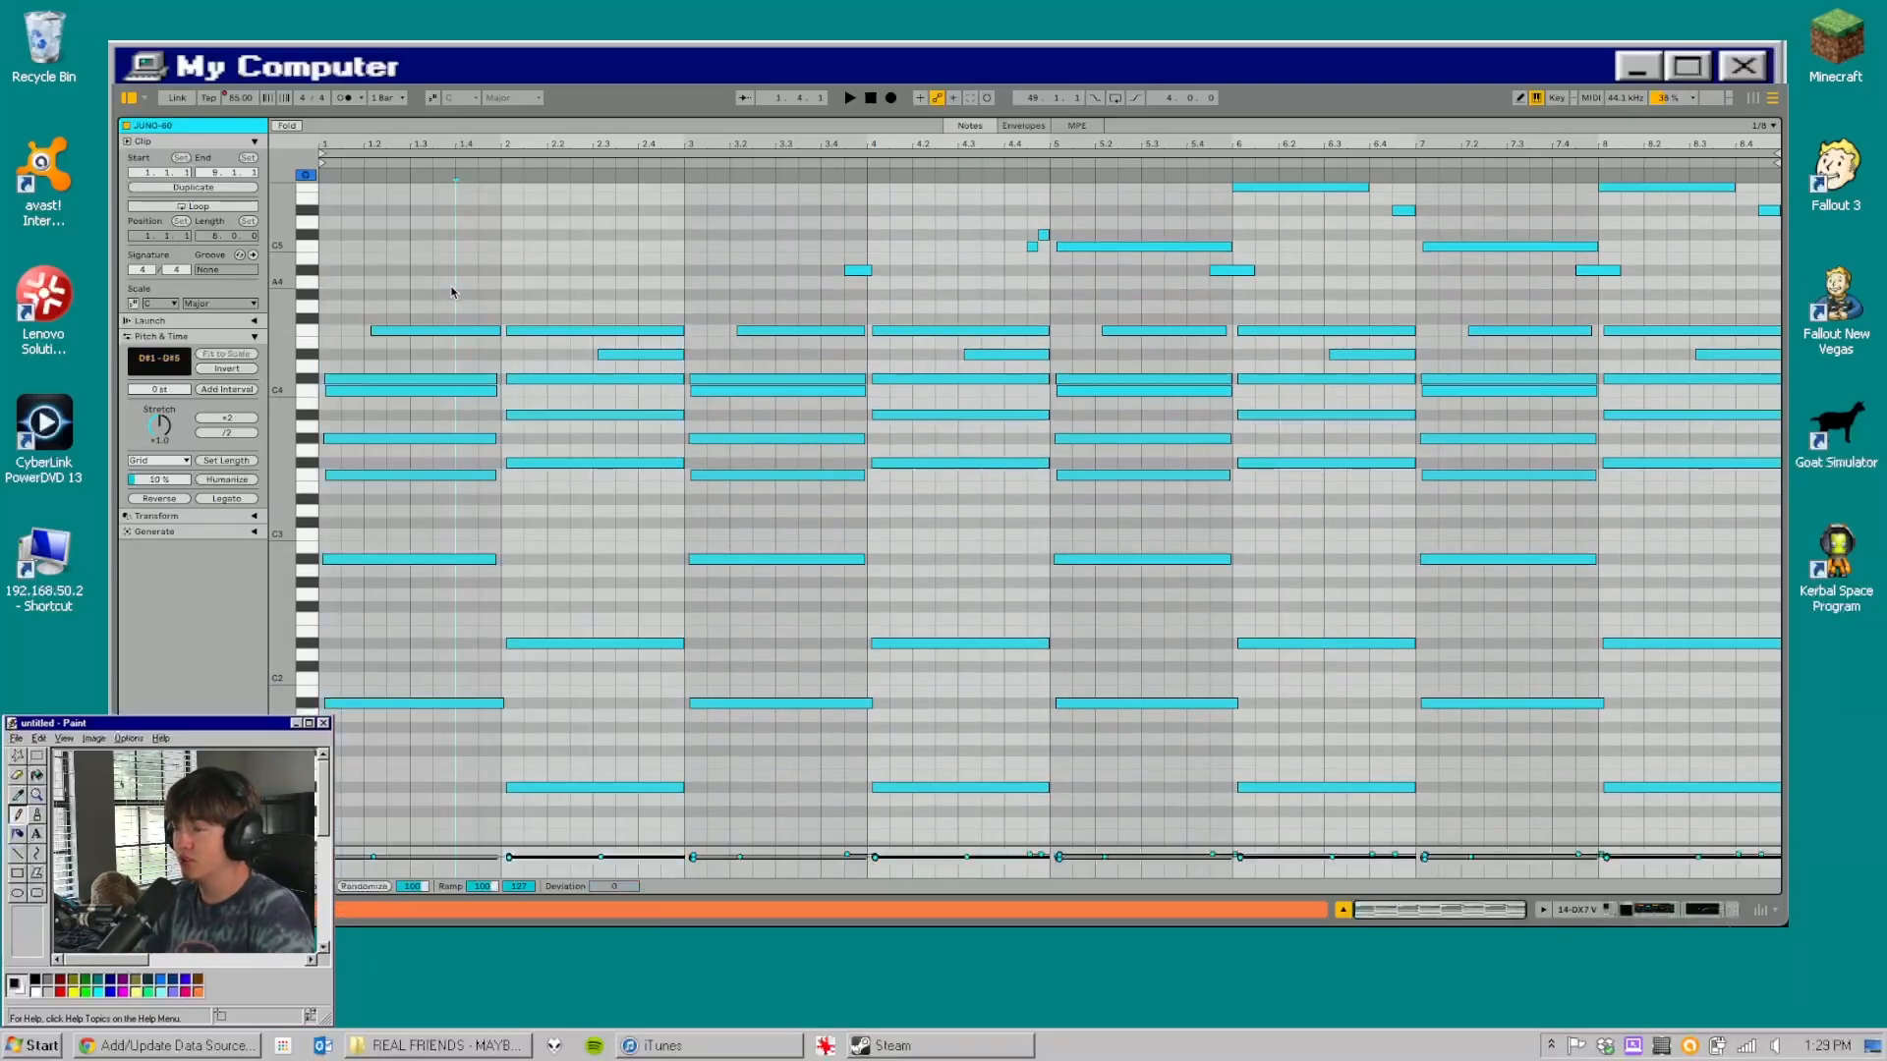
pyautogui.moveTo(321, 305); pyautogui.dragTo(685, 263)
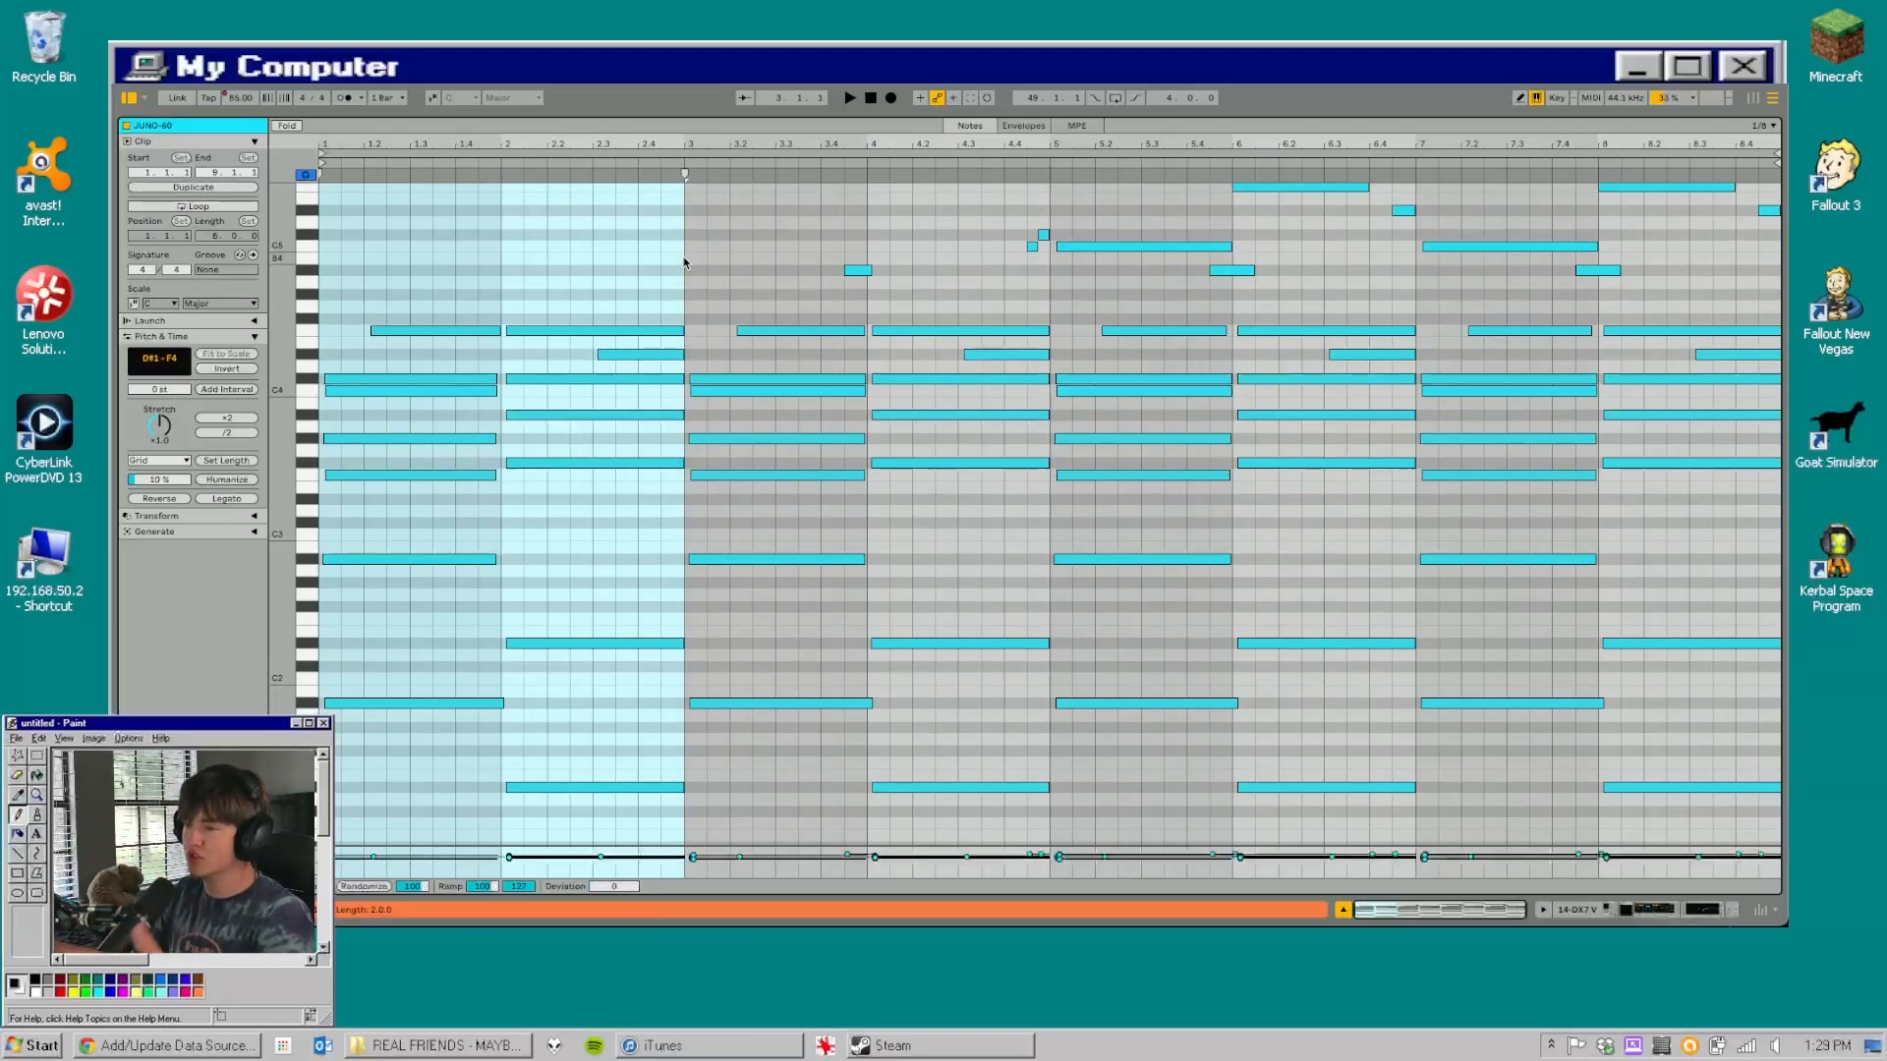
pyautogui.click(683, 264)
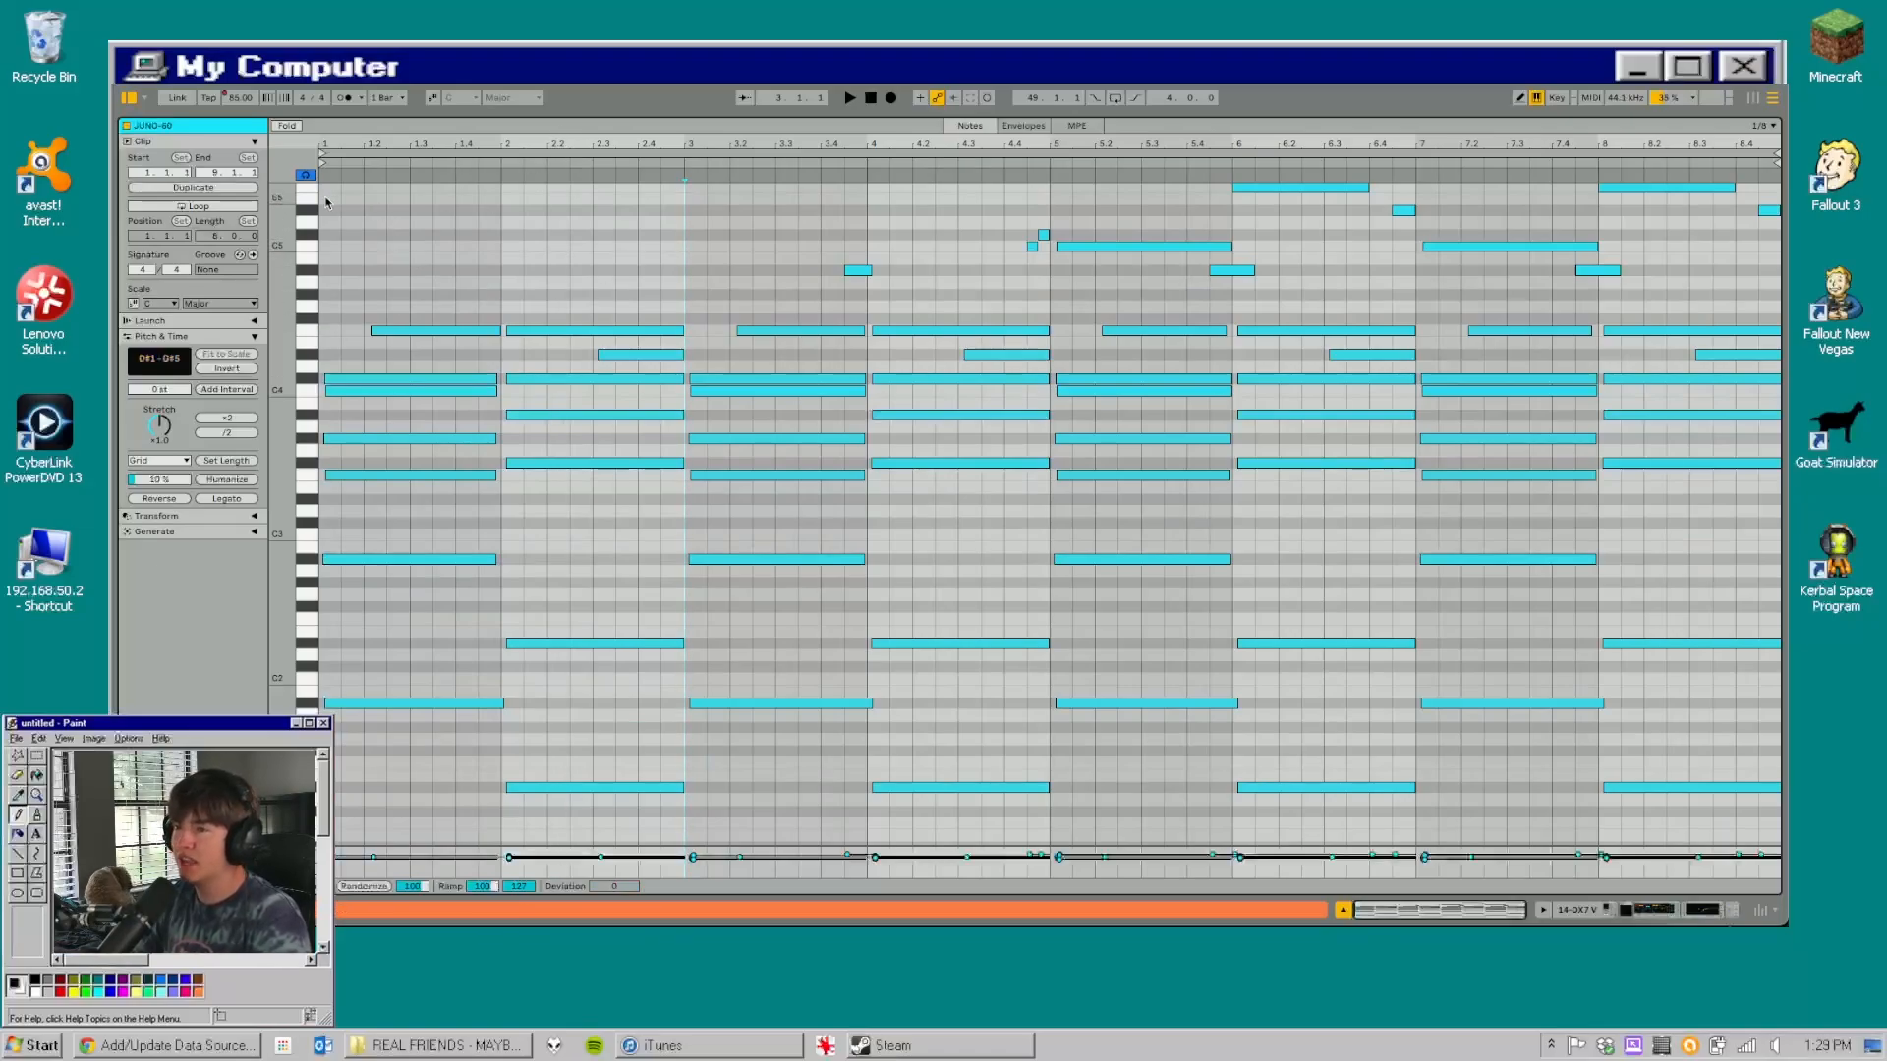
pyautogui.click(1732, 279)
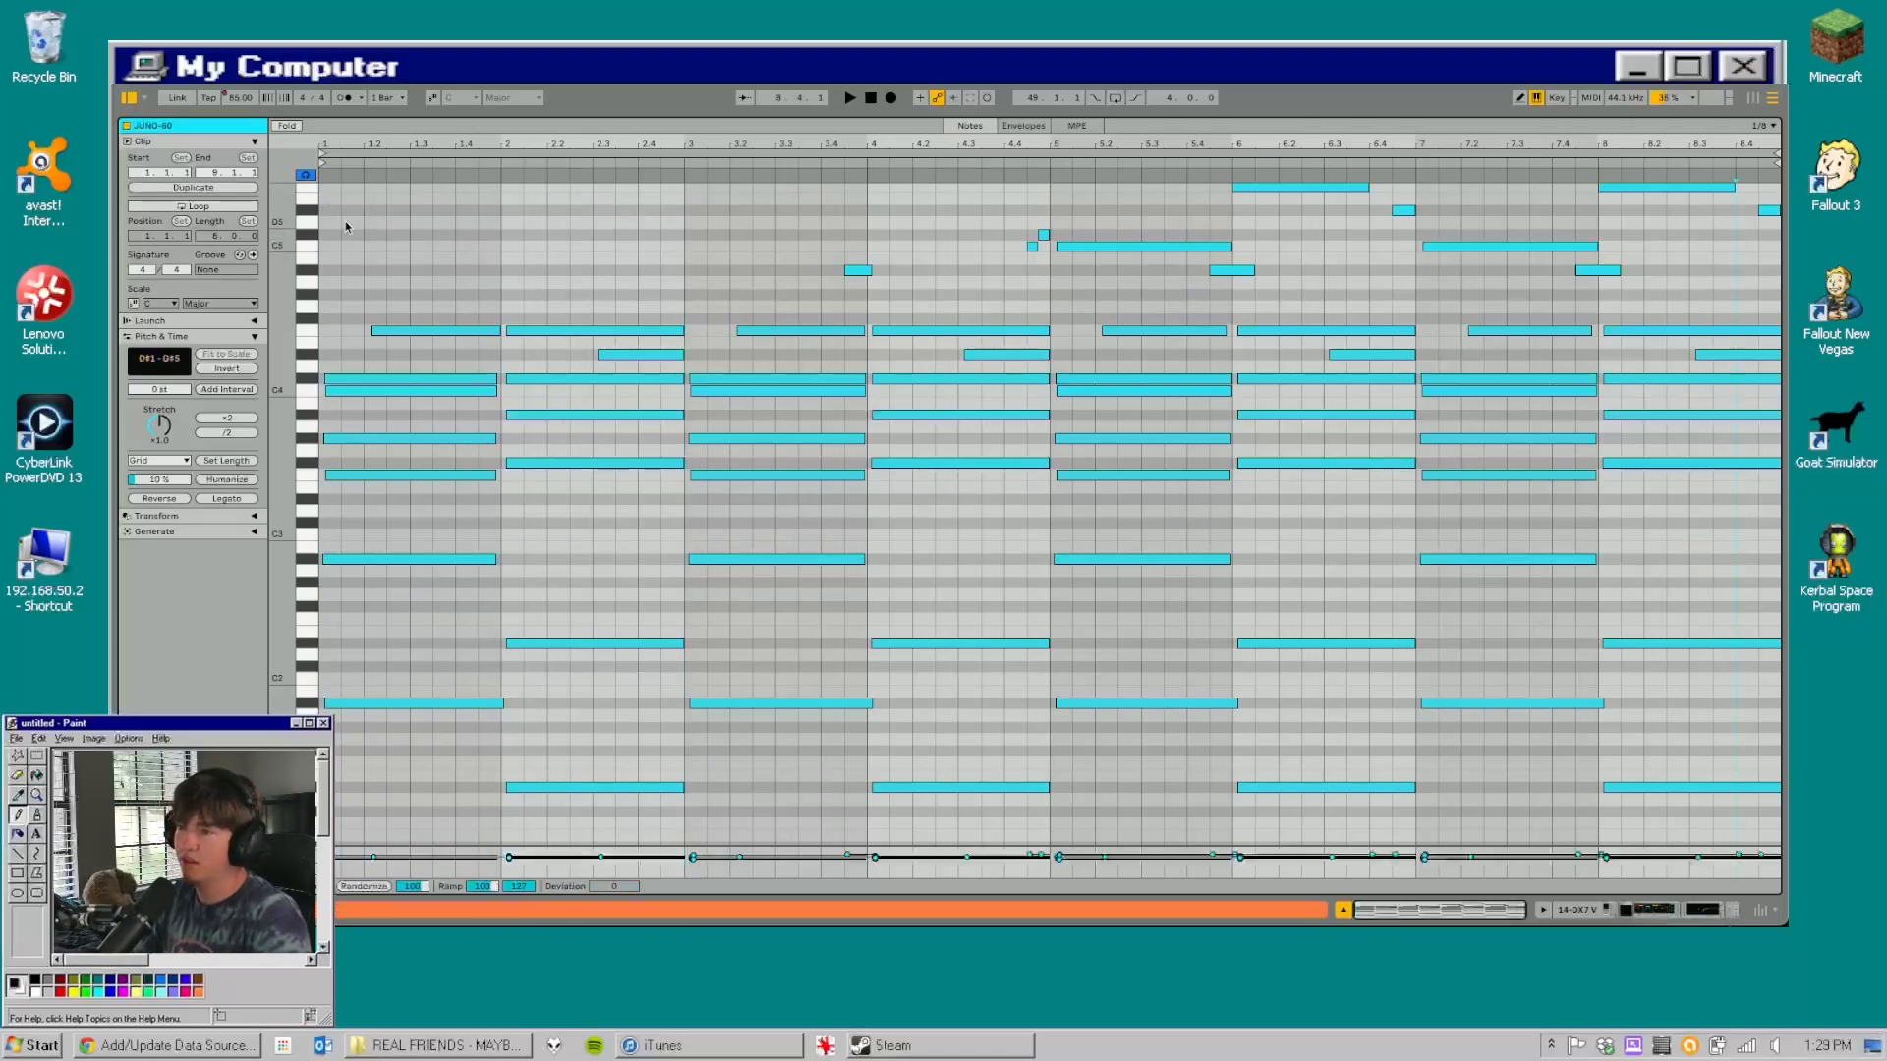
pyautogui.click(323, 192)
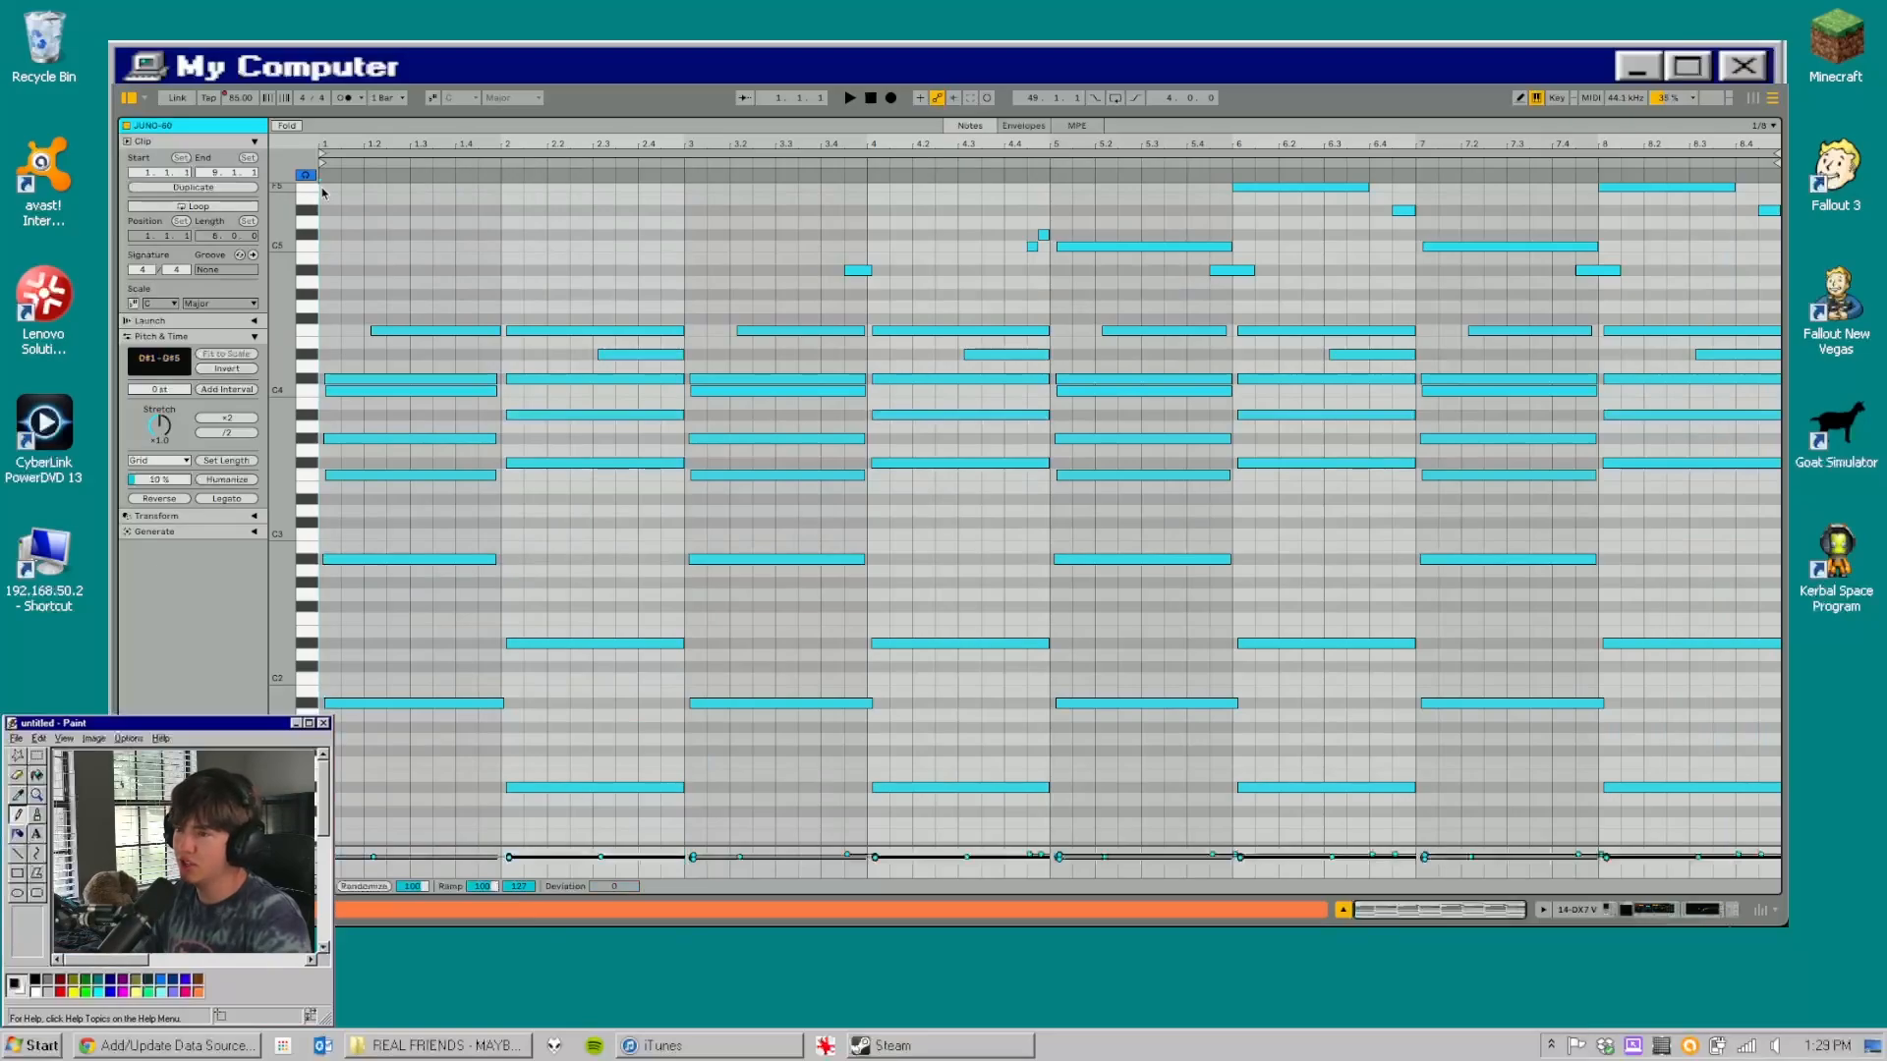
pyautogui.click(1179, 283)
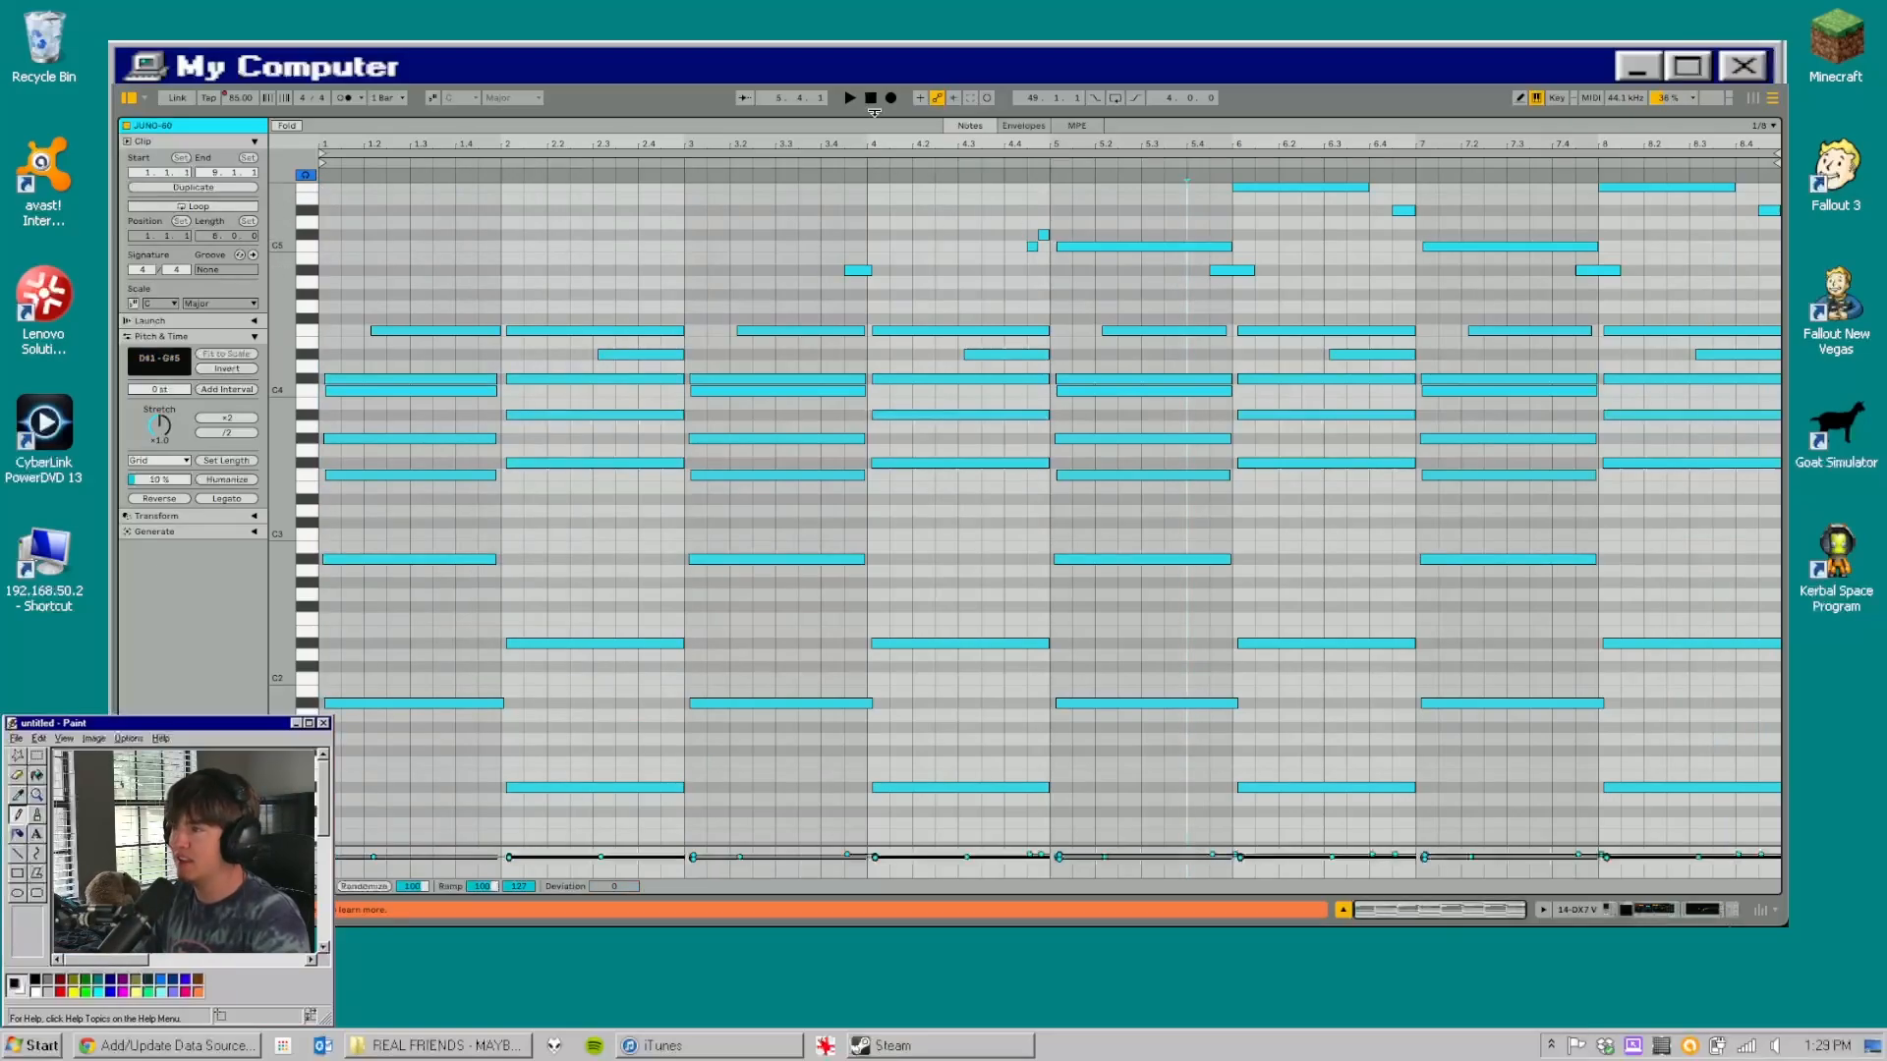
# - Collapse the note editor to return to the arrangement, and place the insert marker at bar 4 on the 14 DX7 V track
pyautogui.moveTo(873, 113); pyautogui.dragTo(843, 831)
pyautogui.click(1587, 522)
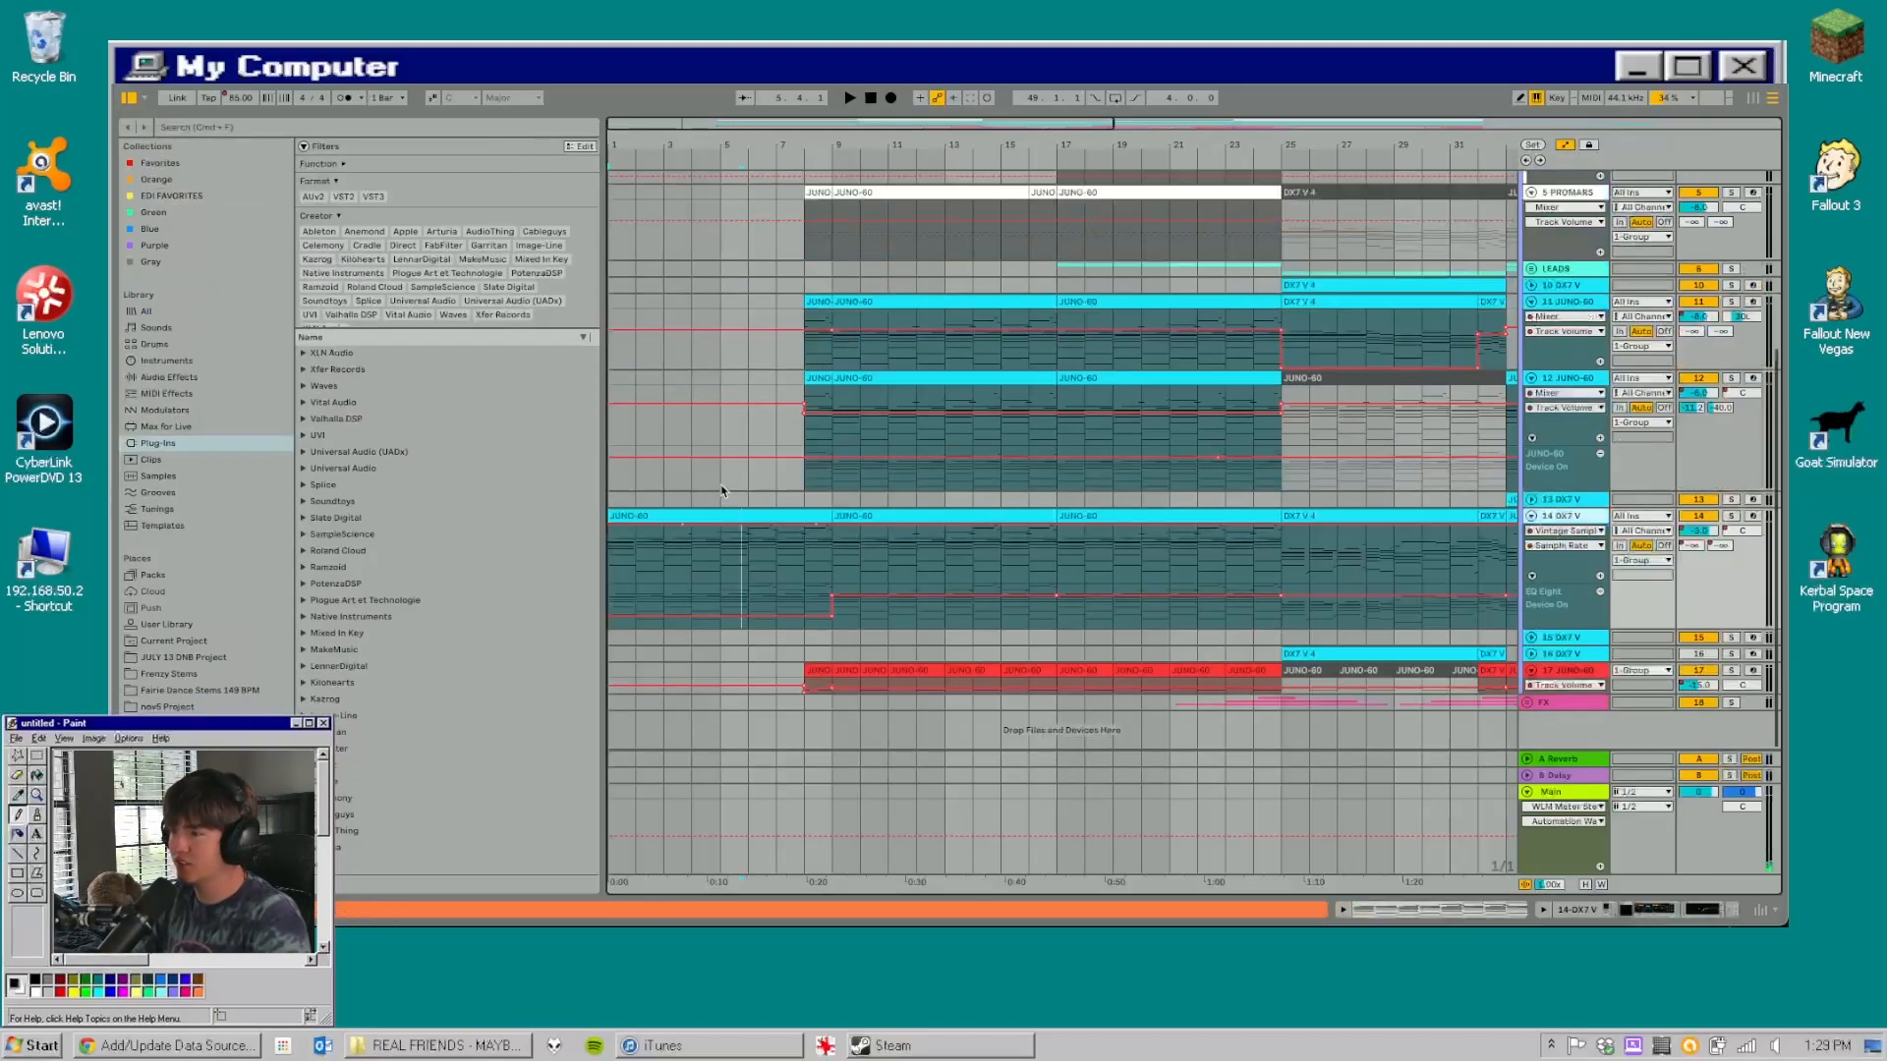
pyautogui.moveTo(655, 128); pyautogui.dragTo(662, 140)
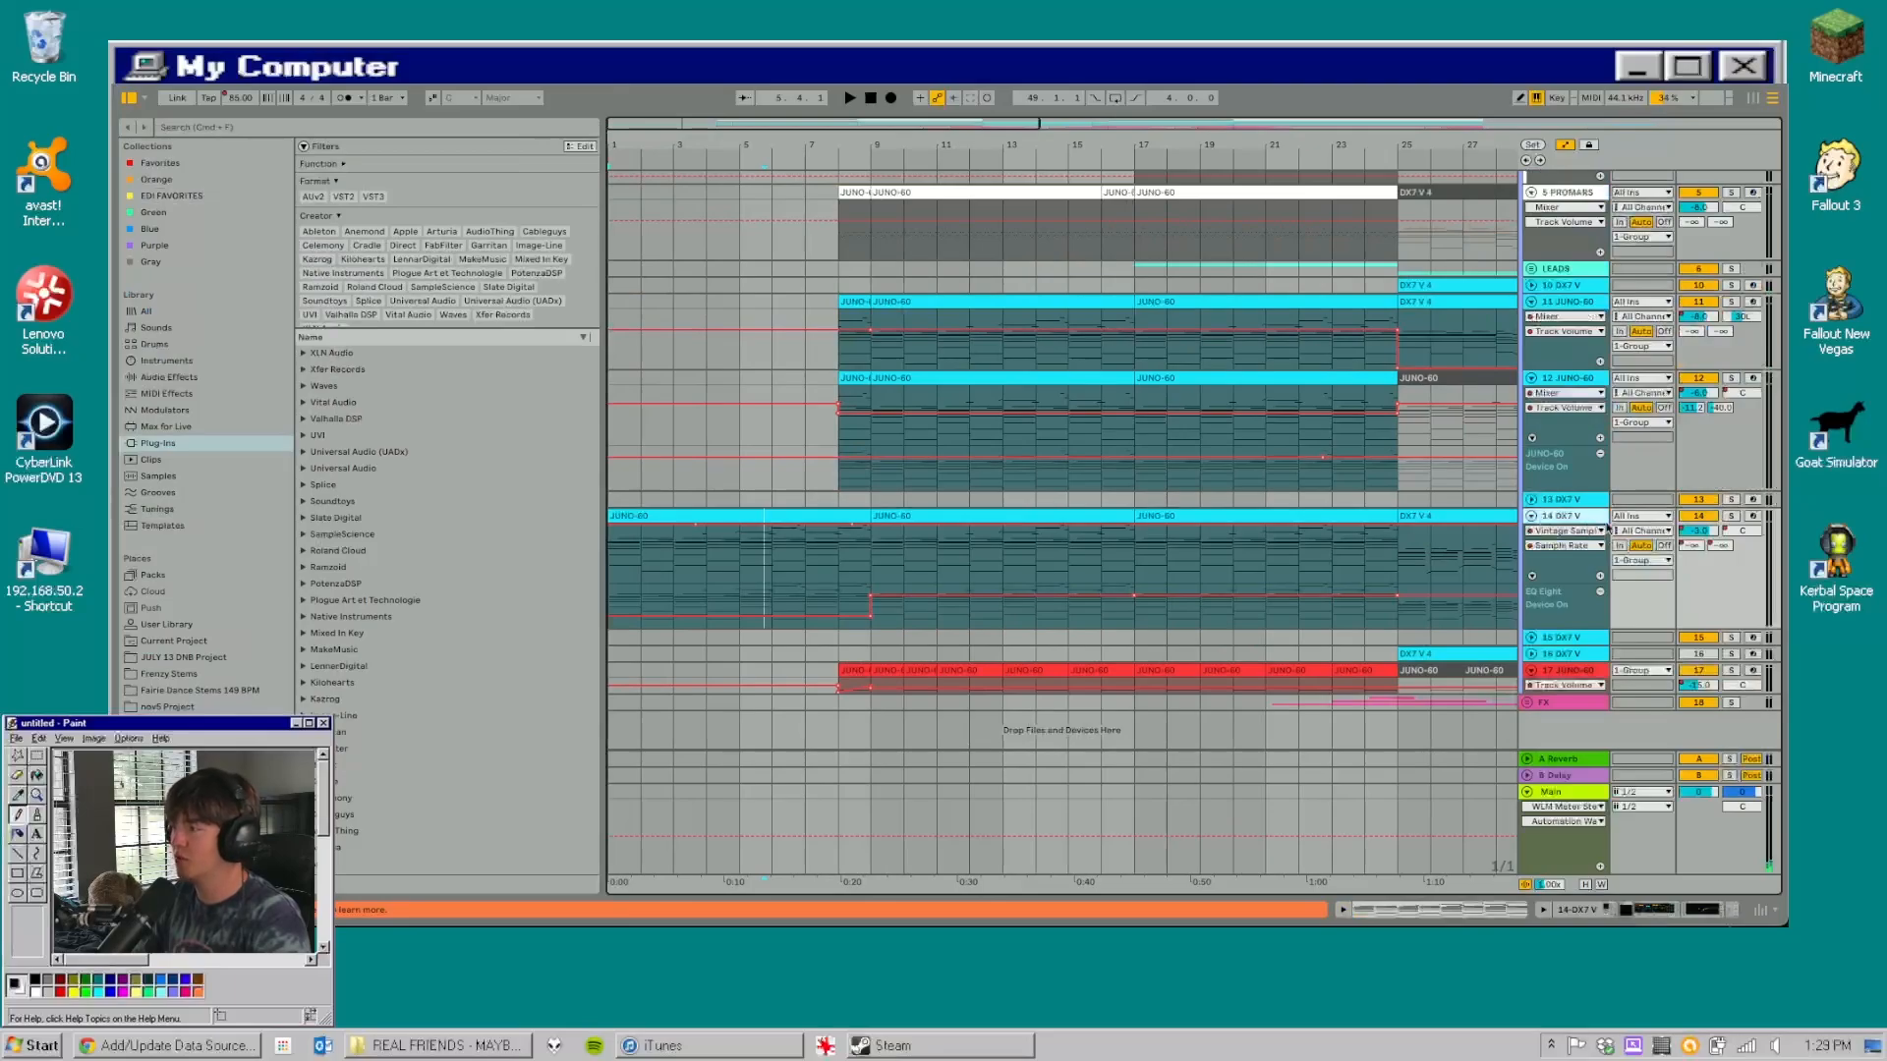
pyautogui.click(622, 562)
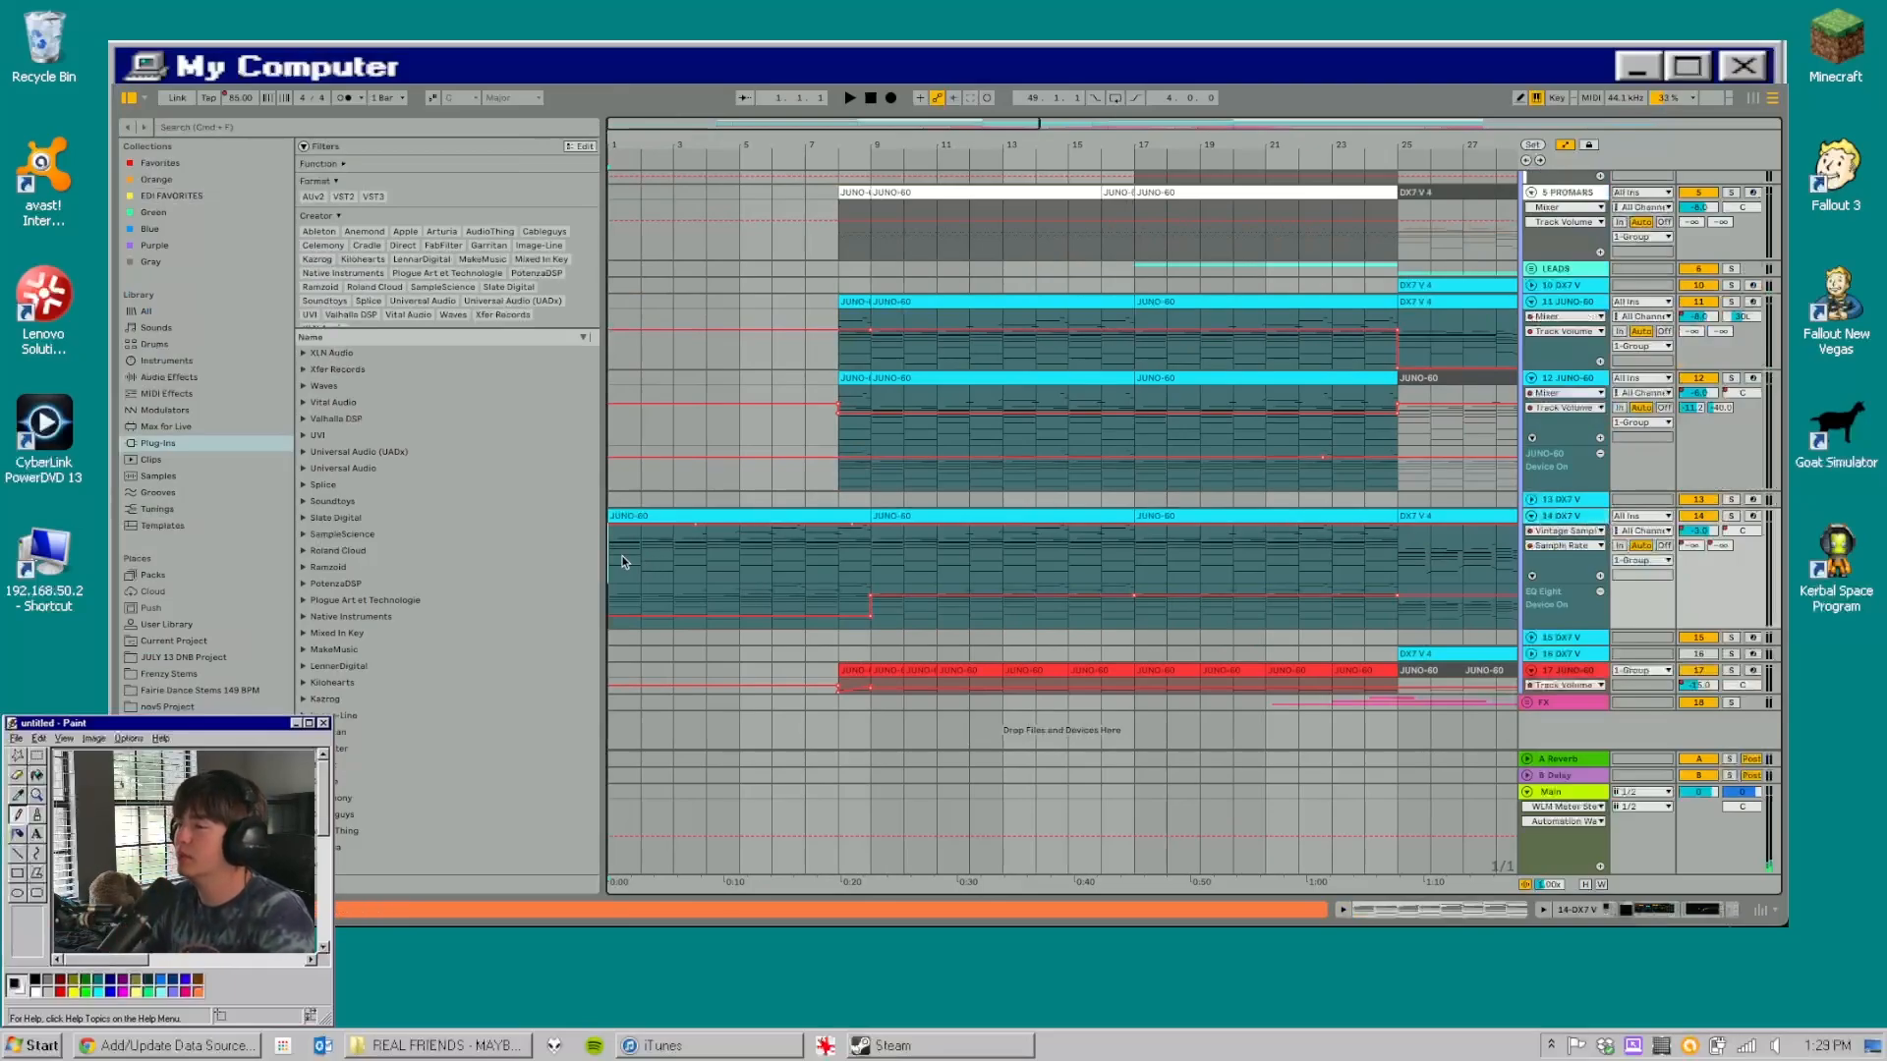
pyautogui.click(705, 554)
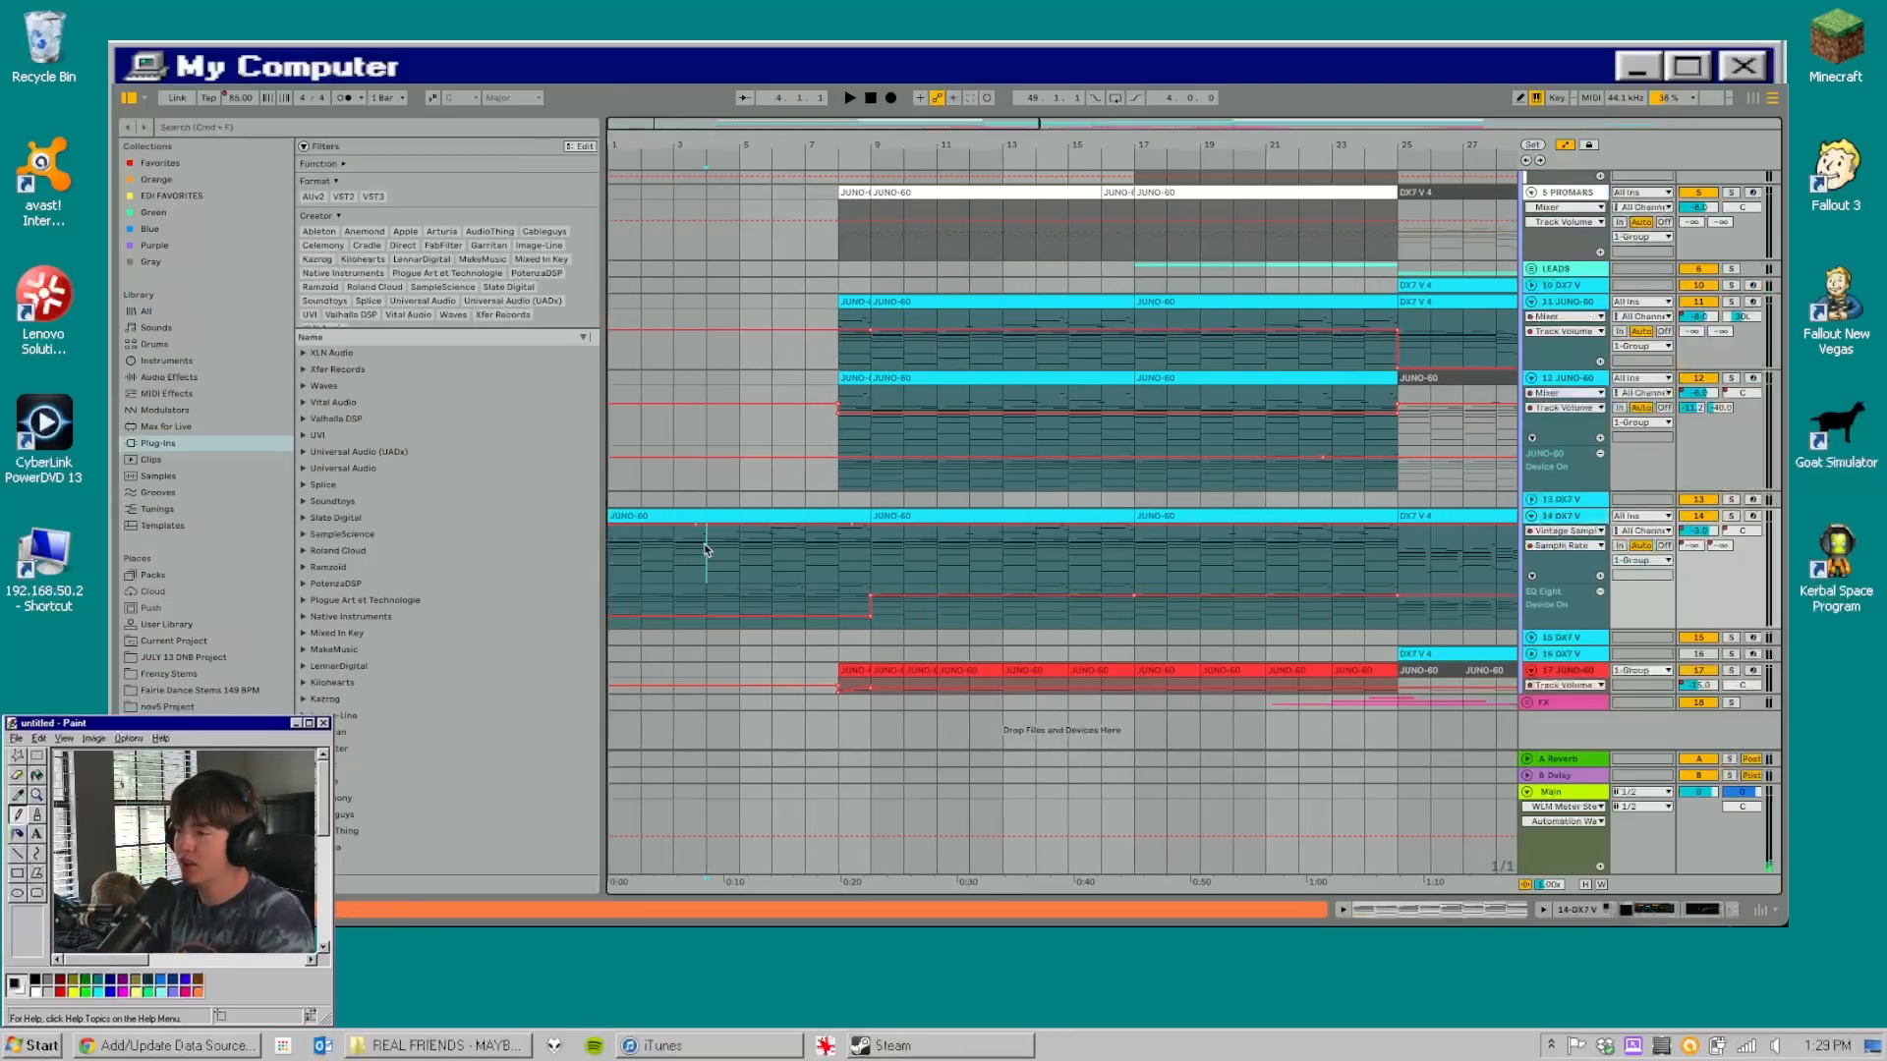
# - Reopen the first clip on the 14 DX7 V track in an enlarged piano roll, and select the chord notes in bar 3
pyautogui.doubleClick(635, 548)
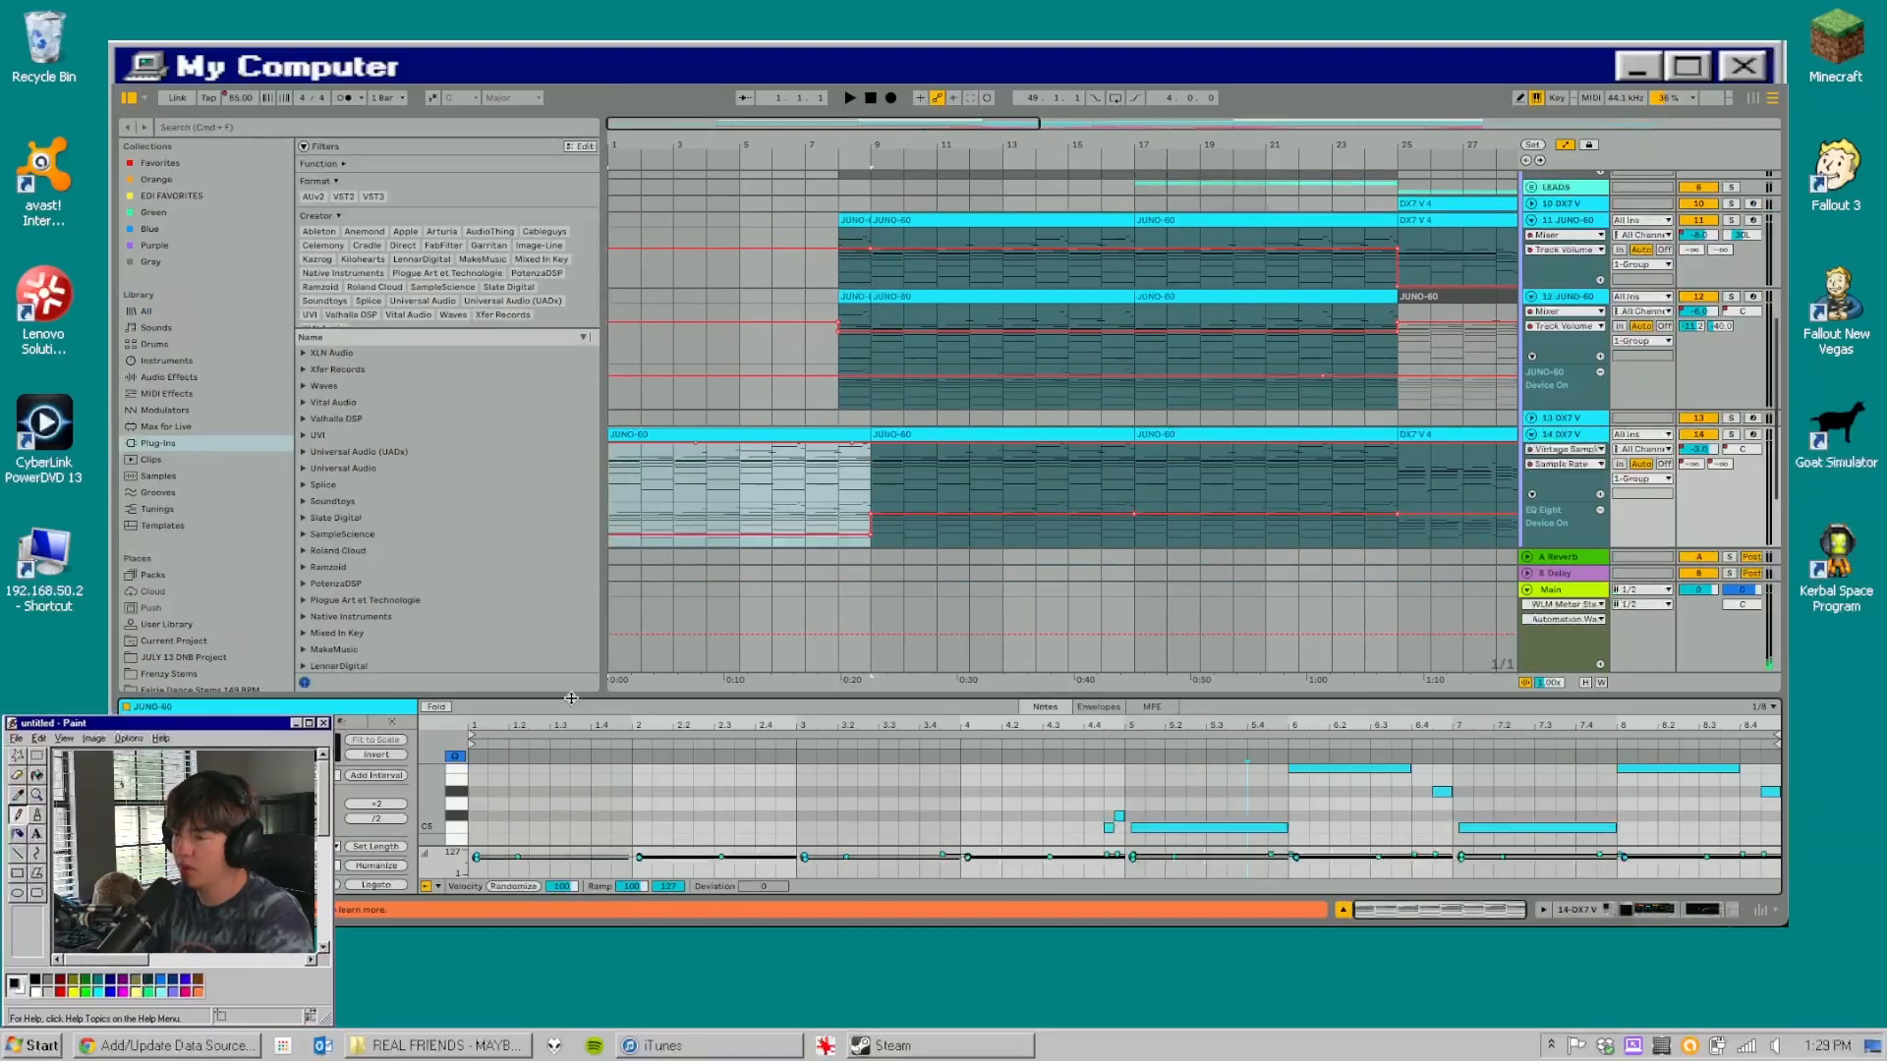
pyautogui.hotkey('ctrl', 'alt', 'e')
pyautogui.moveTo(282, 584); pyautogui.dragTo(329, 582)
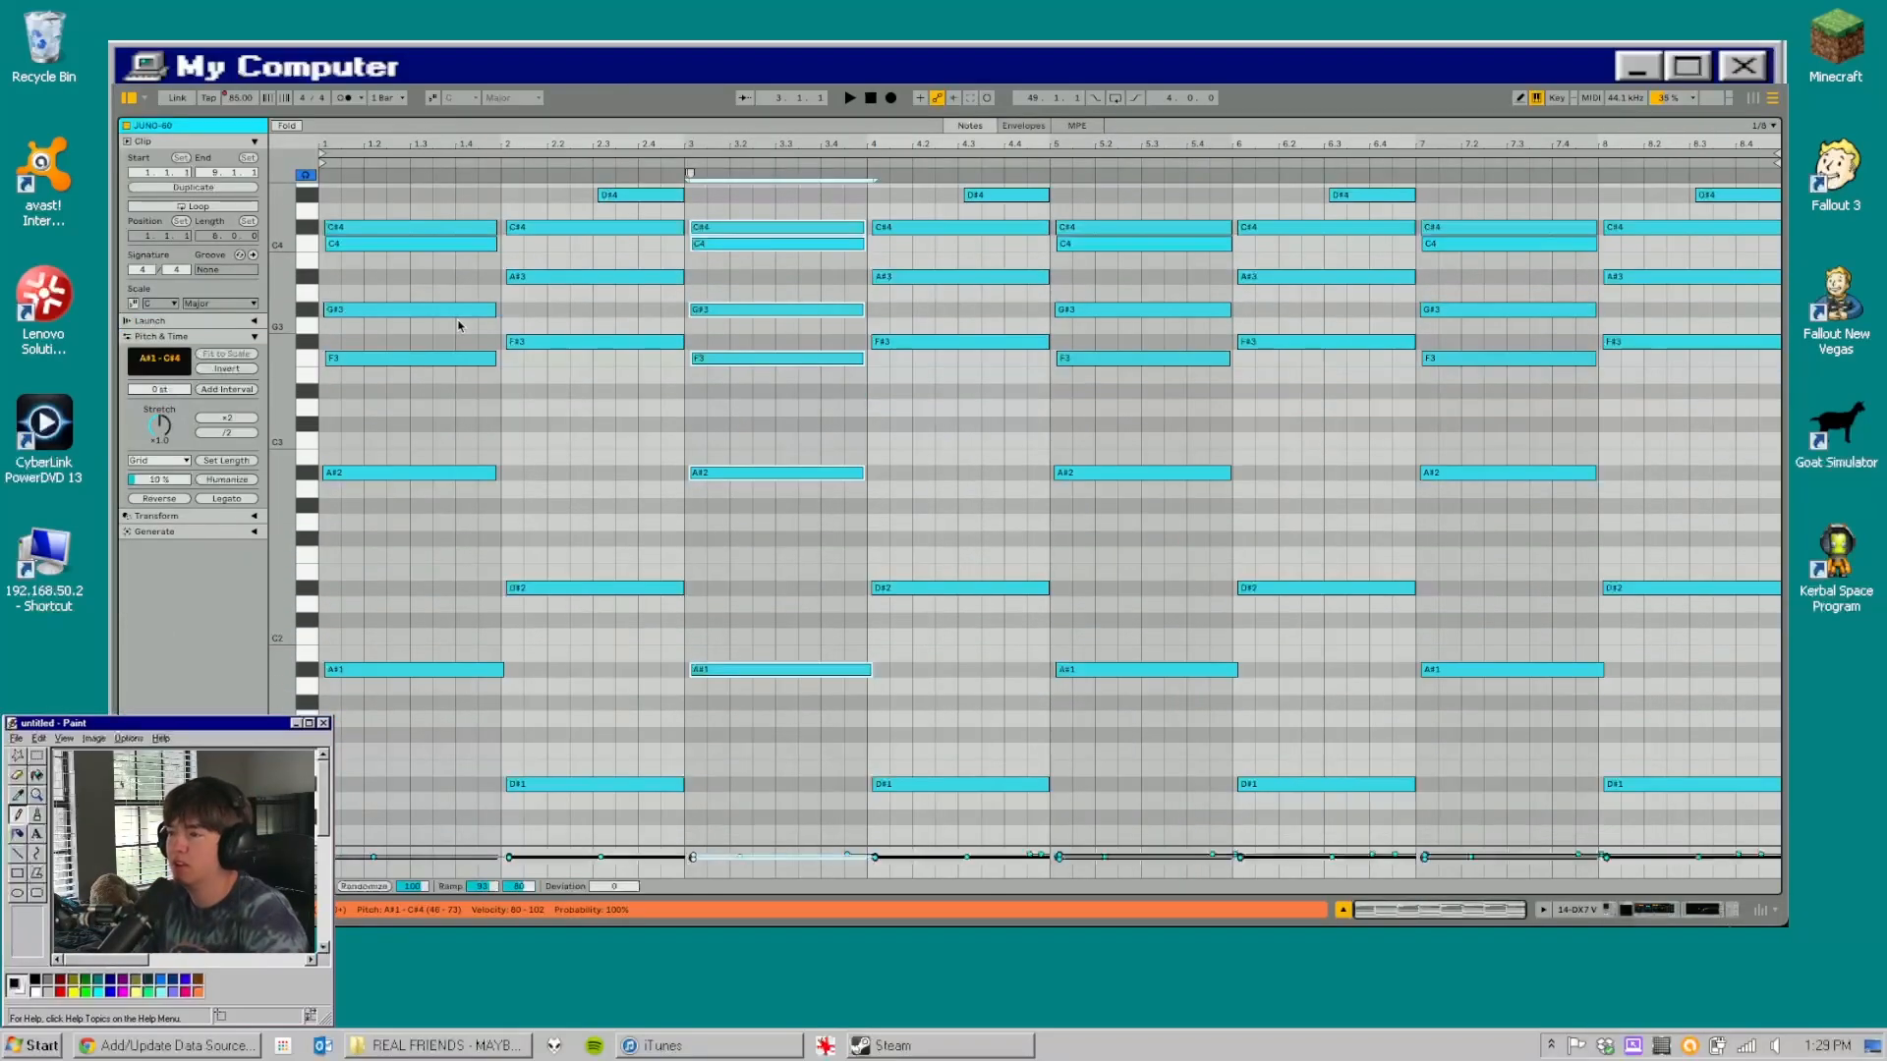
pyautogui.scroll(2, 409, 370)
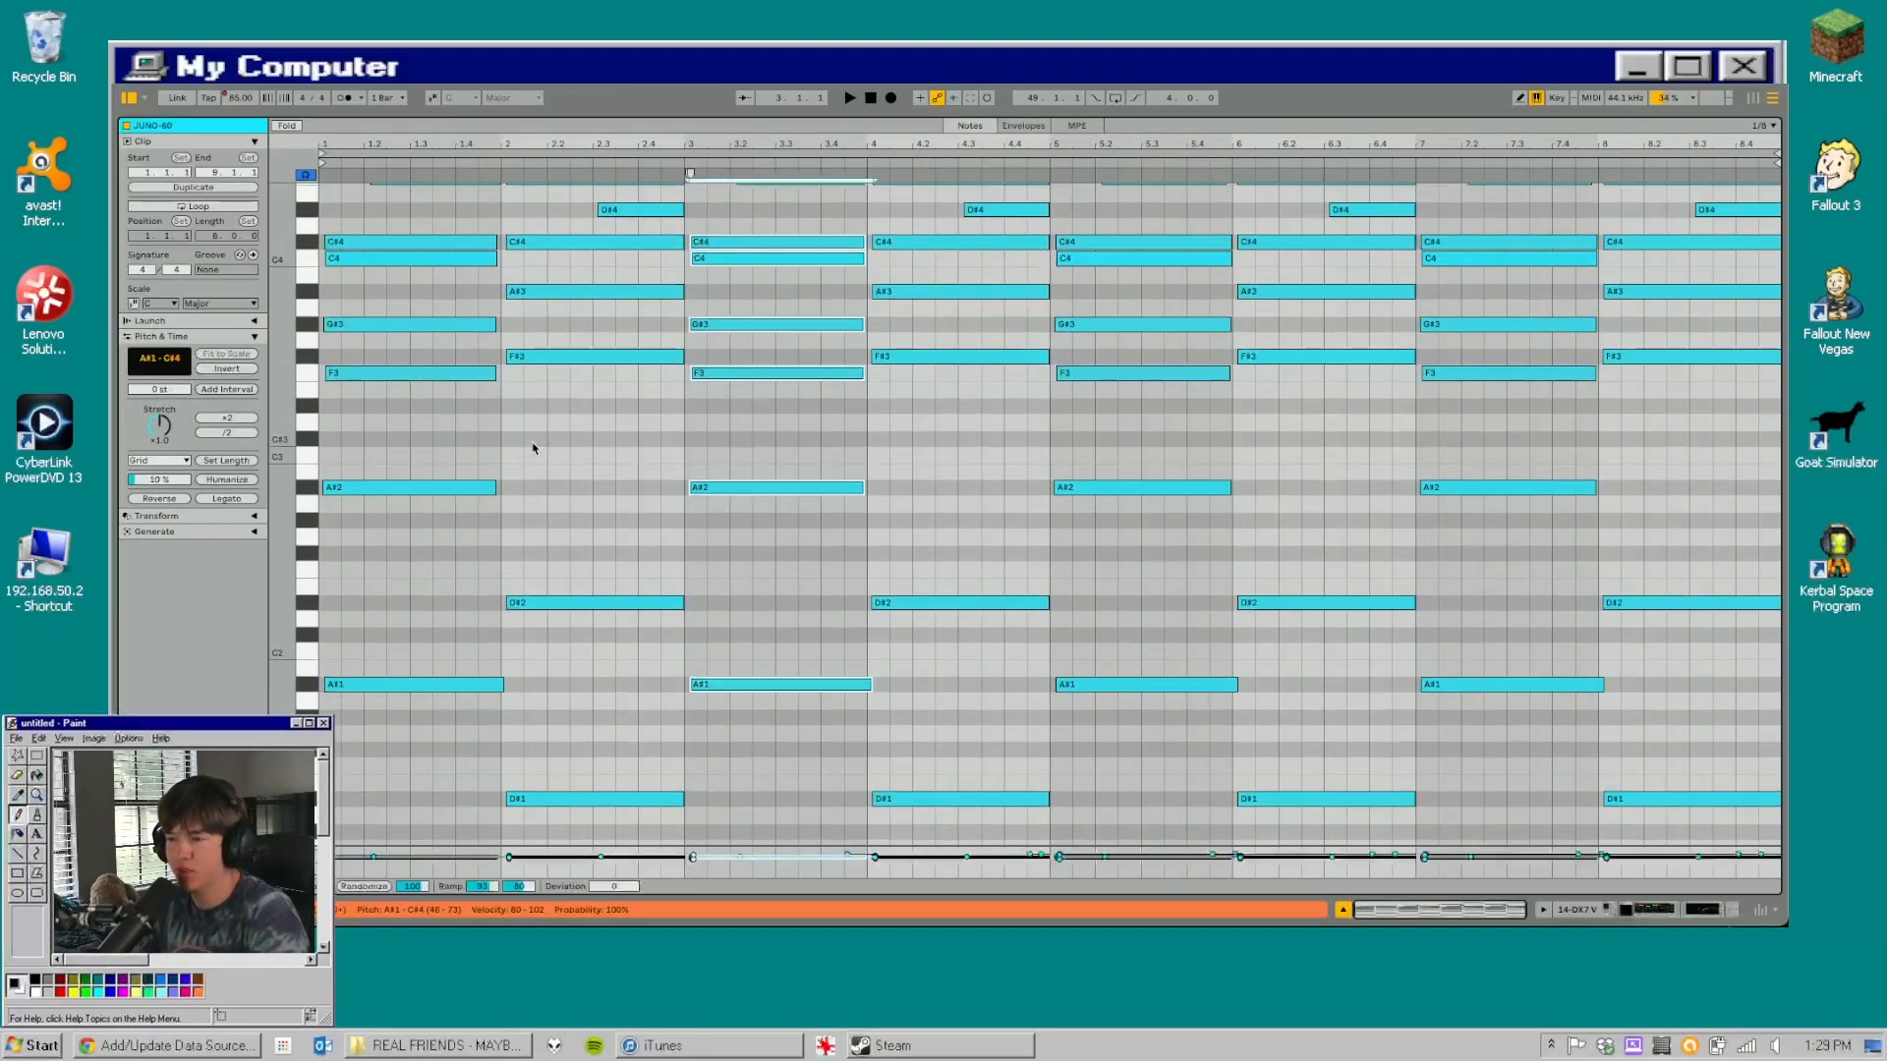
# - Highlight the chord notes in bar 1, single out the C#4 note, and clear the selection
pyautogui.moveTo(374, 452); pyautogui.dragTo(381, 250)
pyautogui.moveTo(458, 598); pyautogui.dragTo(425, 460)
pyautogui.scroll(2, 455, 526)
pyautogui.click(426, 273)
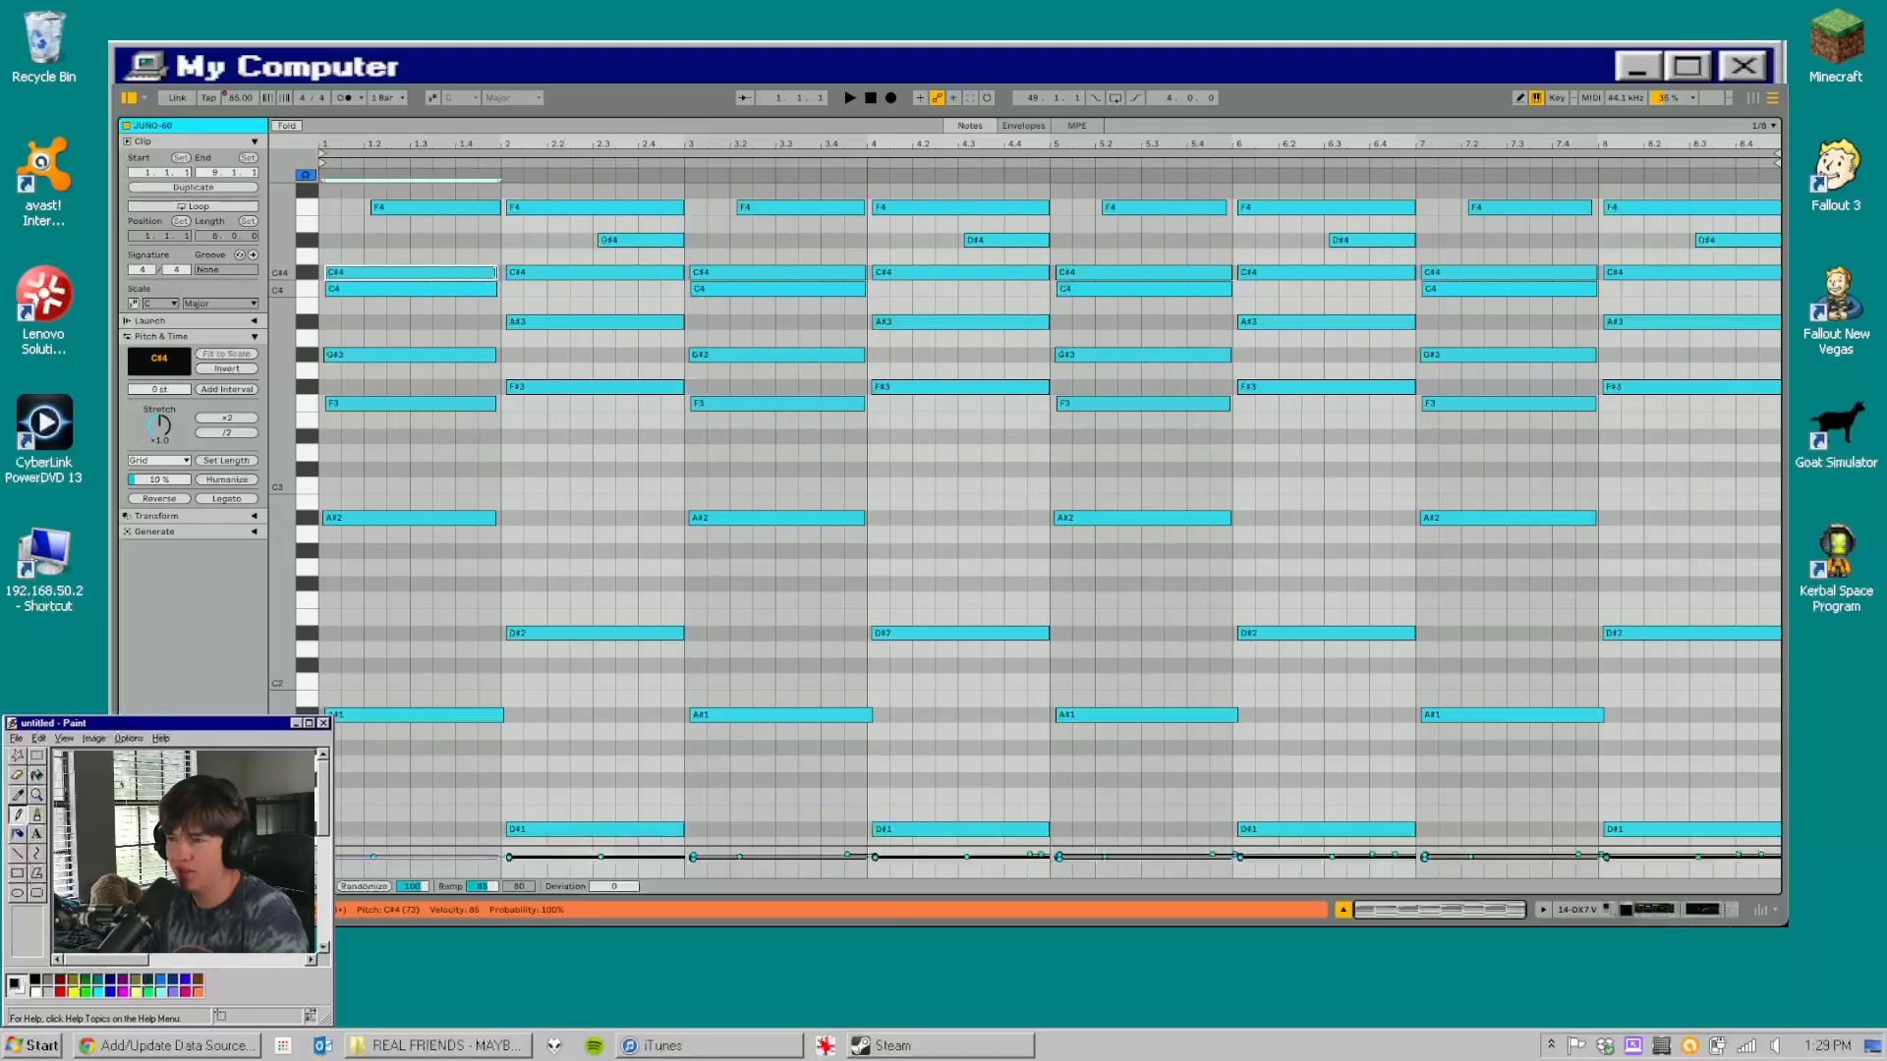
pyautogui.moveTo(495, 274); pyautogui.dragTo(494, 273)
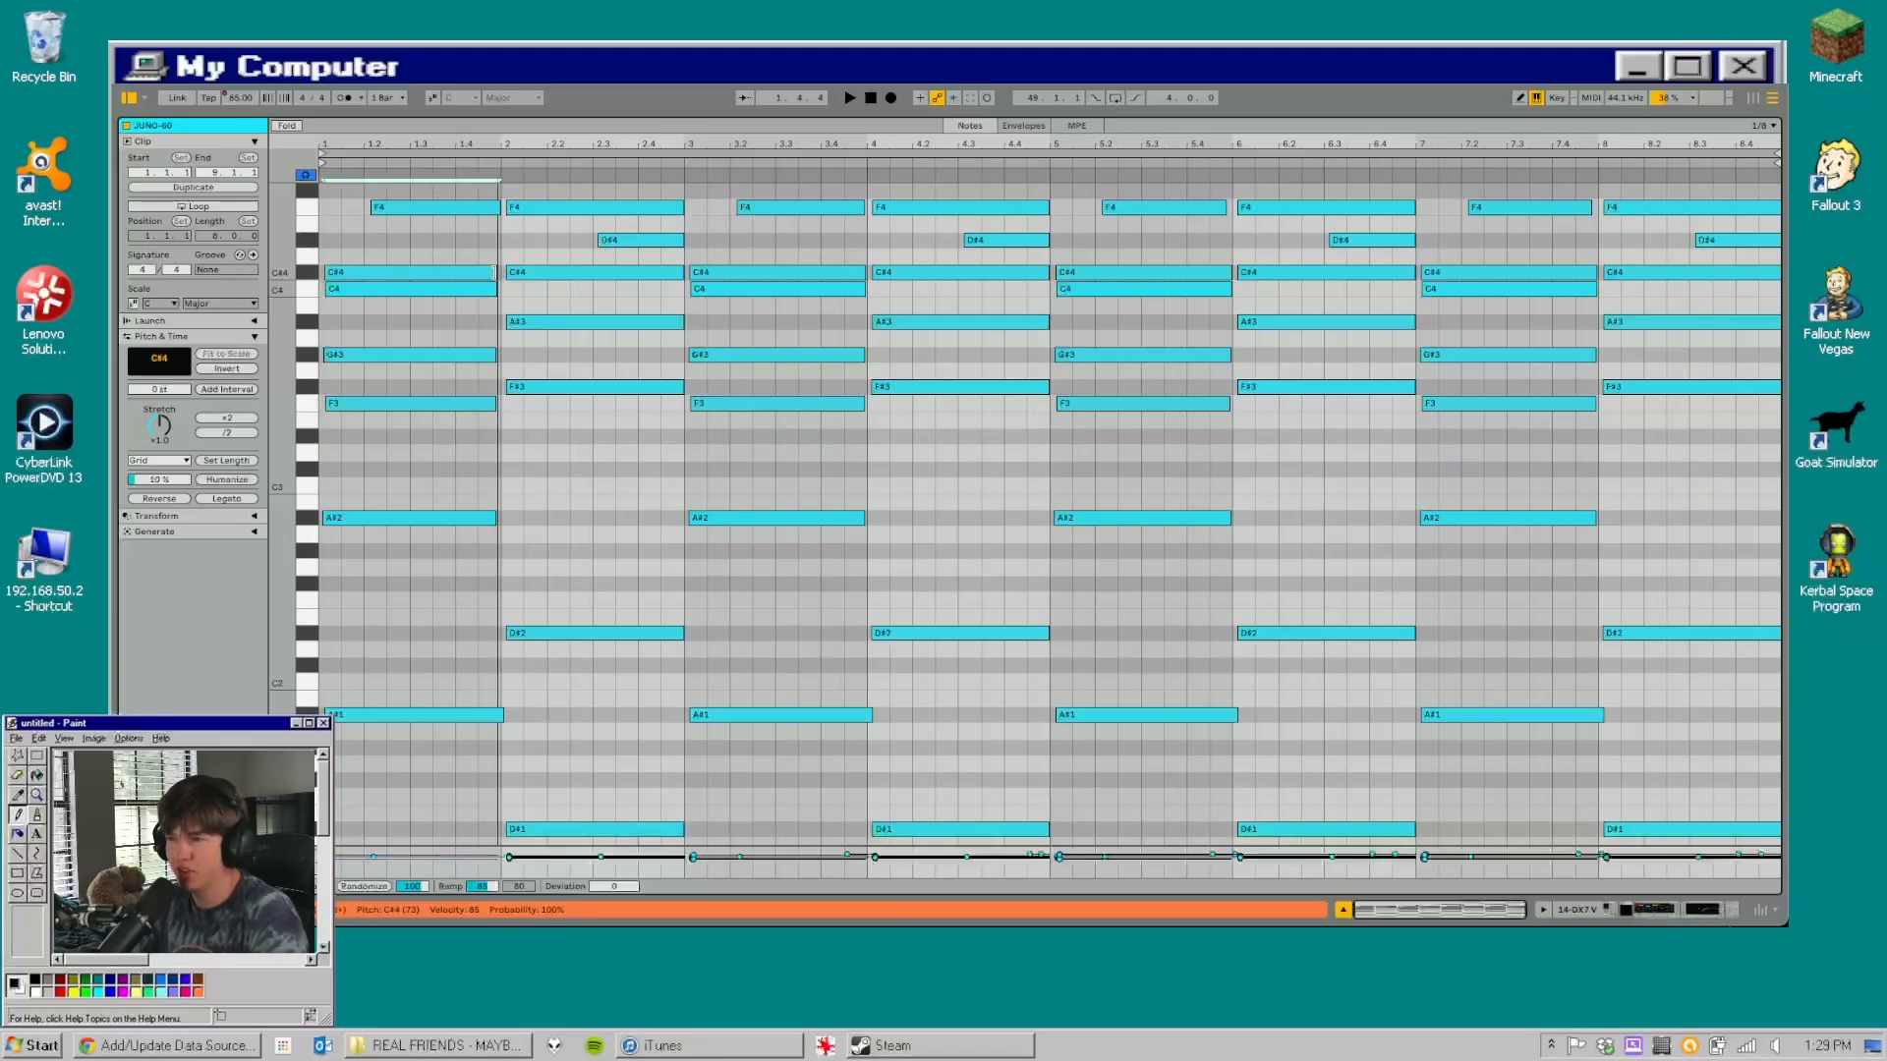
pyautogui.click(455, 253)
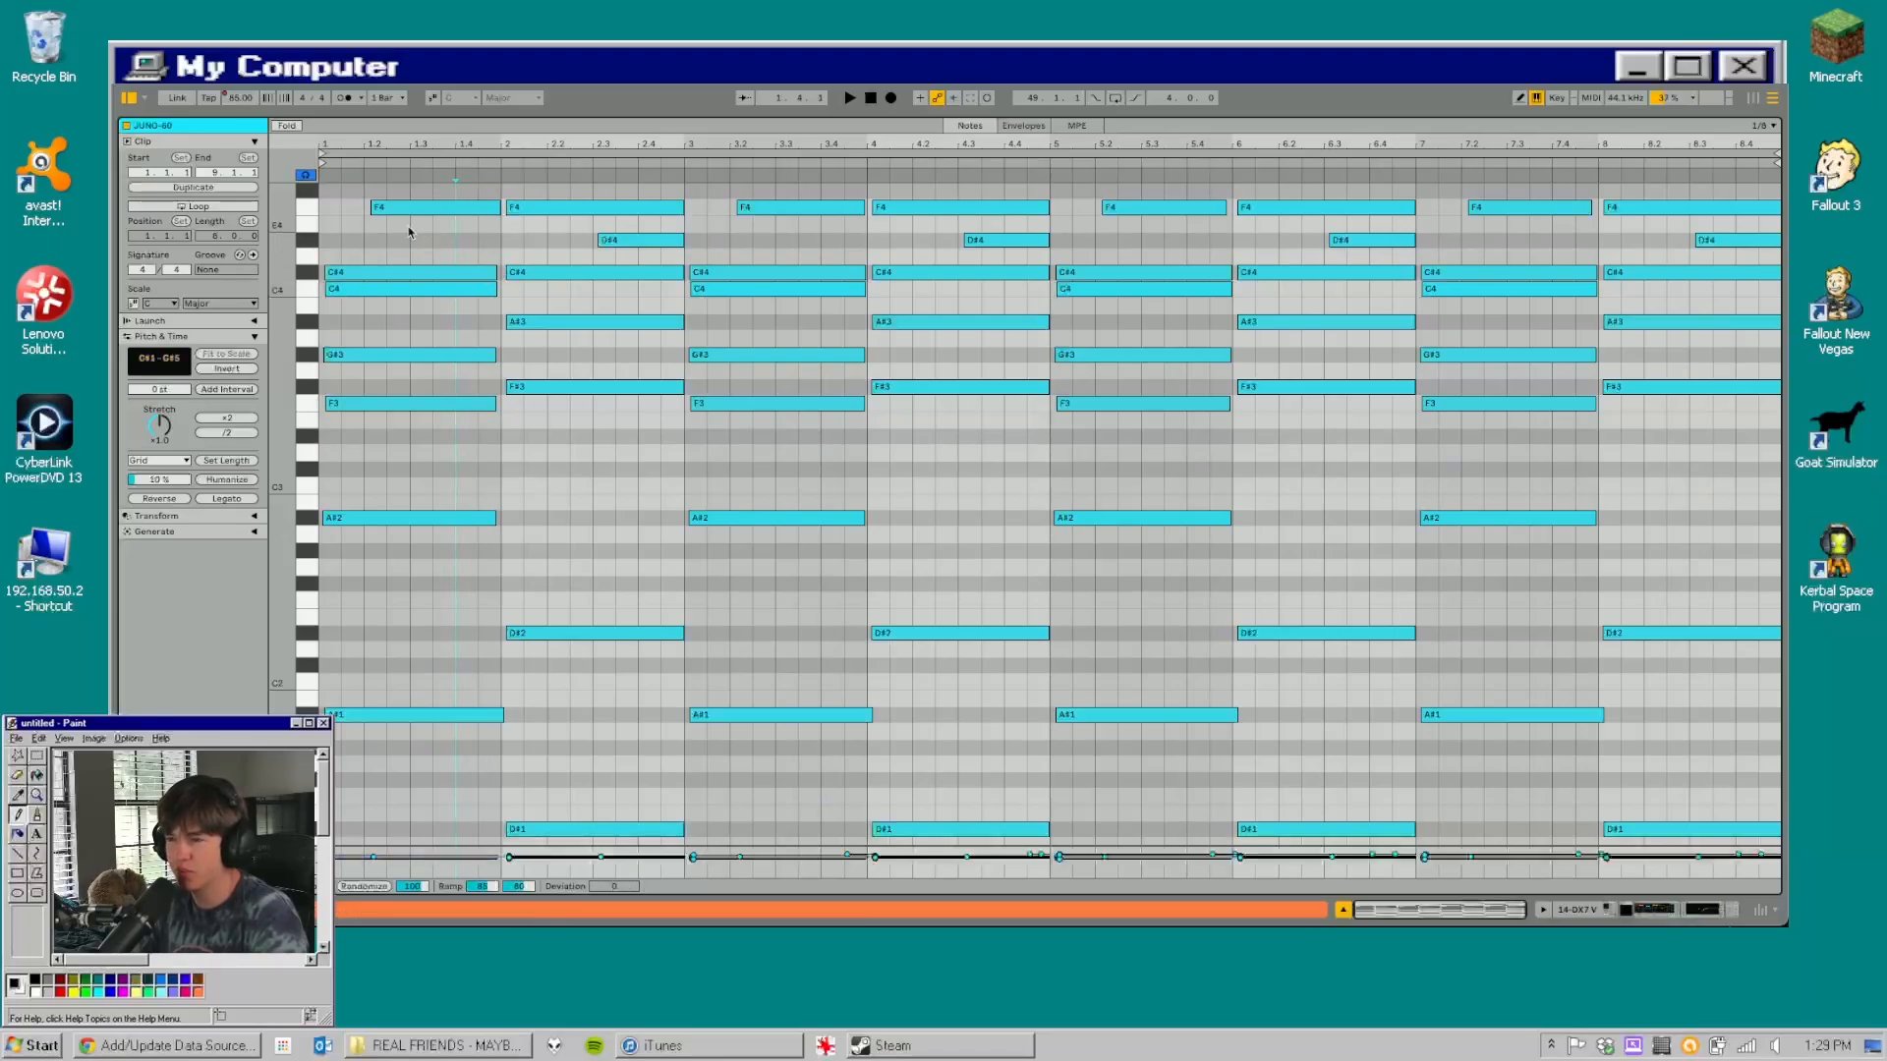
# - Highlight the bar 2 chord notes from D#2 up to F4 to examine the voicing, and clear the selection
pyautogui.scroll(-5, 430, 276)
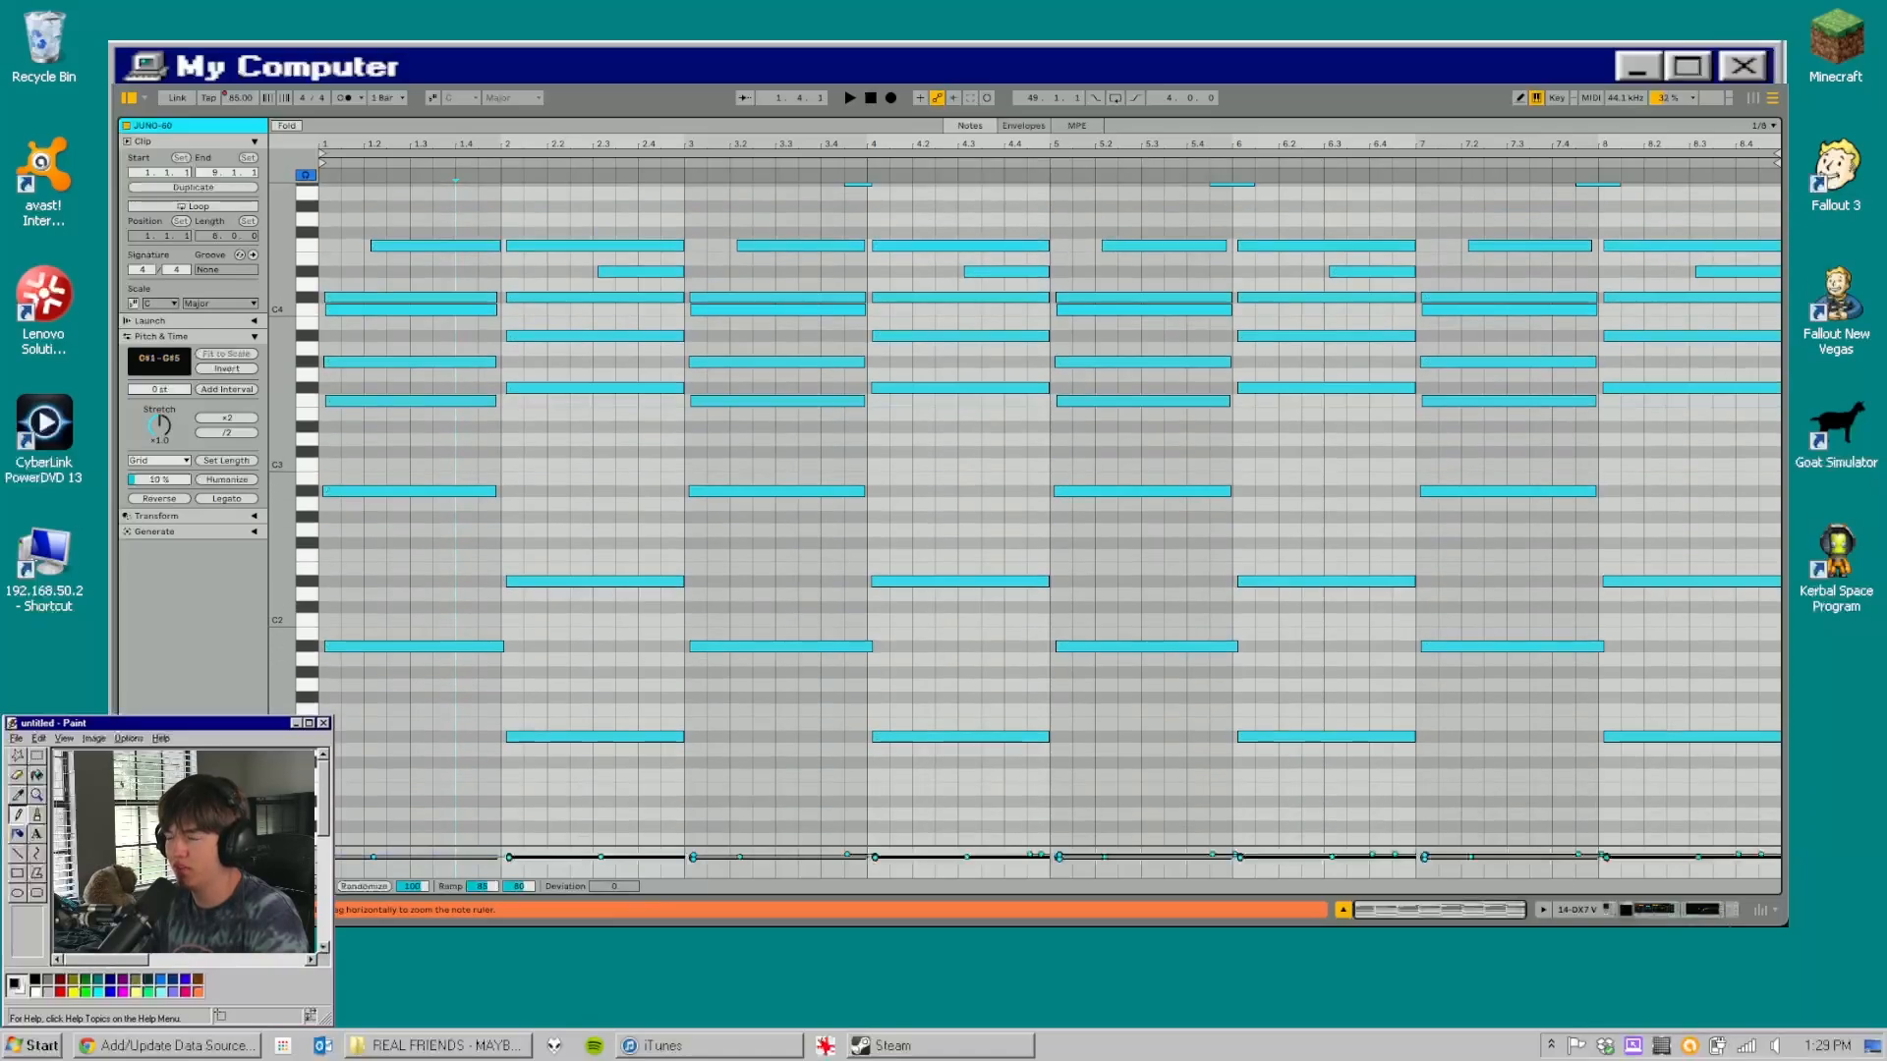
pyautogui.moveTo(288, 294); pyautogui.dragTo(303, 294)
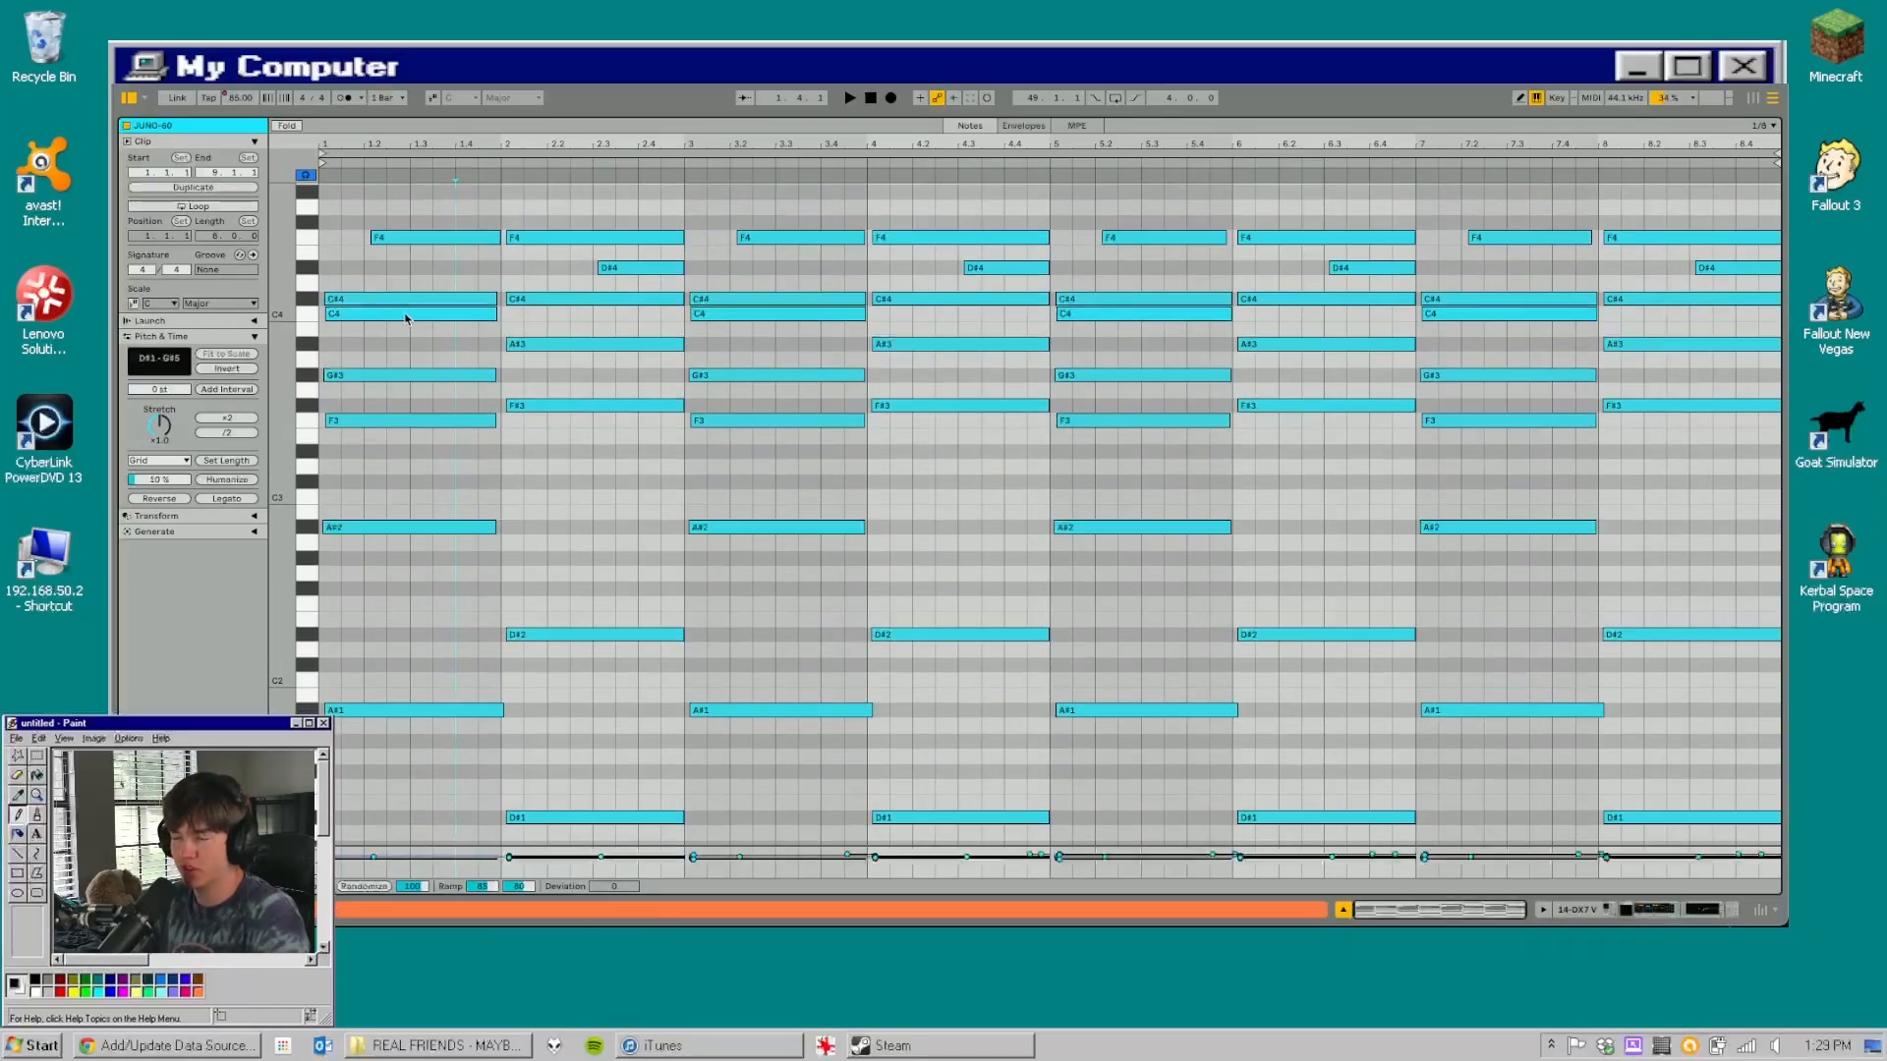
pyautogui.scroll(-1, 407, 313)
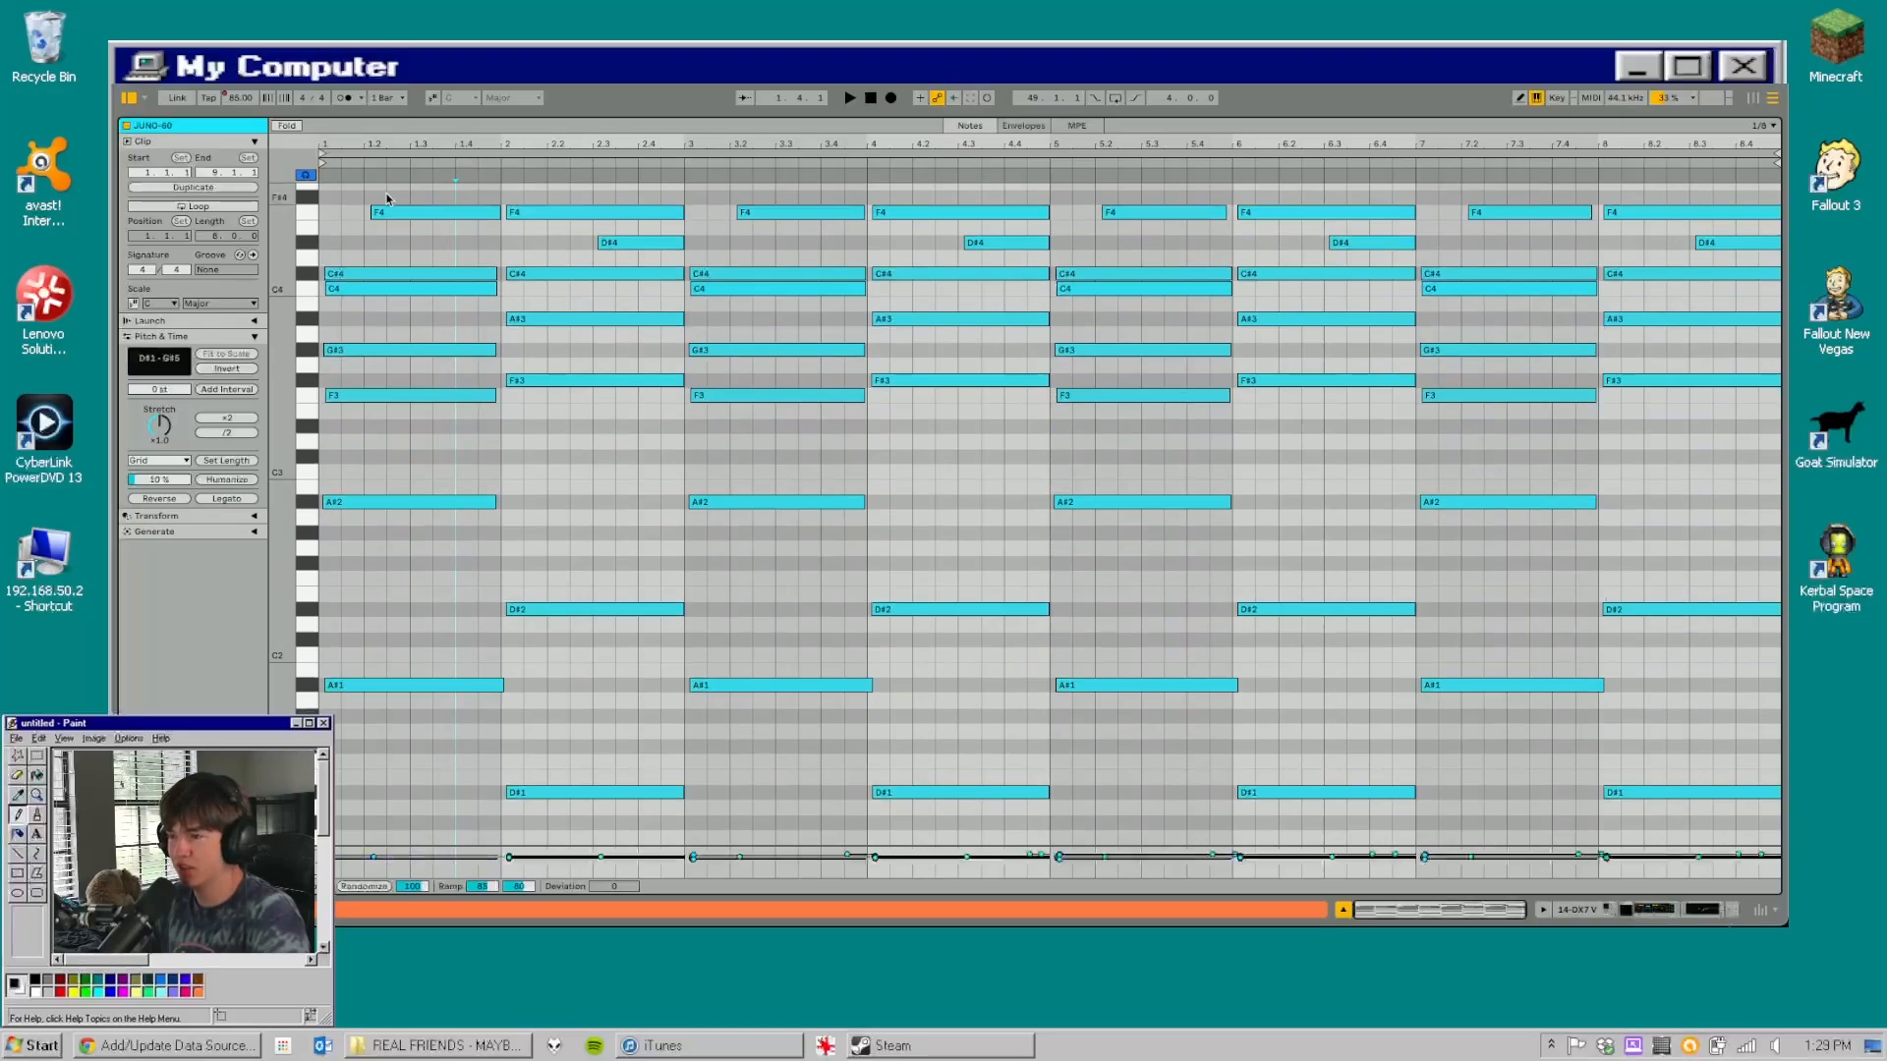
pyautogui.moveTo(503, 198); pyautogui.dragTo(546, 619)
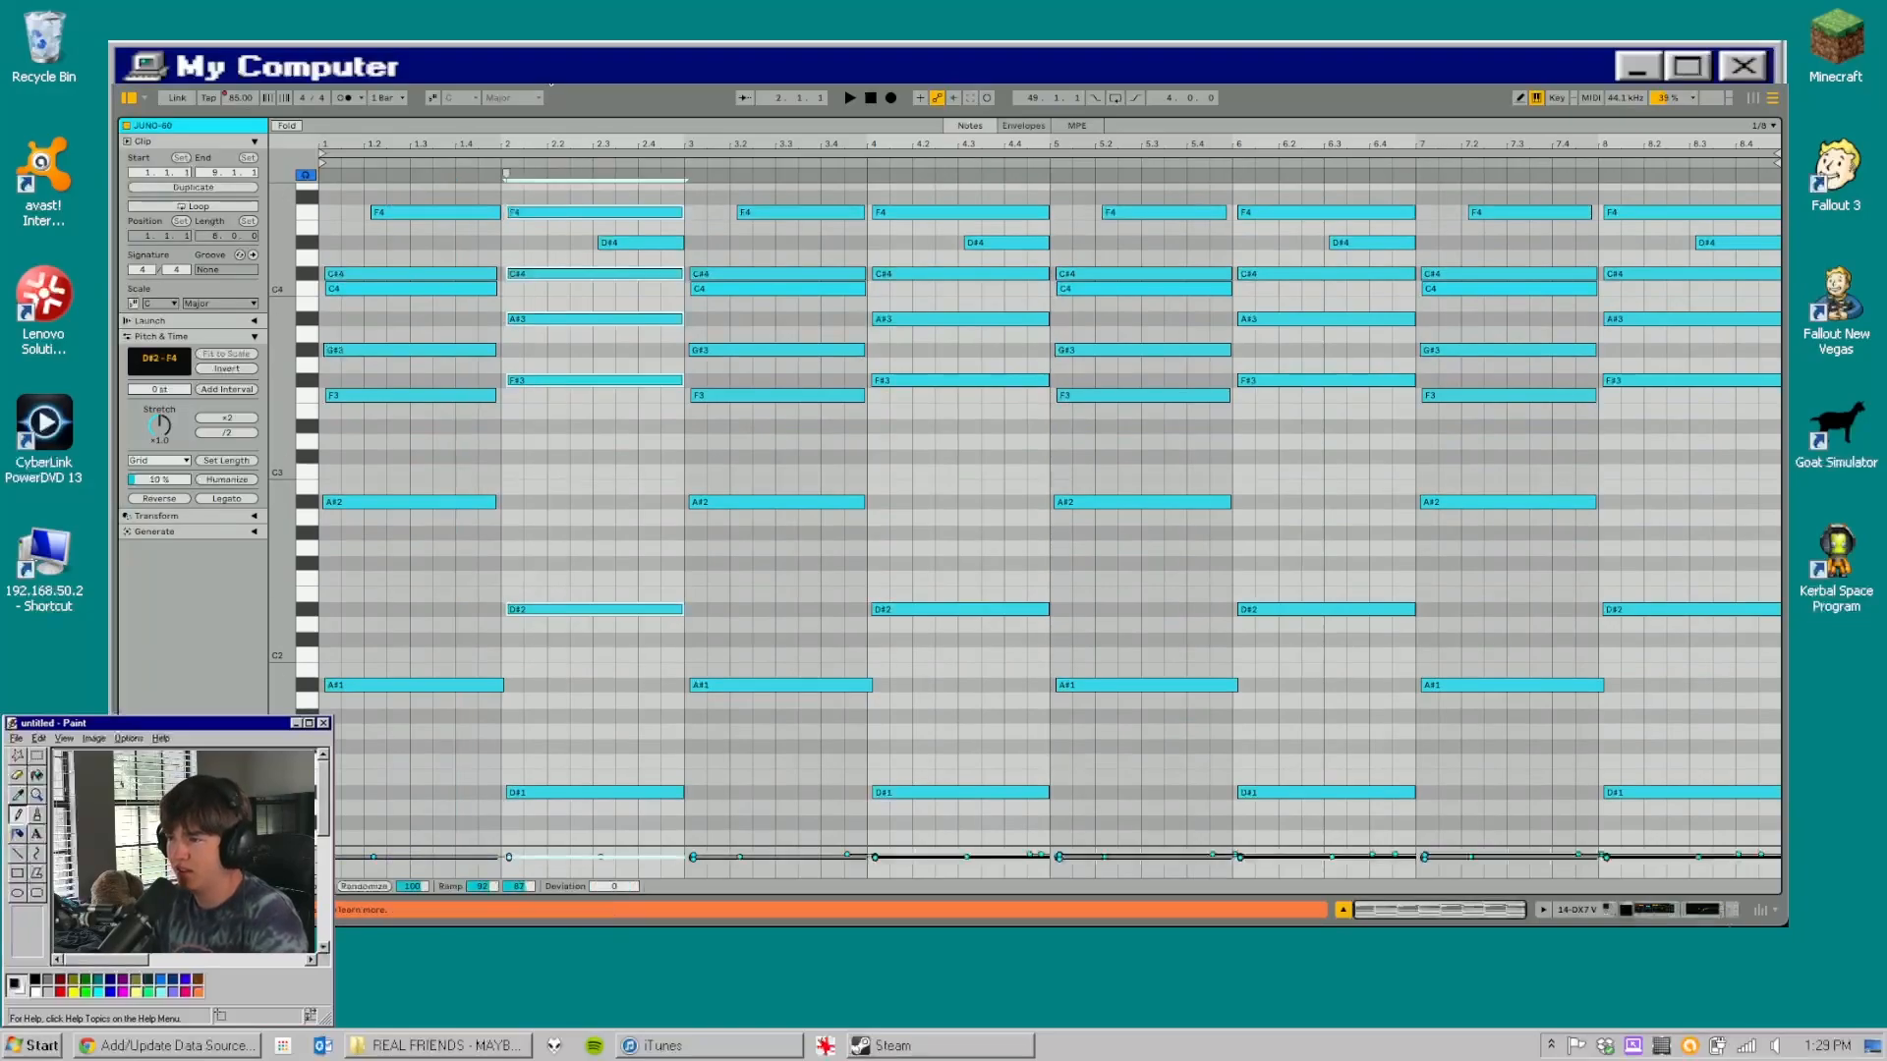
pyautogui.click(730, 236)
pyautogui.scroll(3, 725, 246)
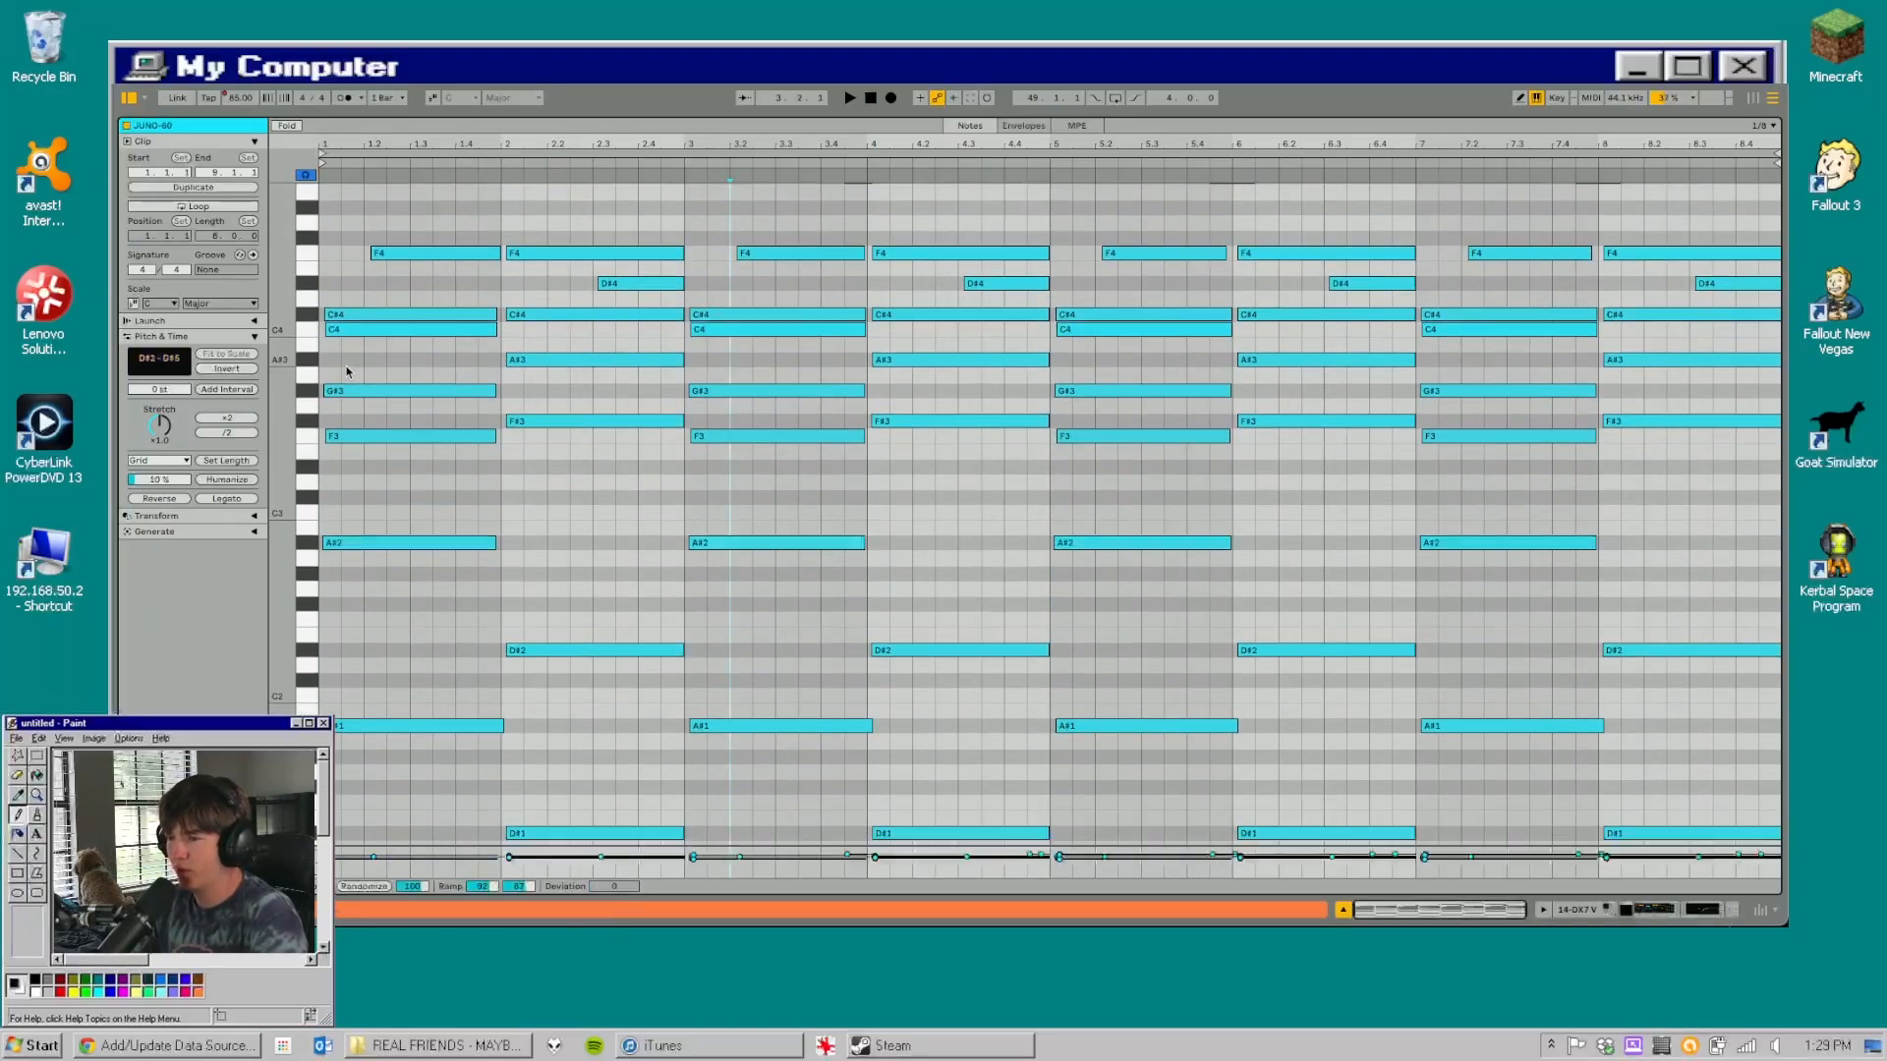
# - Collapse the note editor to return to the arrangement around bar 8, and check the automation device choices of the 14 DX7 V track
pyautogui.moveTo(679, 112); pyautogui.dragTo(676, 910)
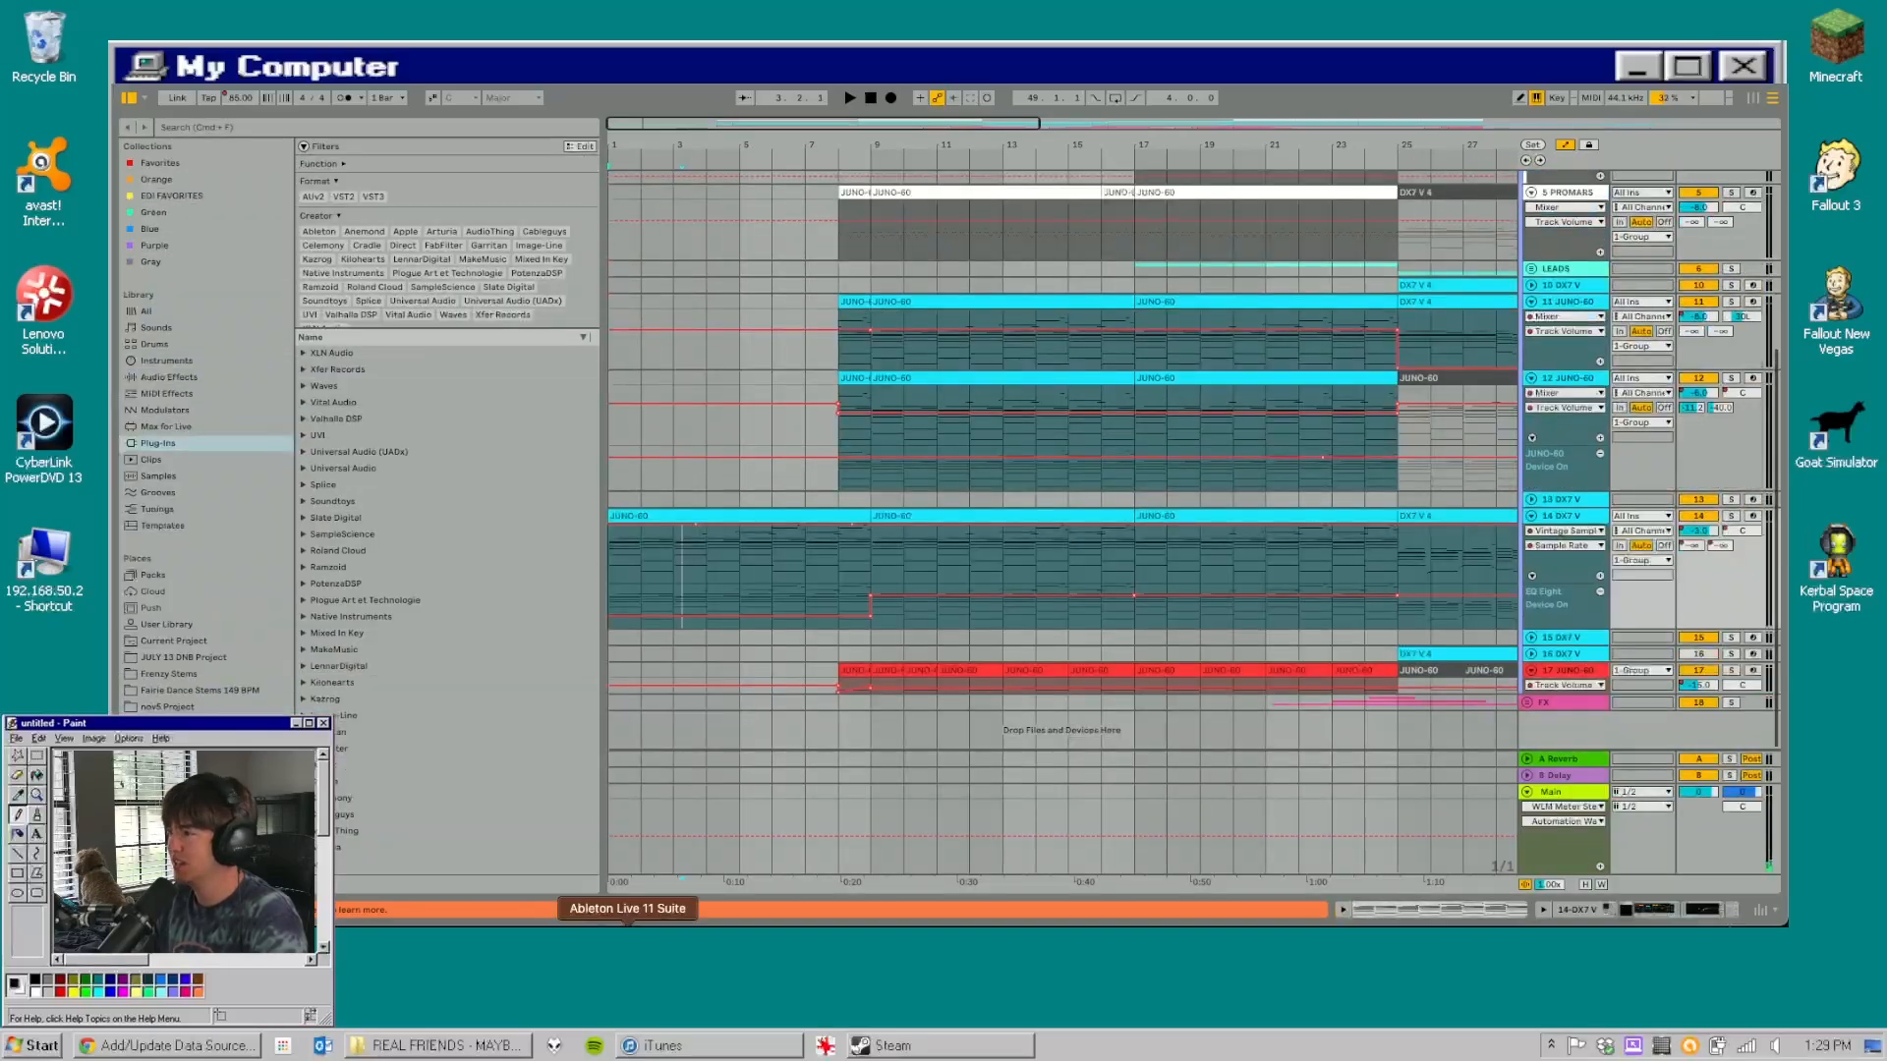
pyautogui.moveTo(948, 145); pyautogui.dragTo(948, 115)
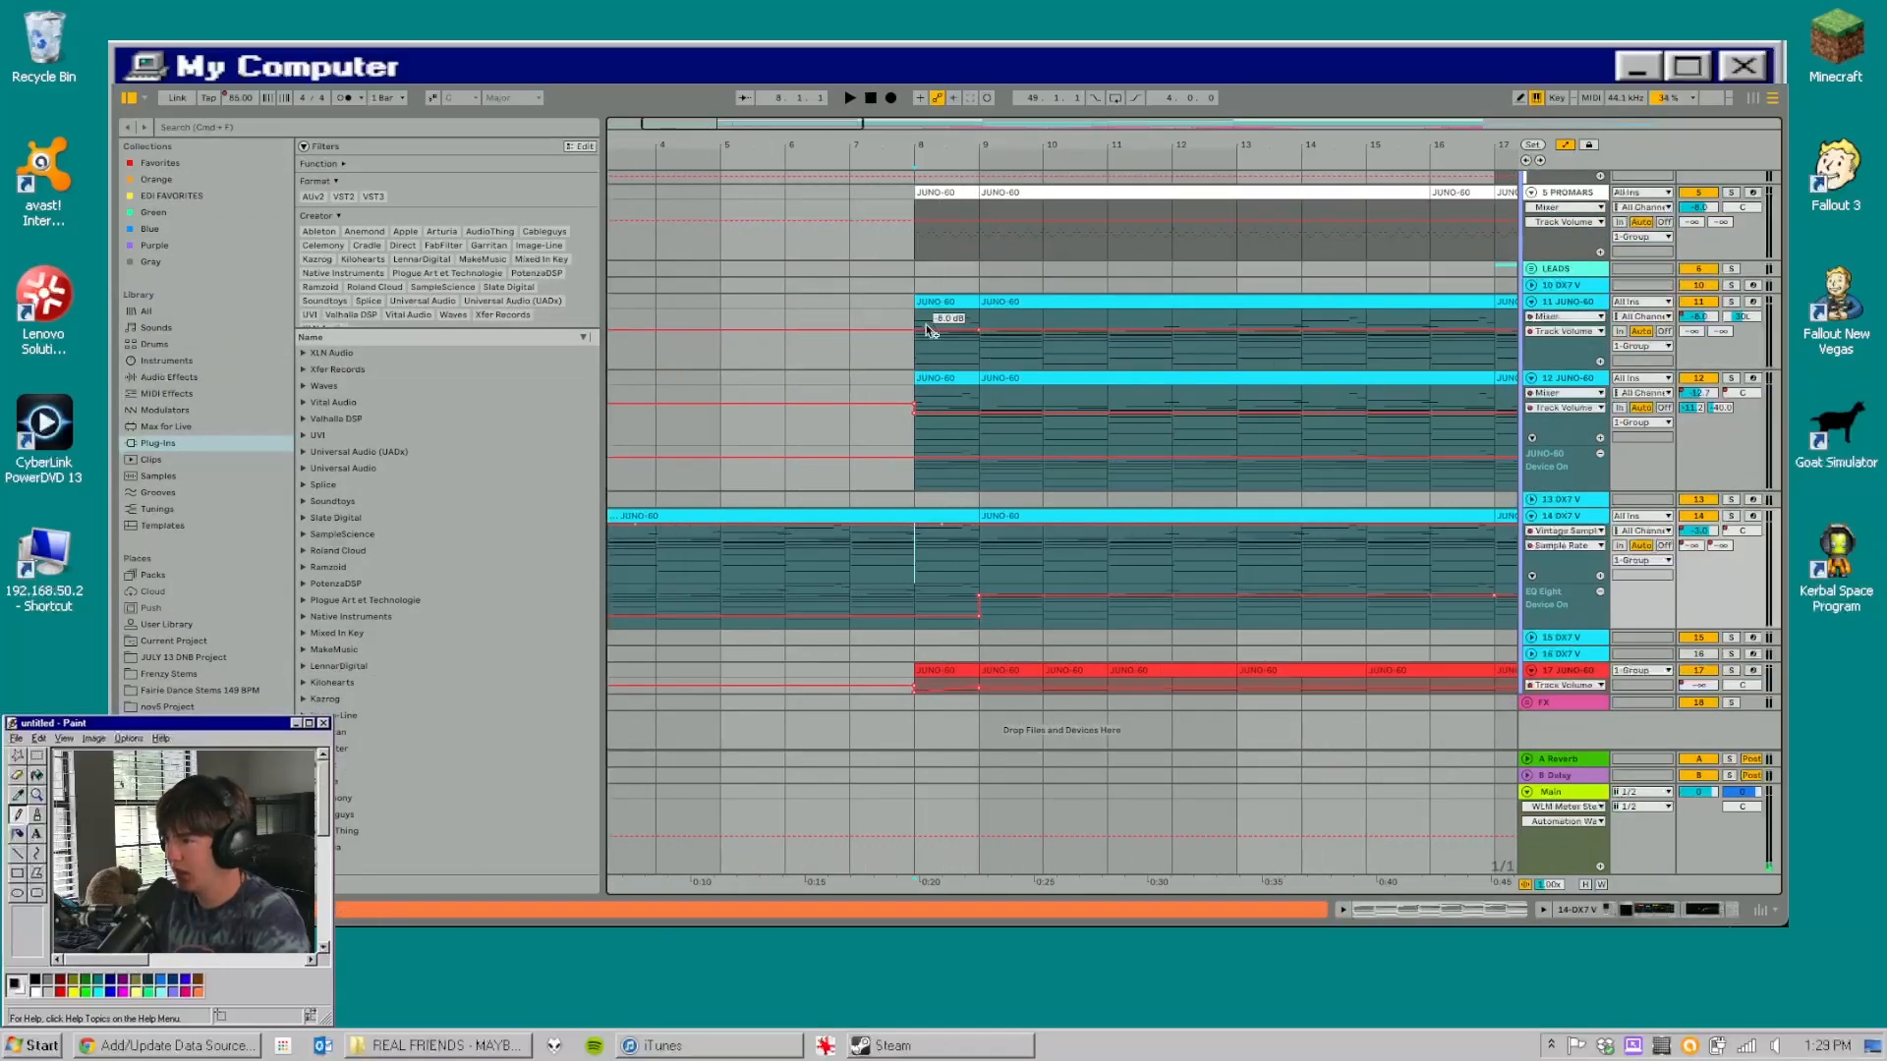
pyautogui.click(1593, 531)
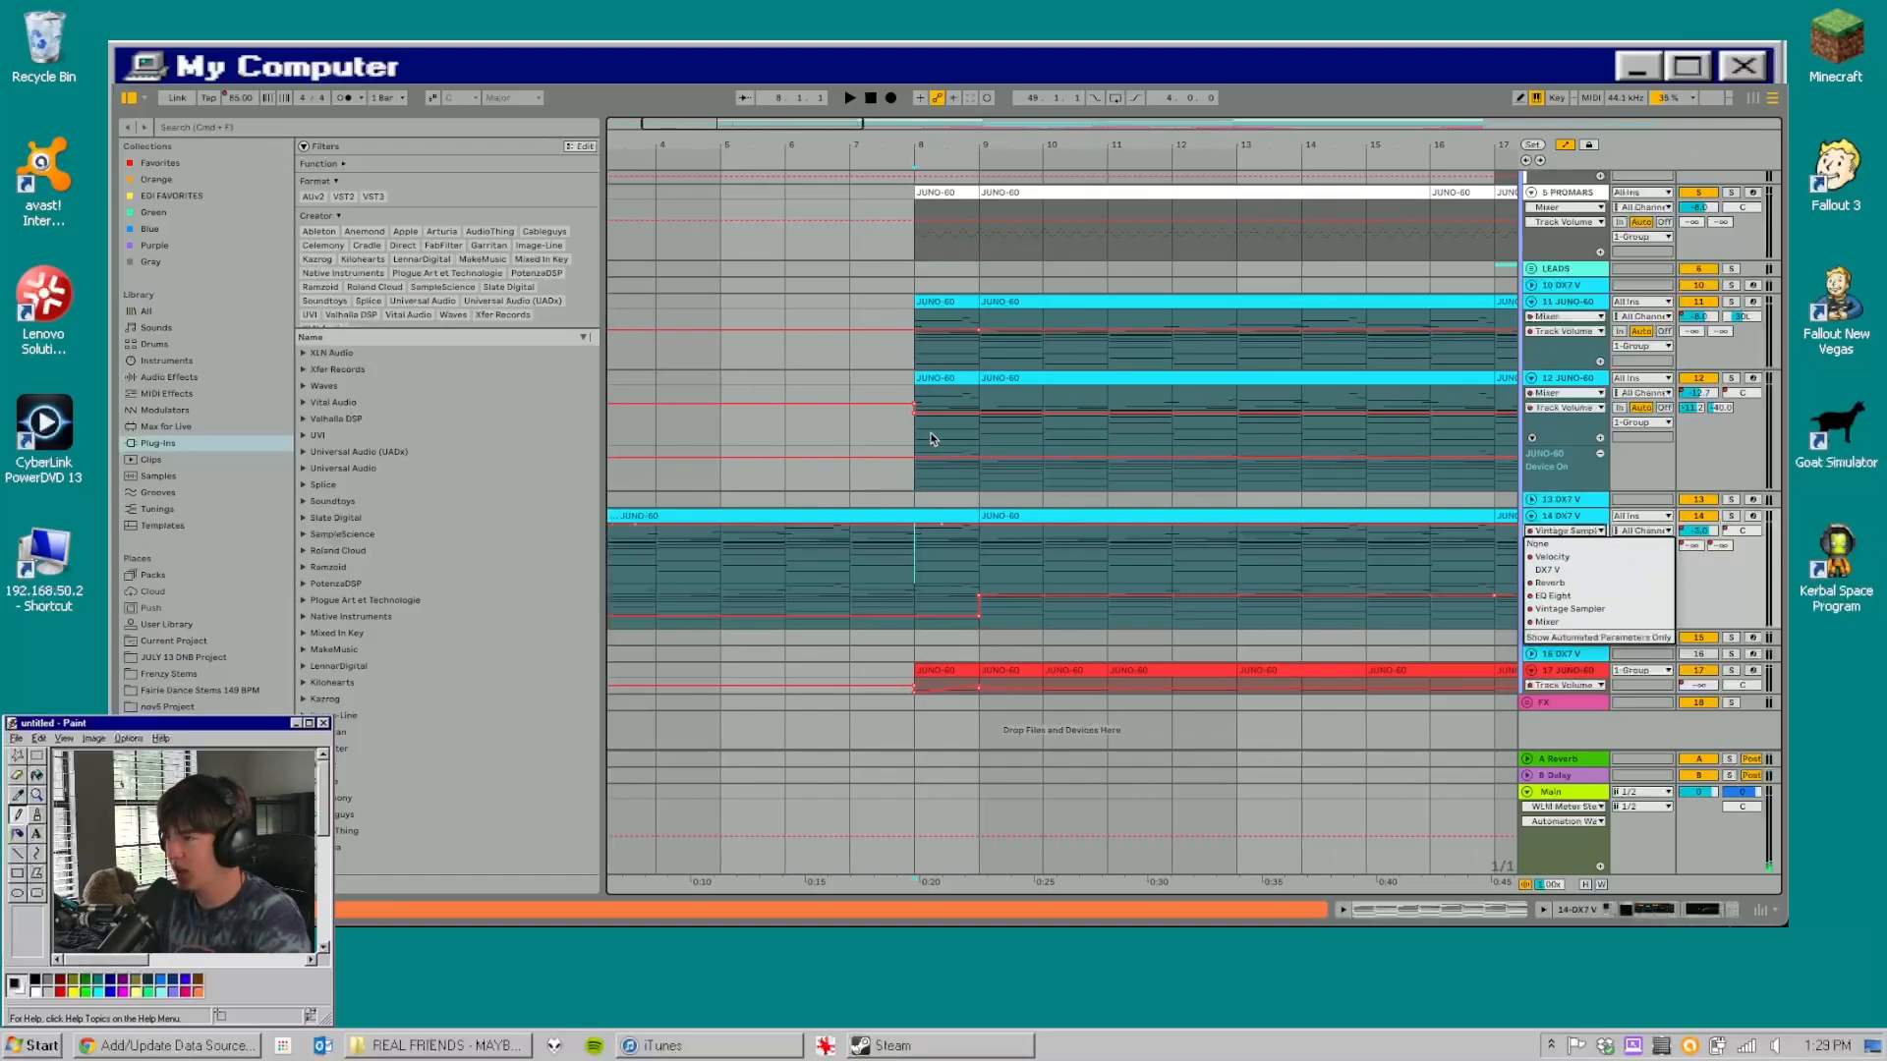
pyautogui.click(950, 359)
# - Show the devices of the 11 JUNO-60 track, play its entry from bar 7 into bar 9, and stop playback
pyautogui.scroll(5, 1502, 306)
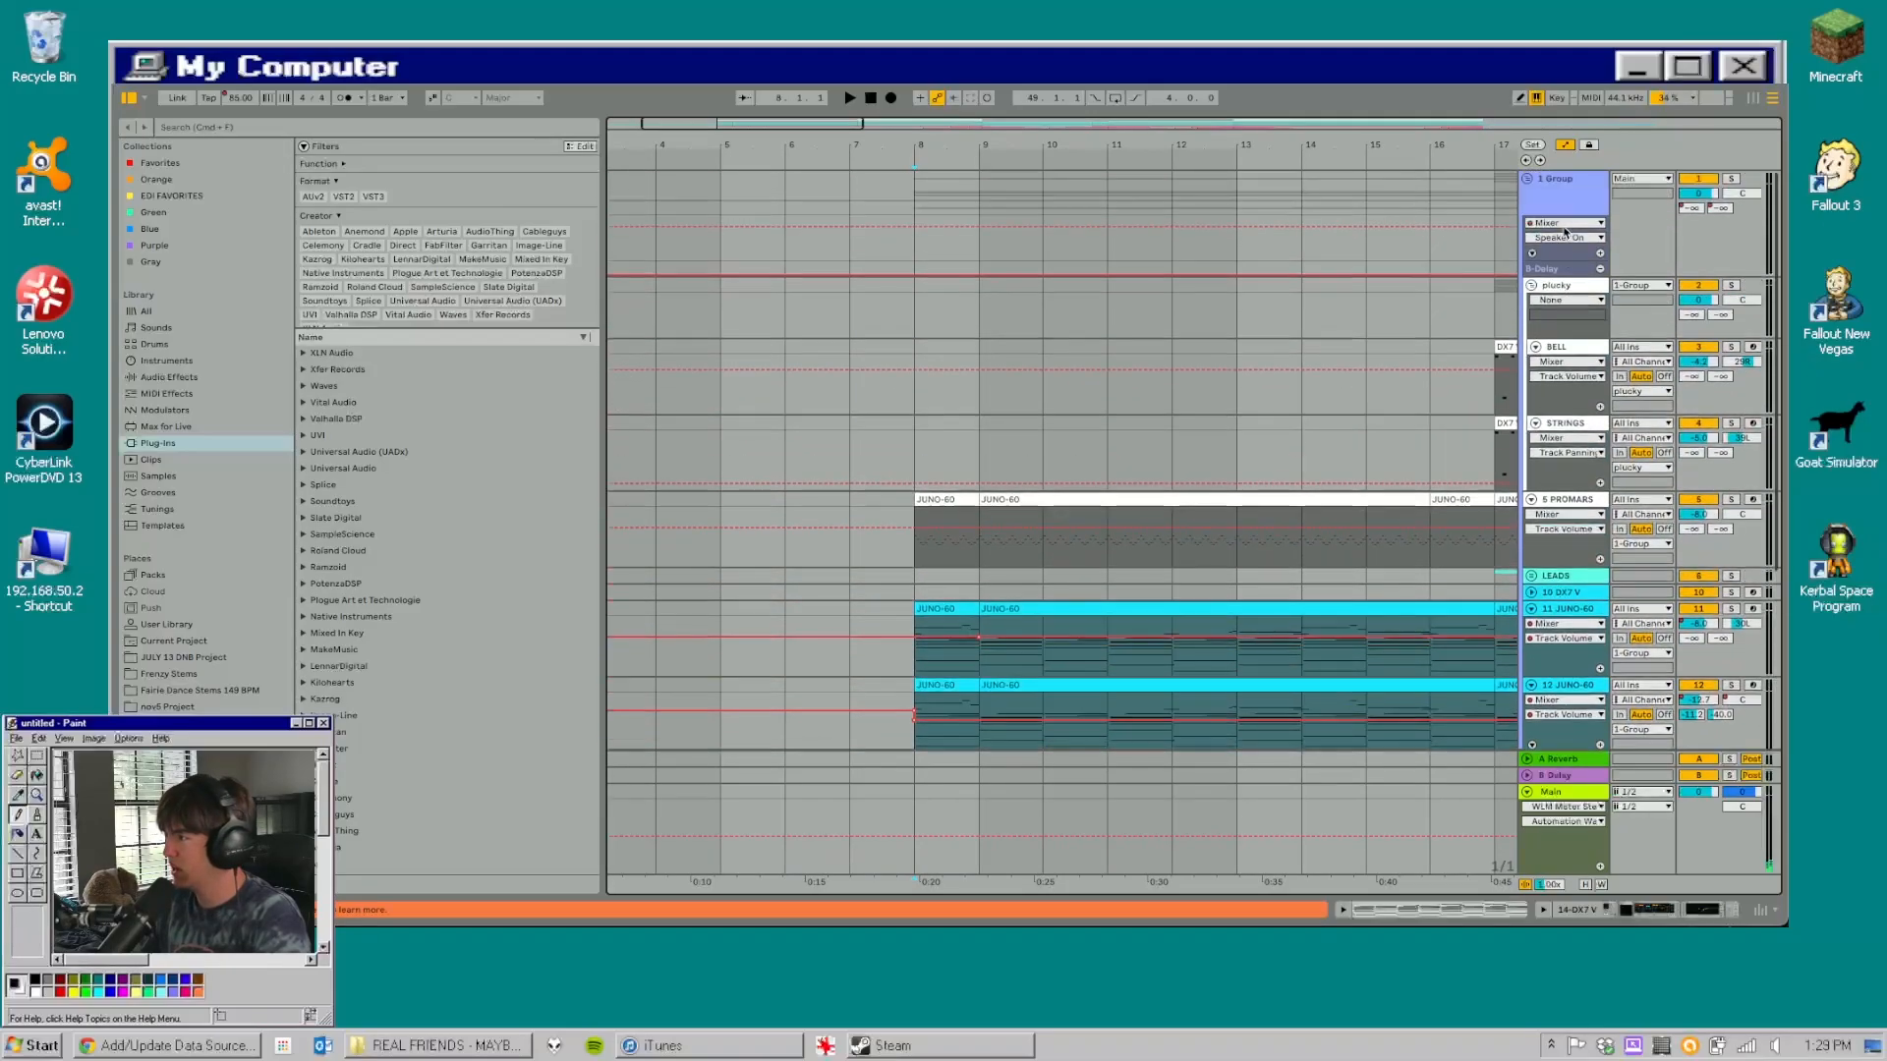
pyautogui.scroll(-4, 963, 372)
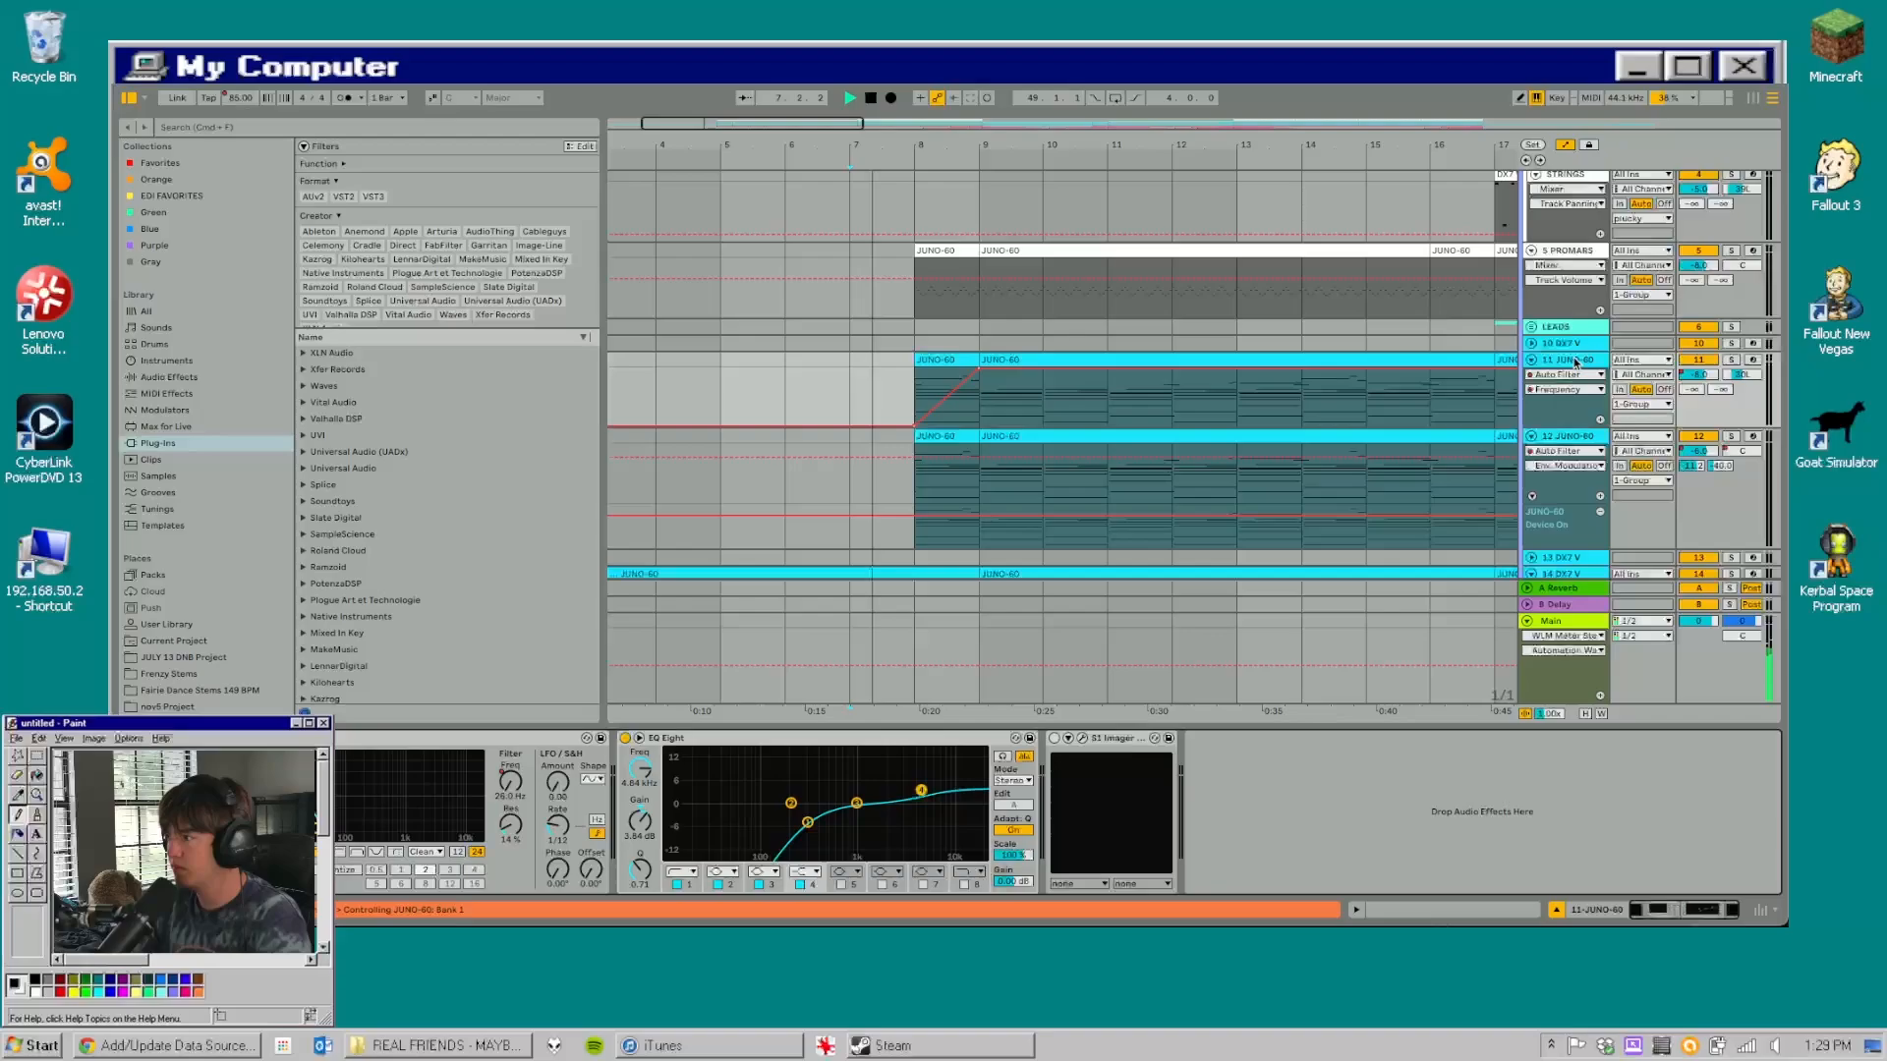
pyautogui.doubleClick(1574, 362)
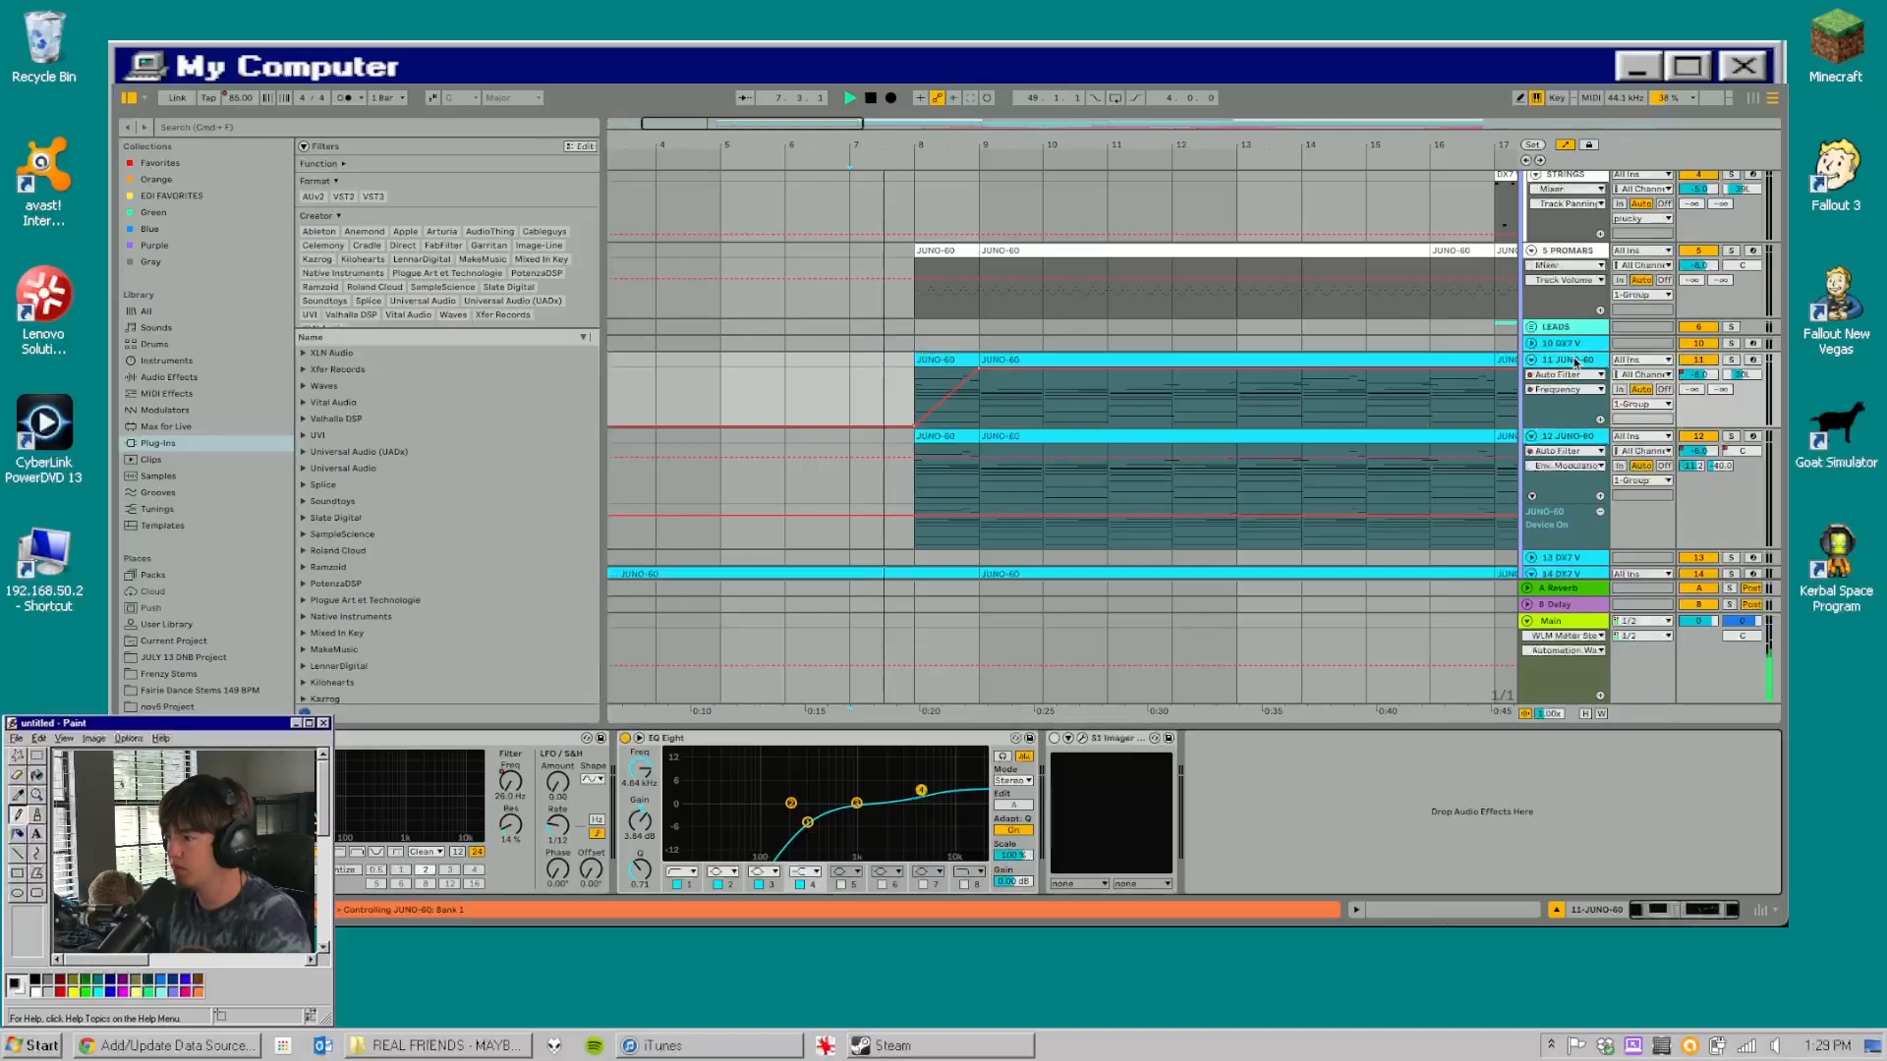
pyautogui.scroll(-1, 1033, 365)
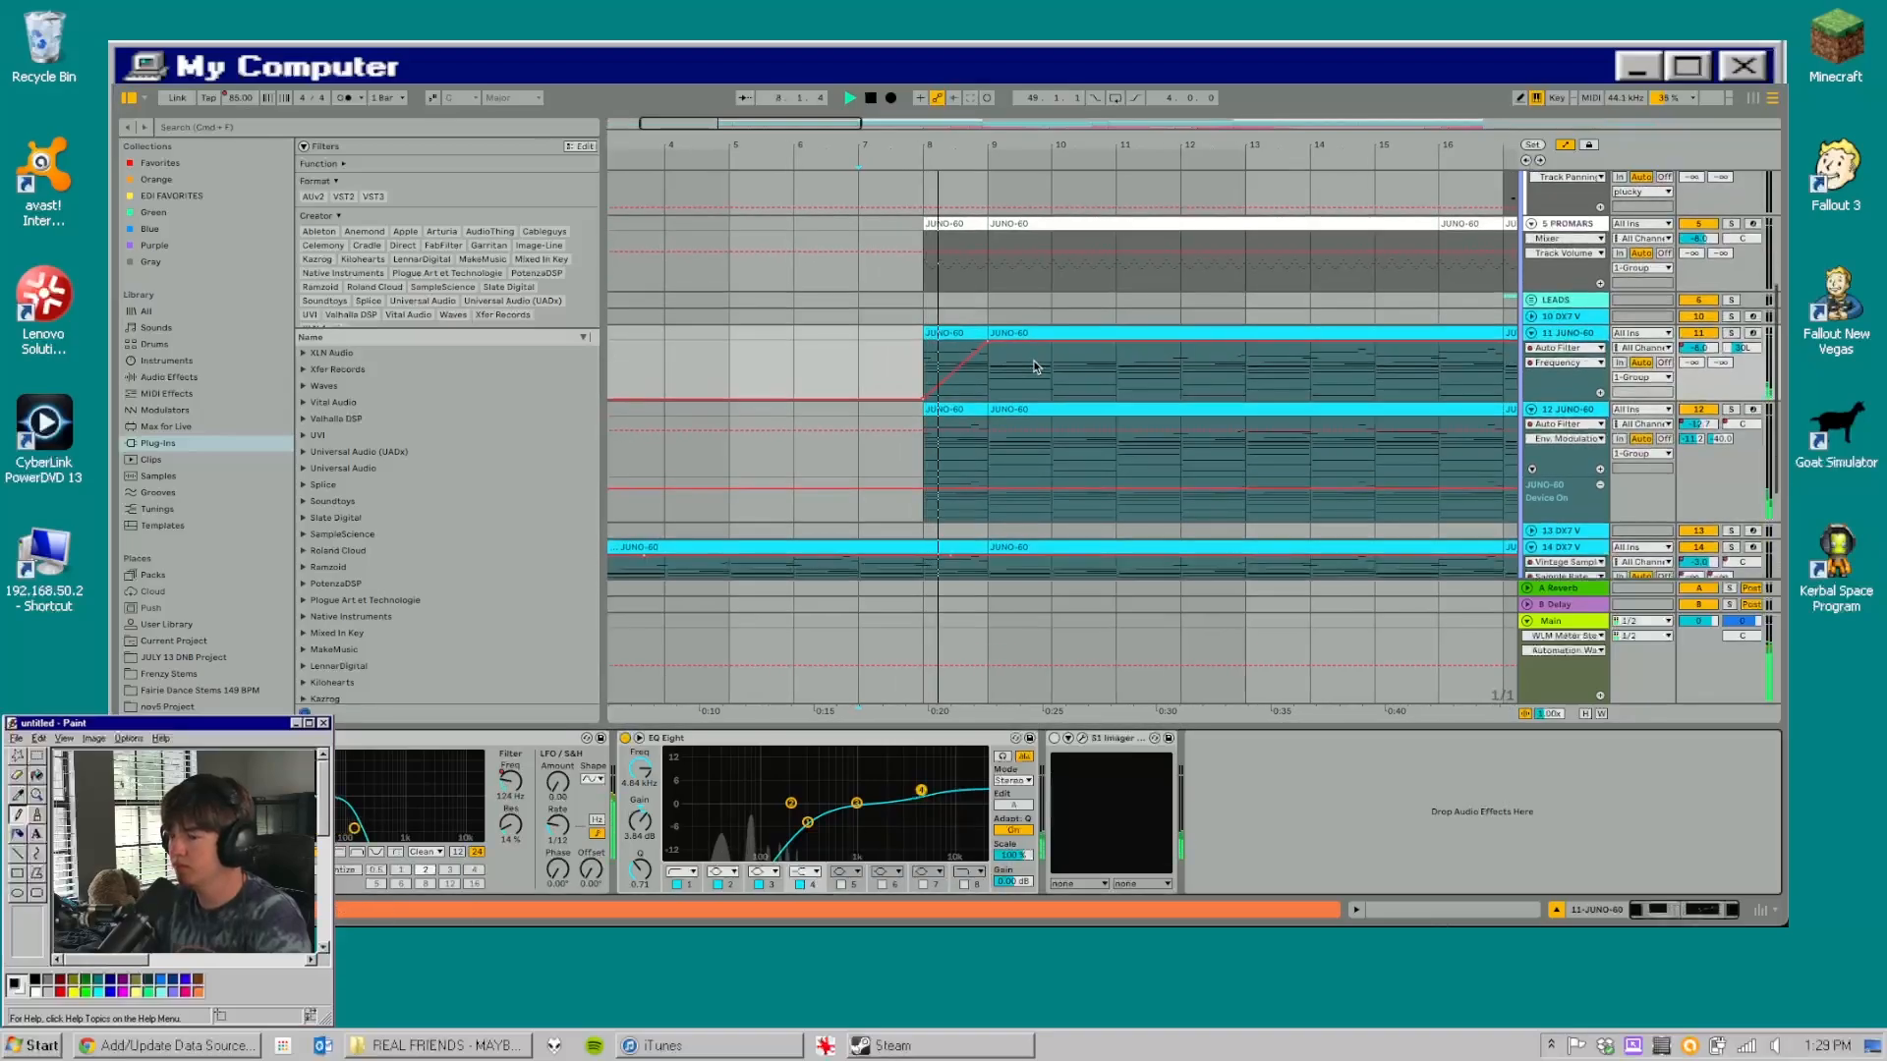
pyautogui.scroll(-1, 1079, 361)
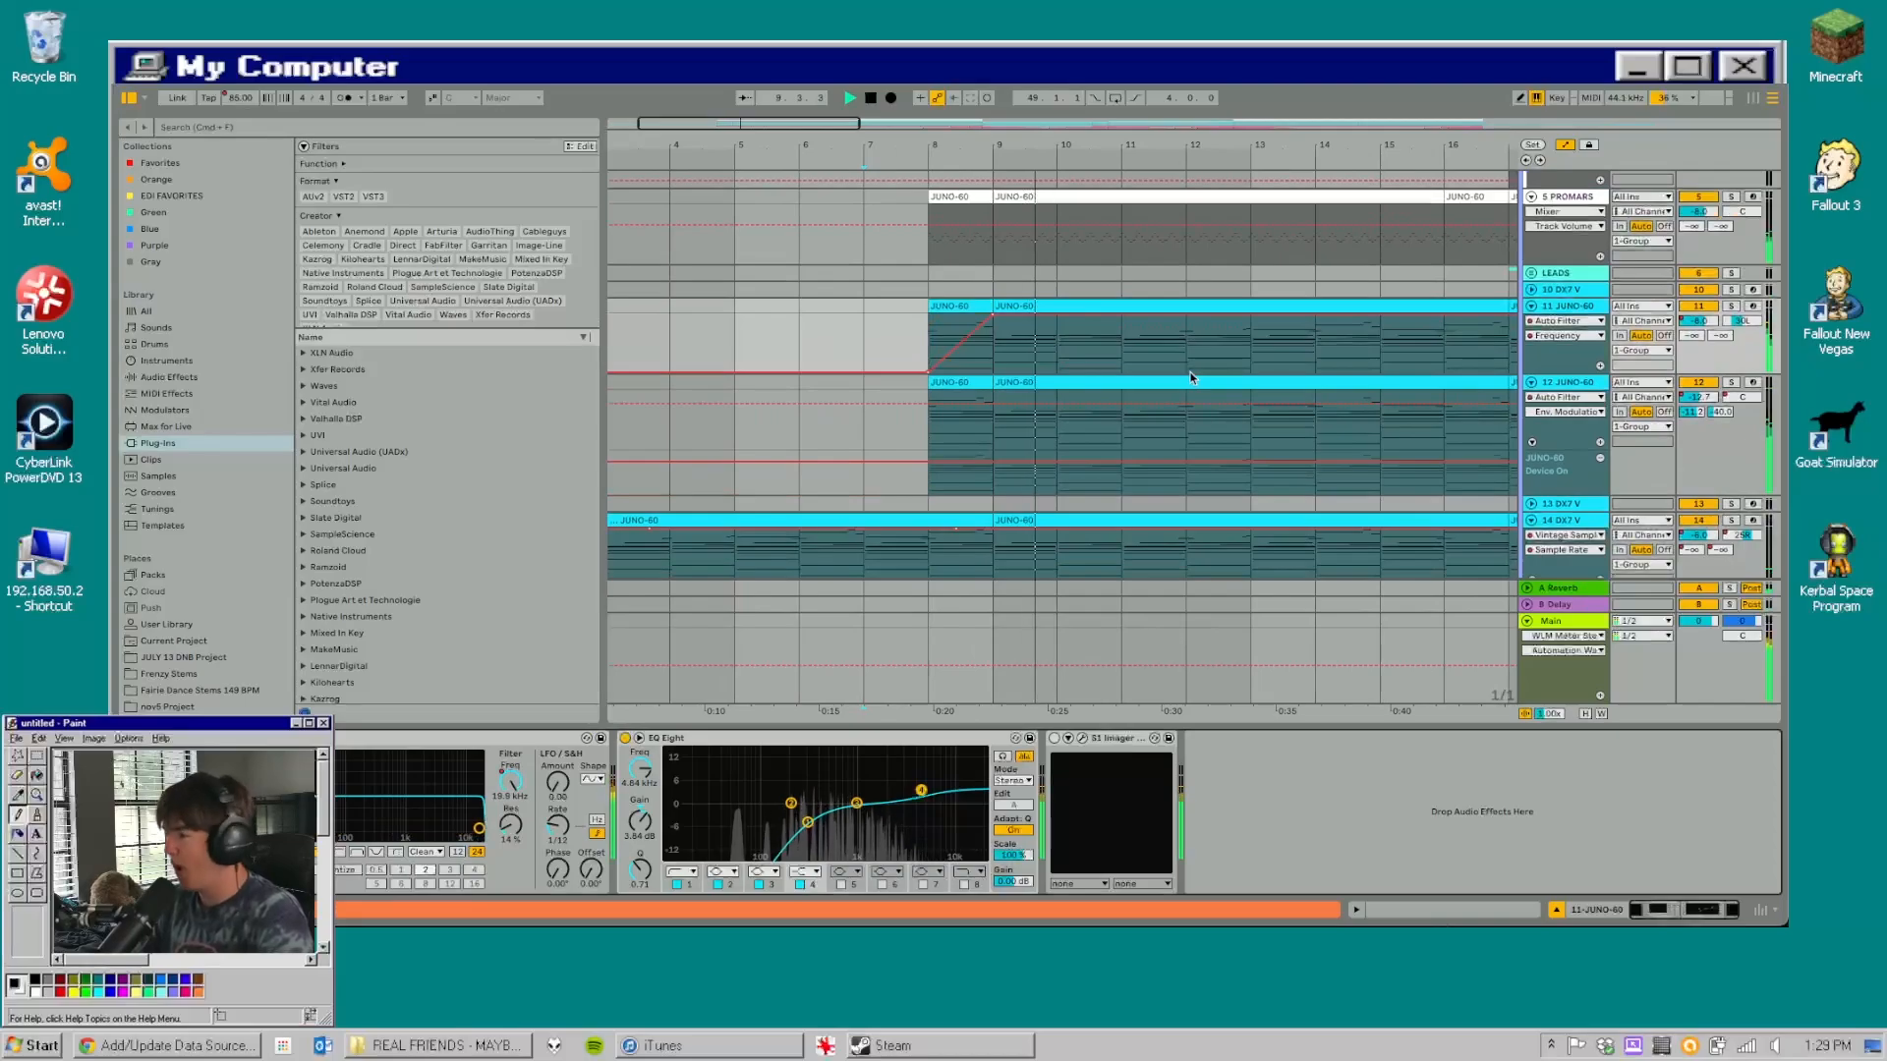
pyautogui.press('space')
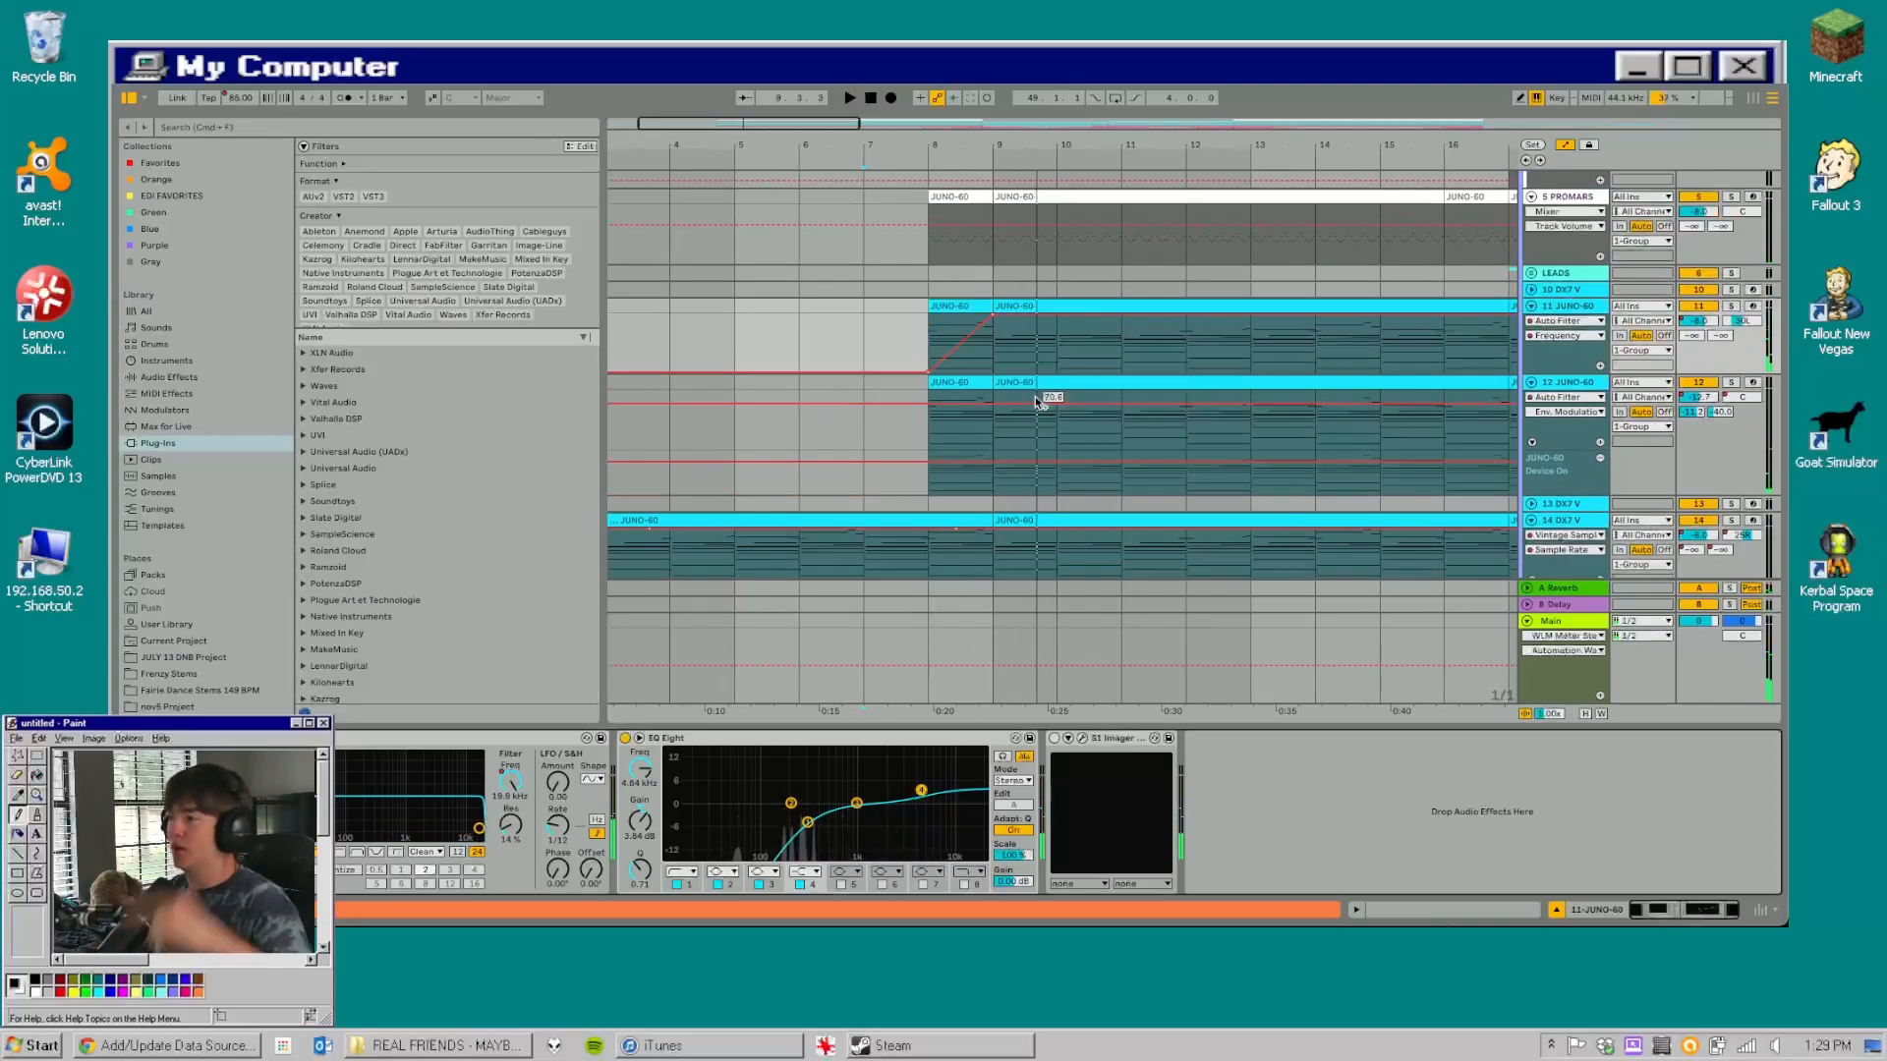
# - Place the insert marker at bar 9 on the 11 JUNO-60 track, and hide the device view to survey the arrangement
pyautogui.click(997, 372)
pyautogui.scroll(-5, 1080, 370)
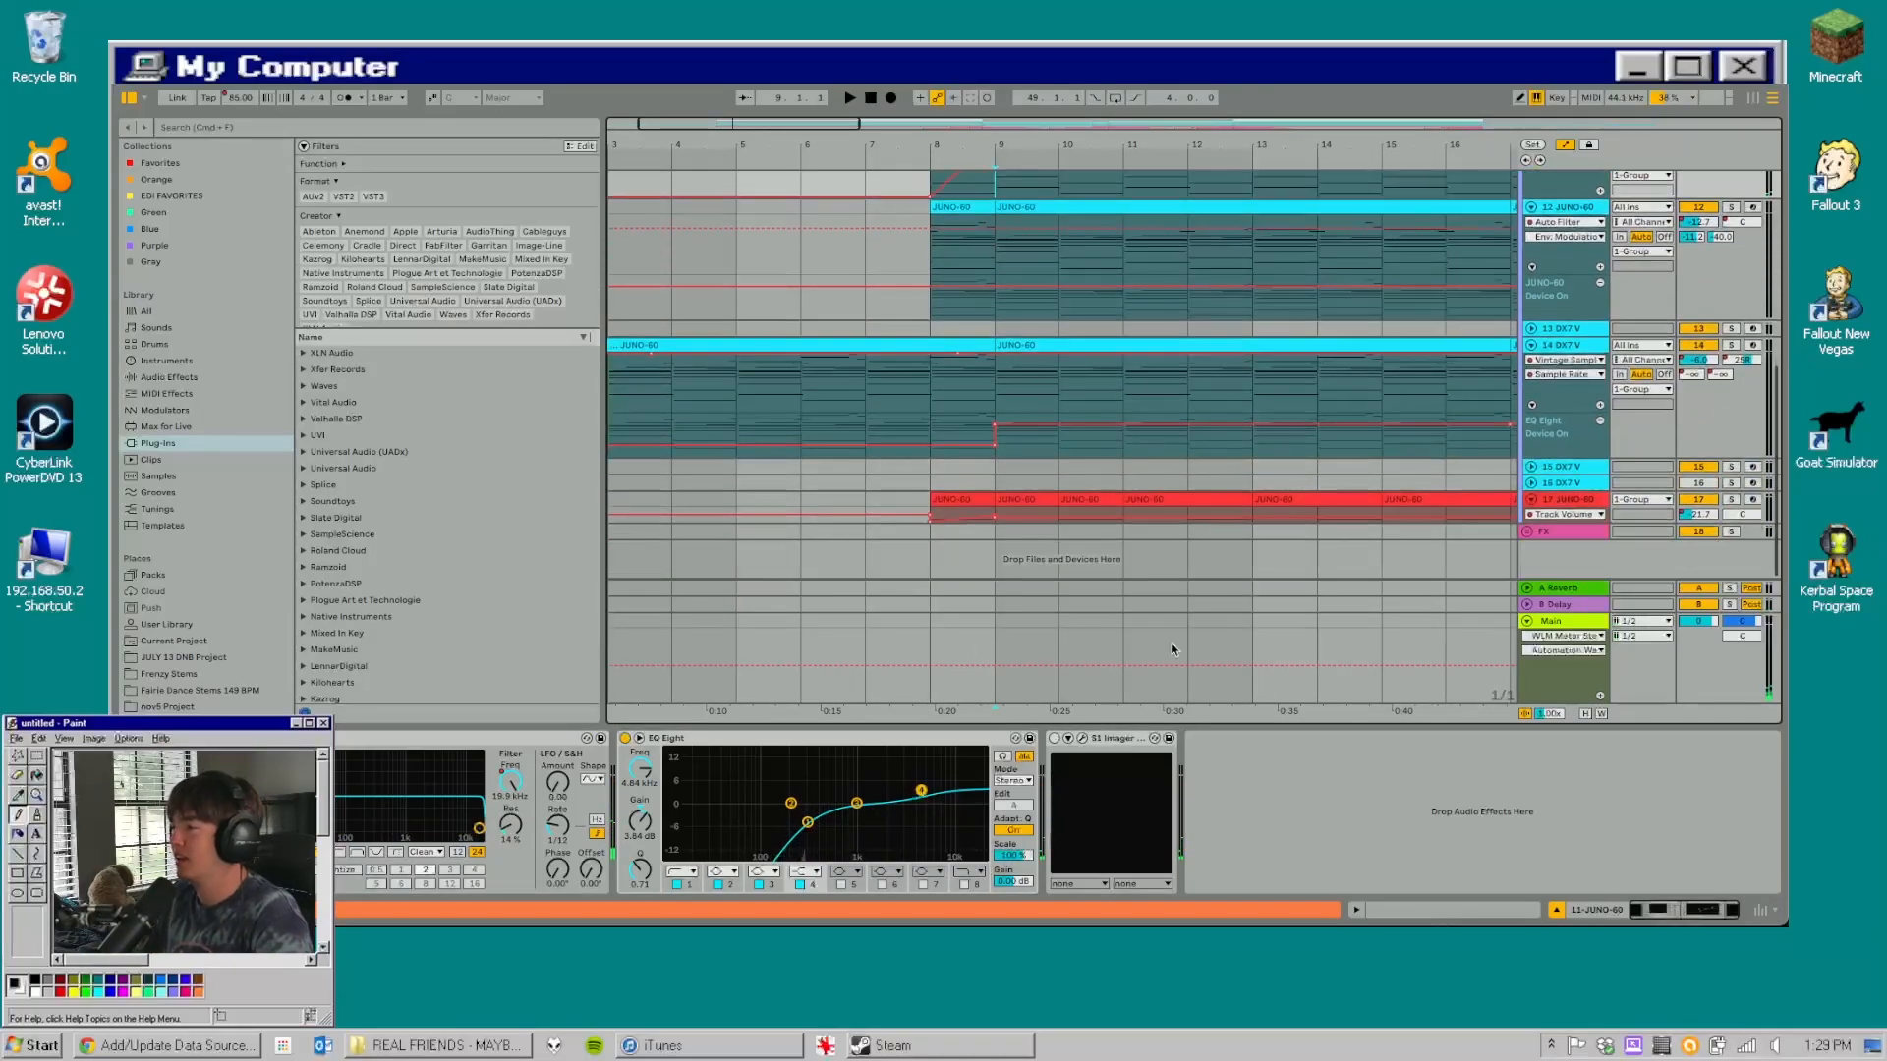
pyautogui.hotkey('ctrl', 'alt', 'l')
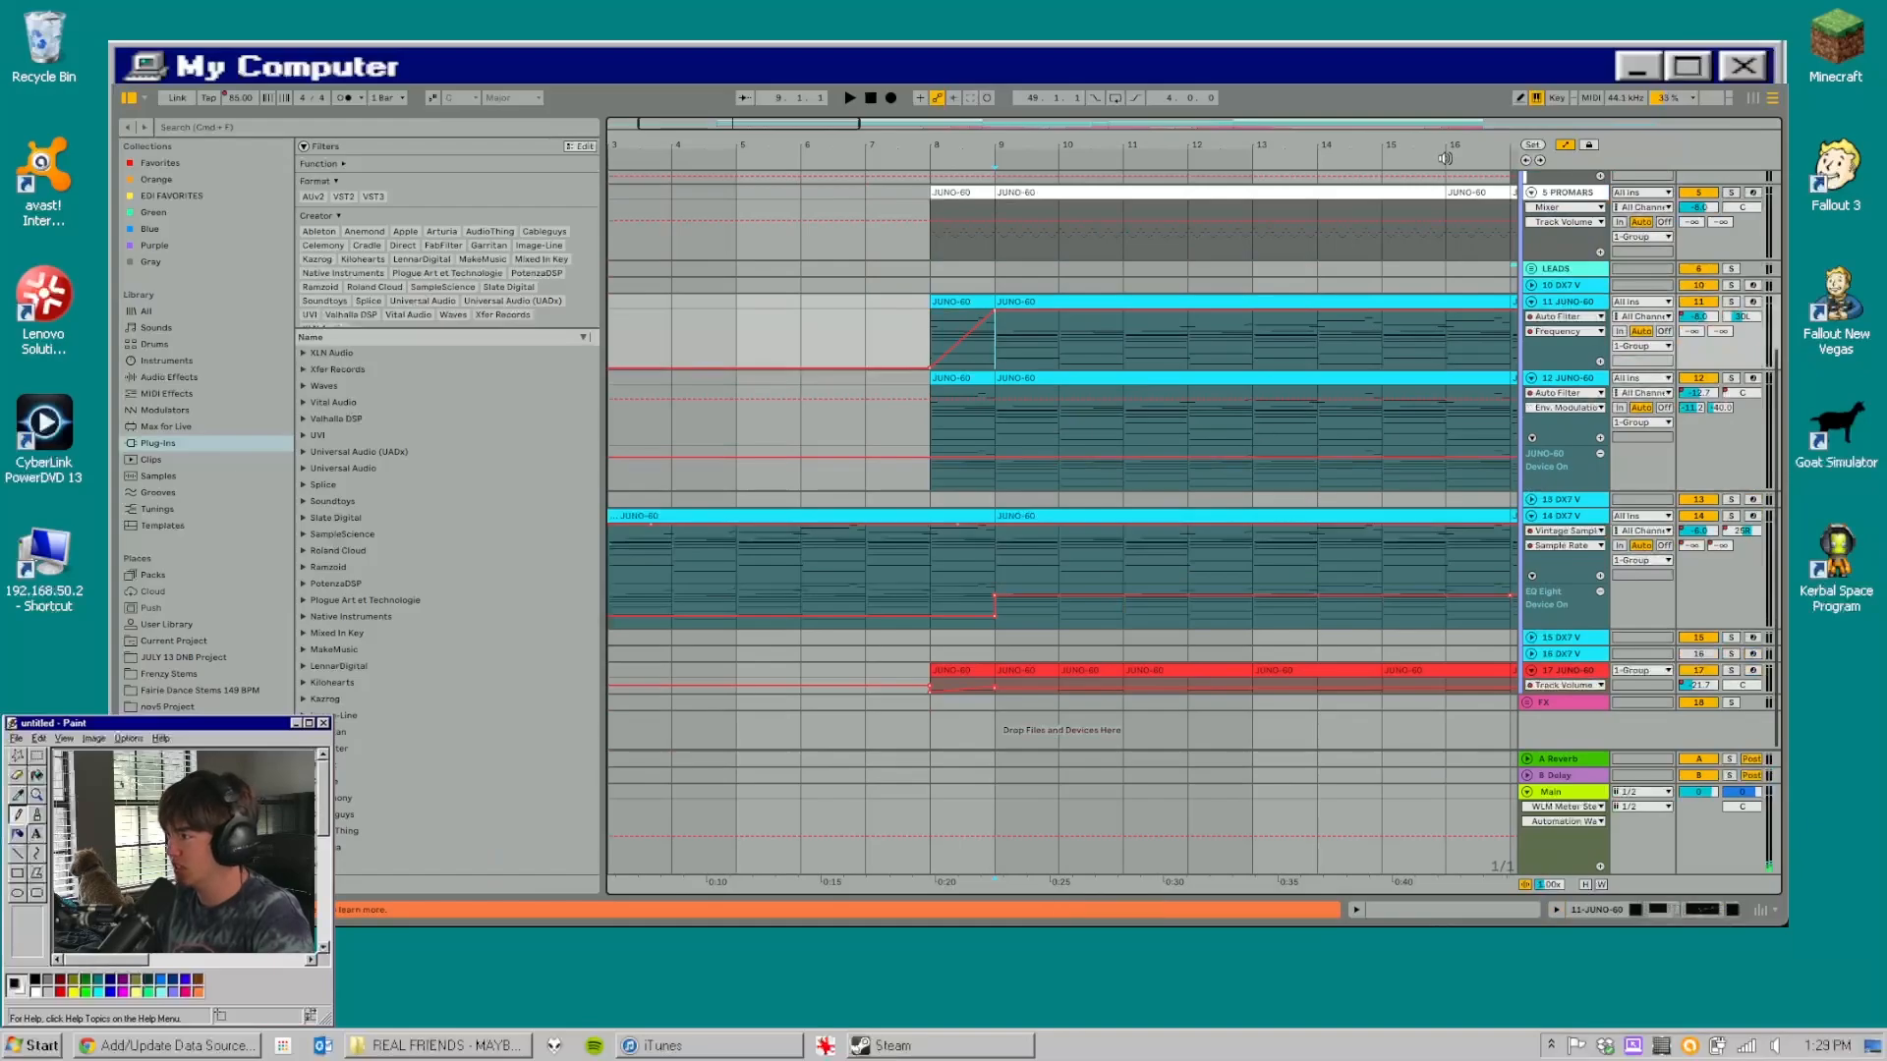
pyautogui.moveTo(1444, 147); pyautogui.dragTo(660, 139)
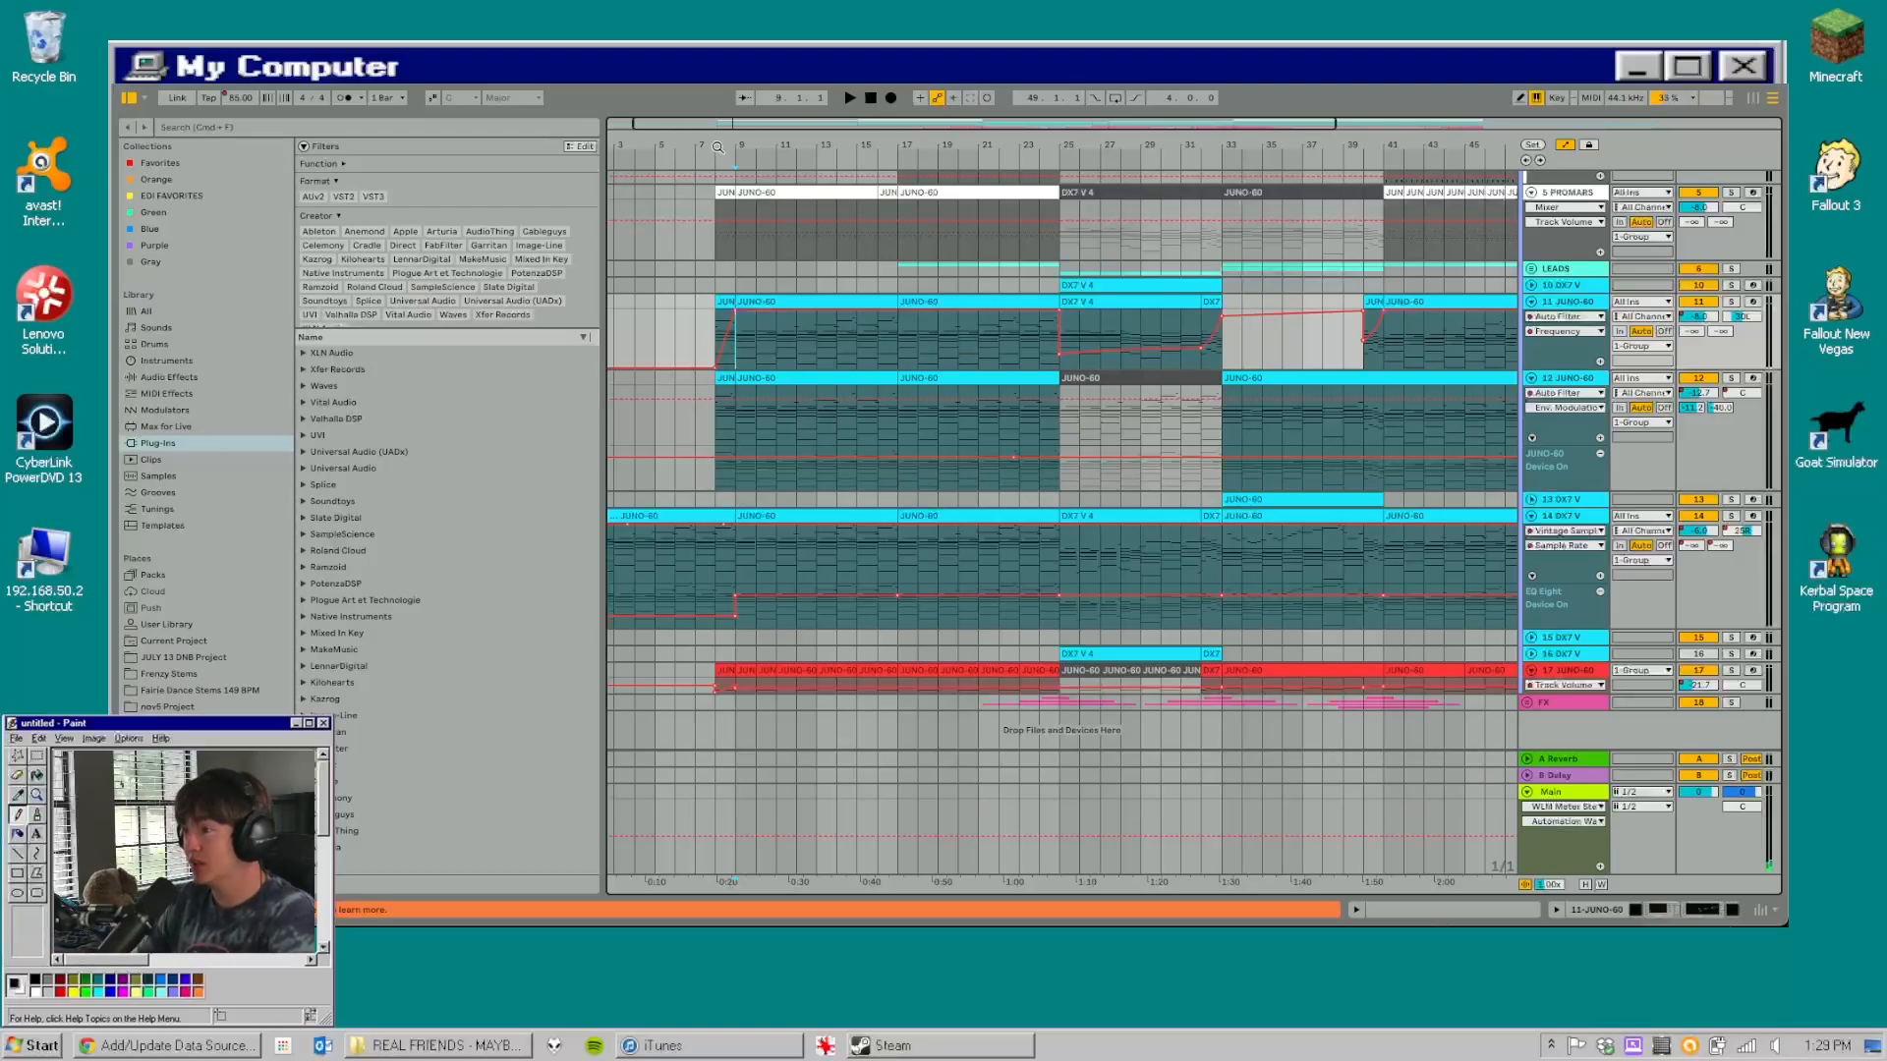
pyautogui.moveTo(718, 147); pyautogui.dragTo(868, 163)
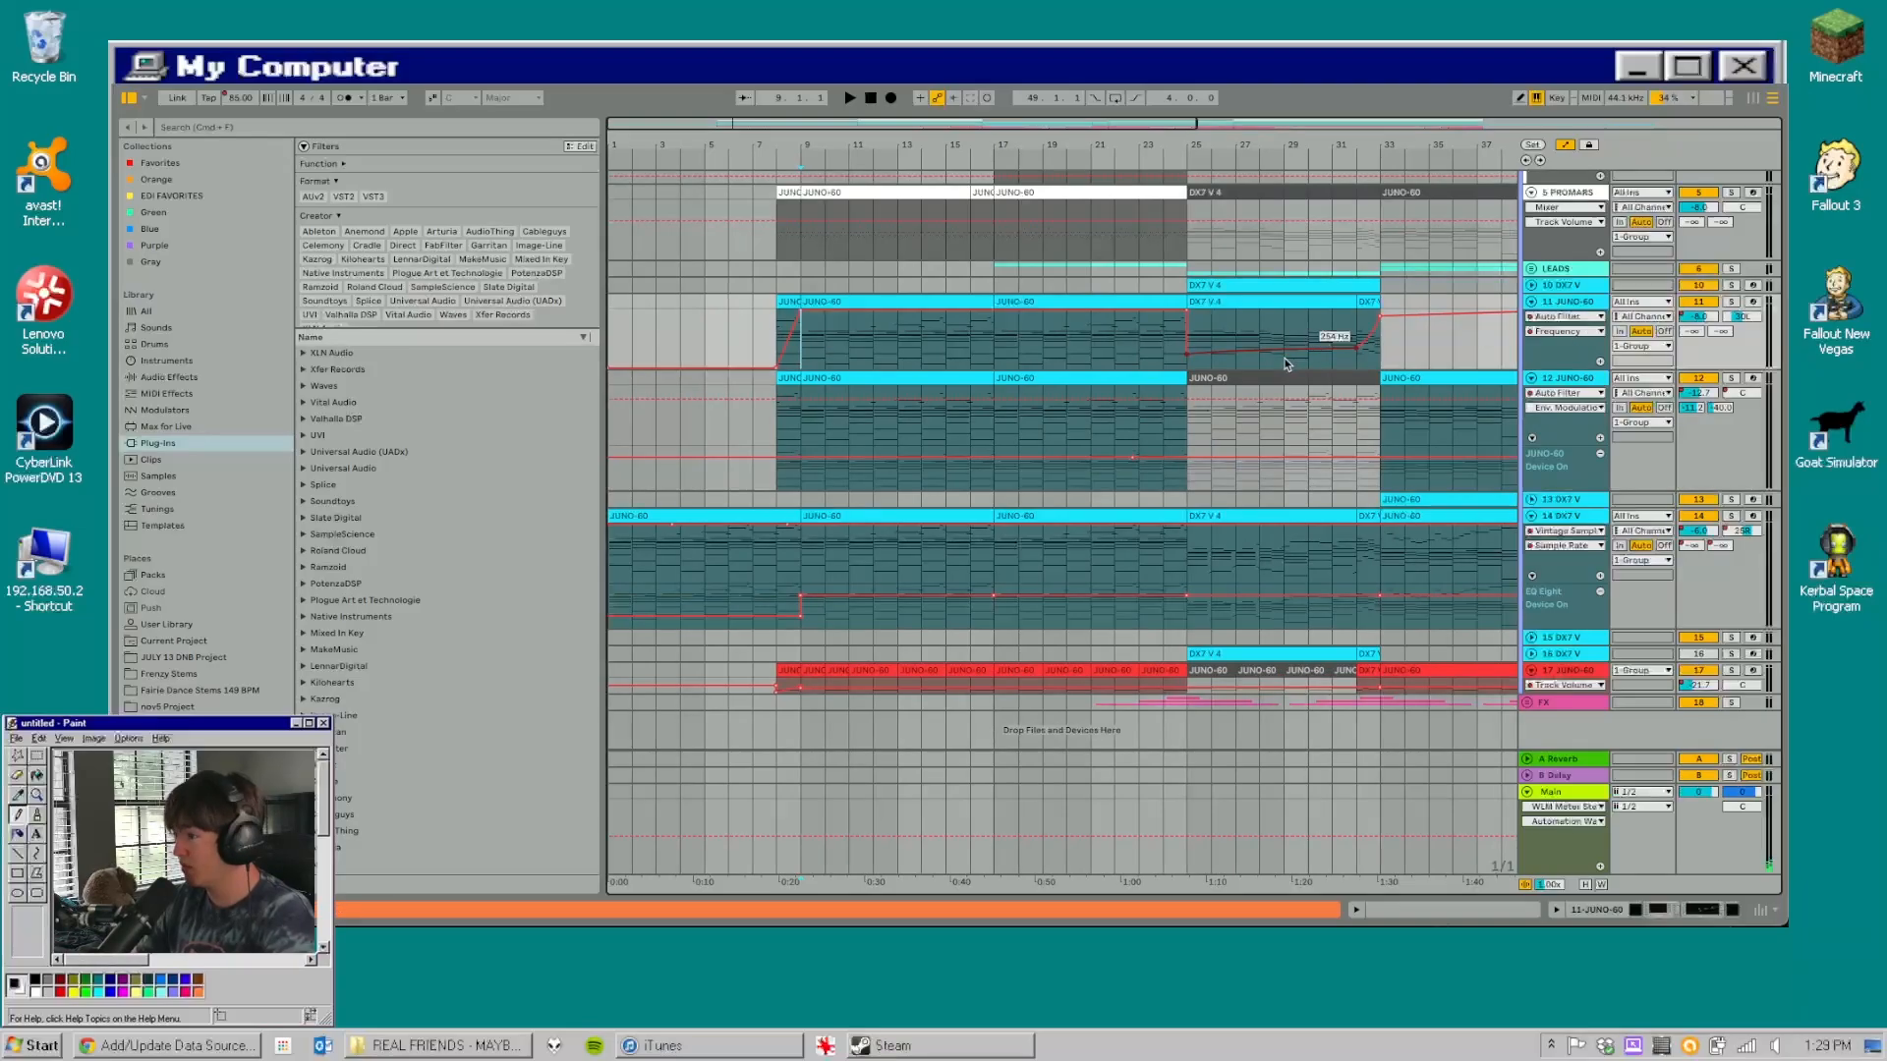
# - Solo the 11 JUNO-60, 12 JUNO-60 and 14 DX7 V tracks together, and play them from bar 9
pyautogui.click(1732, 303)
pyautogui.keyDown('super'); pyautogui.click(1731, 378); pyautogui.keyUp('super')
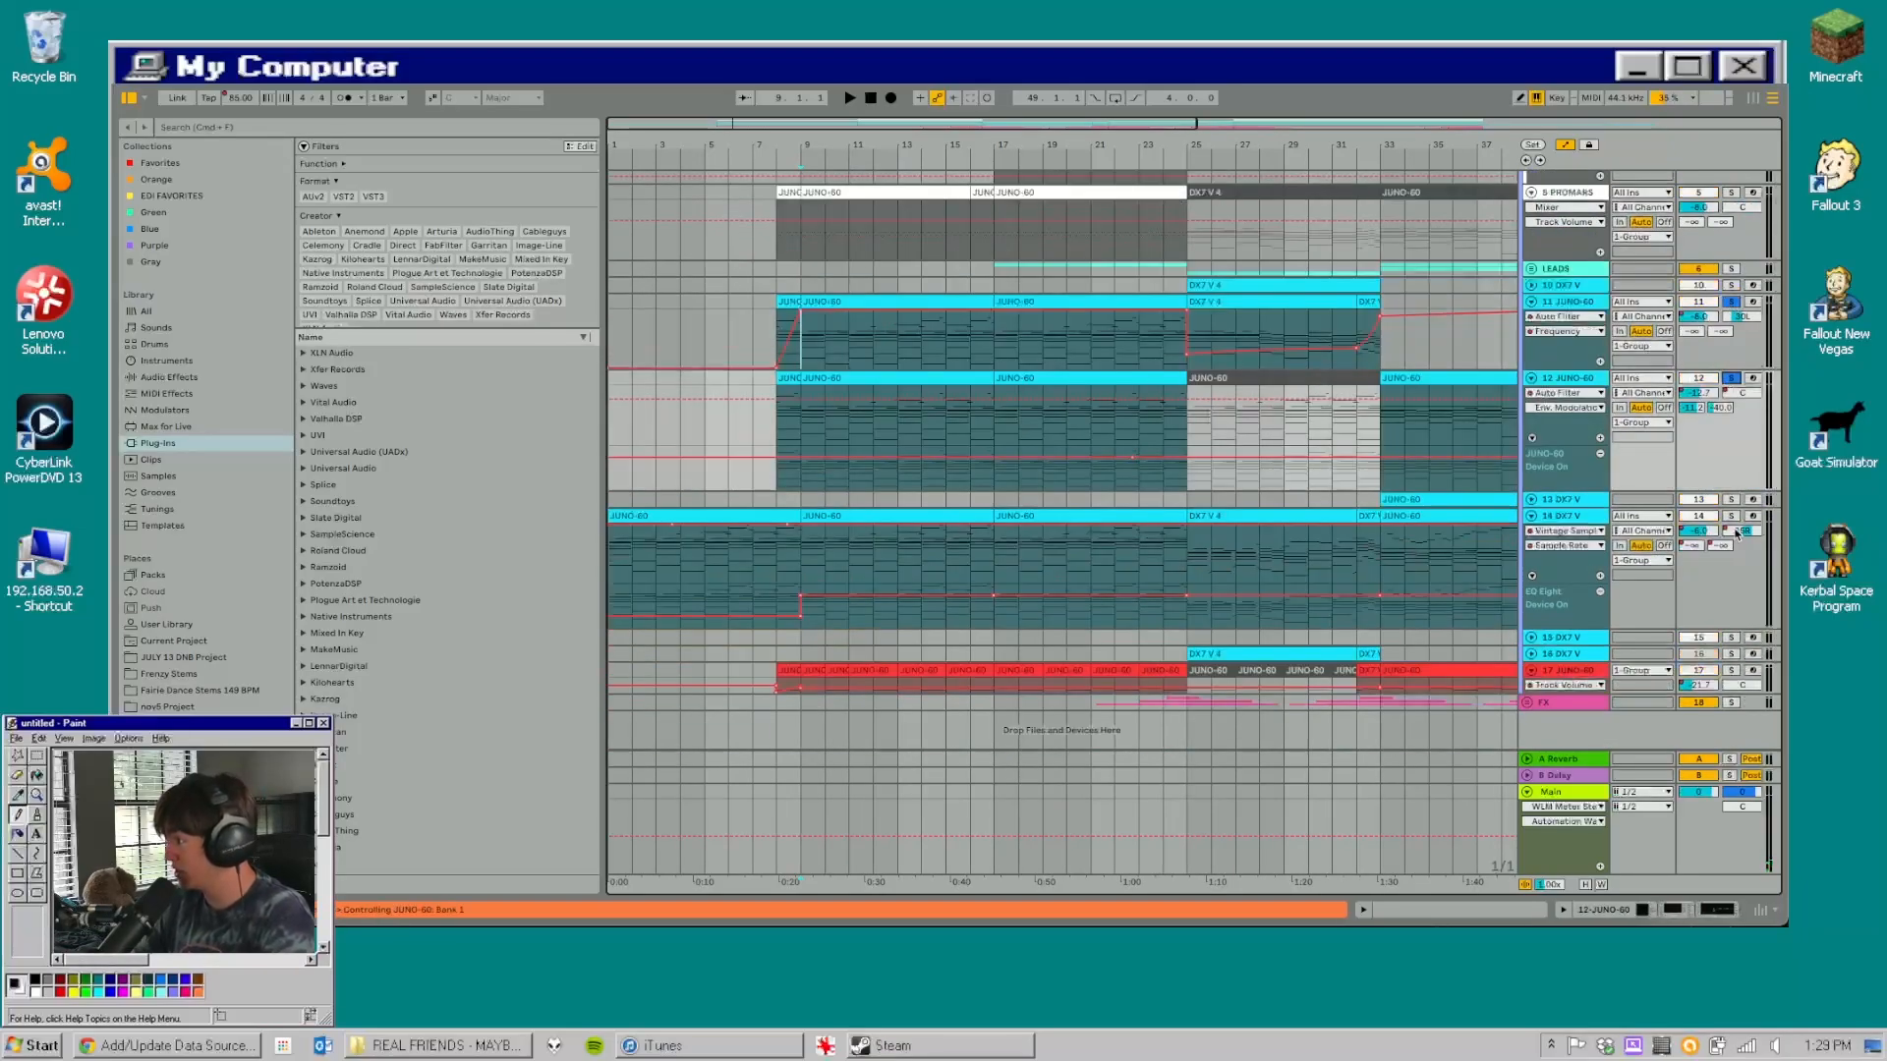
pyautogui.keyDown('super'); pyautogui.click(1732, 516); pyautogui.keyUp('super')
pyautogui.press('space')
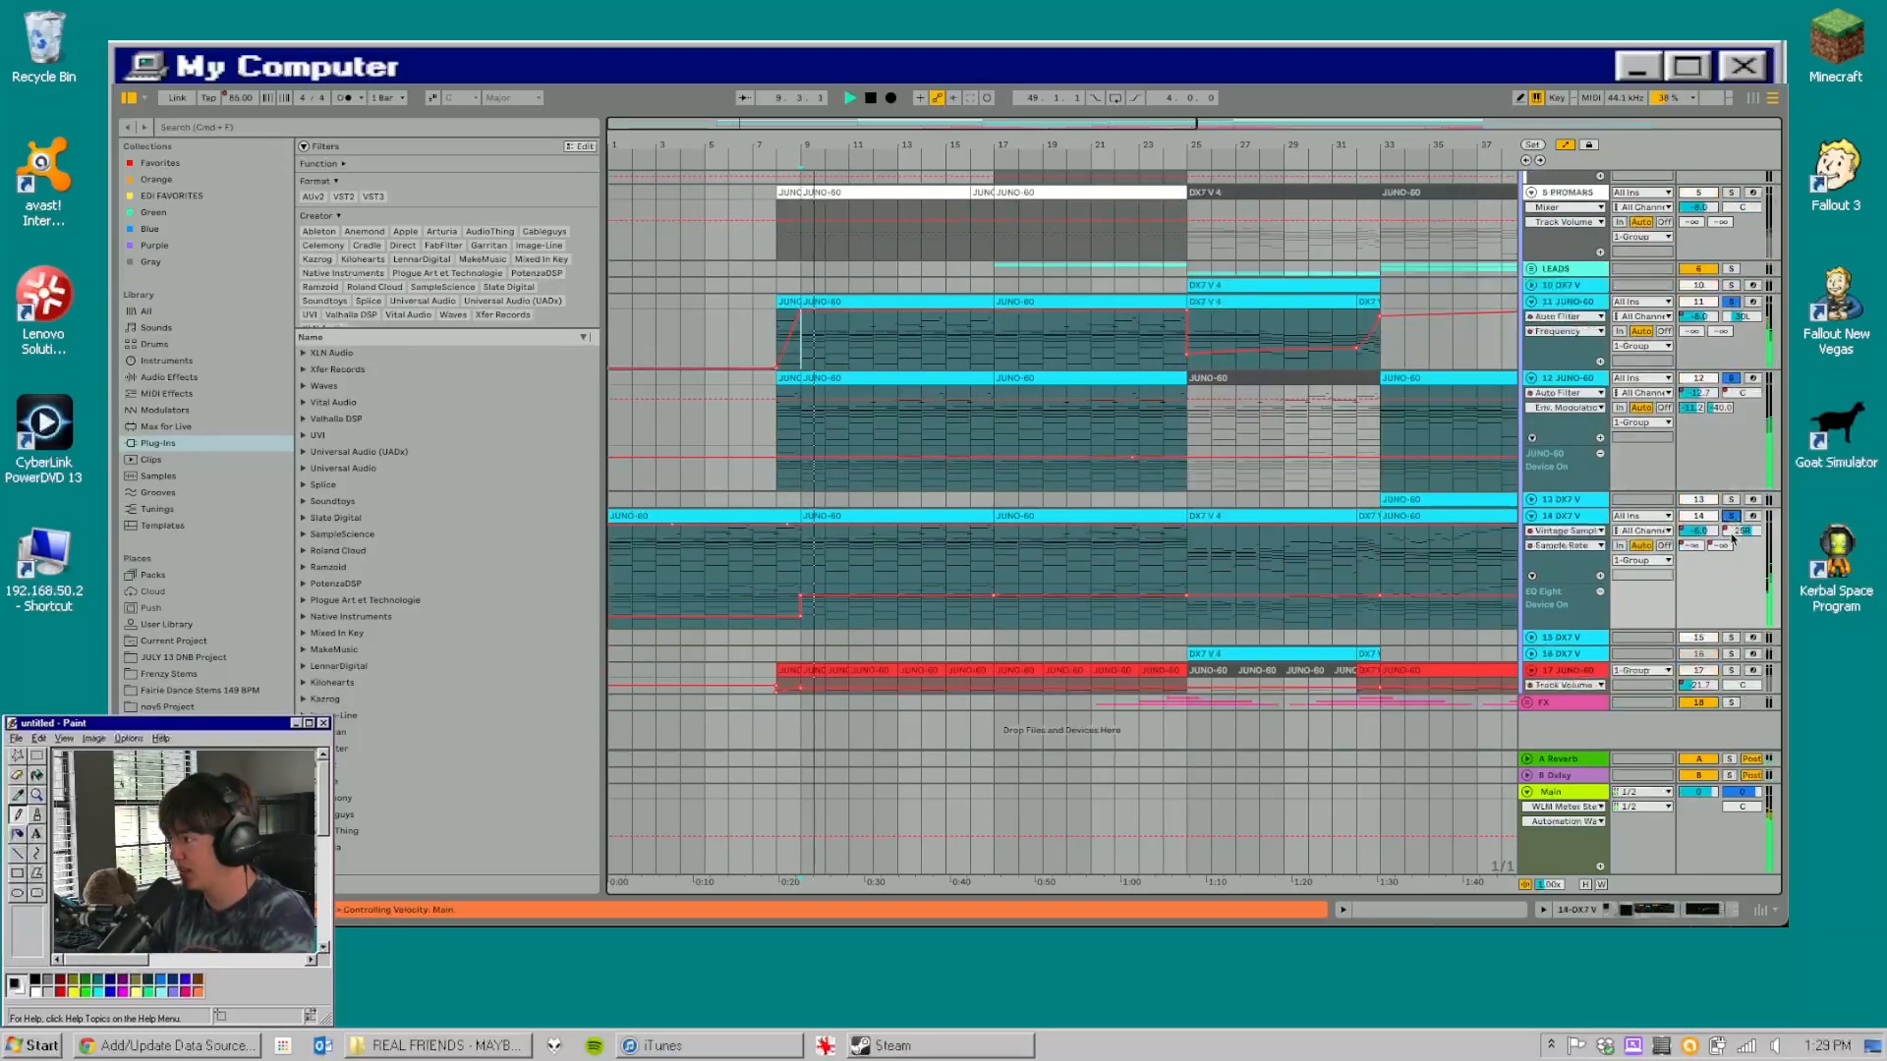
pyautogui.moveTo(797, 144); pyautogui.dragTo(797, 202)
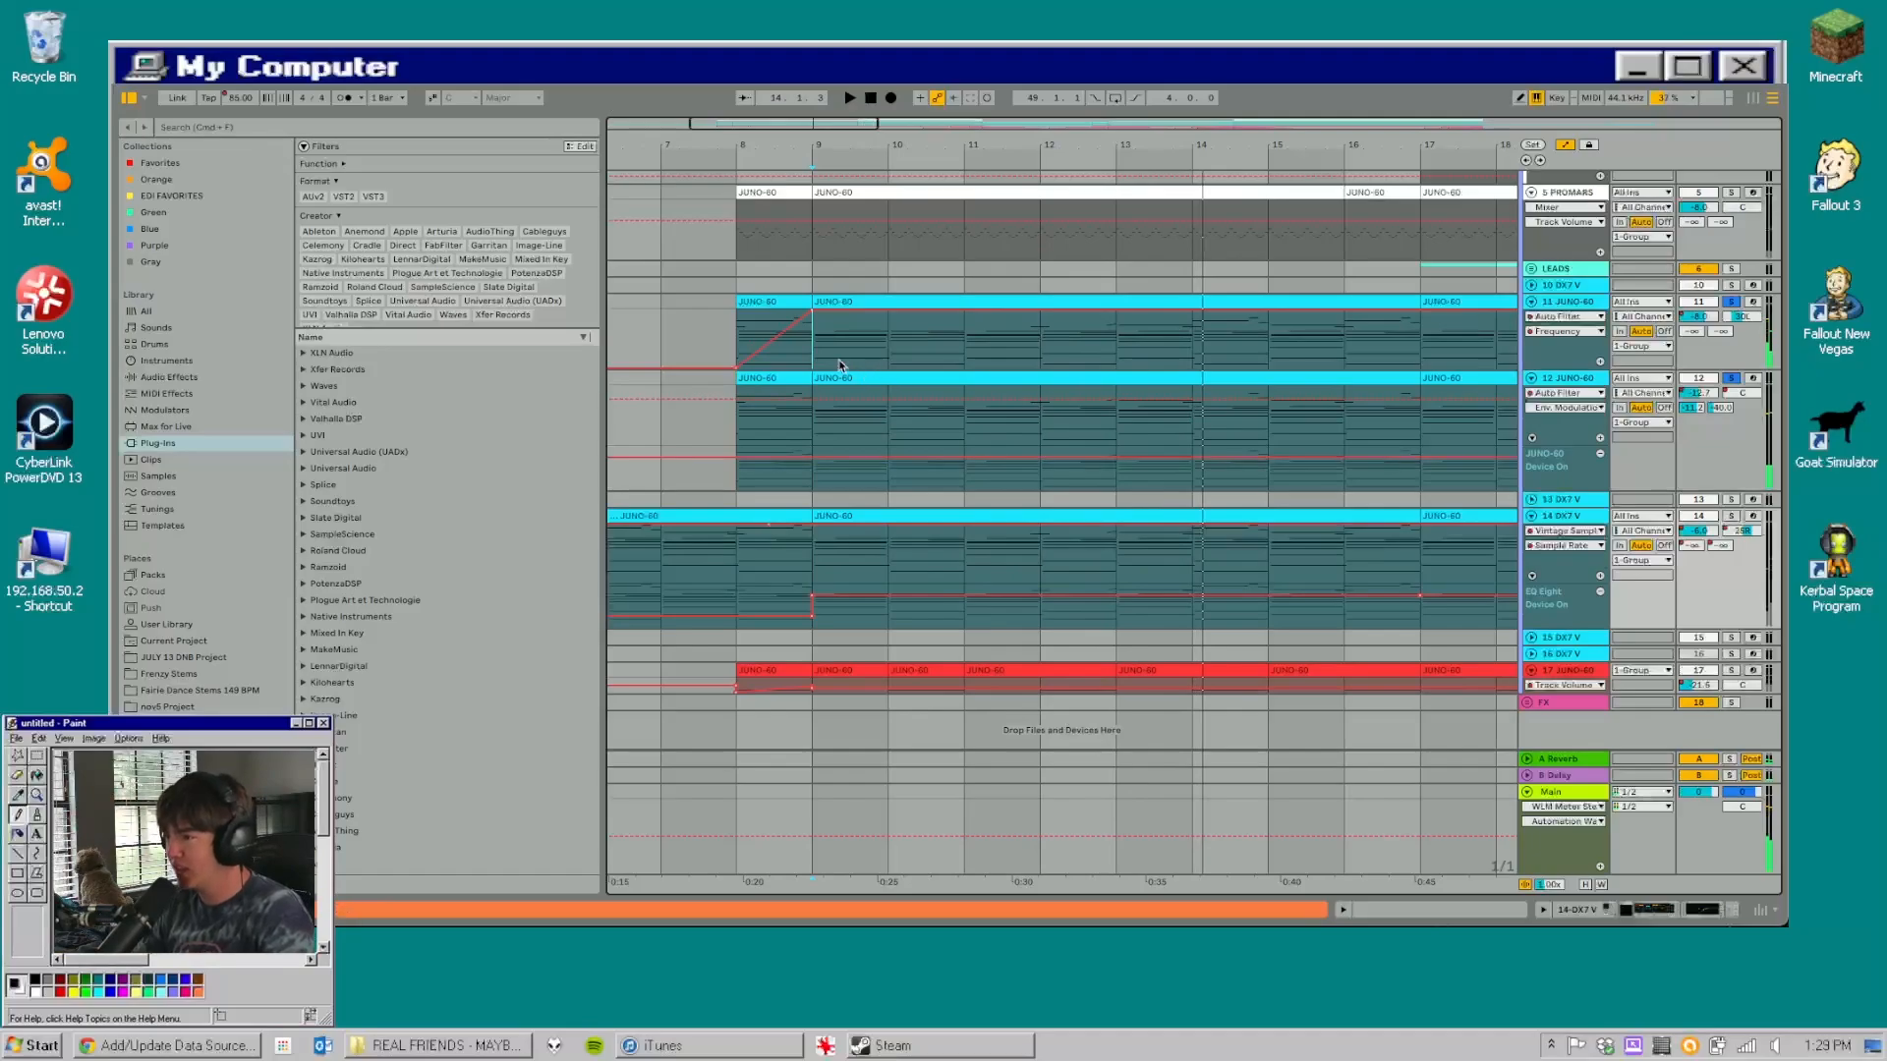
# - Select bars 9 to 12 on the 11 JUNO-60 track, reset its panning to centre, and pan it back to the left
pyautogui.moveTo(839, 360); pyautogui.dragTo(1126, 346)
pyautogui.click(1555, 304)
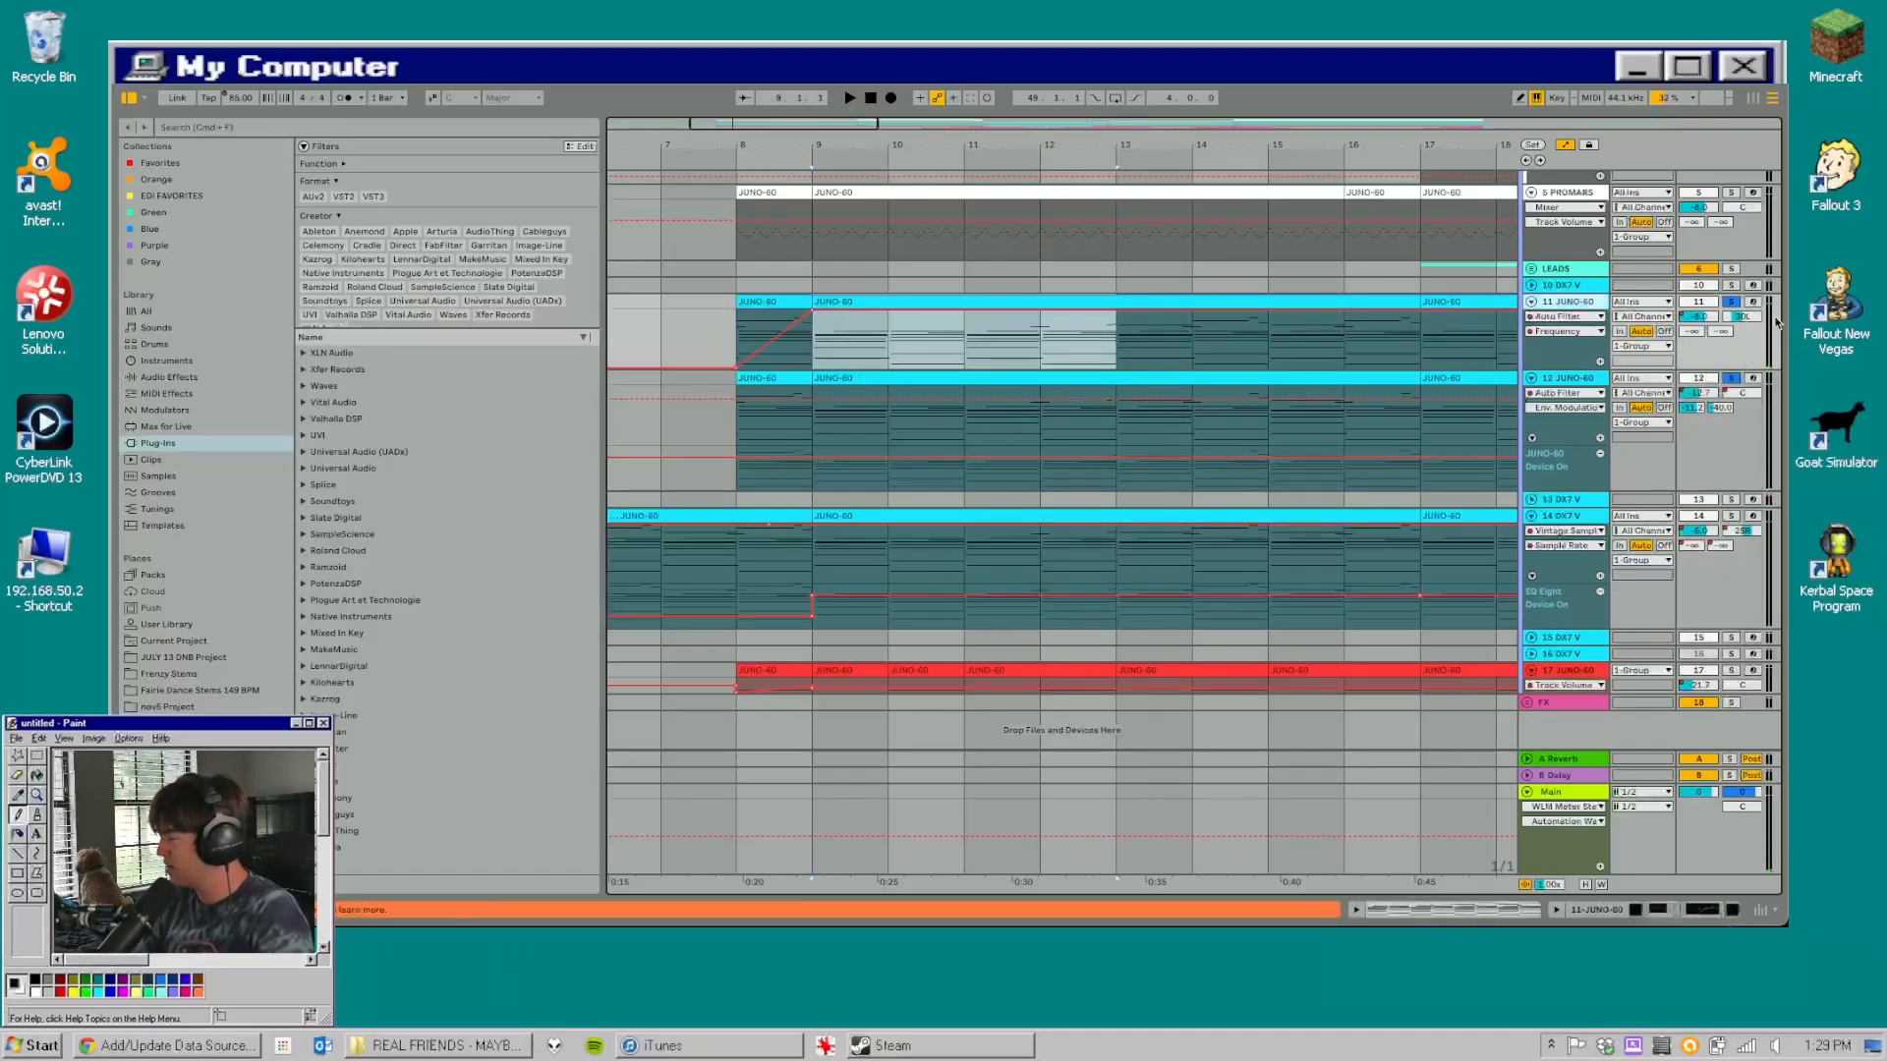
pyautogui.click(1705, 394)
pyautogui.click(1739, 317)
pyautogui.press('Delete')
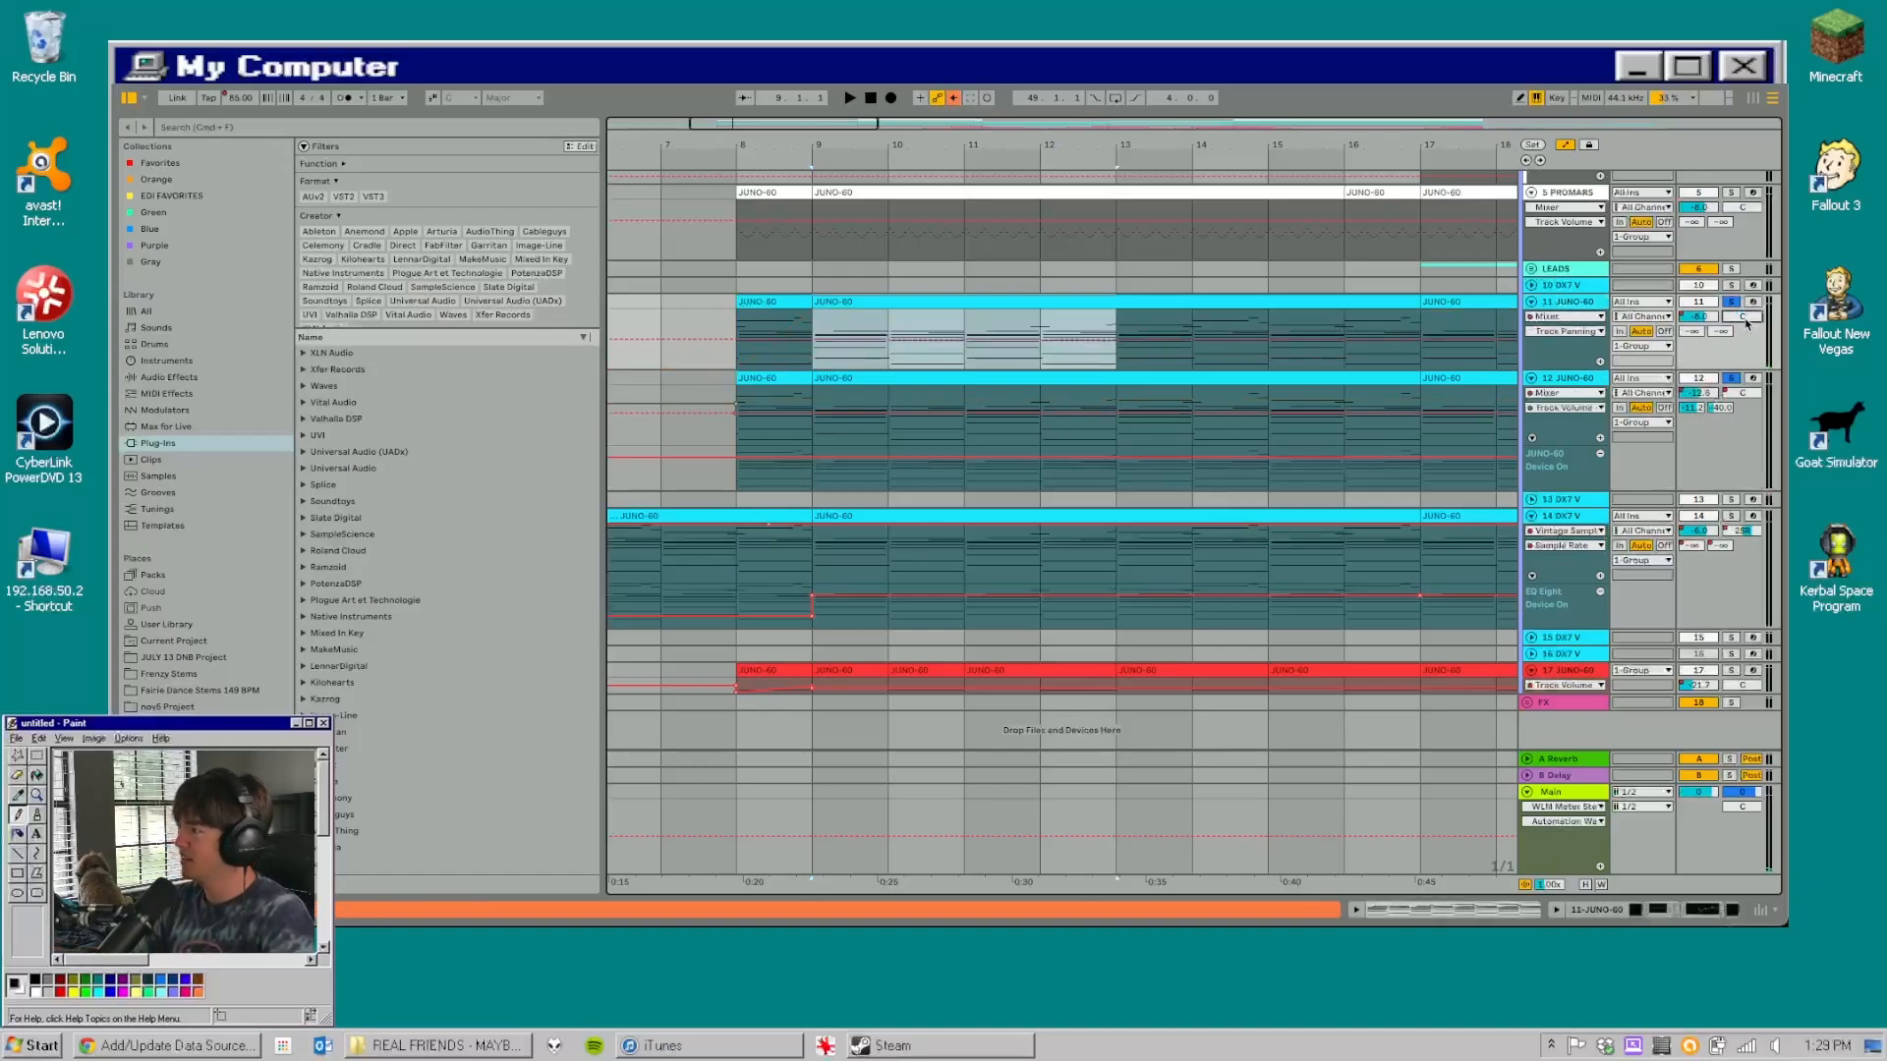
pyautogui.moveTo(1746, 321); pyautogui.dragTo(1747, 350)
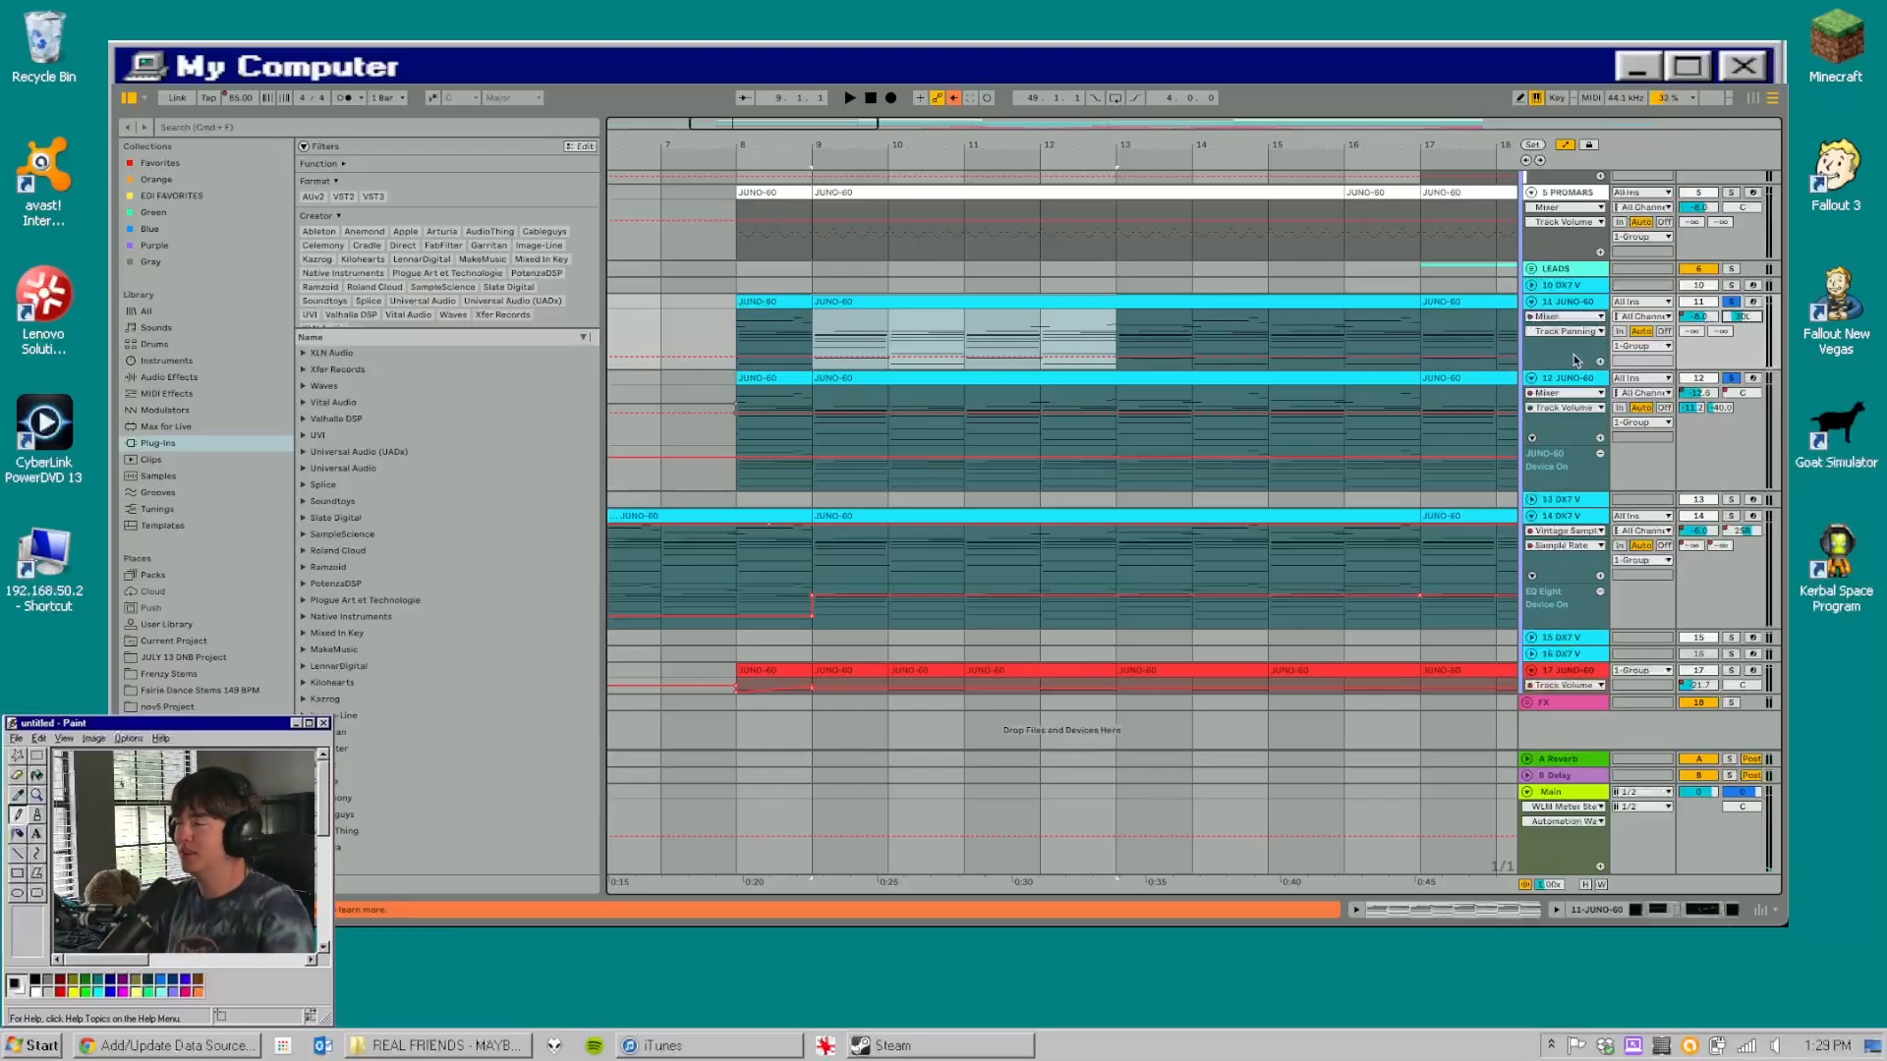
# - Show the 11 JUNO-60 track's devices, open its JUNO-60 synth window with the PD Rezo Pad patch, and reposition the window
pyautogui.scroll(1, 1577, 359)
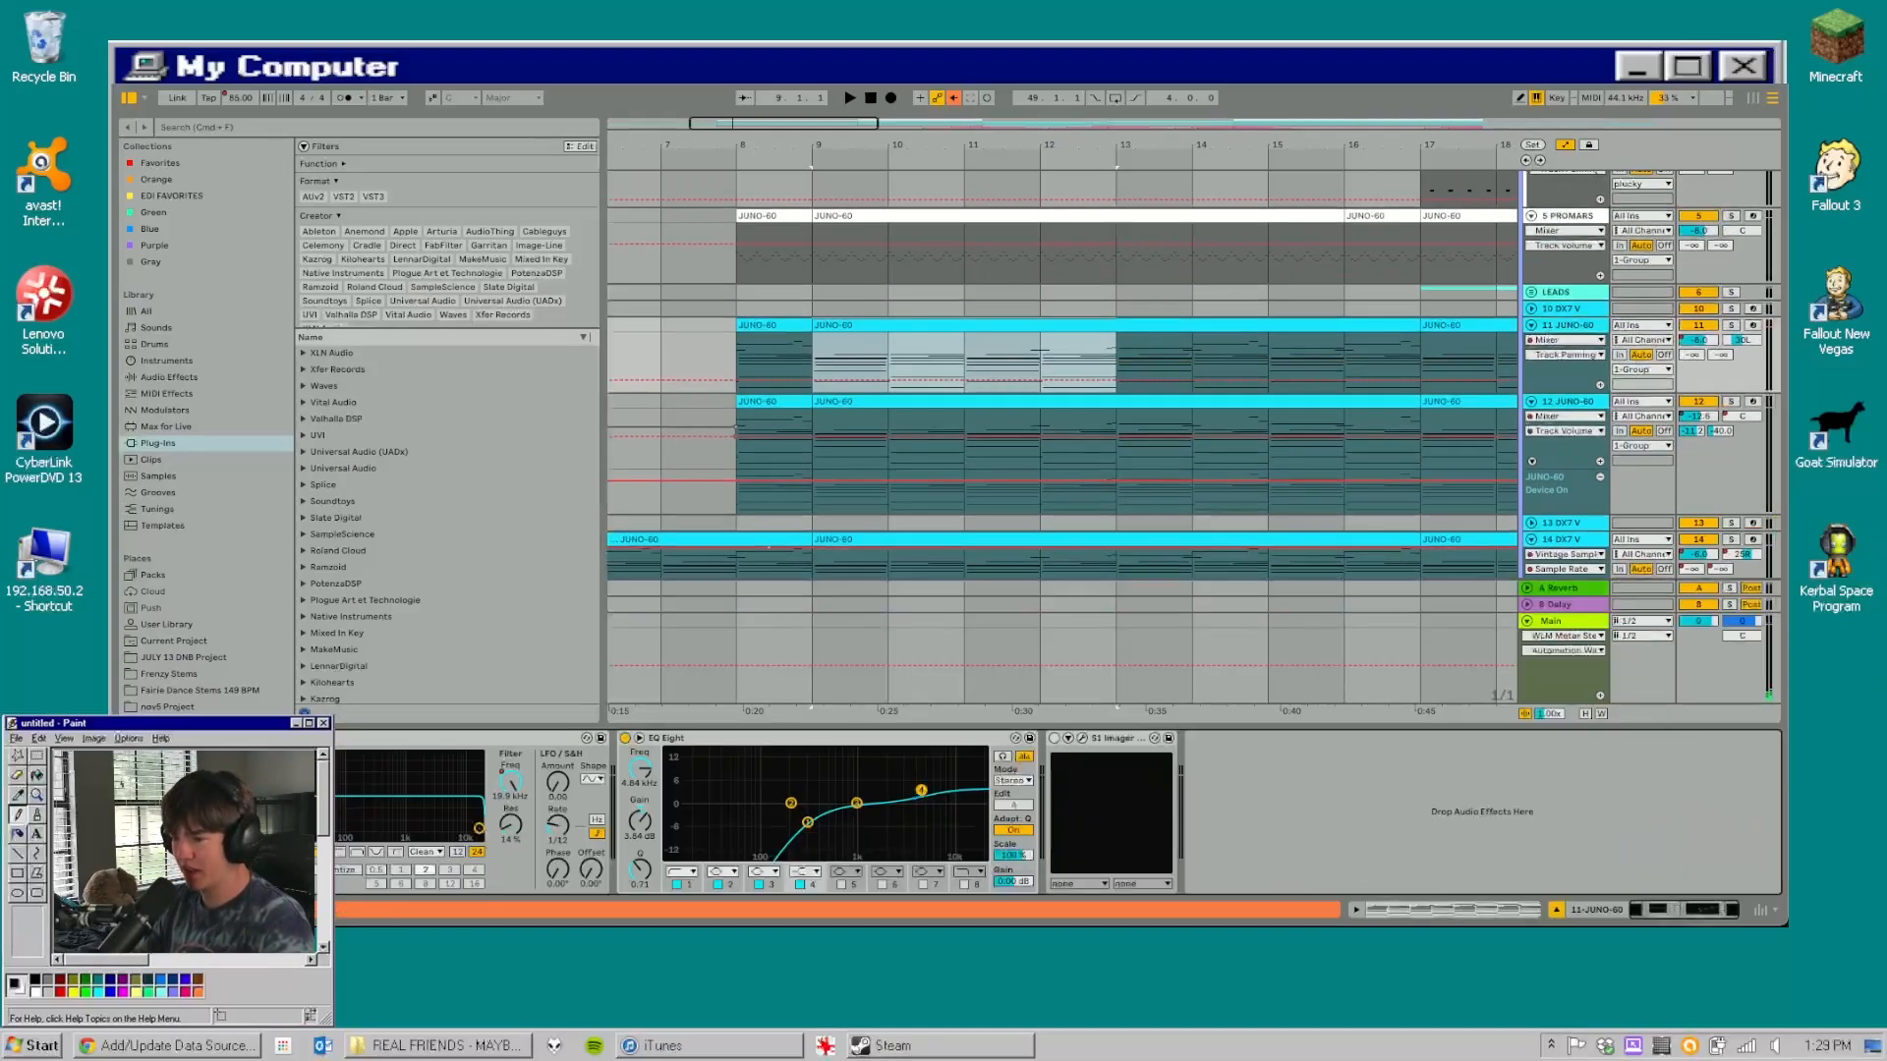
pyautogui.click(814, 753)
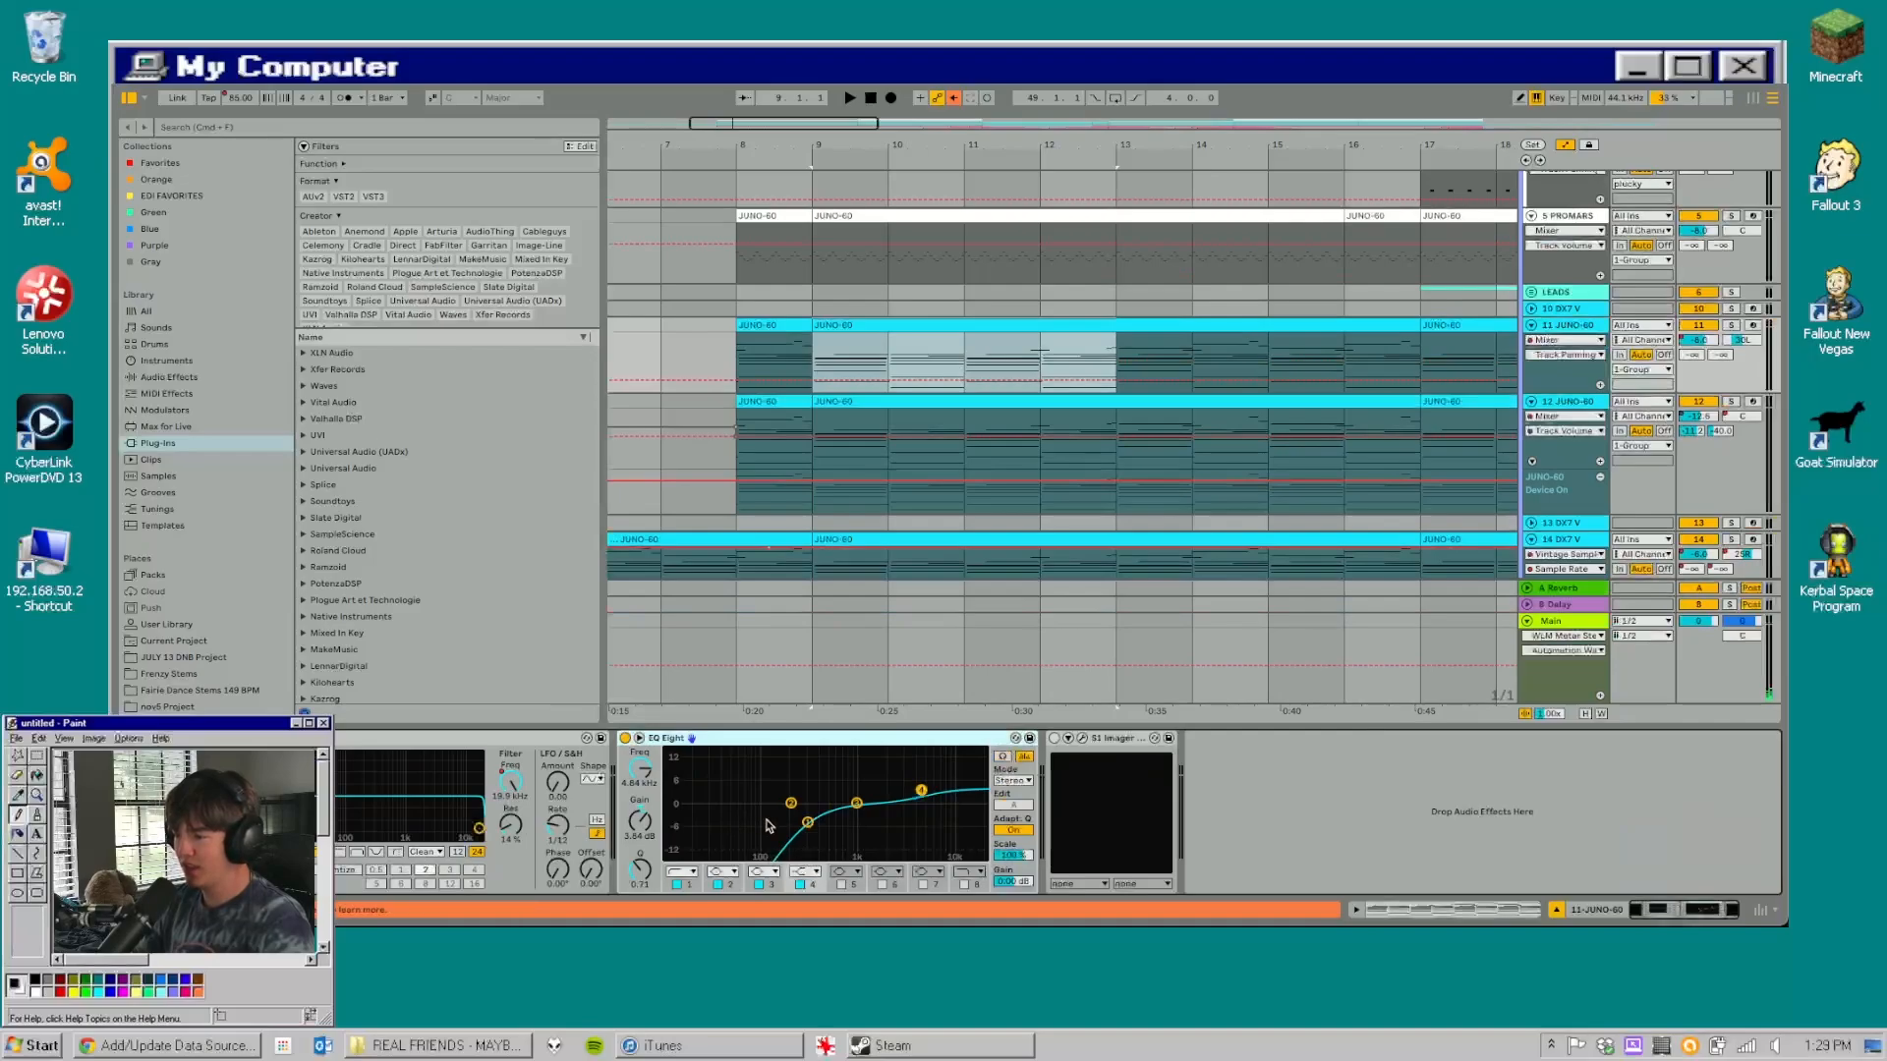
pyautogui.click(859, 379)
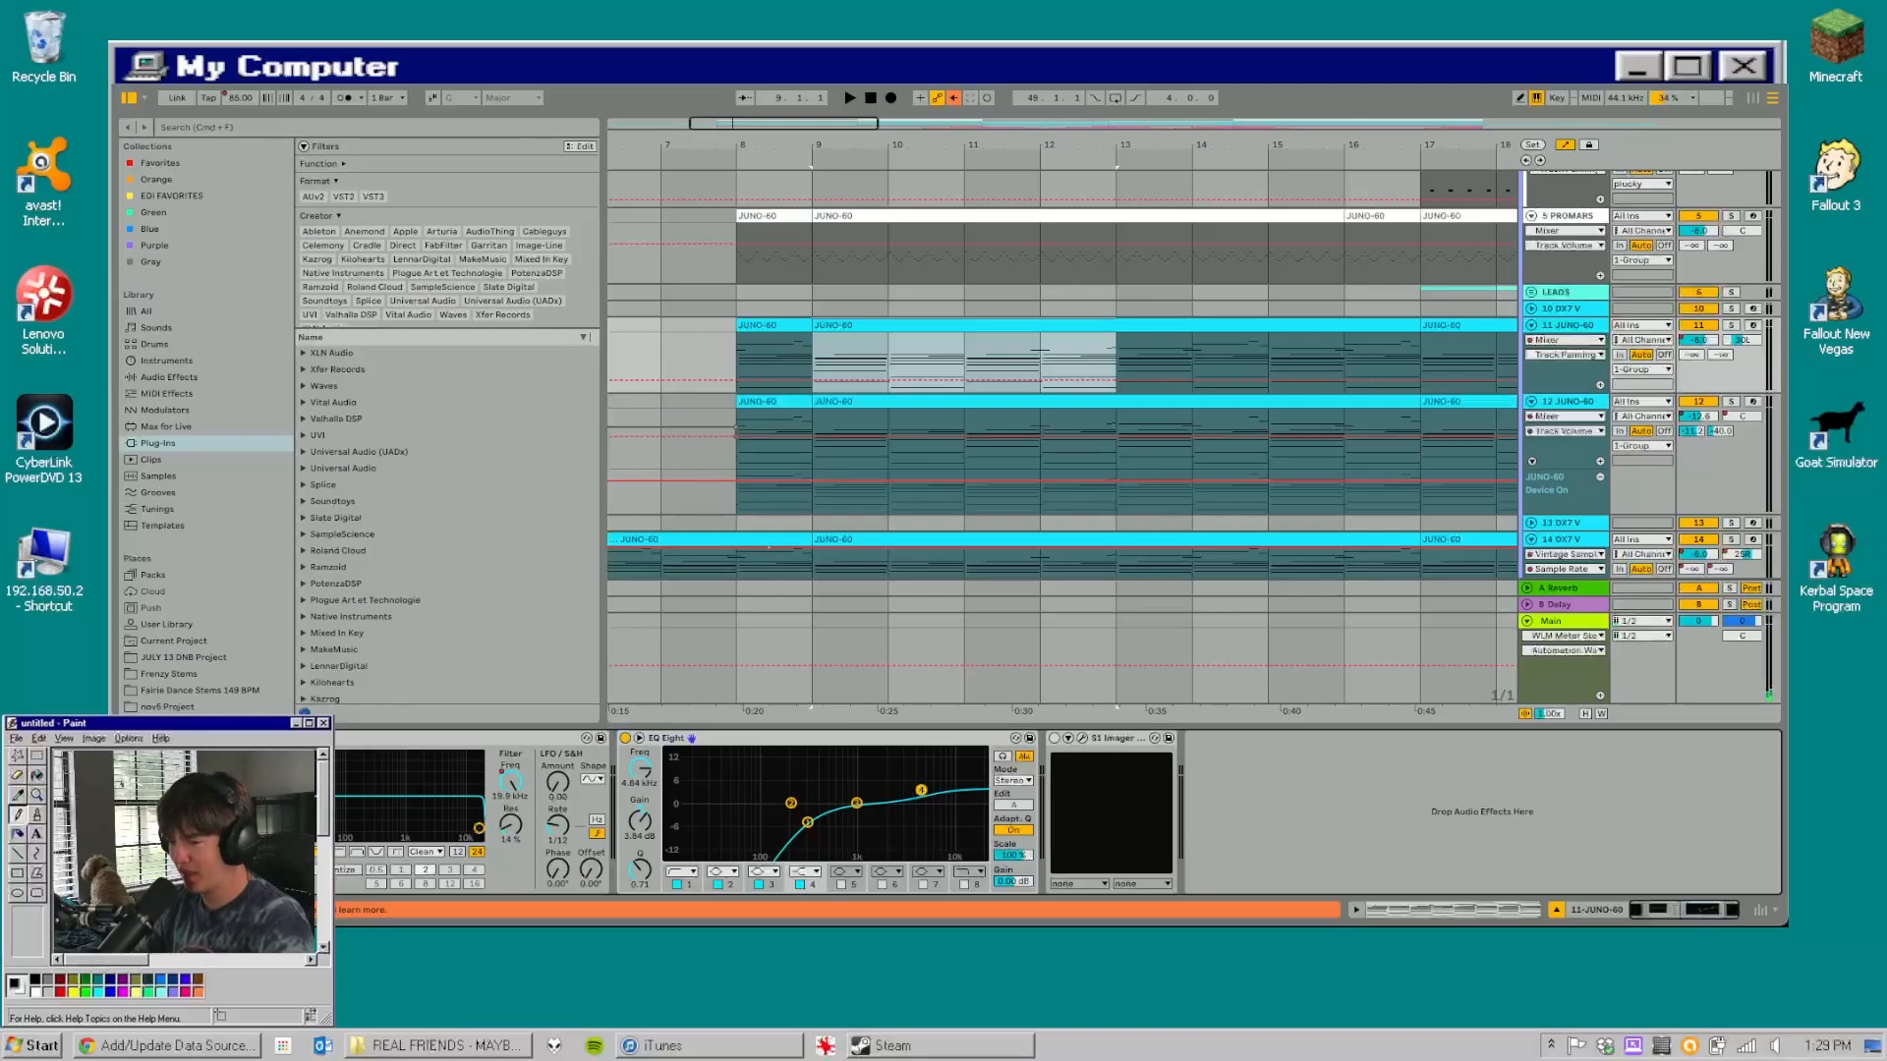
pyautogui.click(157, 738)
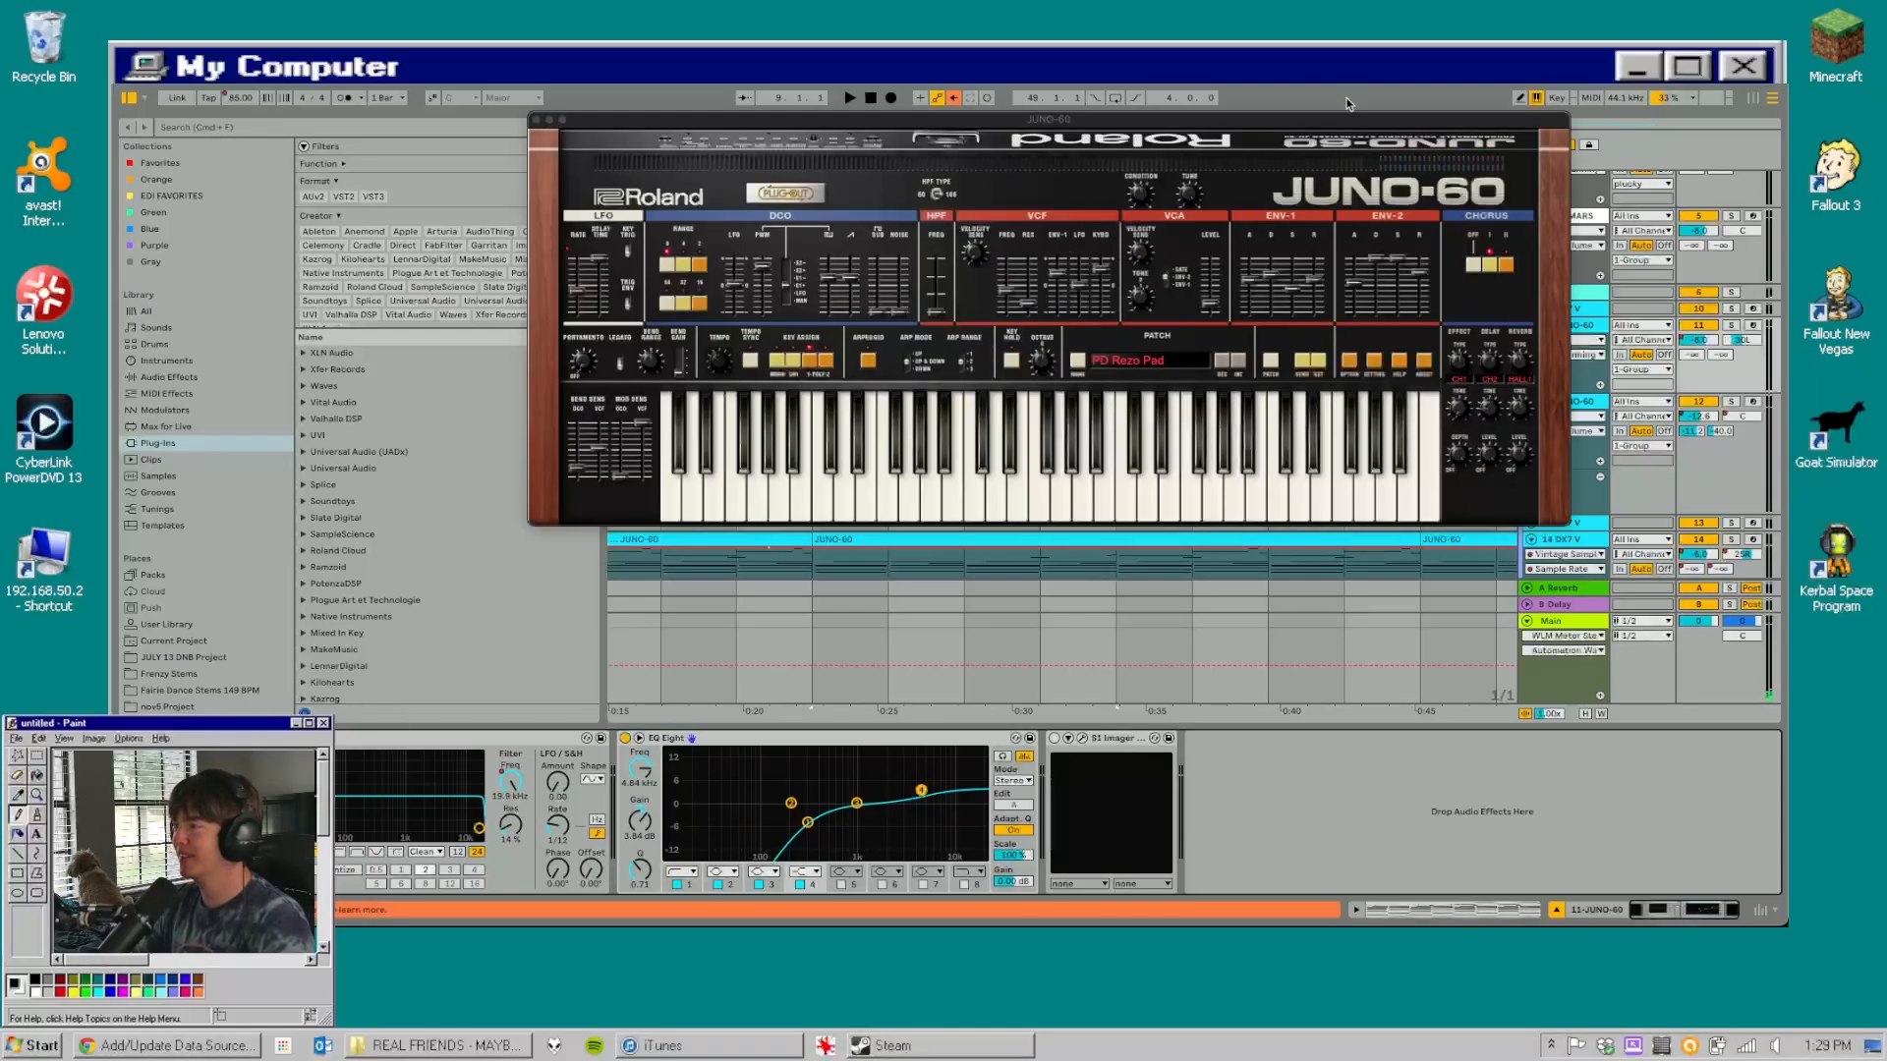
pyautogui.moveTo(1342, 123); pyautogui.dragTo(1211, 149)
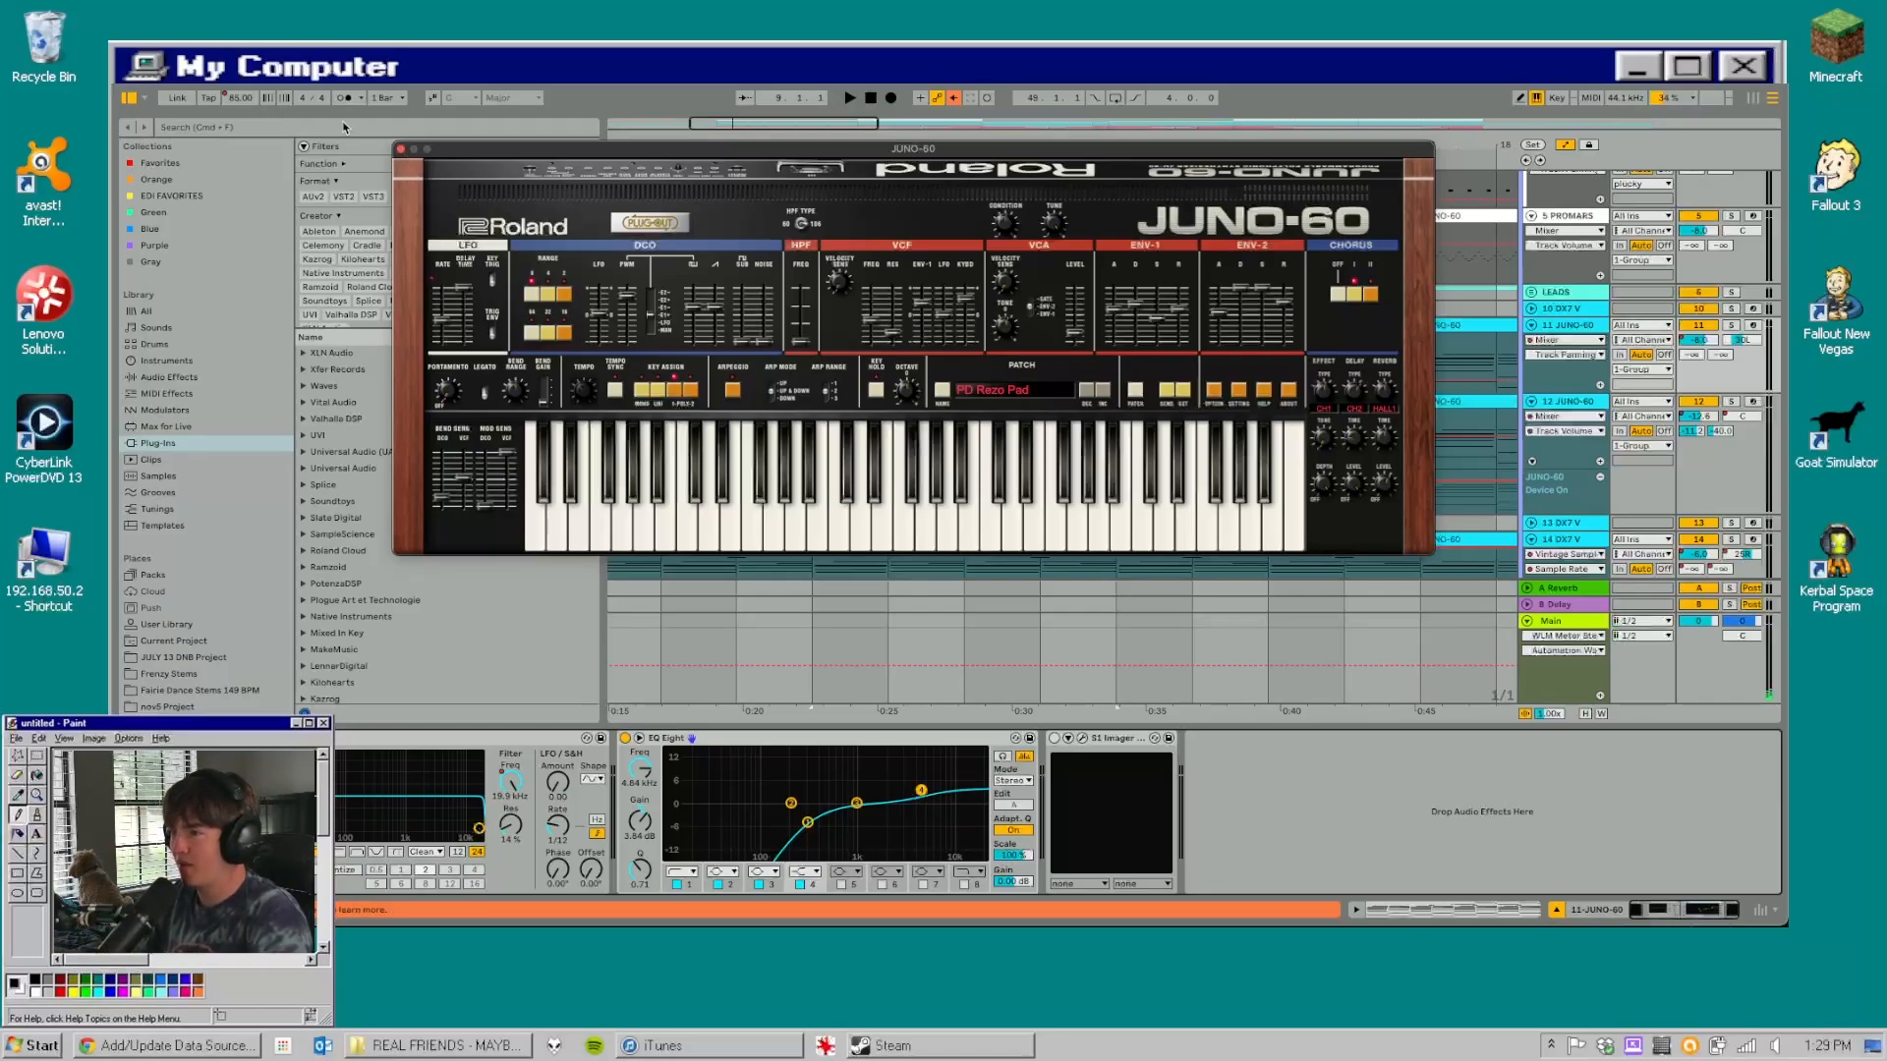
# - Solo only the 11 JUNO-60 track, play its pad from bar 9, and close the synth window
pyautogui.click(1731, 325)
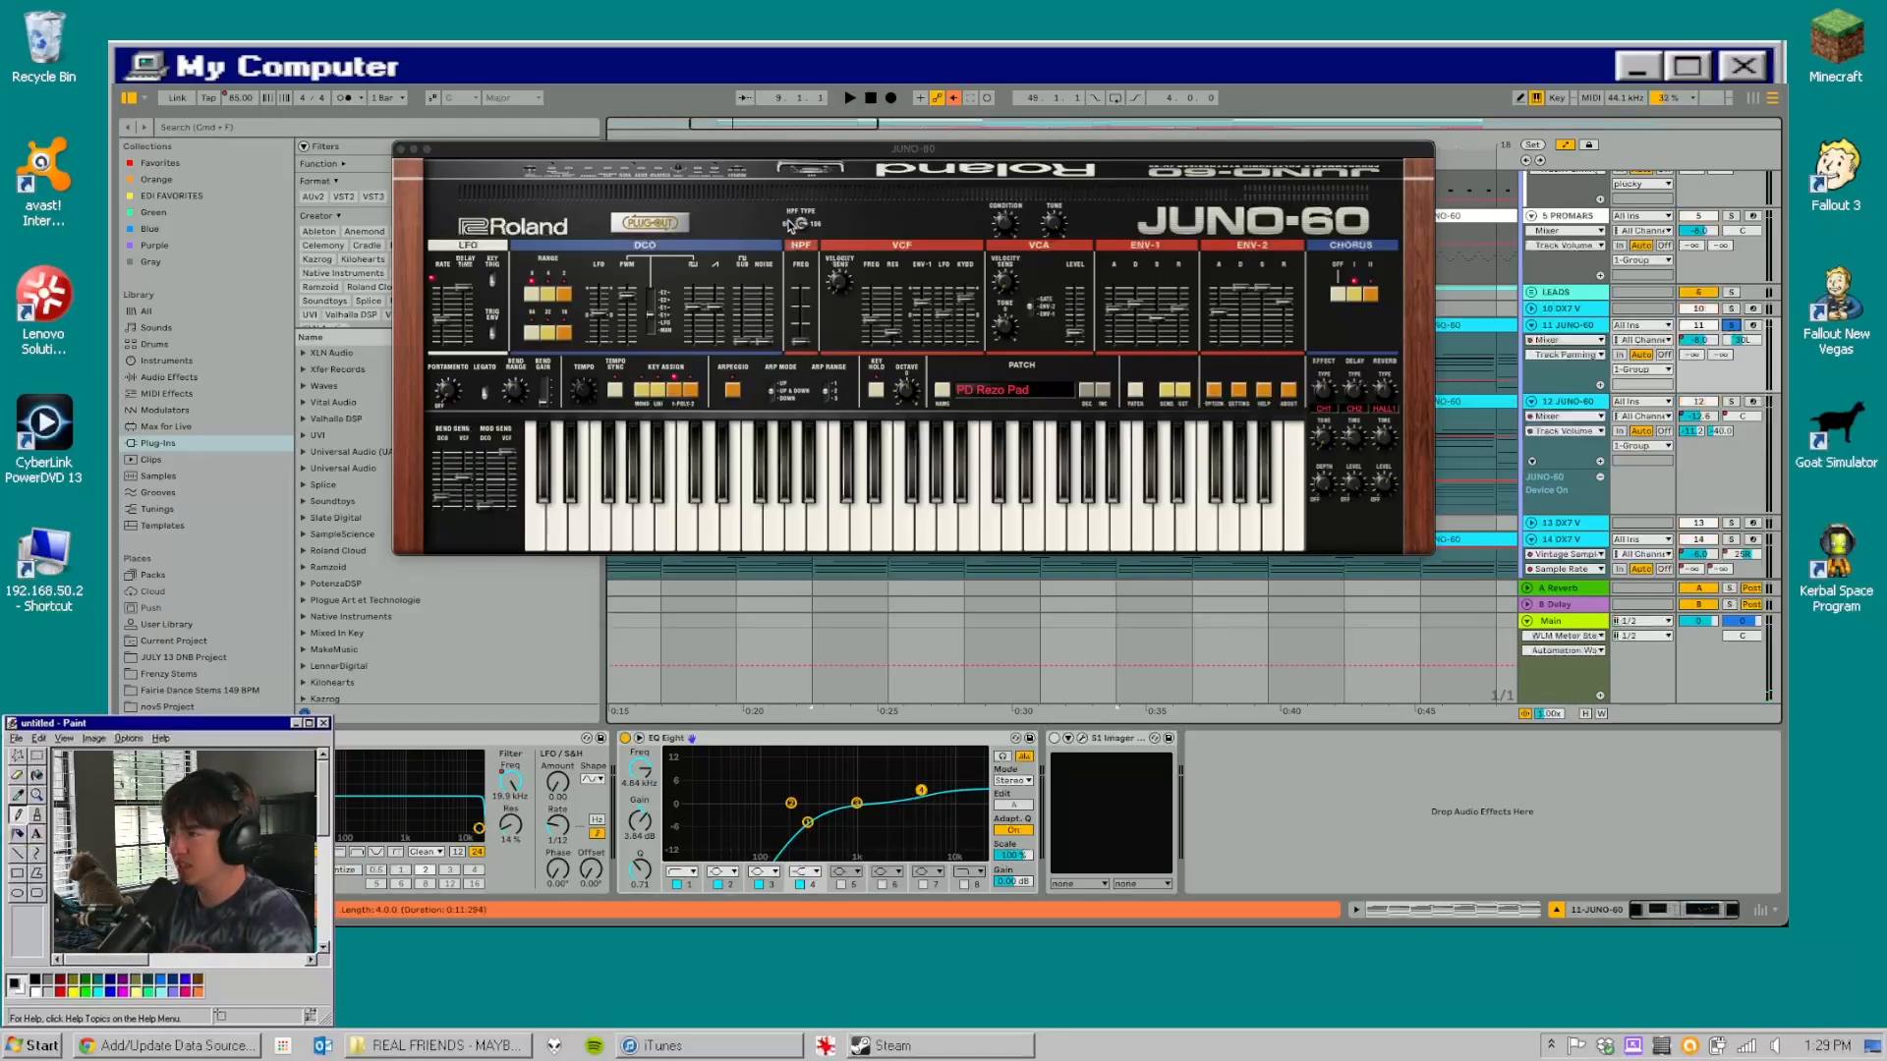
pyautogui.press('space')
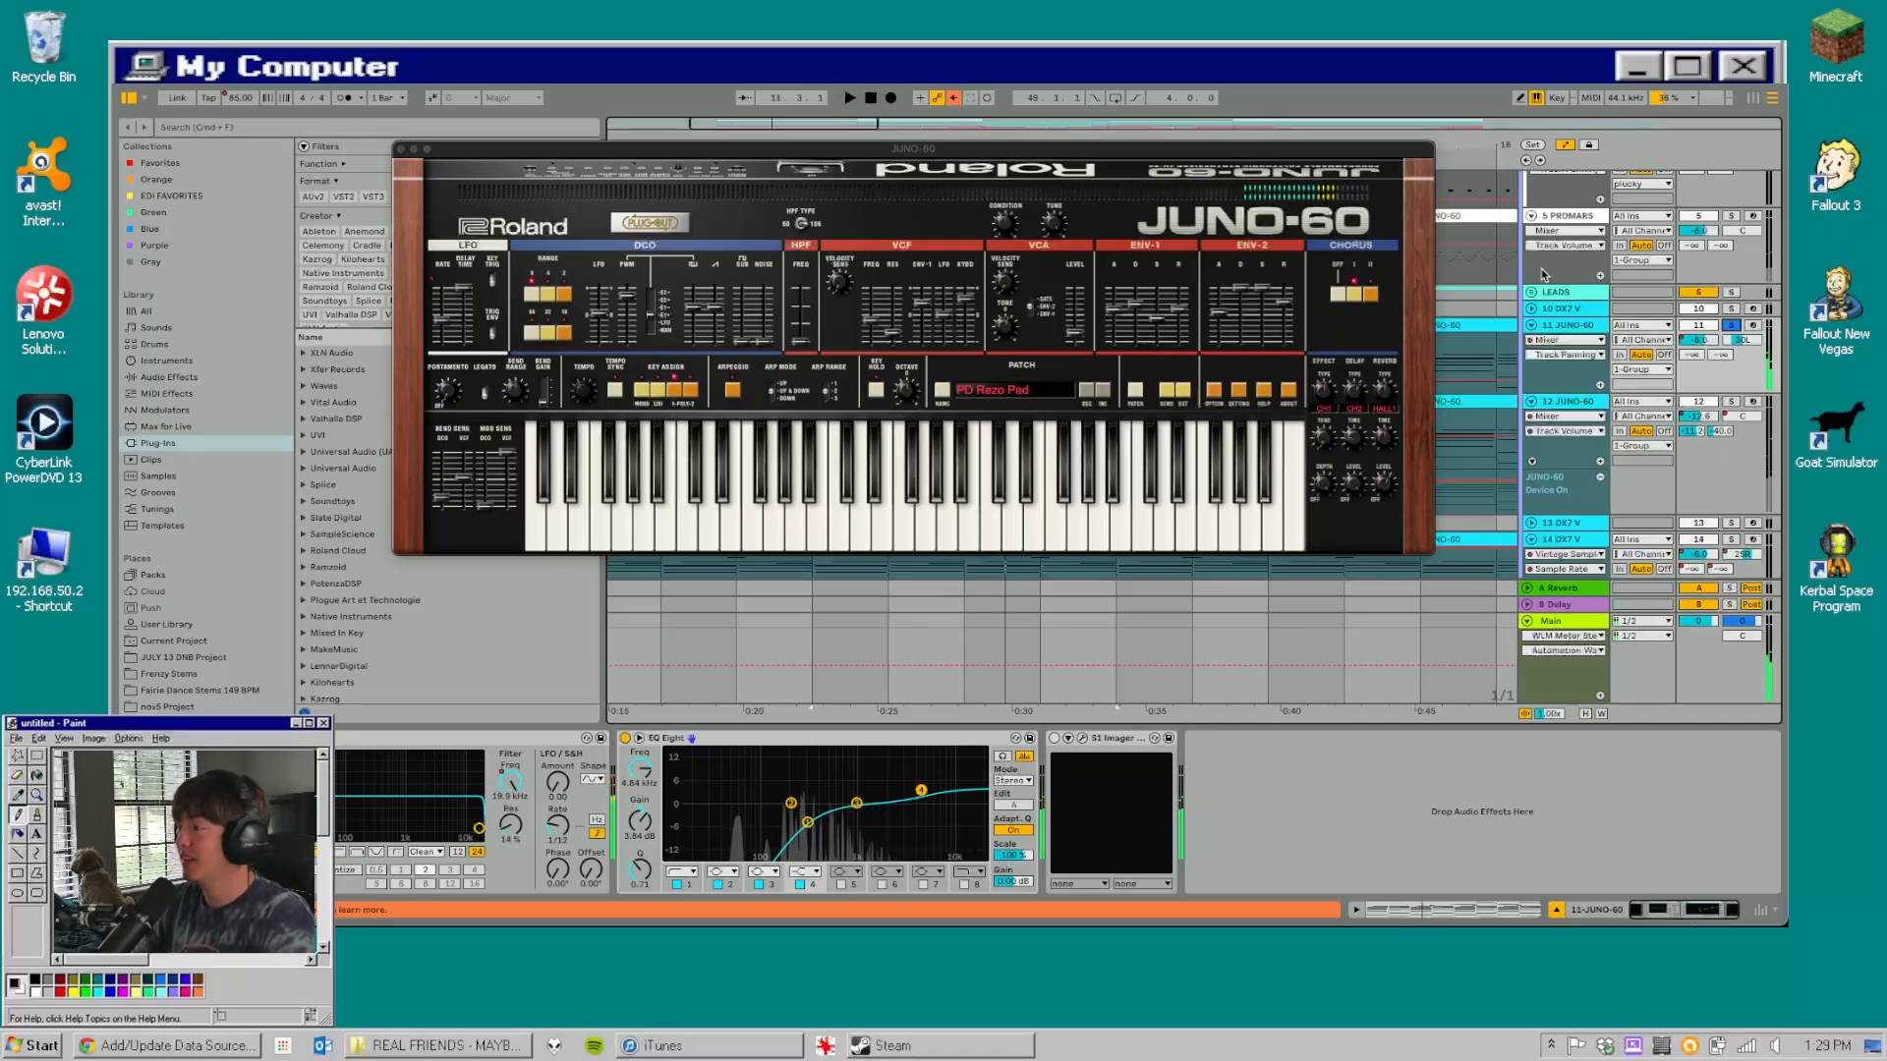
pyautogui.click(401, 148)
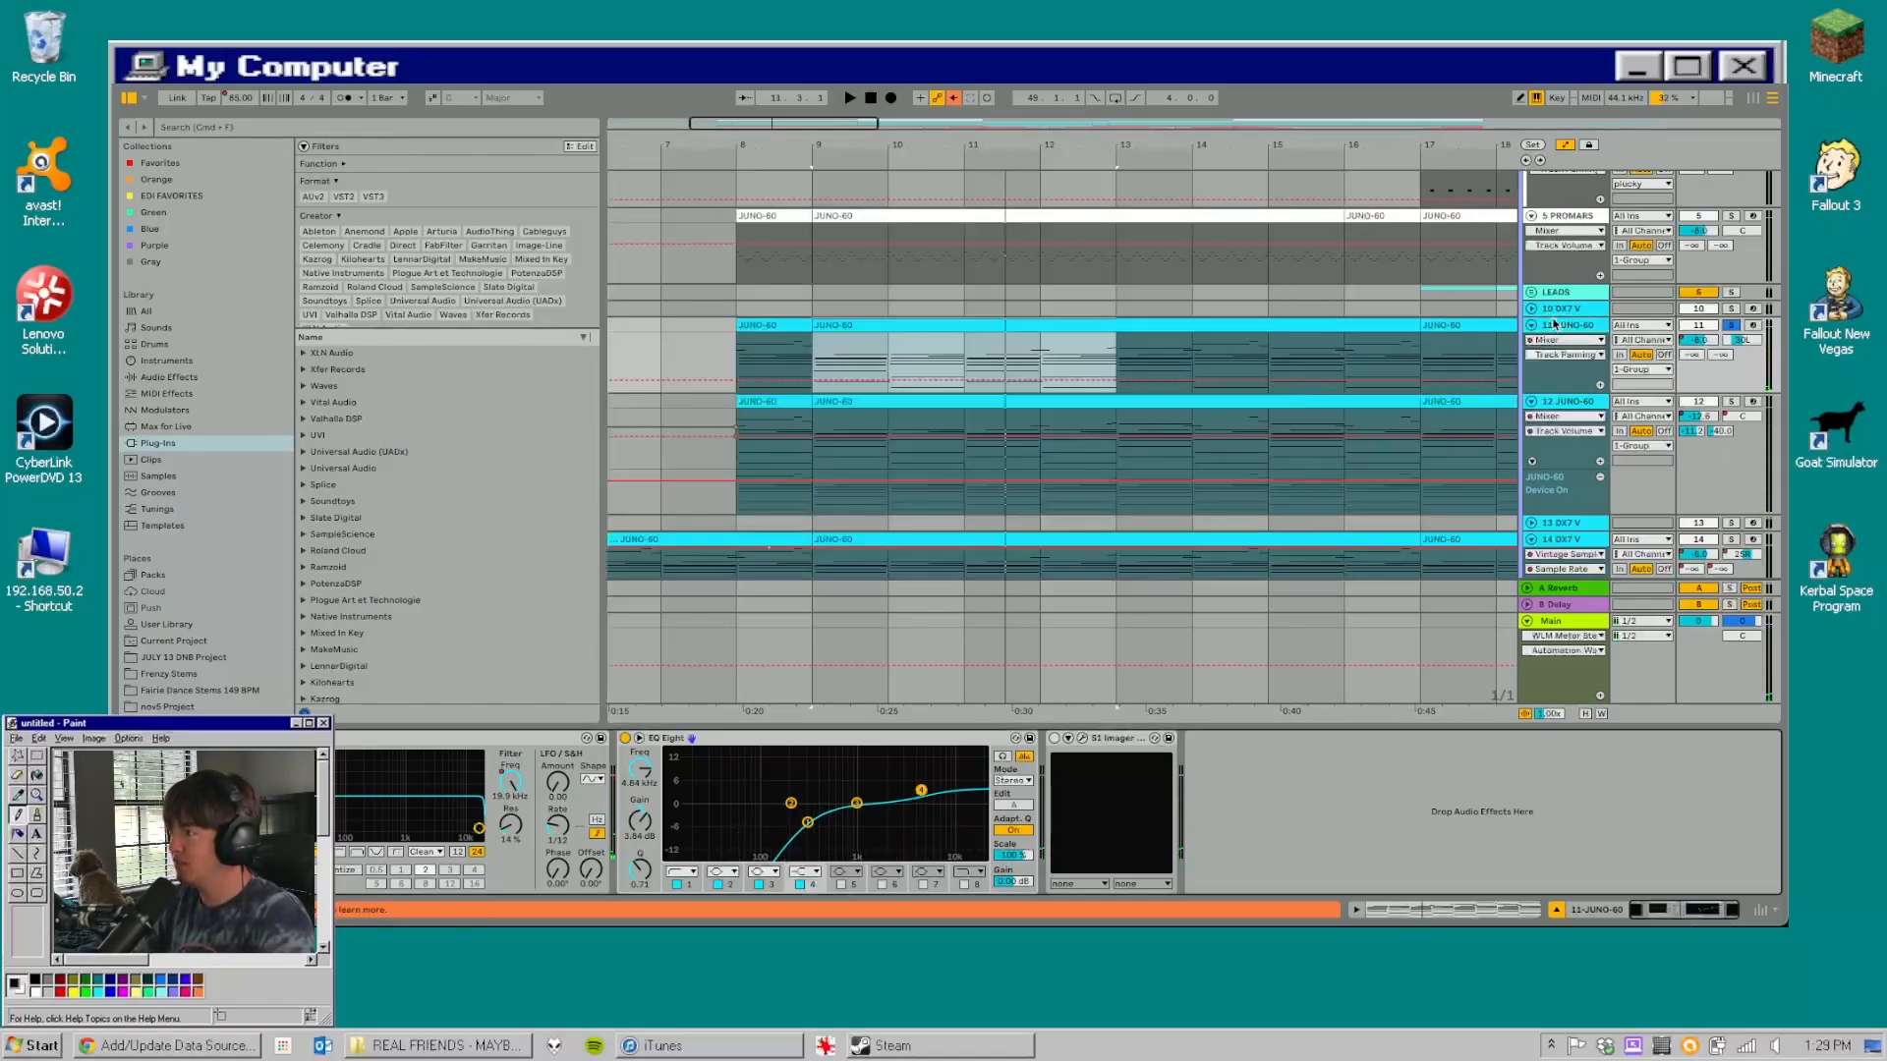
# - Open the JUNO-60 synth window of the 11 JUNO-60 track, reposition it, examine its Tune knob, and close it
pyautogui.click(153, 738)
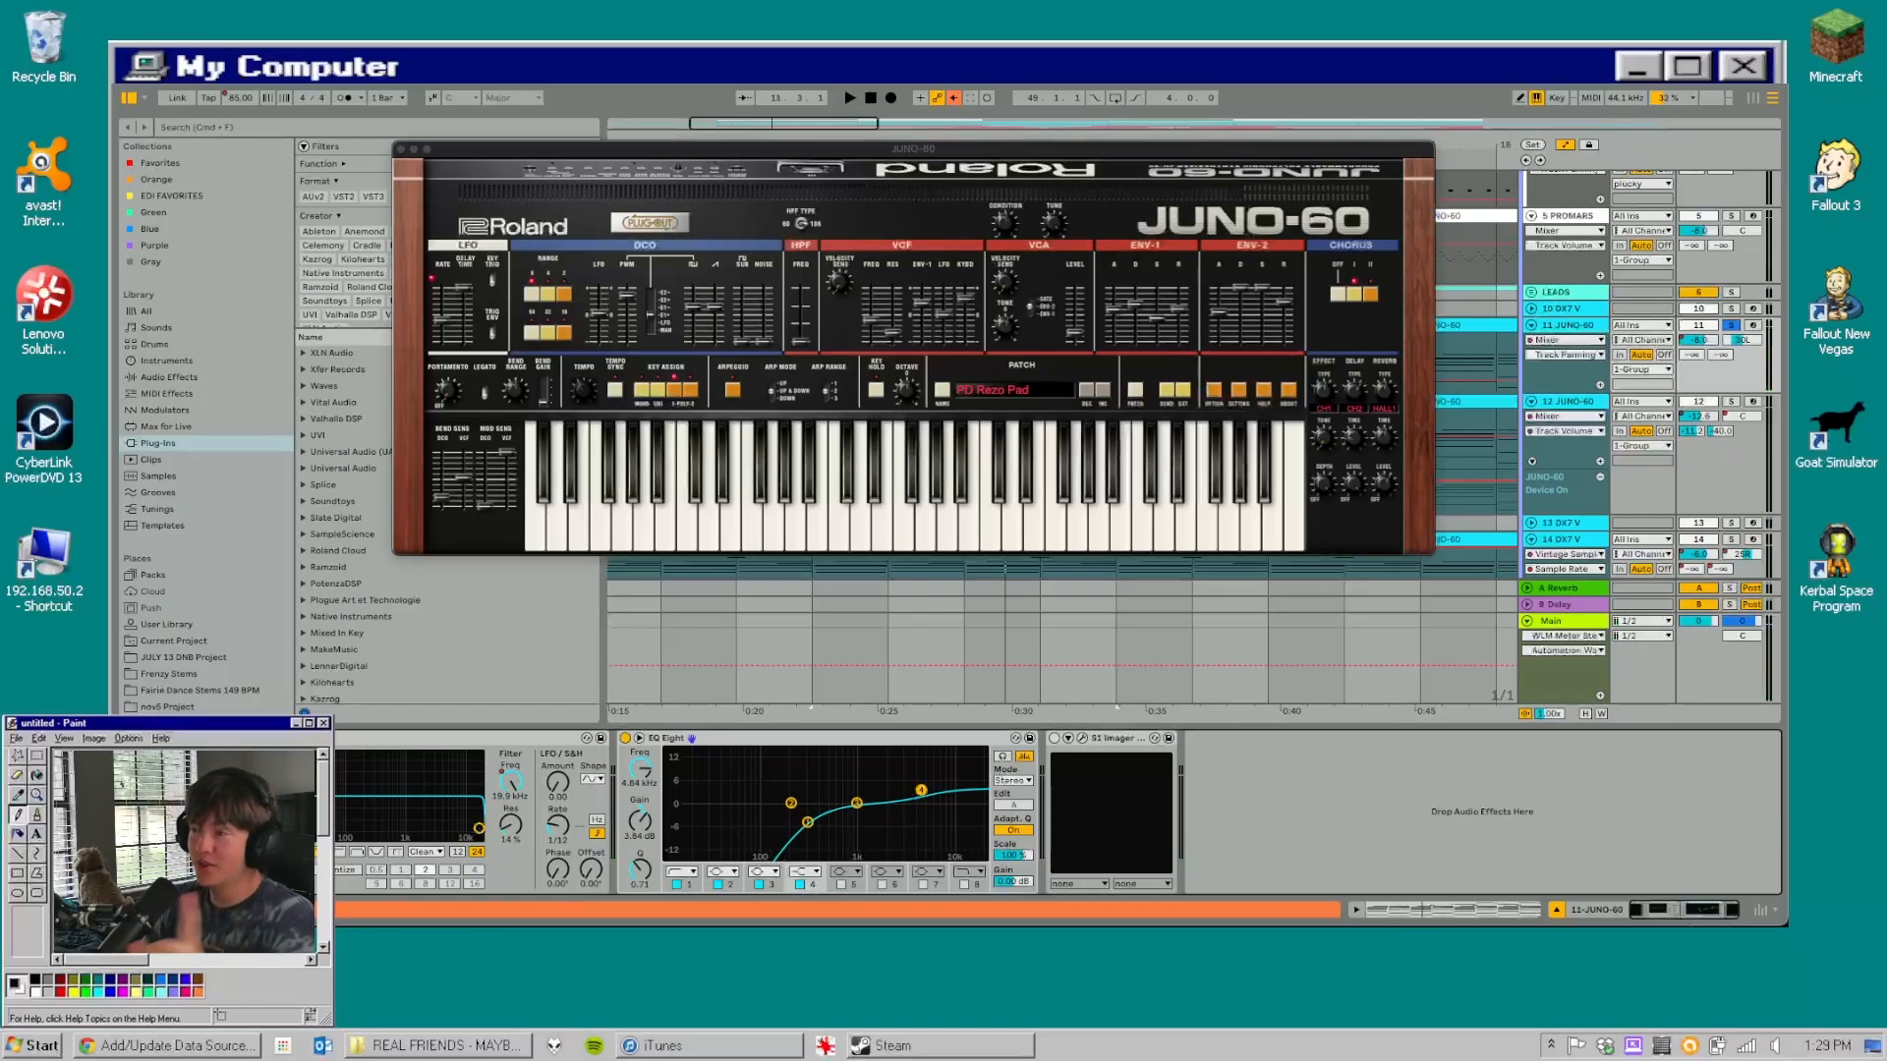
pyautogui.moveTo(877, 151); pyautogui.dragTo(858, 152)
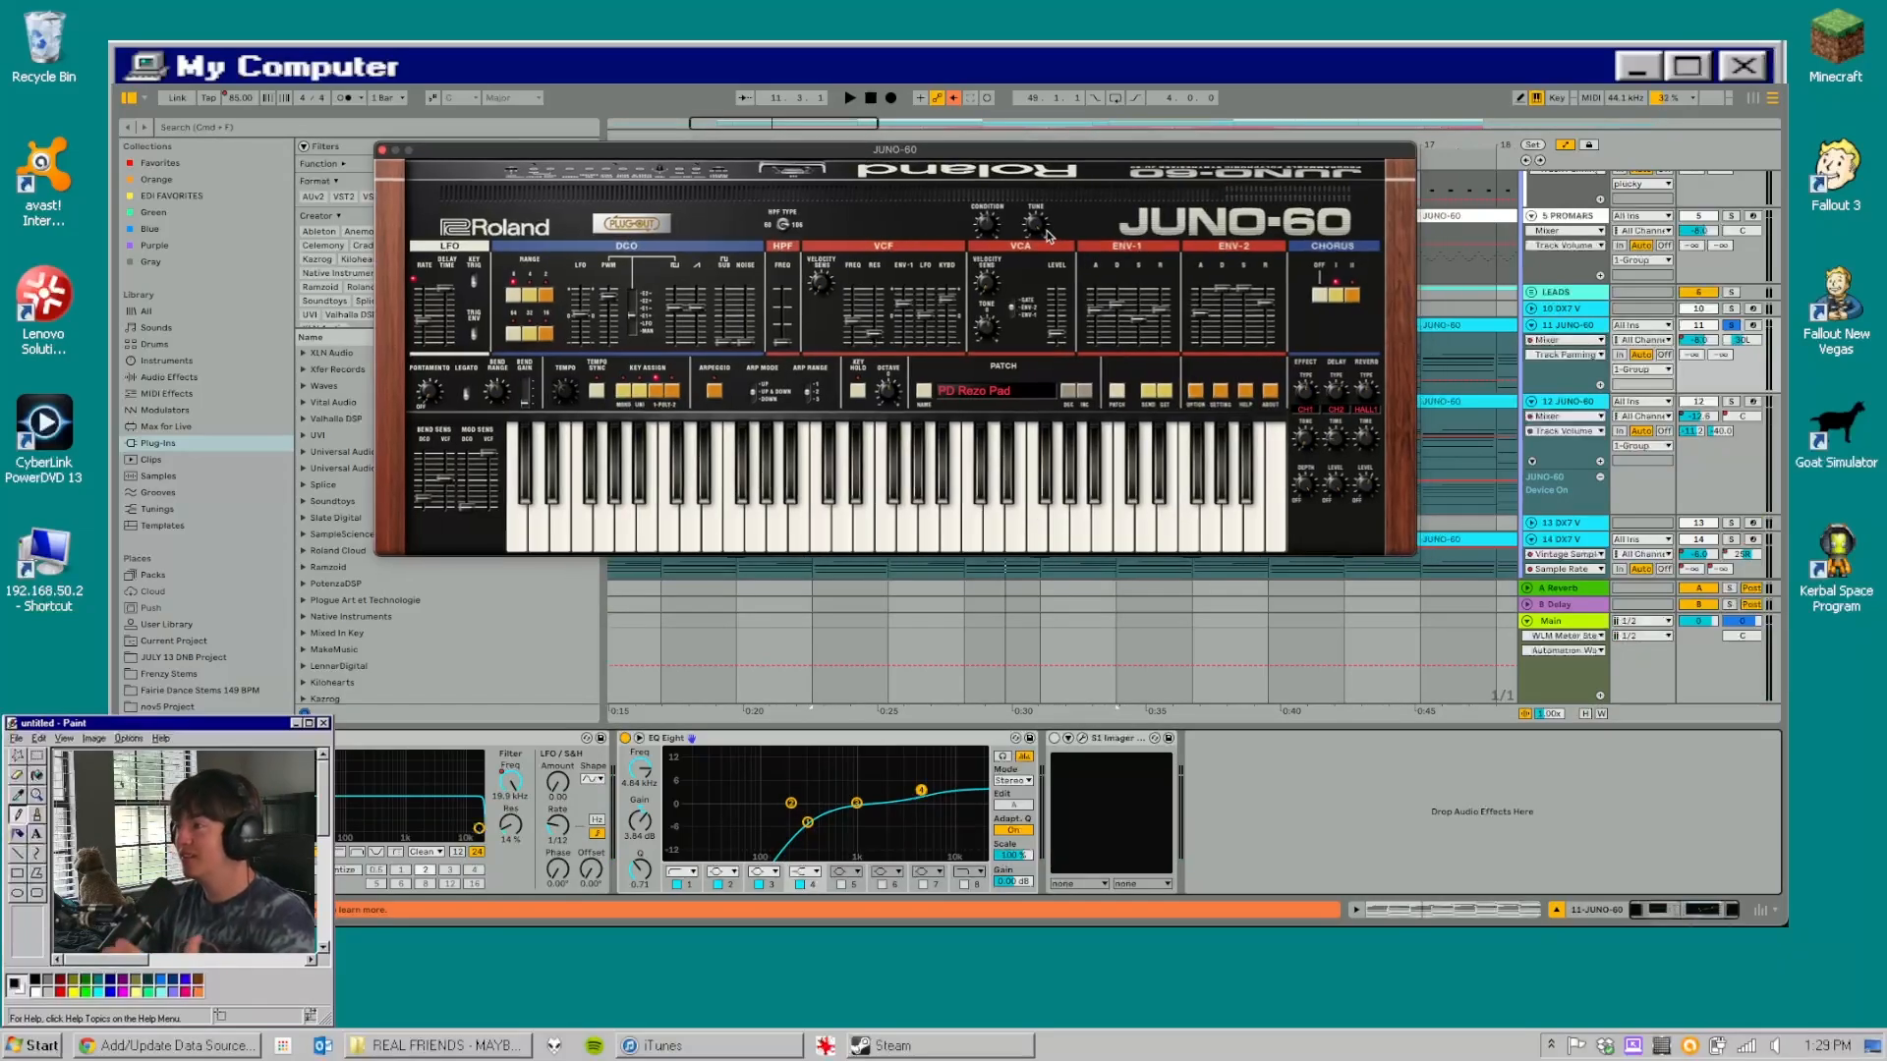
pyautogui.moveTo(1036, 230)
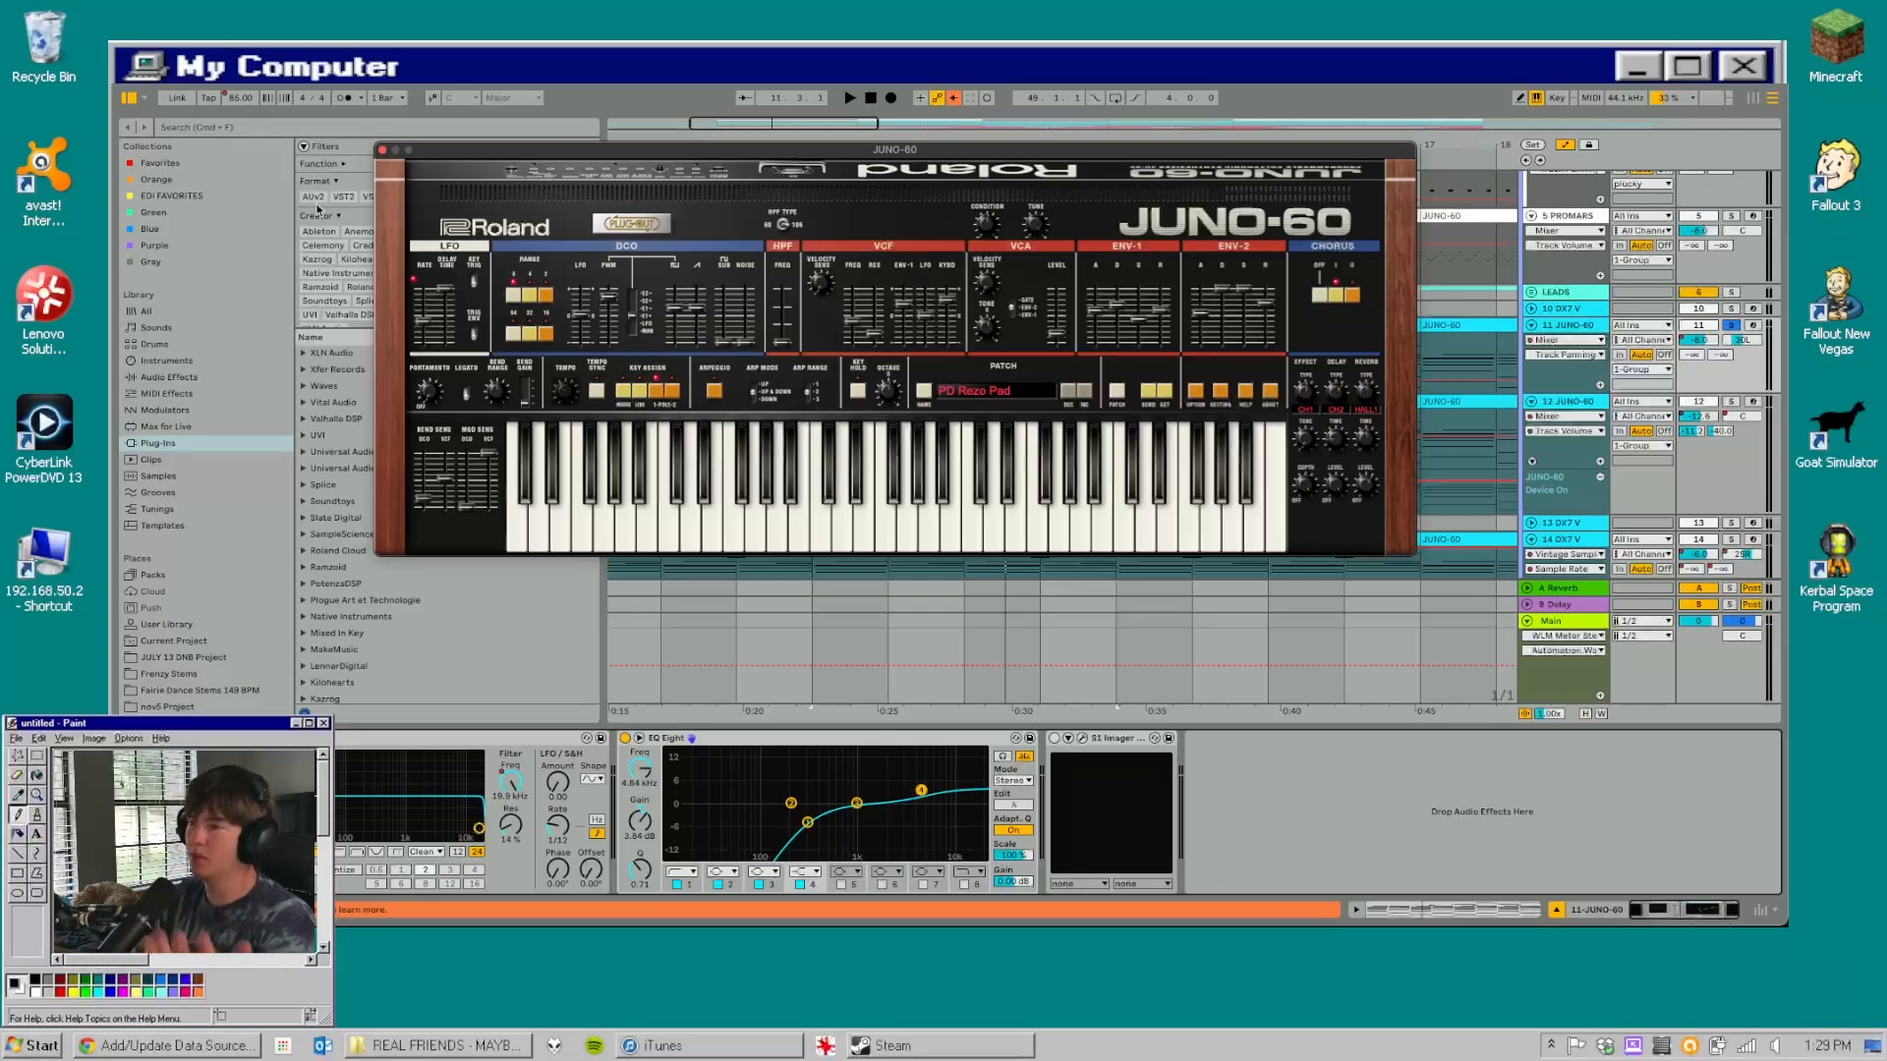
pyautogui.click(383, 150)
# - Search the MIDI effects for "scale" and add the Scale device to the 11 JUNO-60 track
pyautogui.click(154, 344)
pyautogui.click(316, 128)
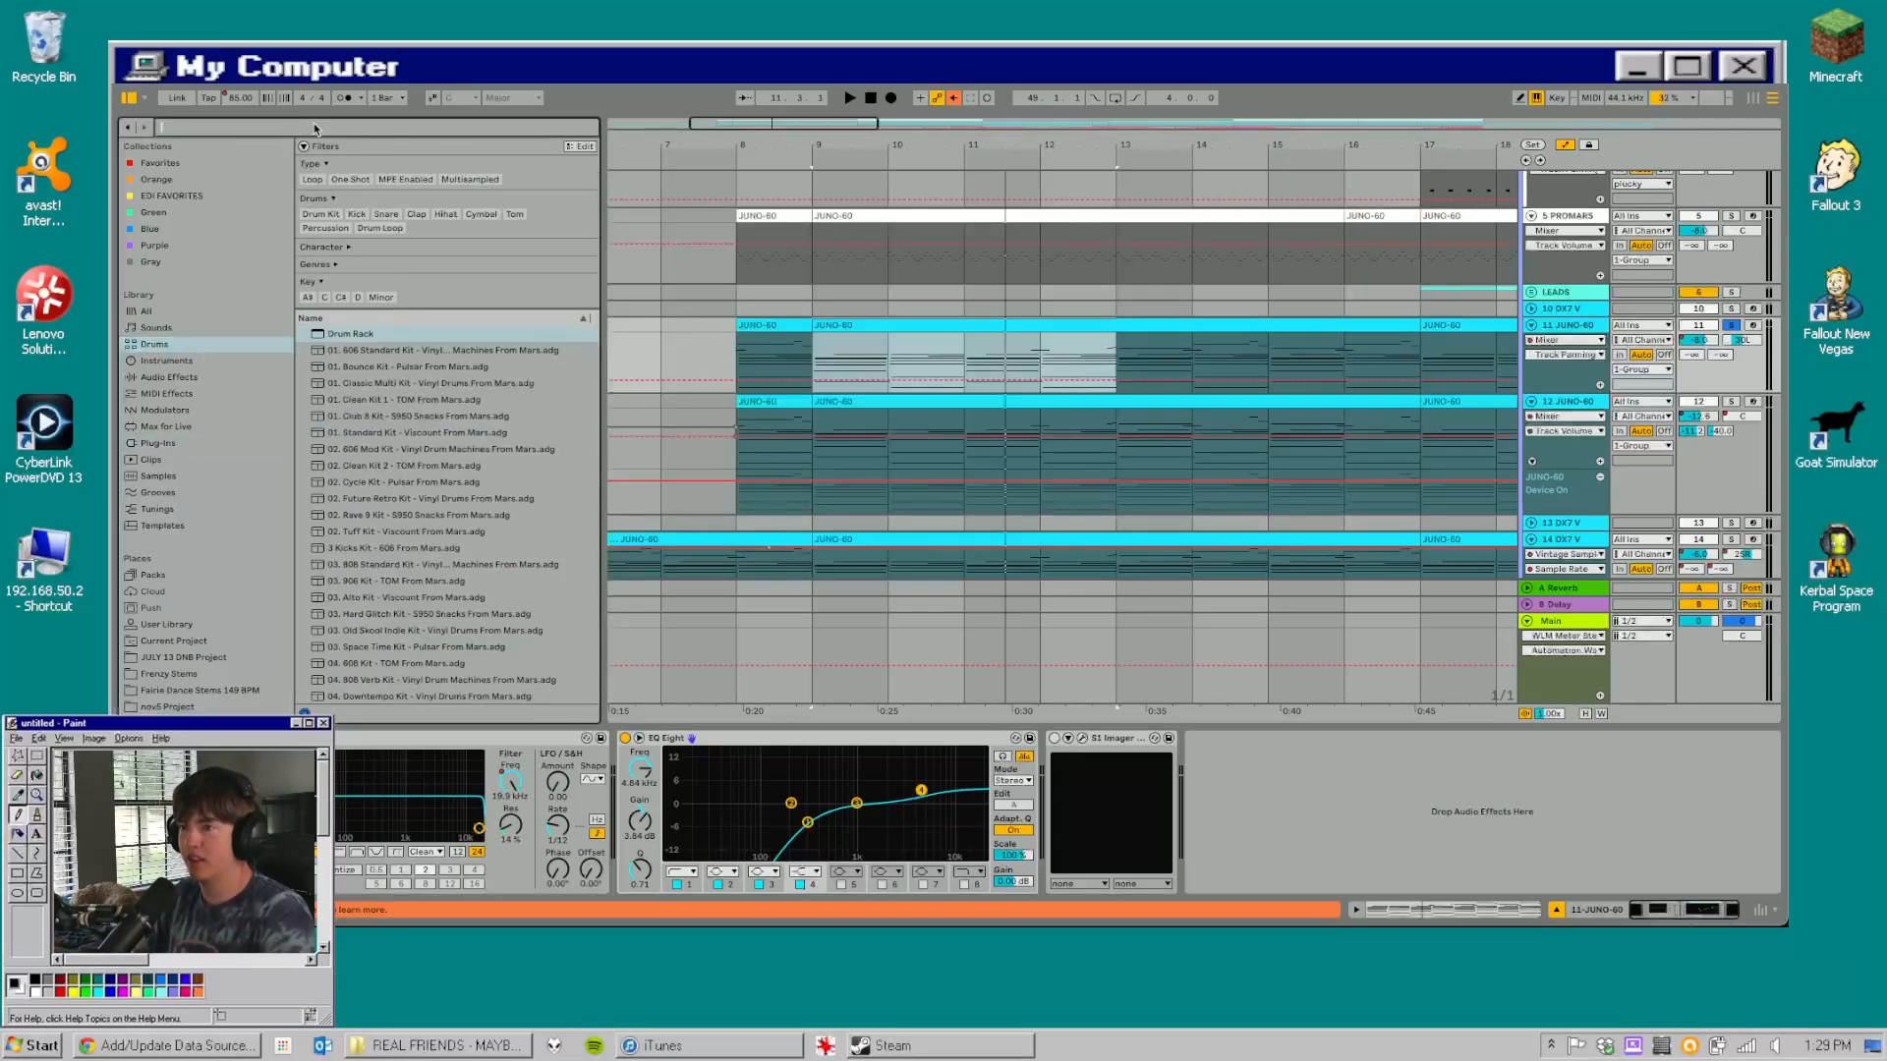
pyautogui.write('scale')
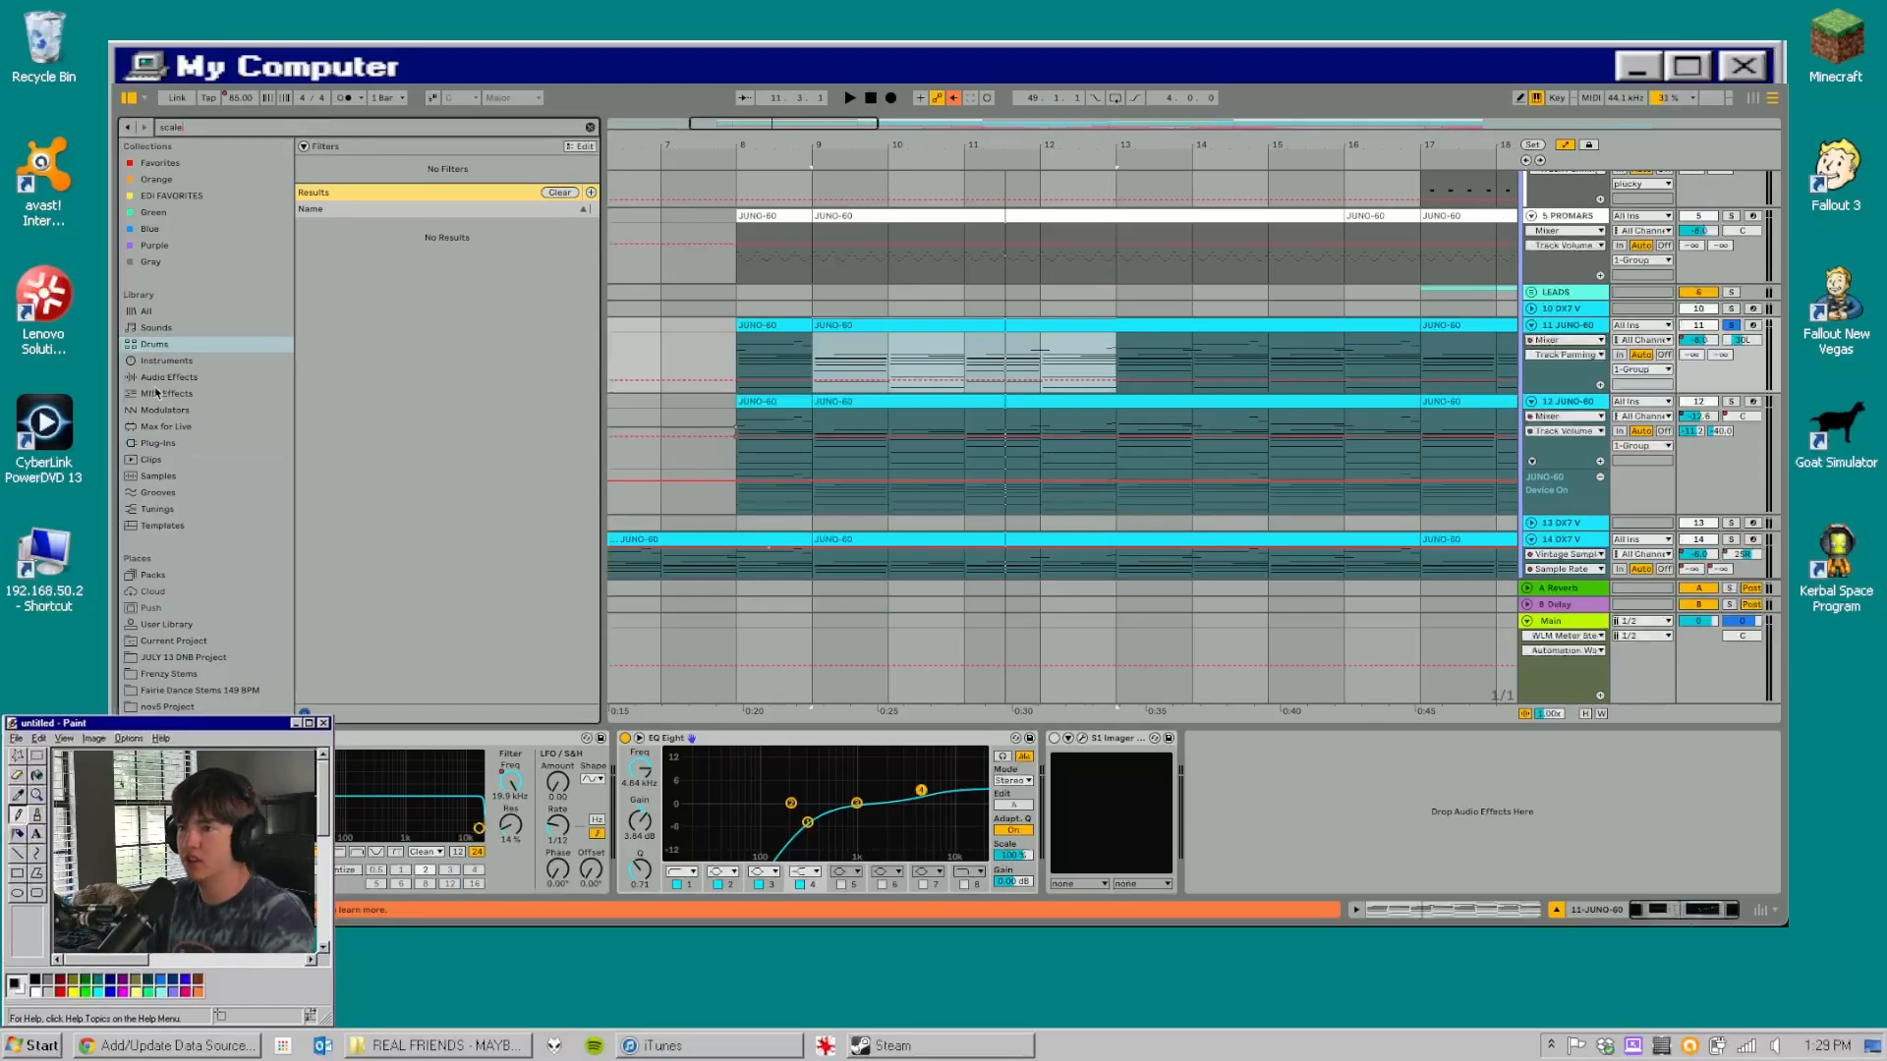
pyautogui.click(157, 393)
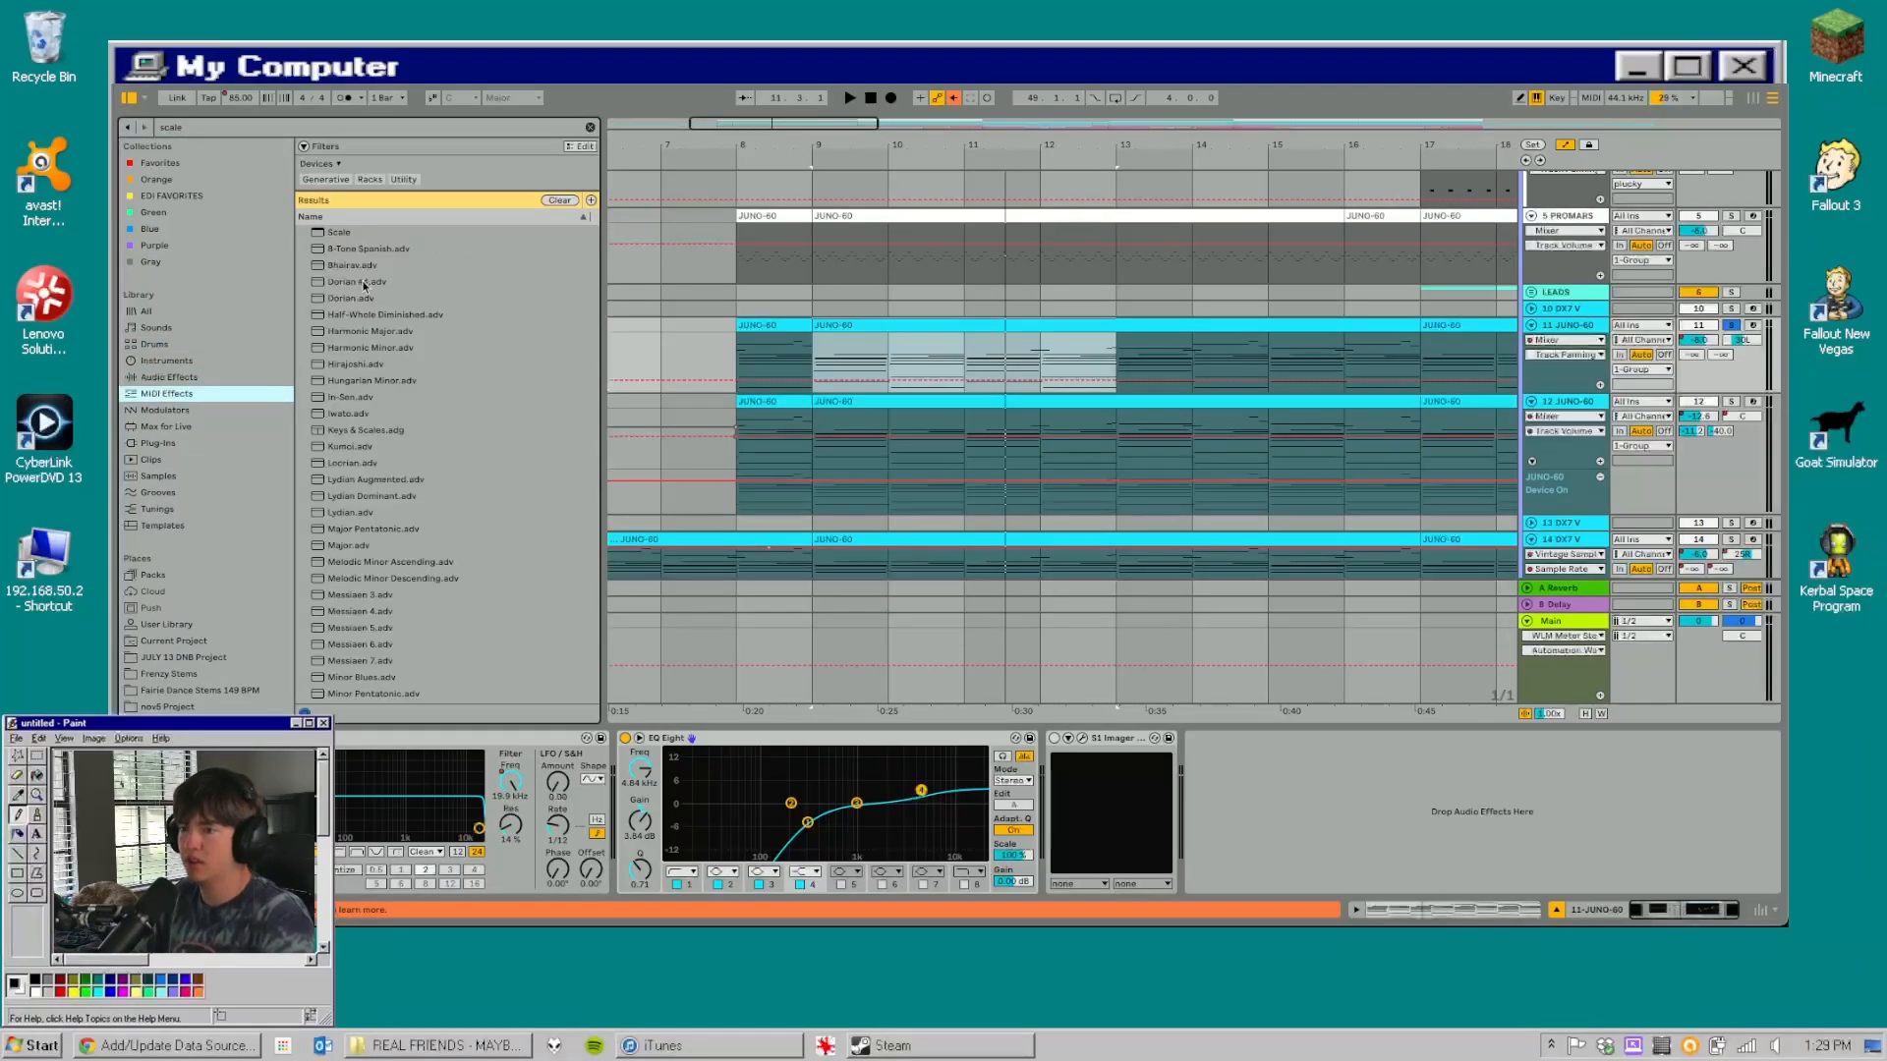
pyautogui.doubleClick(333, 232)
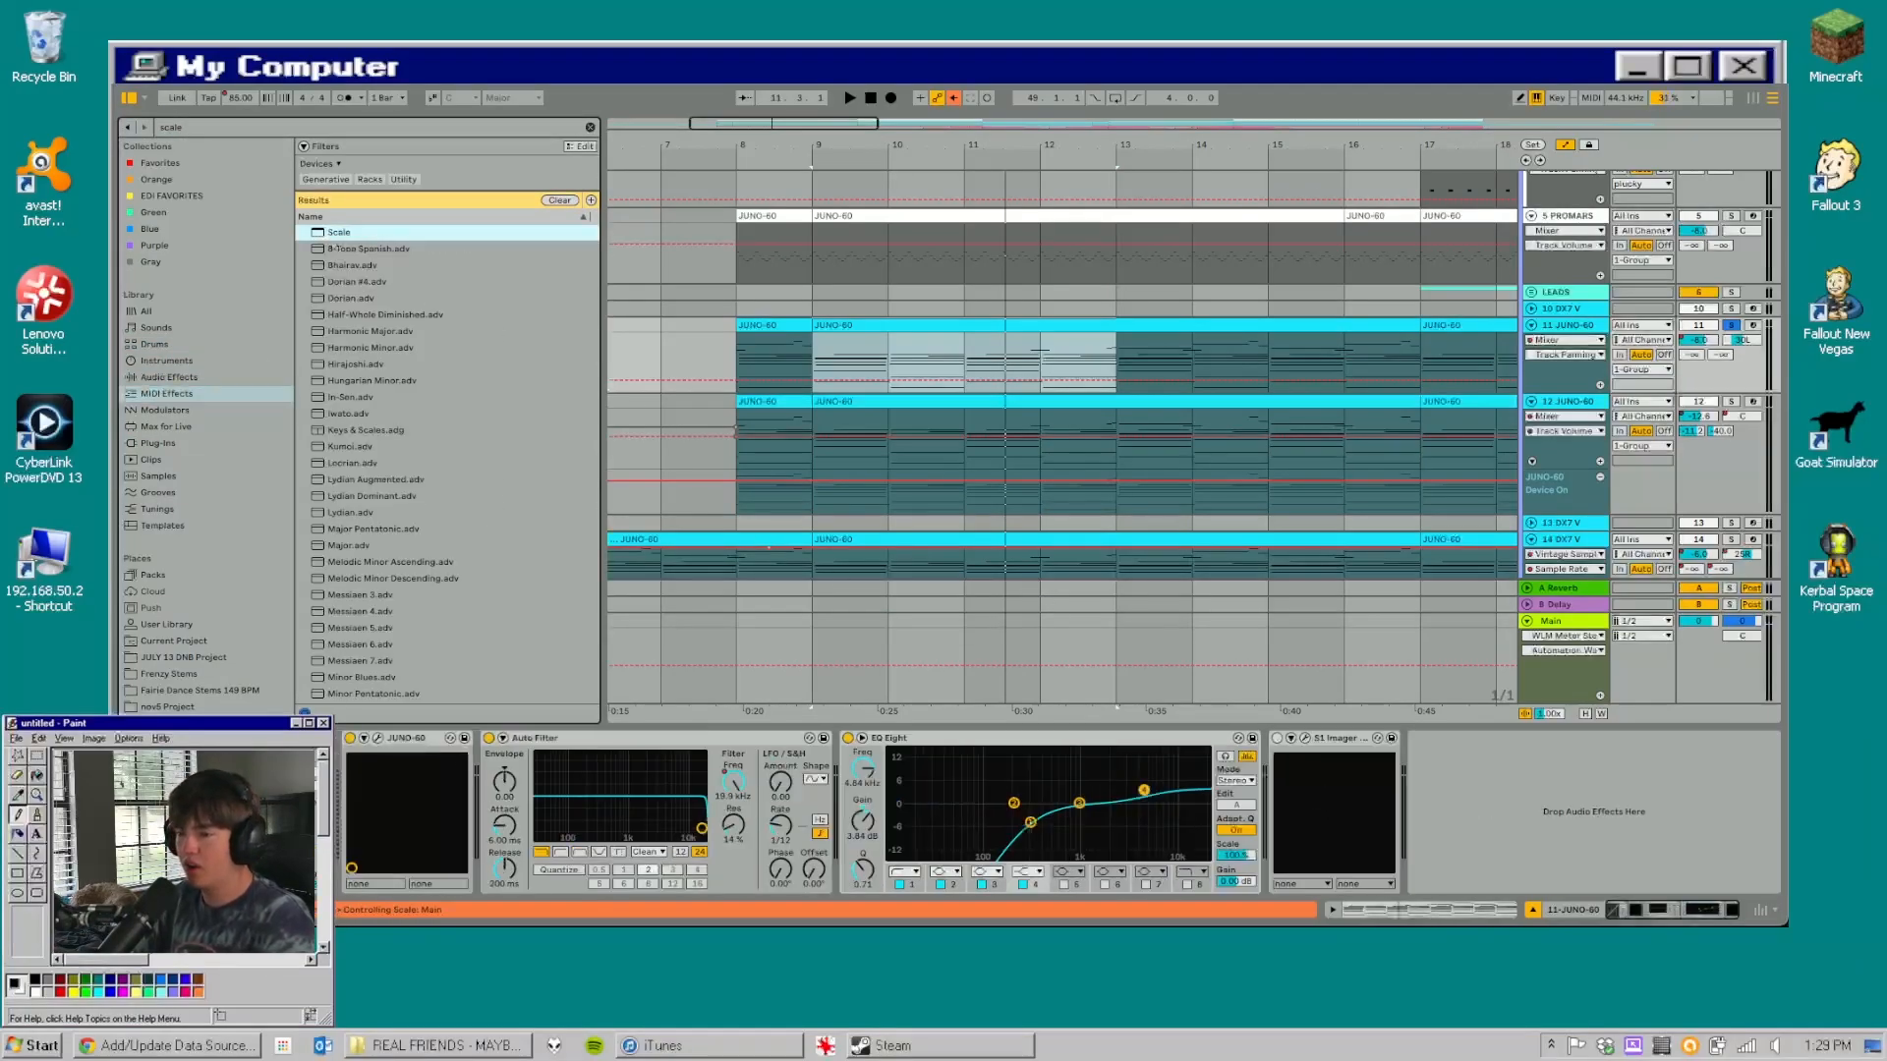
# - Look through the Scale device's base note choices and delete the device from the 11 JUNO-60 track
pyautogui.click(295, 774)
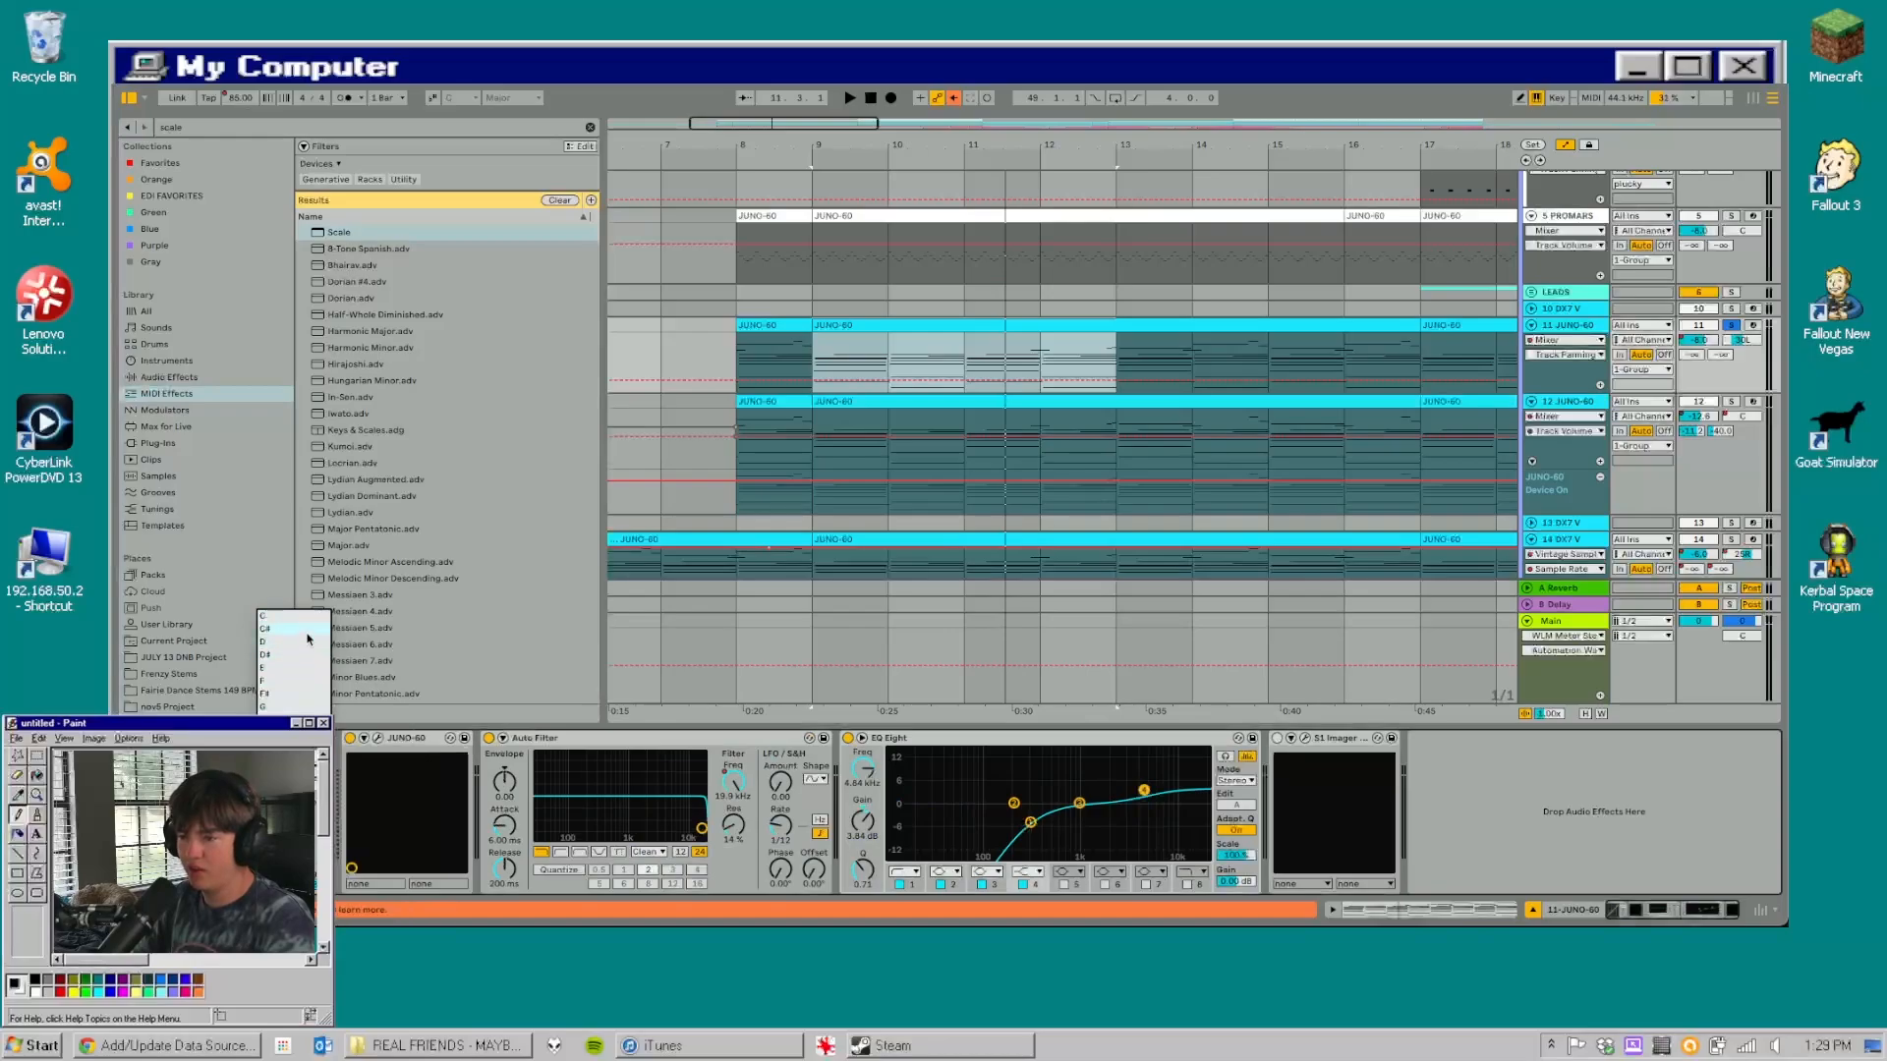
pyautogui.click(285, 737)
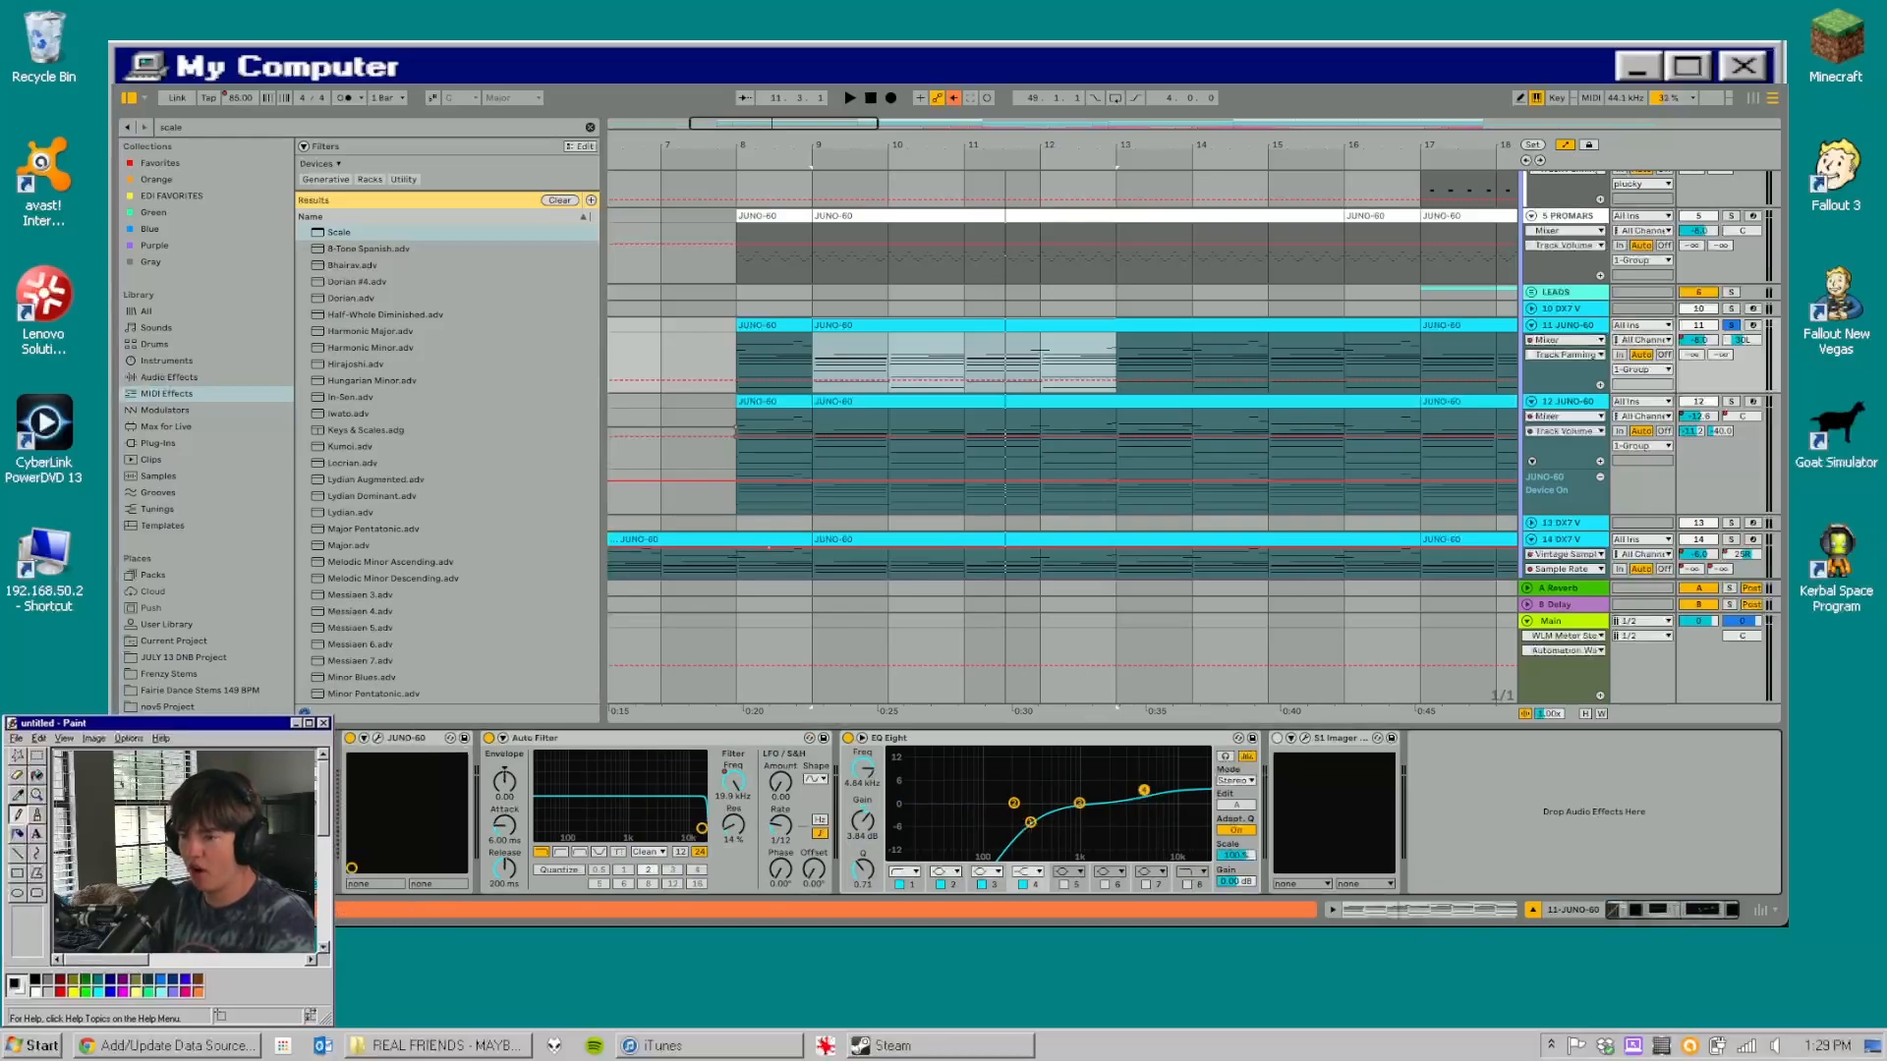
pyautogui.press('Delete')
pyautogui.click(1398, 759)
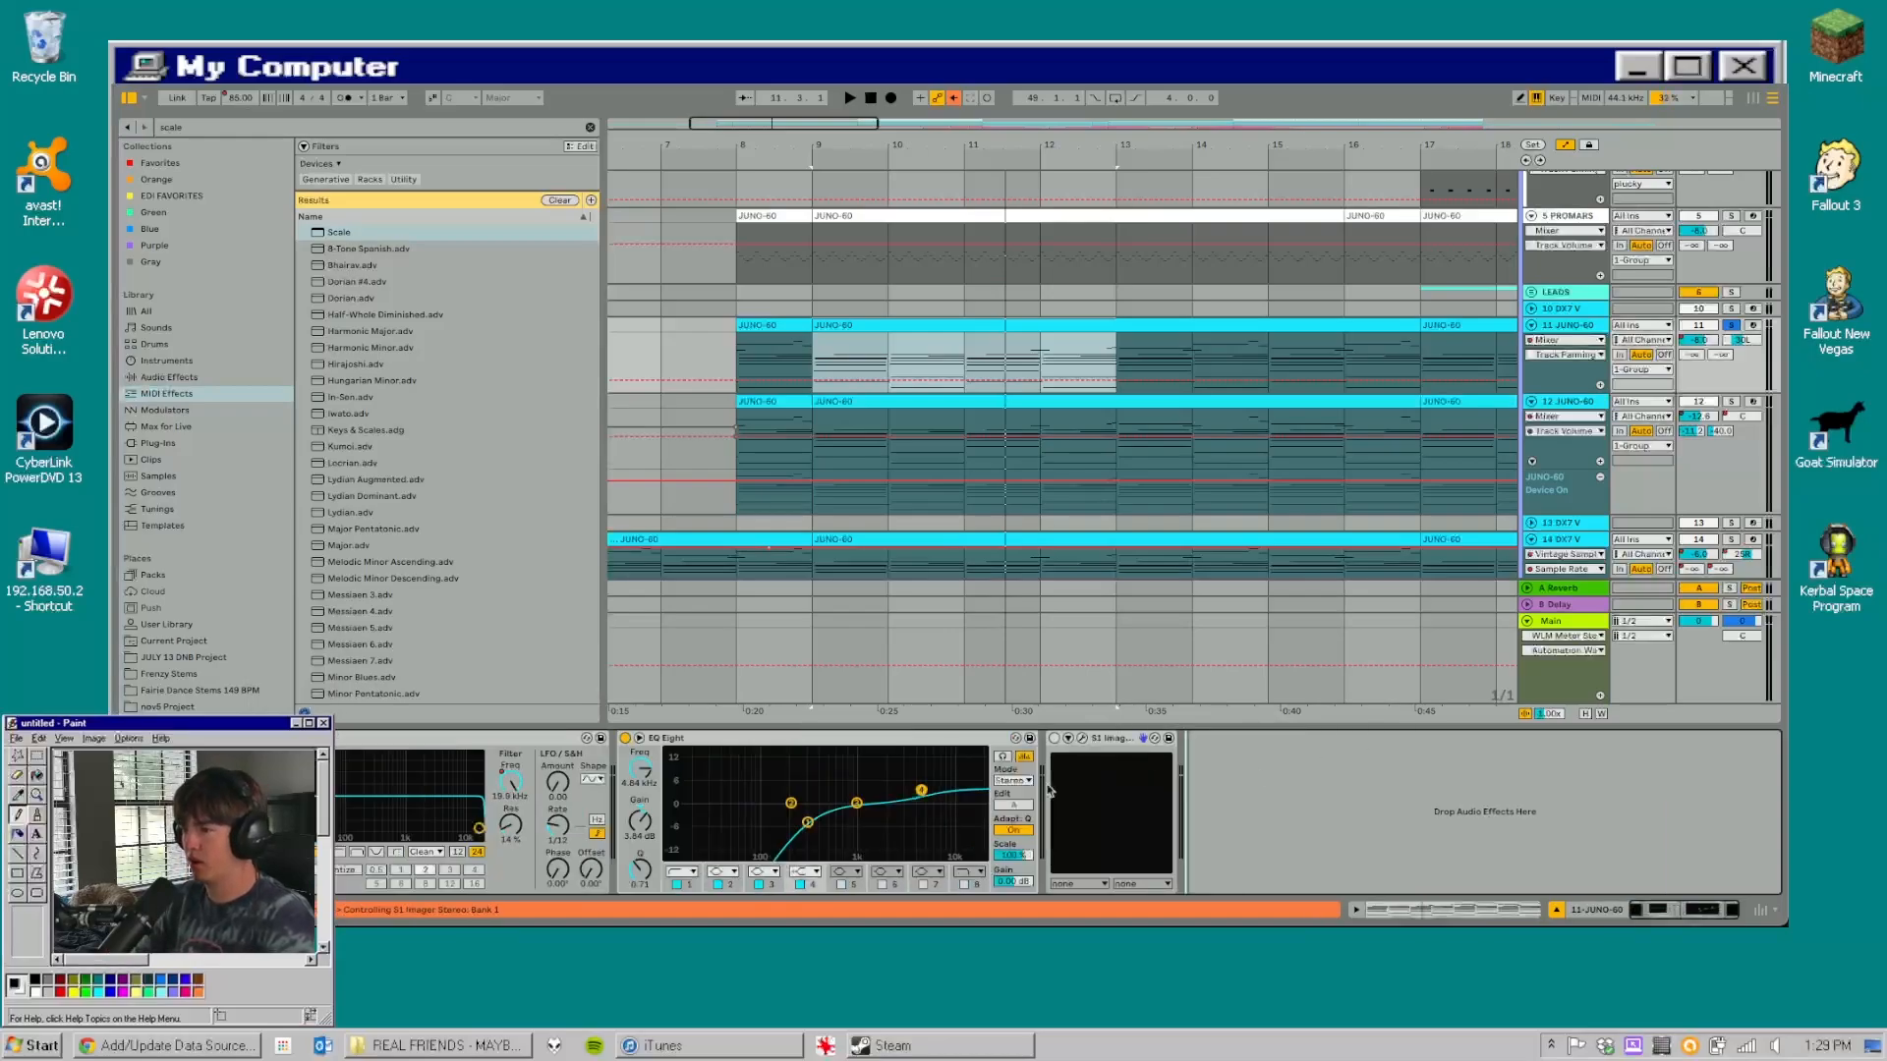
# - Reopen the 11 JUNO-60 track's synth, check its master tuning value, and close the window
pyautogui.click(155, 738)
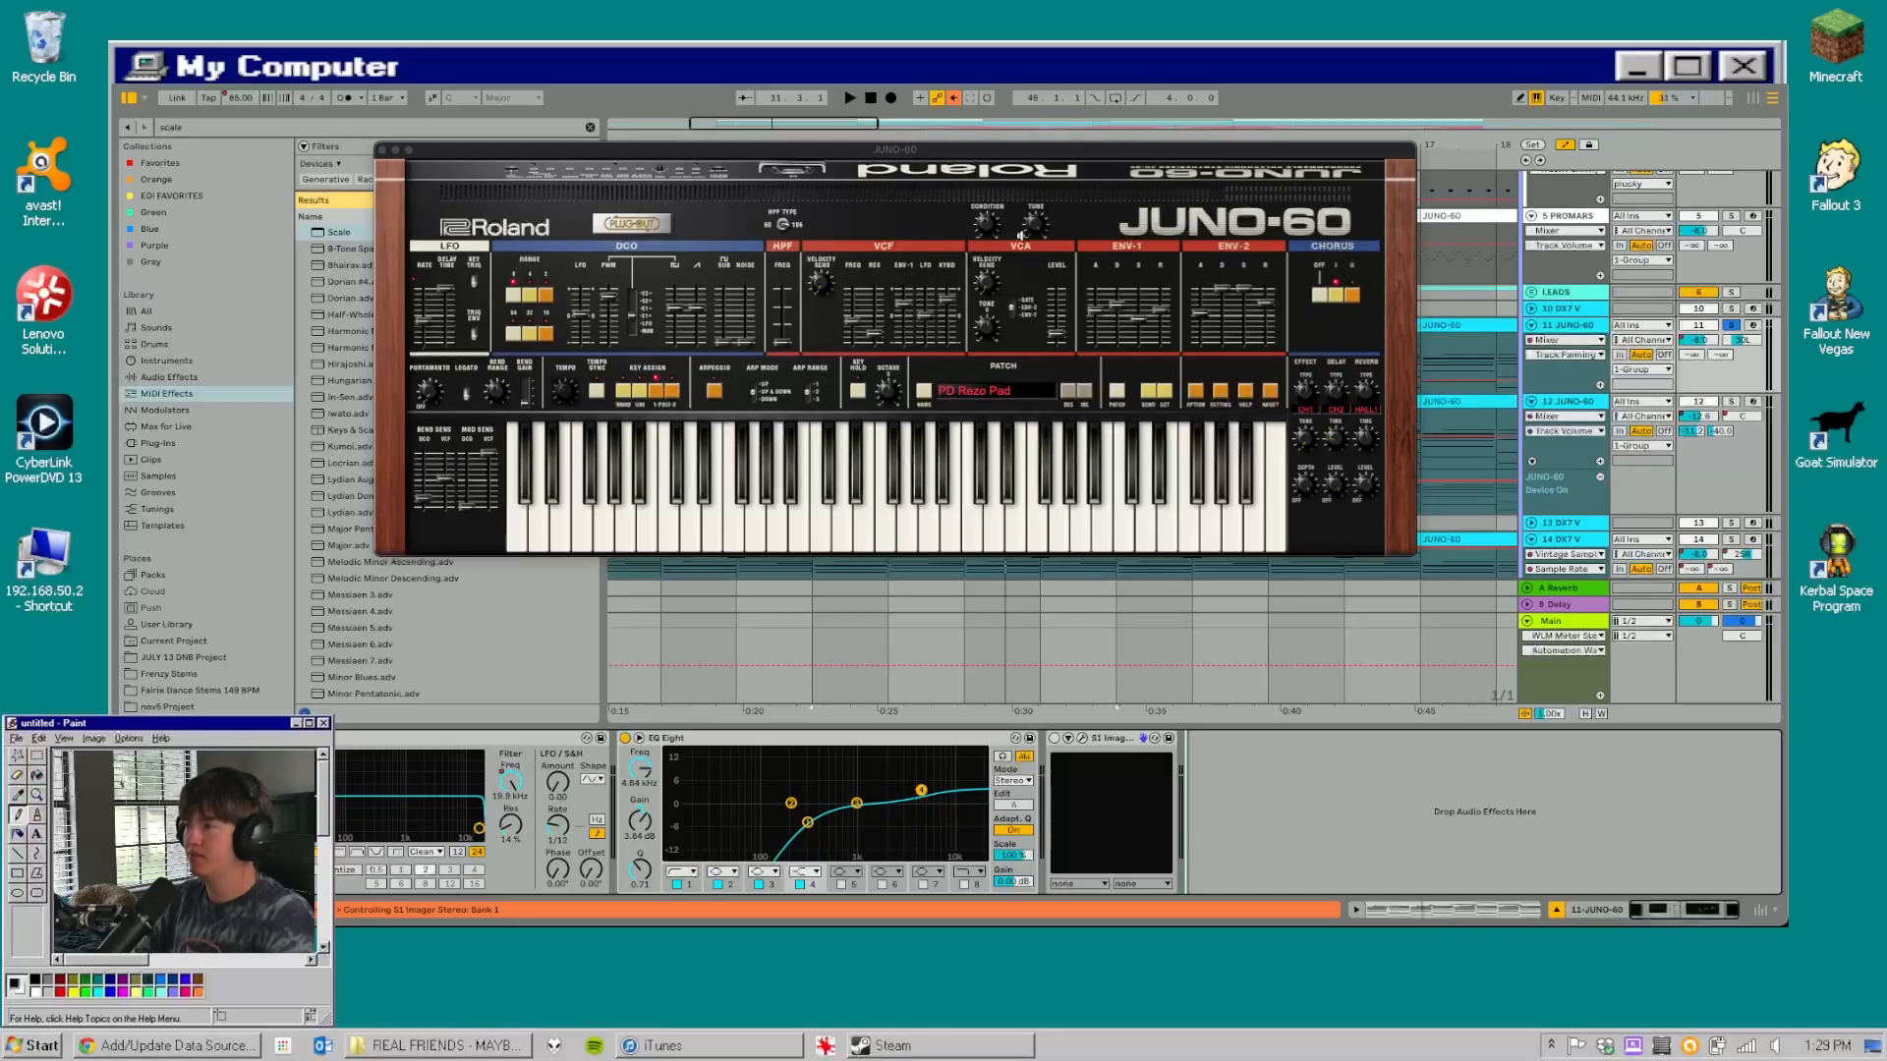
pyautogui.click(1036, 228)
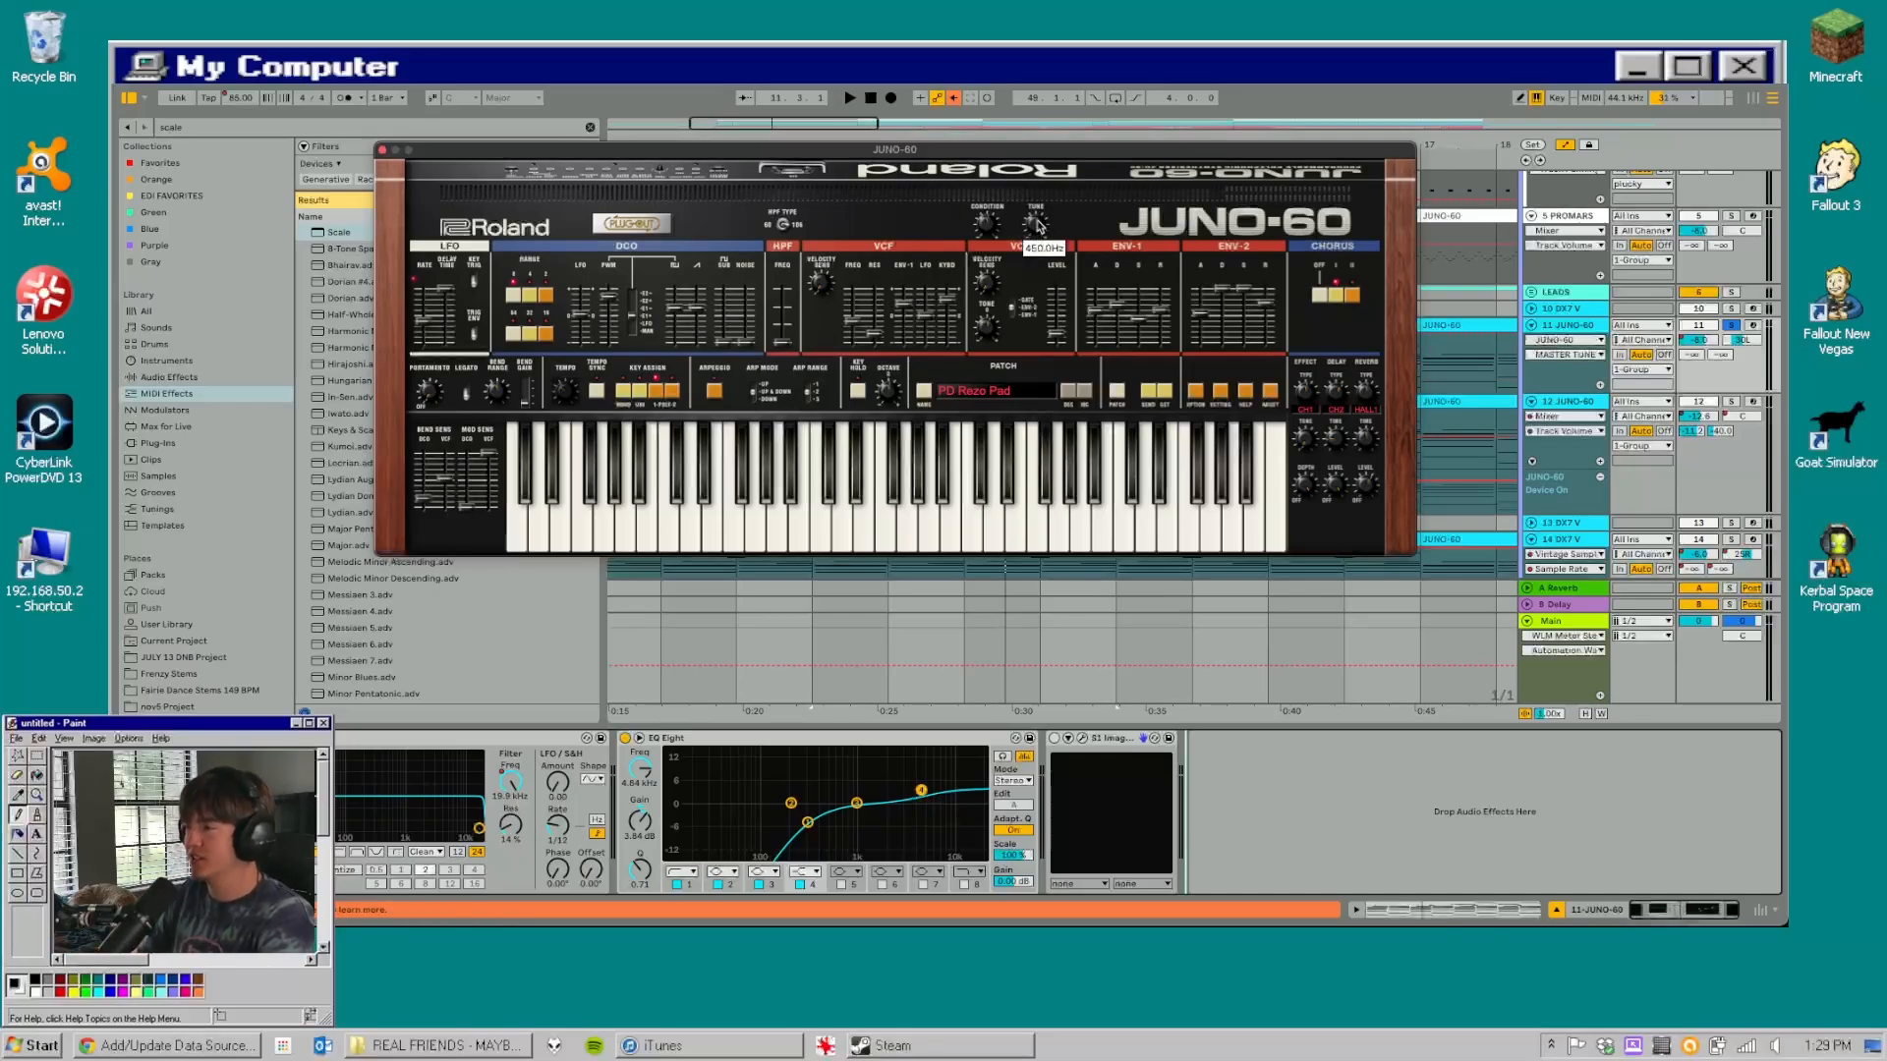
pyautogui.click(382, 149)
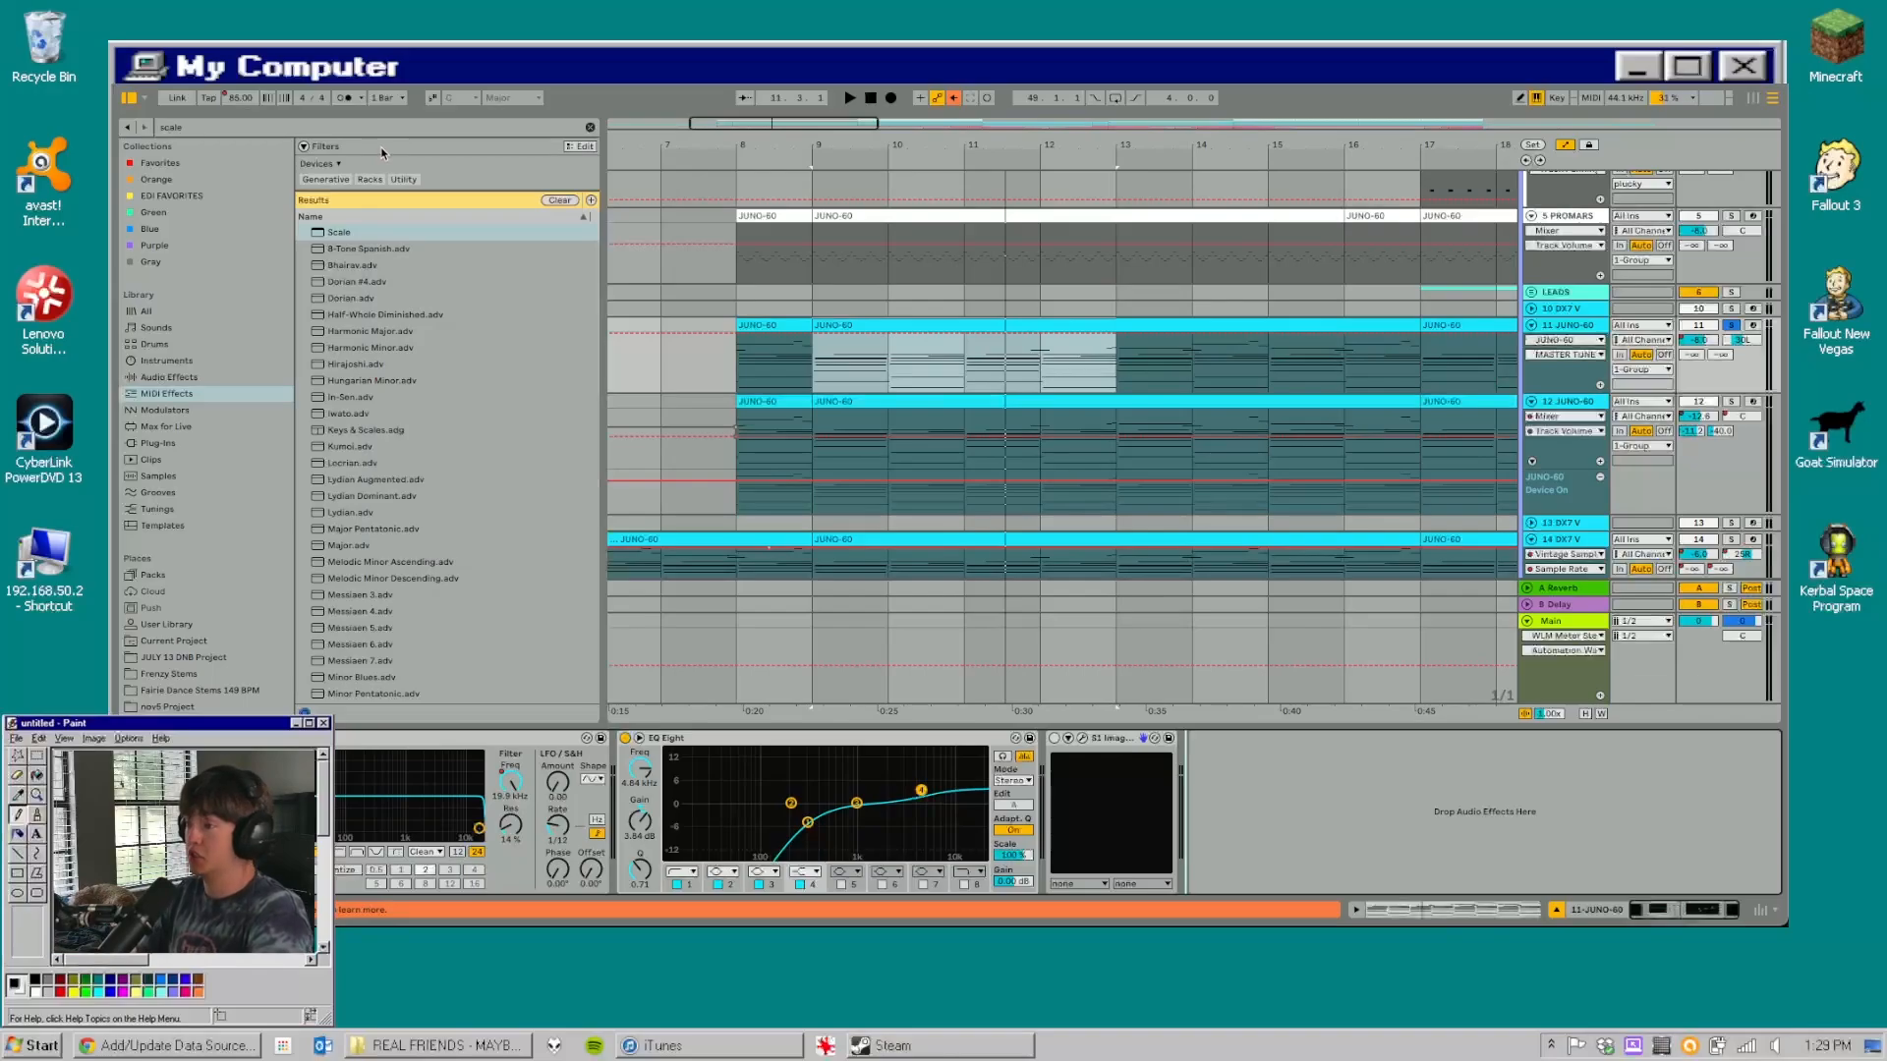
# - Highlight bars 9 to 12 on the LEADS group, and select bars 9 to 16 on the 11 JUNO-60 track
pyautogui.moveTo(813, 301); pyautogui.dragTo(1104, 305)
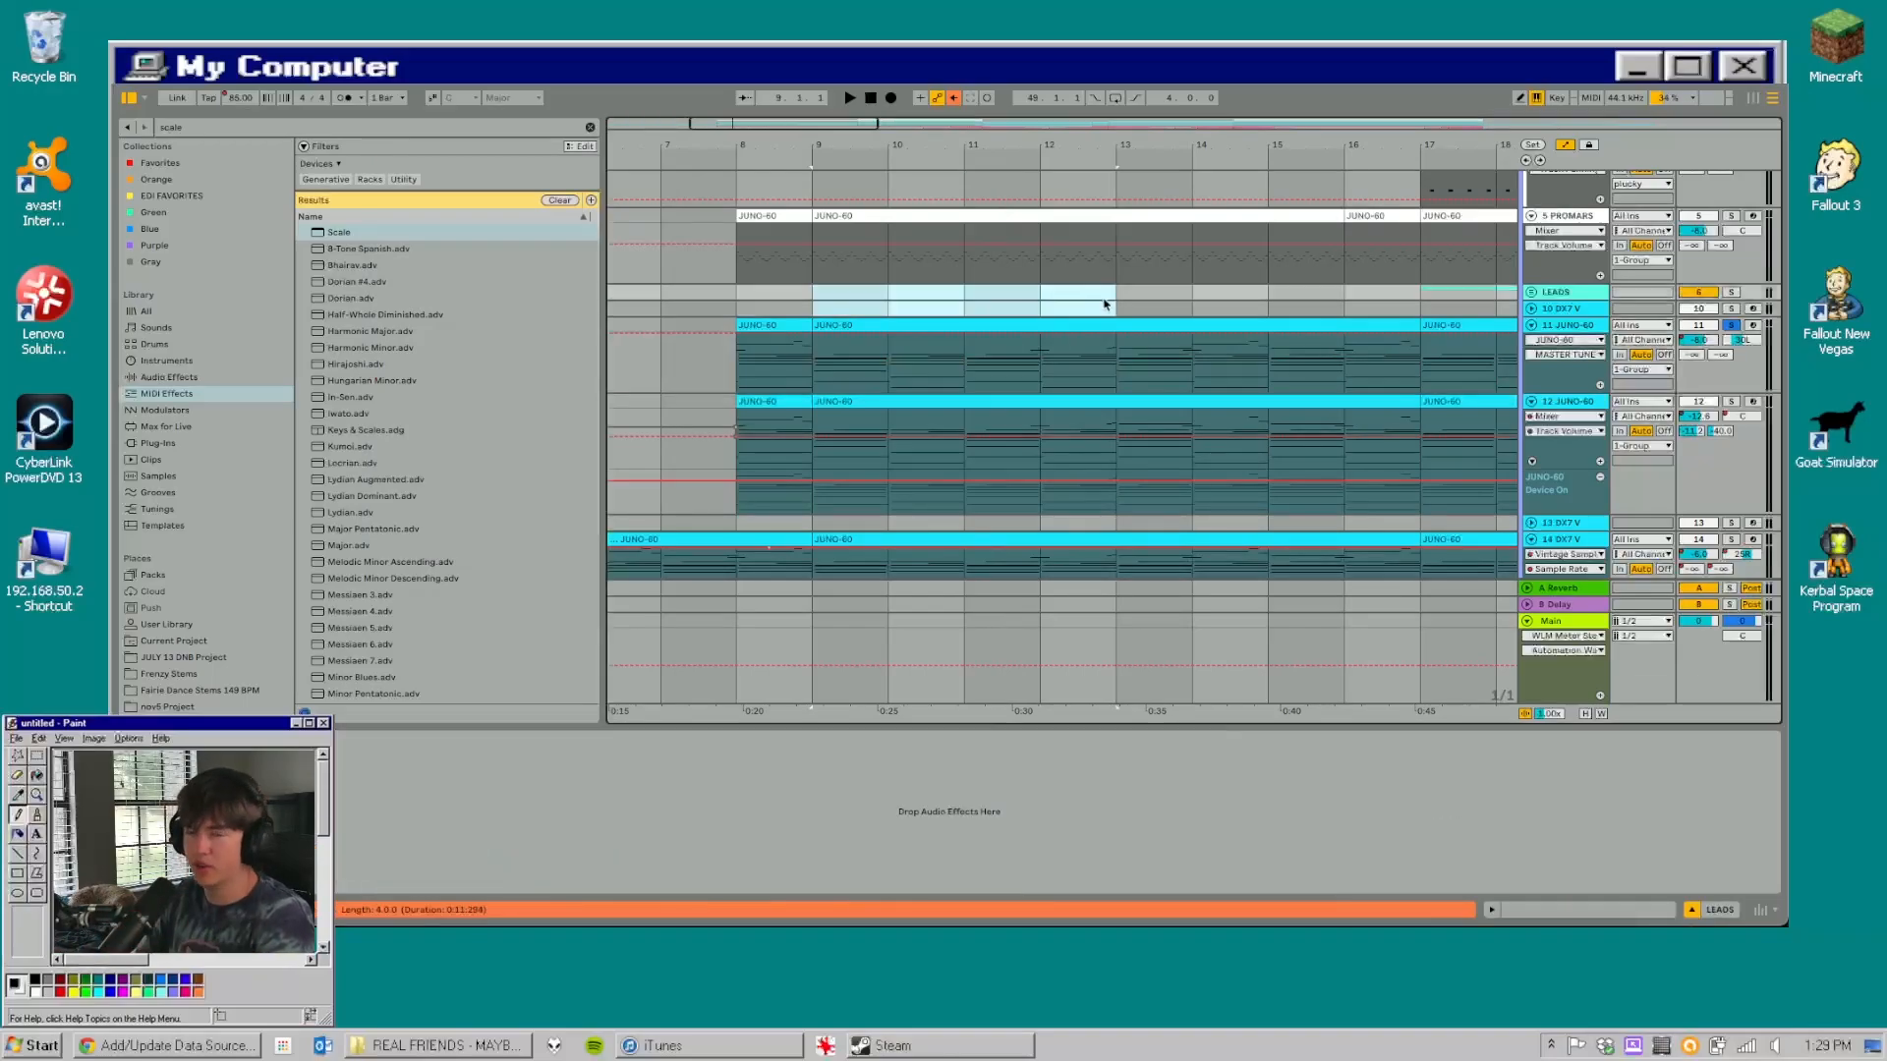
pyautogui.click(1132, 373)
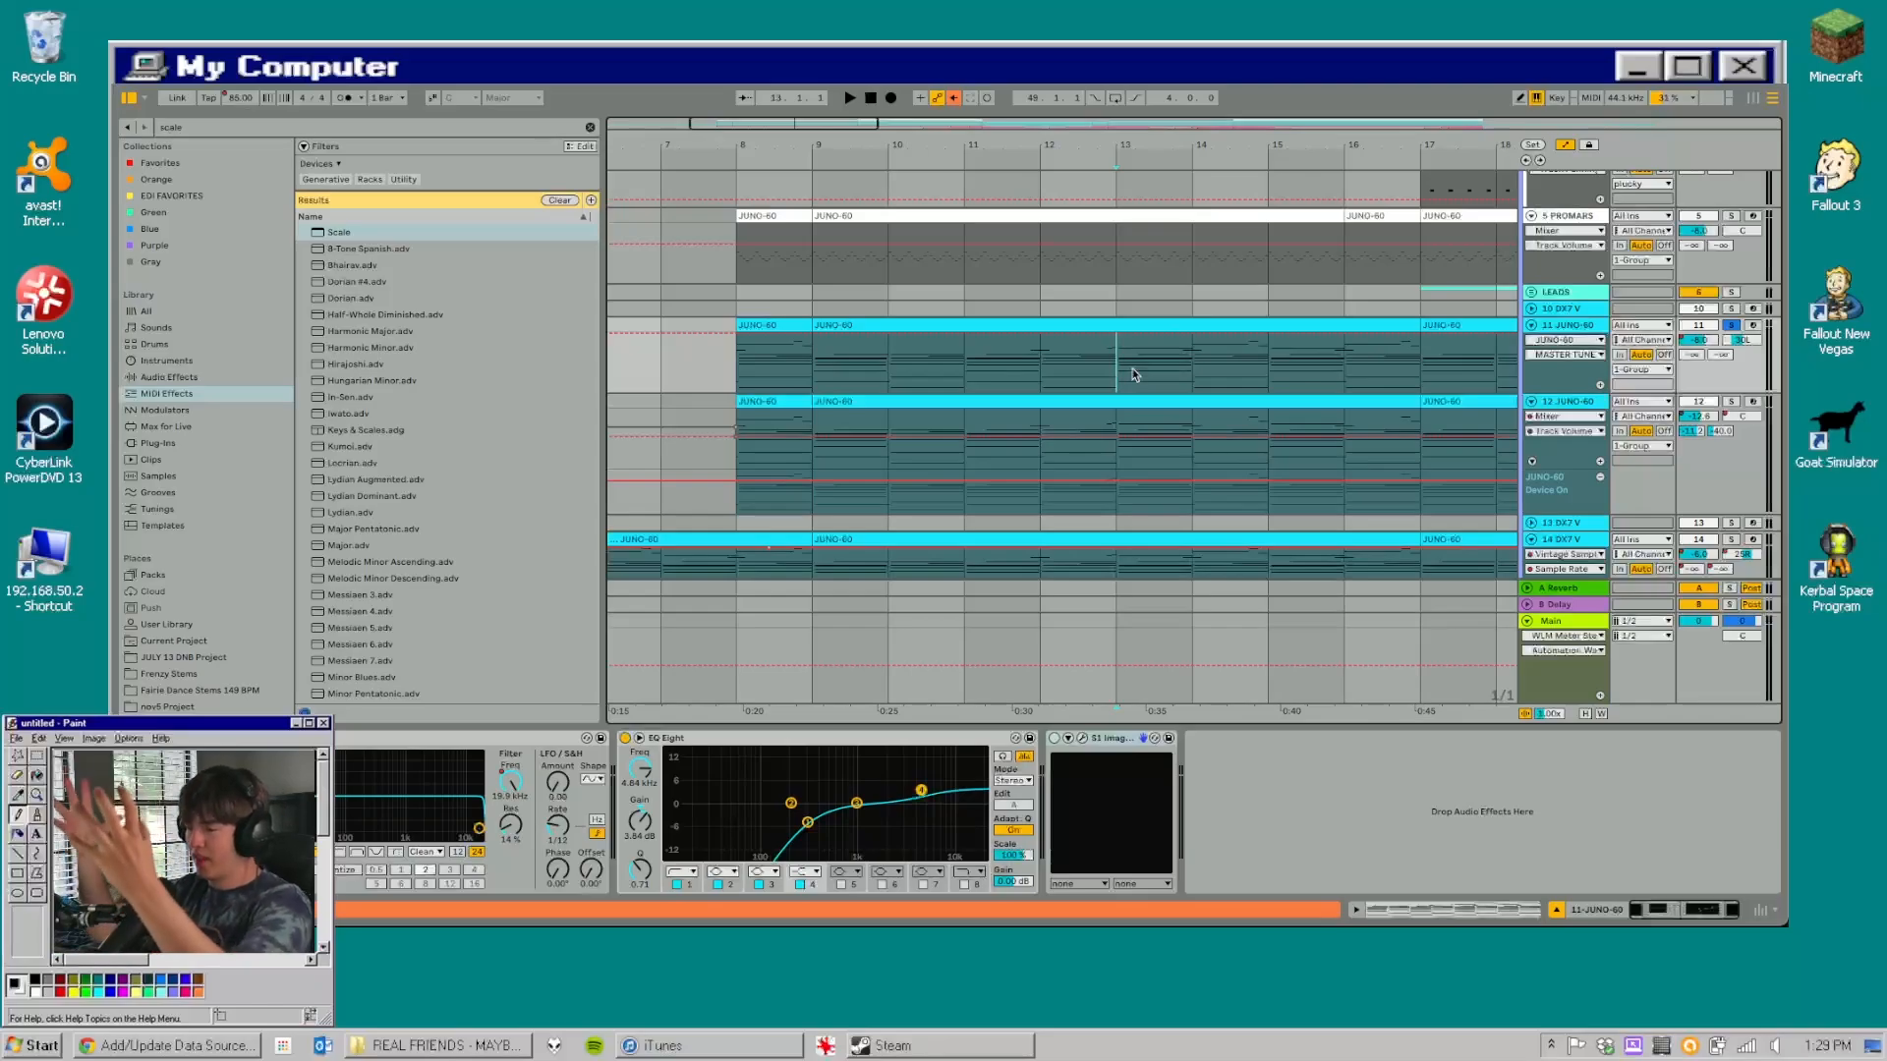
pyautogui.click(842, 384)
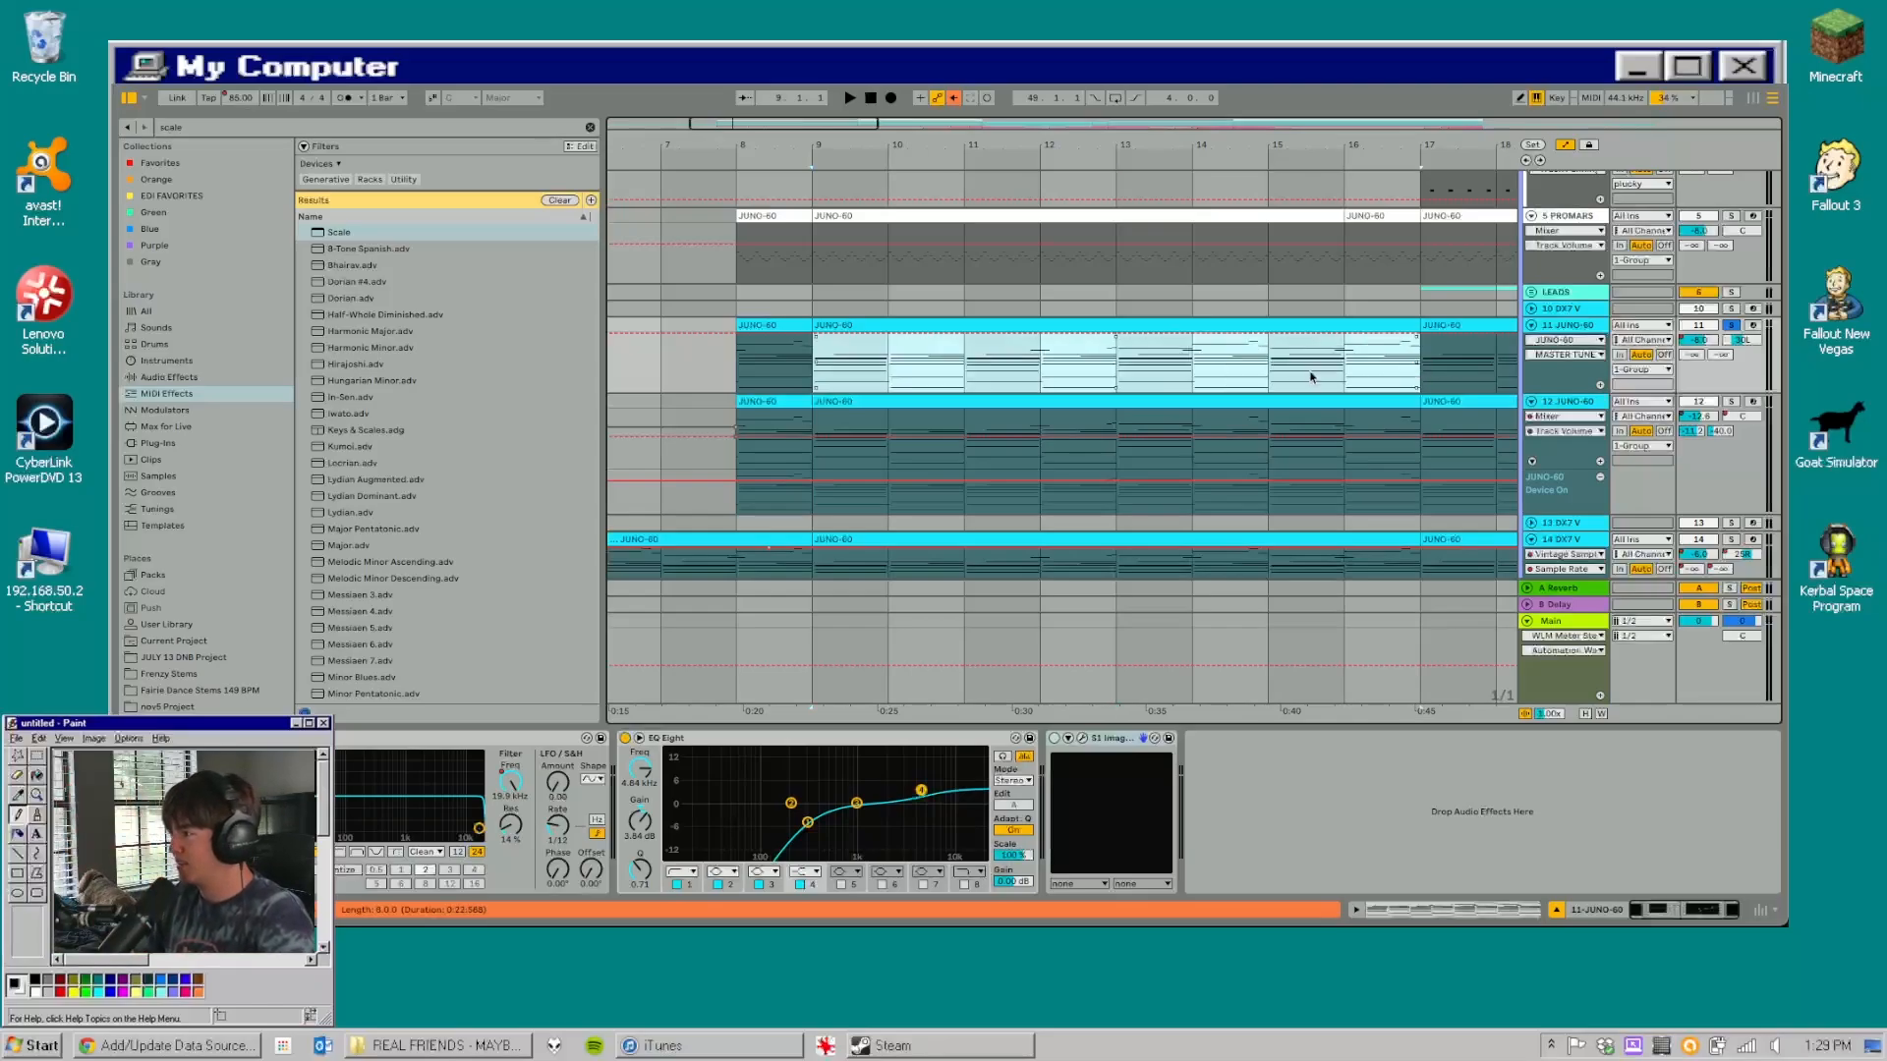
# - Solo only the 12 JUNO-60 track and play it from bar 9
pyautogui.scroll(-1, 1721, 350)
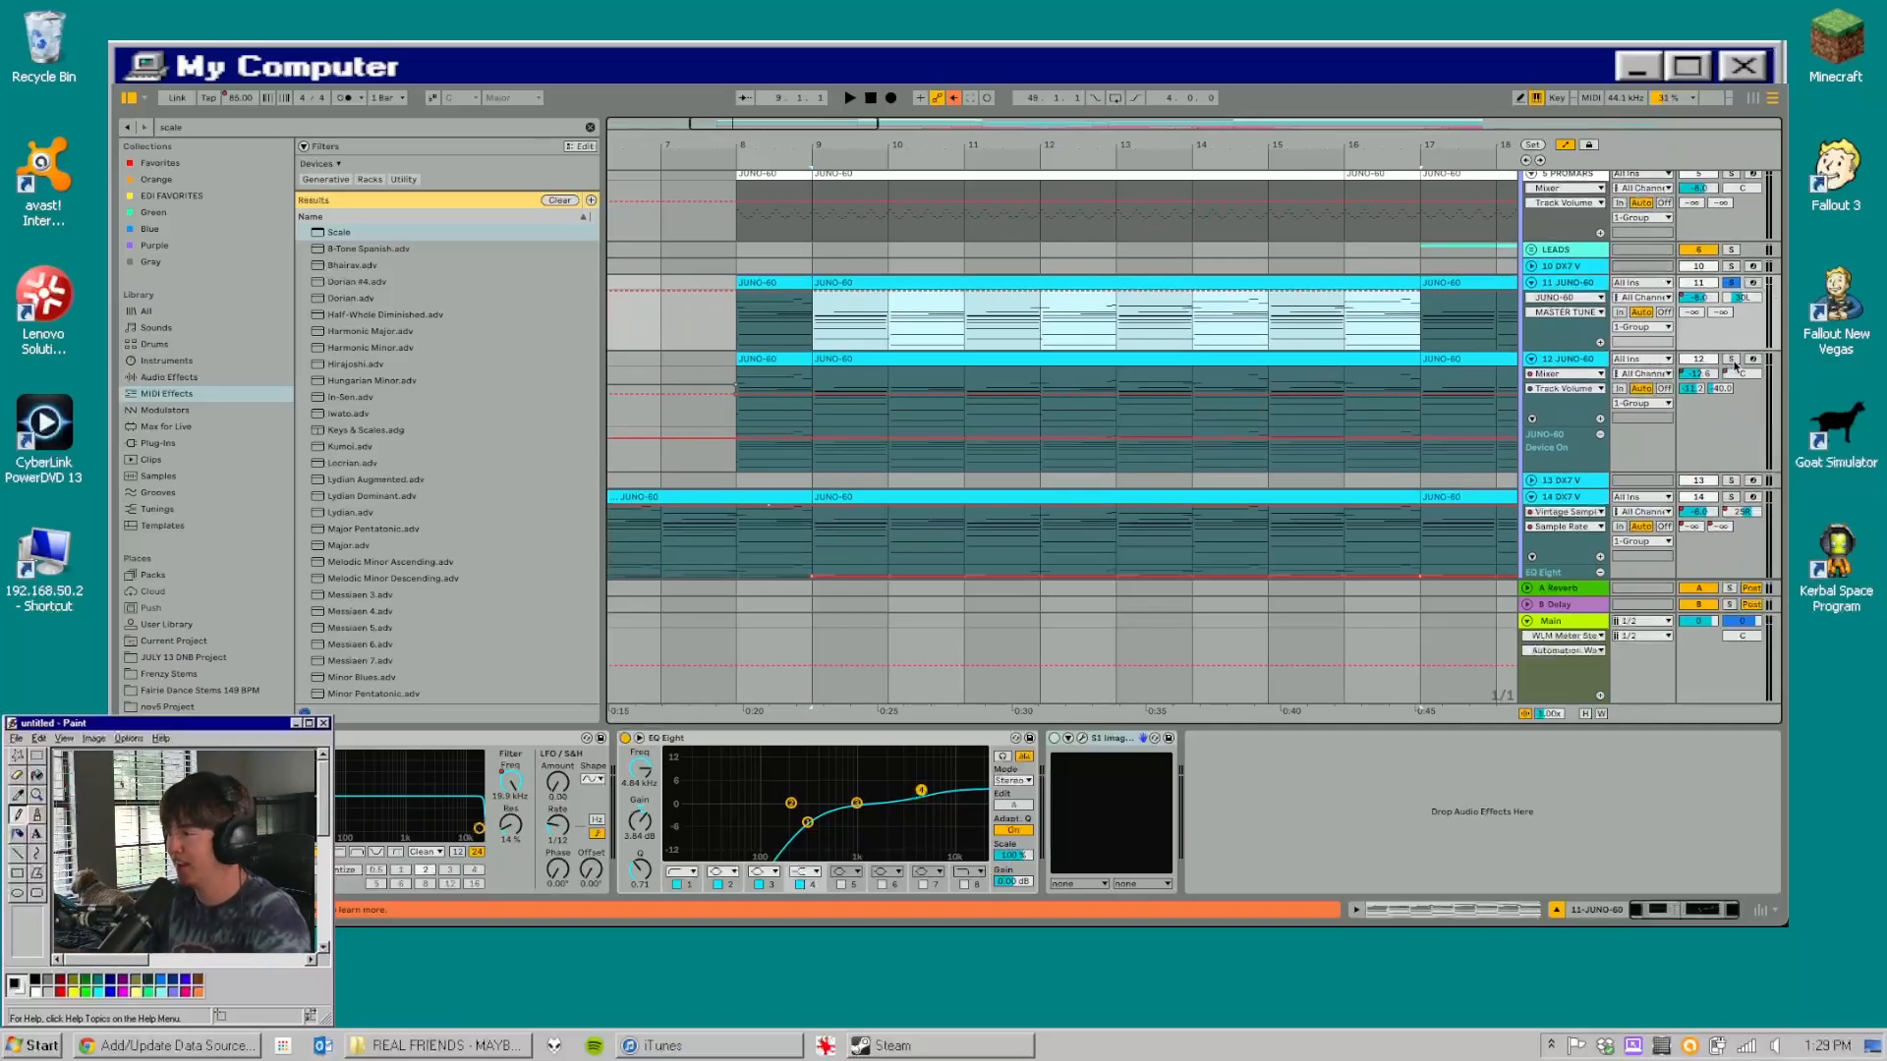
pyautogui.click(1734, 366)
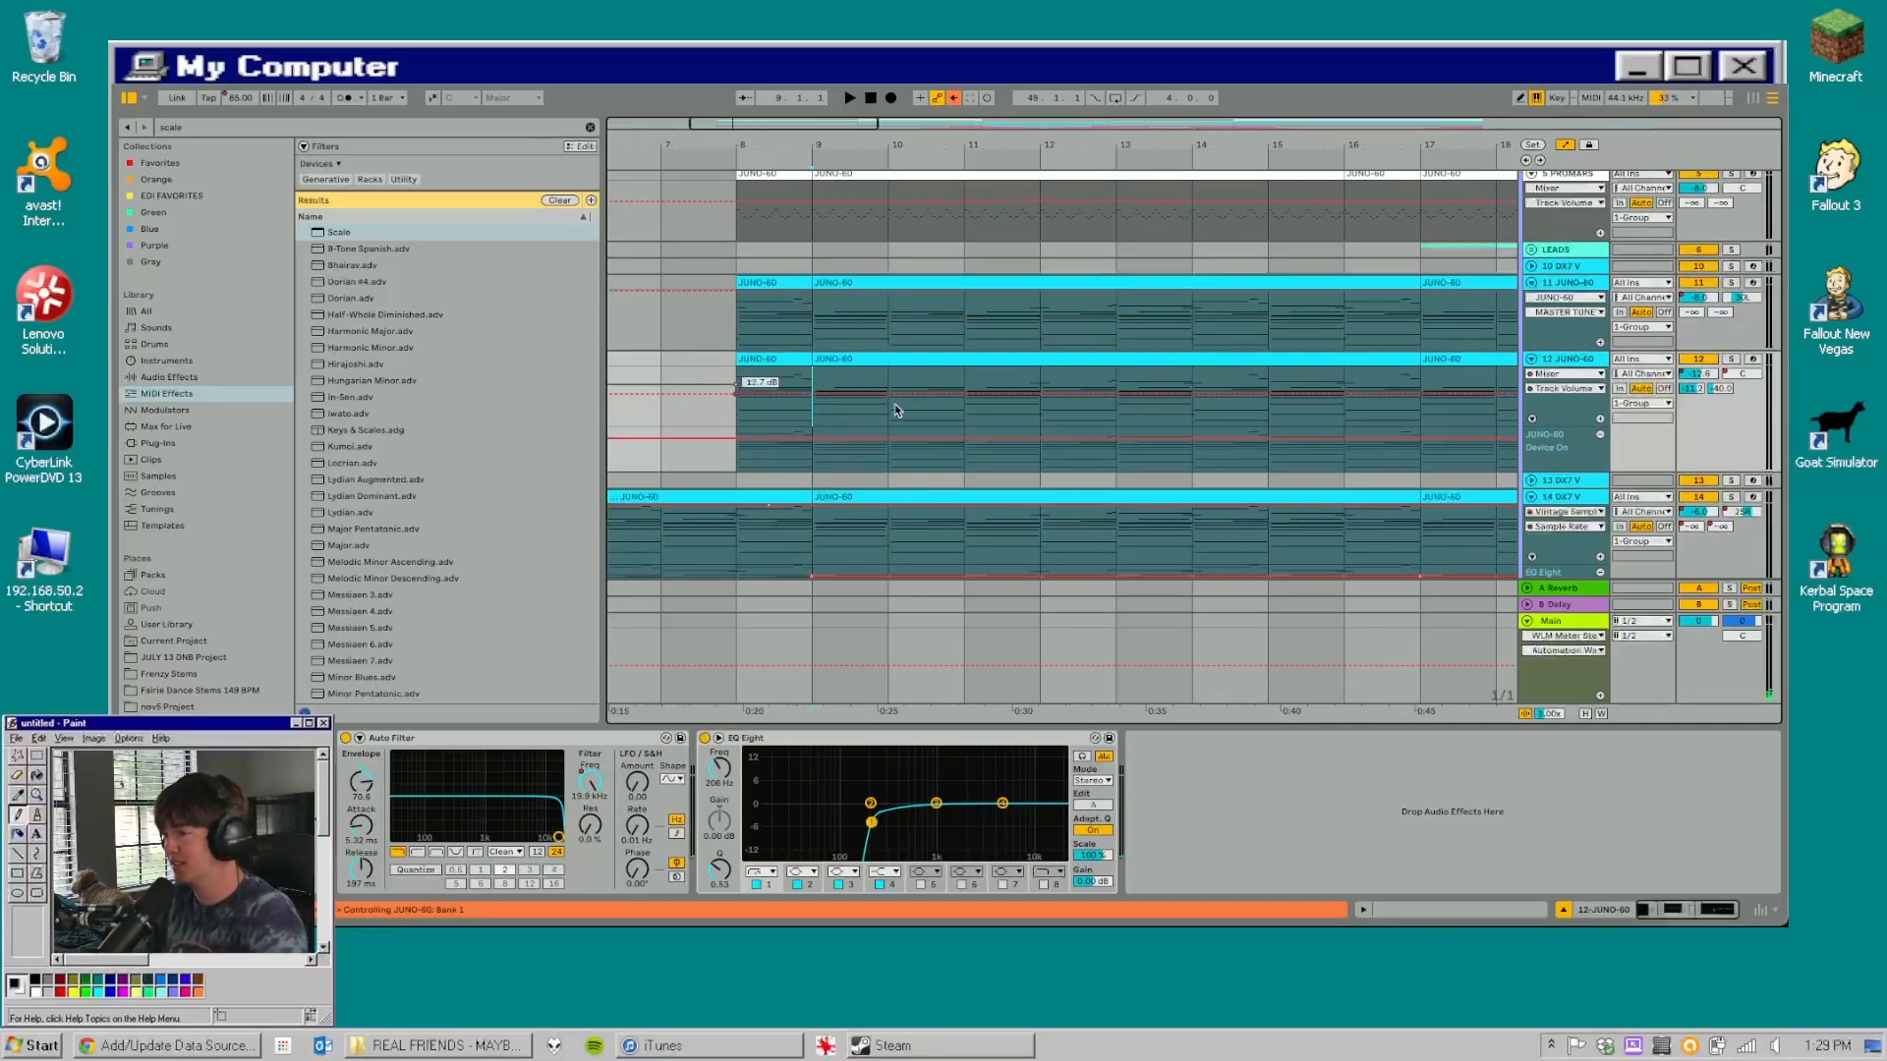
pyautogui.click(1733, 360)
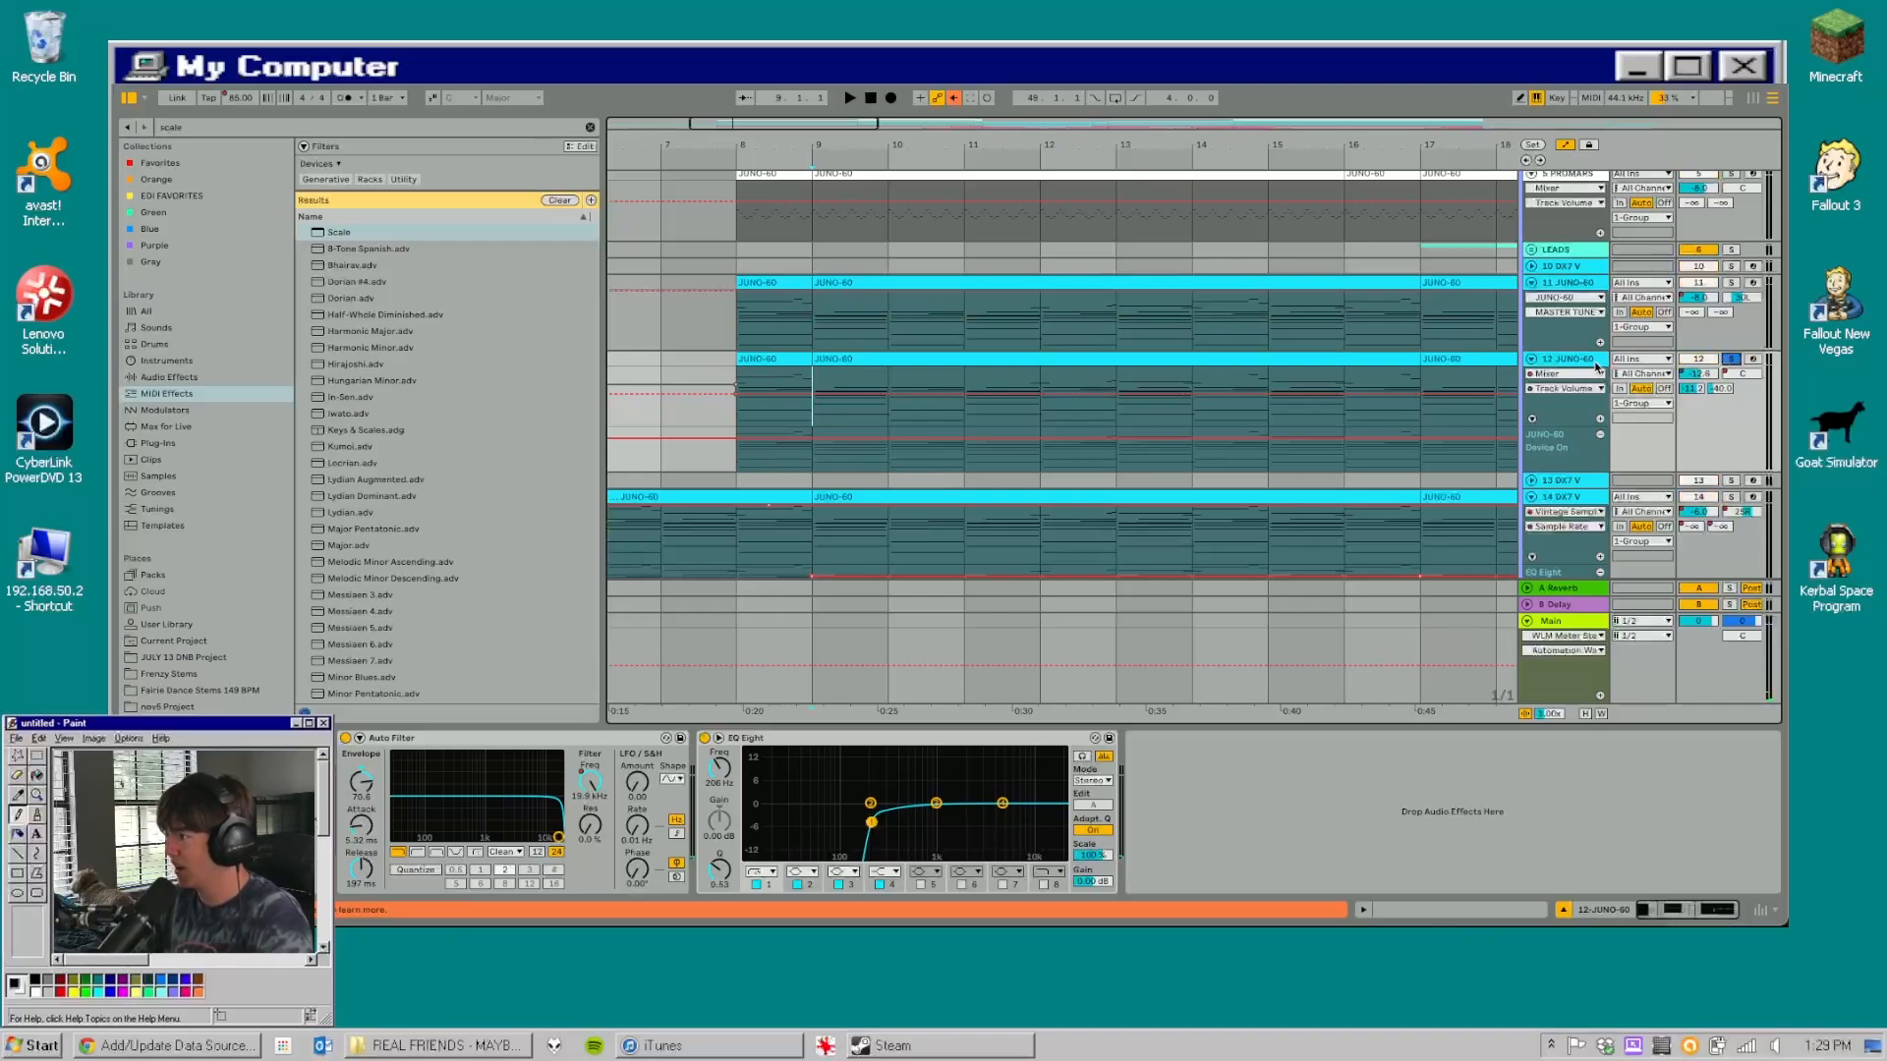
pyautogui.press('space')
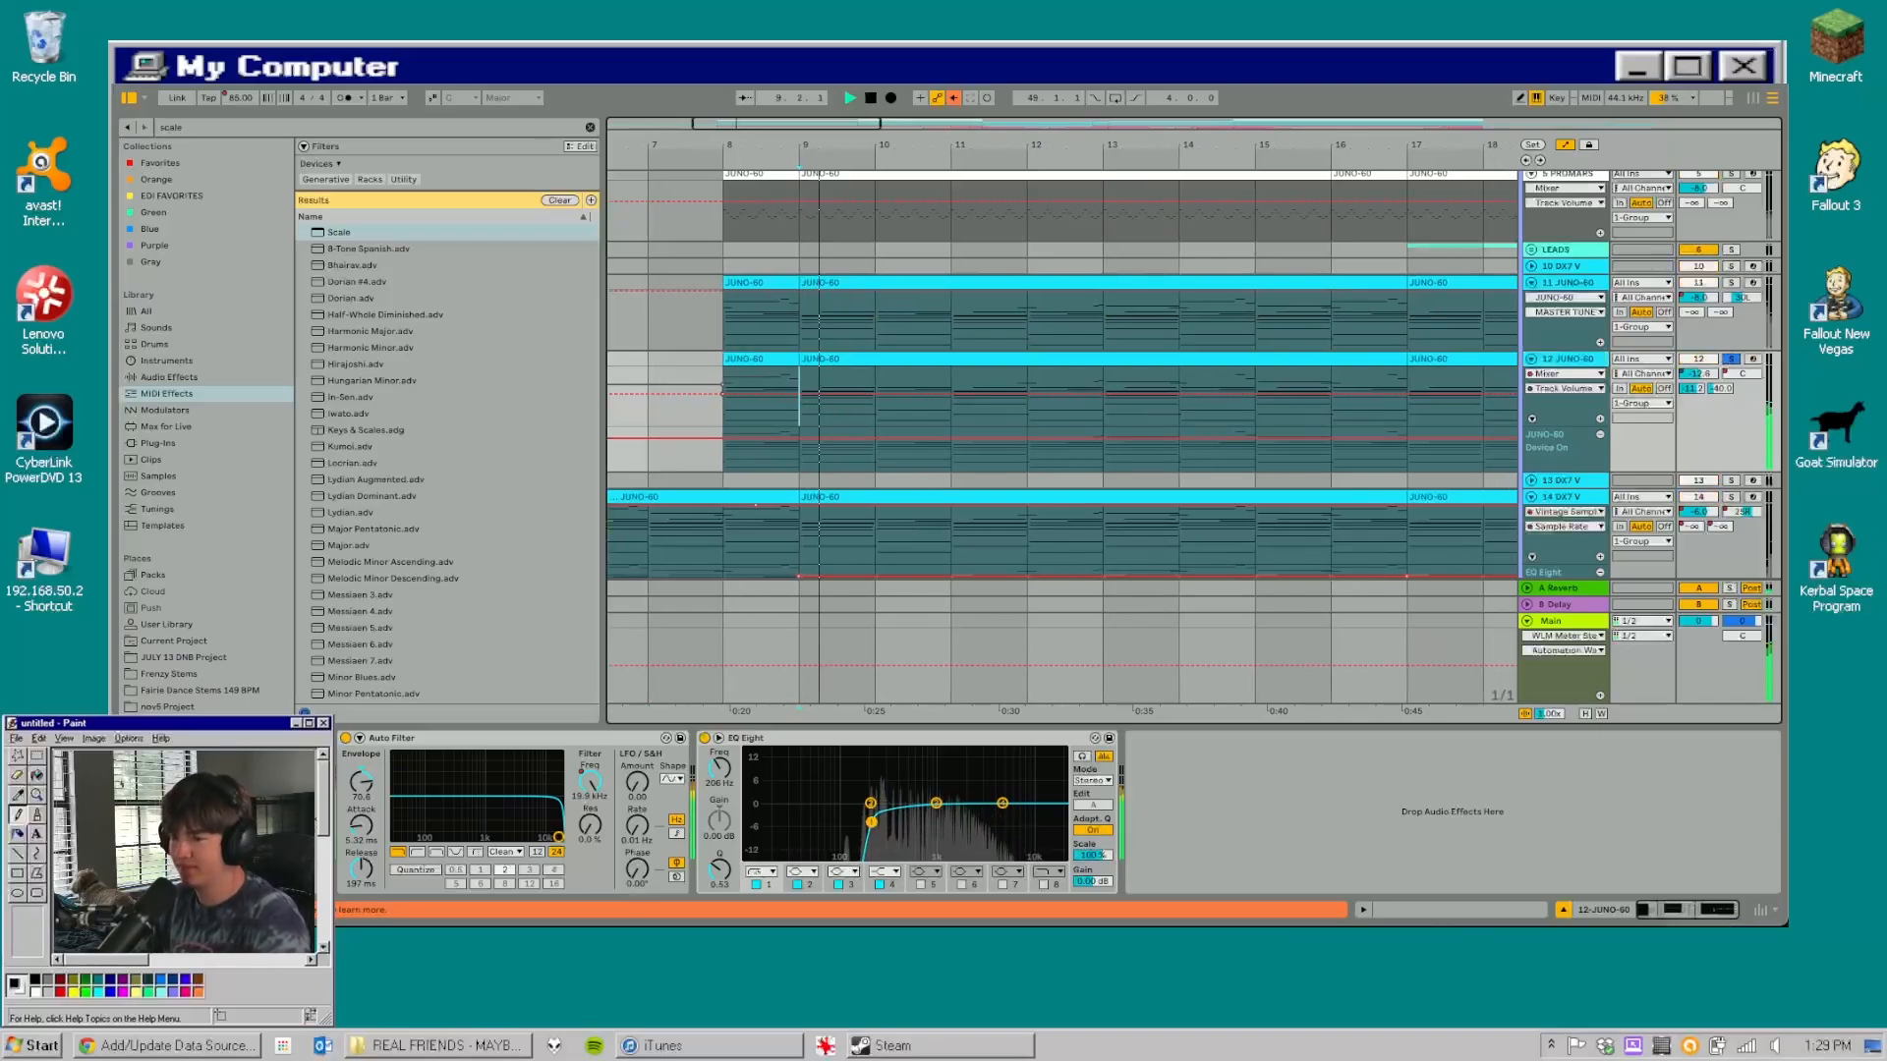
# - Open the 12 JUNO-60 track's synth with the BR 60 Soft Brass patch, view its preset banks, and close the window
pyautogui.click(207, 738)
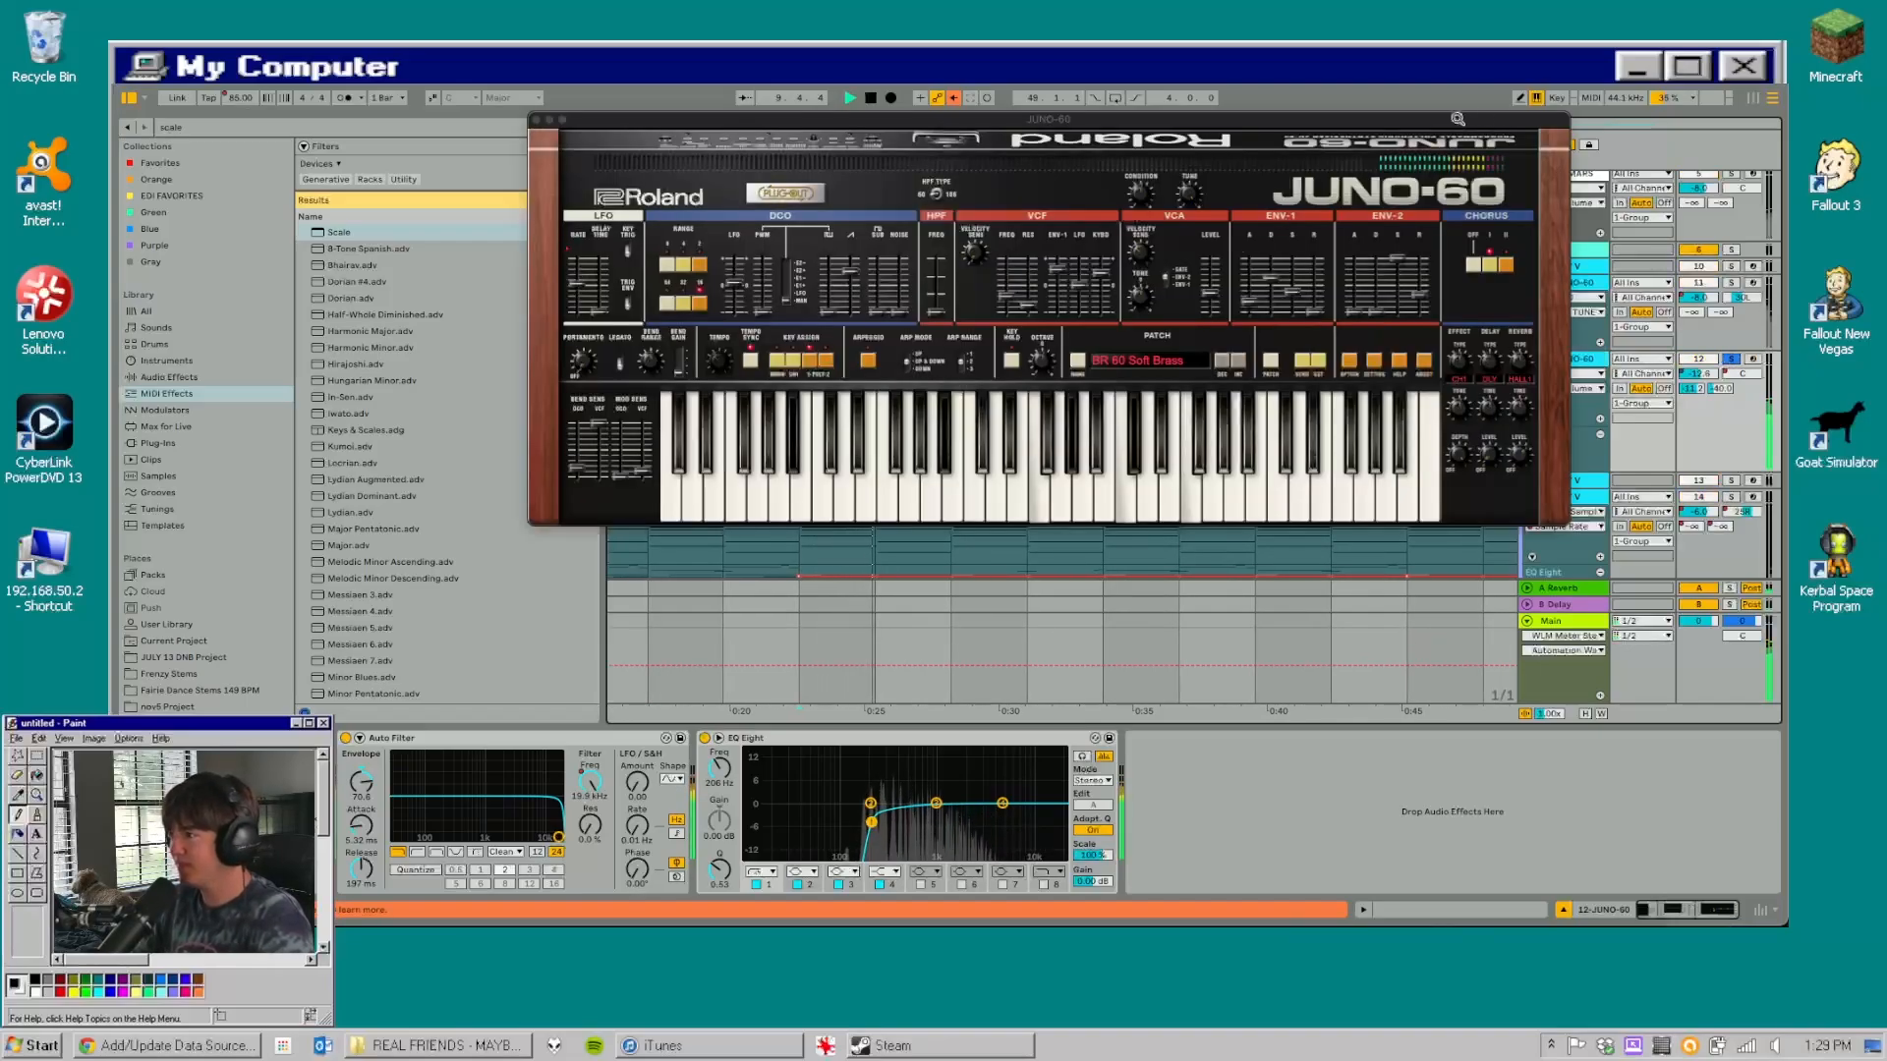
pyautogui.moveTo(1452, 120); pyautogui.dragTo(1373, 253)
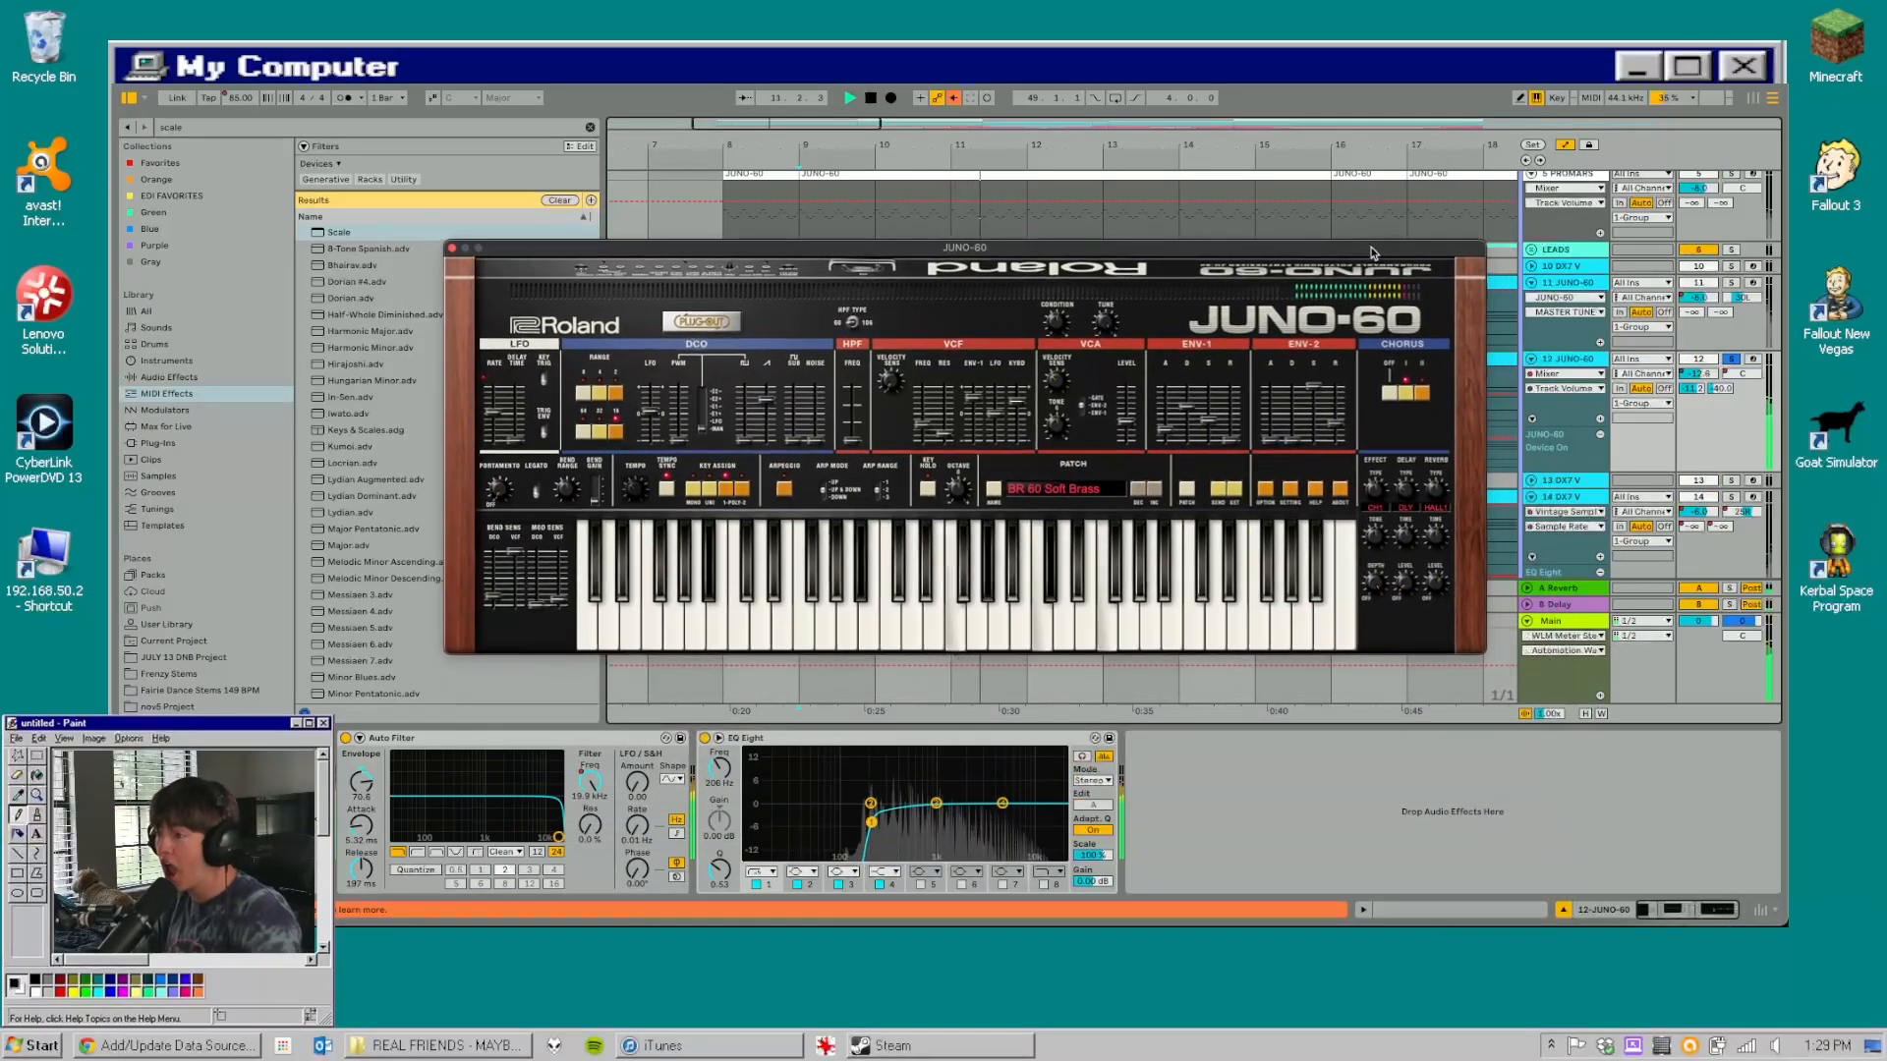
pyautogui.click(1041, 491)
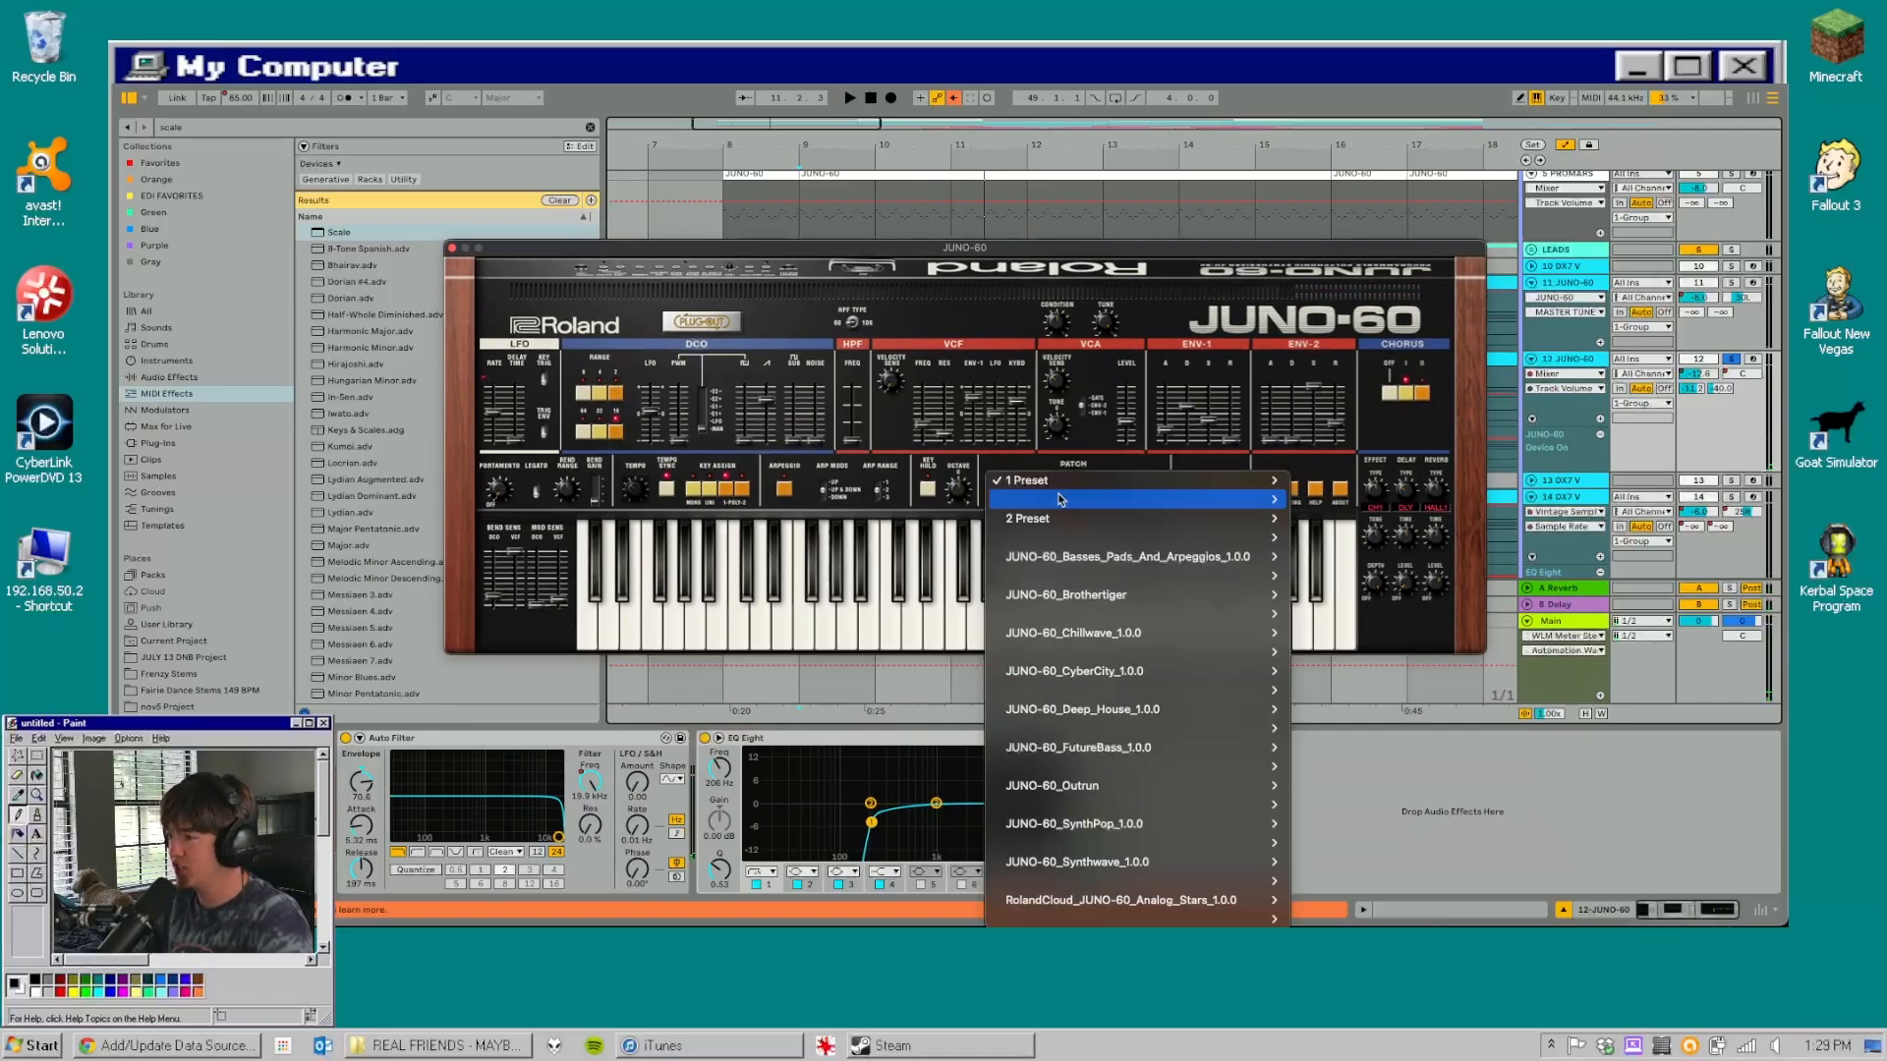
pyautogui.click(732, 258)
pyautogui.click(452, 249)
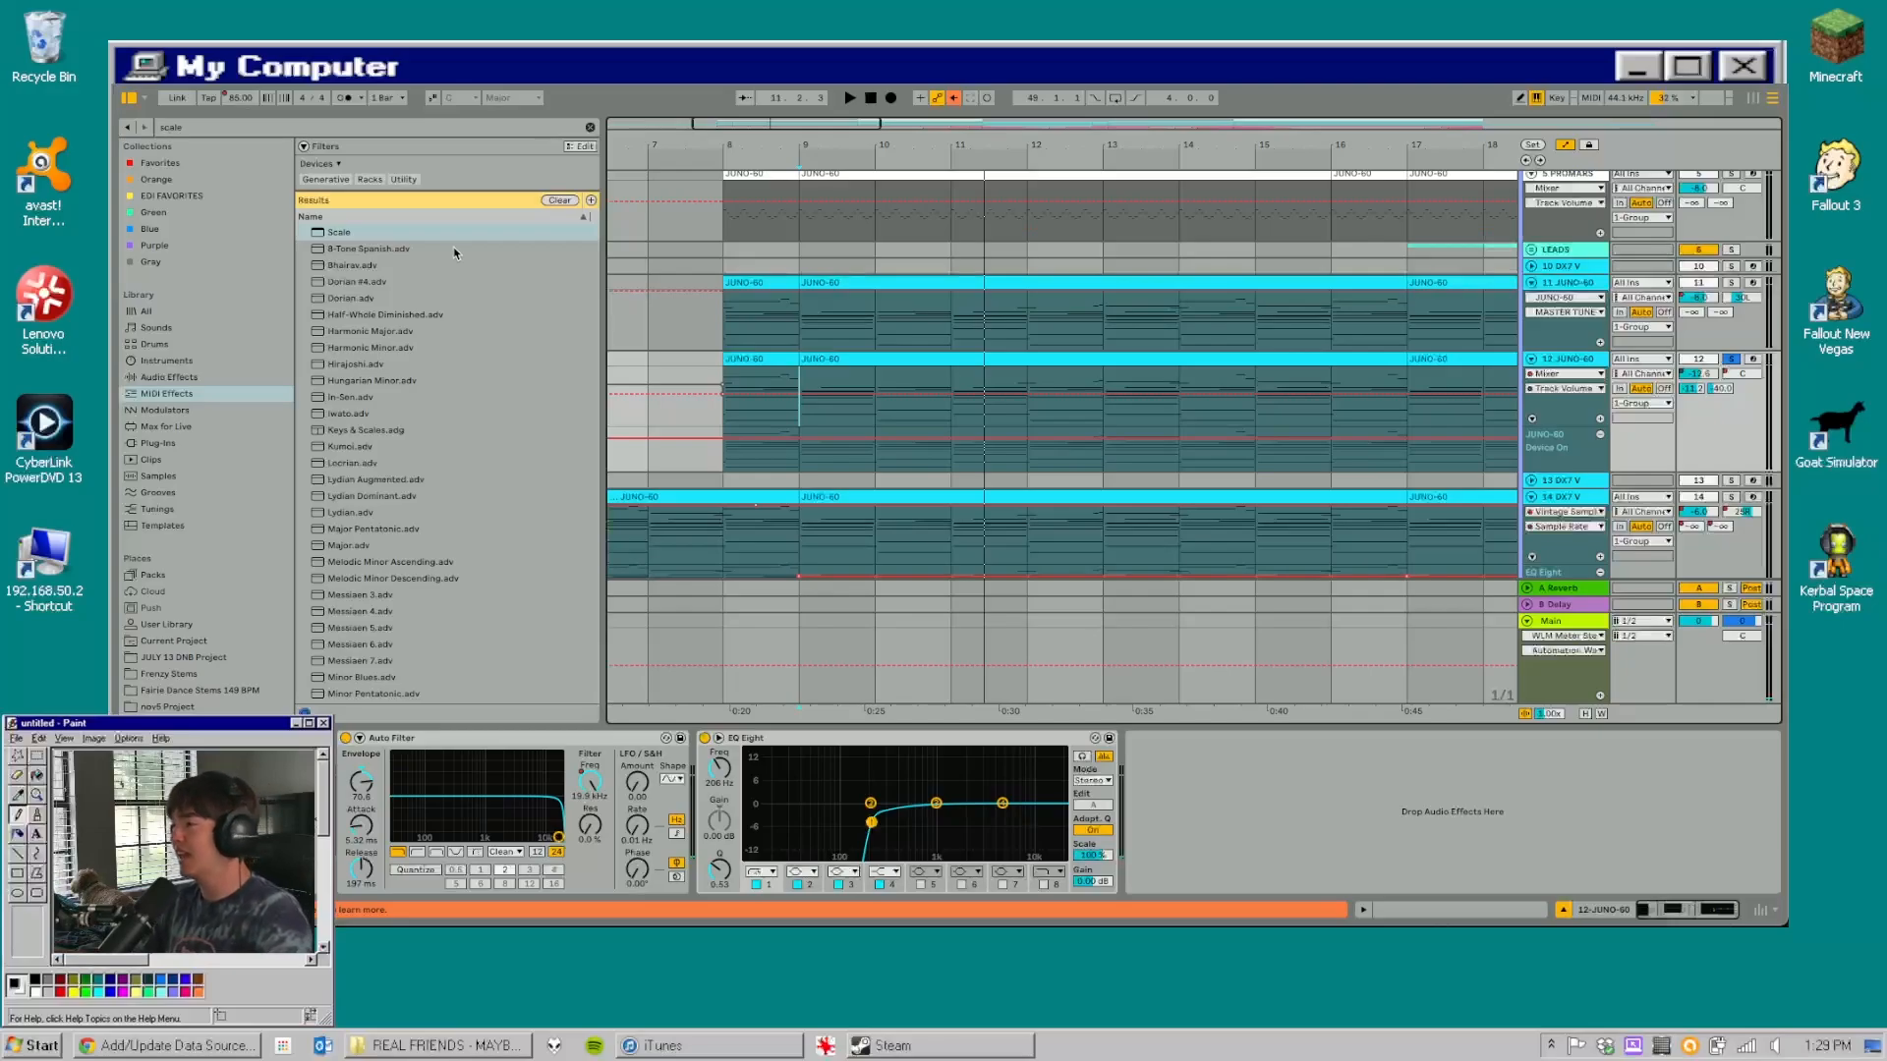
# - Select bars 9 to 11 on the 11 JUNO-60 track
pyautogui.moveTo(799, 314); pyautogui.dragTo(1029, 314)
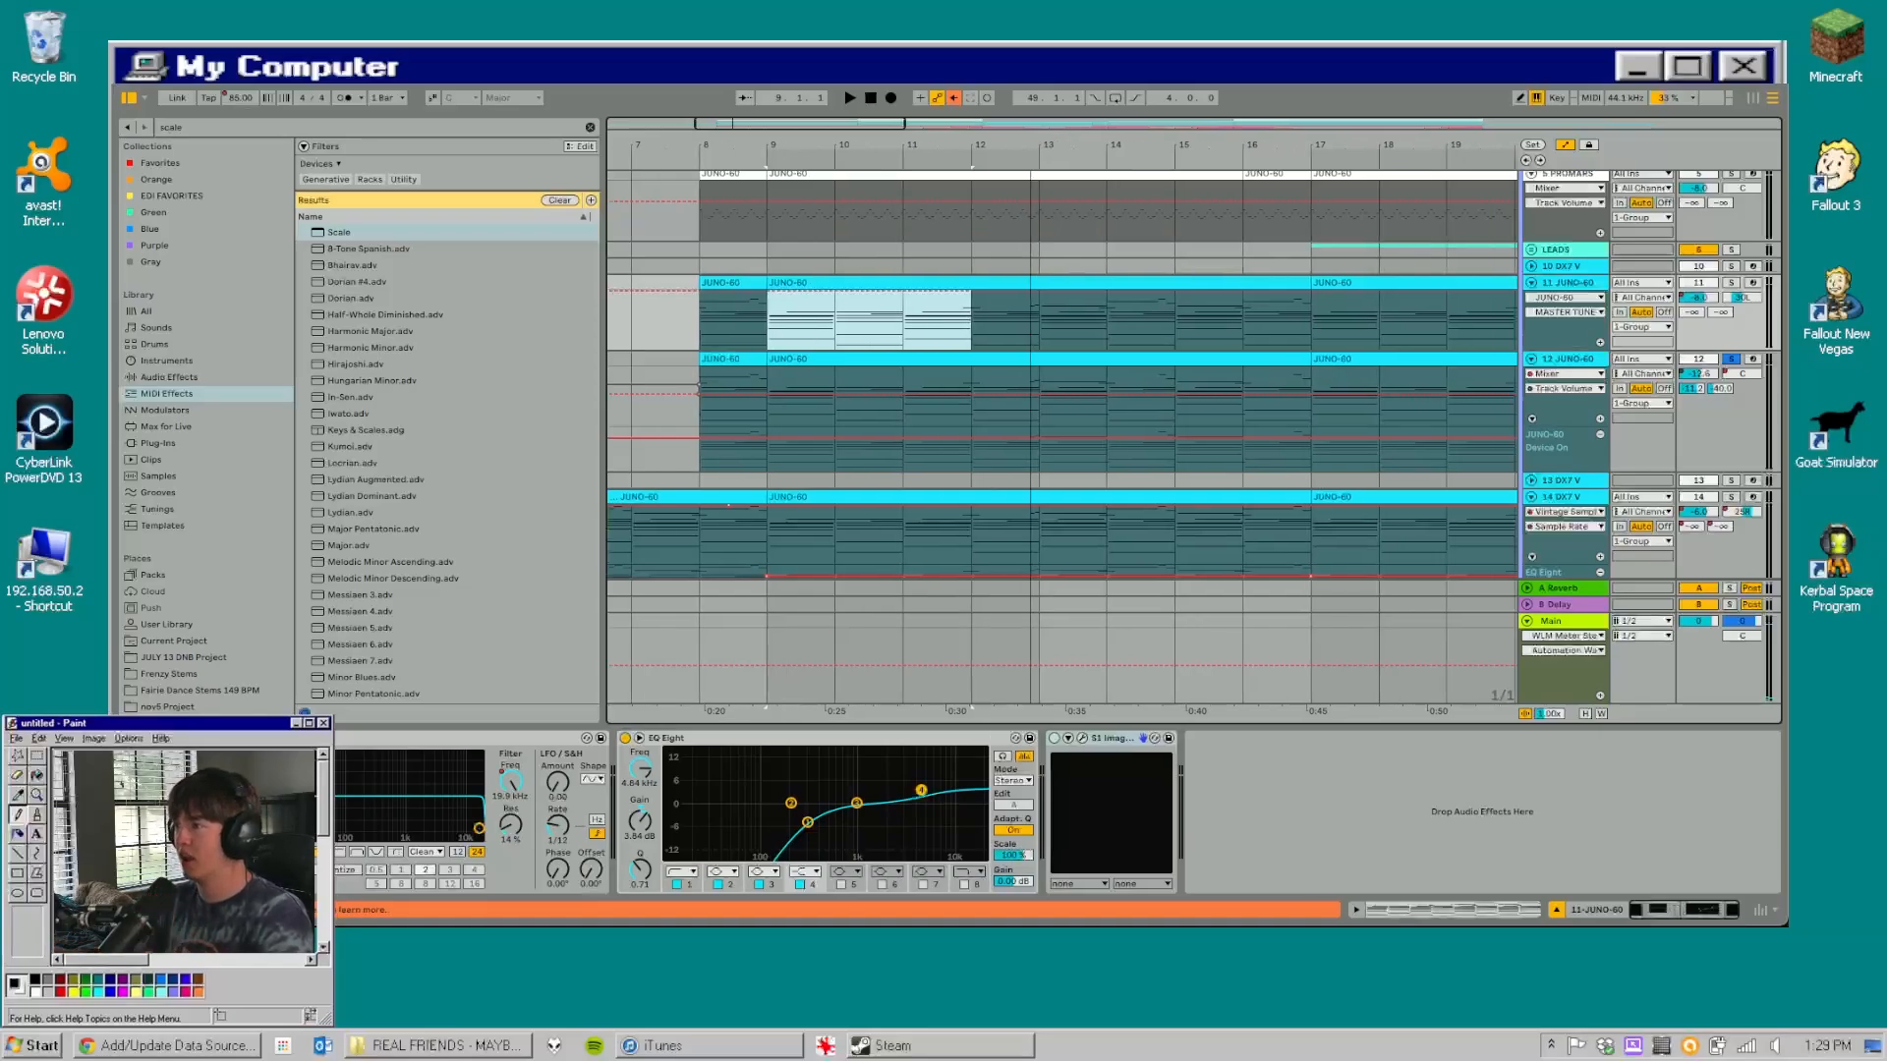
pyautogui.moveTo(1050, 148); pyautogui.dragTo(1019, 232)
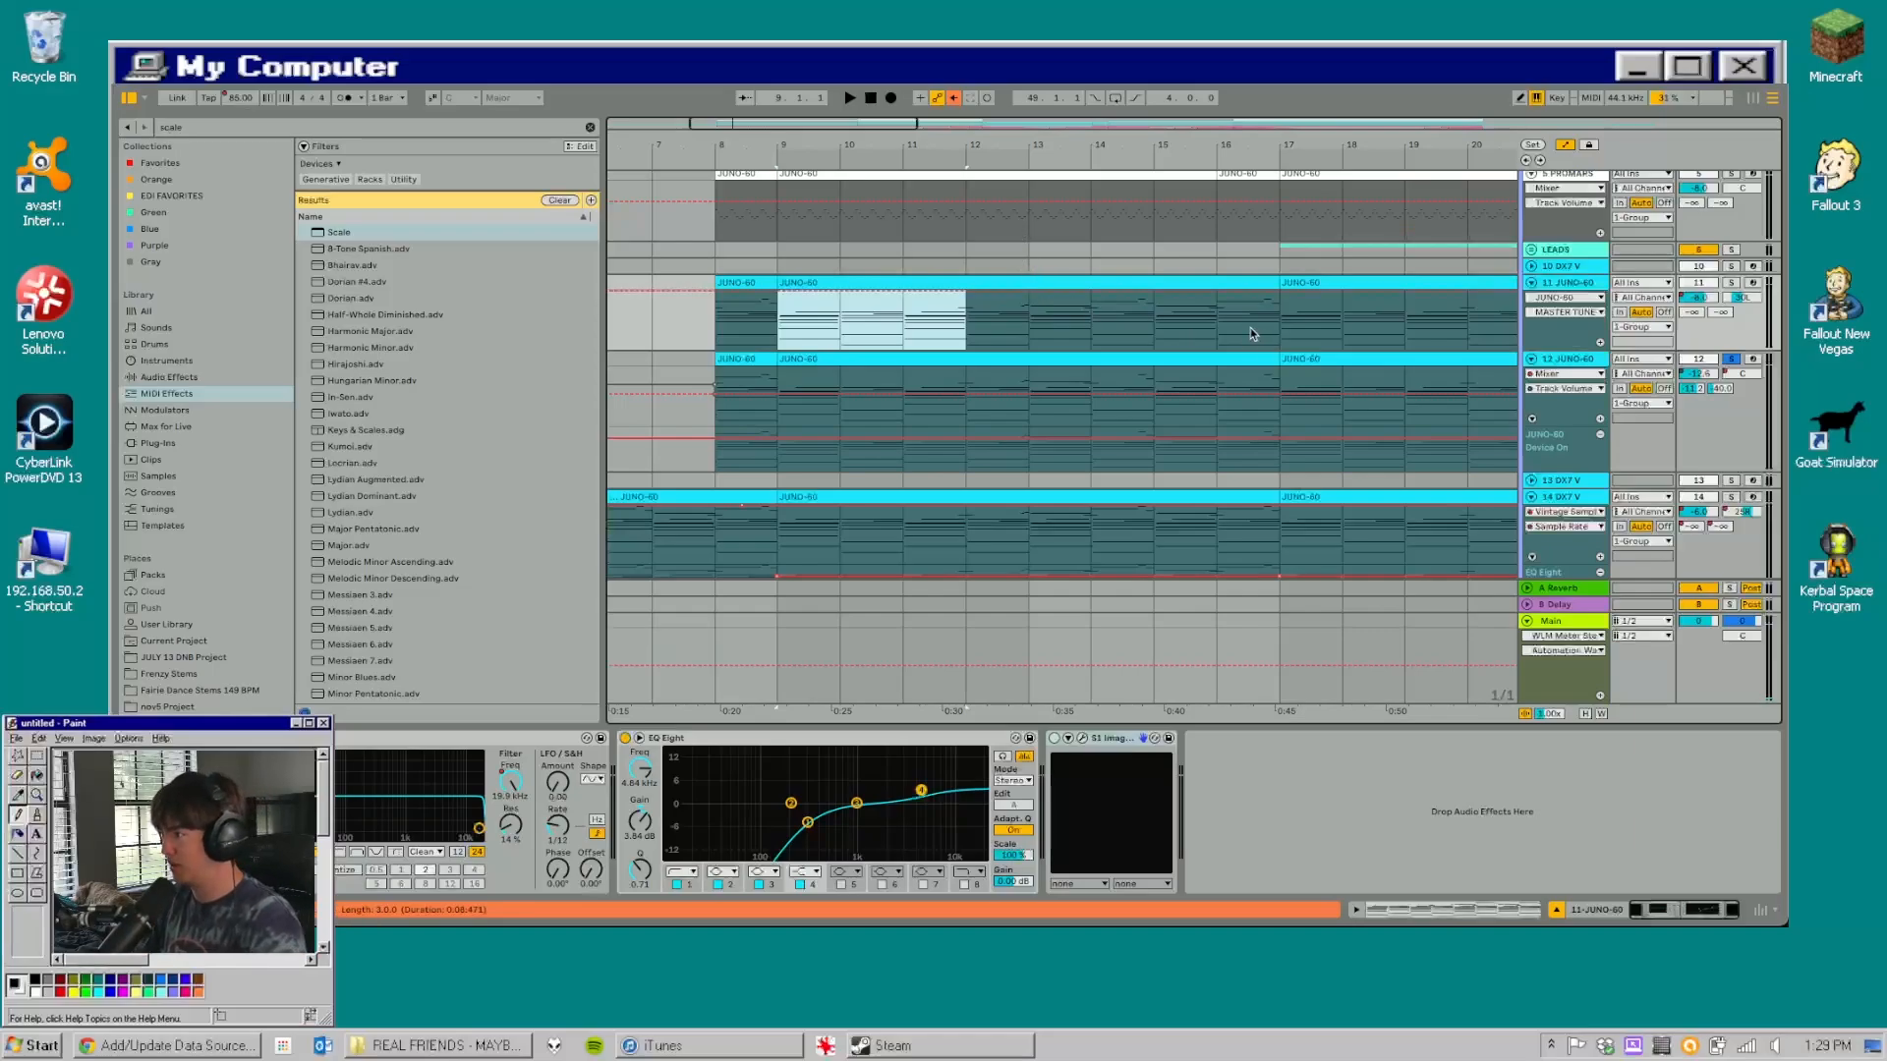
# - Solo only the 5 PROMARS track and play it from bar 9
pyautogui.scroll(3, 1250, 327)
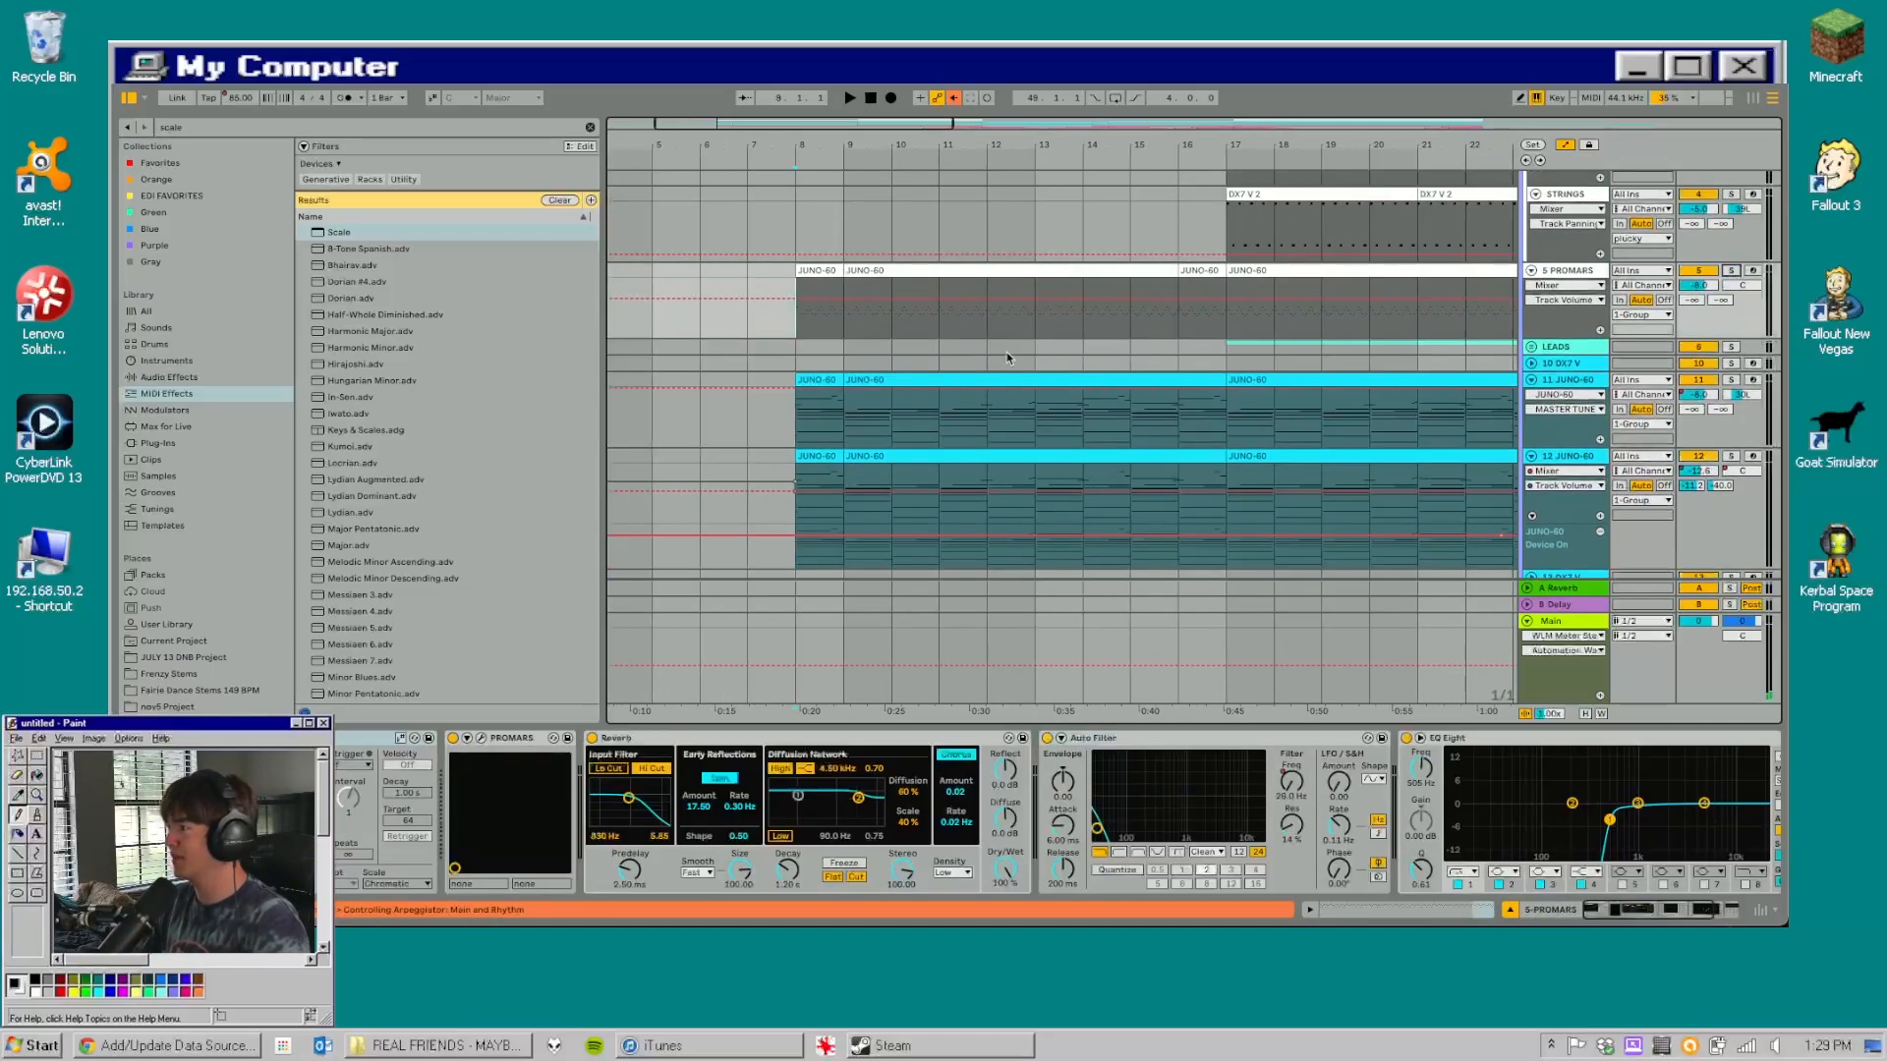
pyautogui.scroll(5, 1008, 359)
pyautogui.scroll(-5, 842, 368)
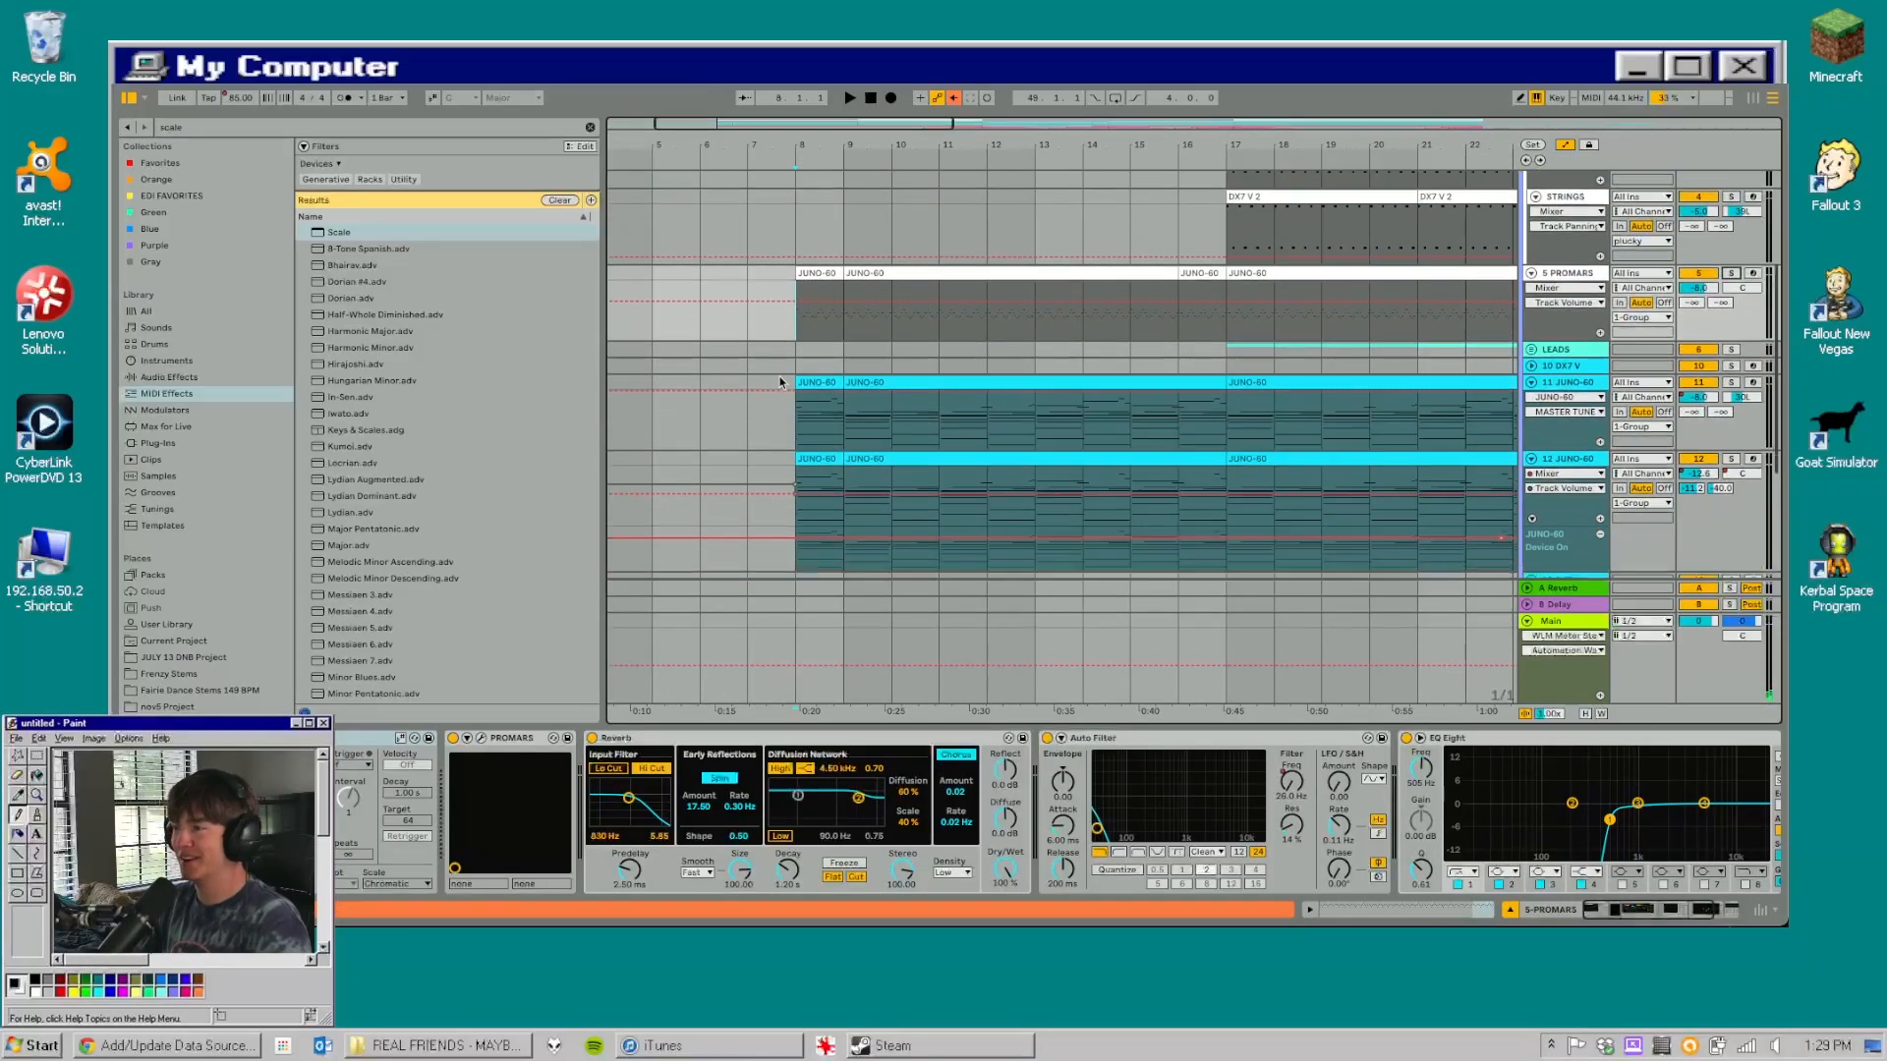
pyautogui.click(852, 334)
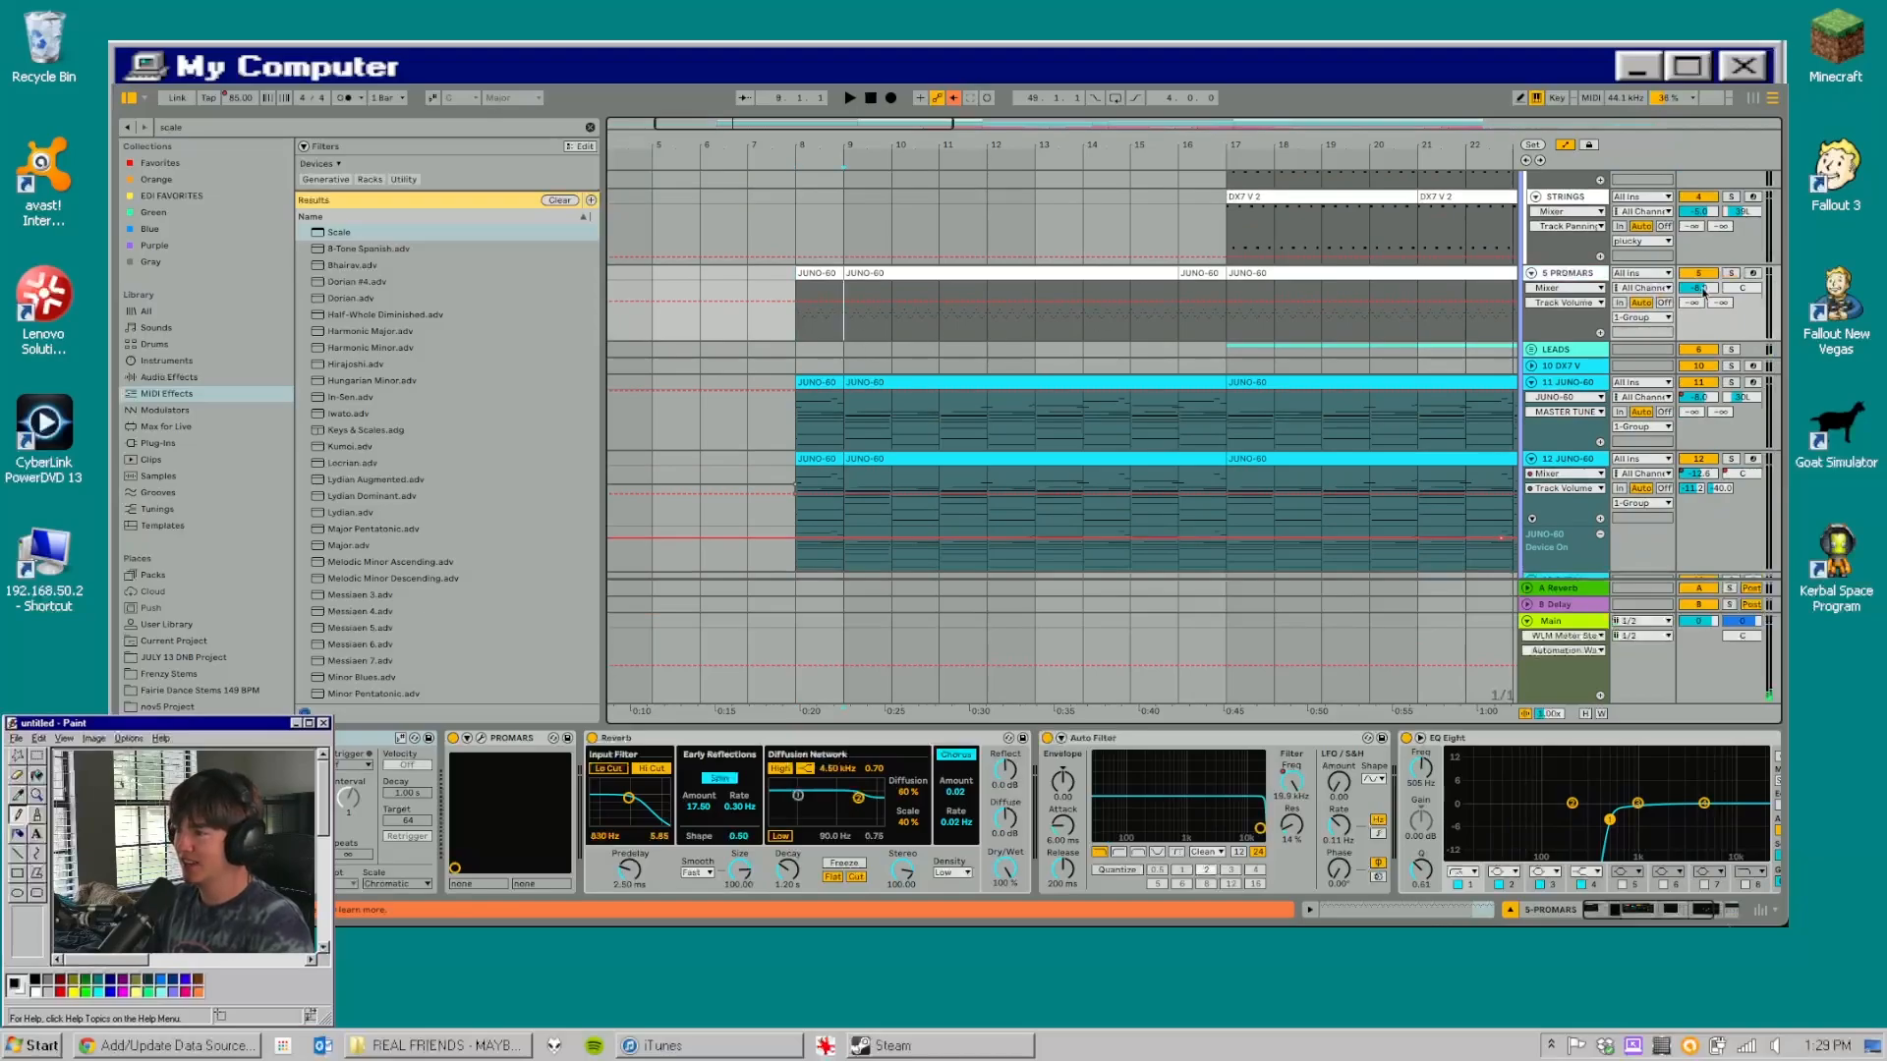
pyautogui.click(1733, 276)
pyautogui.press('space')
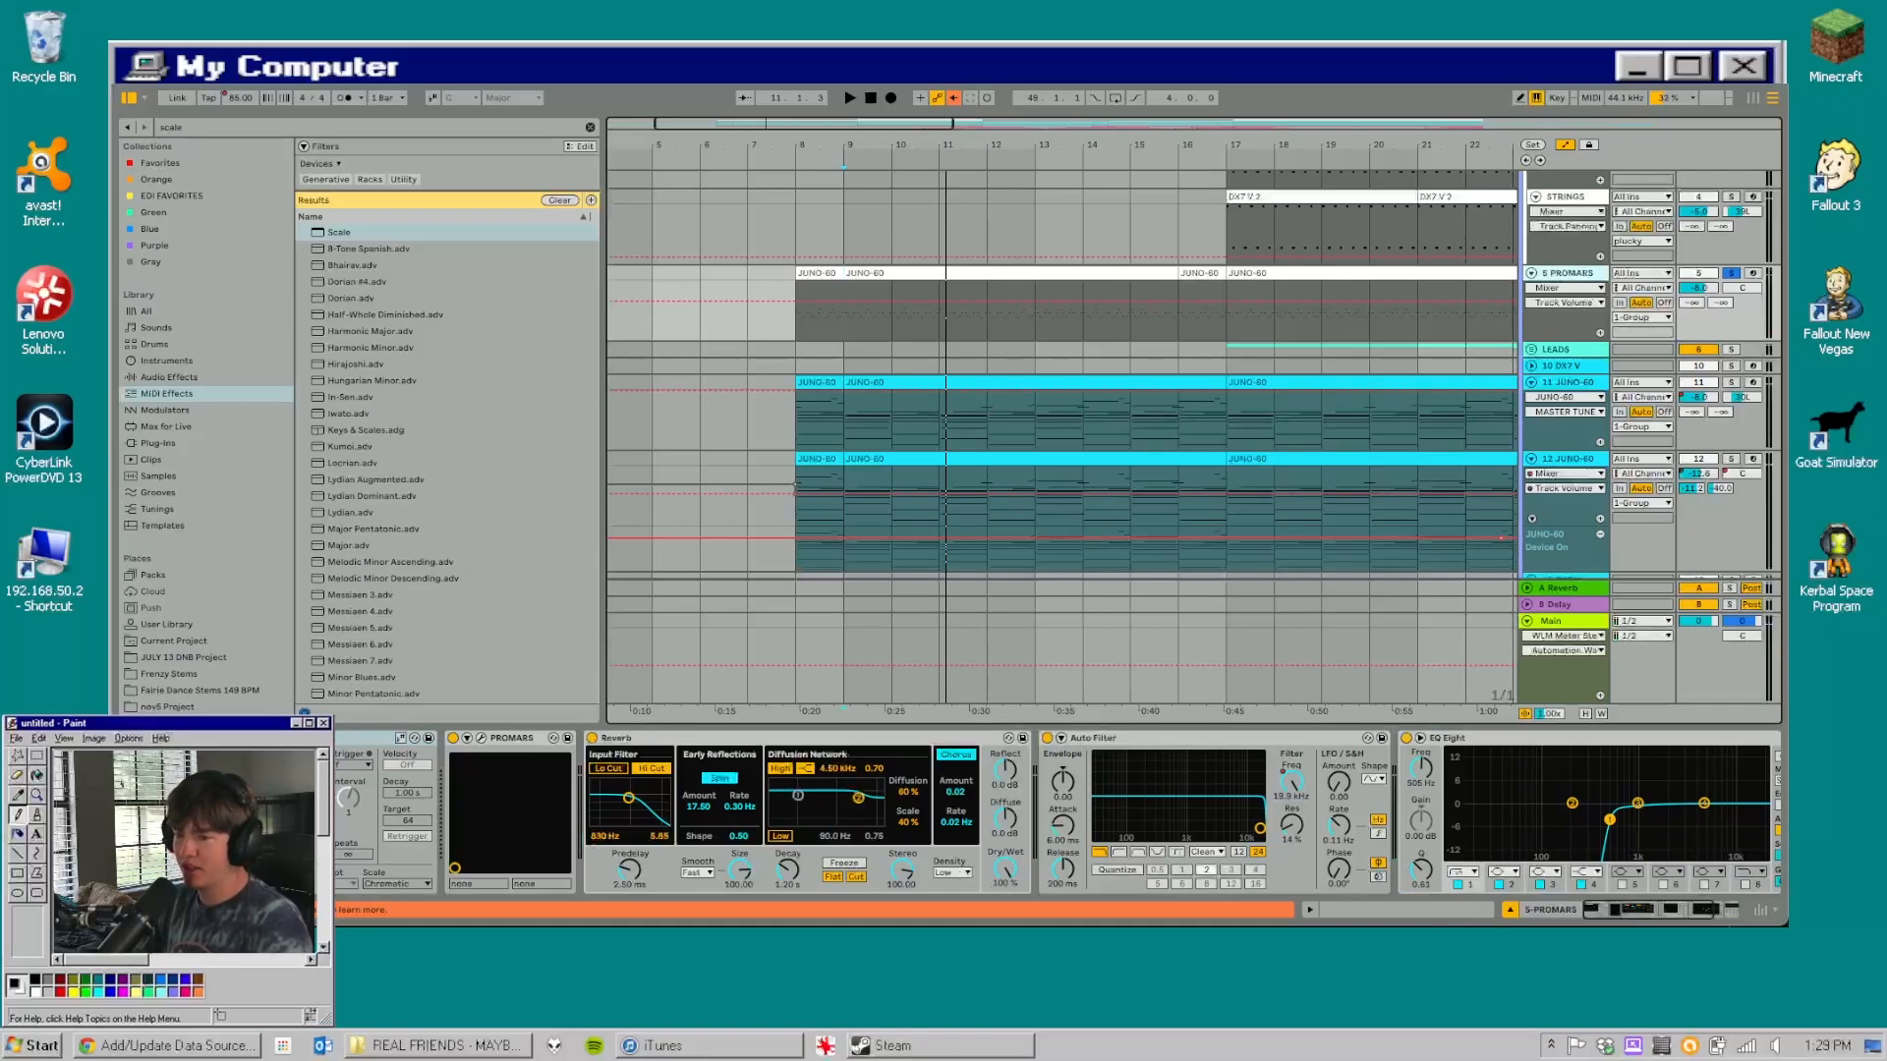
# - Delete the Auto Pan device at the end of the 5 PROMARS track's chain, and examine the low cut in EQ Eight
pyautogui.scroll(-2, 398, 758)
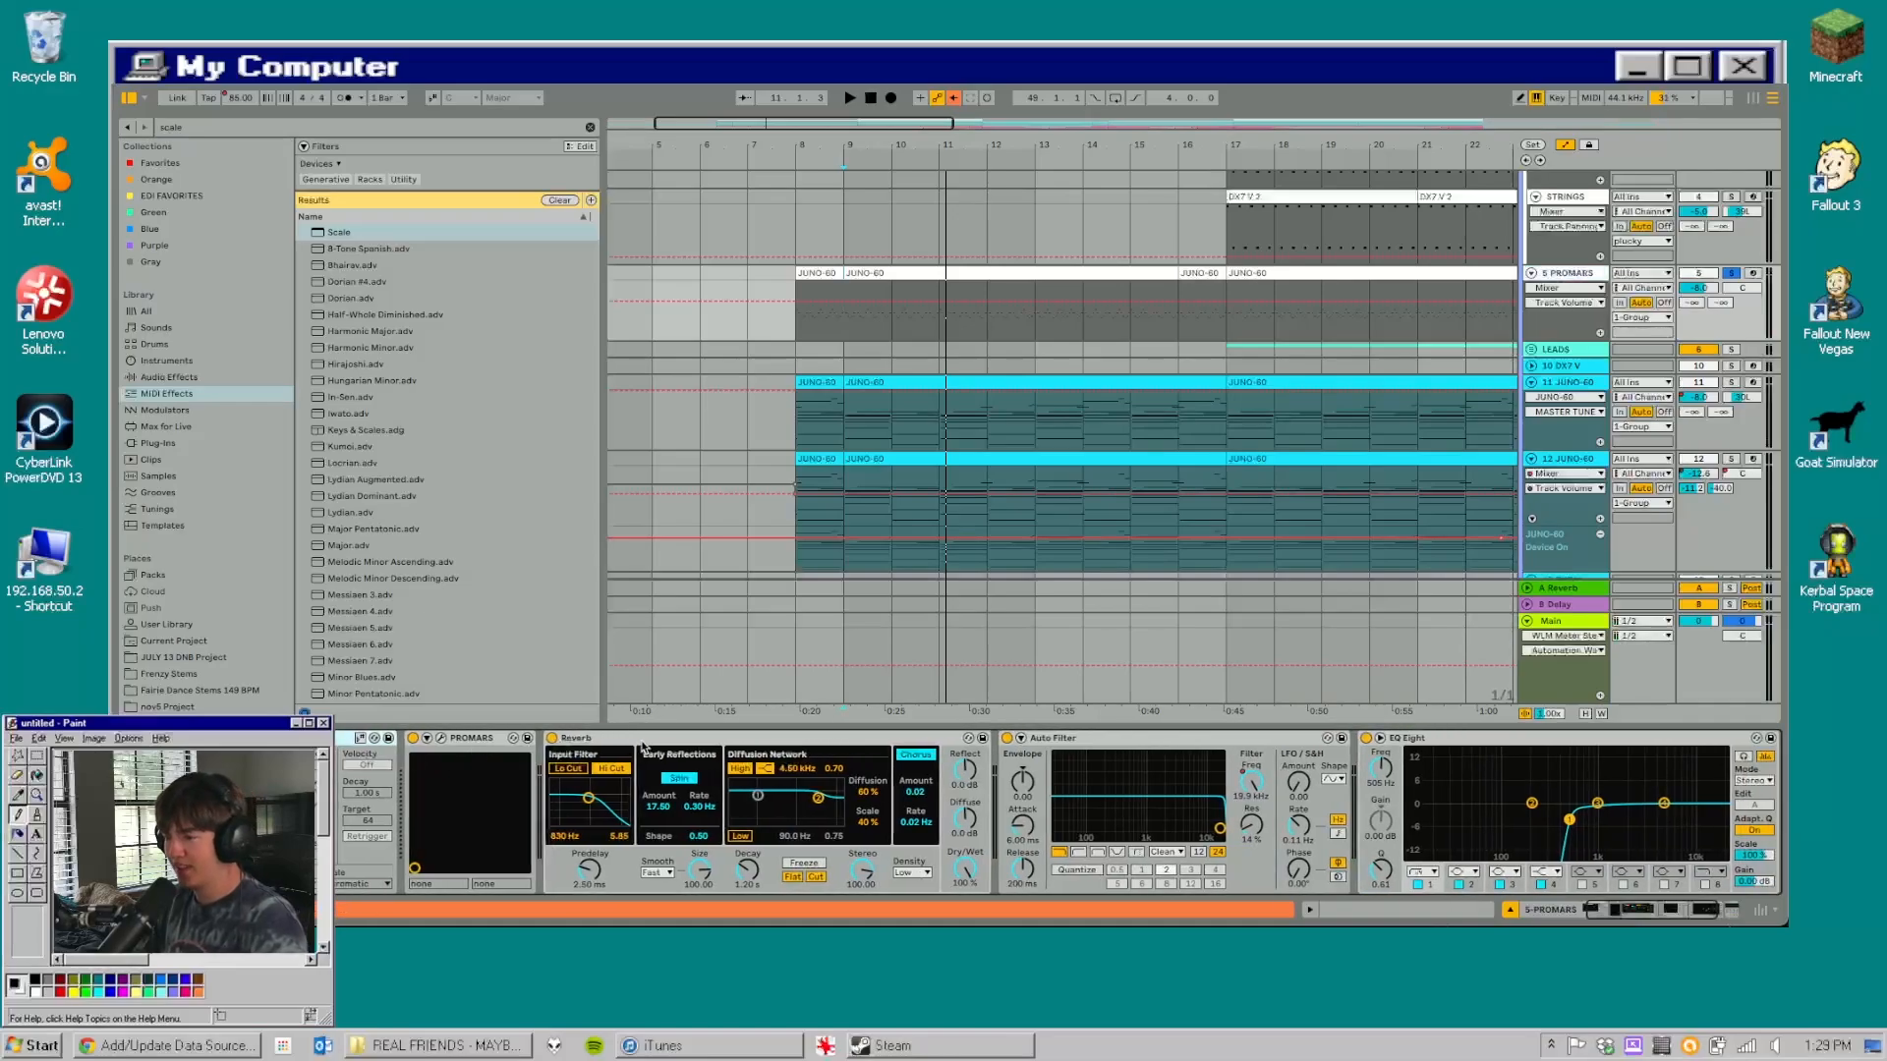
pyautogui.scroll(-5, 644, 749)
pyautogui.scroll(-8, 1047, 746)
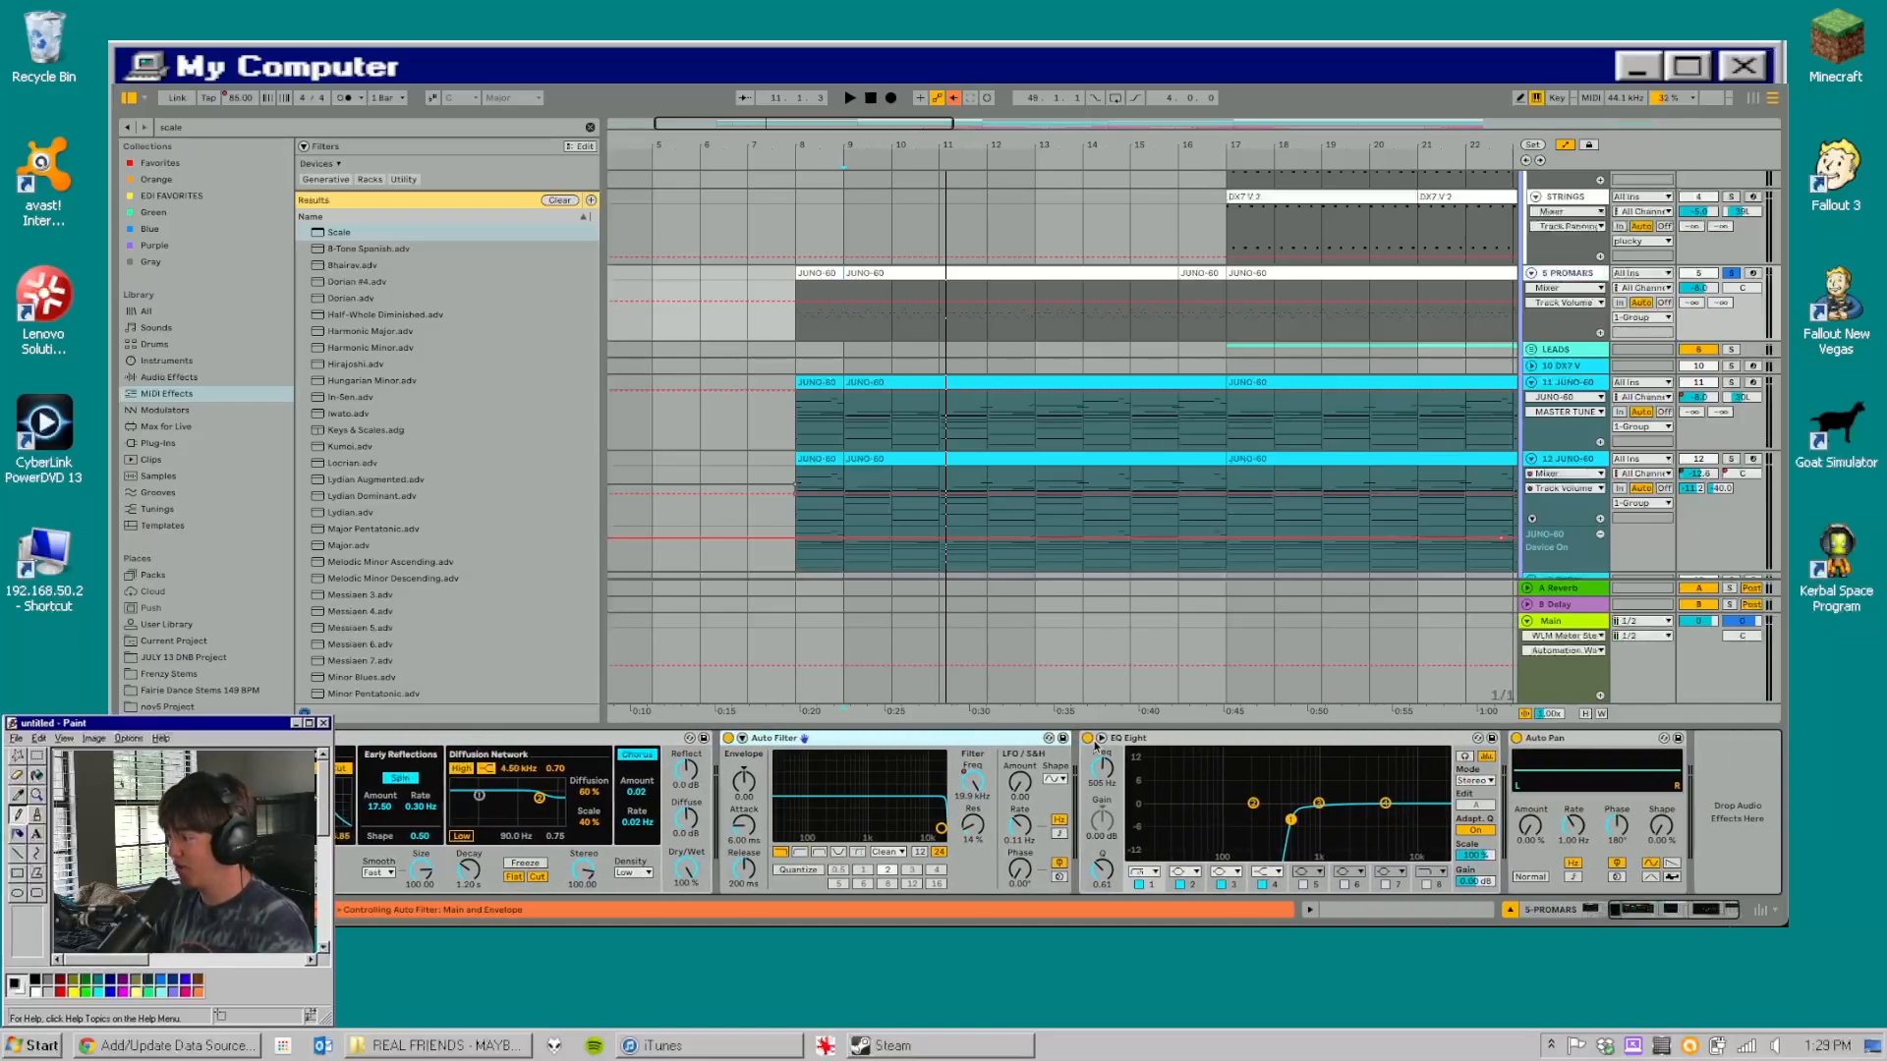
pyautogui.click(1569, 743)
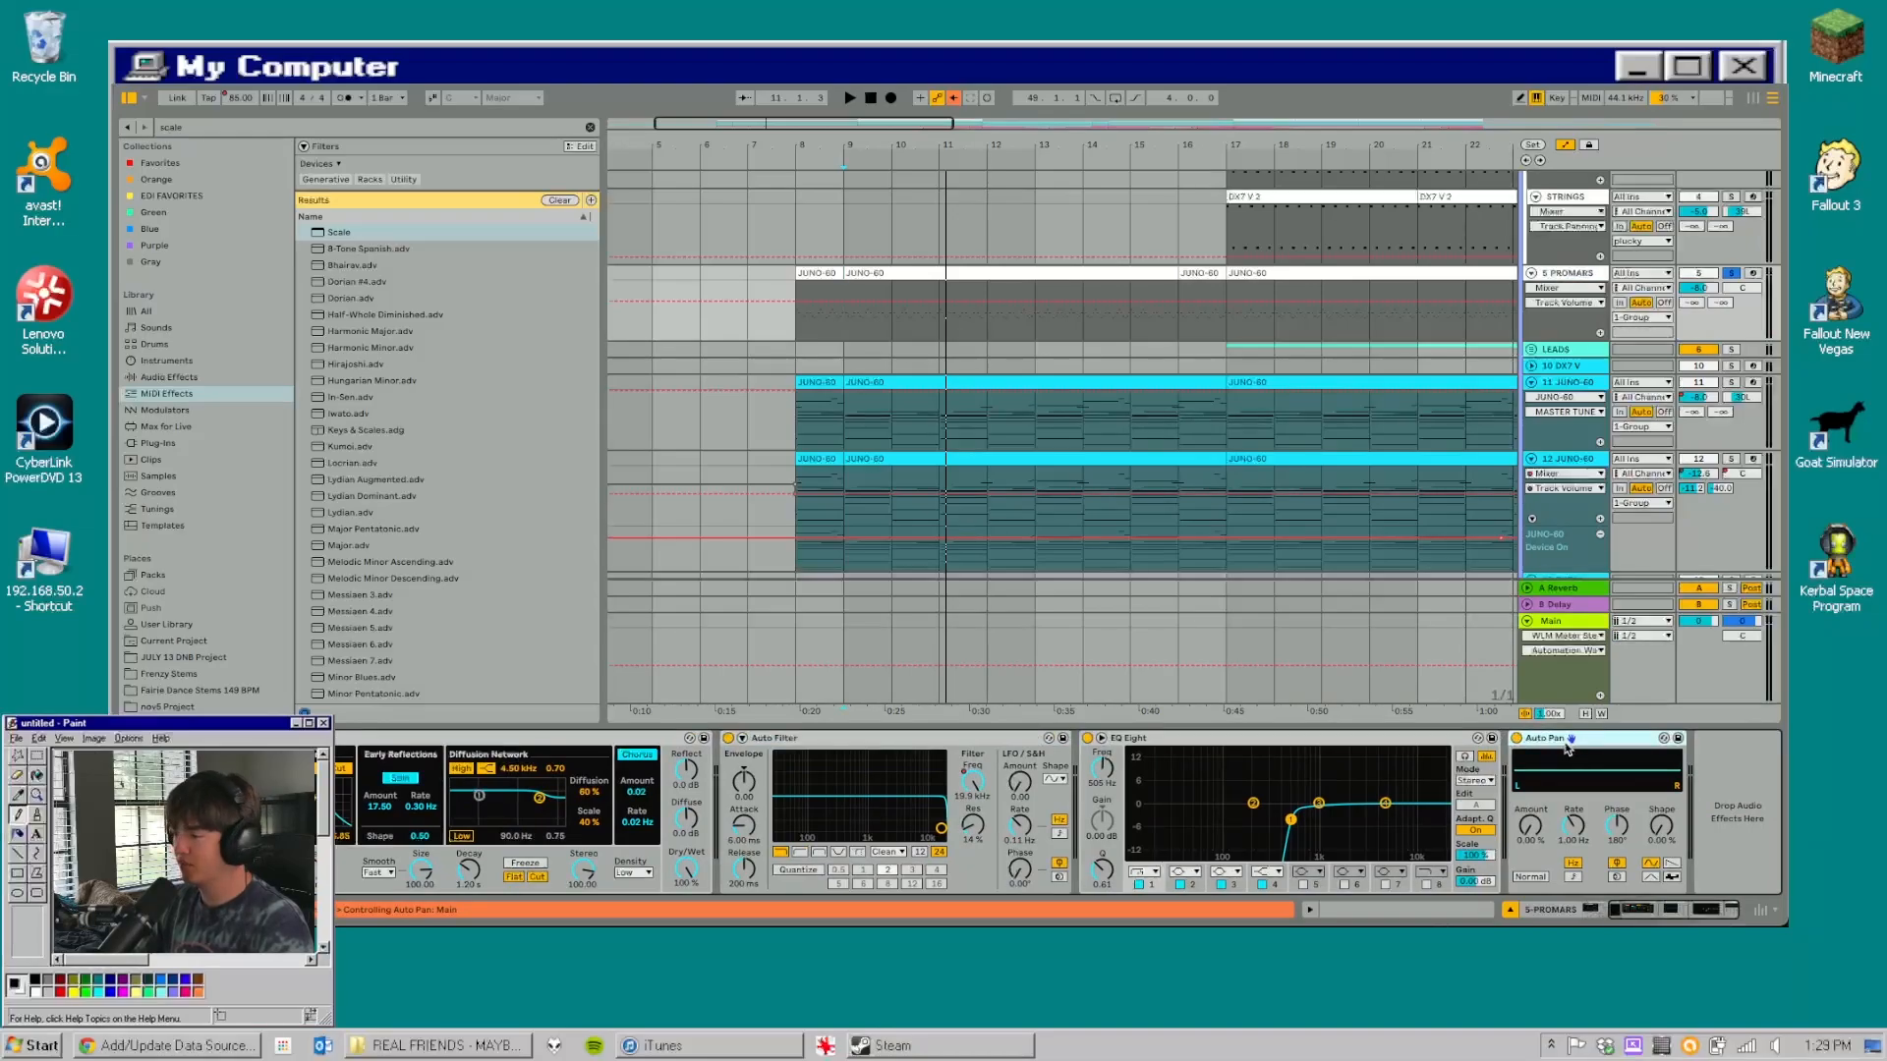
pyautogui.press('Delete')
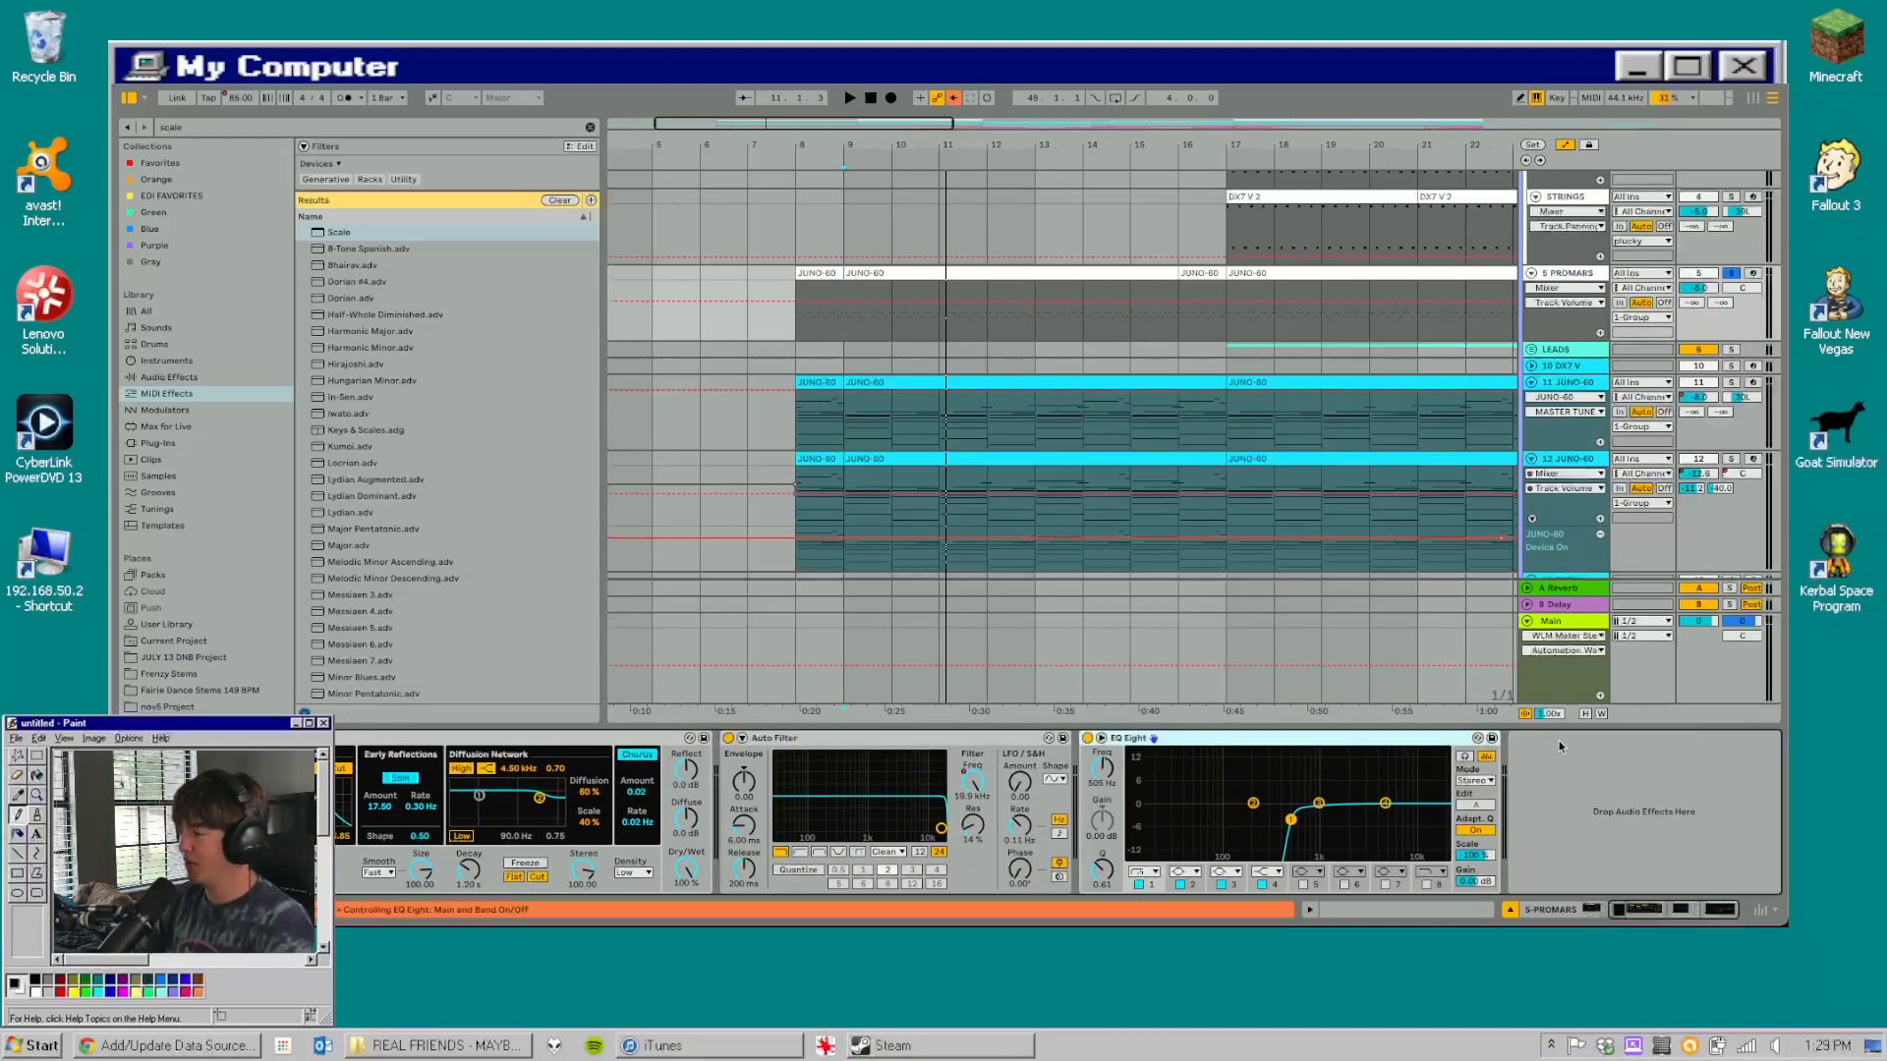
pyautogui.moveTo(1150, 808); pyautogui.dragTo(1297, 875)
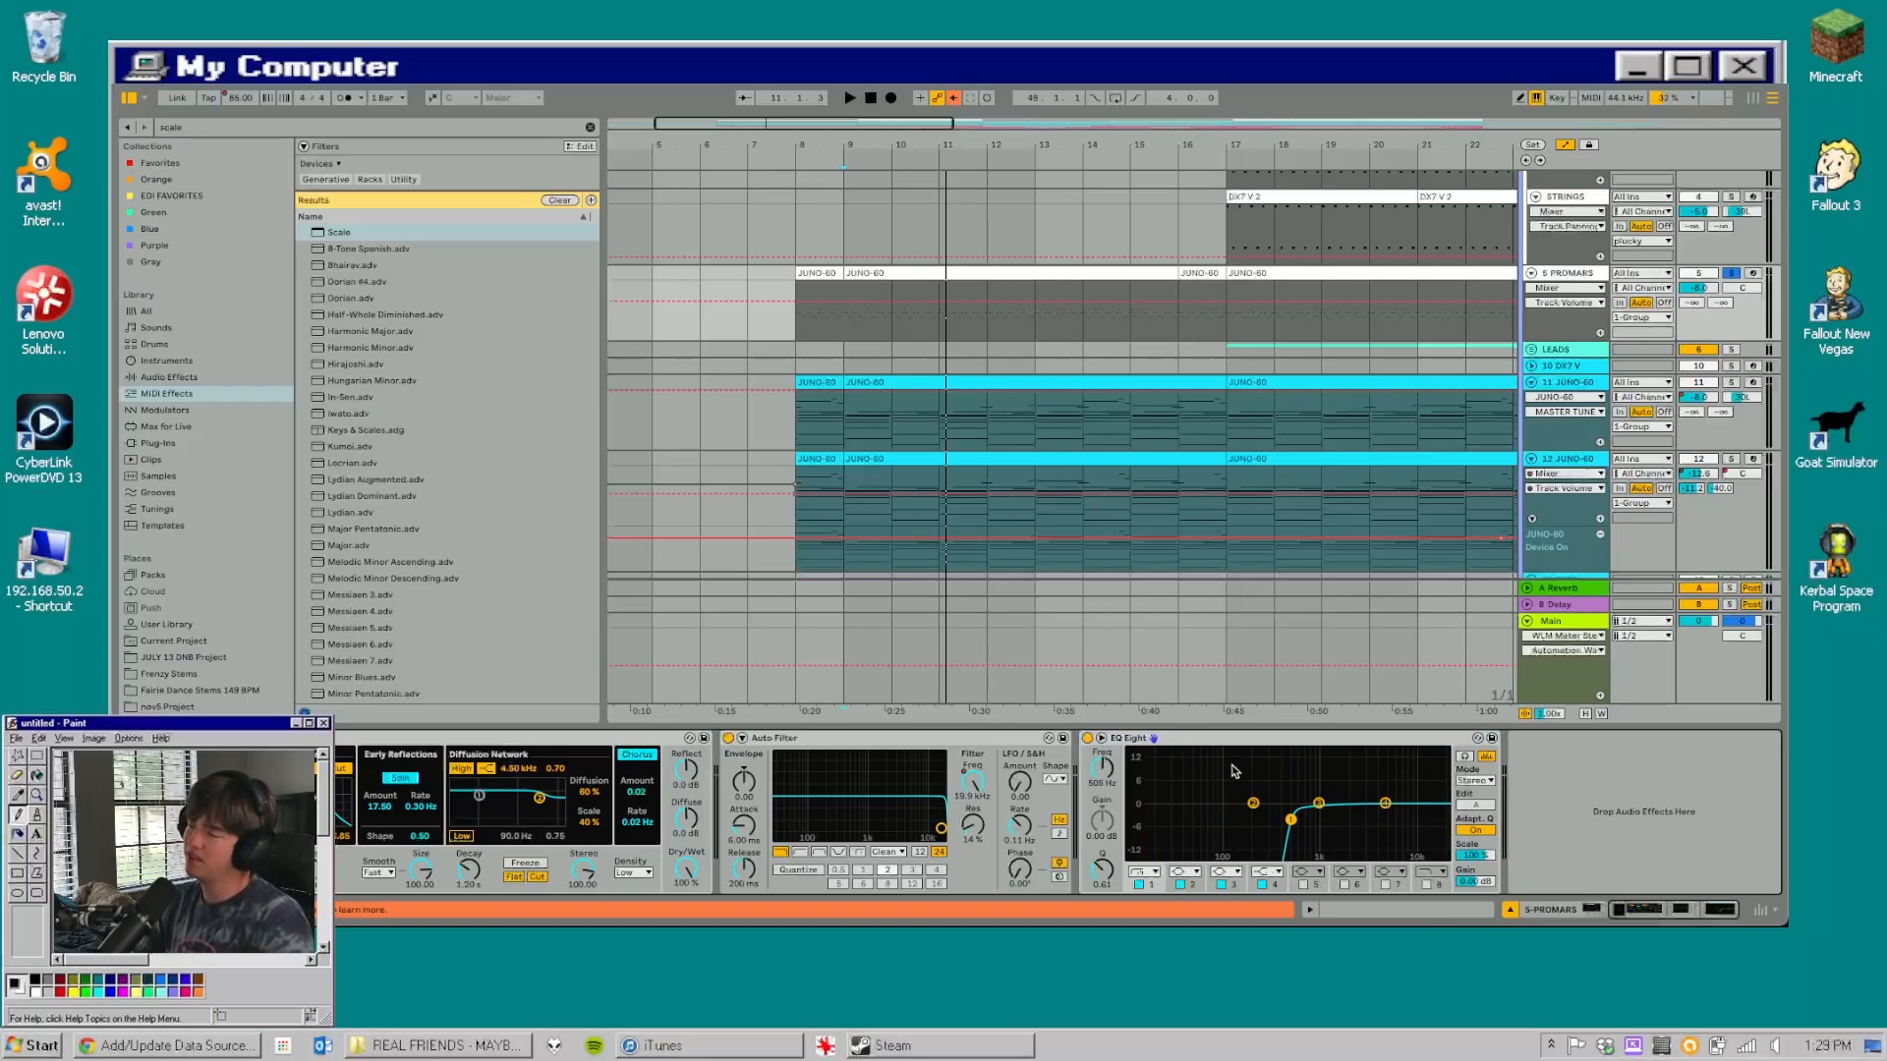
# - Examine the clip starting at bar 9 on the 5 PROMARS track and the Reverb settings in its device chain
pyautogui.click(955, 273)
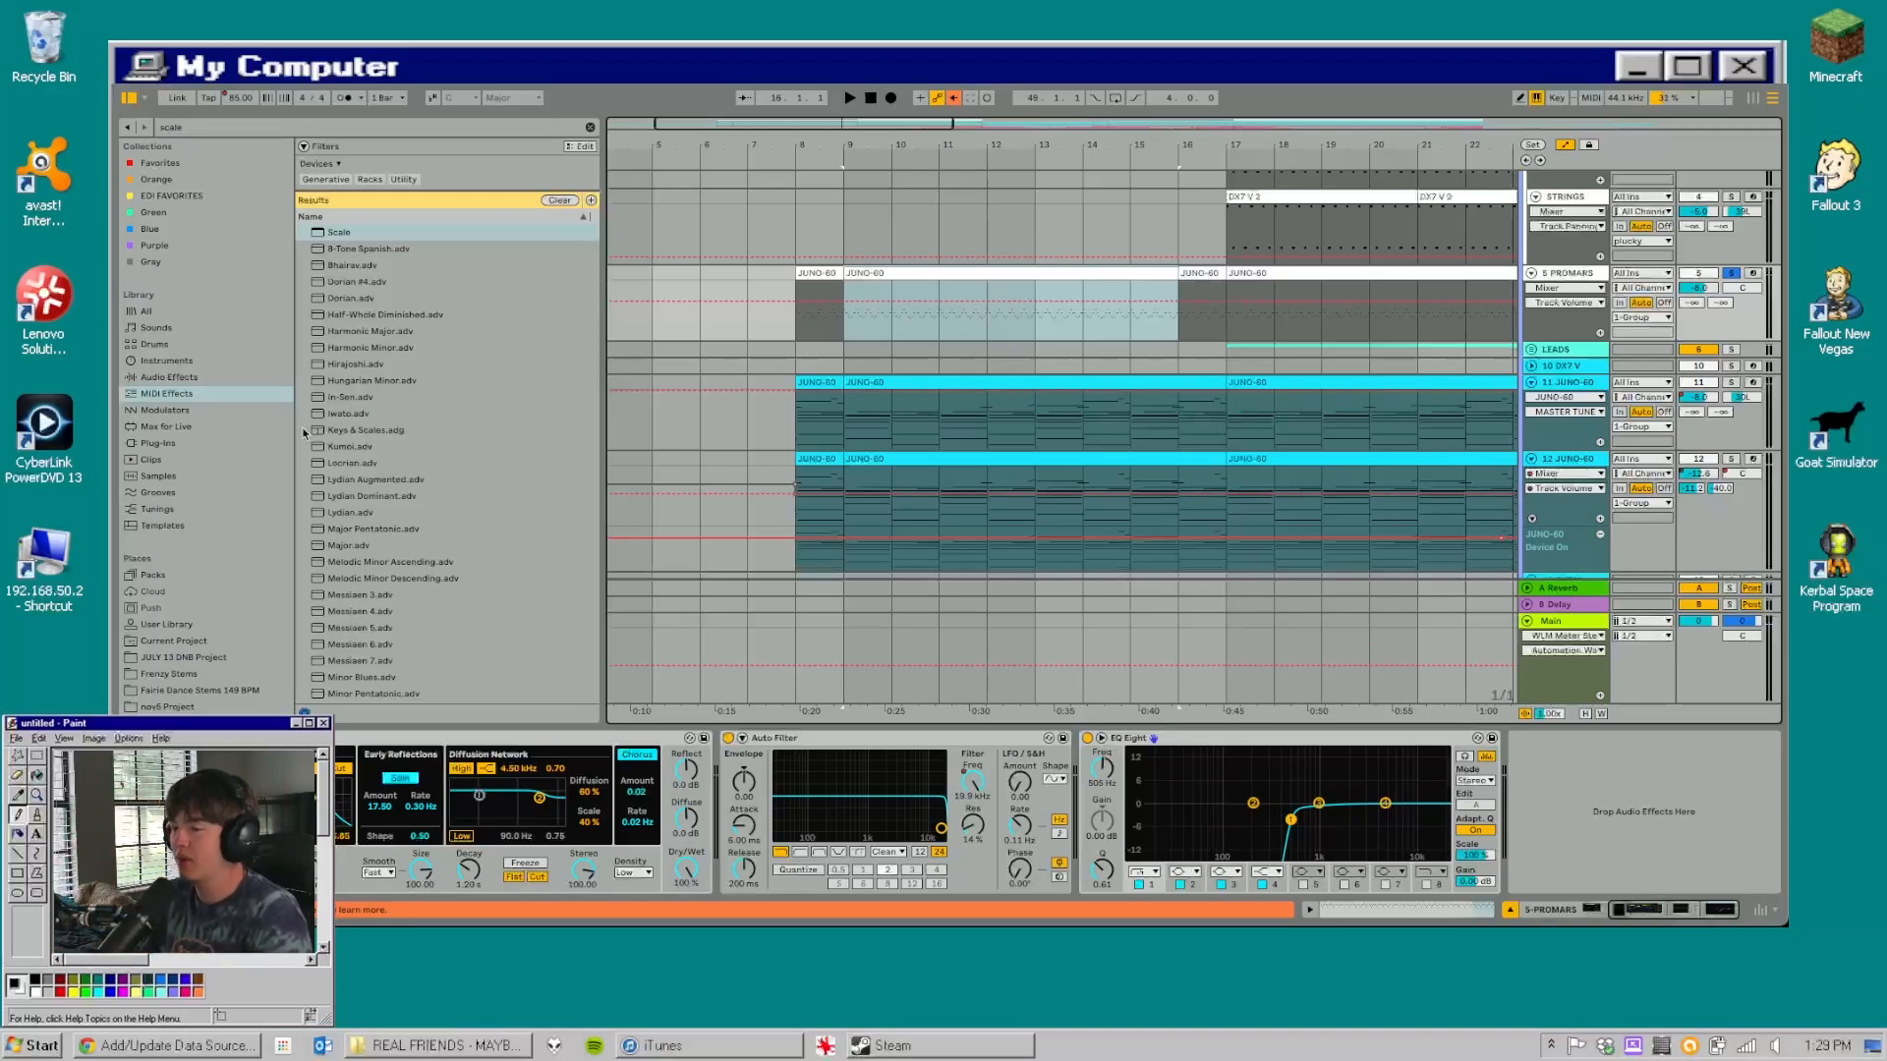
pyautogui.click(358, 744)
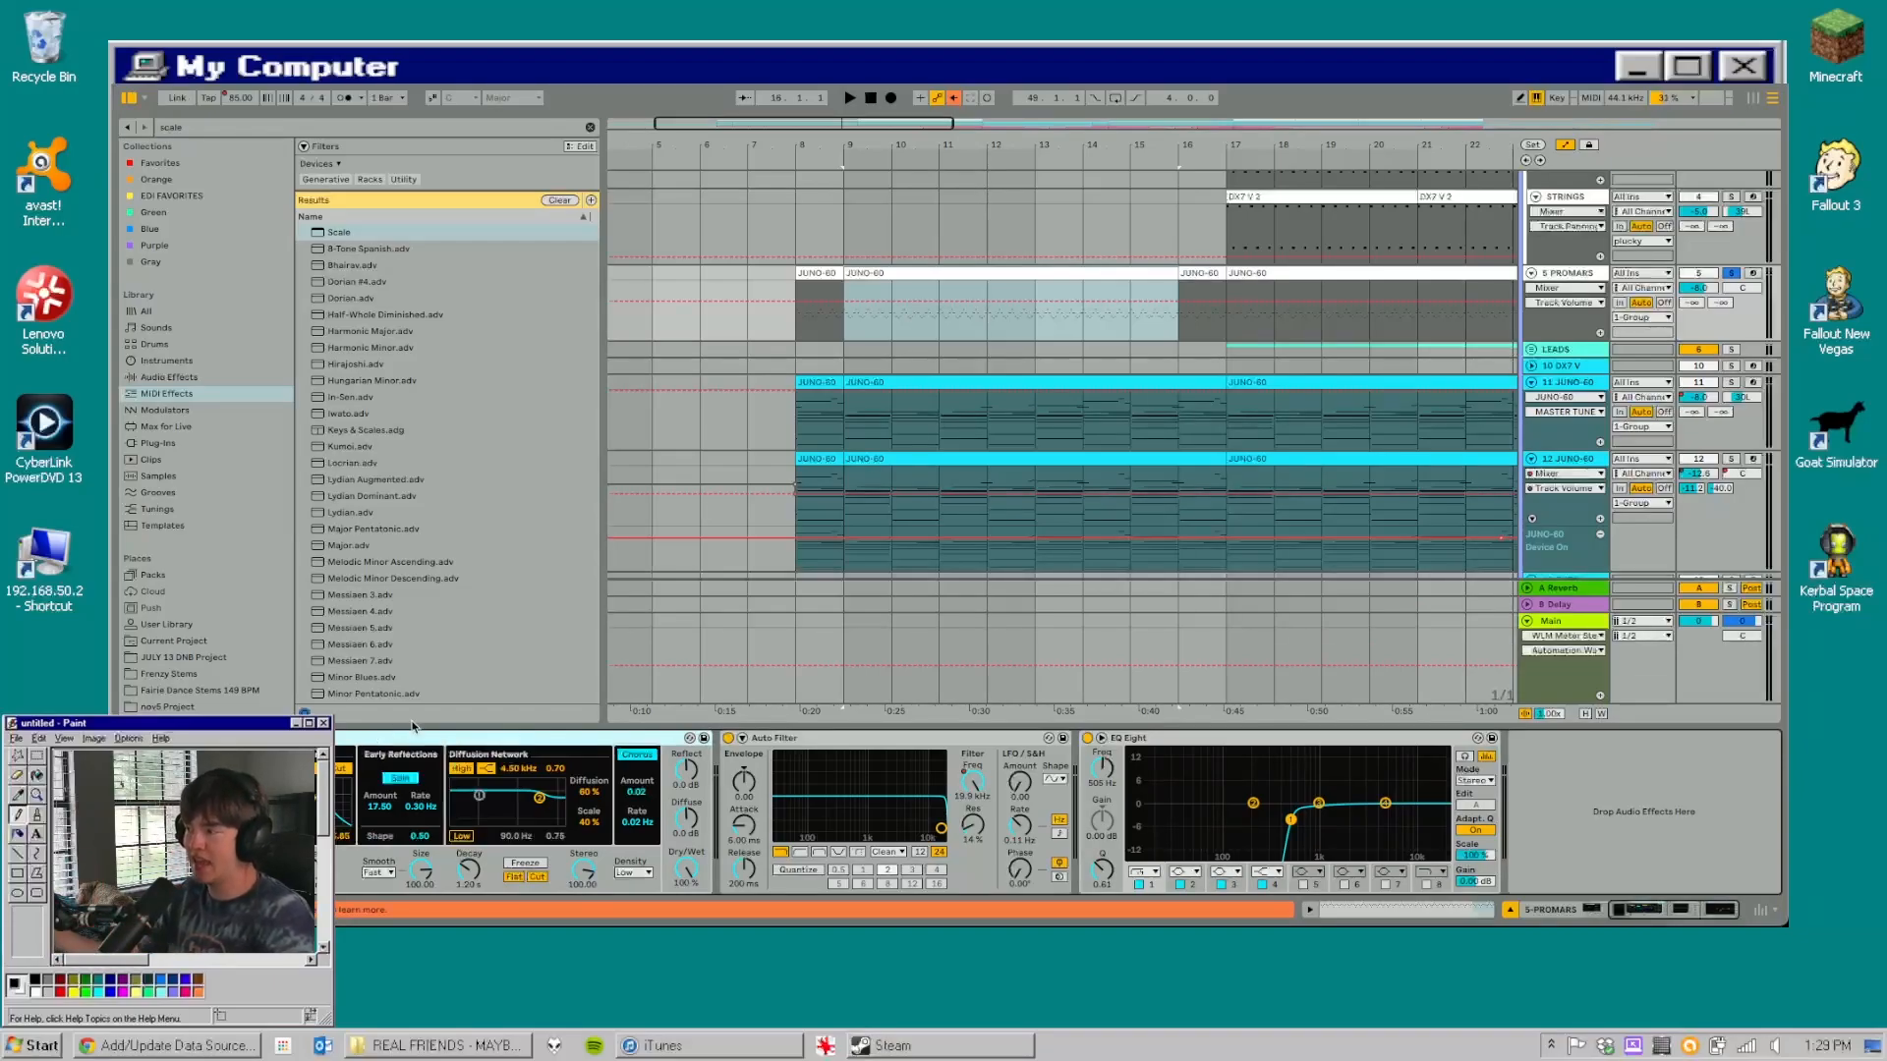
pyautogui.click(1594, 278)
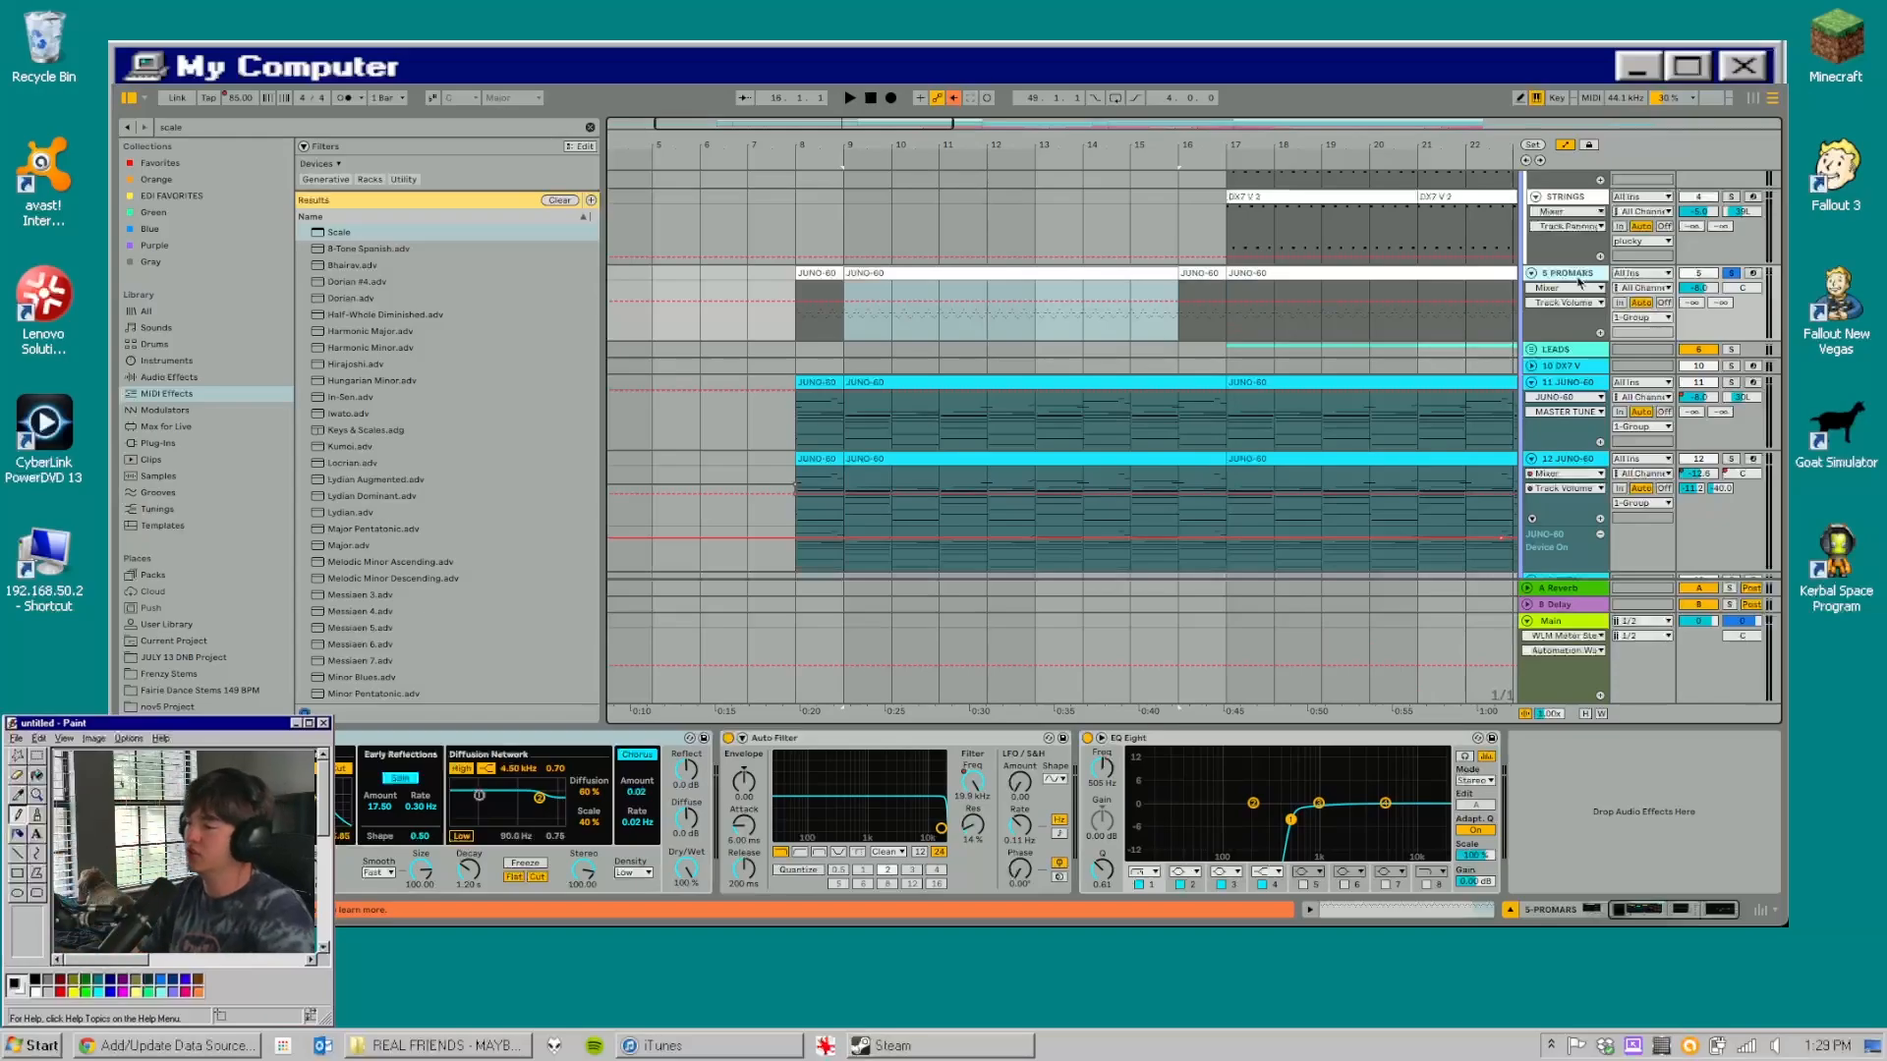
pyautogui.click(845, 324)
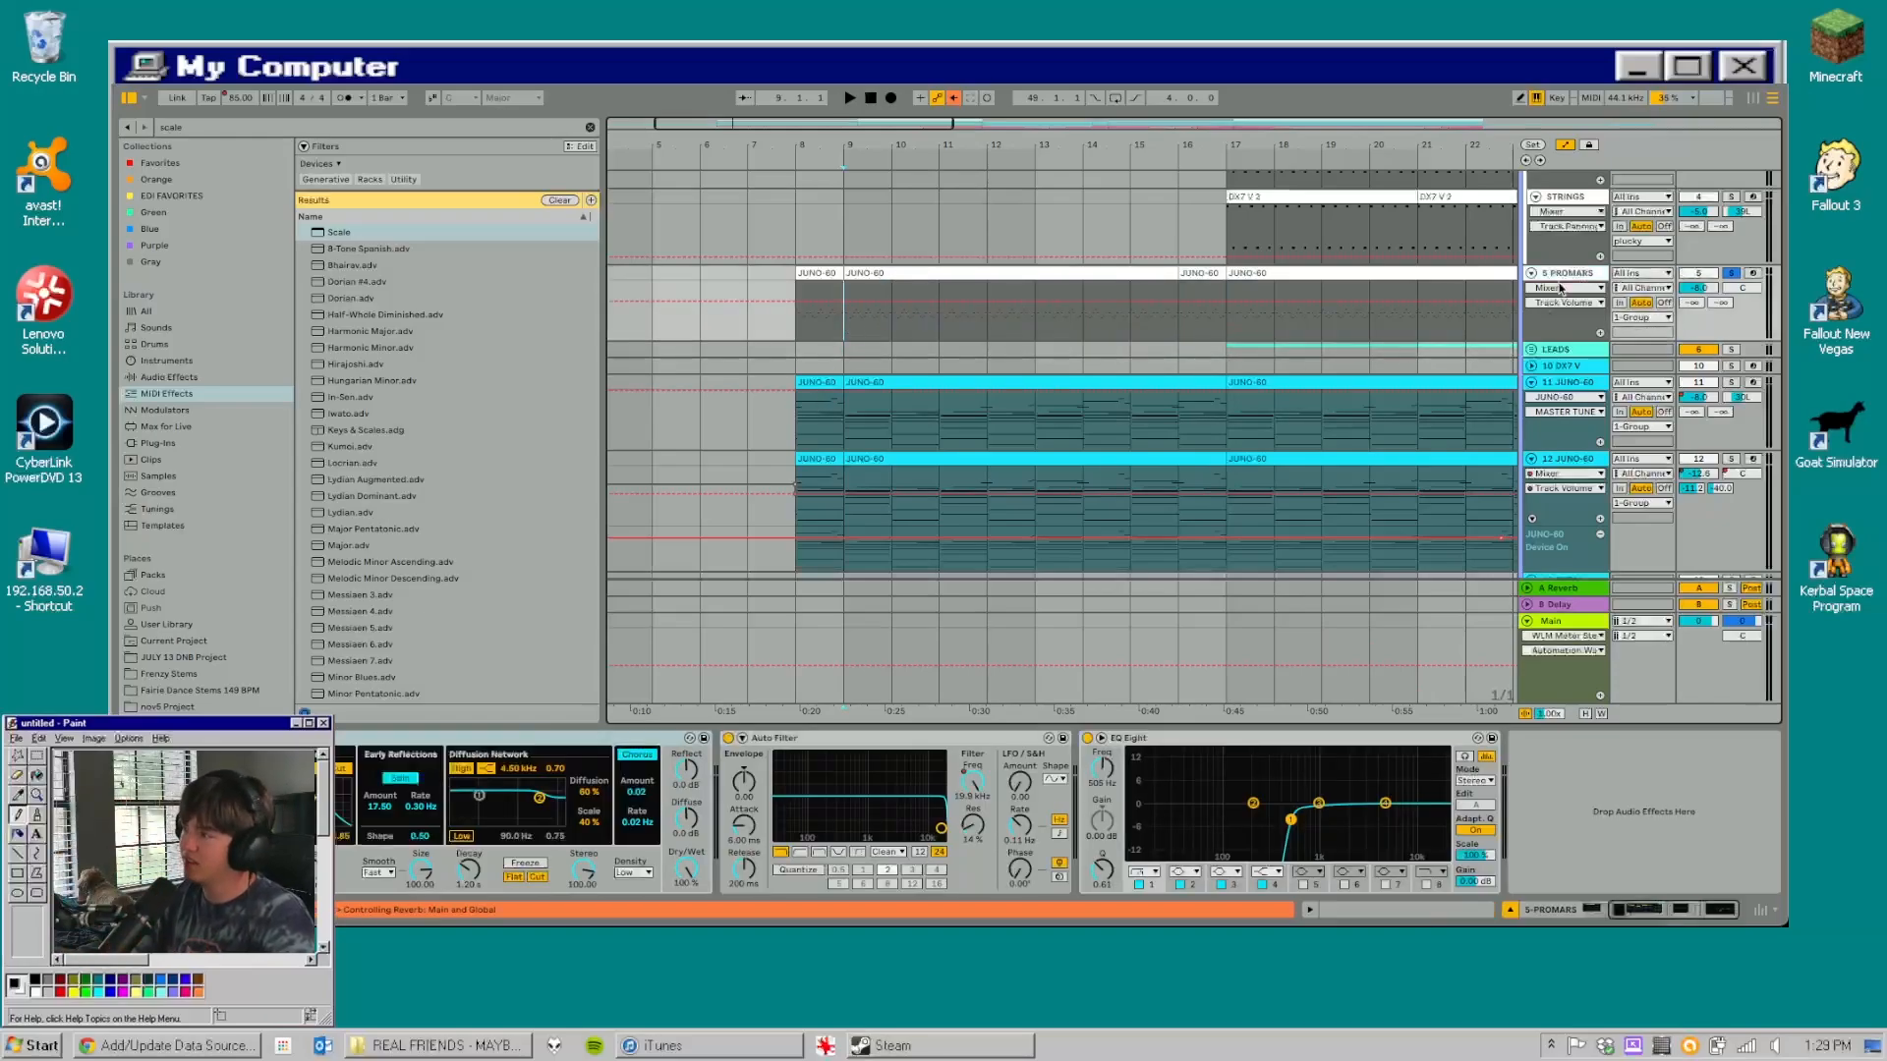
# - Compare the 5 PROMARS track from bar 9 with its Reverb device bypassed and with it switched back on
pyautogui.click(603, 745)
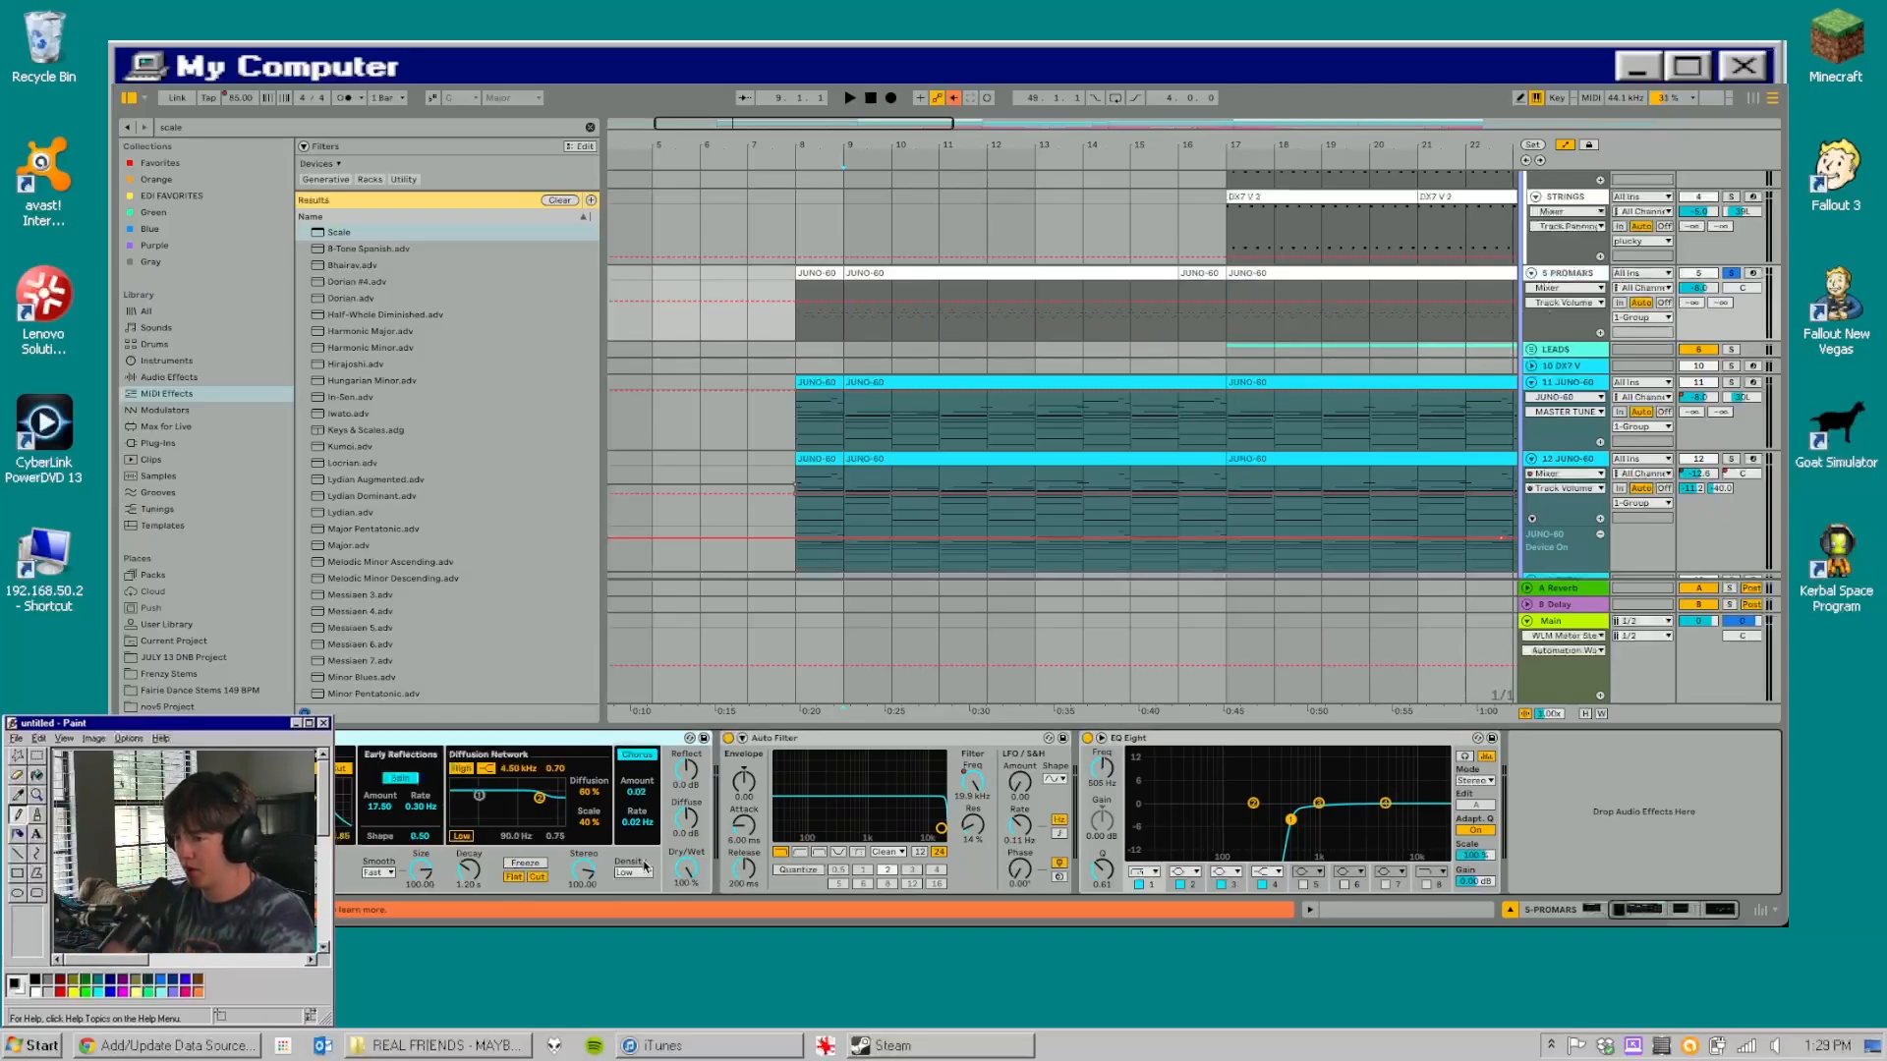
pyautogui.press('0')
pyautogui.click(847, 327)
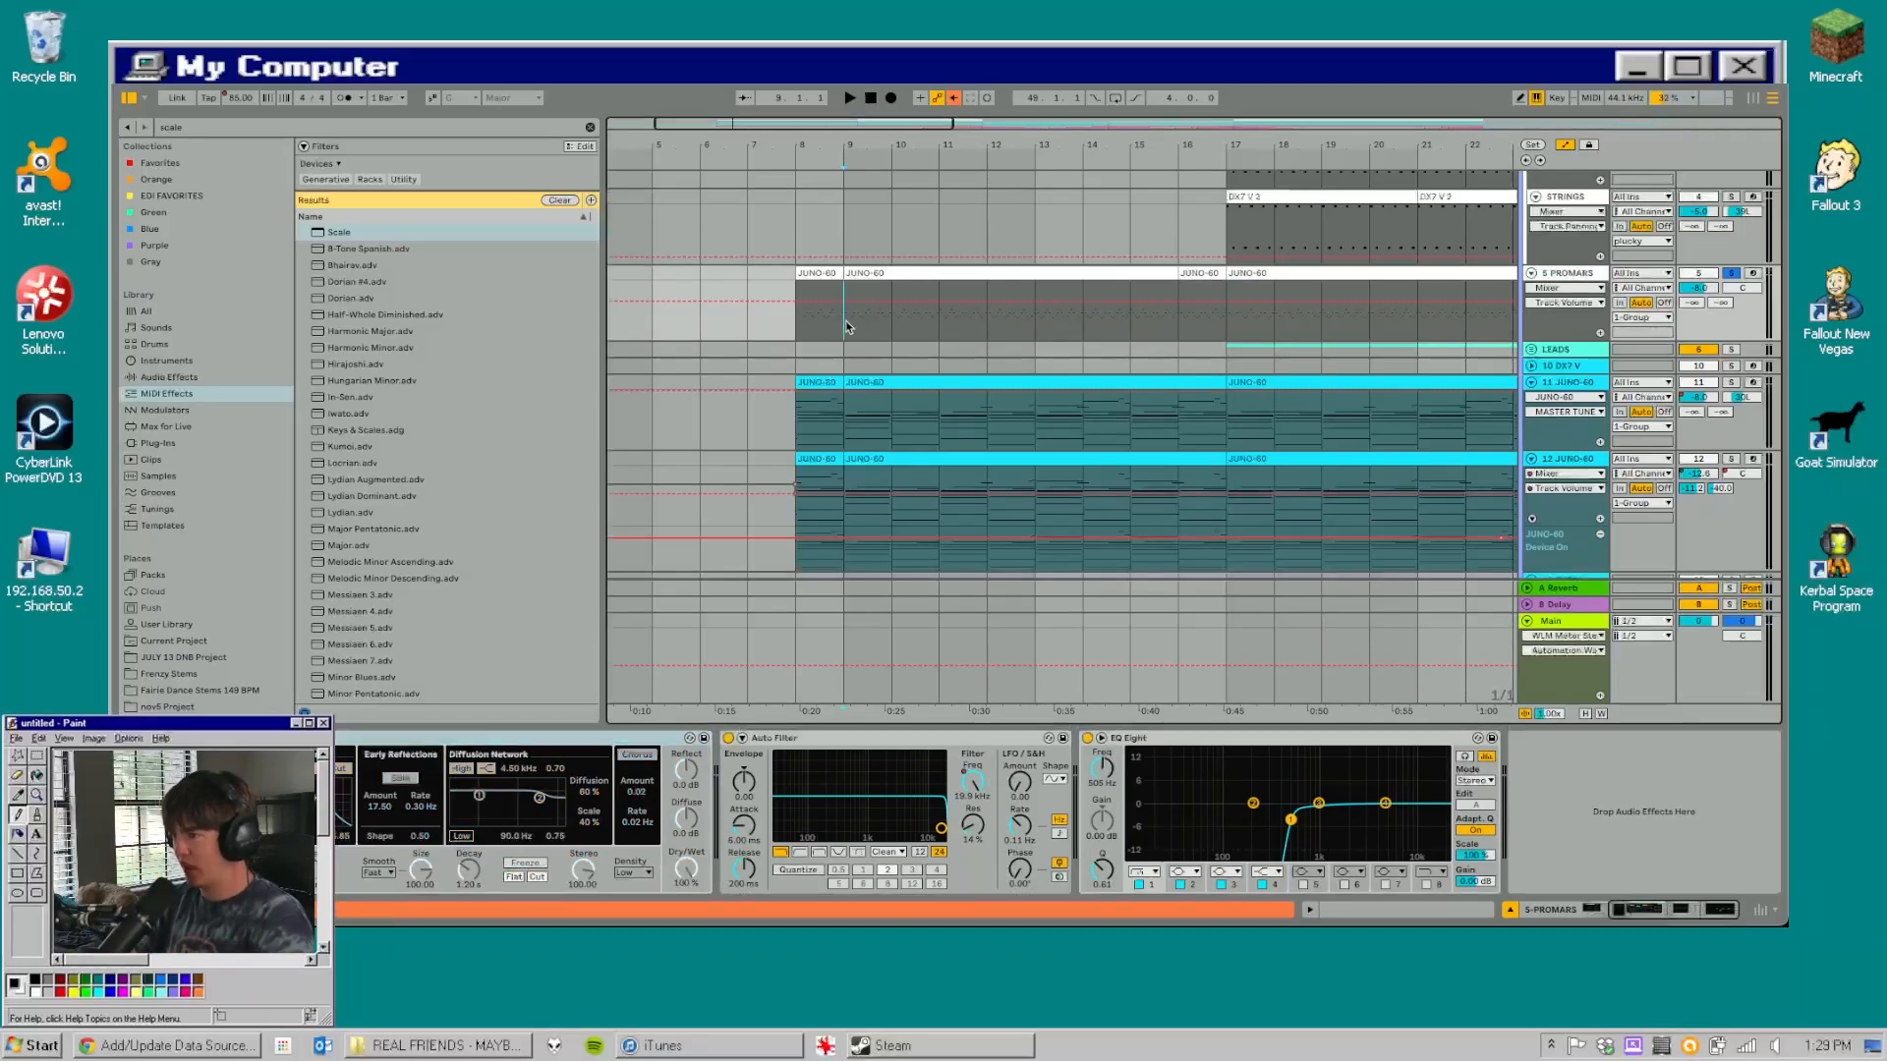
pyautogui.press('space')
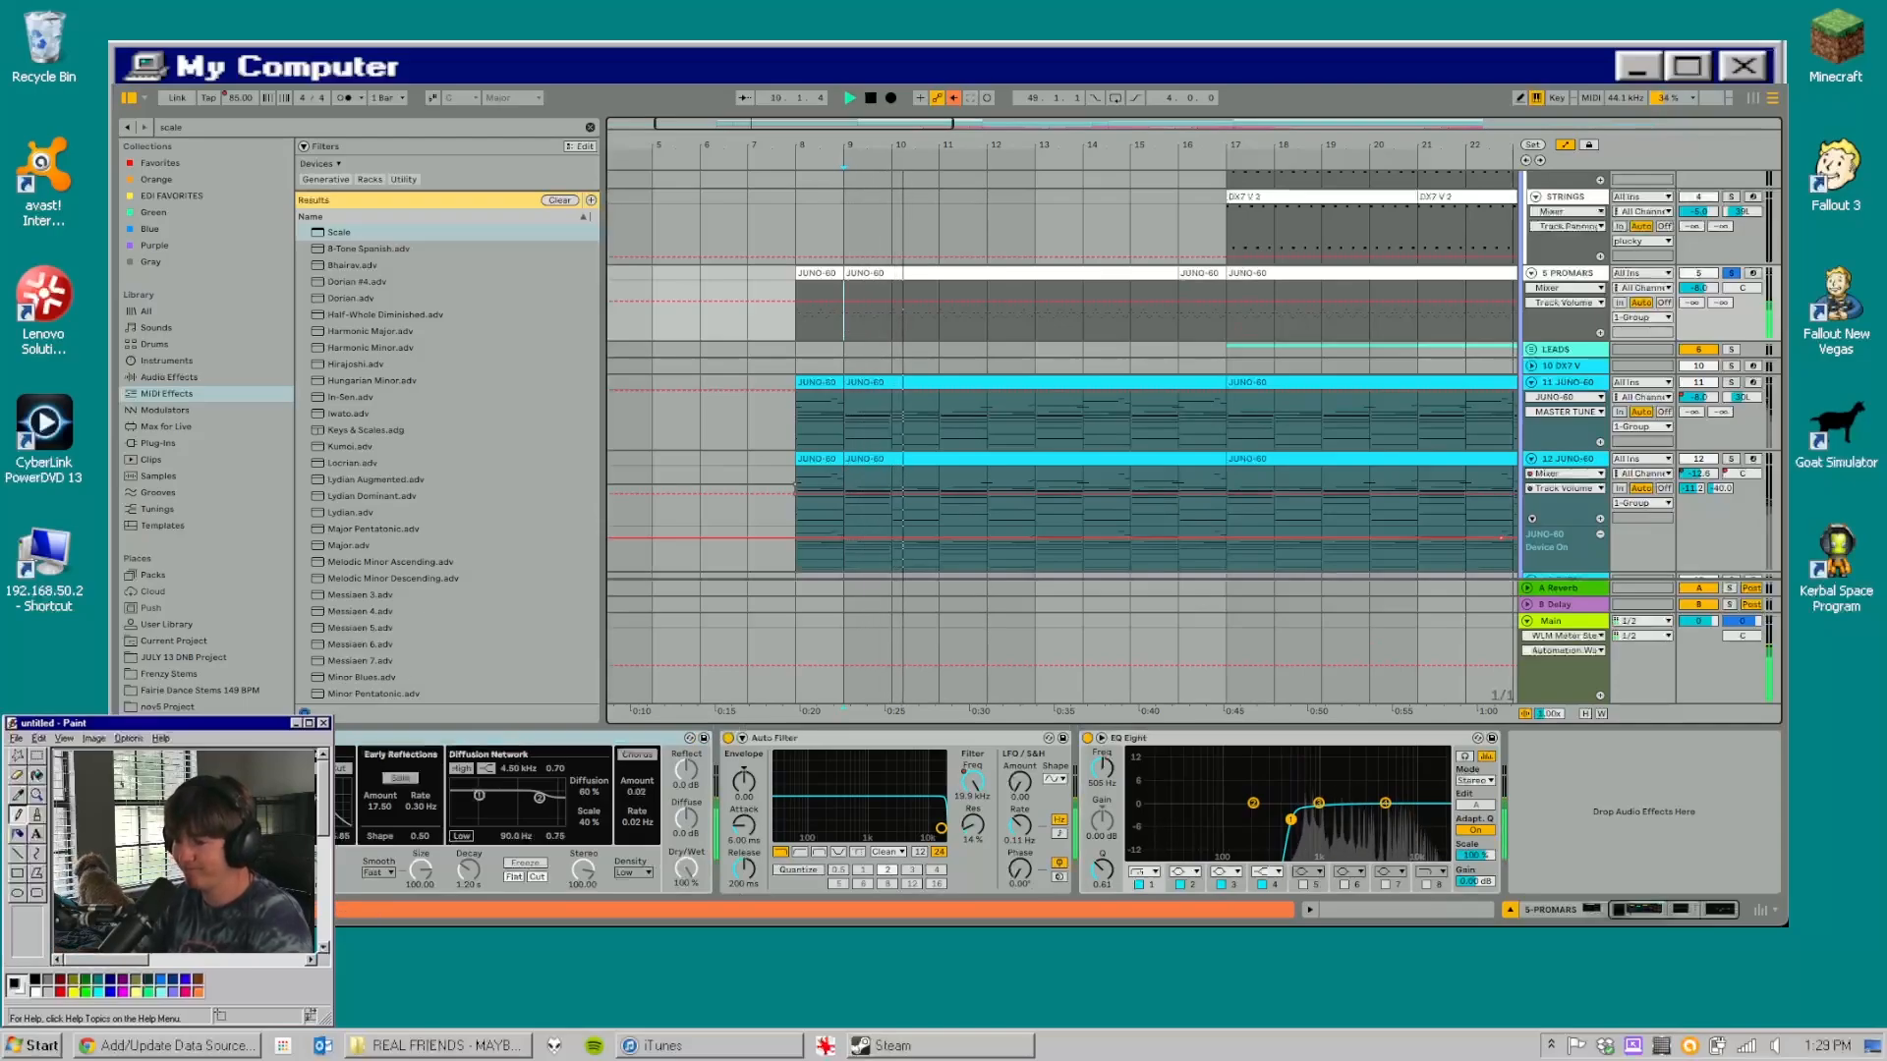
pyautogui.press('space')
pyautogui.press('space')
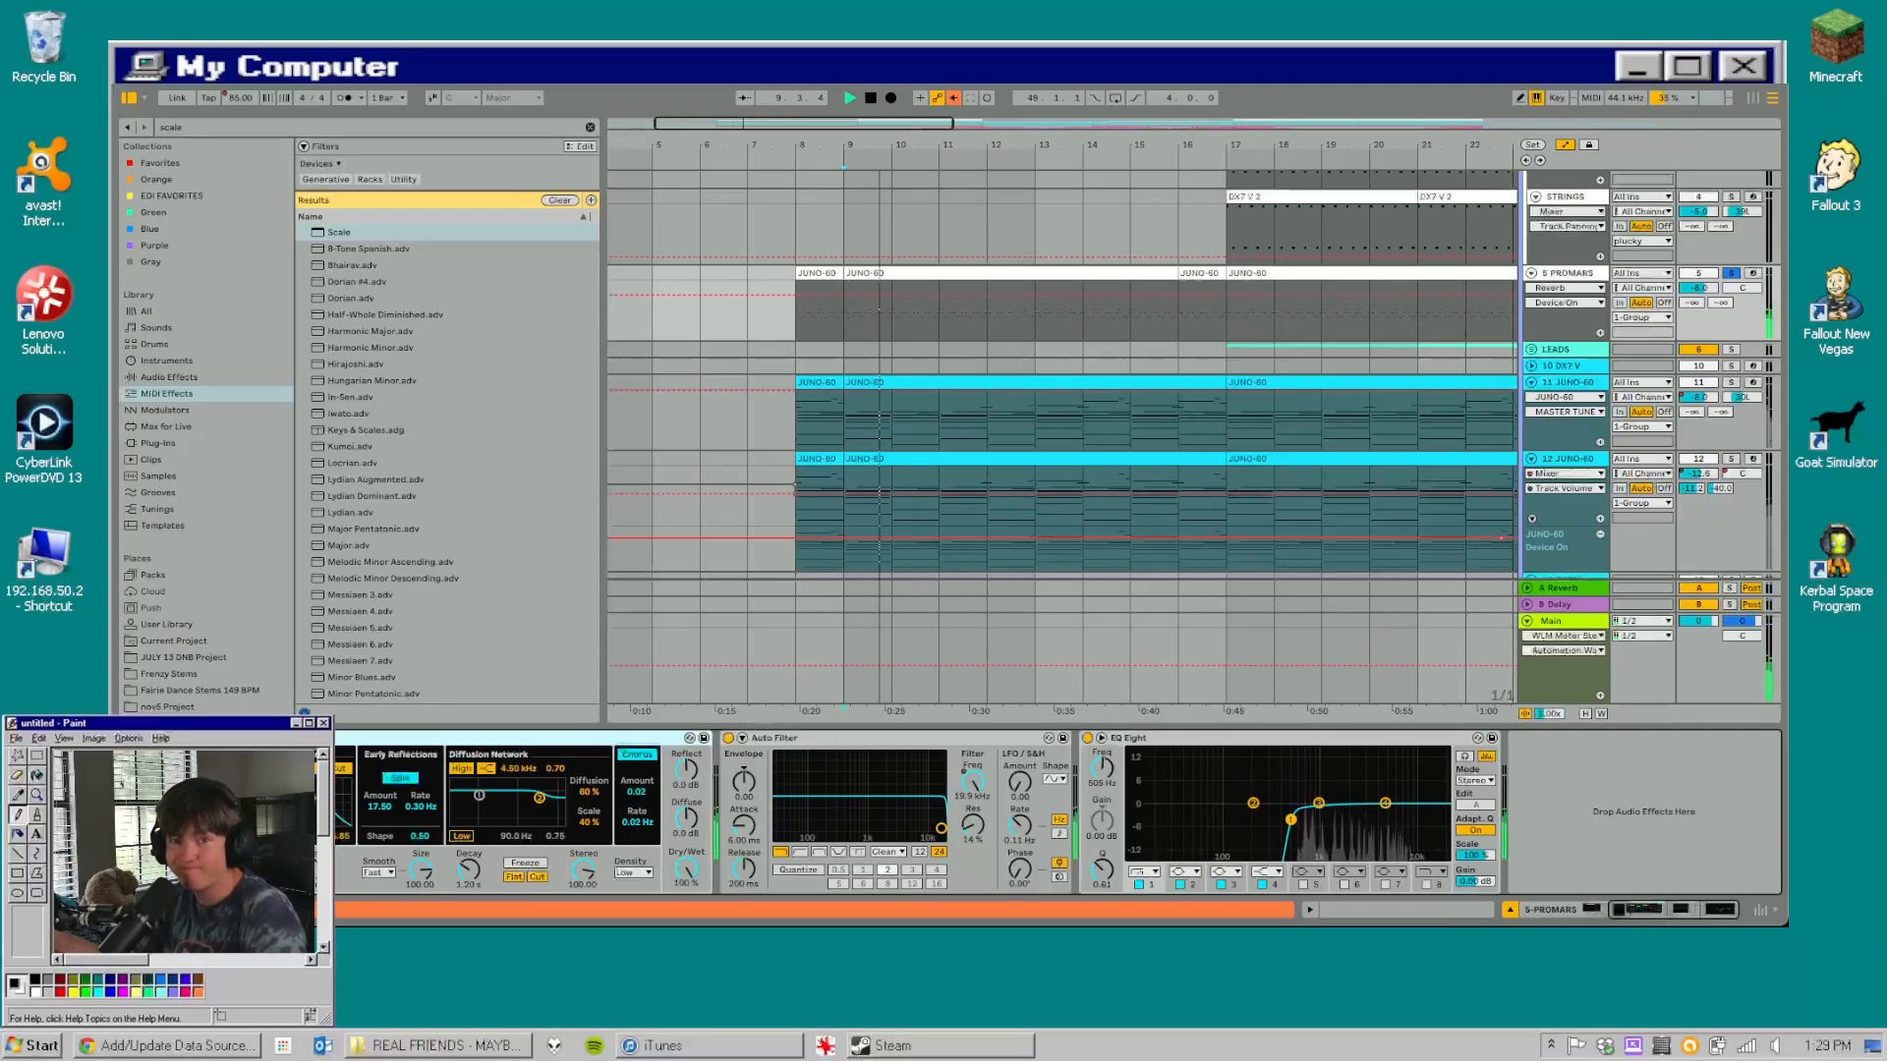
pyautogui.press('space')
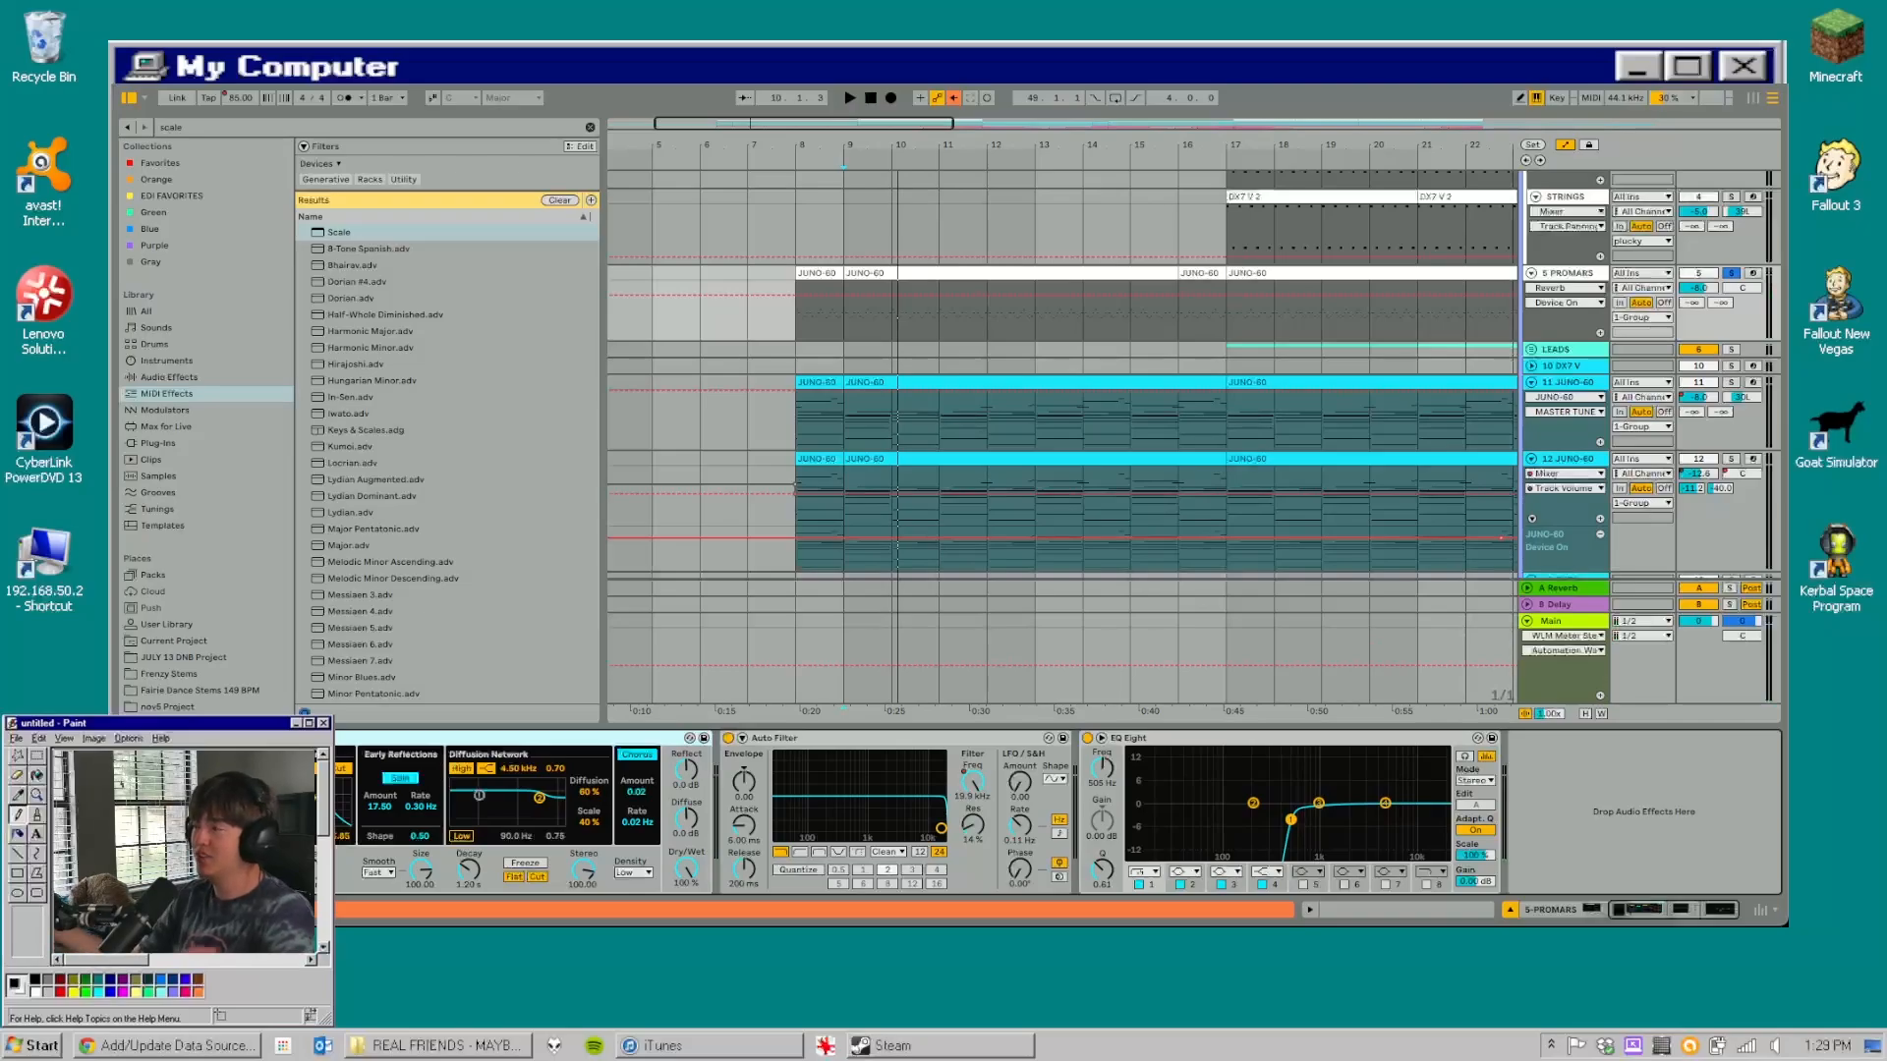
# - Turn off solo on the 5 PROMARS track during playback to hear all layers, and stop
pyautogui.press('space')
pyautogui.click(1733, 274)
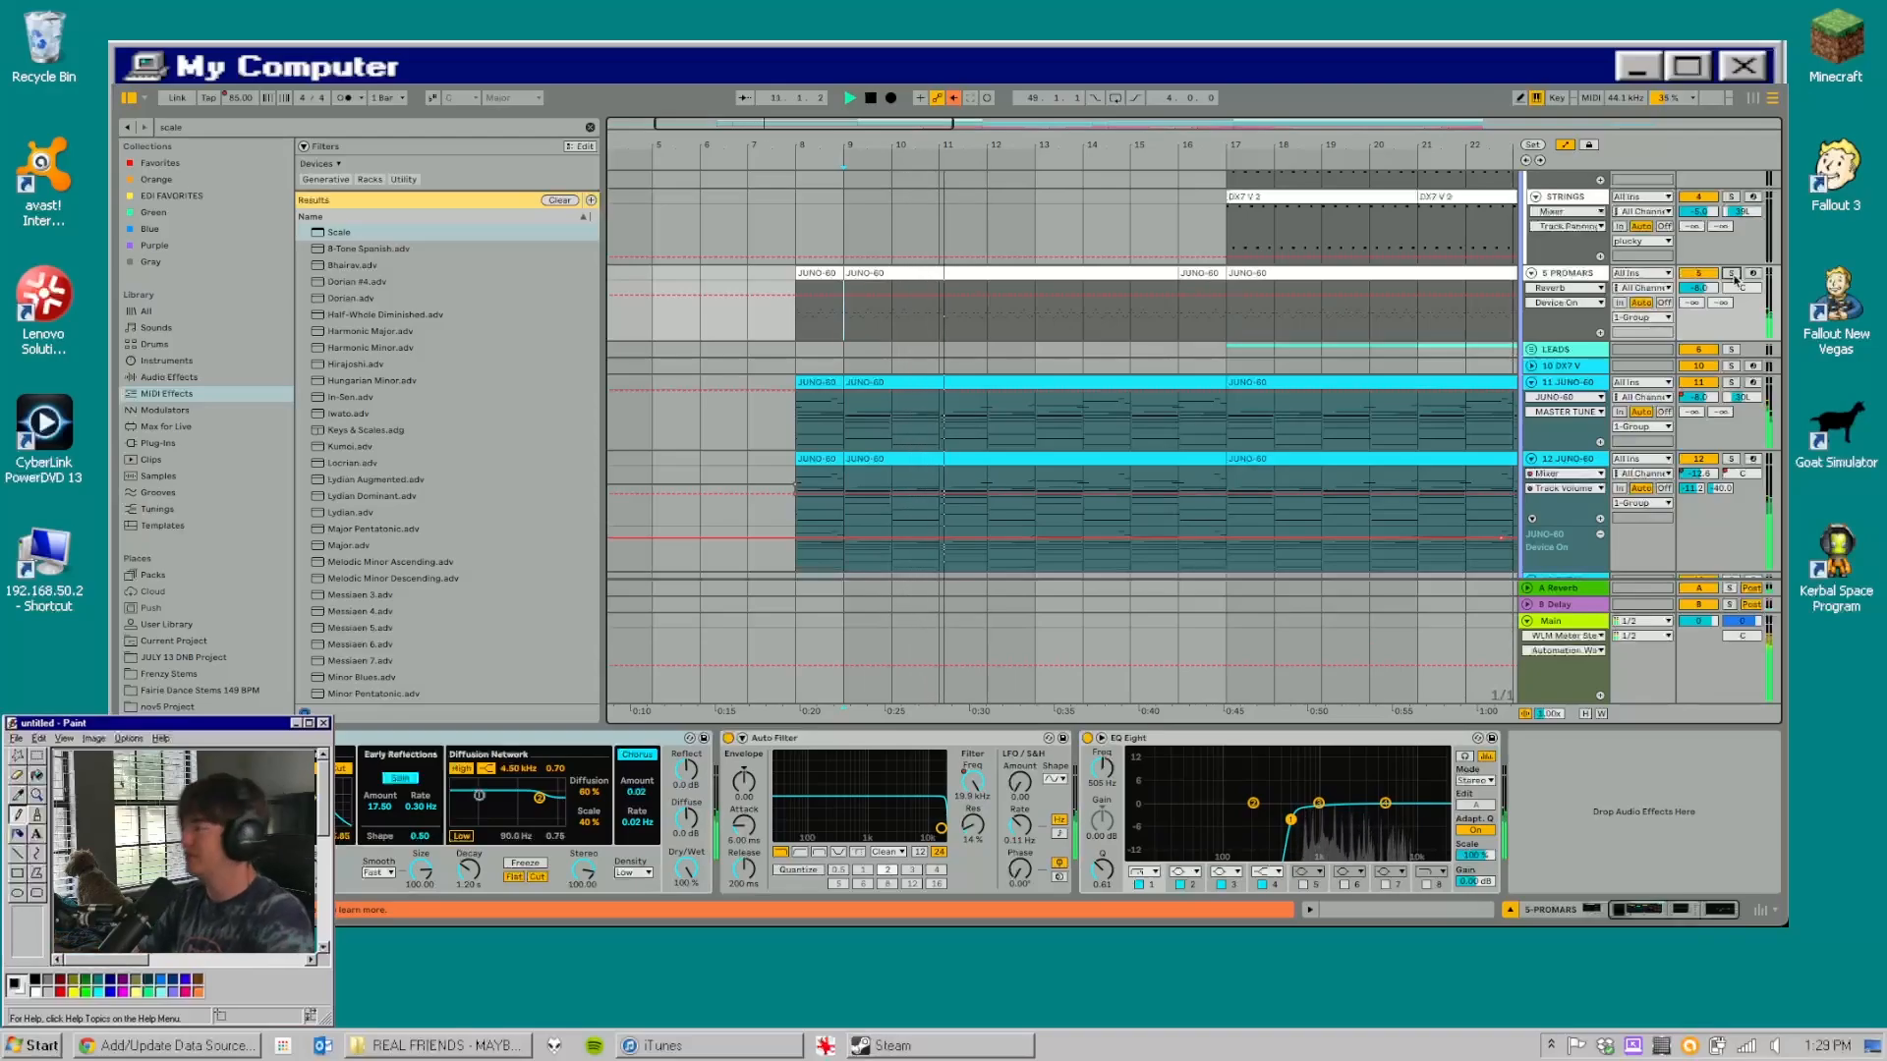
pyautogui.press('space')
# - Select bars 9 to 17 on the 14 DX7 V track, and examine its clips and device chain from bar 9
pyautogui.scroll(-5, 1189, 448)
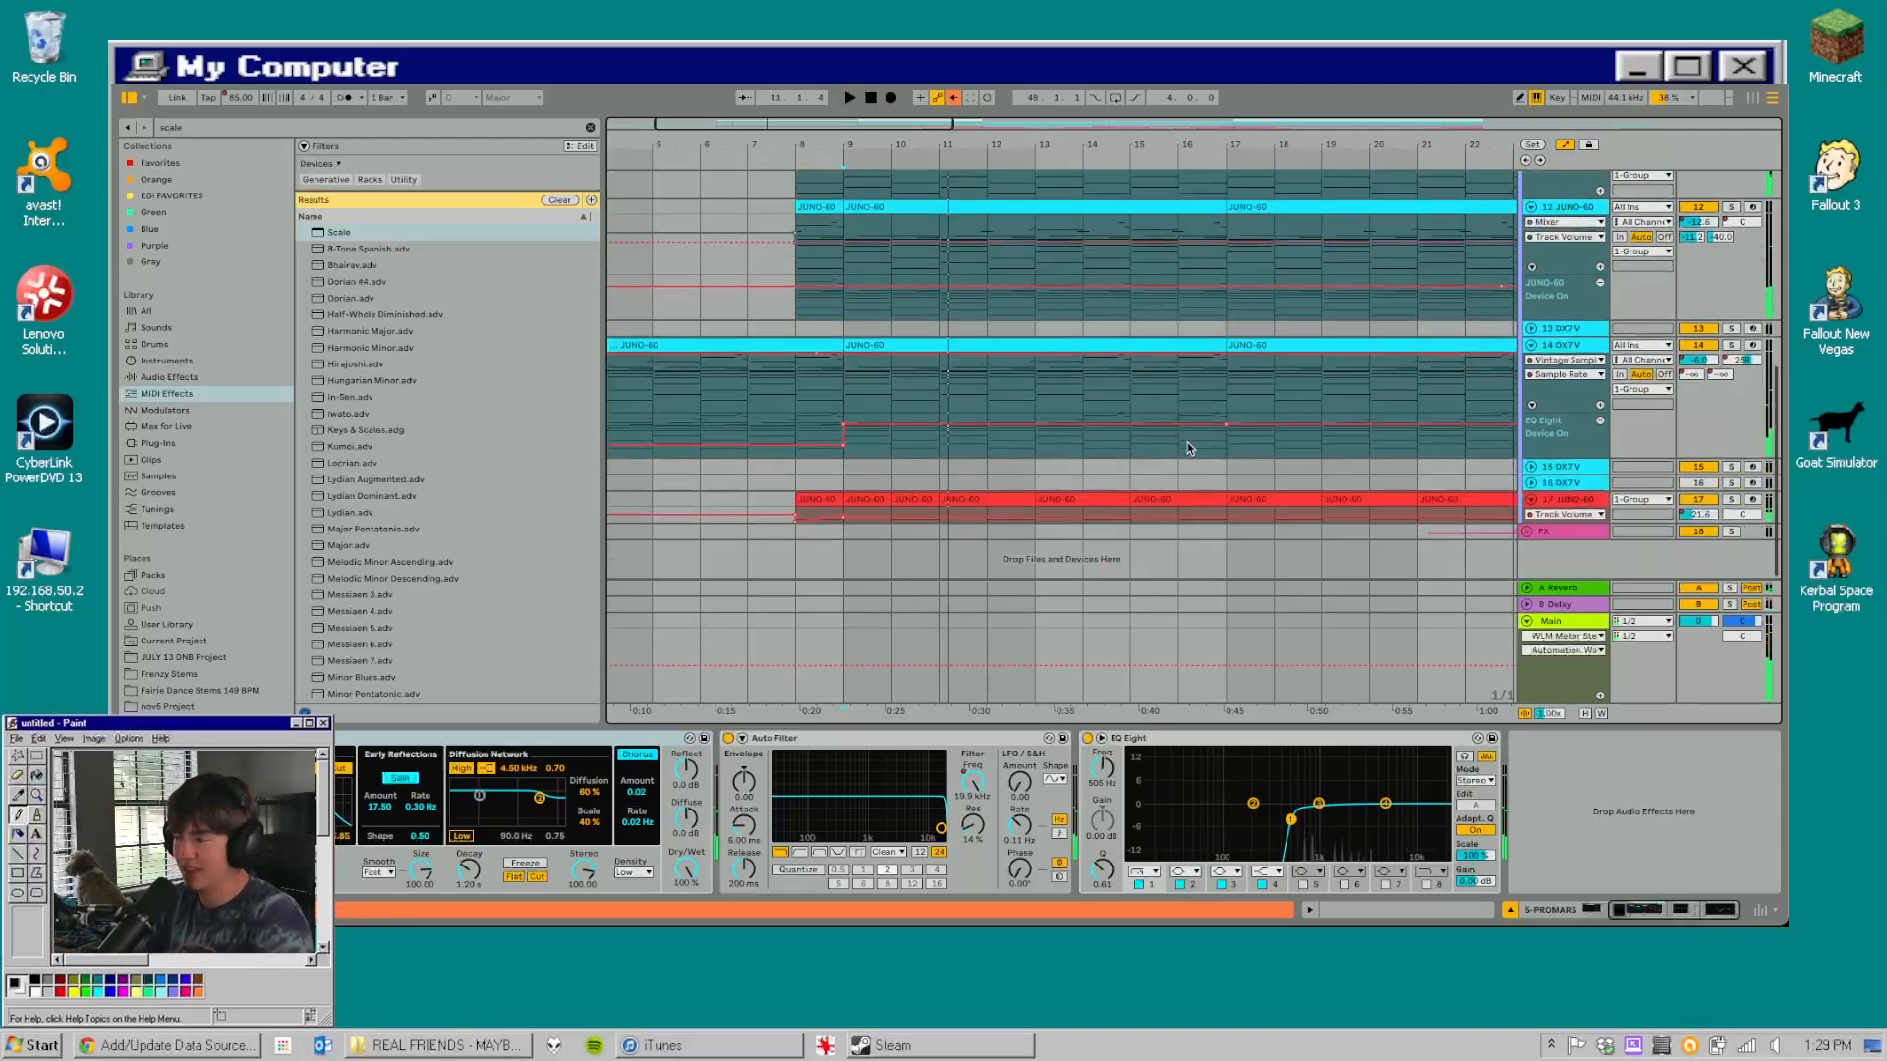
pyautogui.click(1566, 347)
pyautogui.moveTo(846, 391); pyautogui.dragTo(1228, 387)
pyautogui.click(1124, 343)
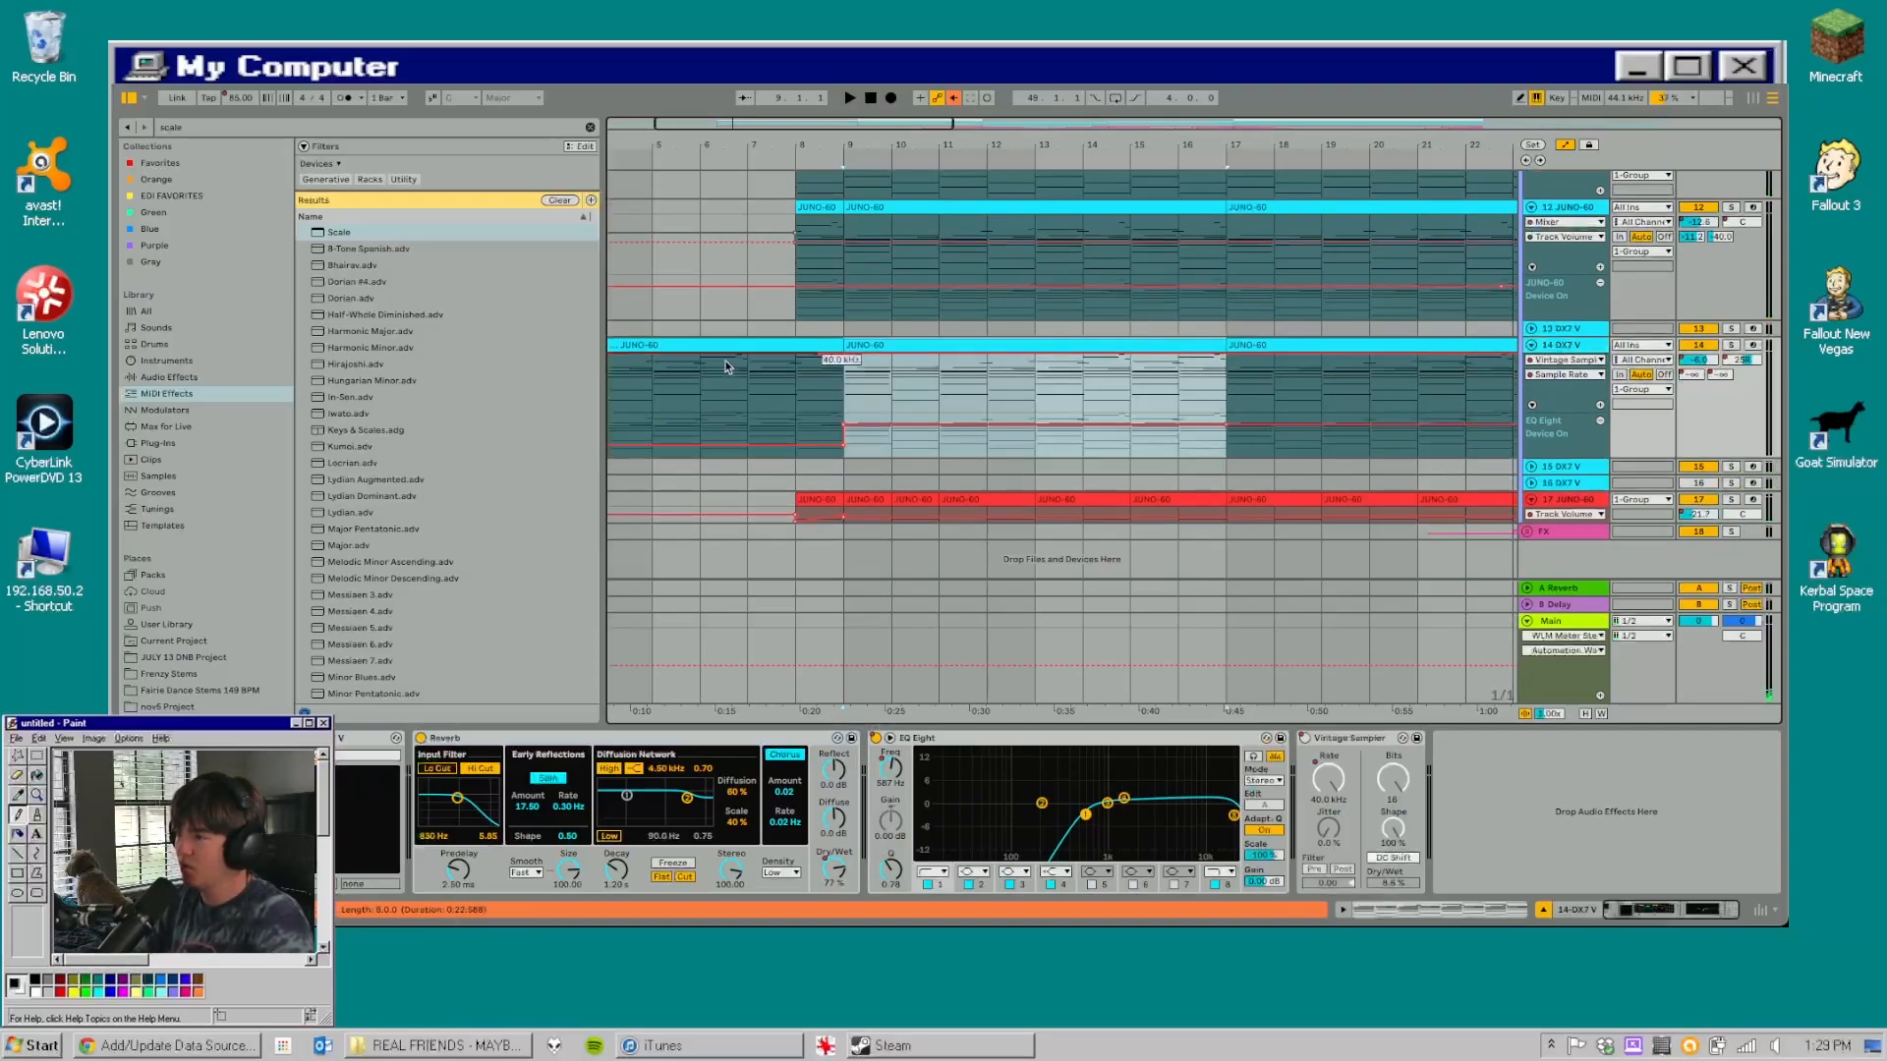
pyautogui.click(721, 346)
pyautogui.hscroll(-3, 1126, 341)
pyautogui.click(1125, 341)
pyautogui.hscroll(2, 1125, 341)
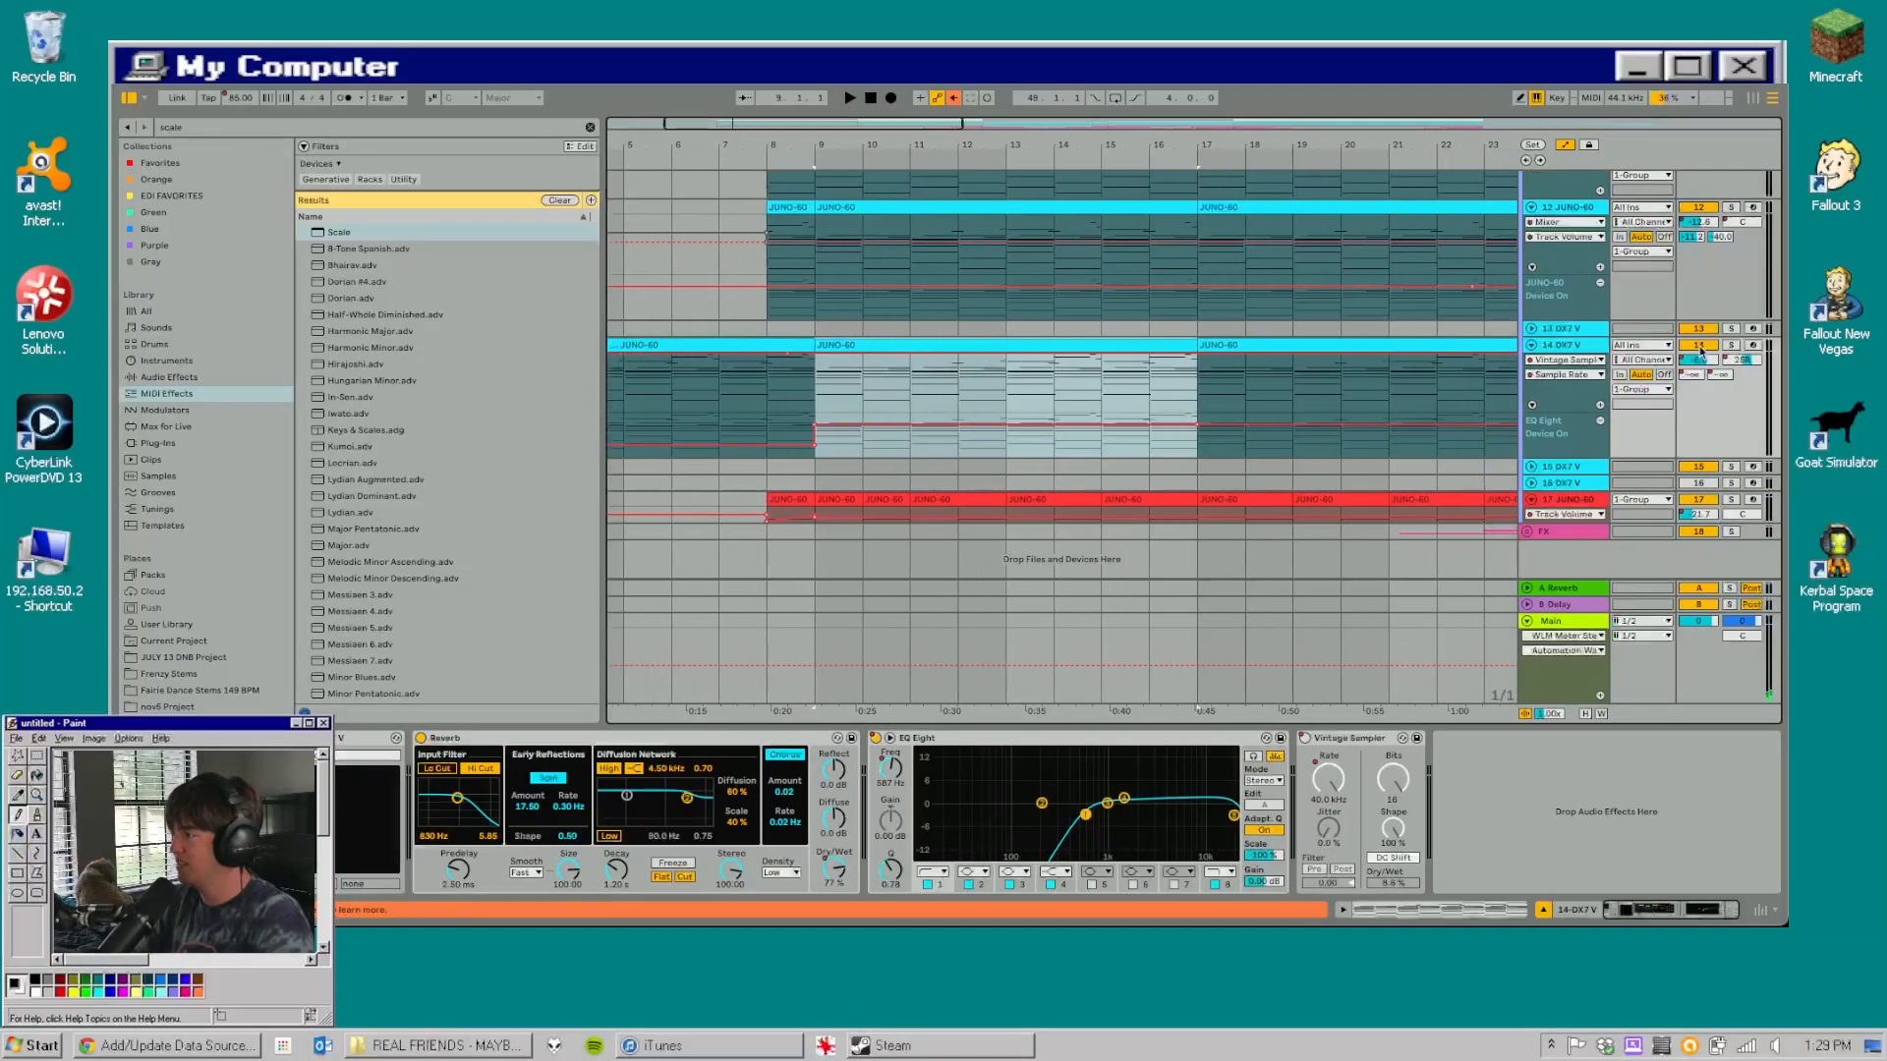
pyautogui.click(829, 390)
# - Compare bars 9 to 17 on the 11 JUNO-60 track with the same bars on the 14 DX7 V track
pyautogui.scroll(2, 1086, 275)
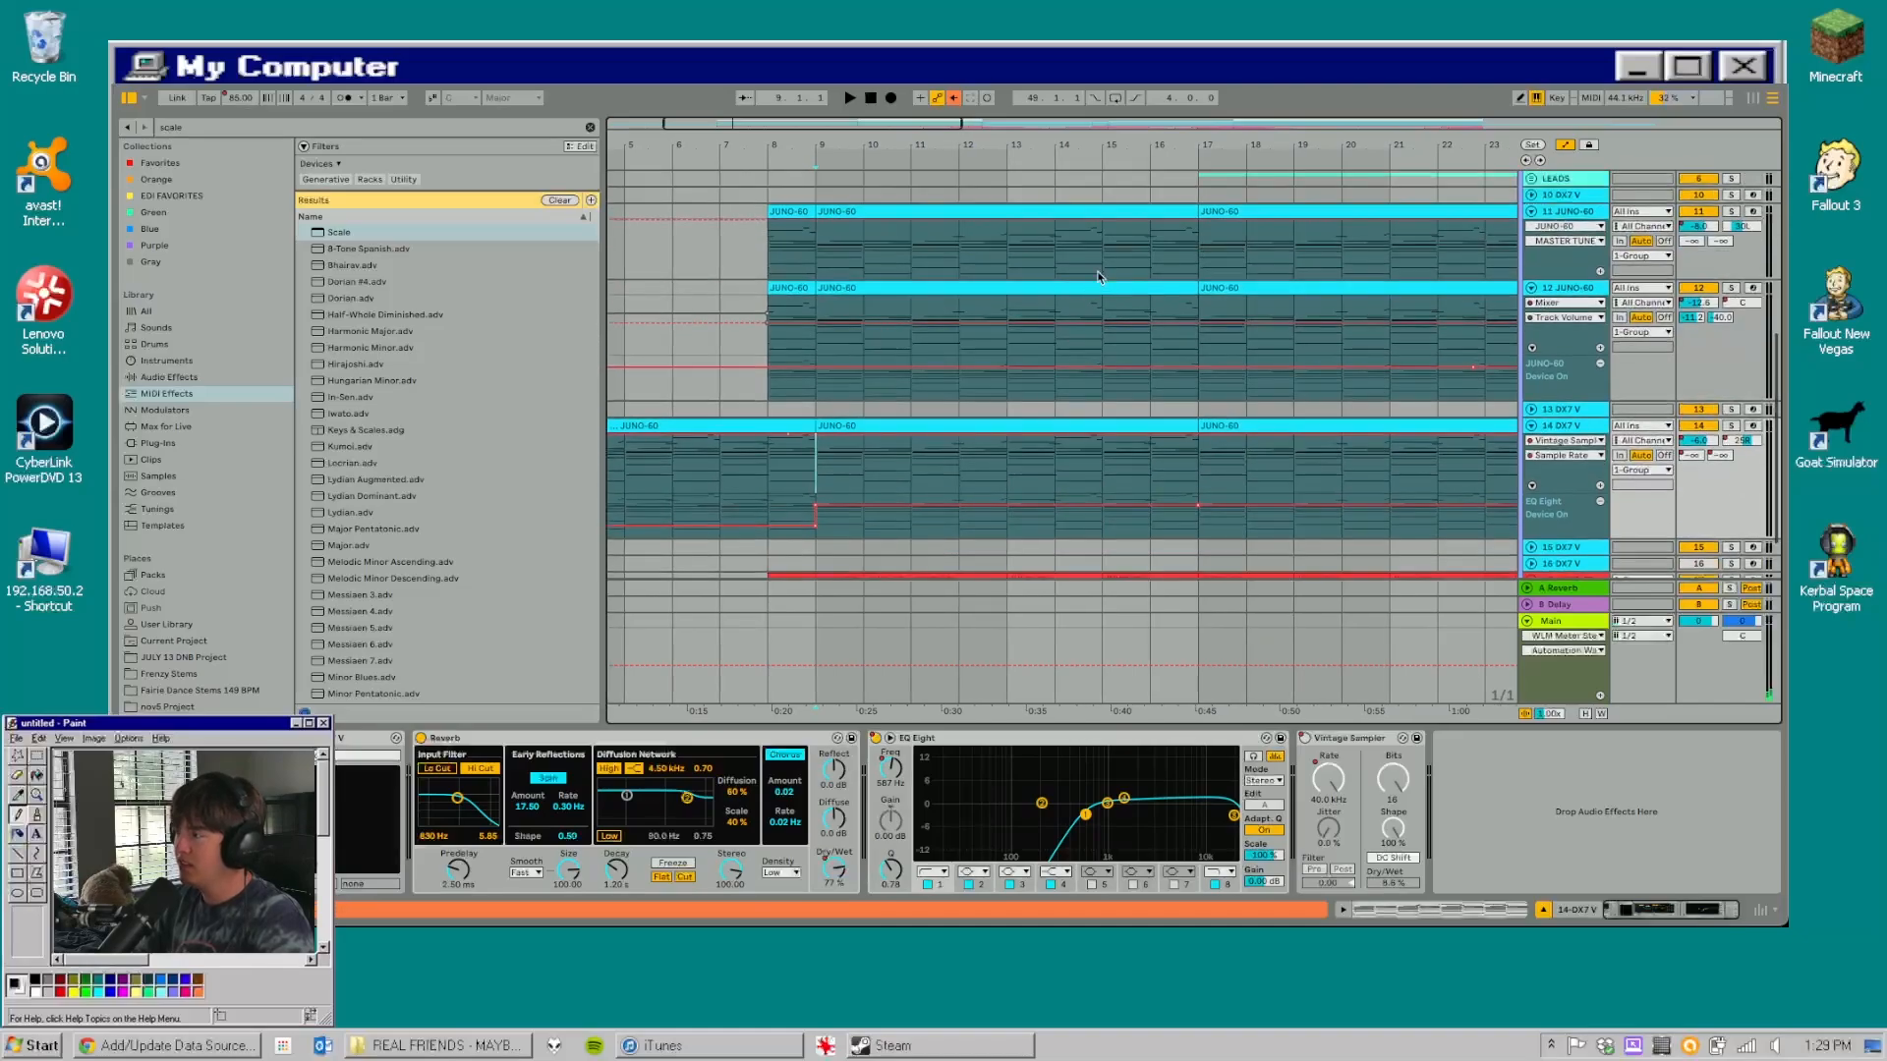
pyautogui.moveTo(829, 255); pyautogui.dragTo(1212, 247)
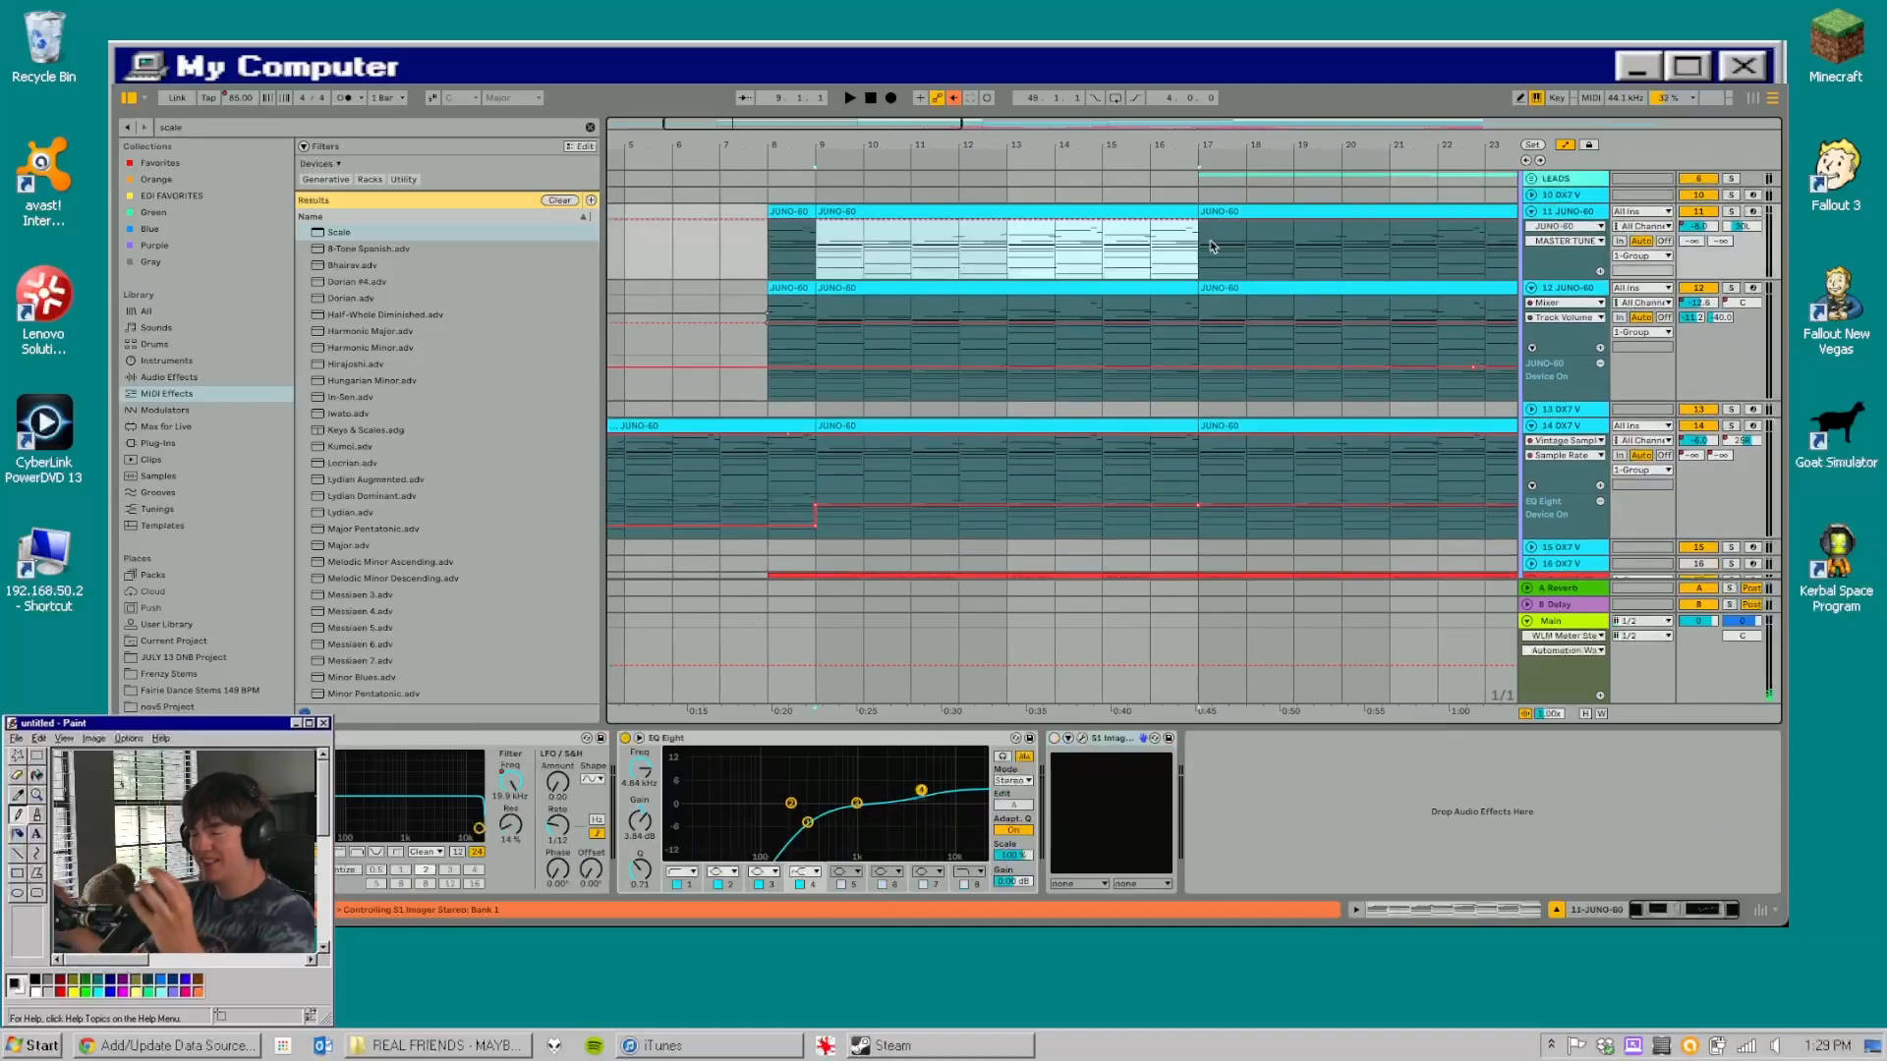
pyautogui.scroll(-2, 1185, 262)
pyautogui.click(1195, 349)
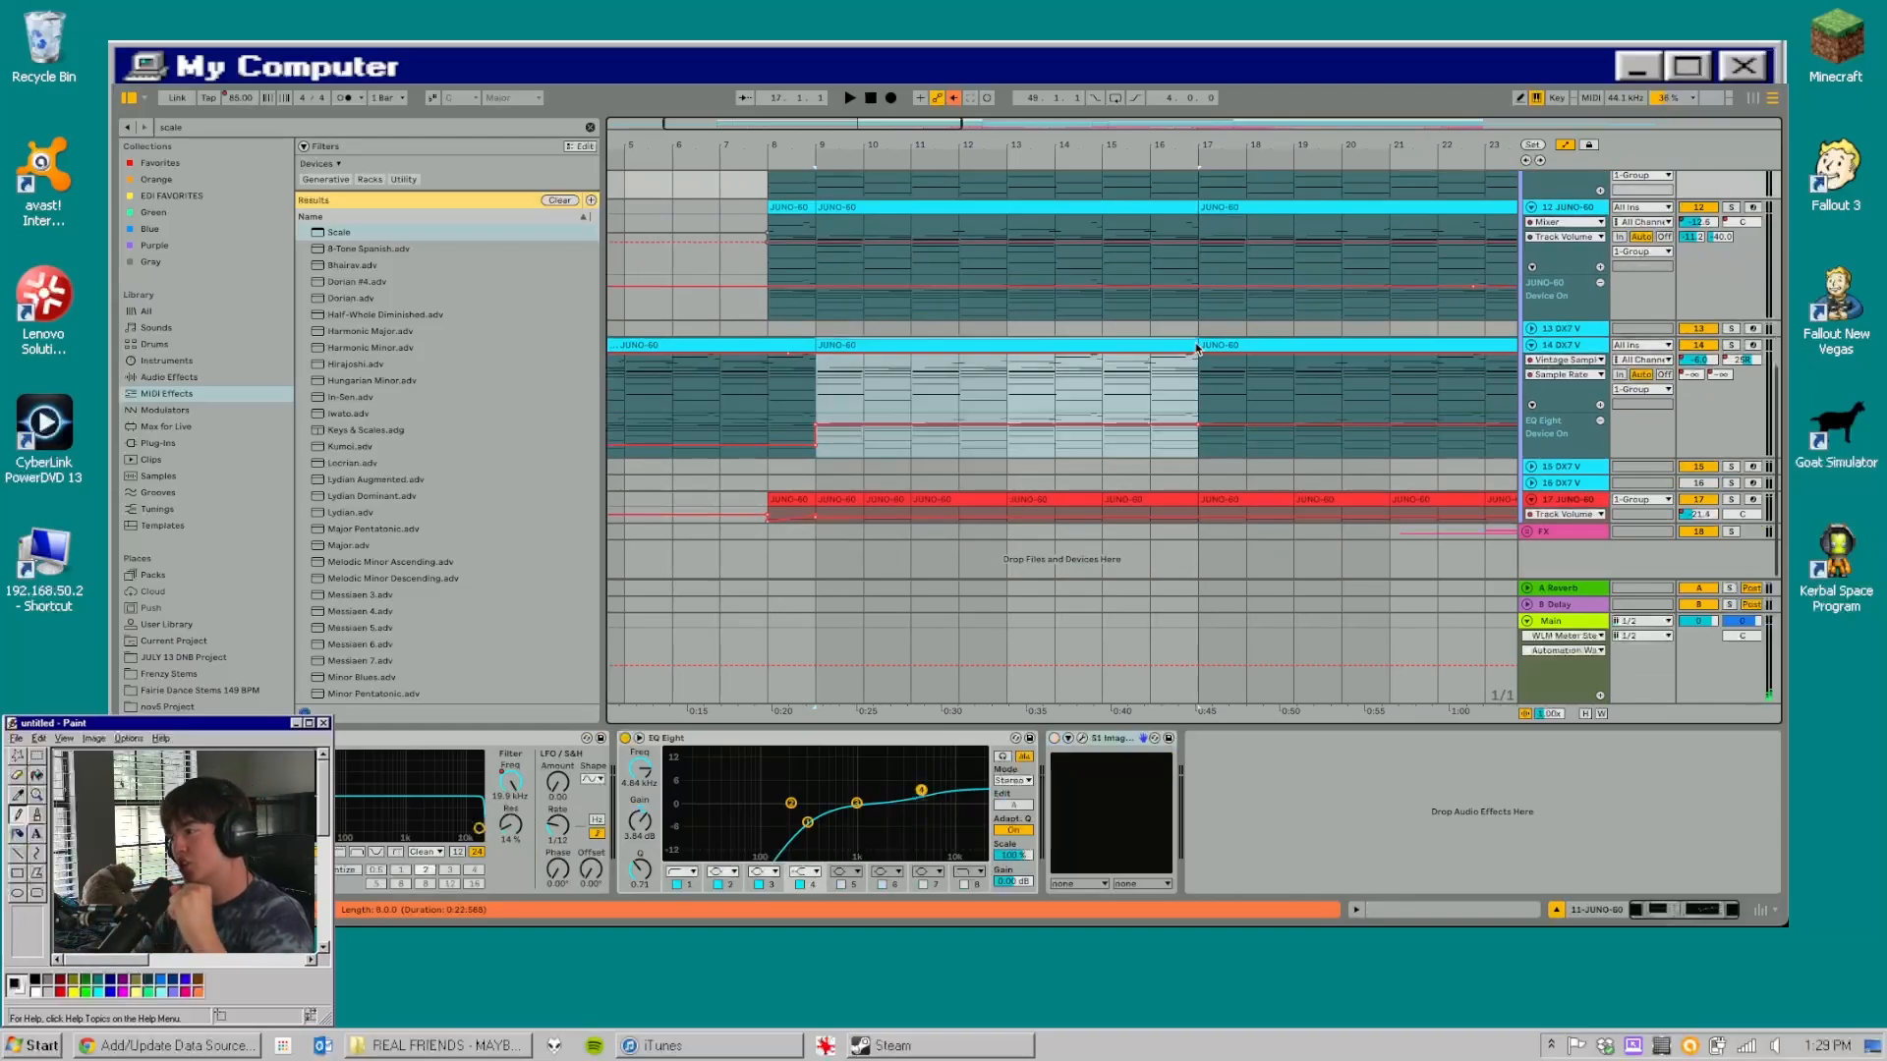
# - Solo the 14 DX7 V track, play it from bar 12, and turn its solo off again
pyautogui.click(851, 404)
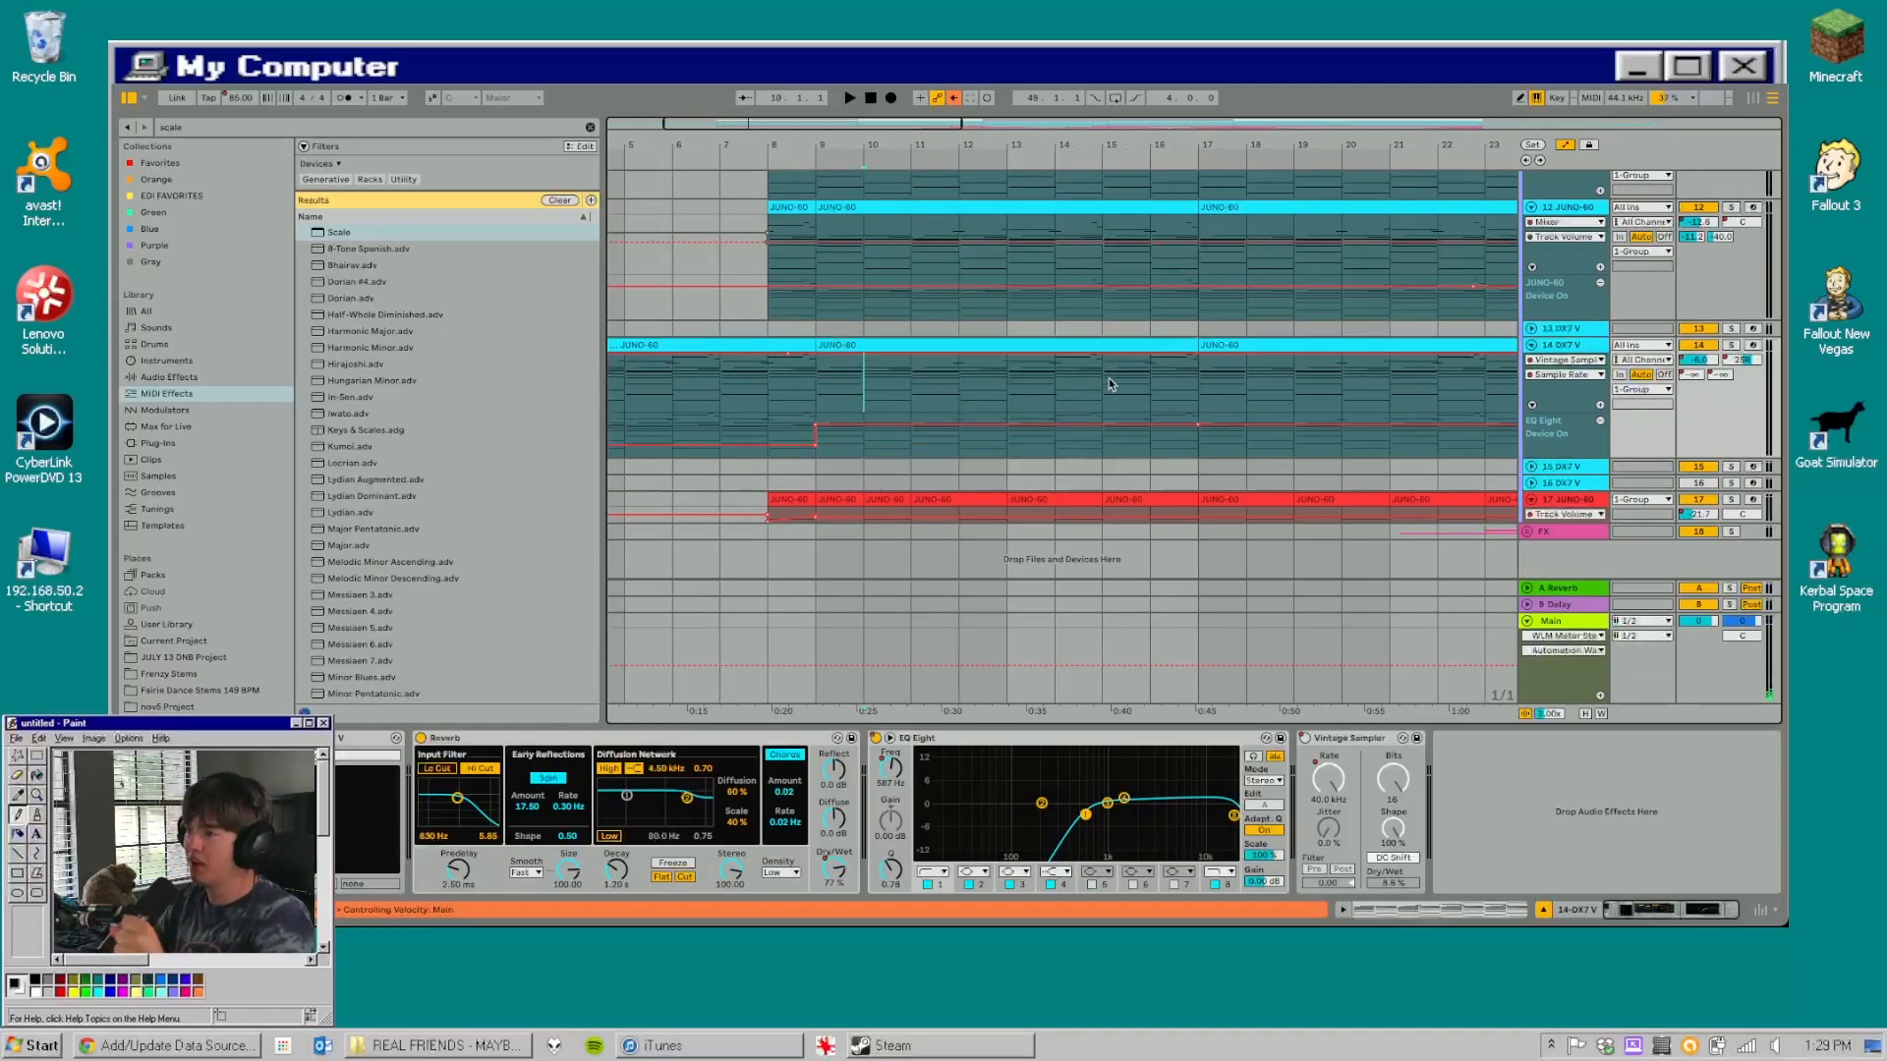
pyautogui.click(1732, 345)
pyautogui.click(960, 386)
pyautogui.press('space')
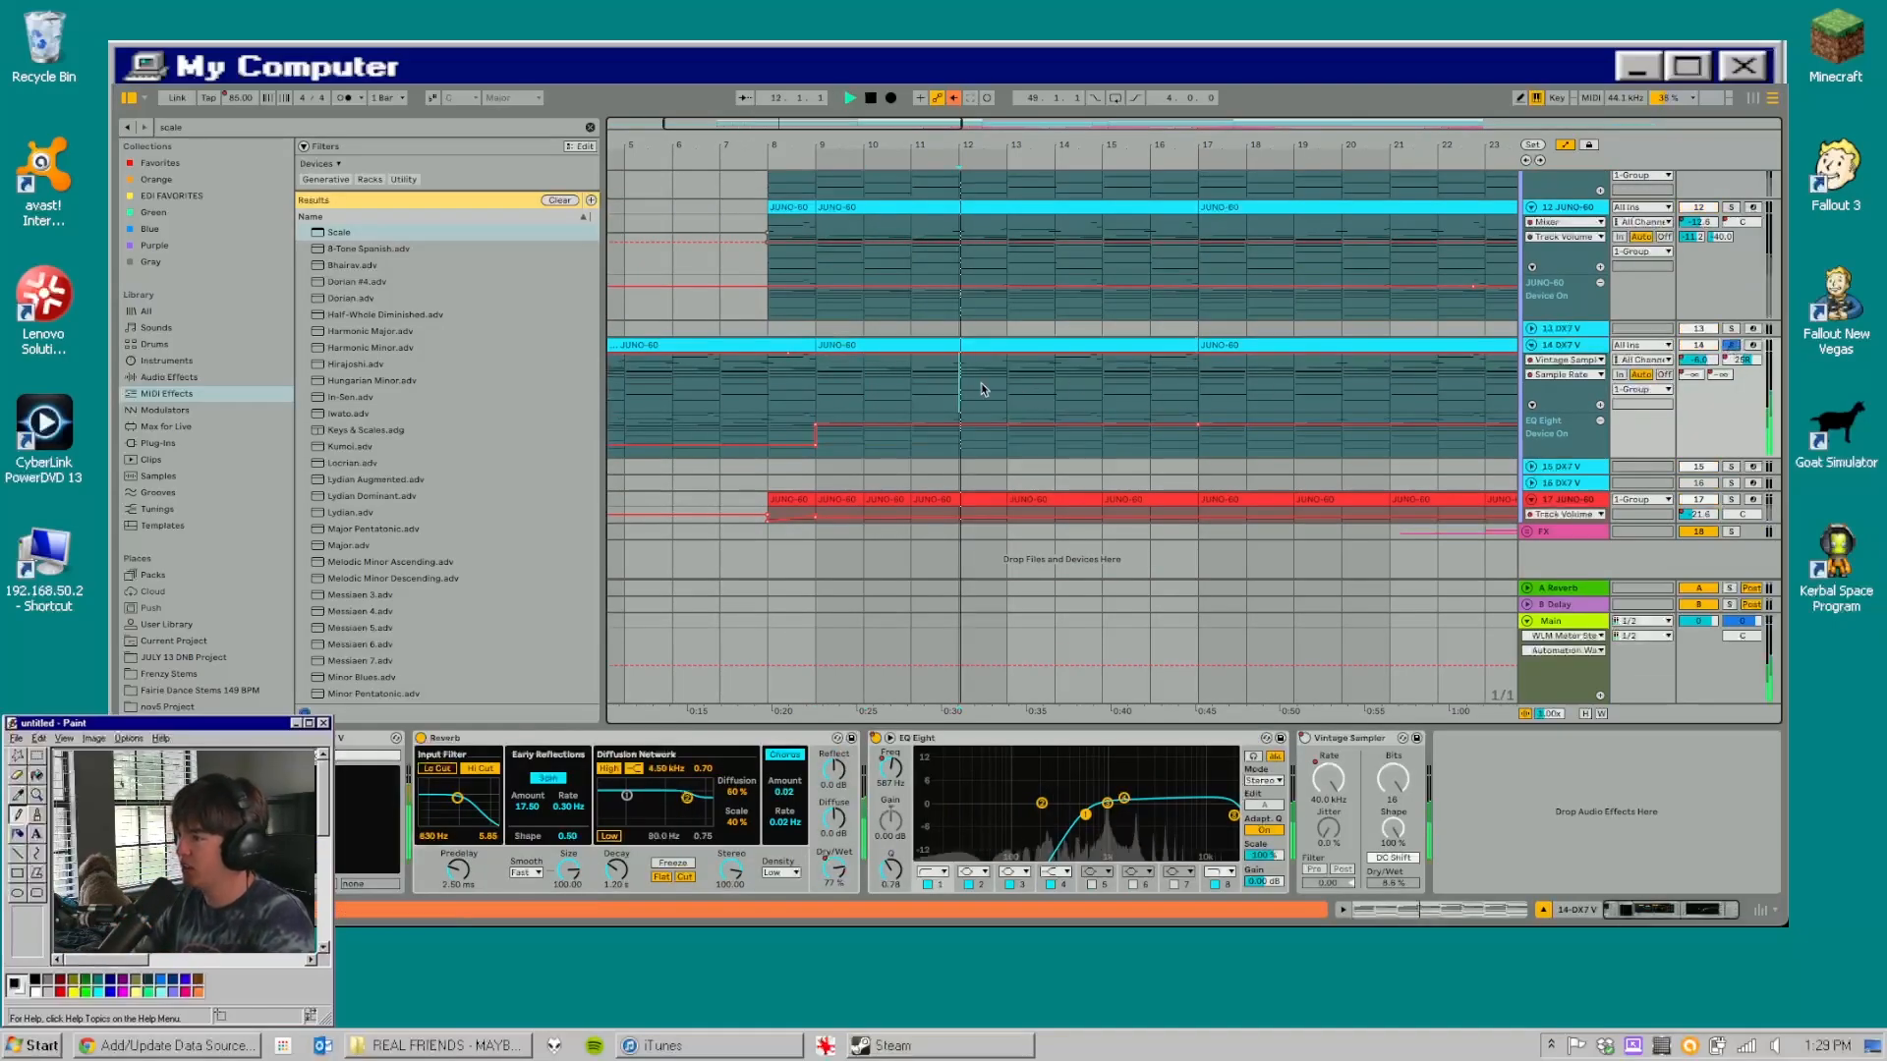
pyautogui.click(1052, 385)
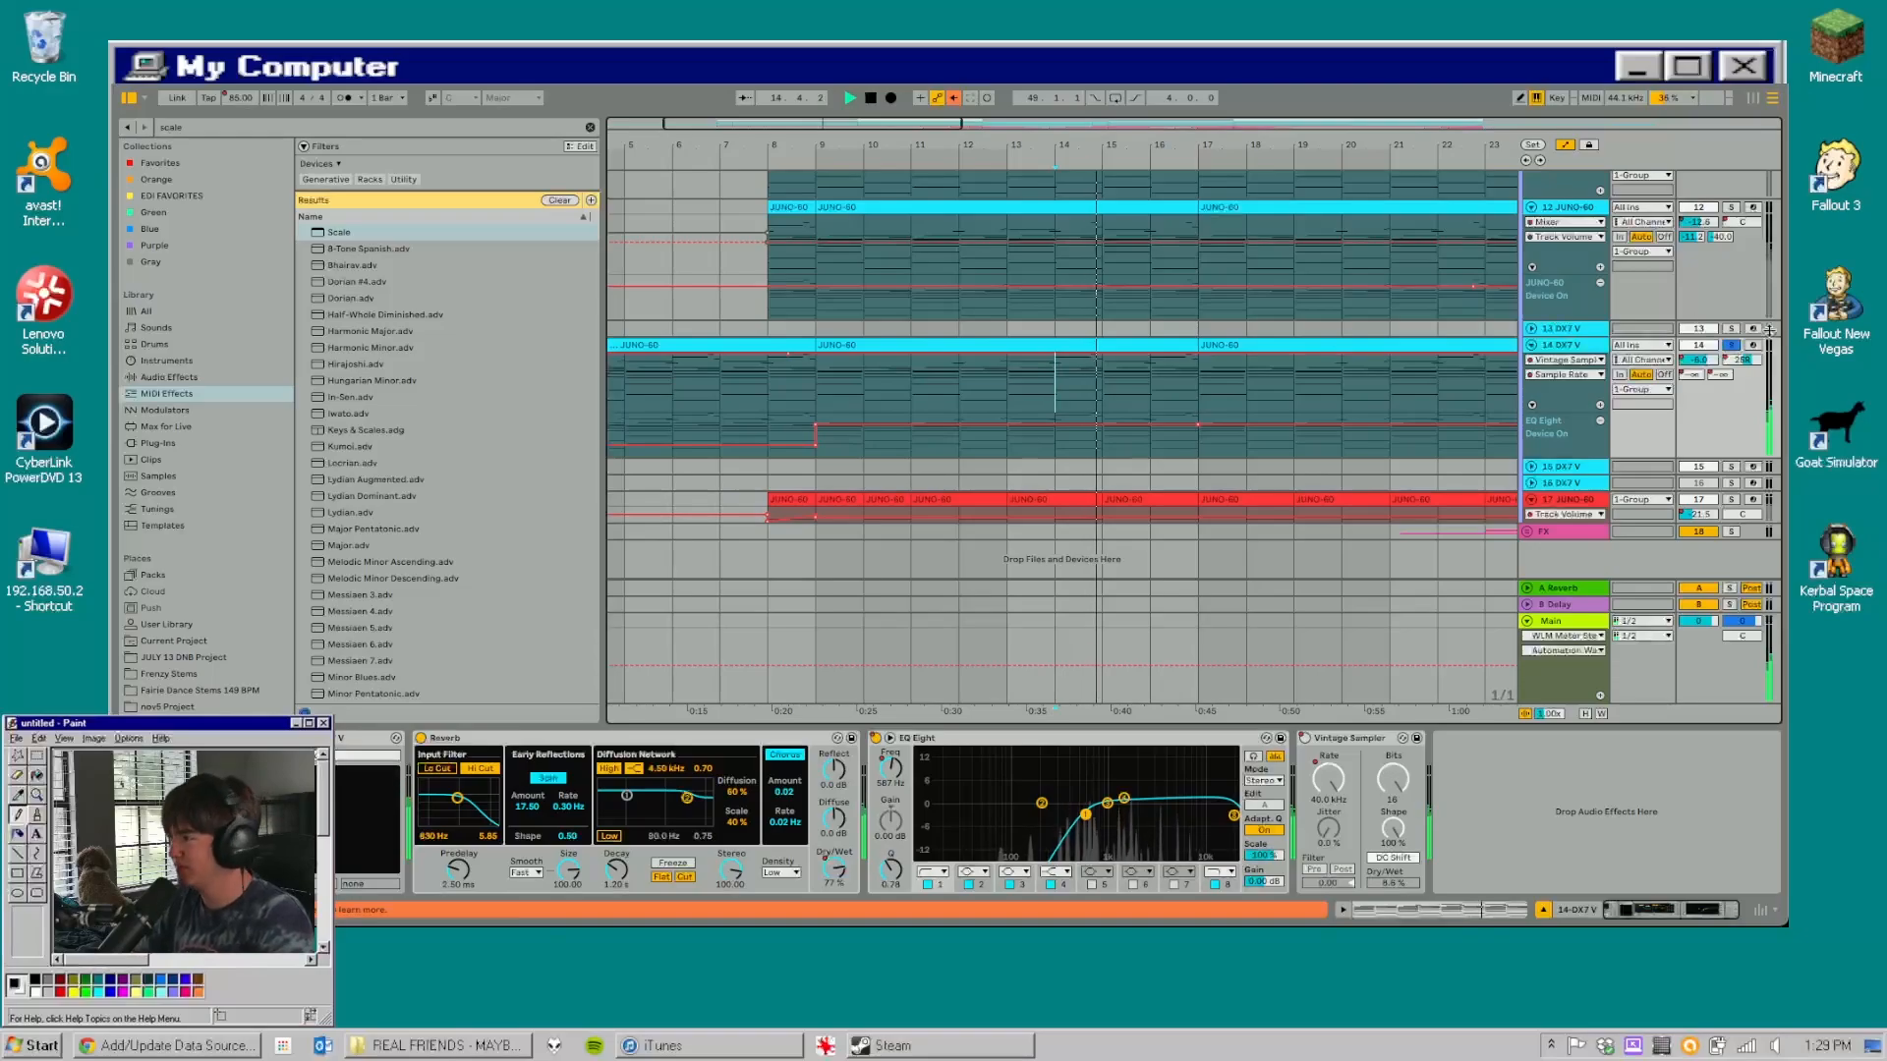
pyautogui.click(1732, 345)
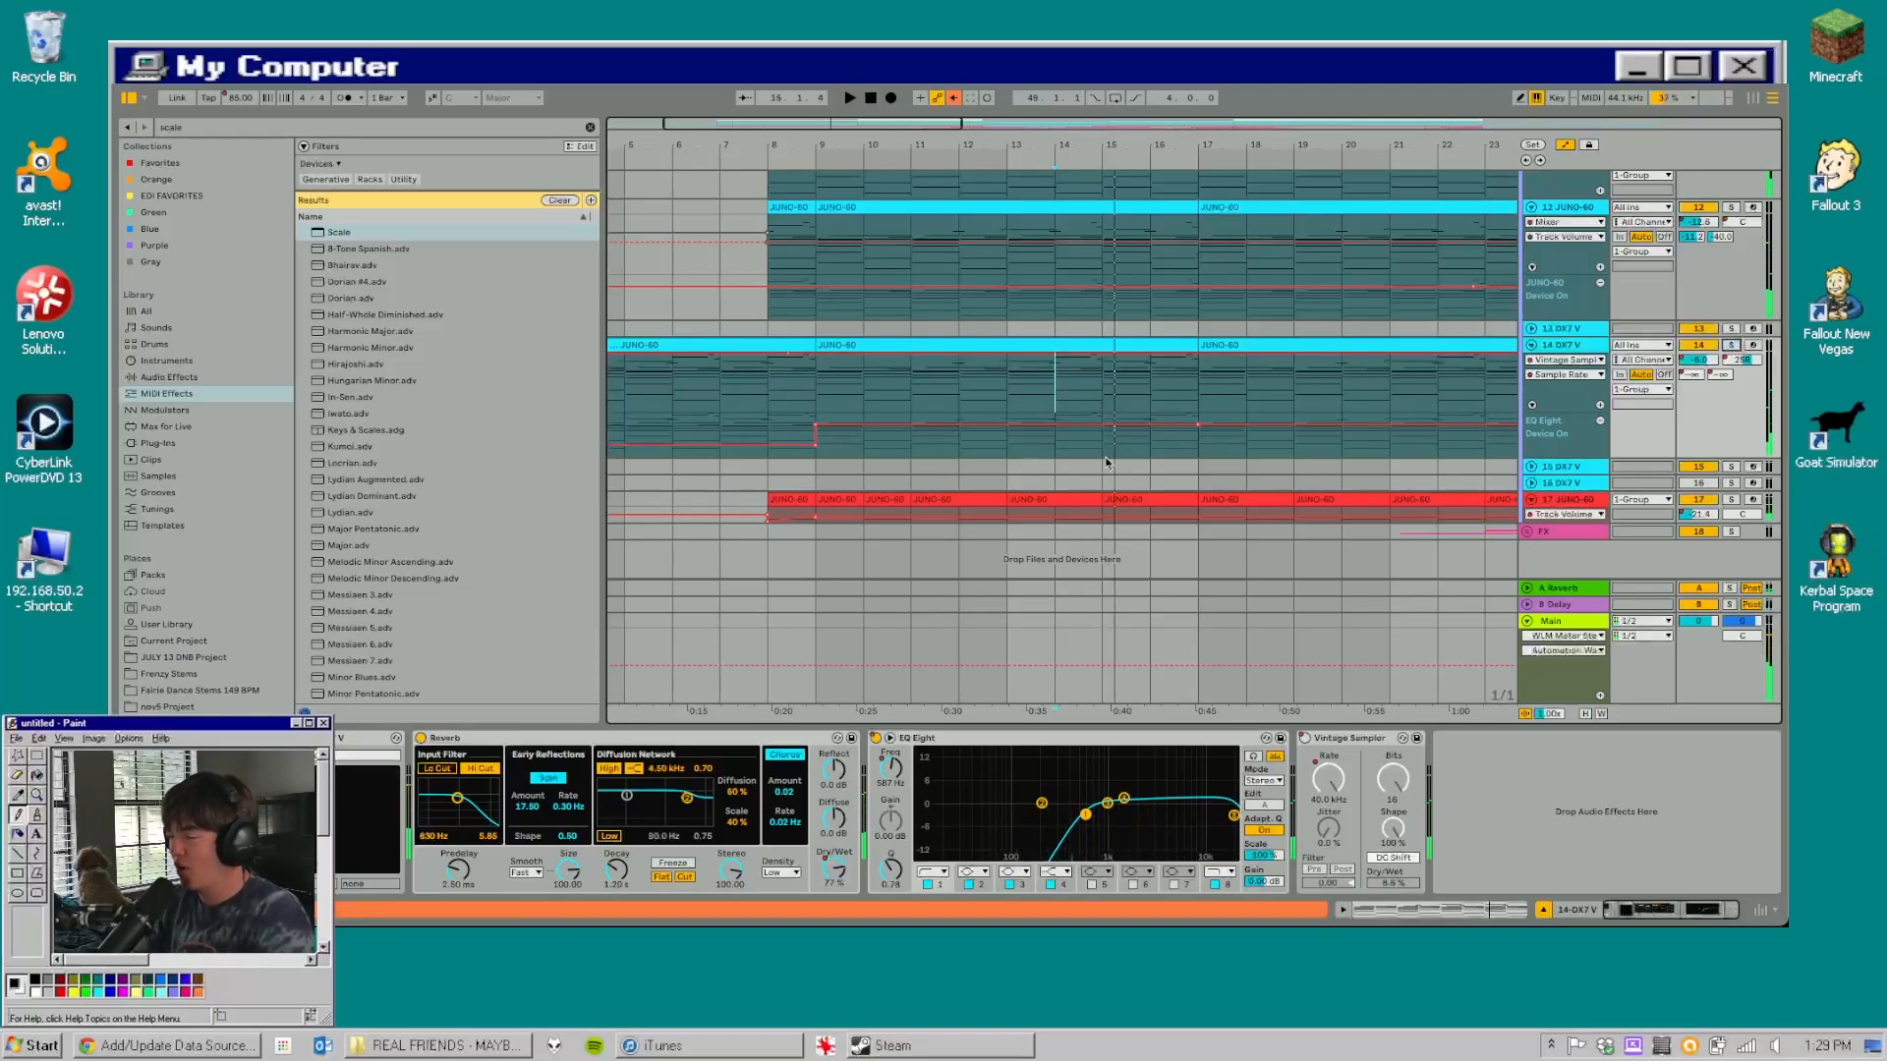
# - Enlarge the 17 JUNO-60 track's lane and set the playback start at bar 9
pyautogui.scroll(3, 1290, 345)
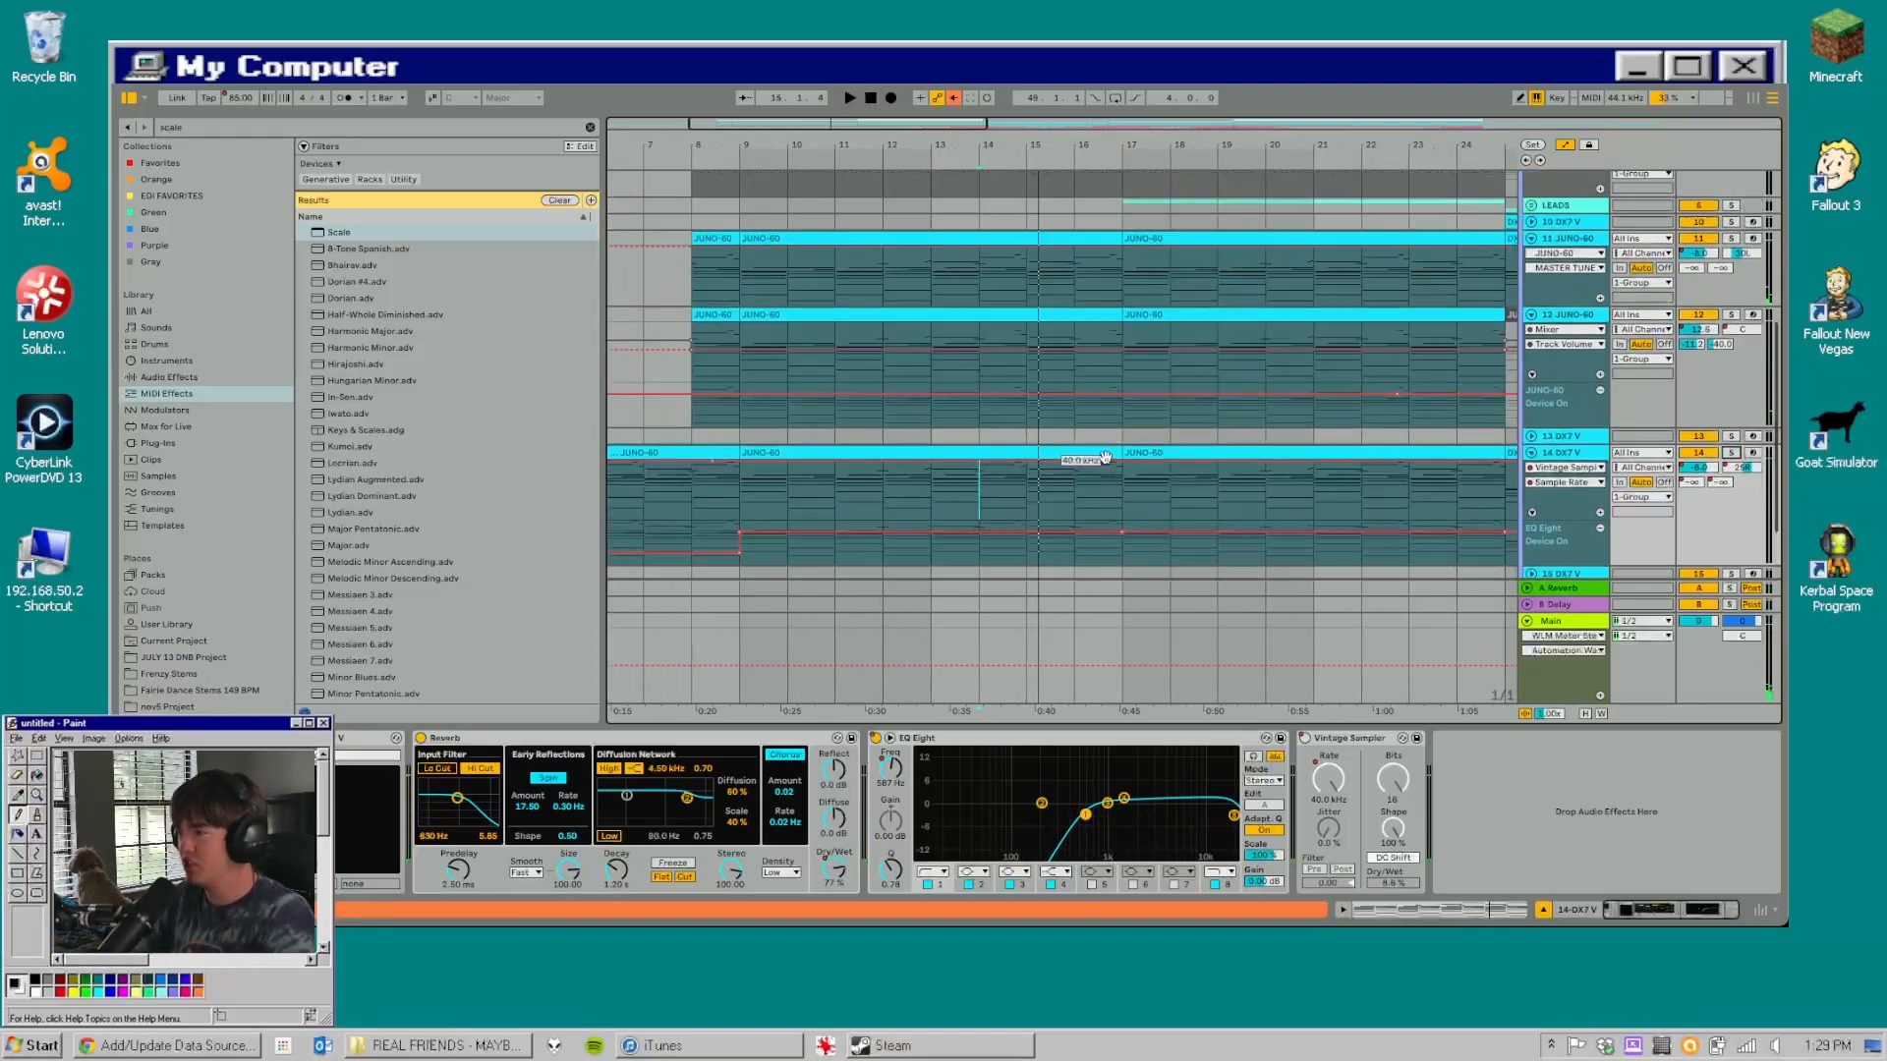
pyautogui.scroll(3, 943, 393)
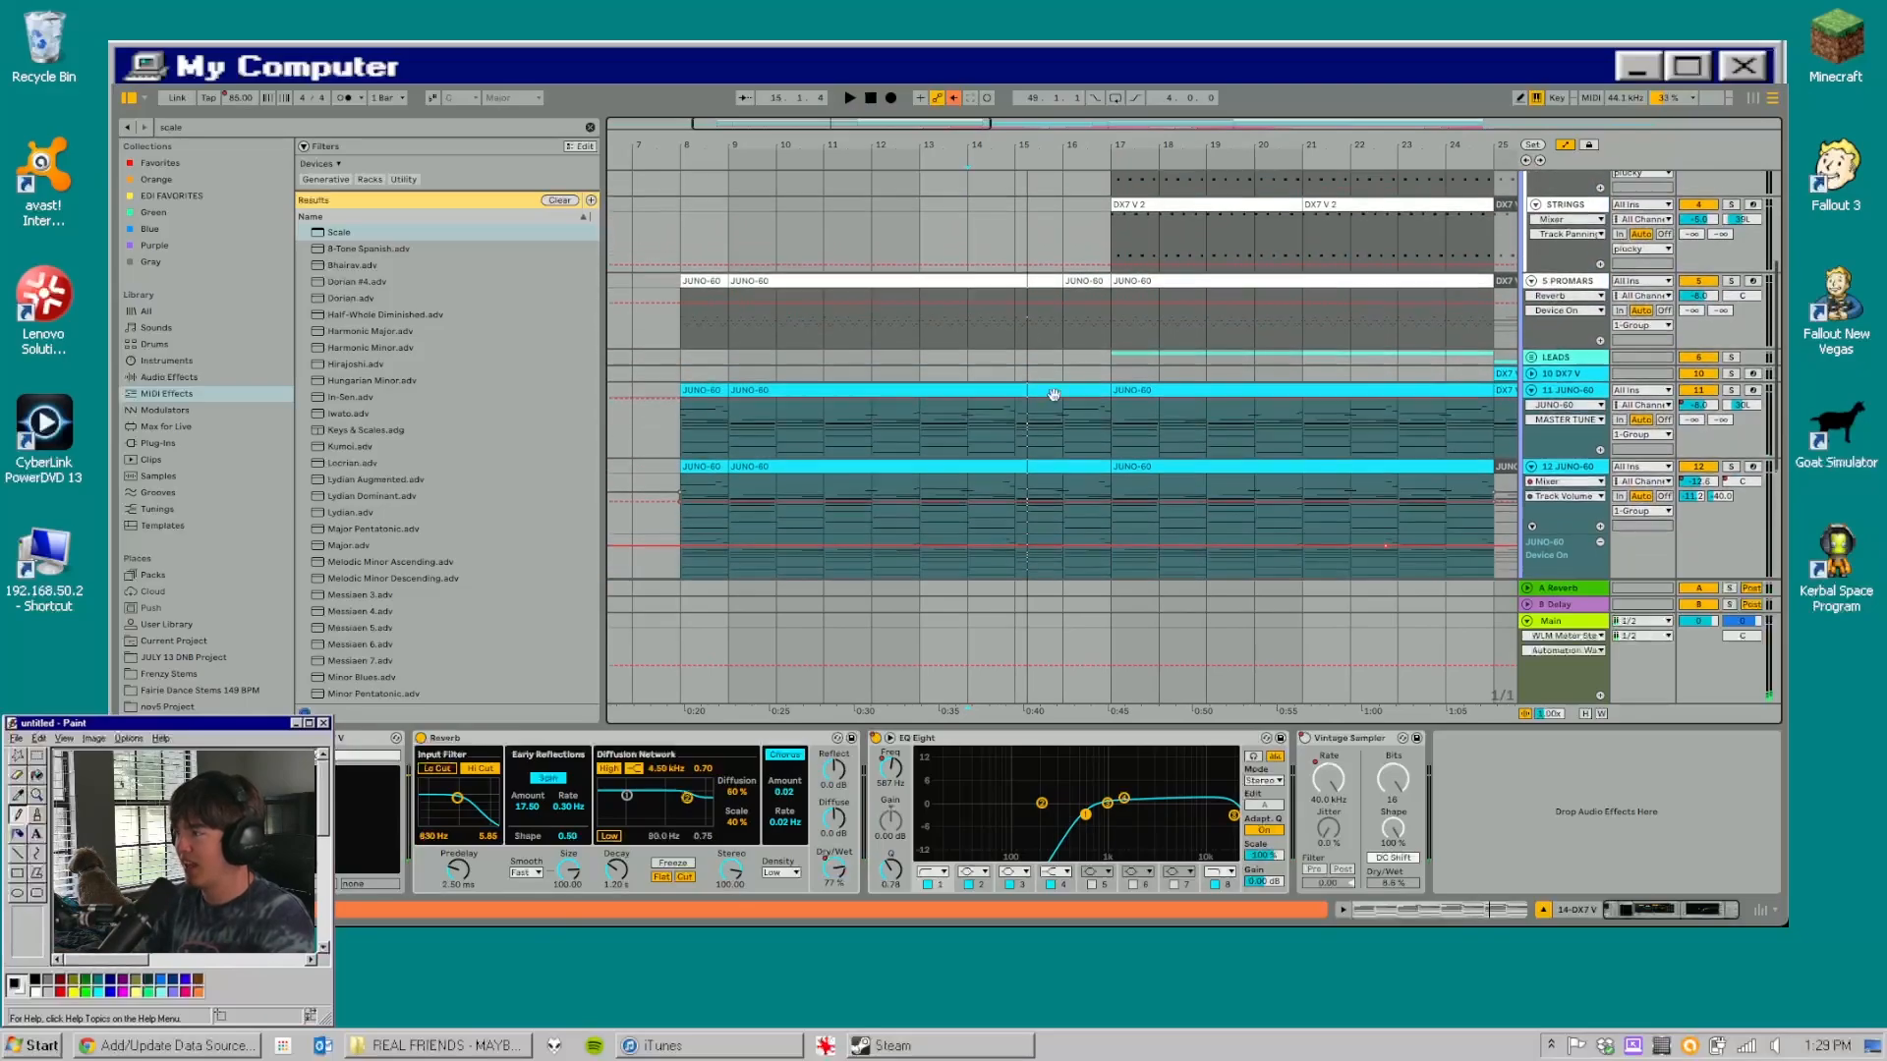
pyautogui.scroll(-5, 892, 482)
pyautogui.scroll(1, 1210, 590)
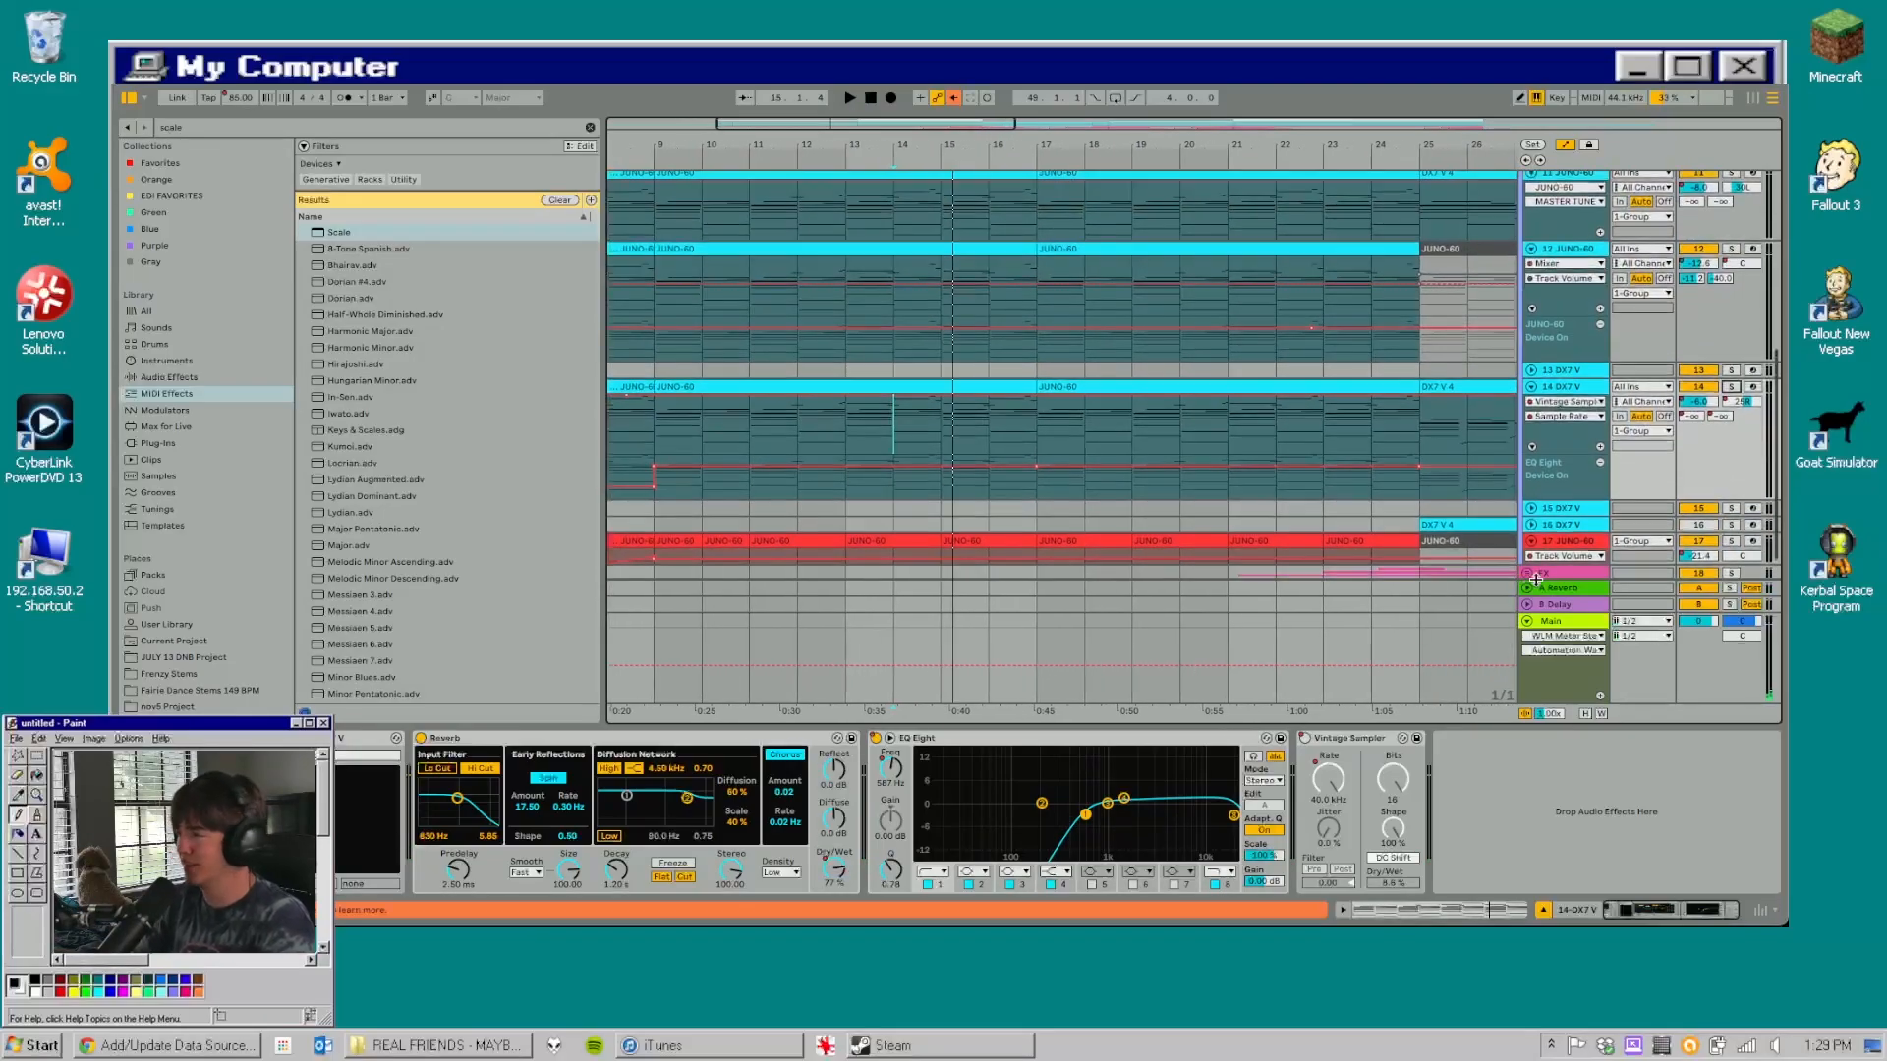
pyautogui.moveTo(1545, 565); pyautogui.dragTo(1533, 590)
pyautogui.scroll(-3, 1205, 487)
pyautogui.hscroll(-4, 1205, 487)
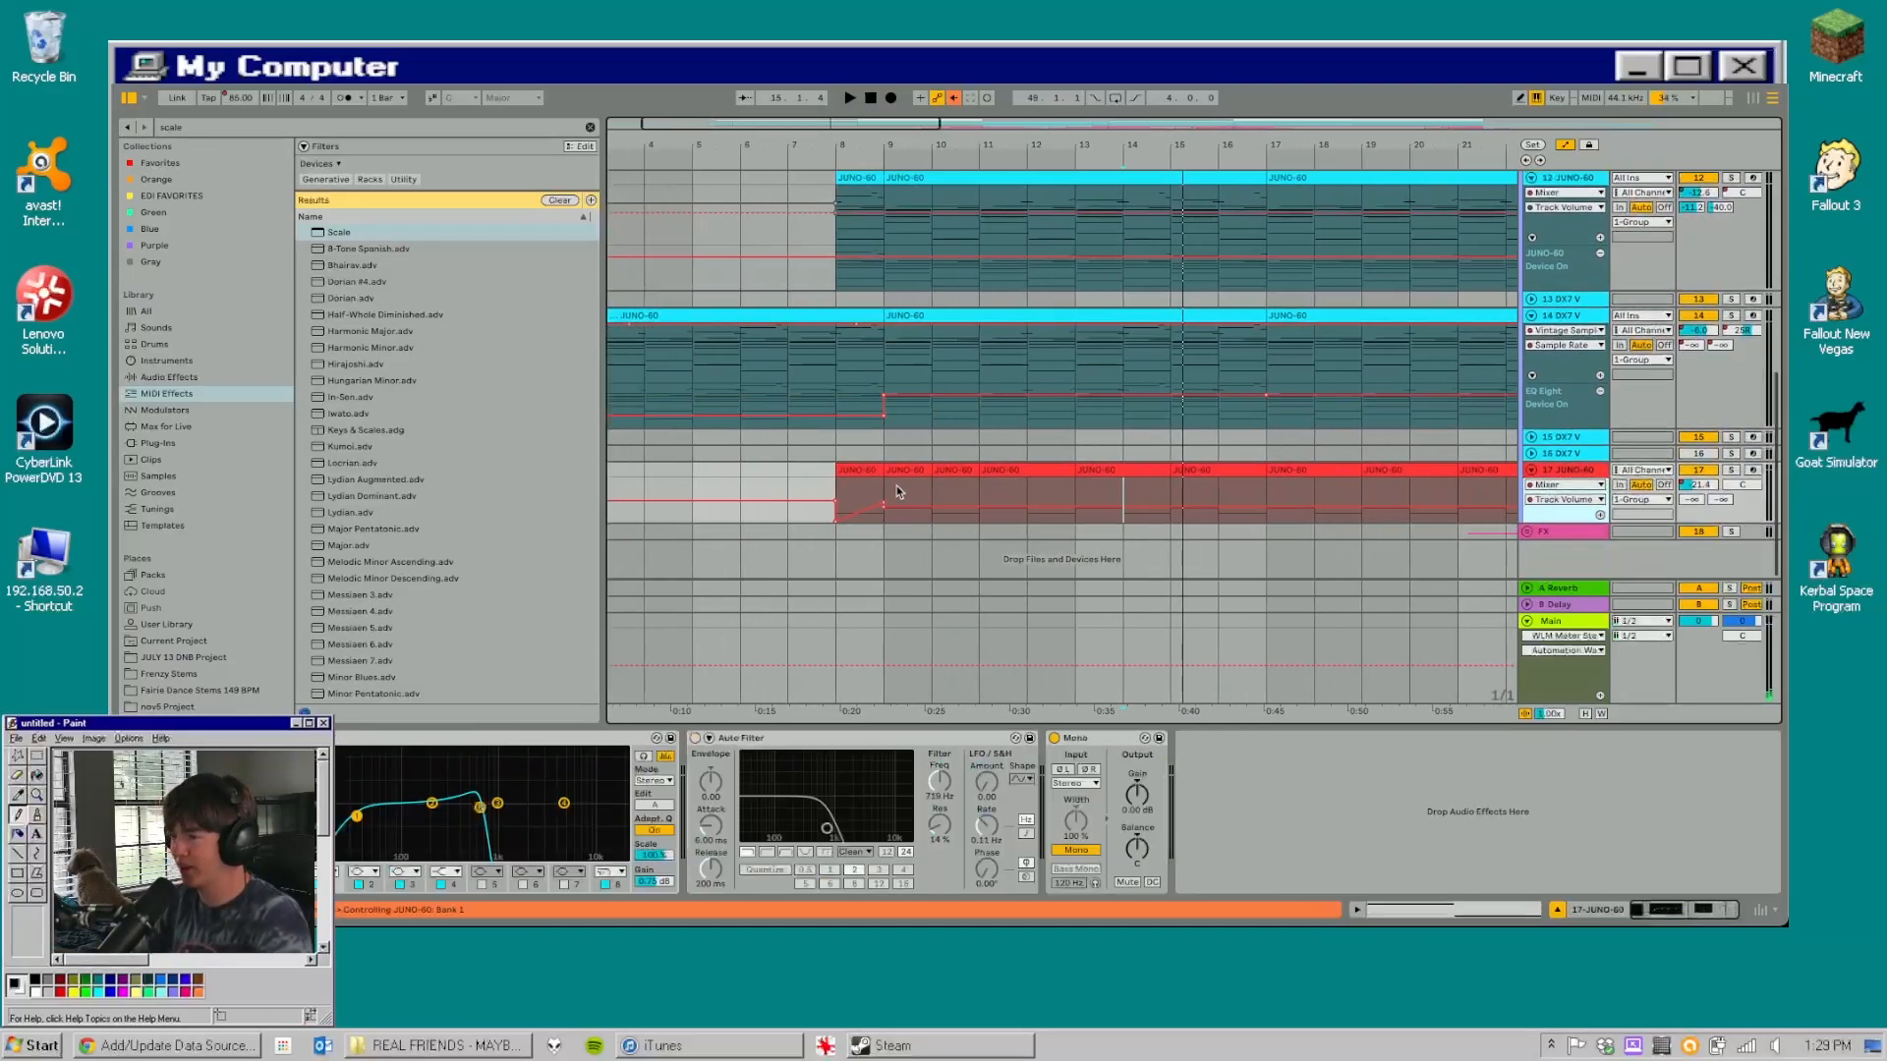
pyautogui.click(890, 485)
pyautogui.moveTo(1303, 136); pyautogui.dragTo(1102, 165)
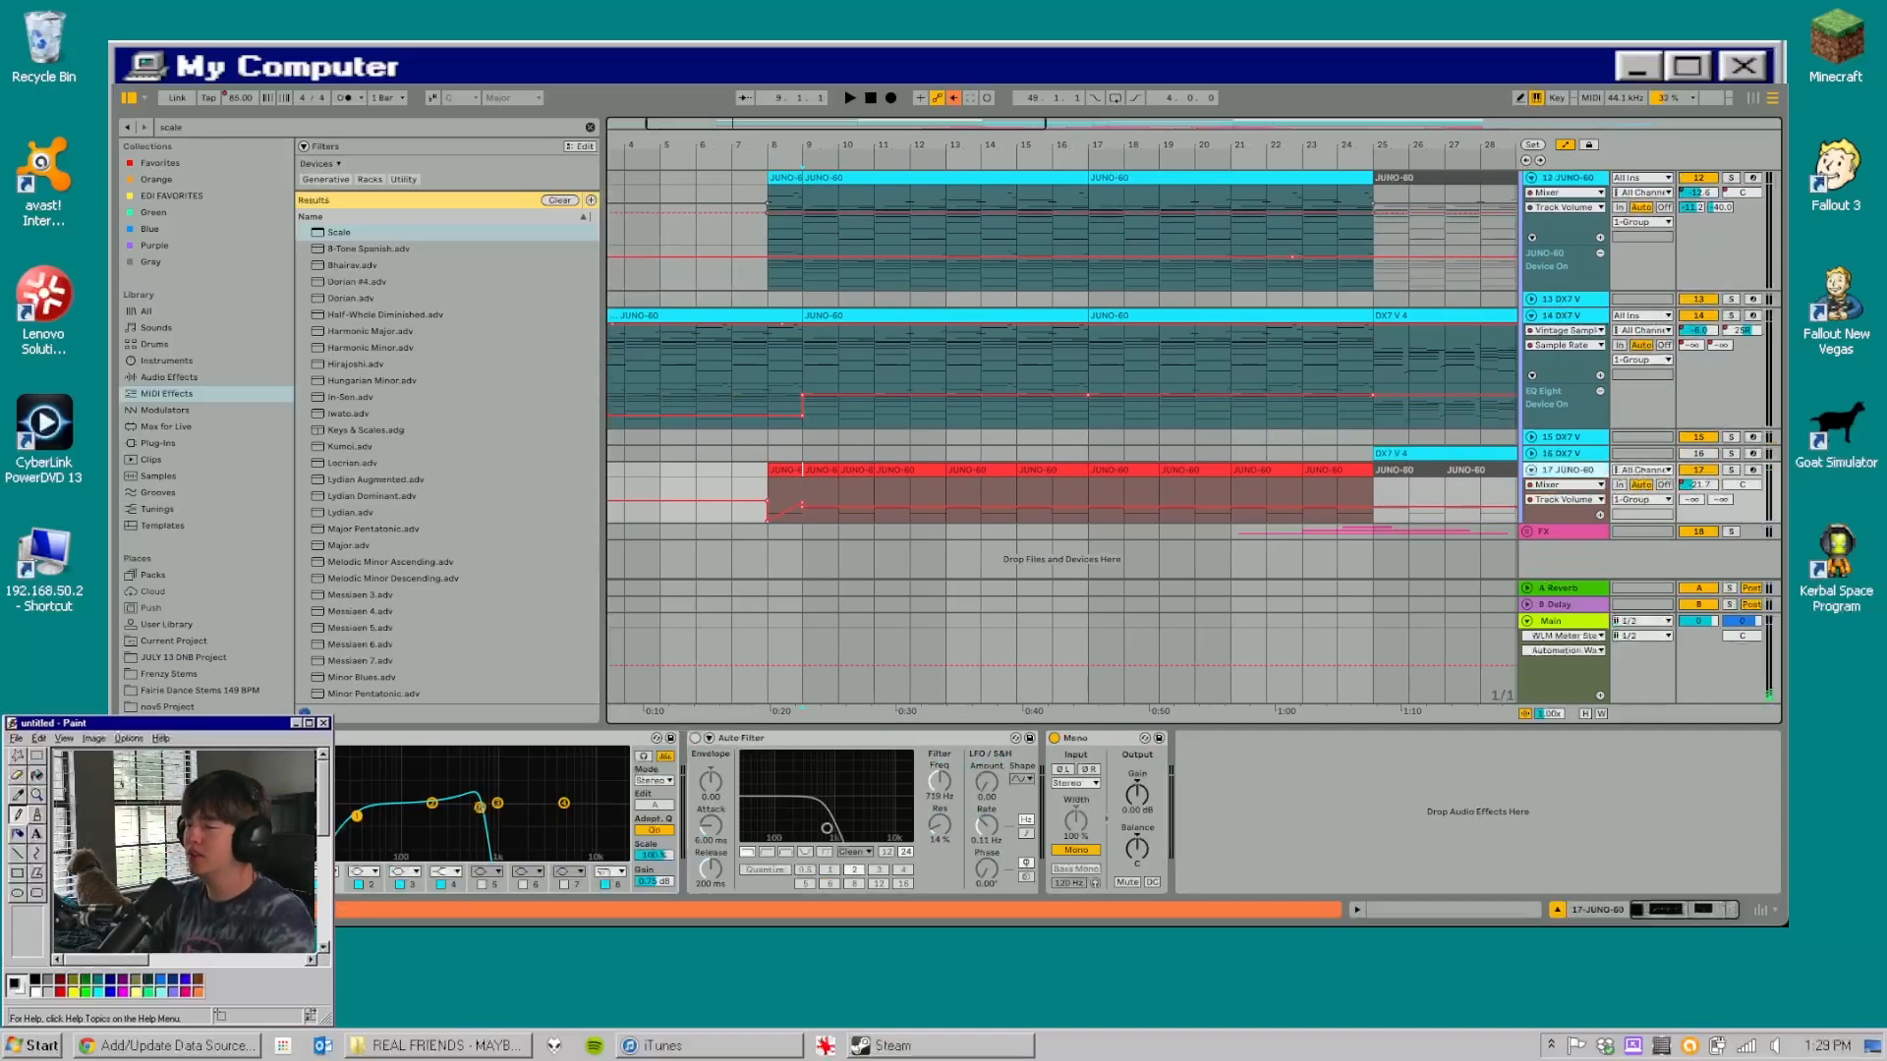
# - Solo the 17 JUNO-60 track and play it from bar 9 with its BS Saw Bass synth window open, then close that window
pyautogui.click(158, 738)
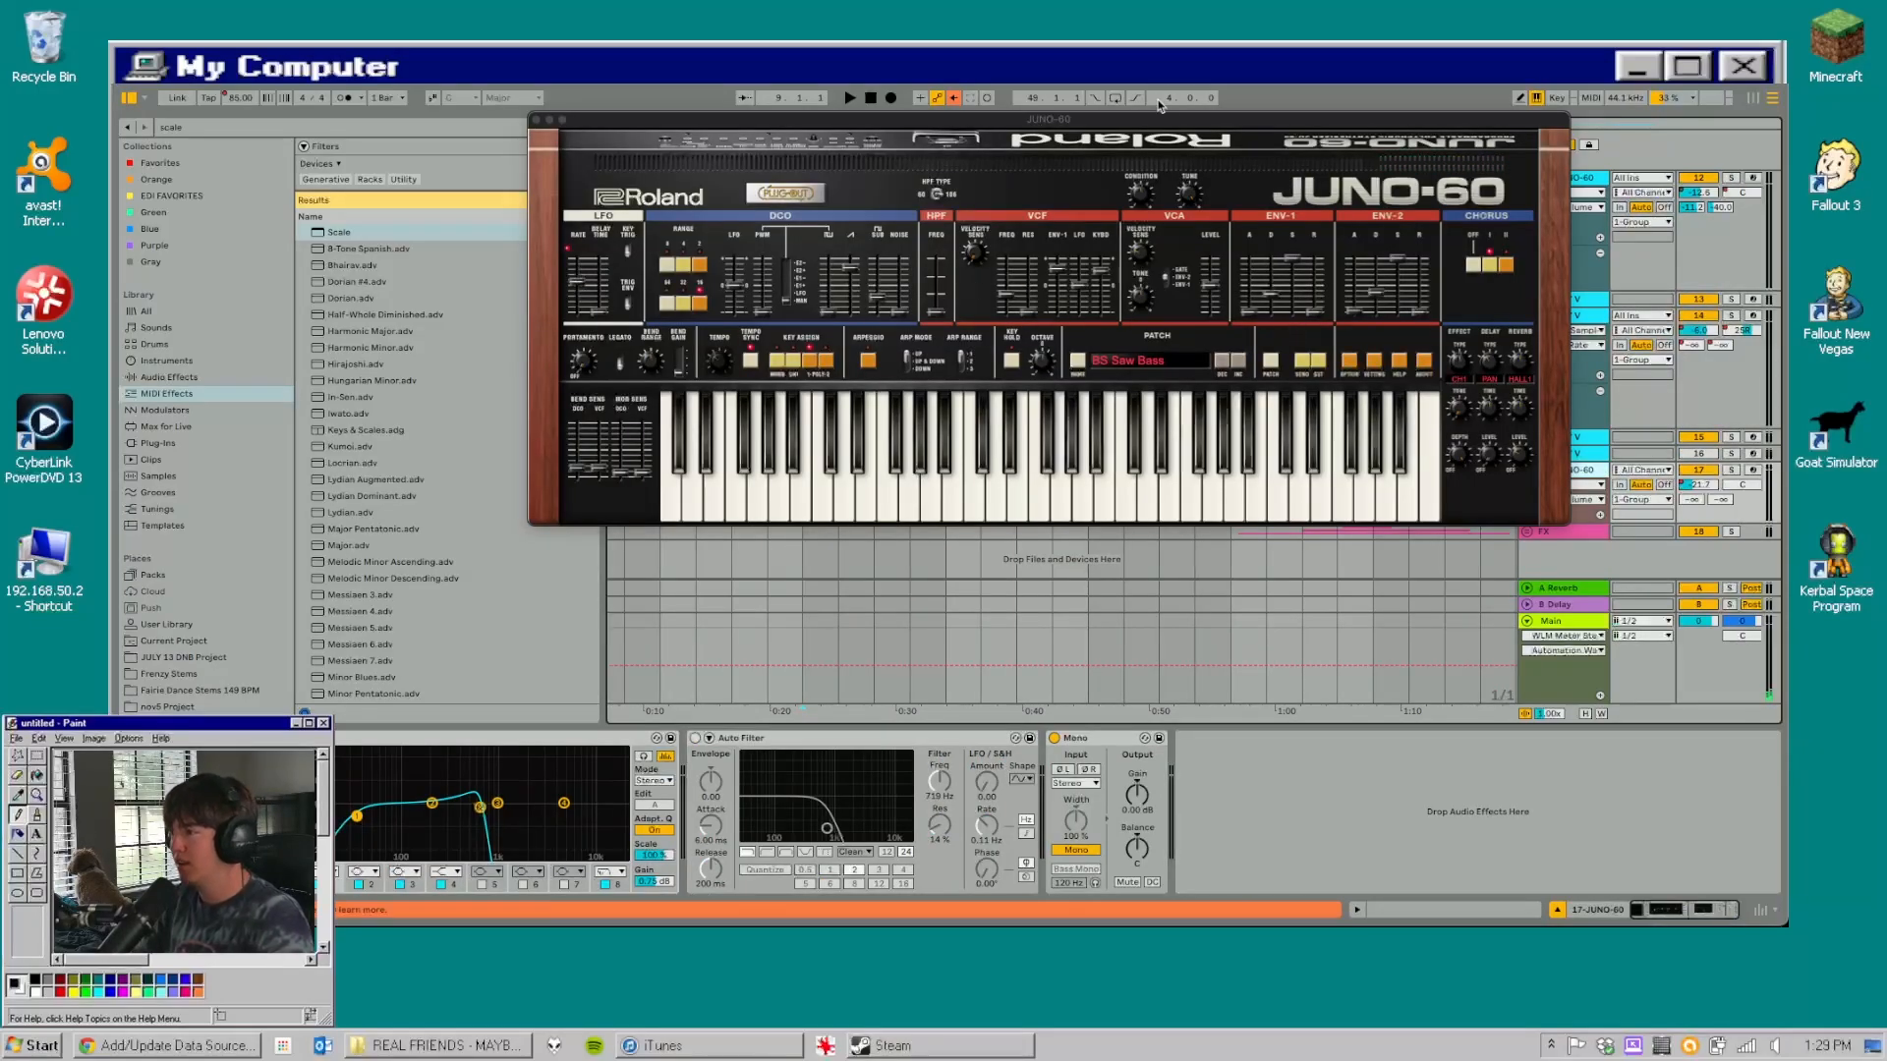
pyautogui.moveTo(1160, 119); pyautogui.dragTo(1129, 147)
pyautogui.click(1732, 470)
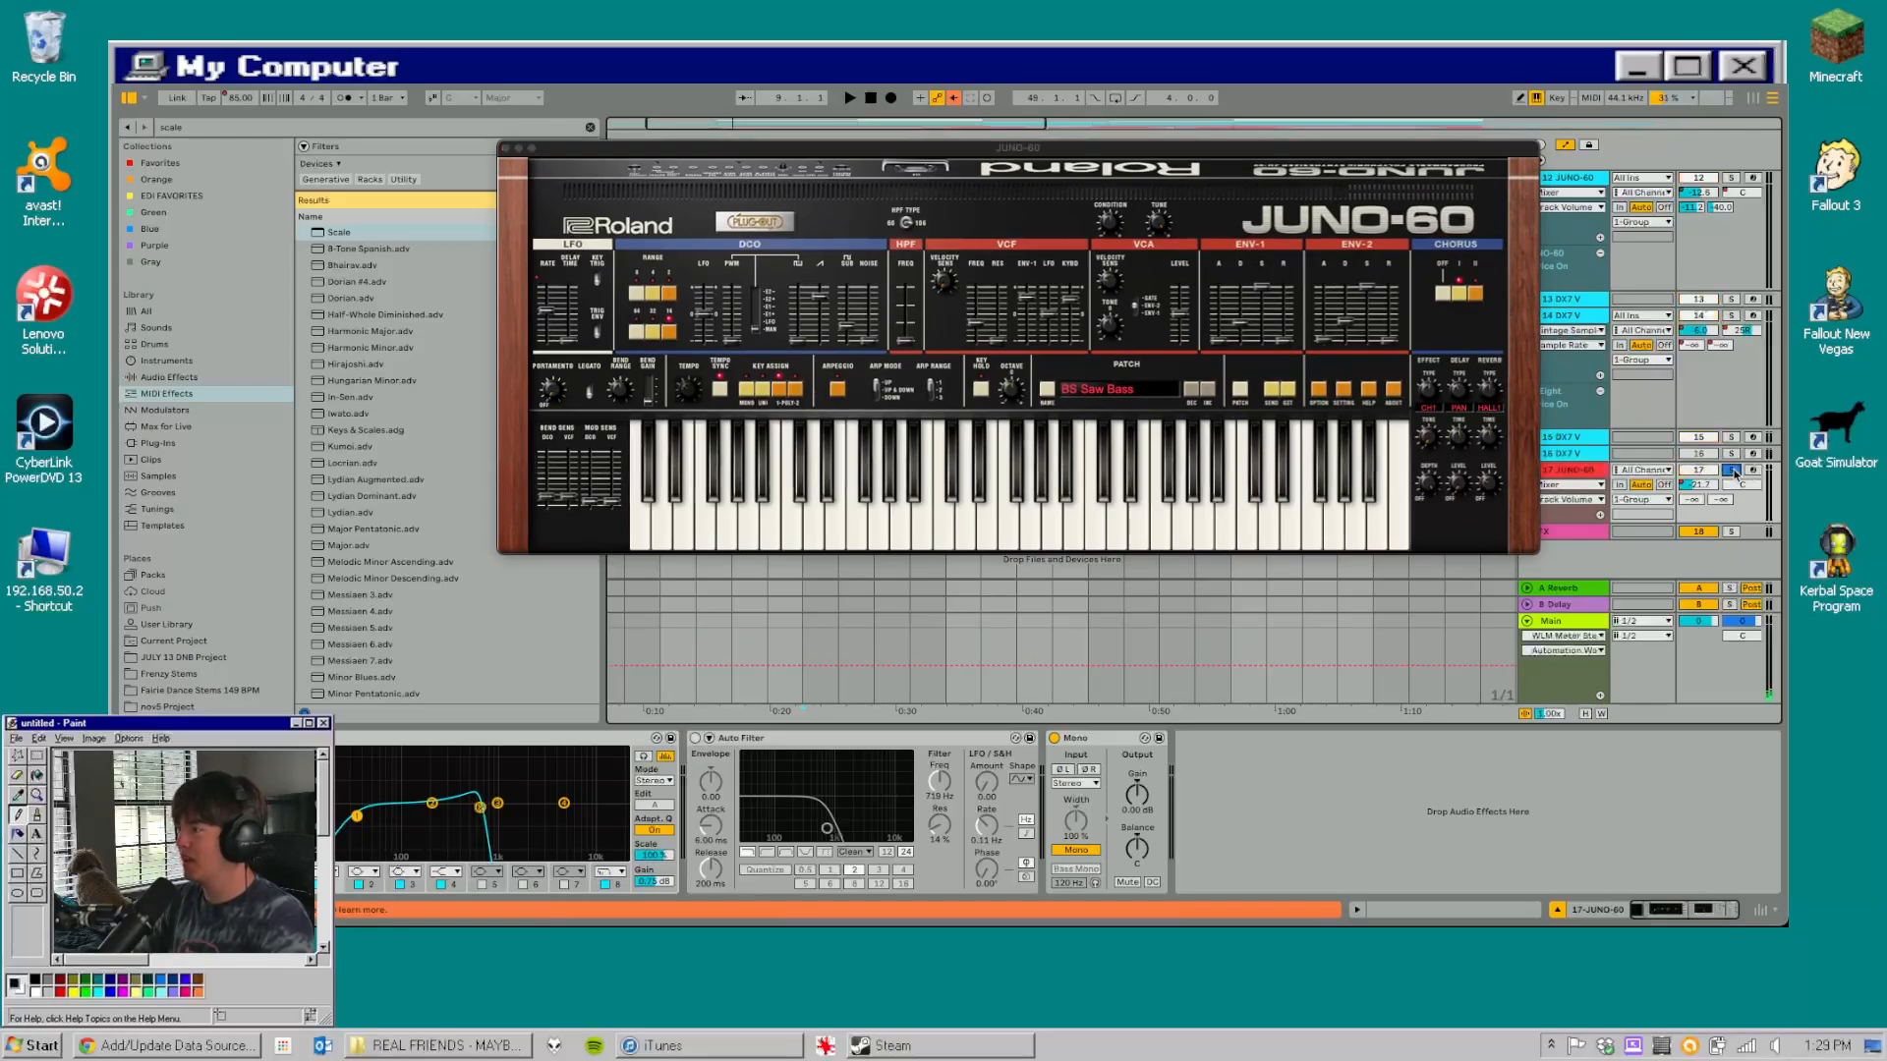
pyautogui.press('space')
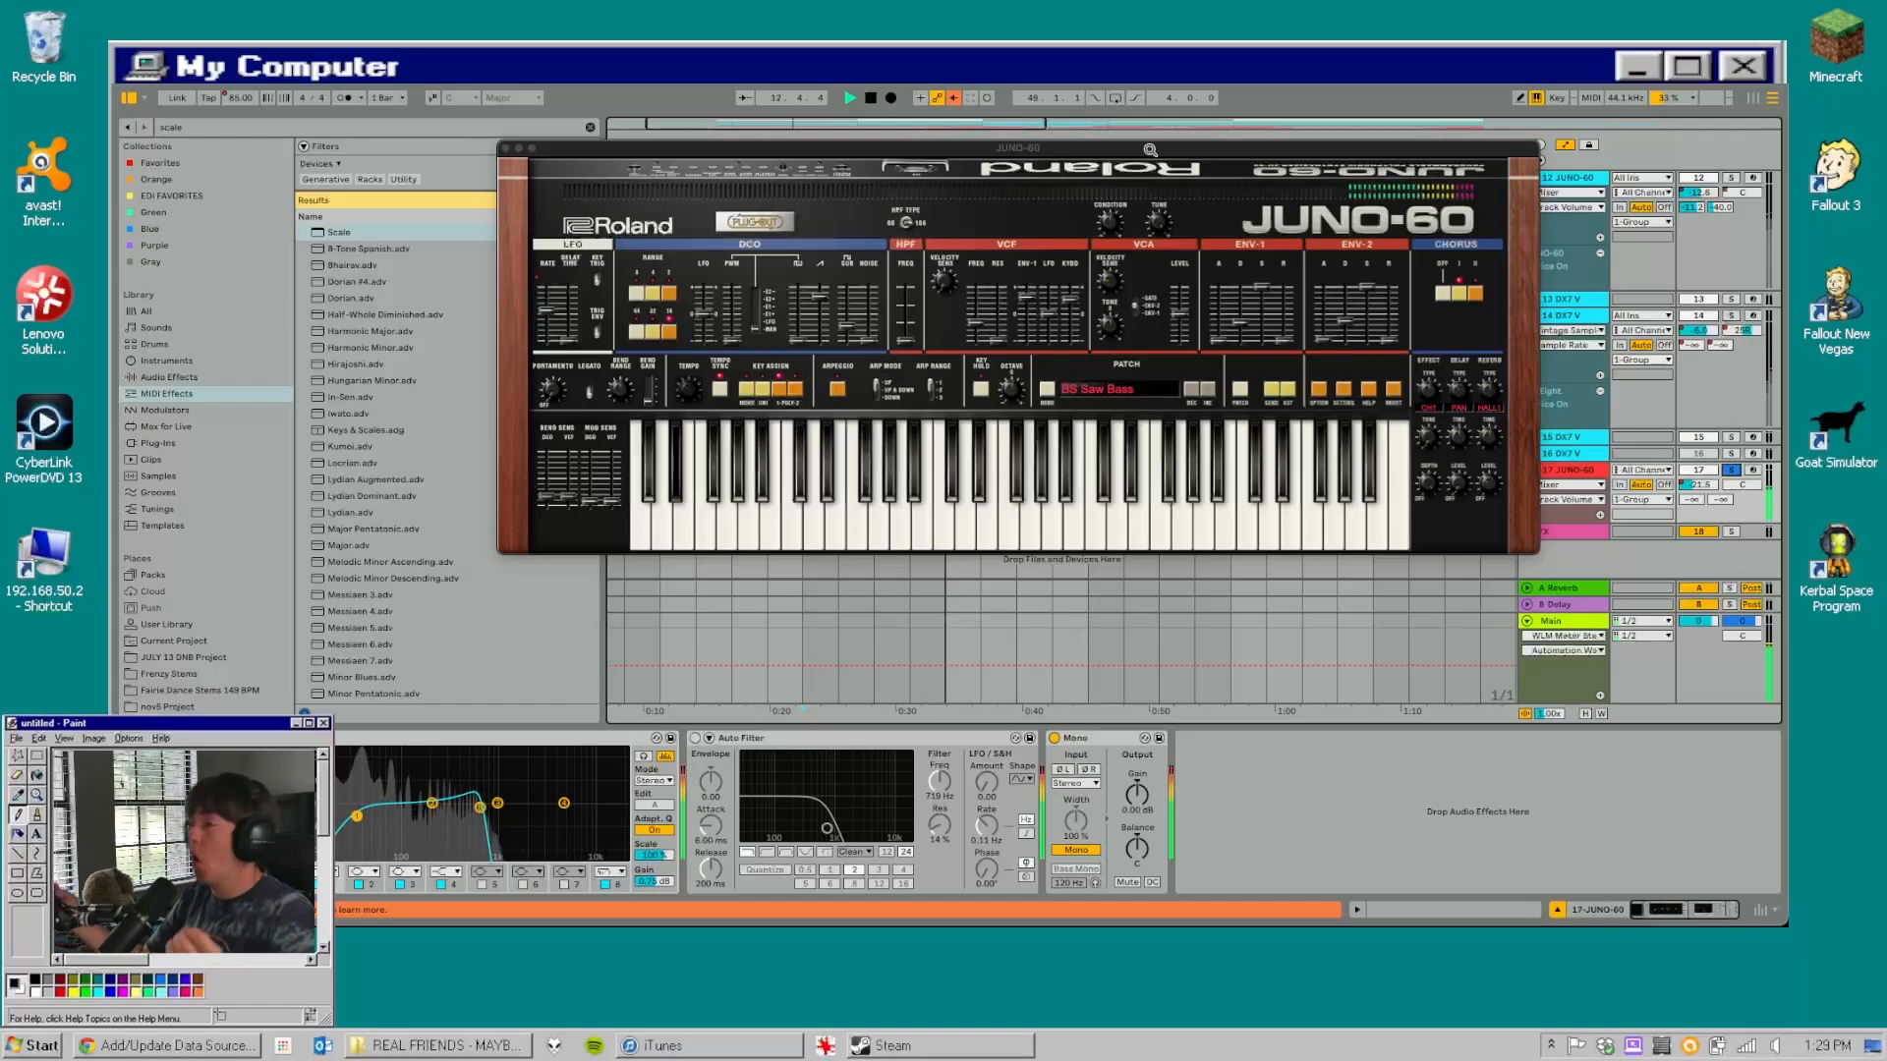
pyautogui.press('space')
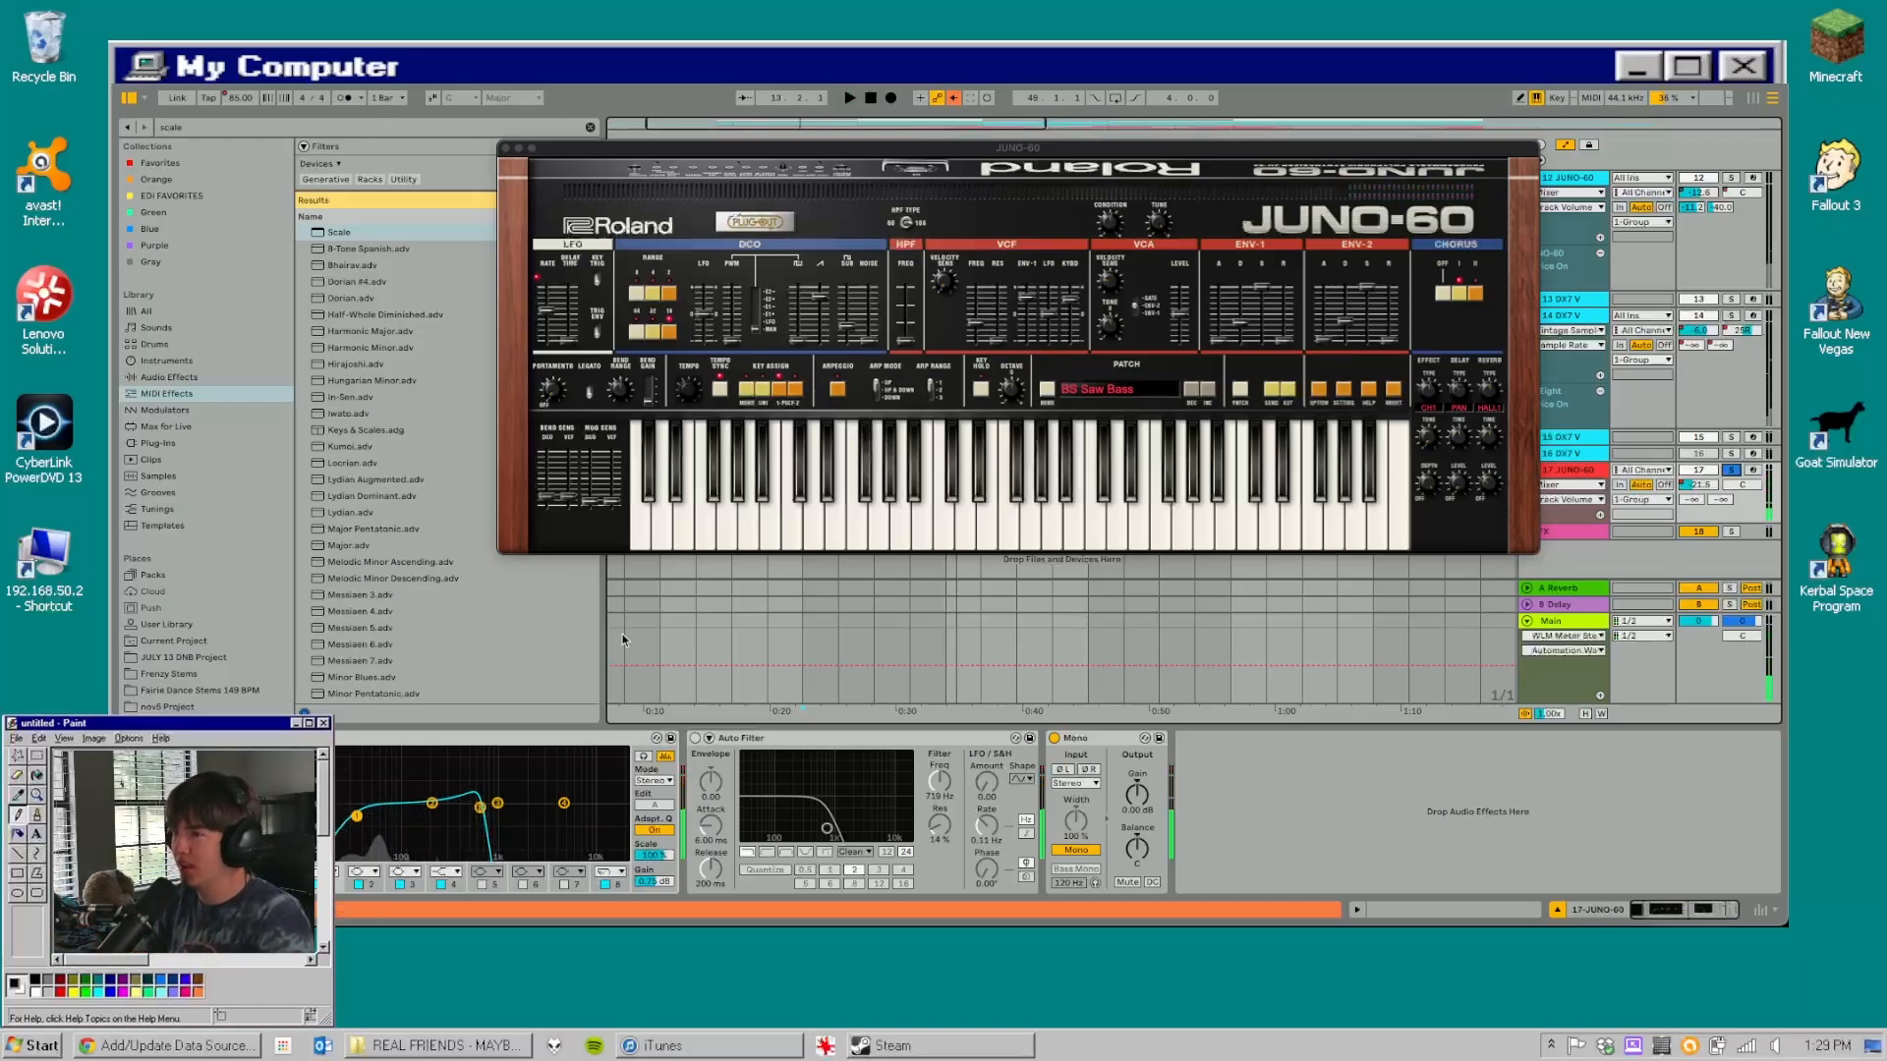
pyautogui.click(505, 148)
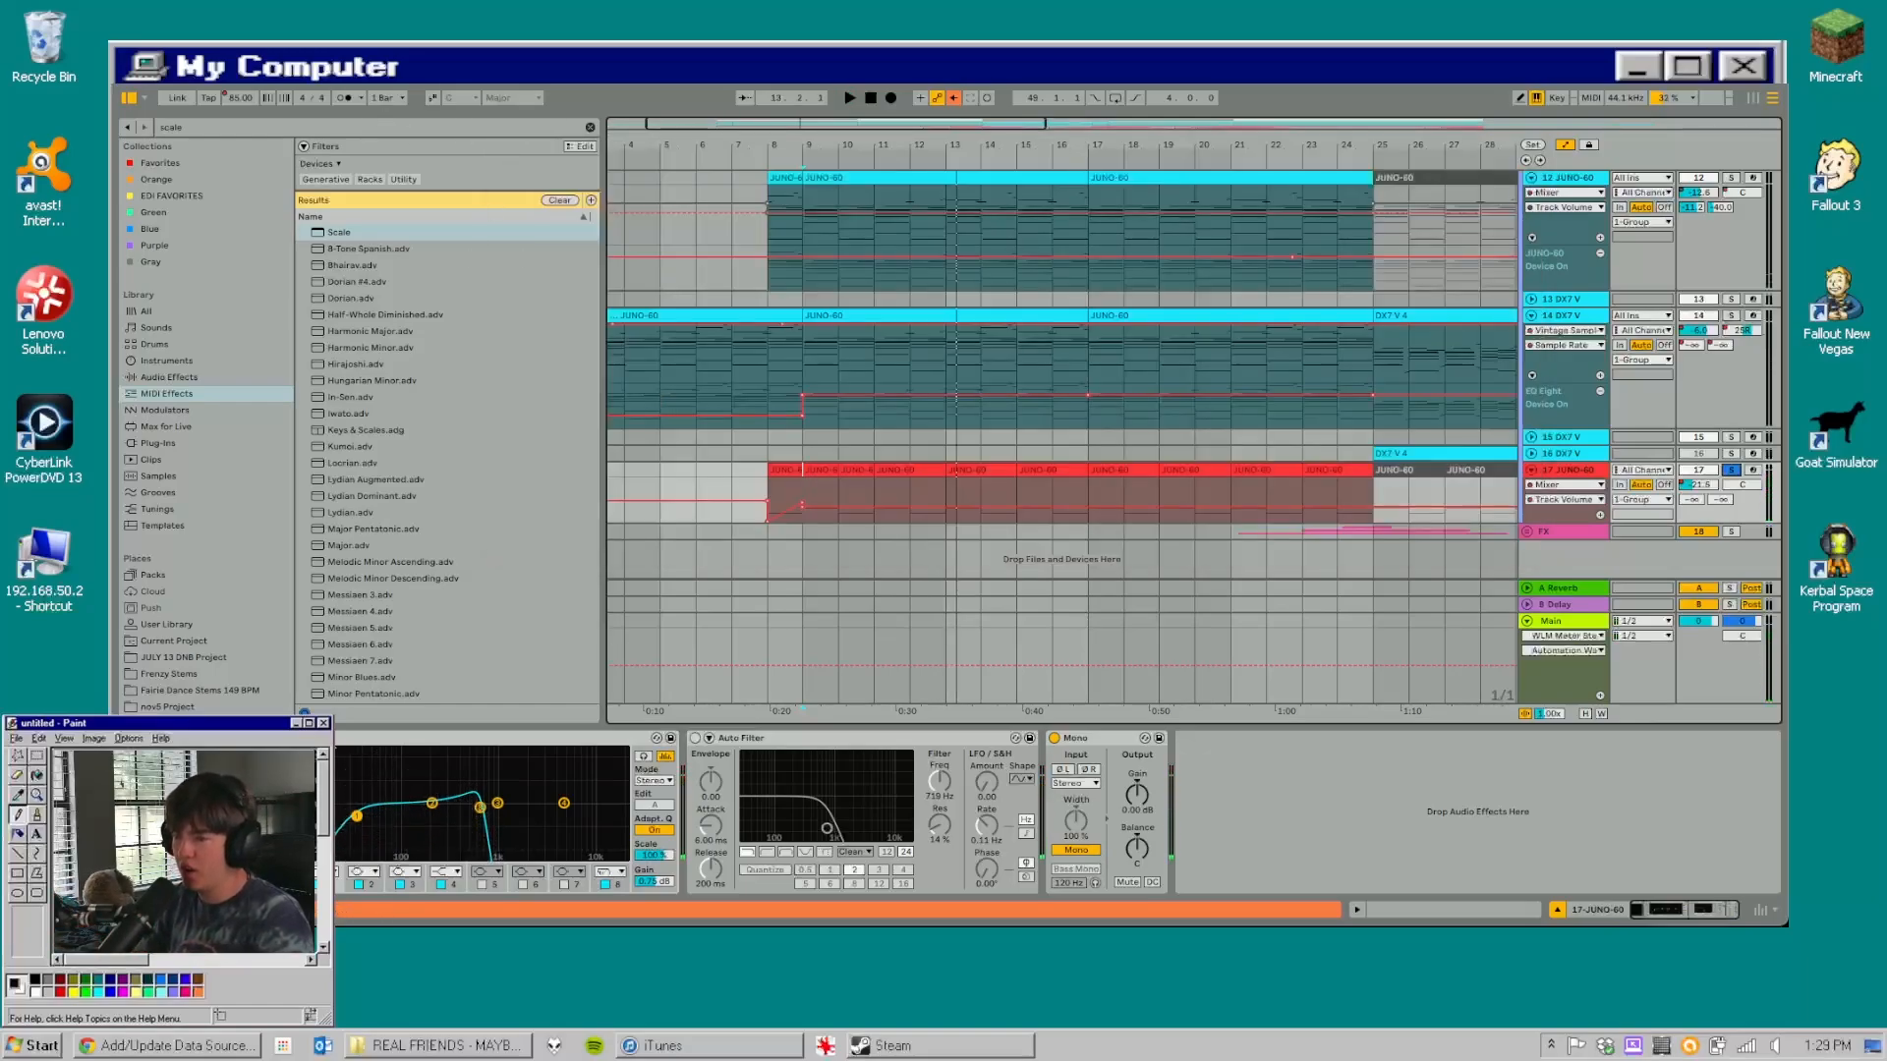
# - Delete the disabled Auto Filter device from the 17 JUNO-60 track's chain
pyautogui.click(356, 743)
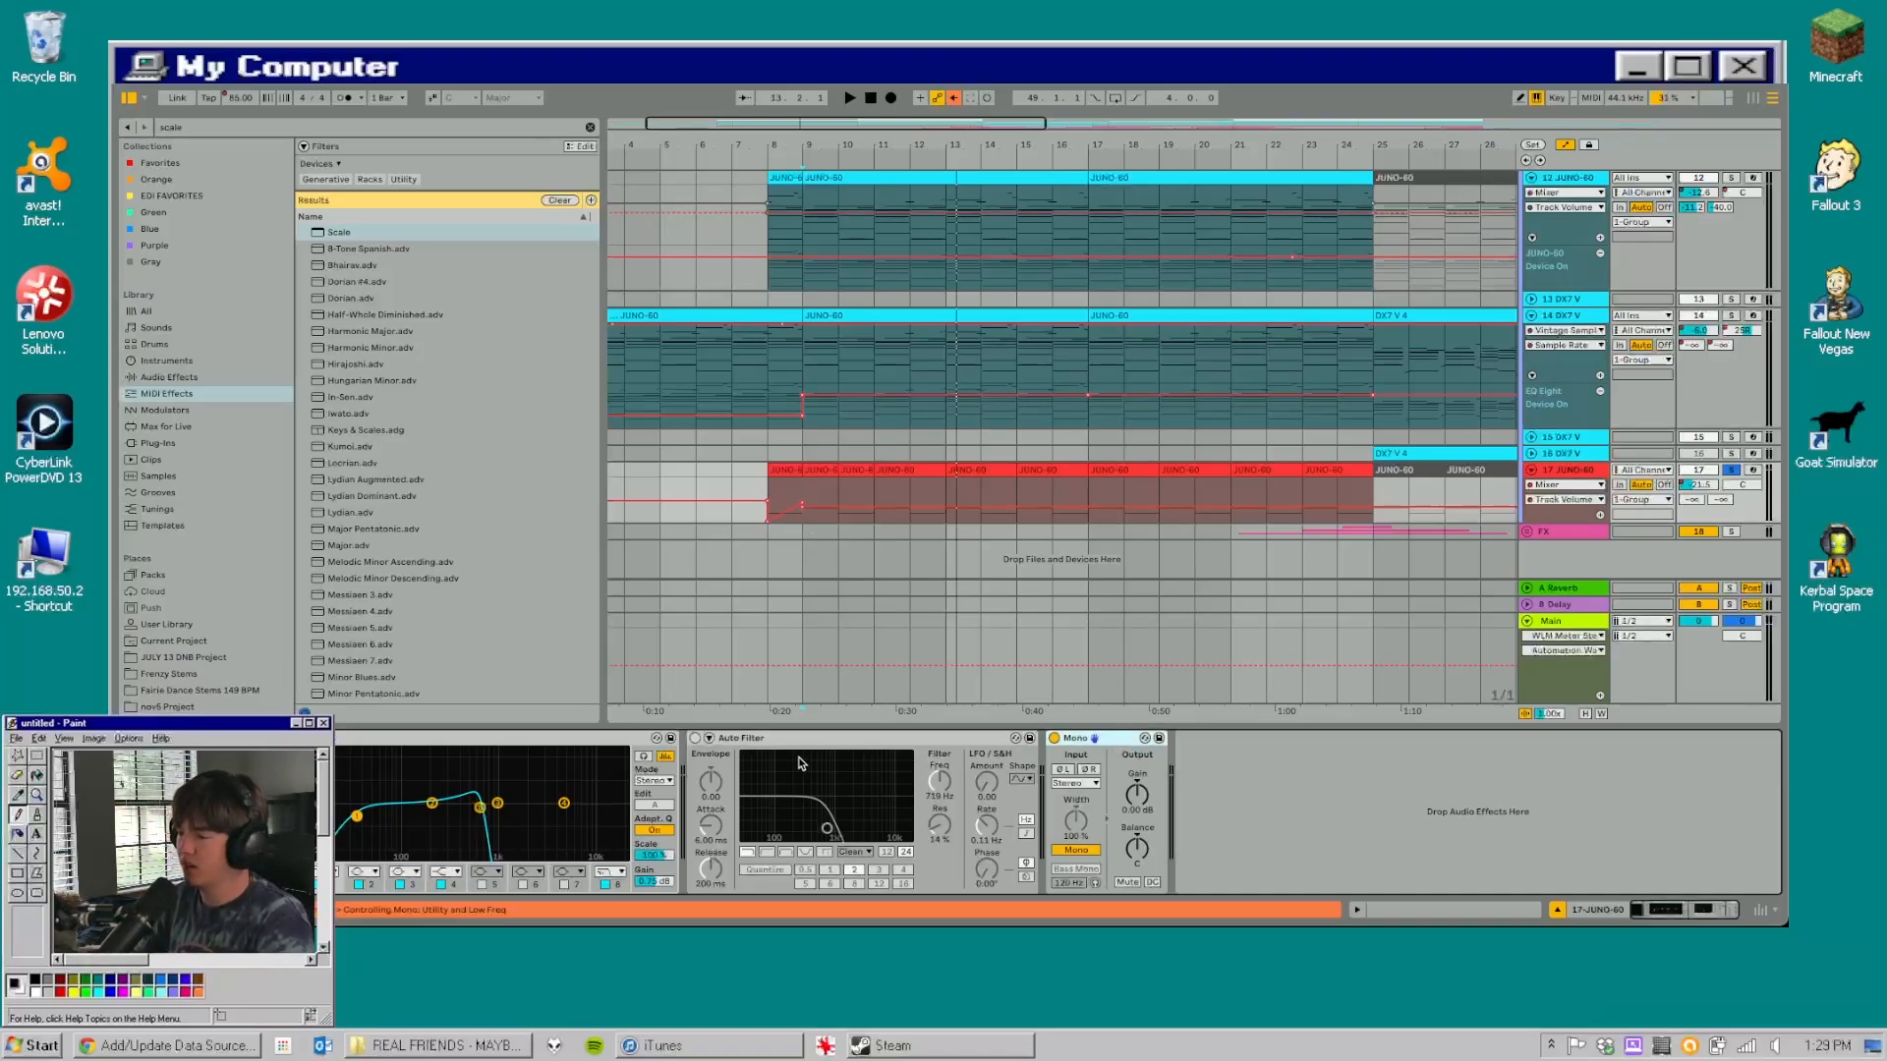
pyautogui.click(1030, 740)
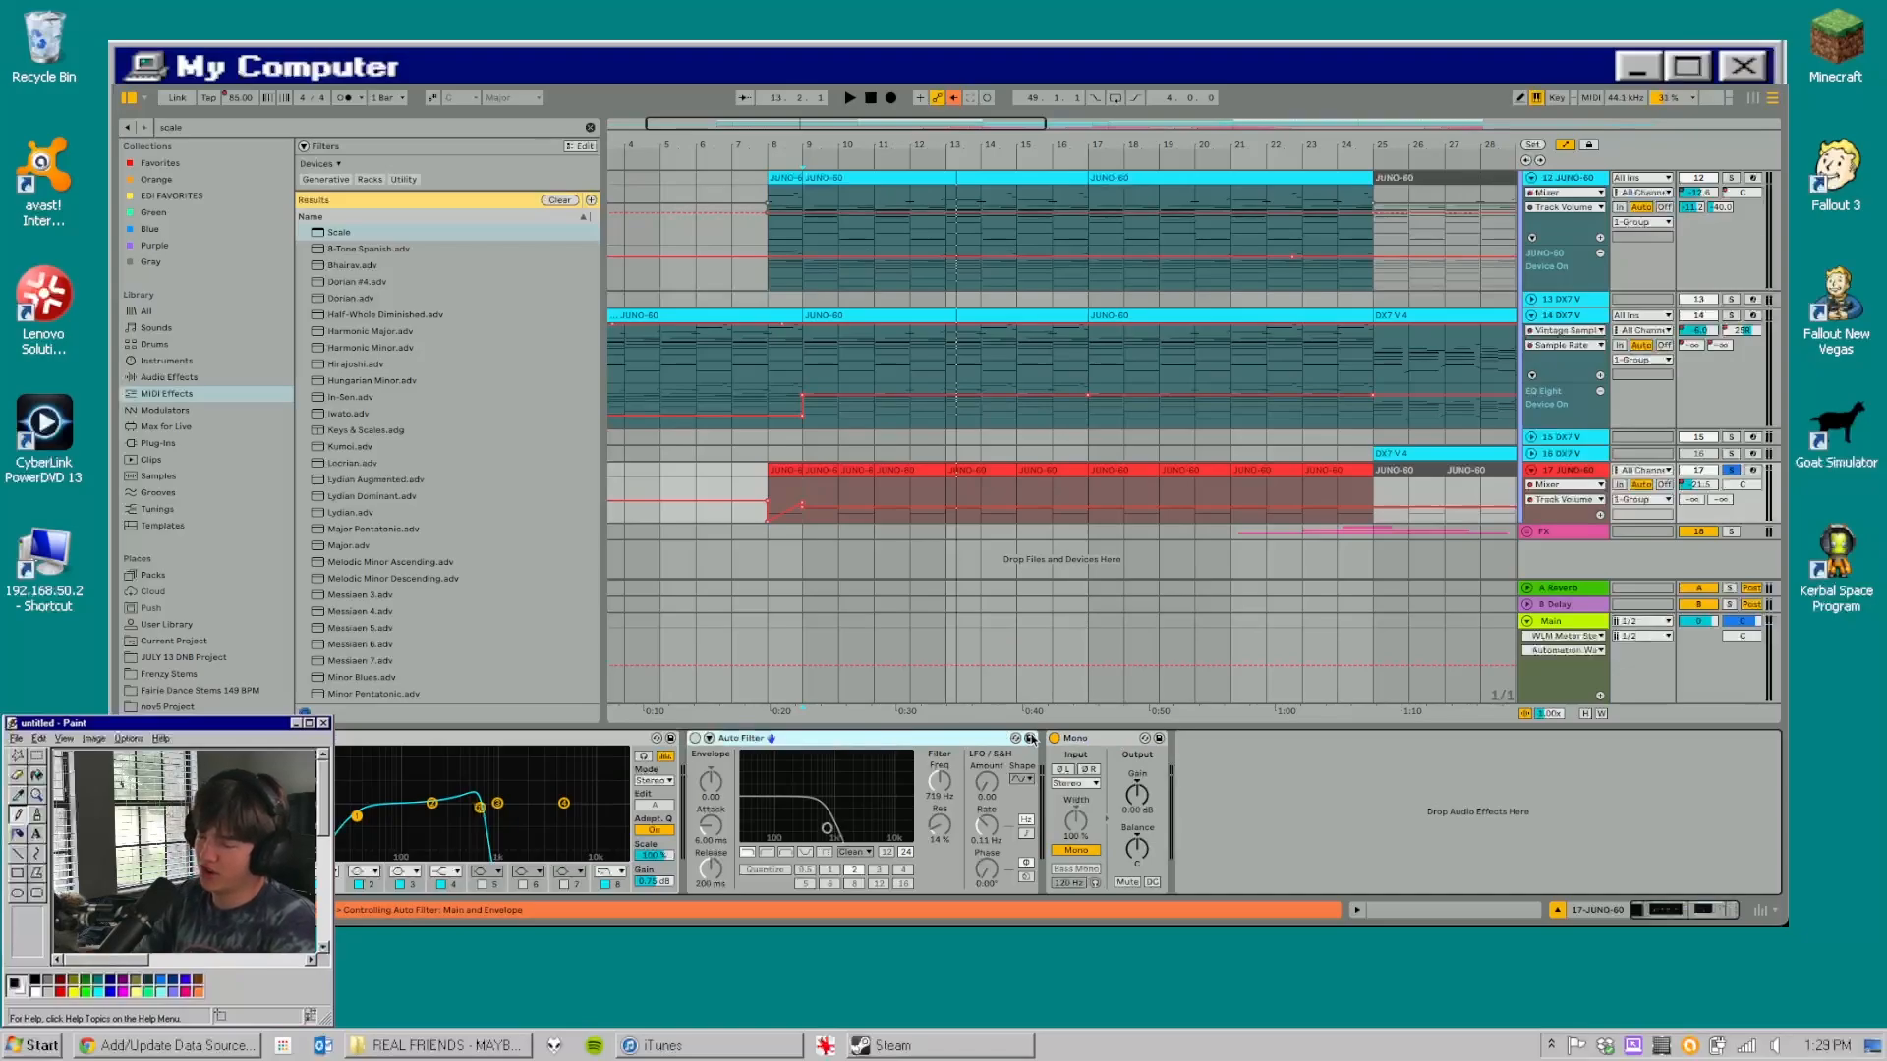
pyautogui.press('Delete')
# - Slightly lower the high-cut band's point in the 17 JUNO-60 track's EQ Eight, and select the Mono device
pyautogui.click(524, 744)
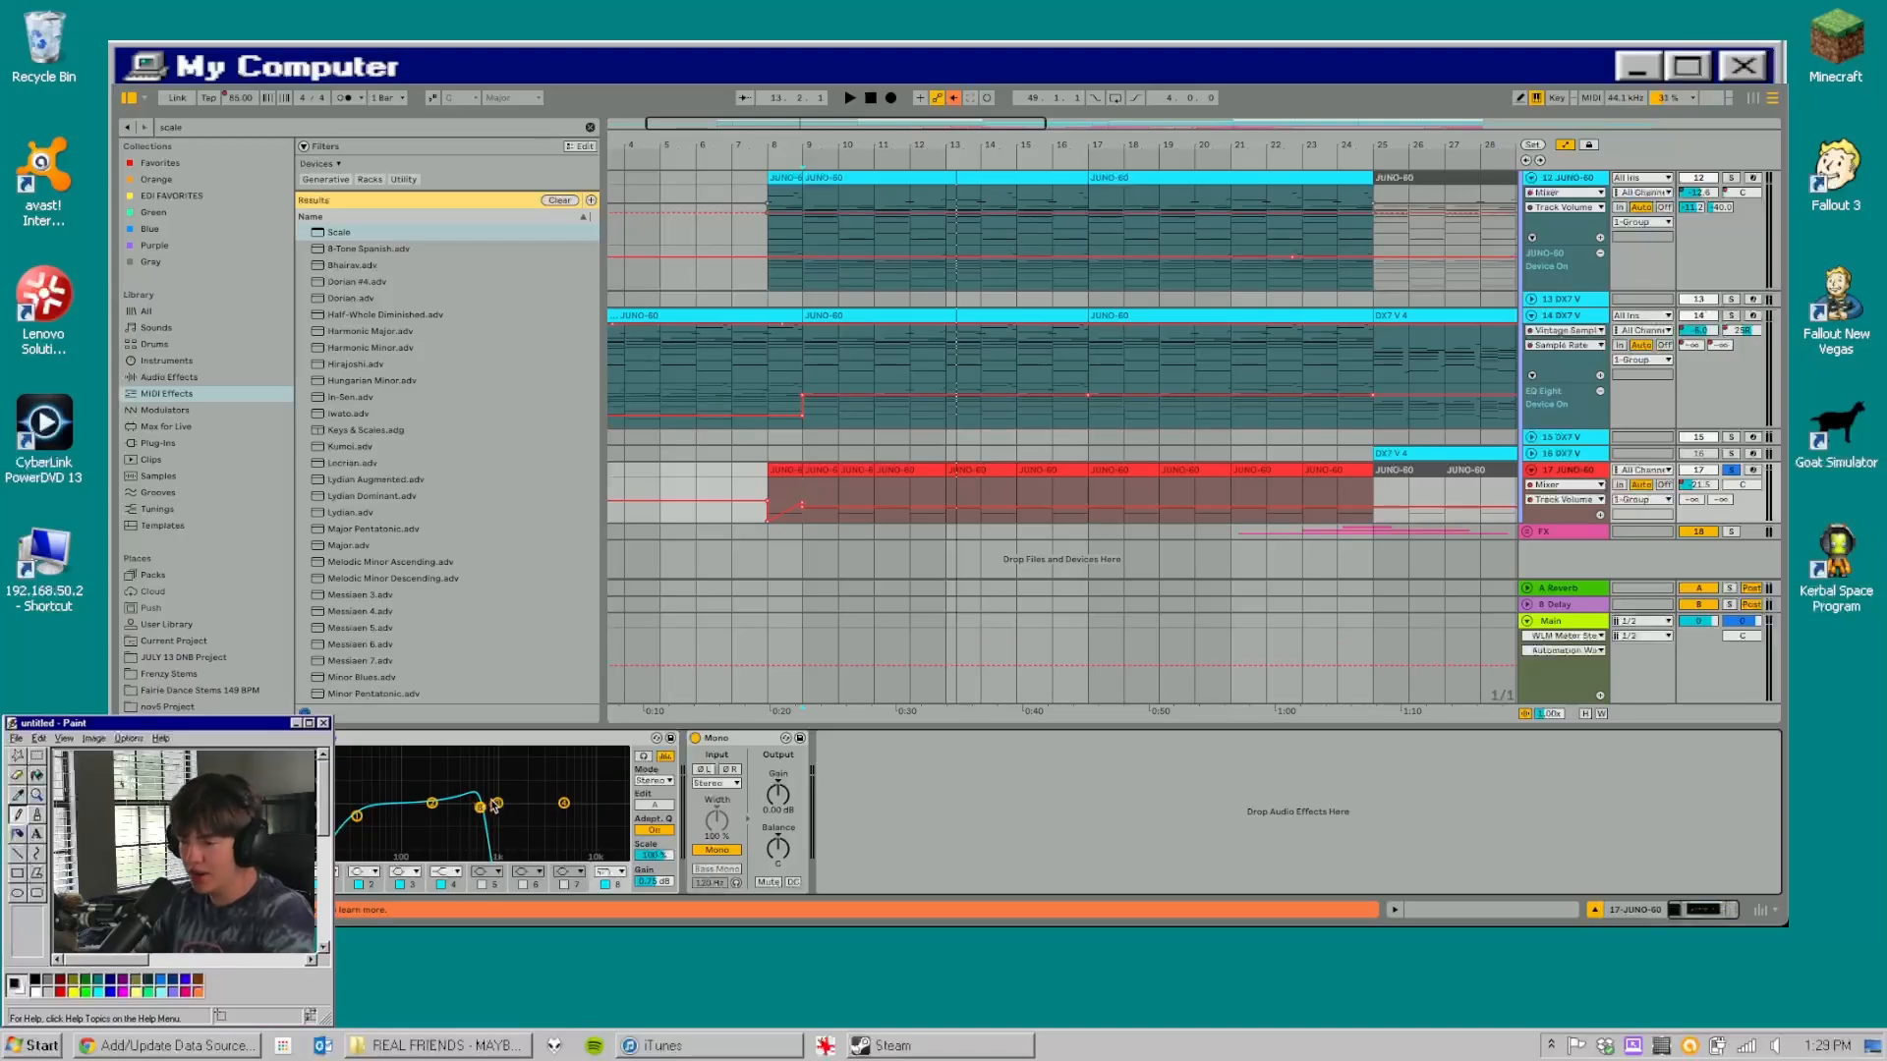
pyautogui.moveTo(484, 815); pyautogui.dragTo(482, 818)
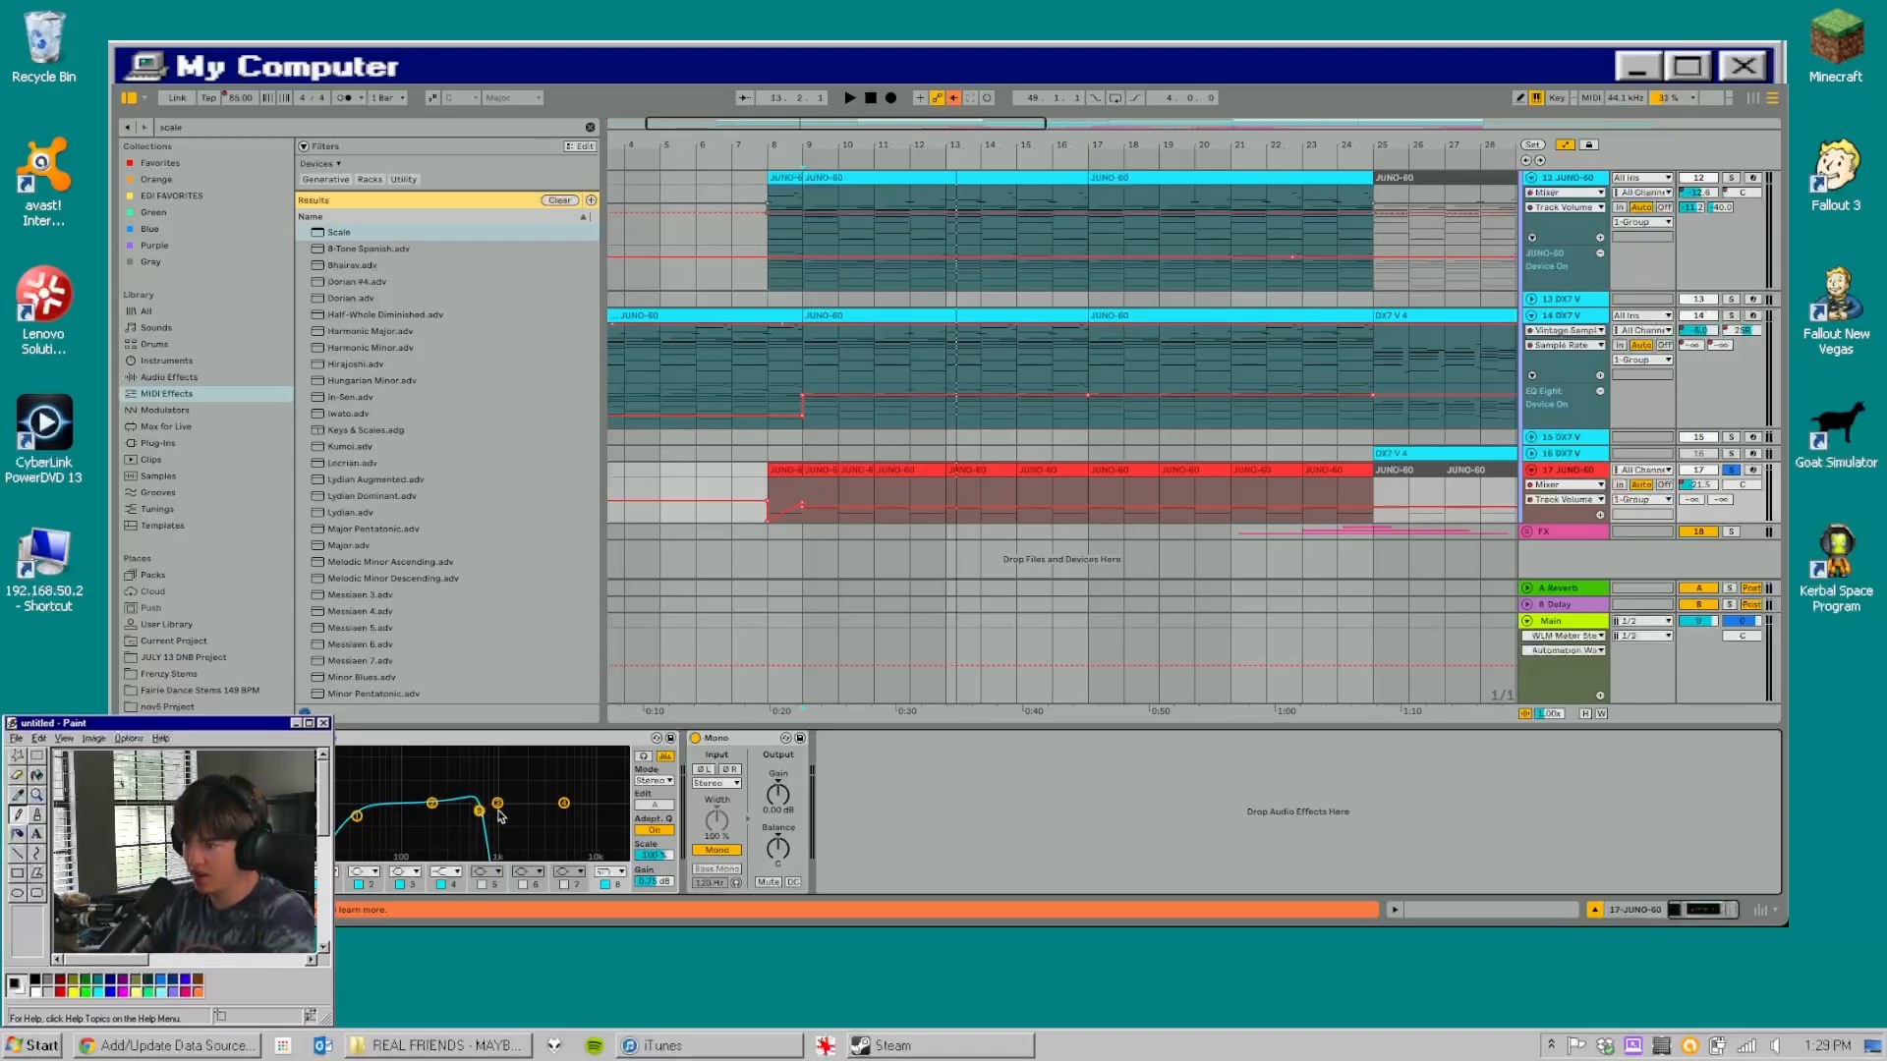
pyautogui.click(769, 750)
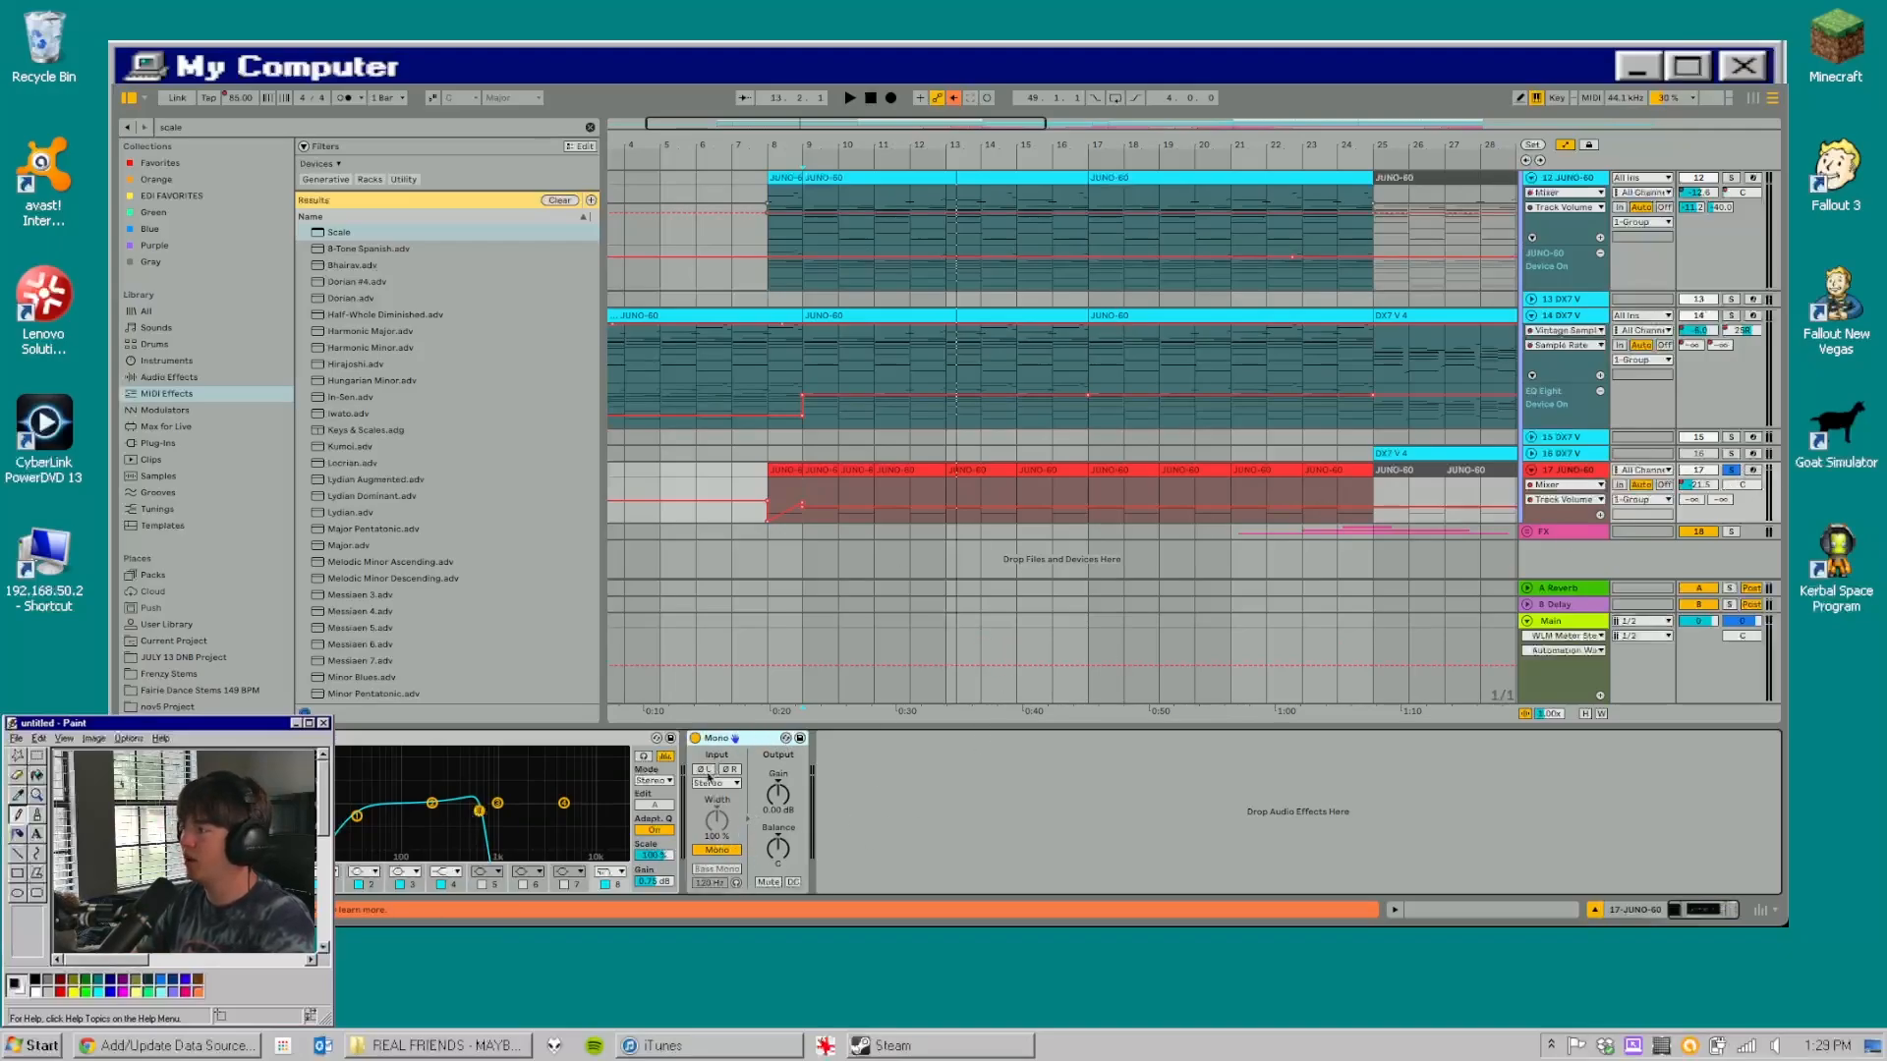
# - View the 17 JUNO-60 track's synth window and close it, and expand the FX group to look over its impact sample tracks
pyautogui.click(154, 738)
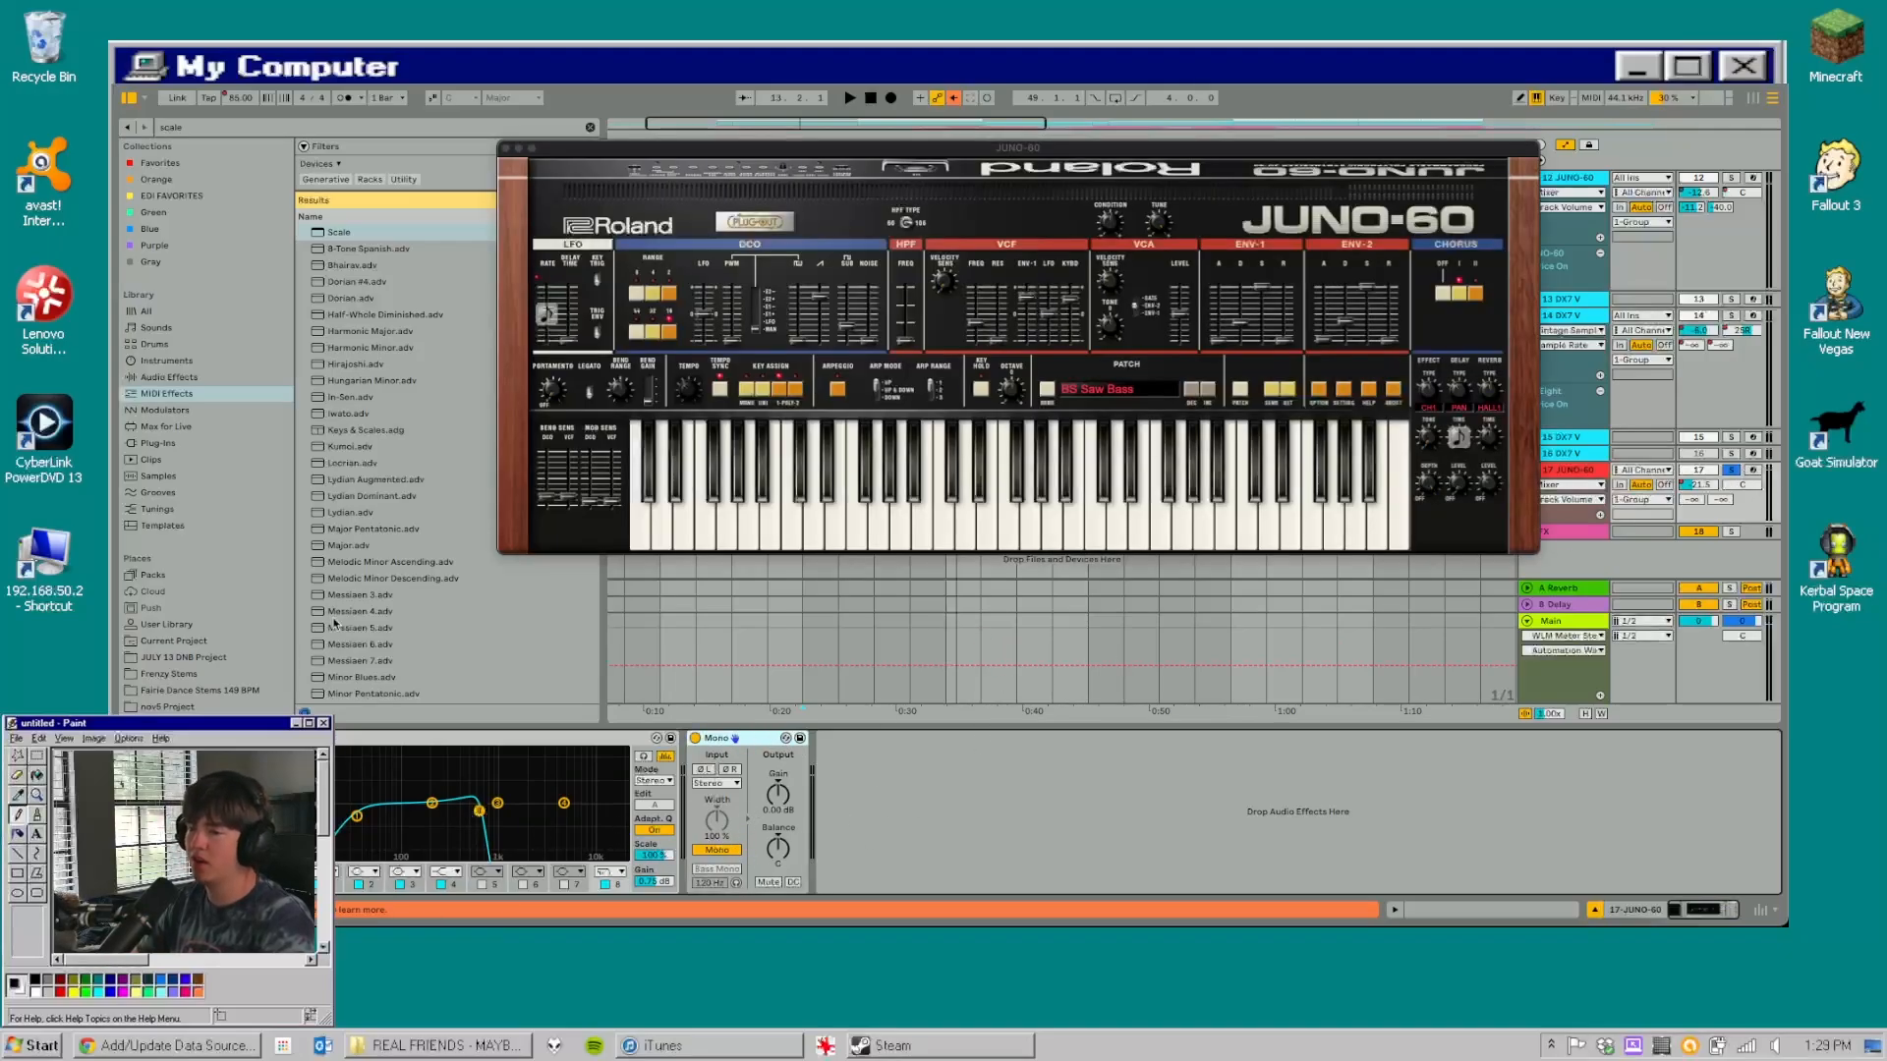
pyautogui.click(505, 148)
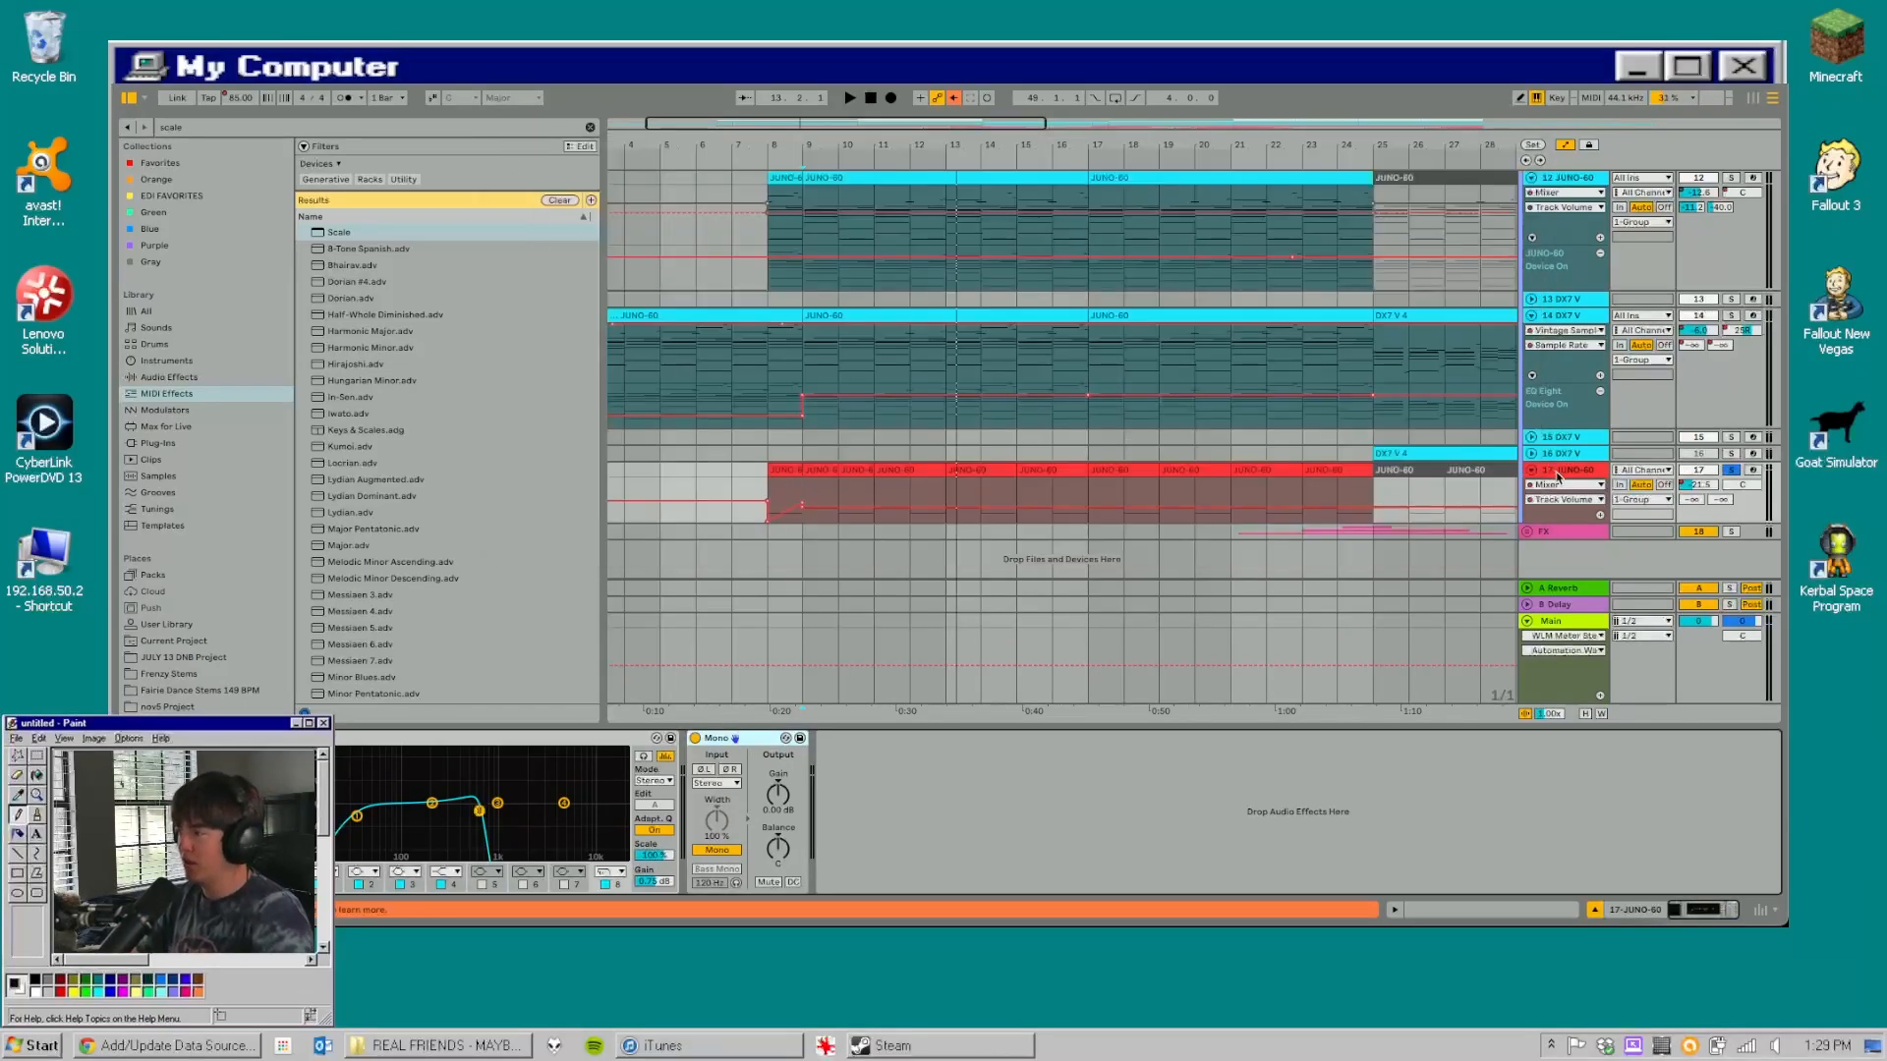
pyautogui.click(1528, 531)
pyautogui.scroll(-5, 1171, 459)
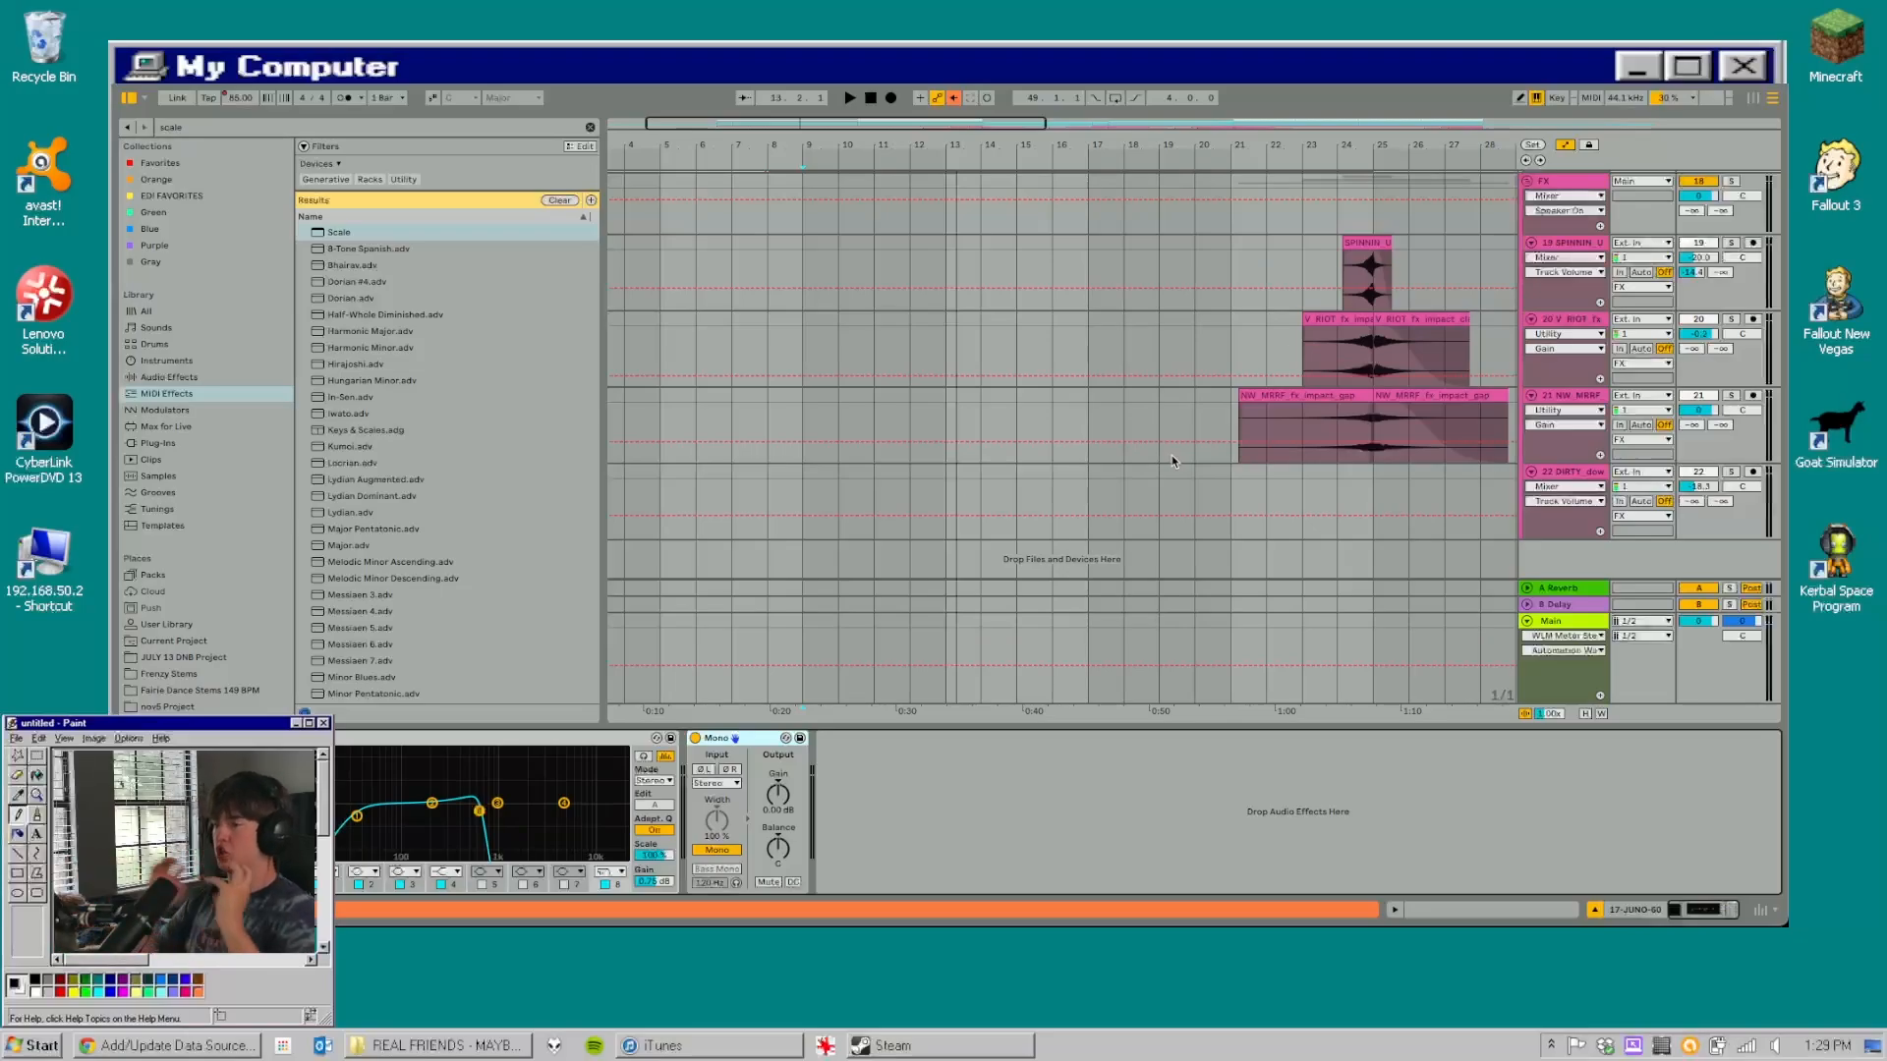
pyautogui.scroll(10, 1356, 386)
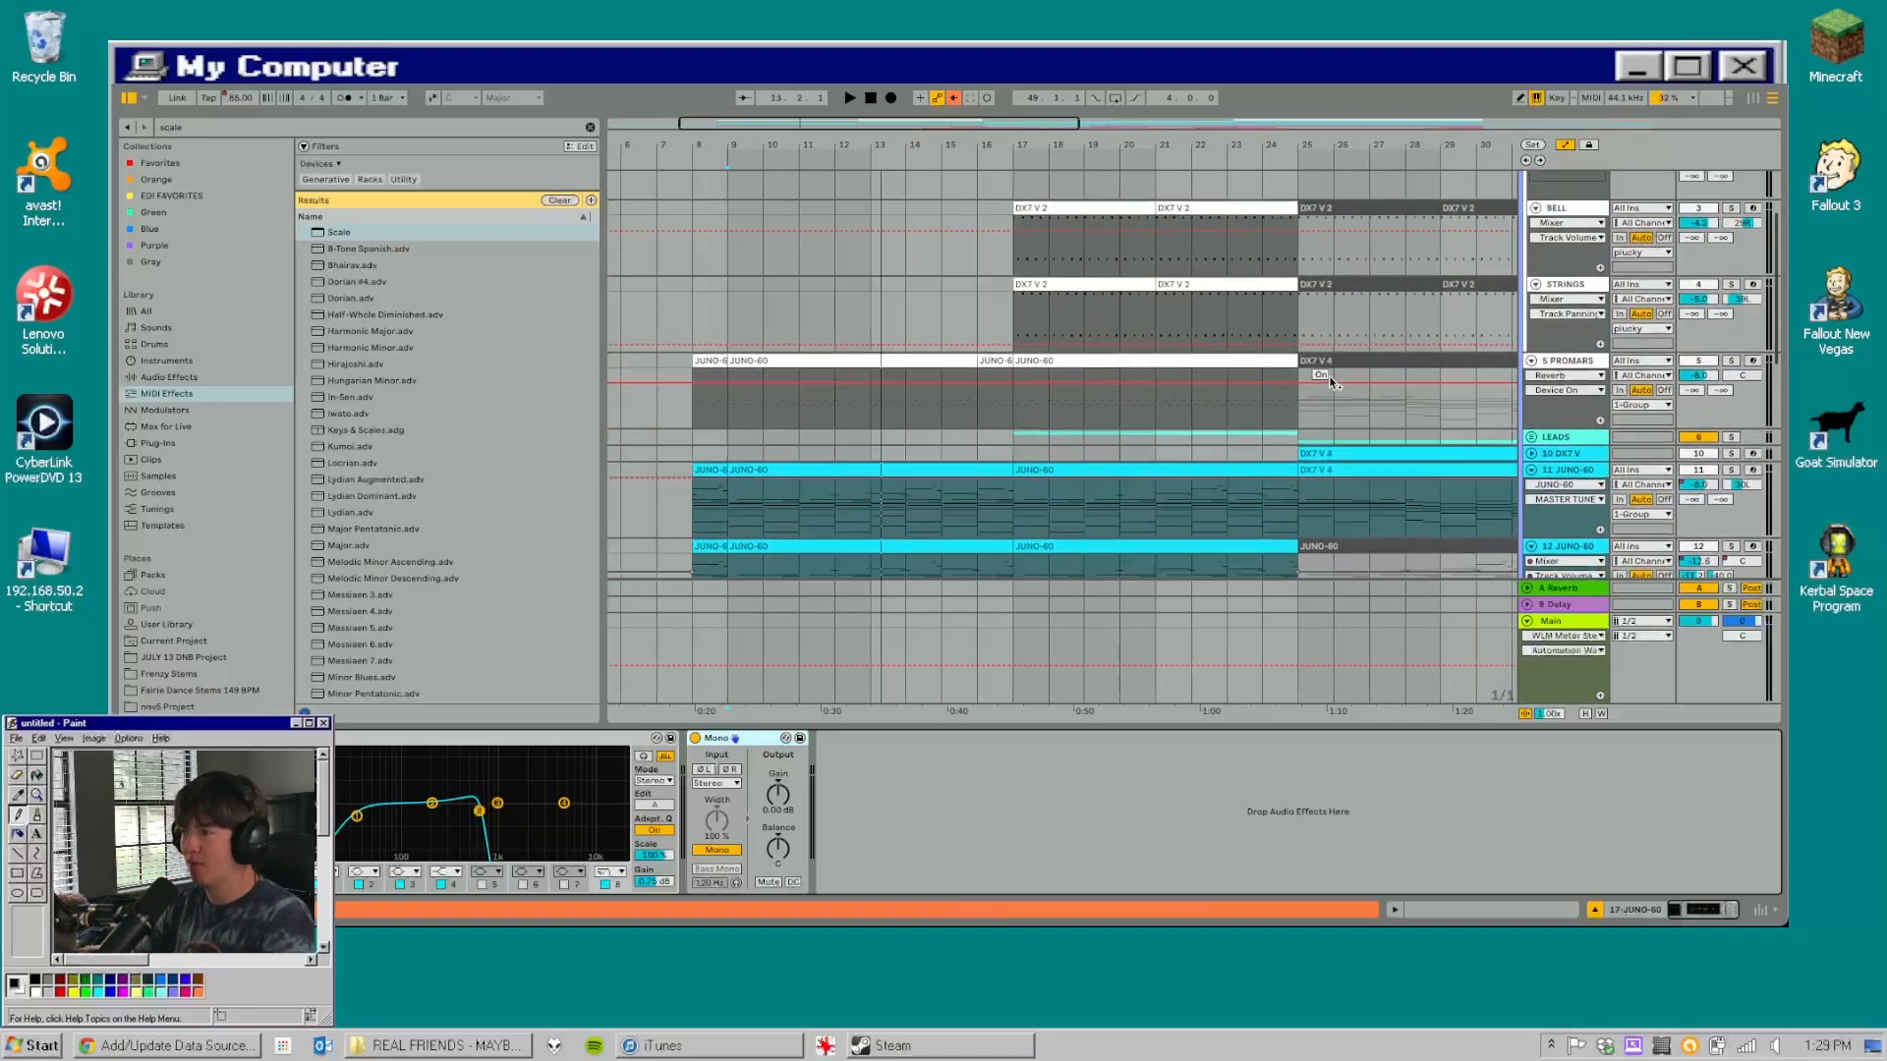
# - Expand the LEADS group and the LEAD track's lane, and set the playback start at bar 17
pyautogui.scroll(-3, 1323, 381)
pyautogui.hscroll(3, 1323, 381)
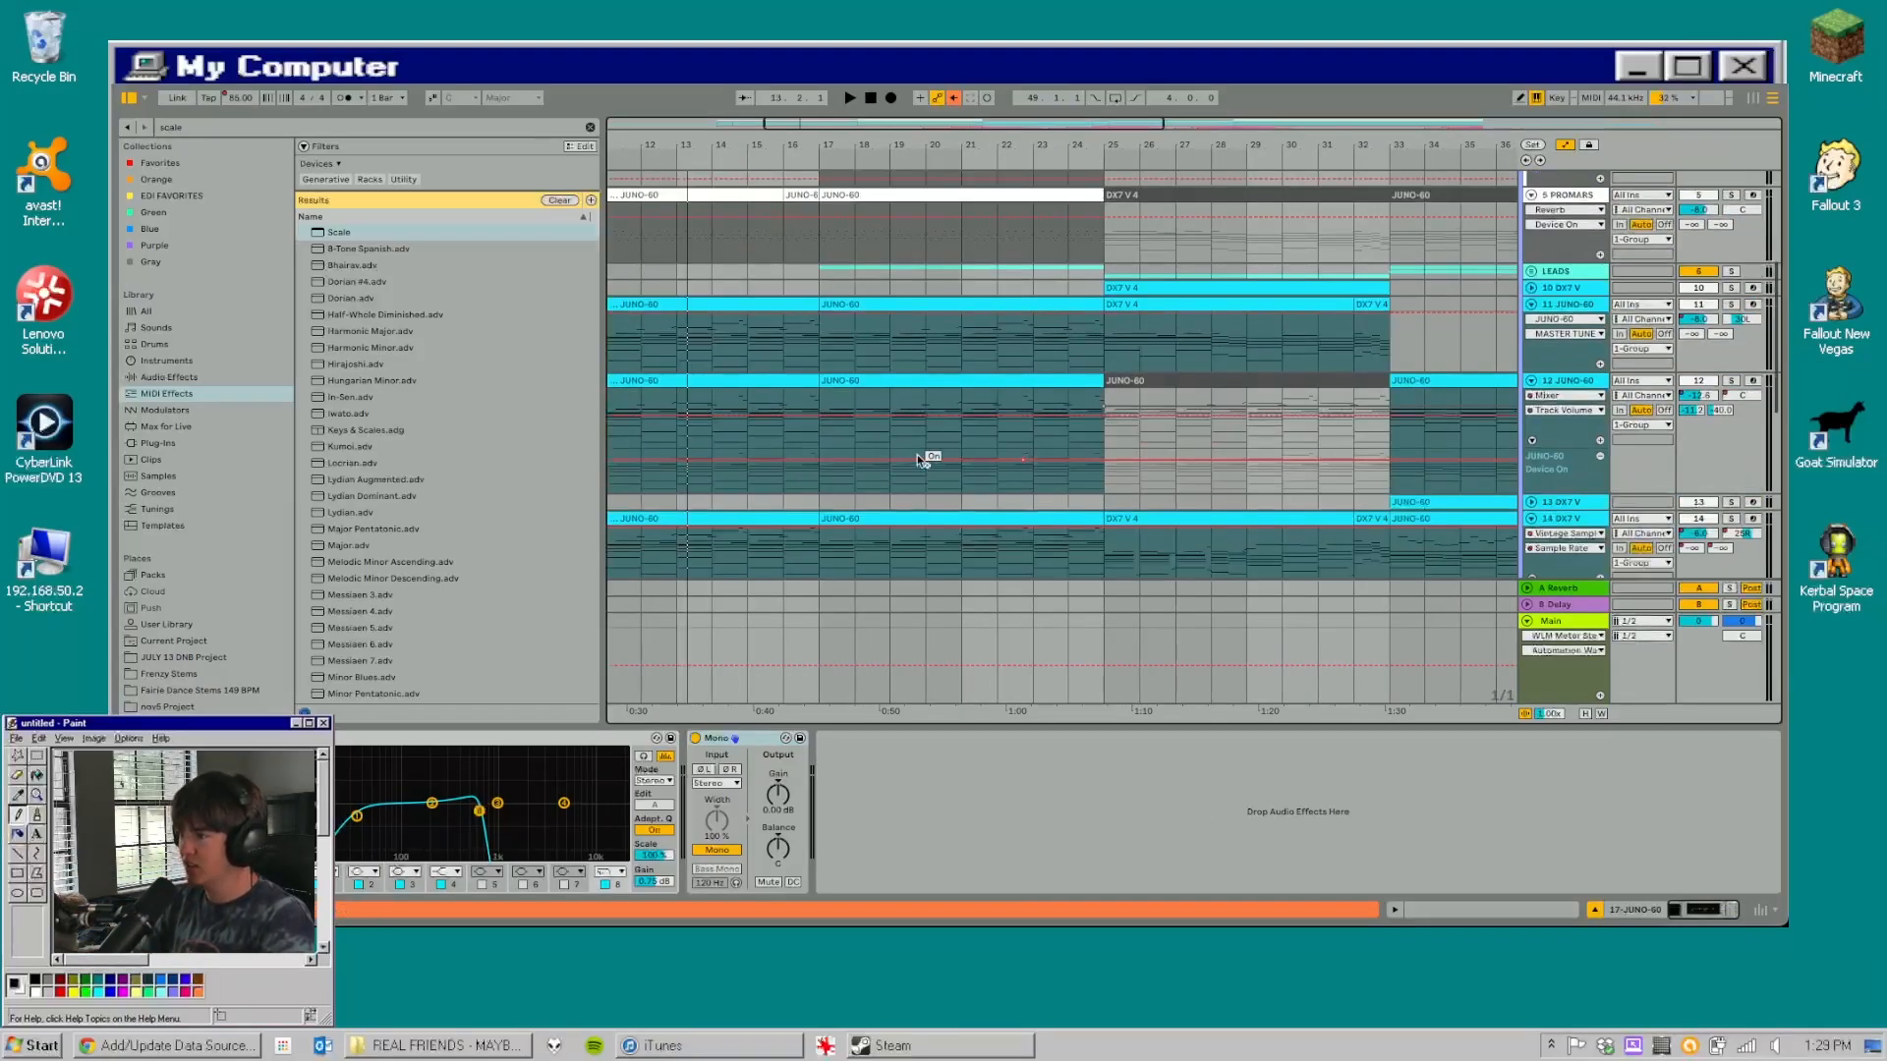
pyautogui.scroll(-3, 919, 459)
pyautogui.scroll(5, 919, 459)
pyautogui.click(1531, 367)
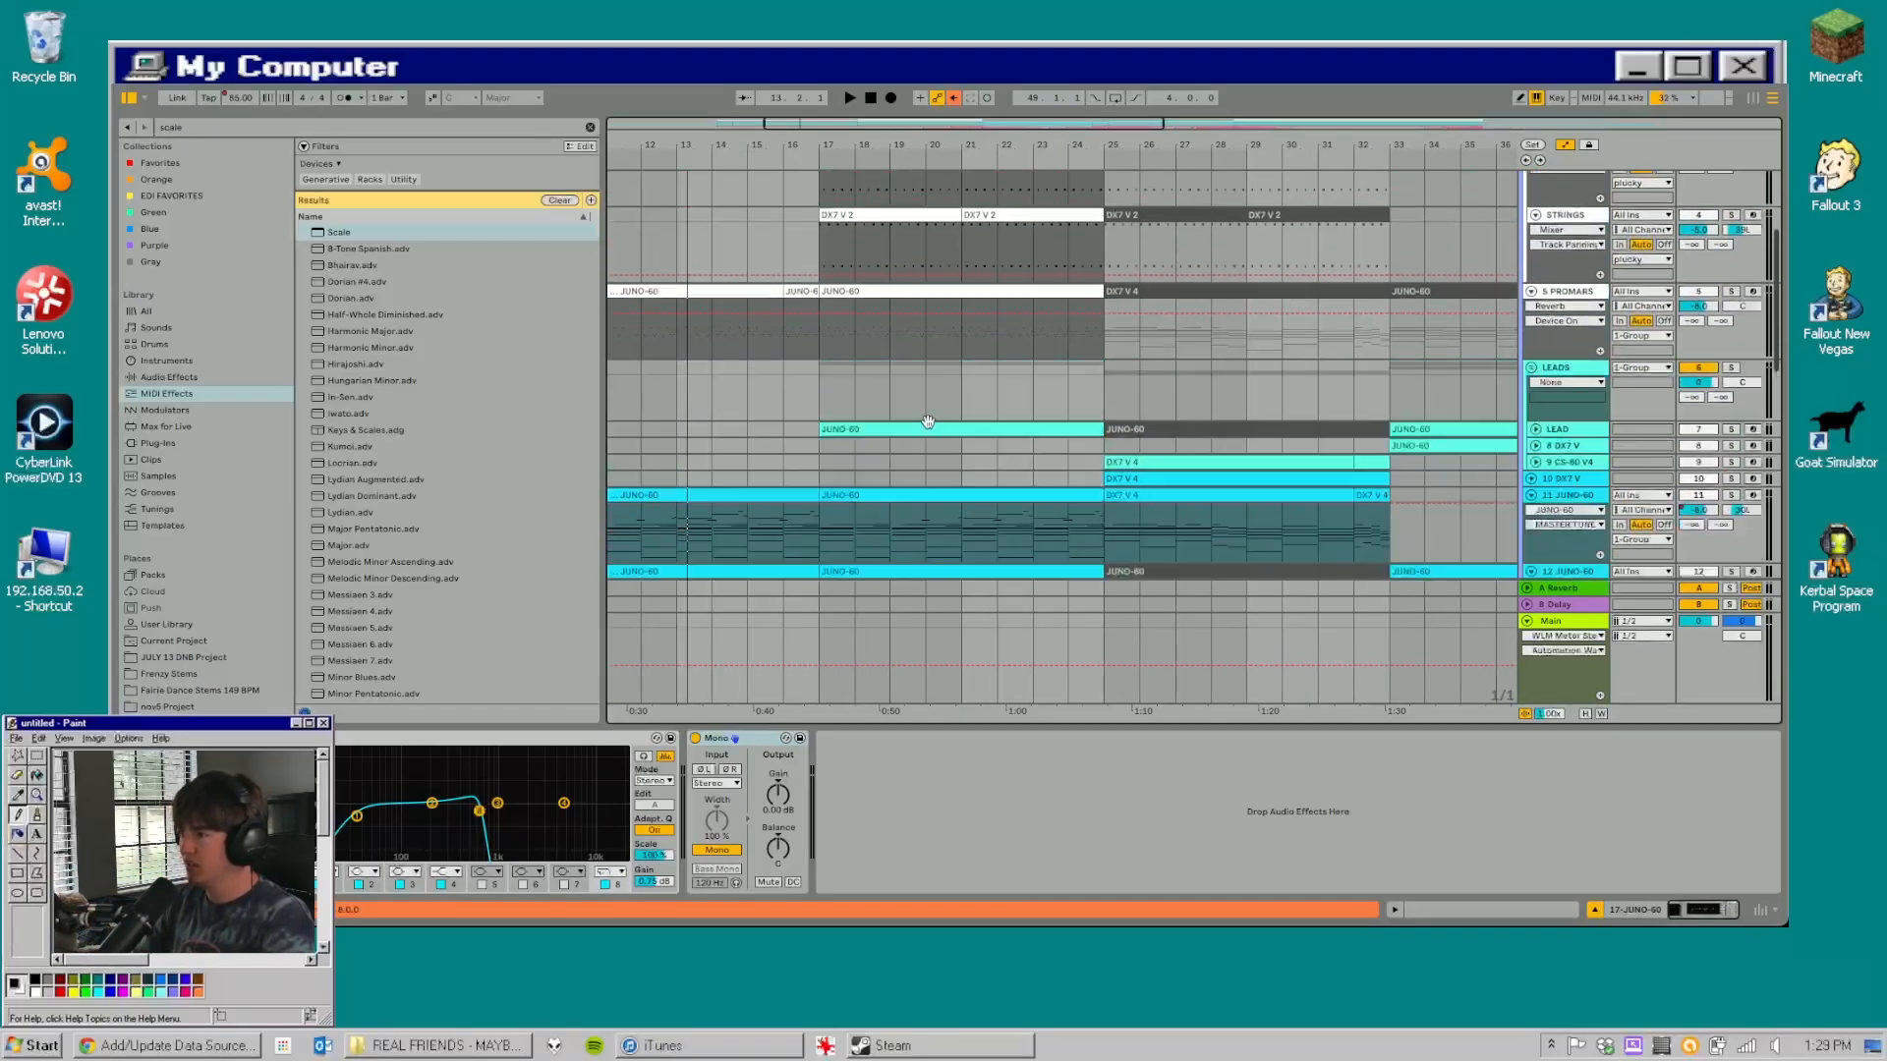
pyautogui.click(1535, 430)
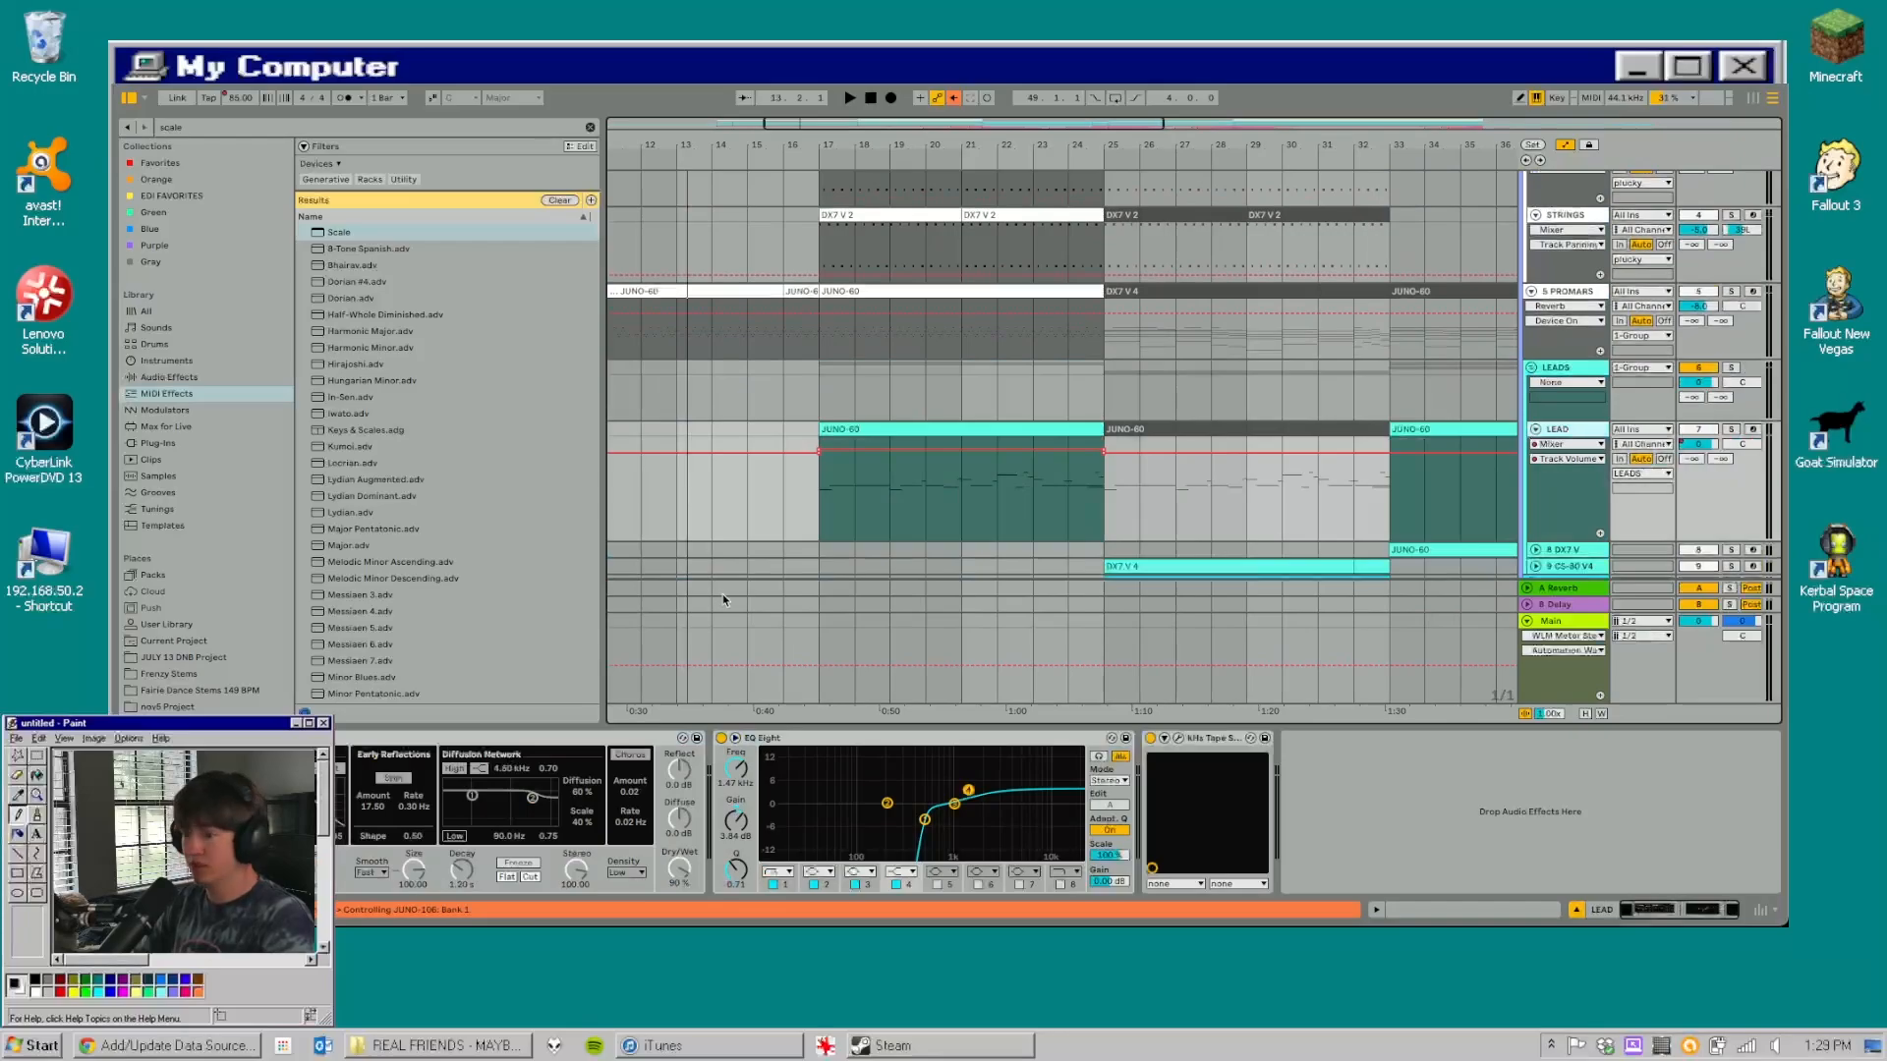
pyautogui.click(826, 508)
# - Solo the BELL and STRINGS tracks together and play them from bar 17, stopping after a short passage
pyautogui.scroll(1, 825, 504)
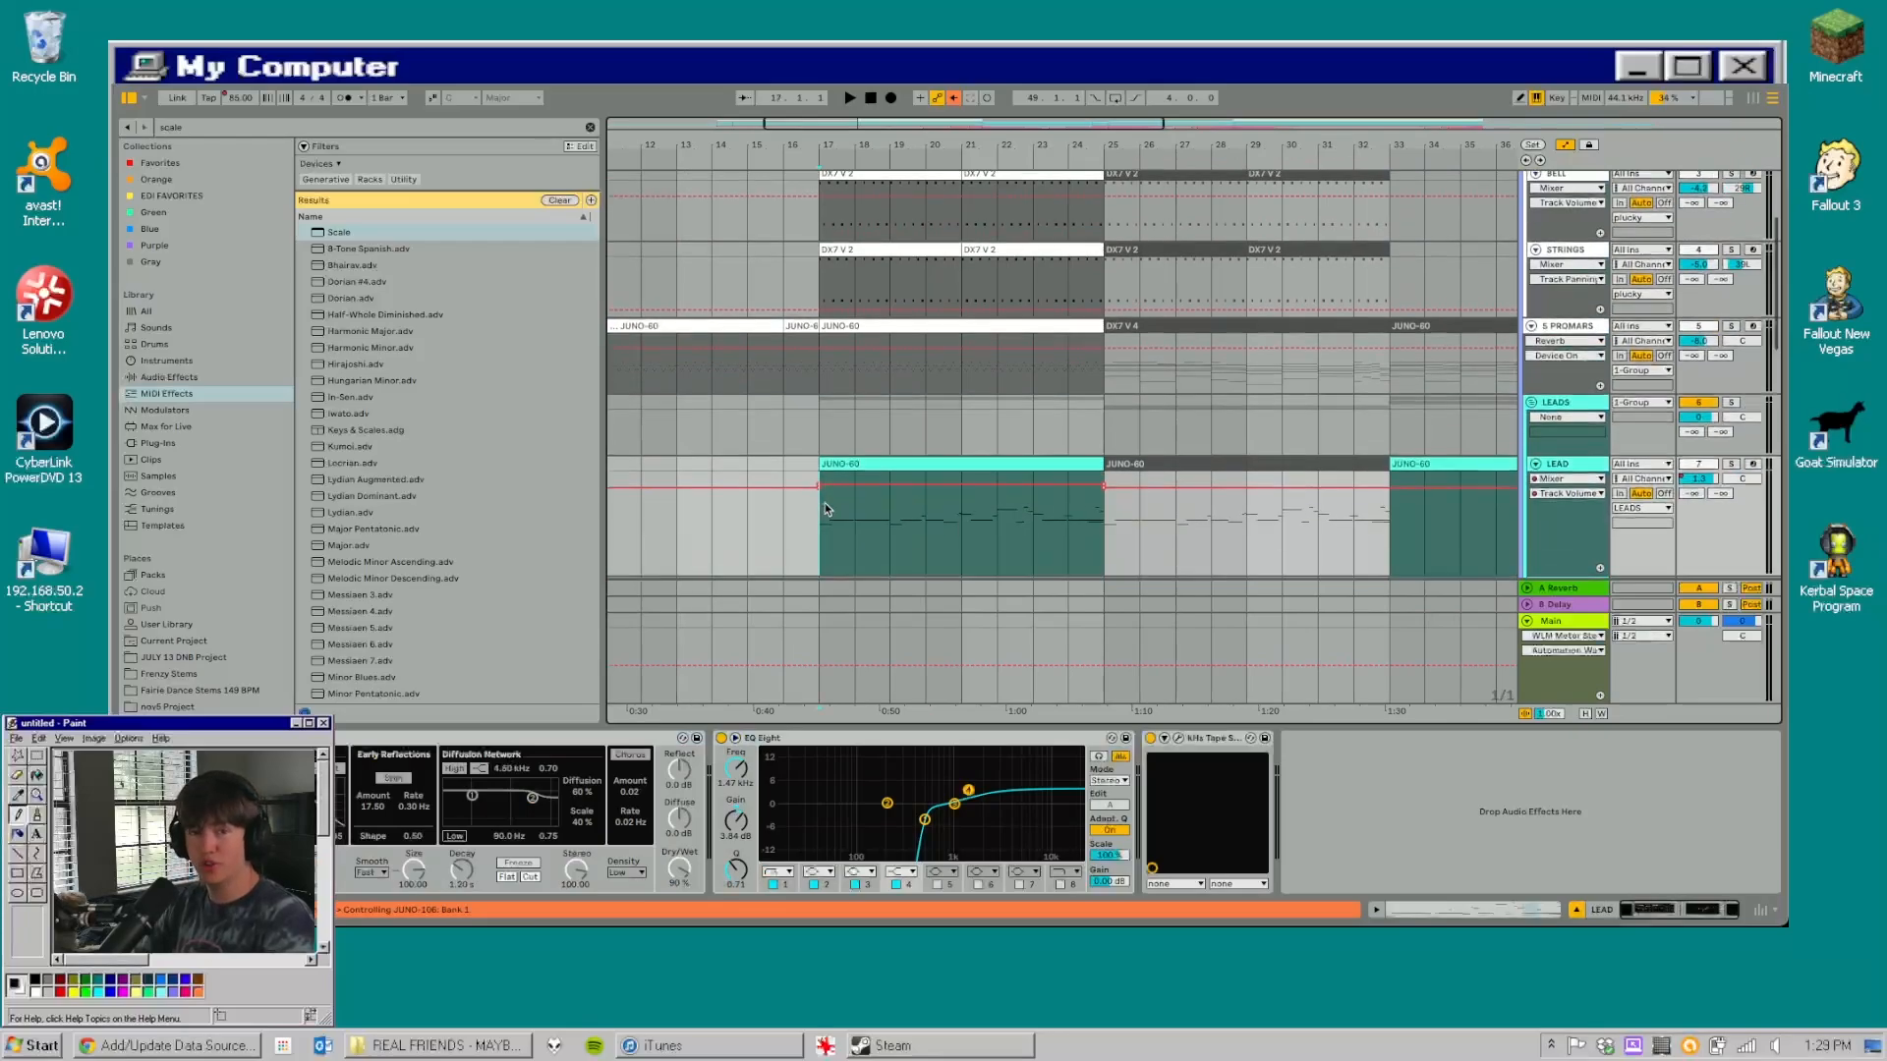
pyautogui.scroll(1, 836, 505)
pyautogui.scroll(1, 857, 513)
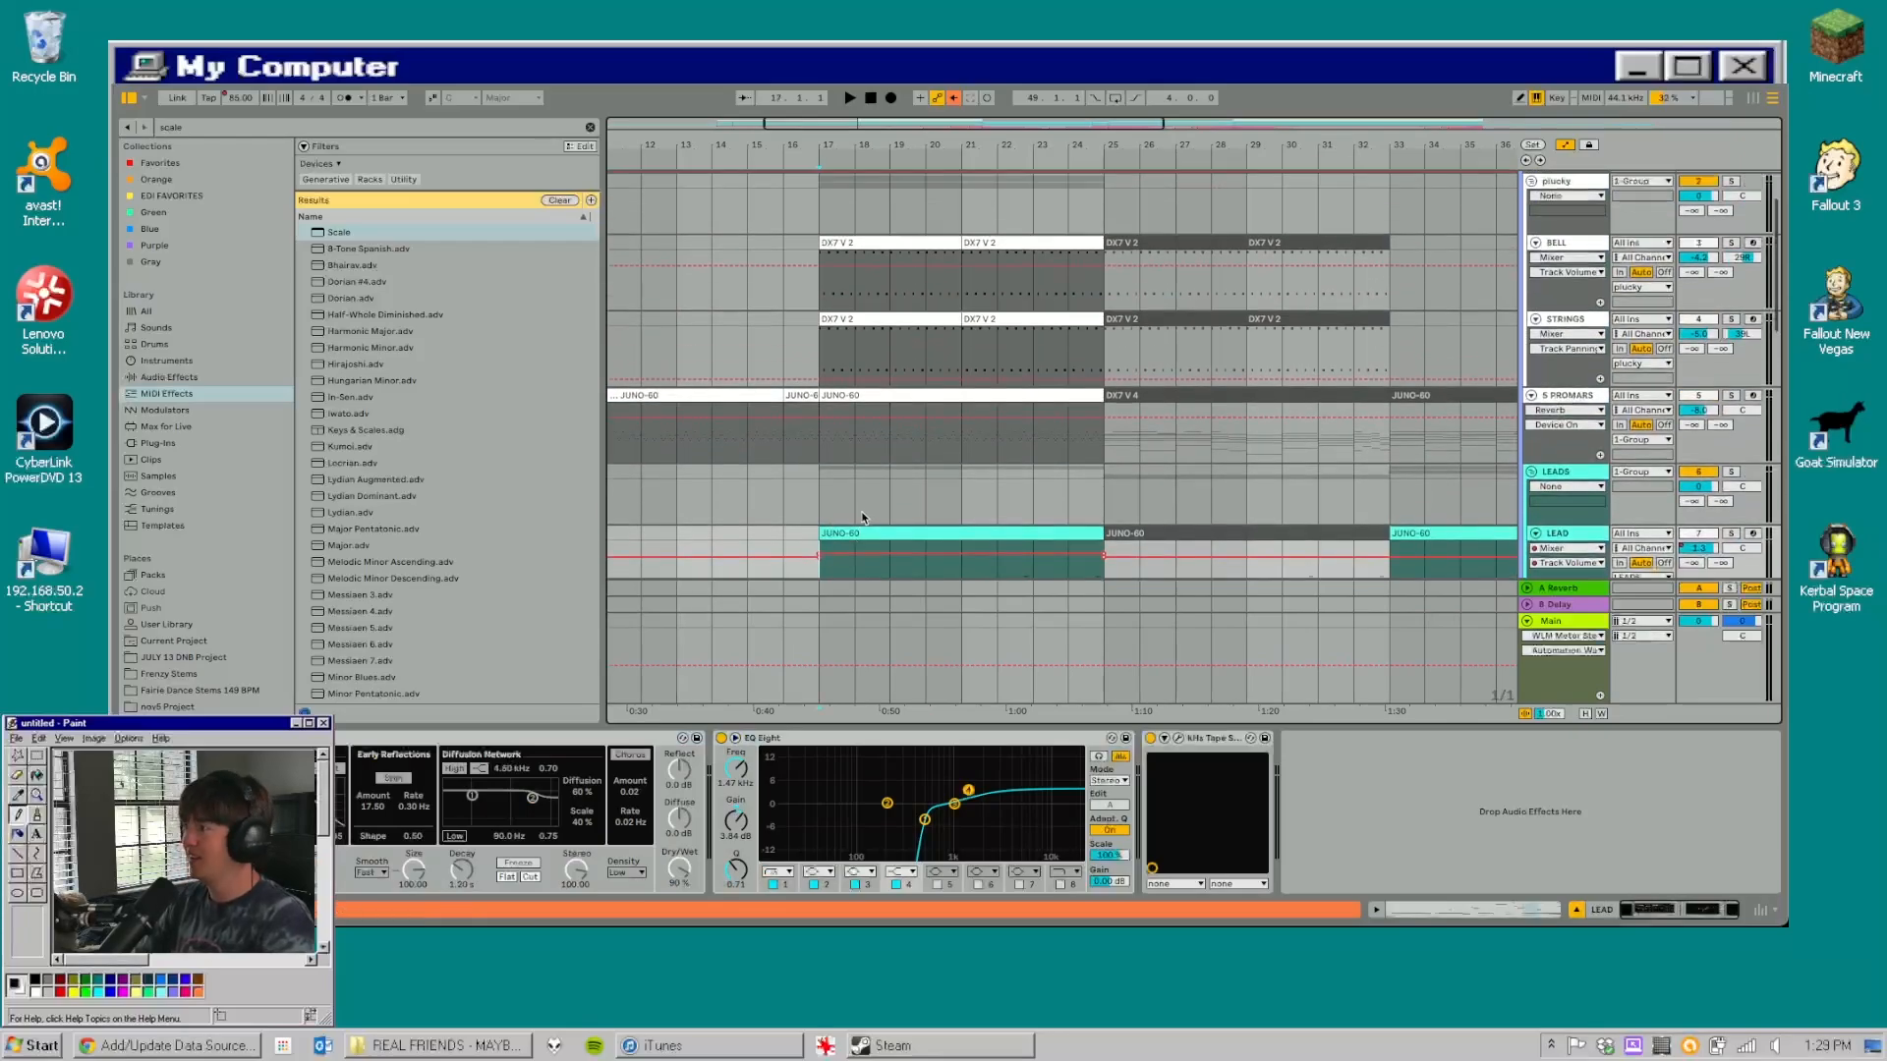
pyautogui.click(1584, 243)
pyautogui.click(1562, 320)
pyautogui.click(1594, 258)
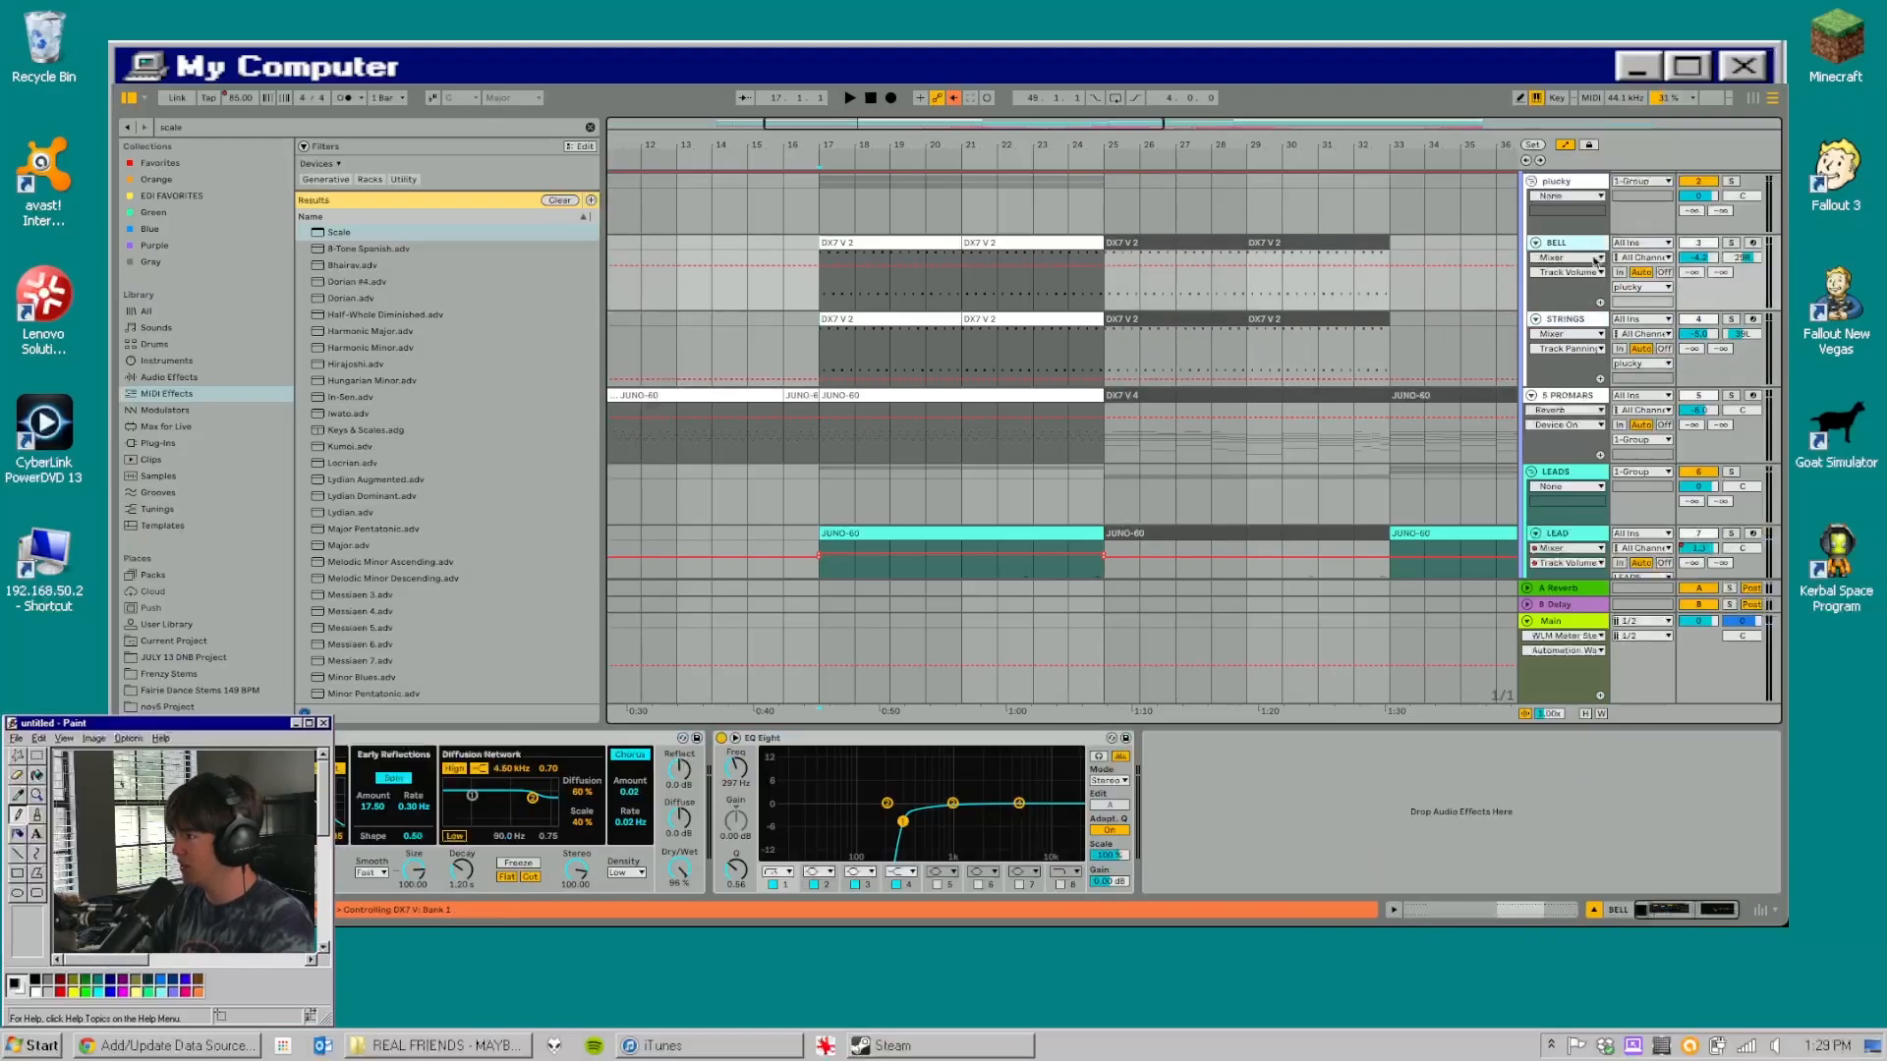
pyautogui.keyDown('shift'); pyautogui.click(1576, 320); pyautogui.keyUp('shift')
pyautogui.click(1733, 243)
pyautogui.press('space')
pyautogui.hscroll(-2, 1069, 366)
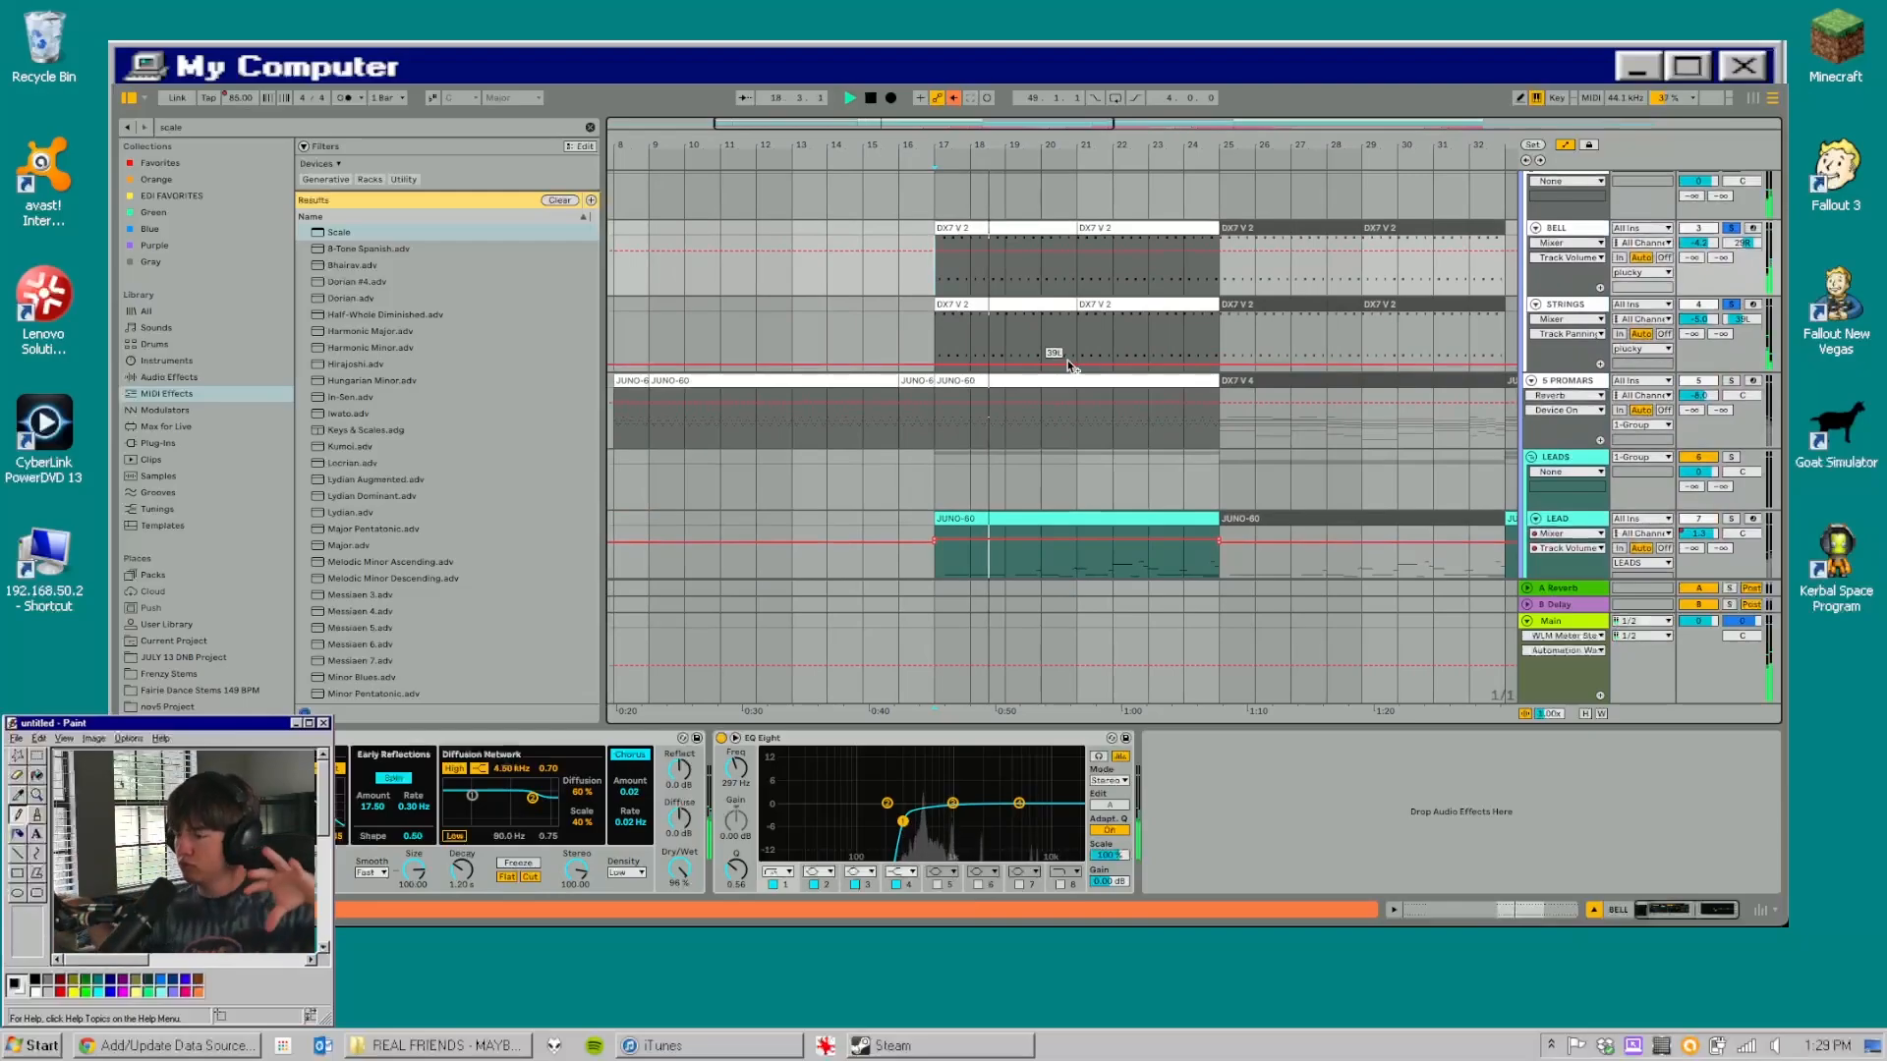
pyautogui.press('space')
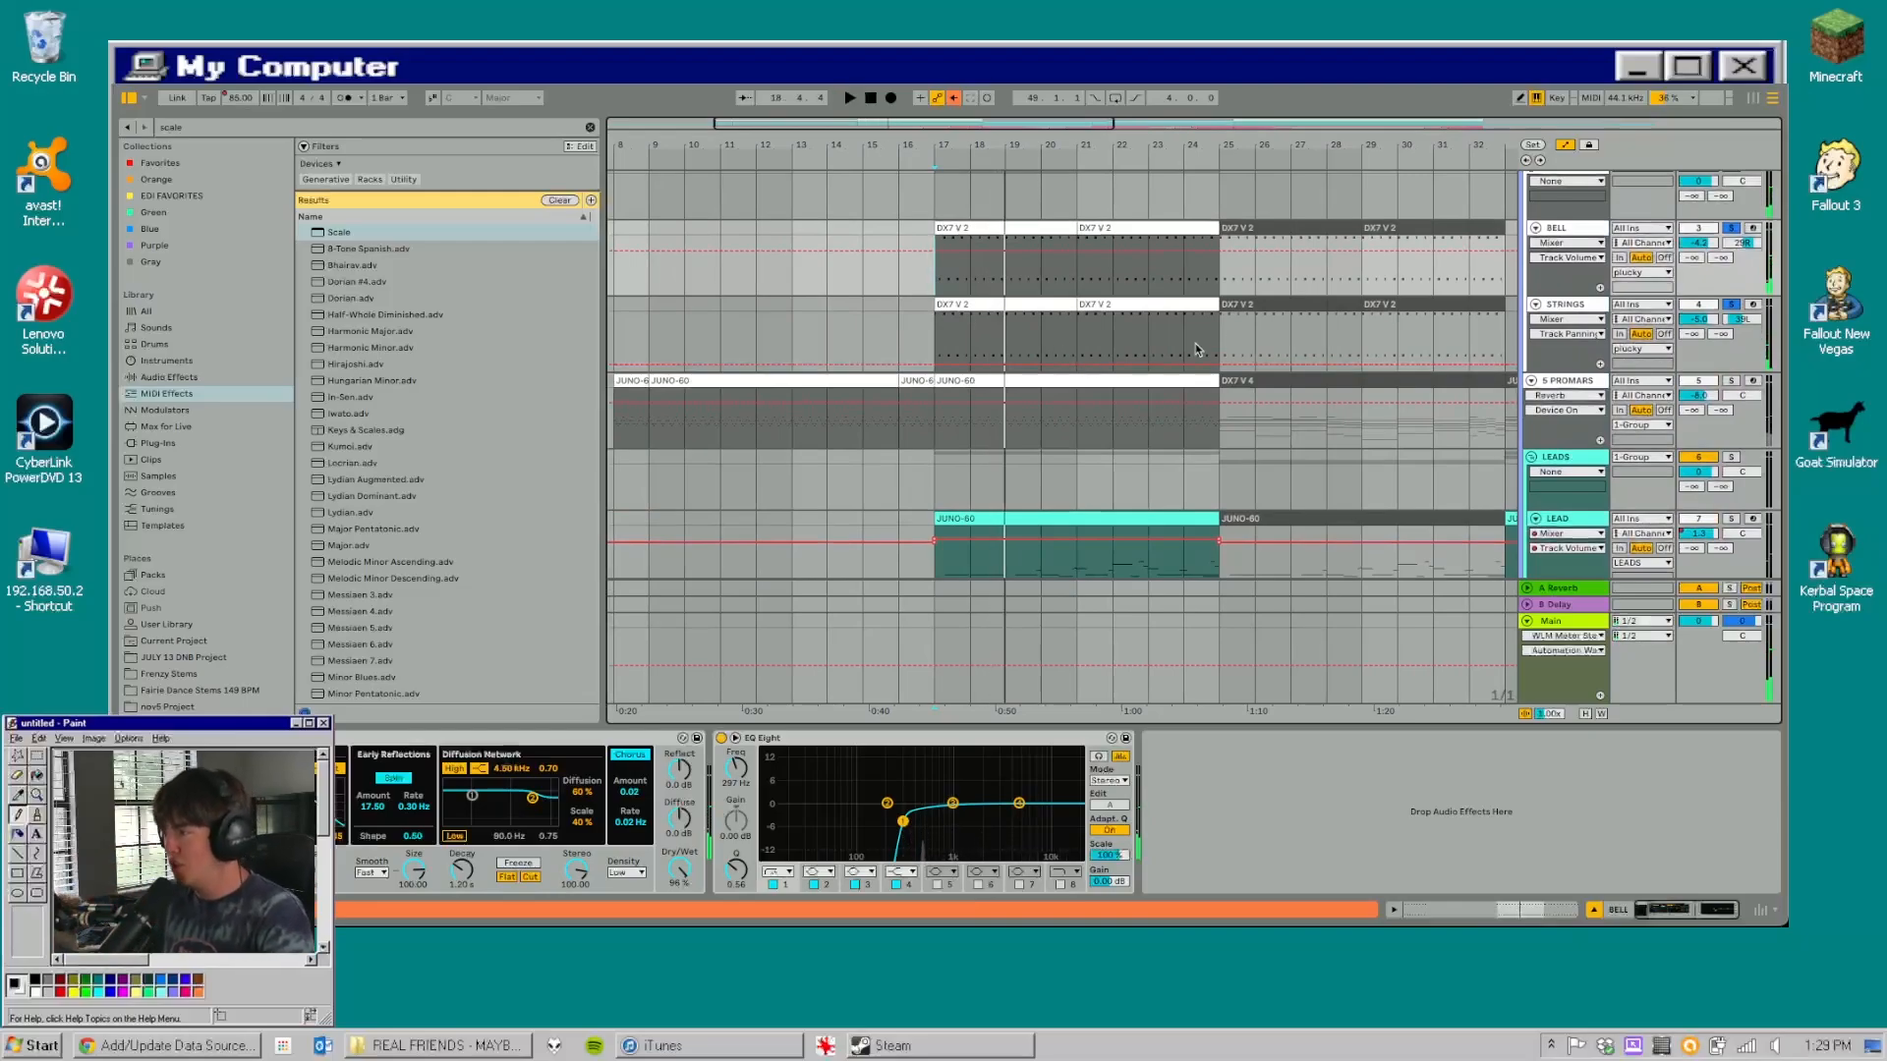
# - View the BELL track's DX7 V synth window, close it, reset the playback start to bar 17 and select the track's Reverb
pyautogui.click(1579, 213)
pyautogui.click(1570, 229)
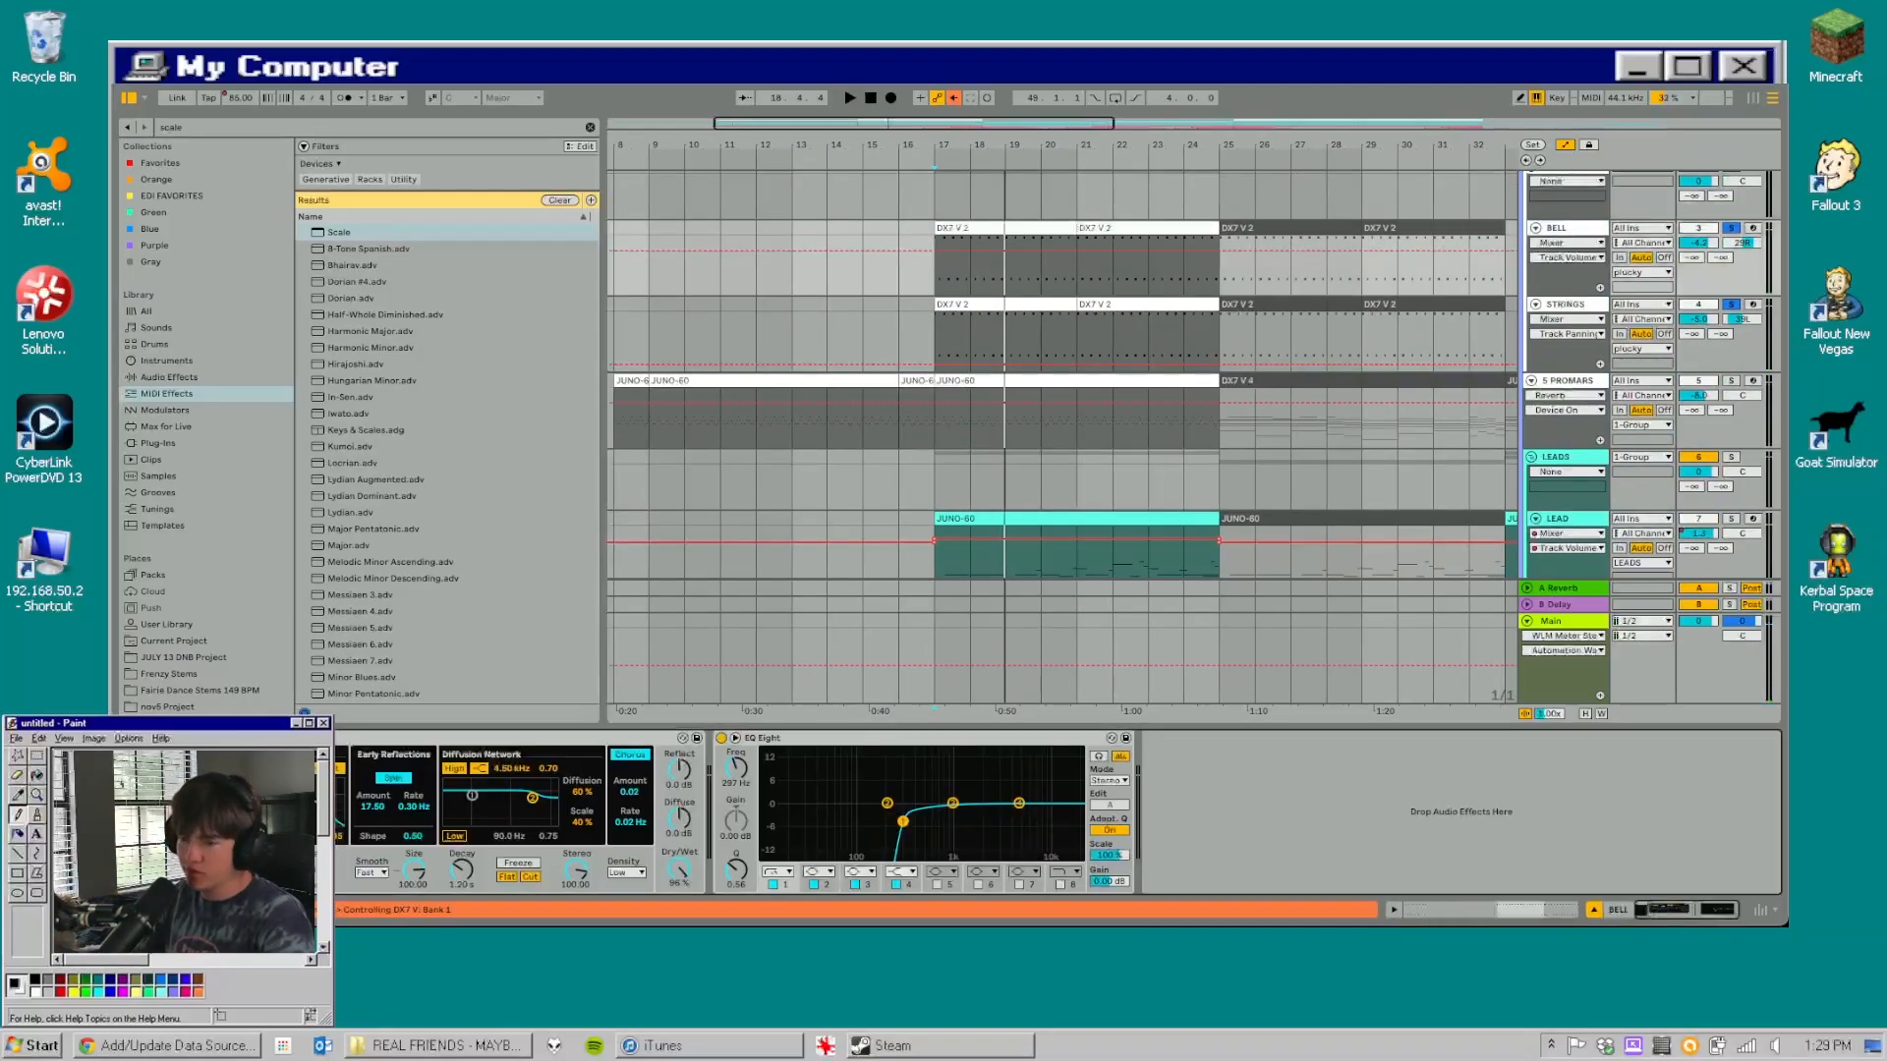
pyautogui.press('super+alt+p')
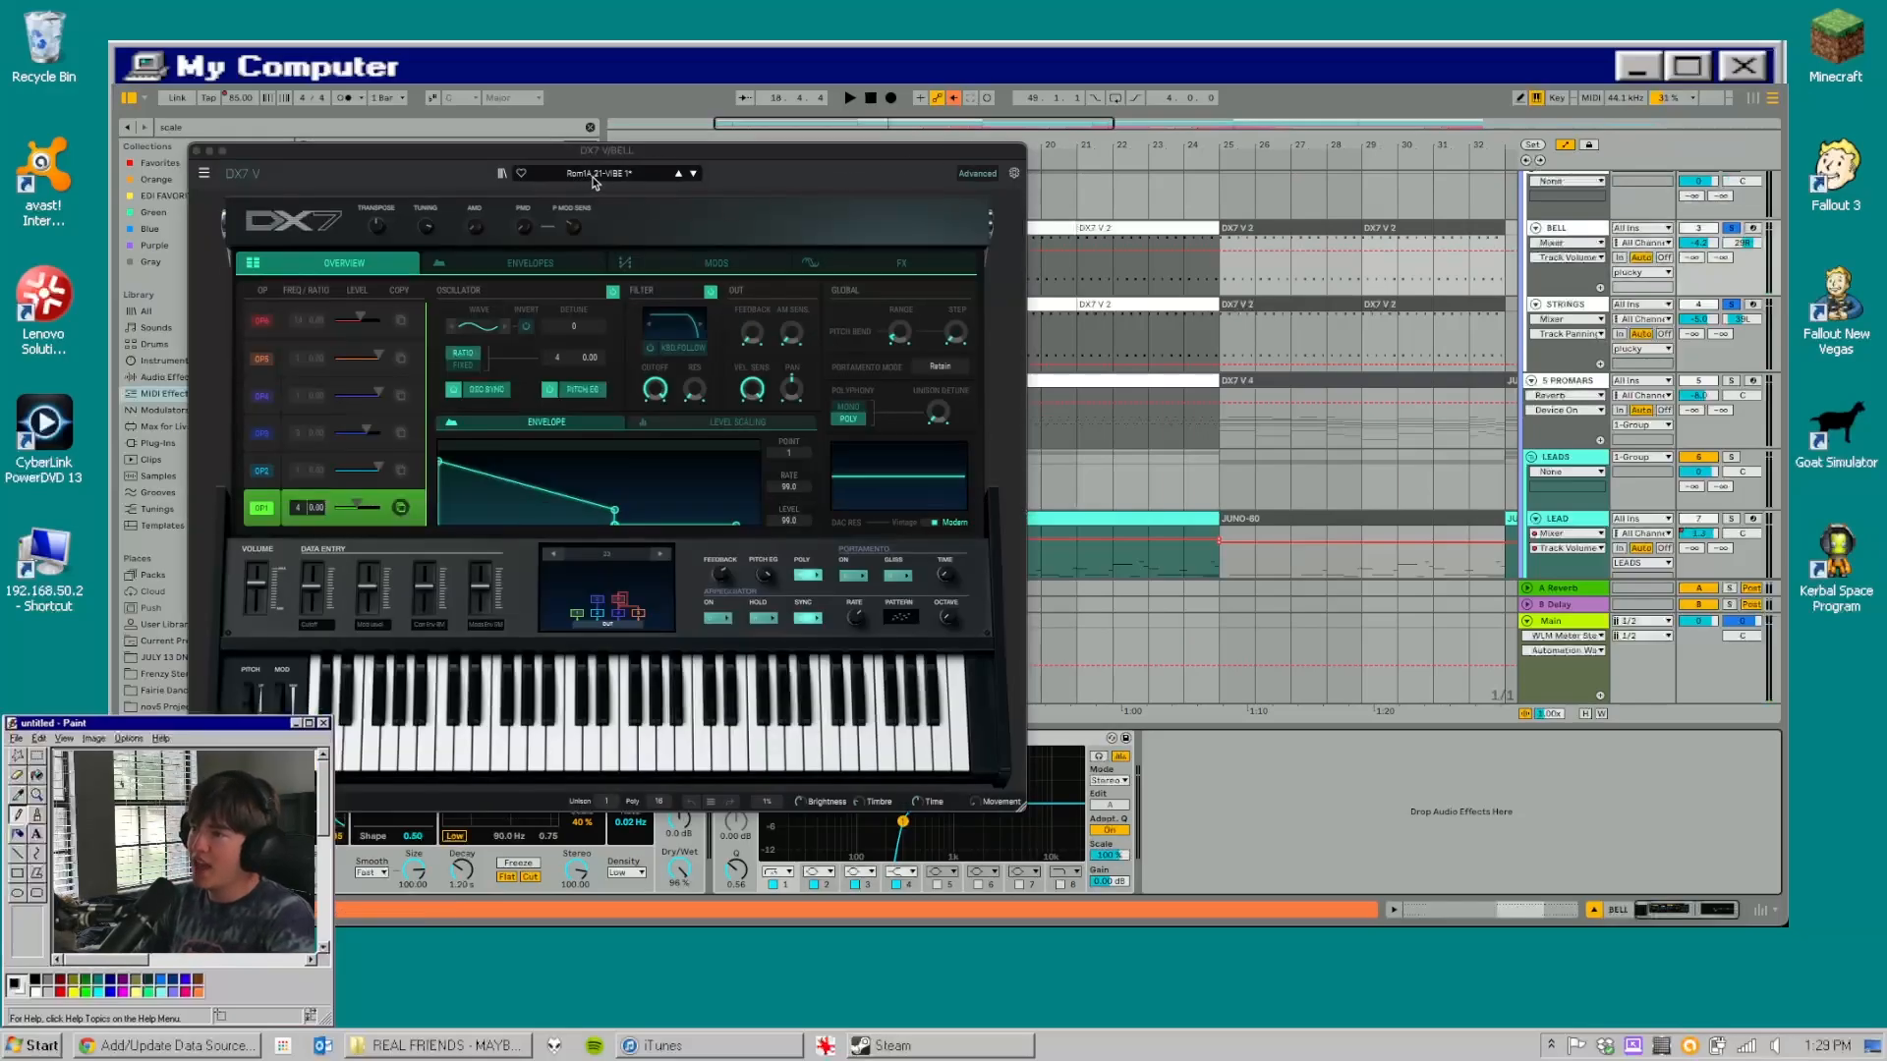
pyautogui.click(199, 152)
pyautogui.click(962, 228)
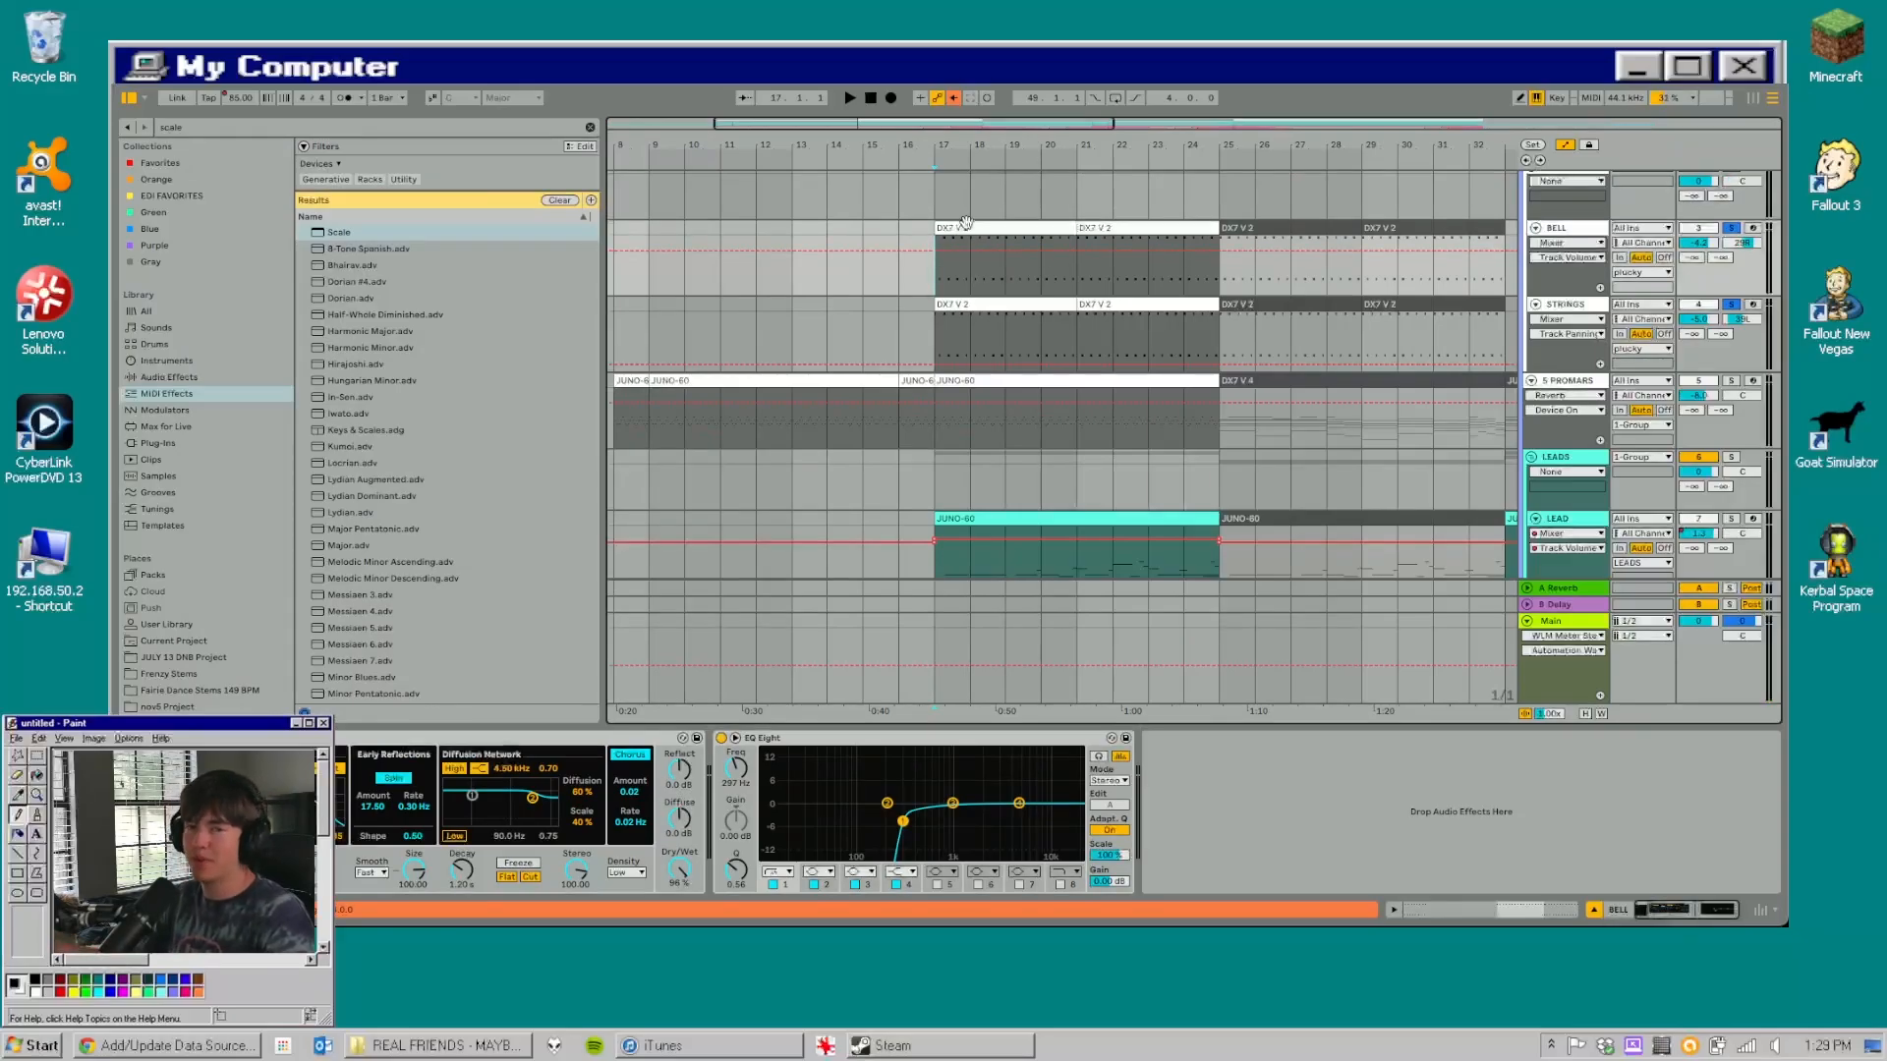
pyautogui.click(339, 738)
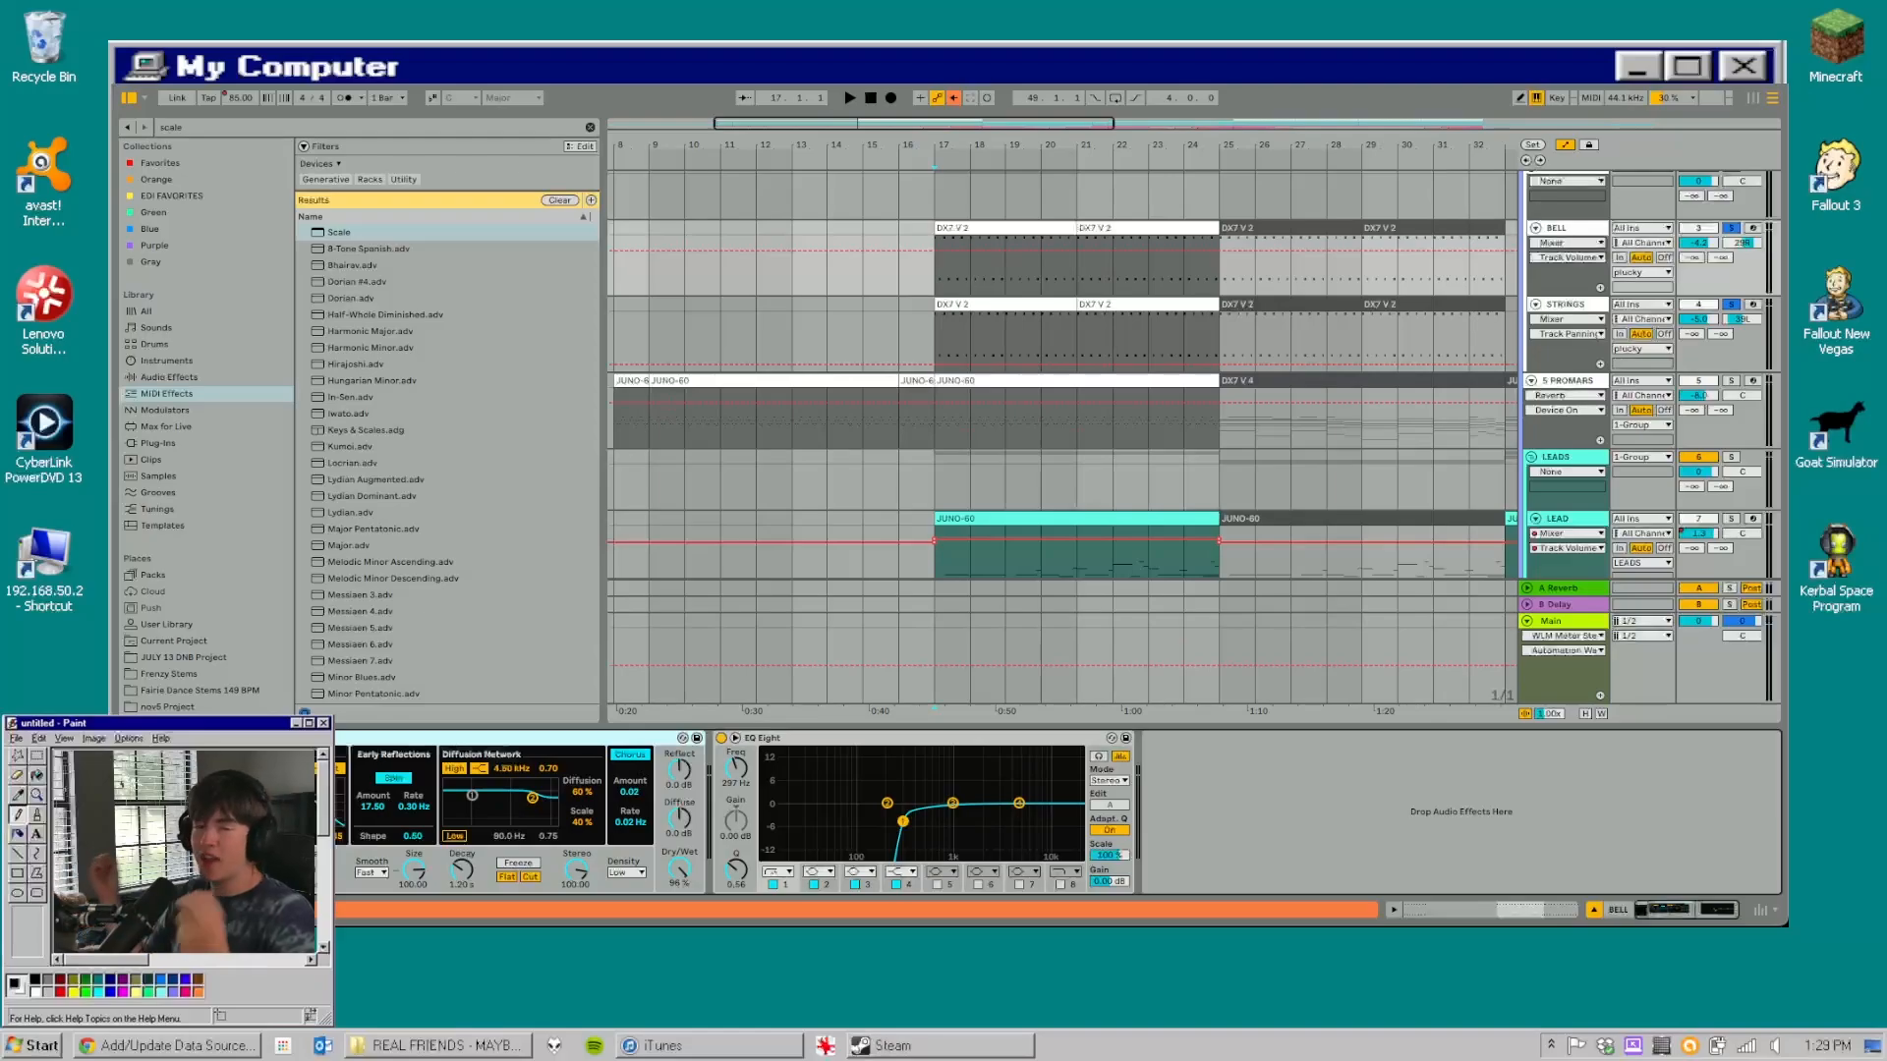
# - Examine the STRINGS track's device chain, from the Ensemble Strings Staccato instrument through the Reverb to the EQ Eight
pyautogui.click(1577, 304)
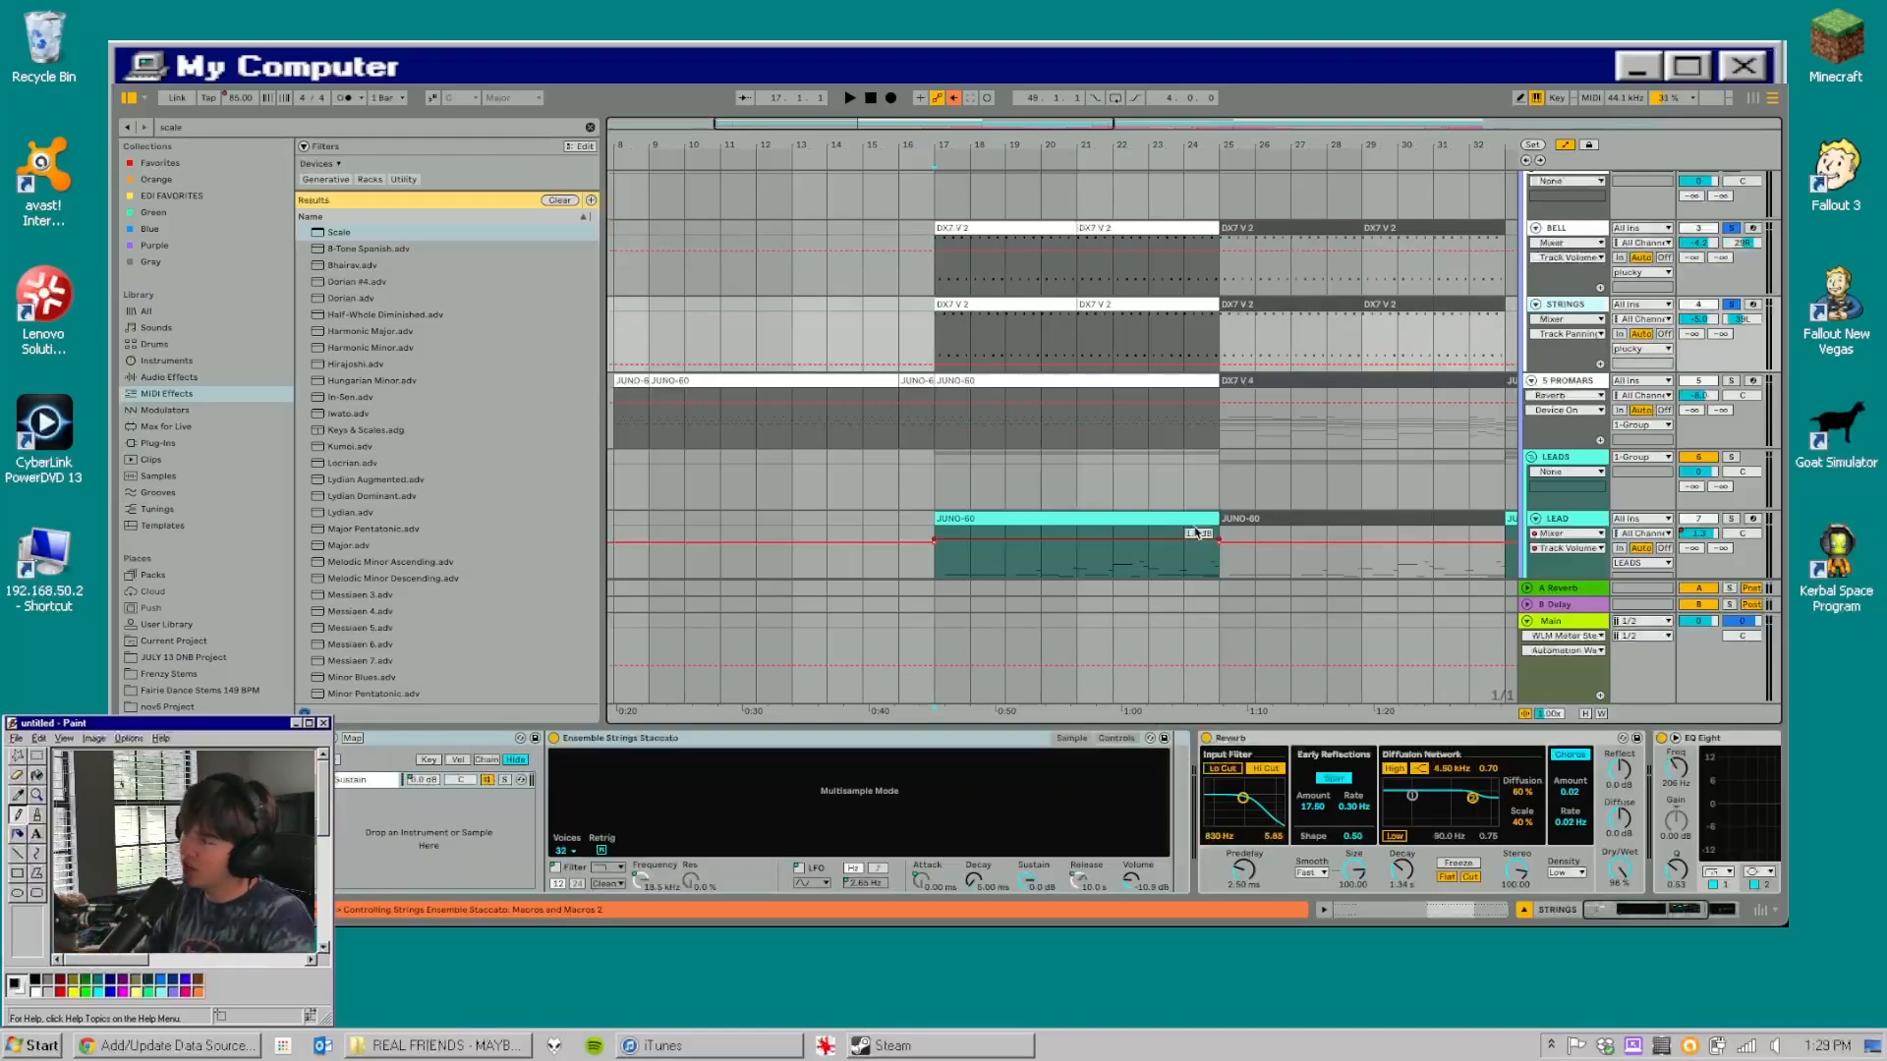
pyautogui.click(409, 744)
pyautogui.hscroll(2, 410, 744)
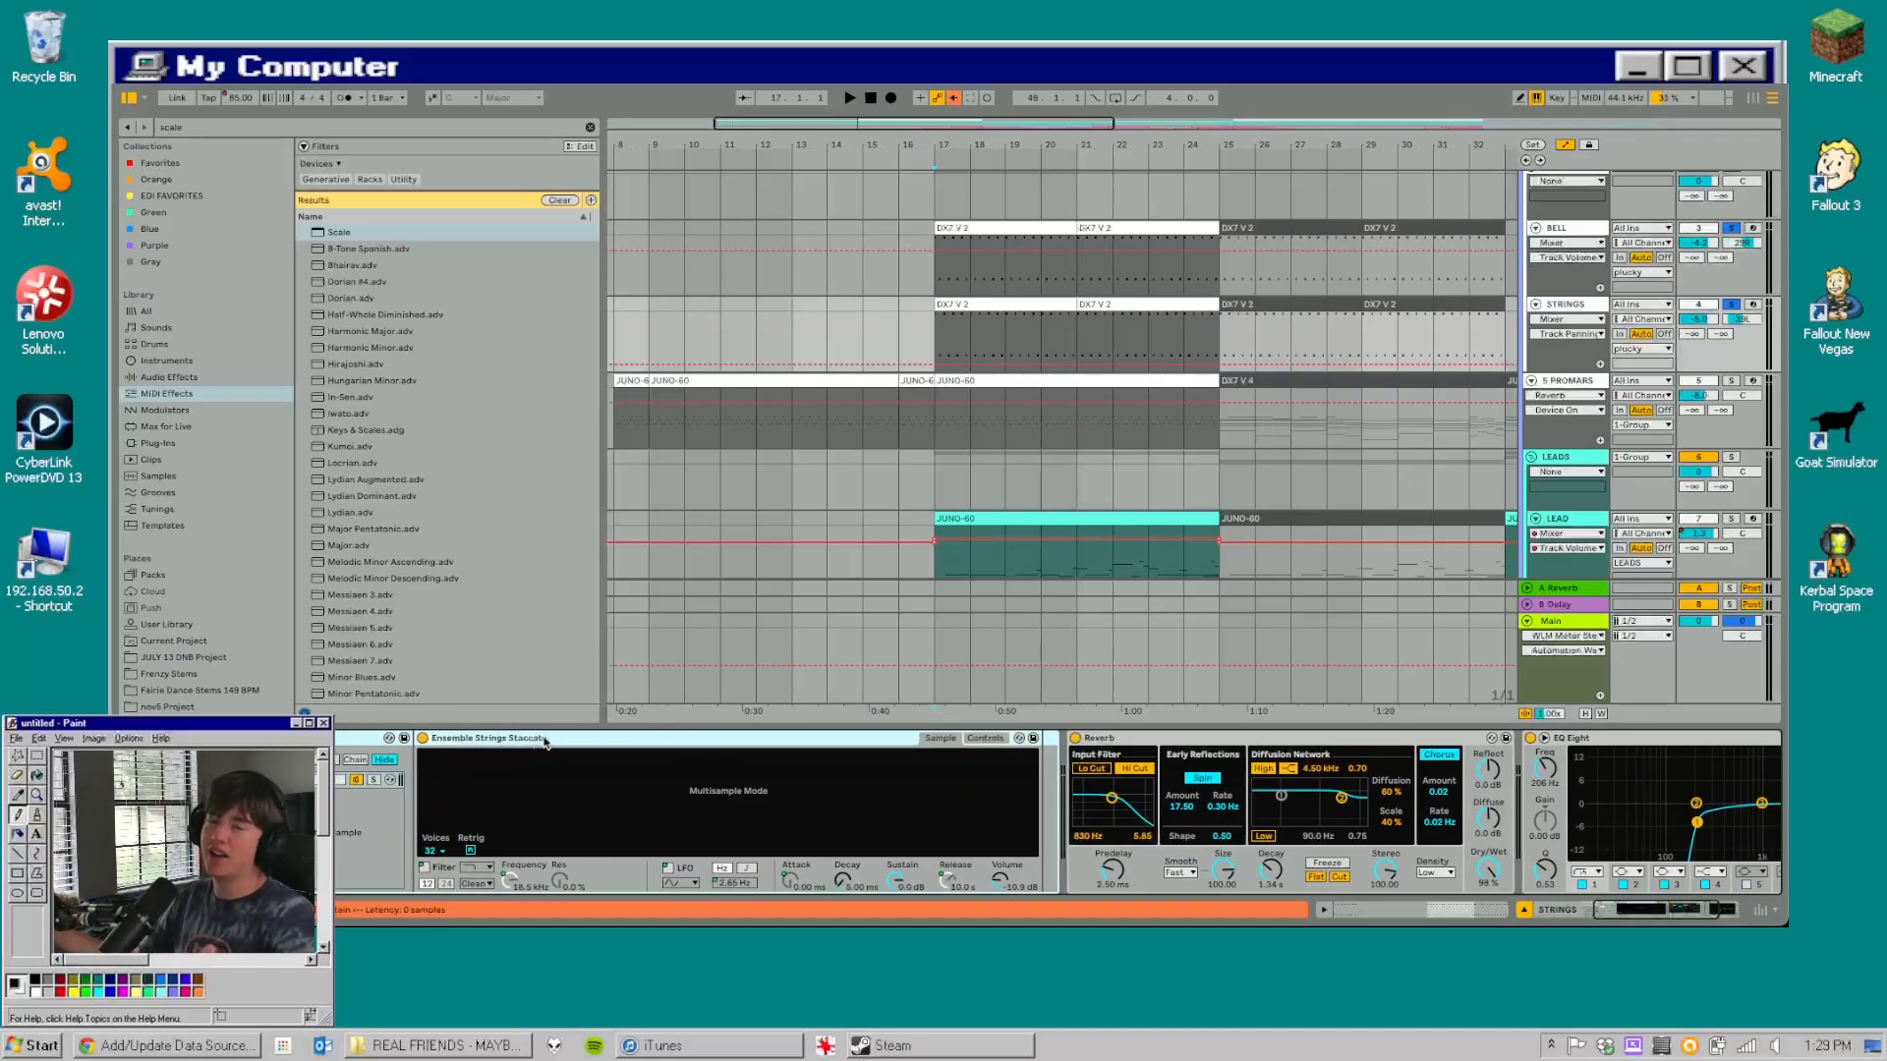
pyautogui.hscroll(-2, 488, 761)
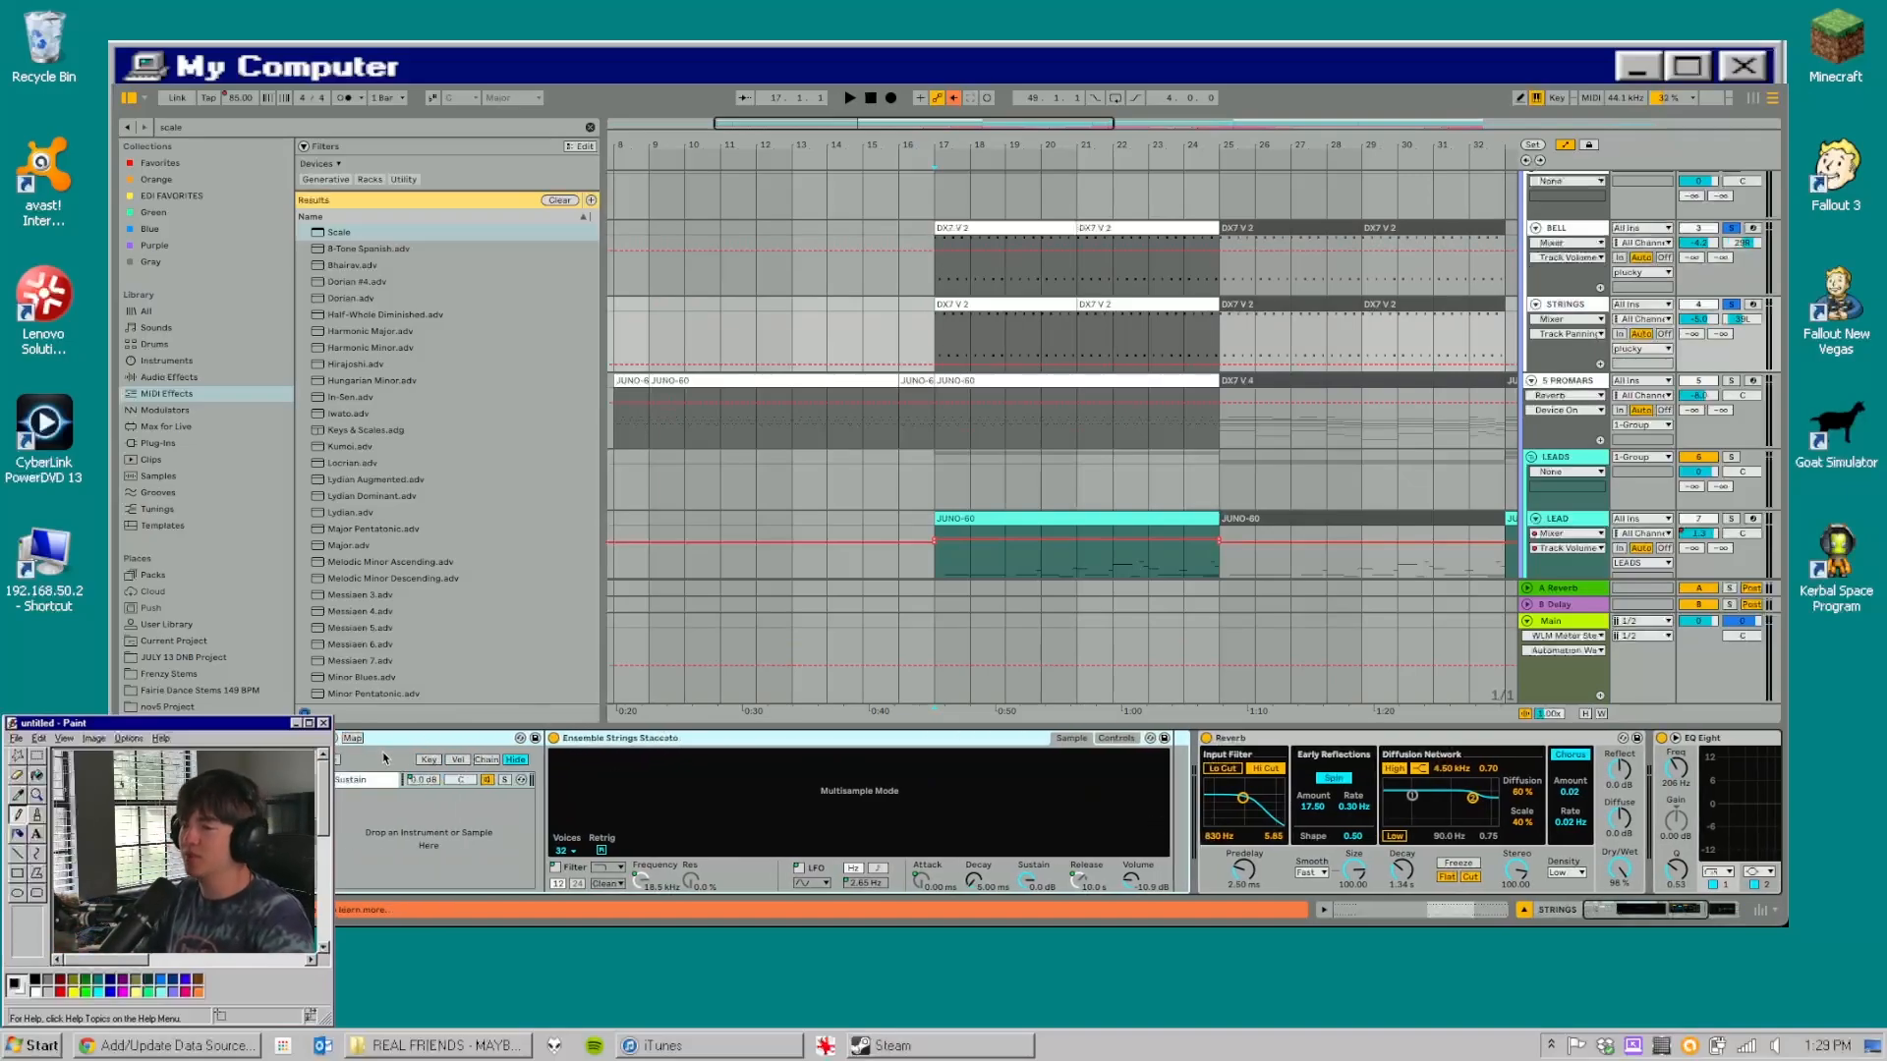
pyautogui.hscroll(6, 425, 738)
pyautogui.click(1091, 747)
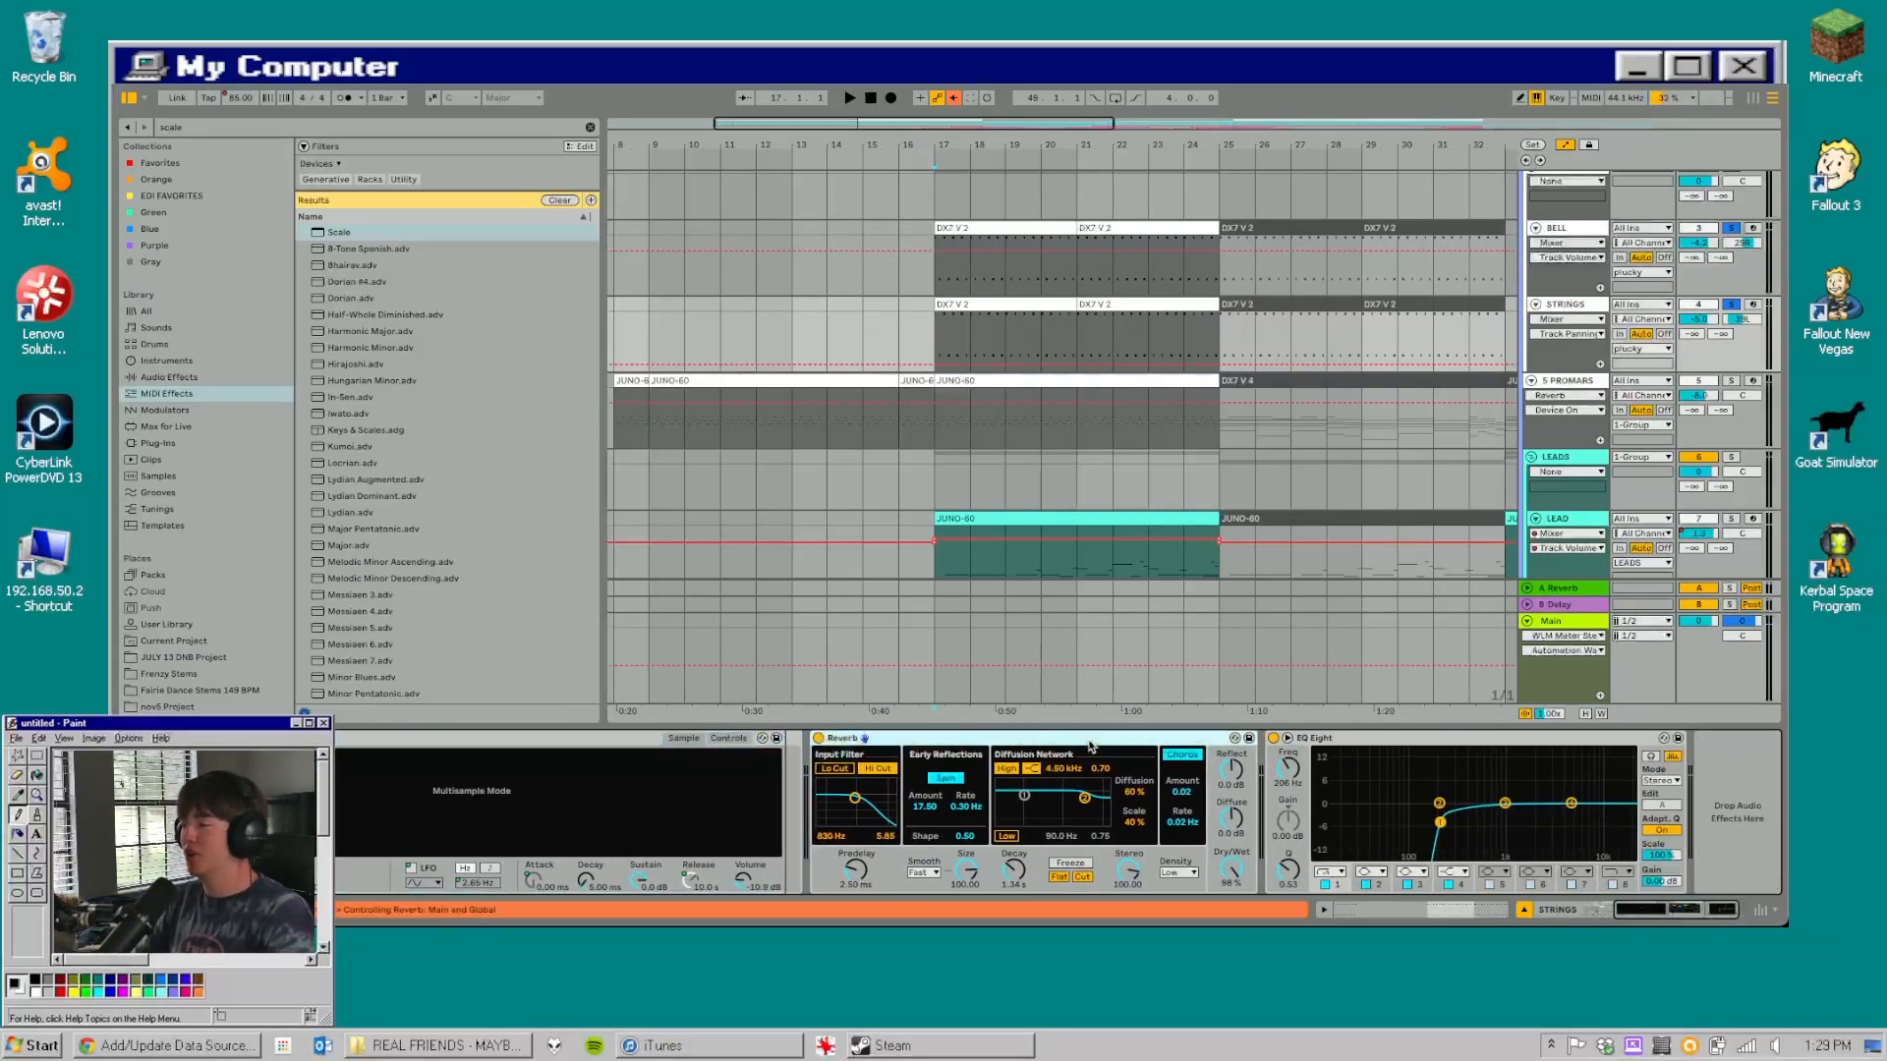
pyautogui.click(1336, 742)
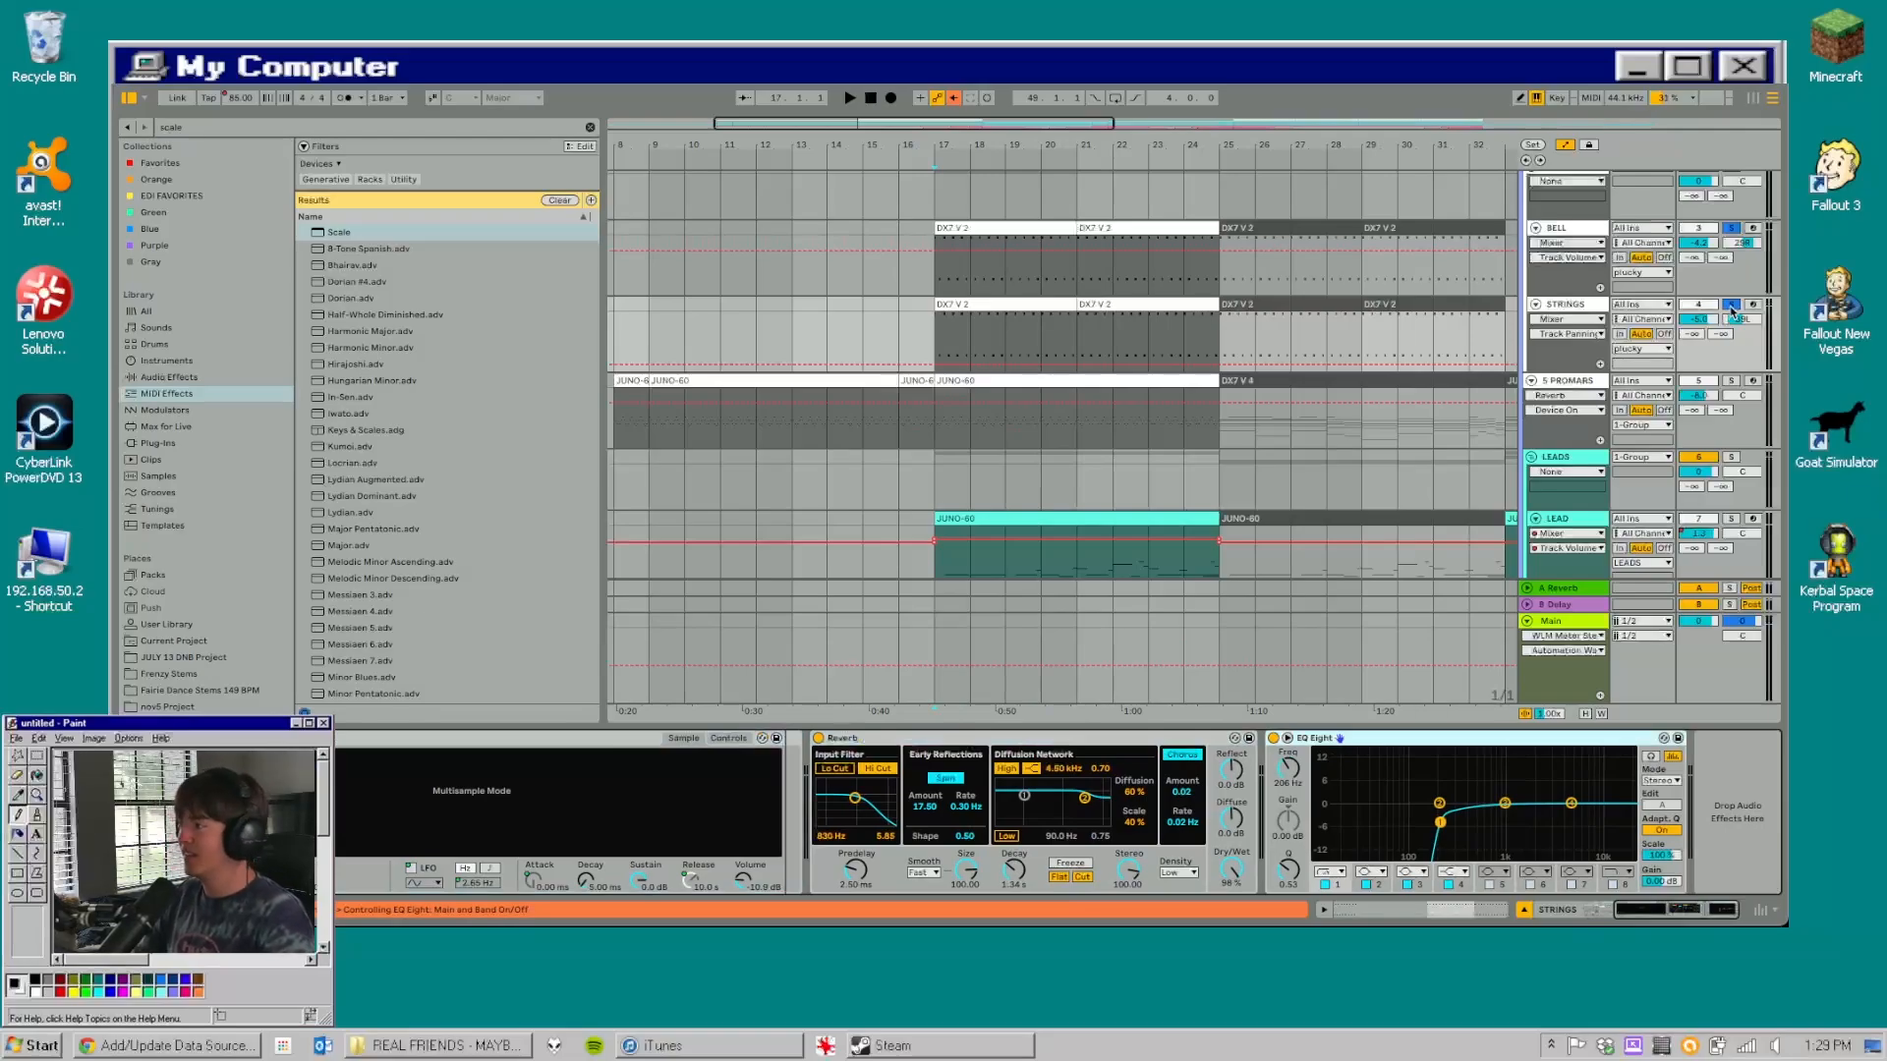
# - Solo the LEAD track and listen to it from bar 17, stopping after a short passage
pyautogui.scroll(-5, 1671, 329)
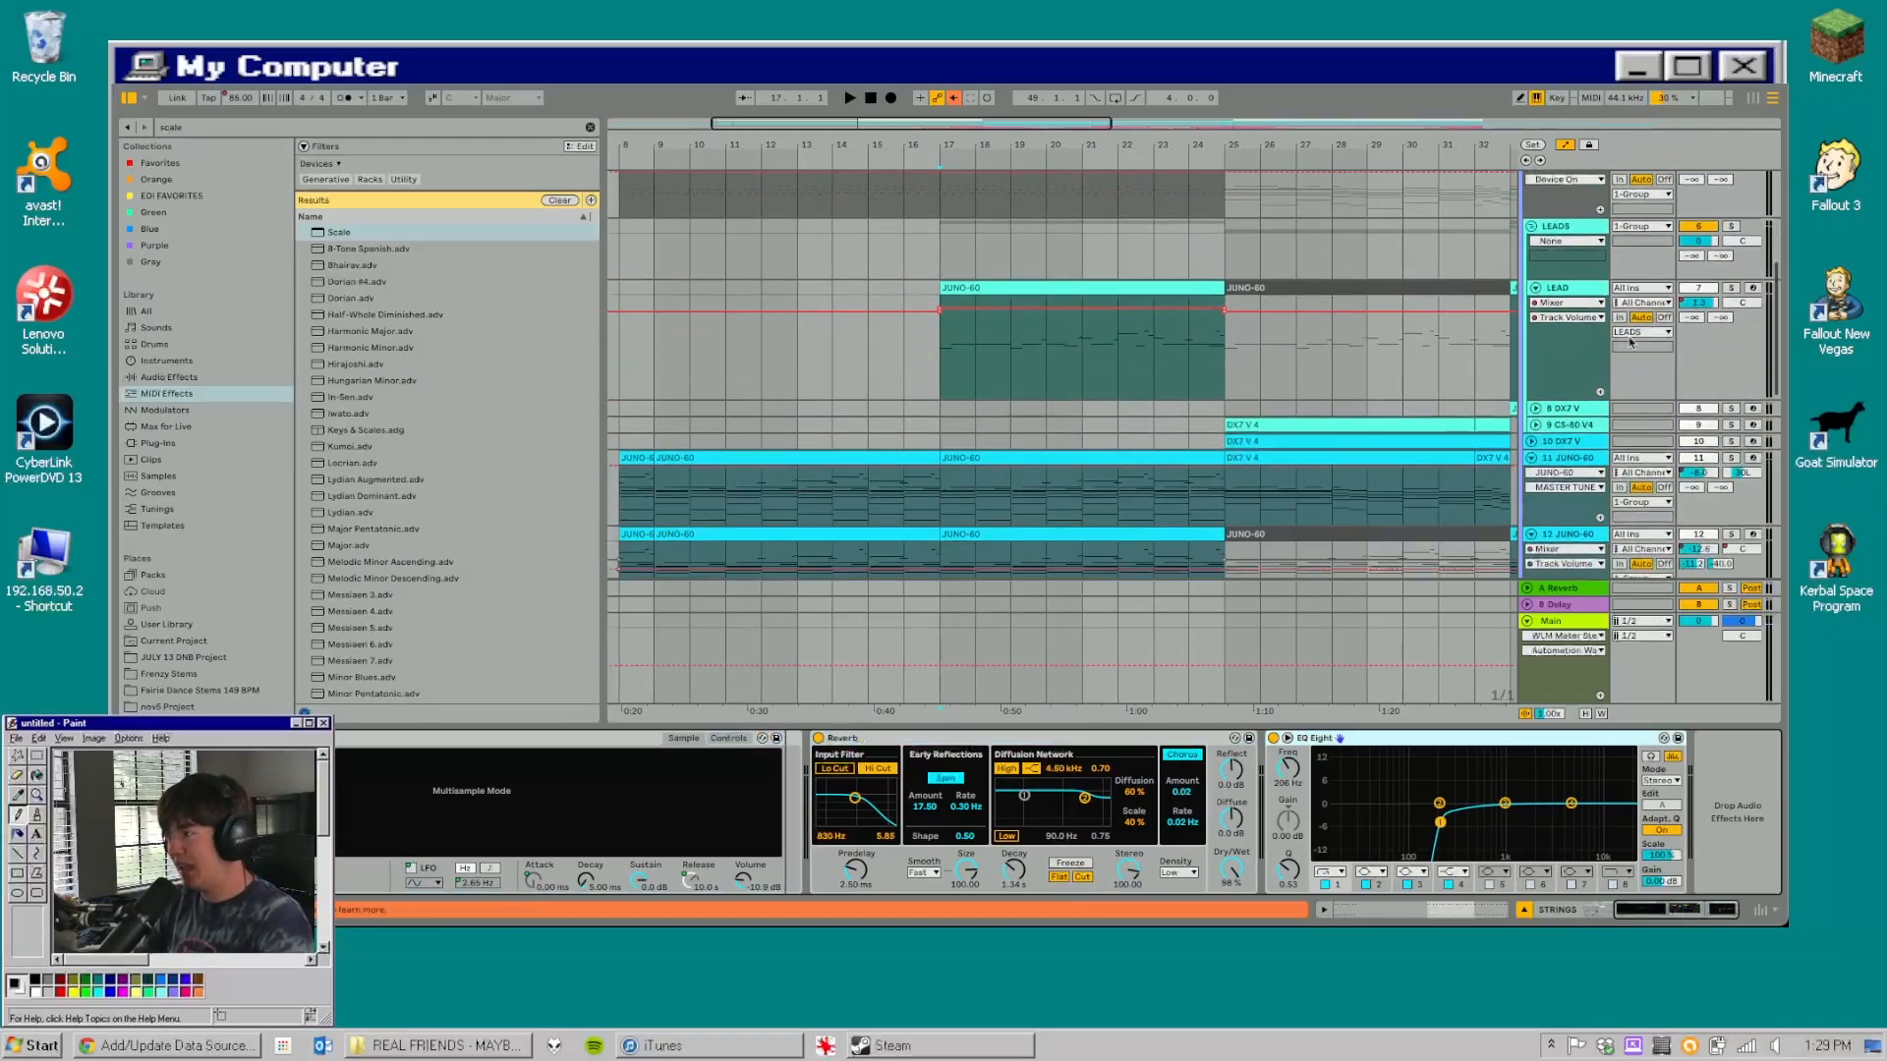
pyautogui.scroll(-7, 1453, 387)
pyautogui.scroll(9, 1456, 391)
pyautogui.hscroll(2, 1458, 391)
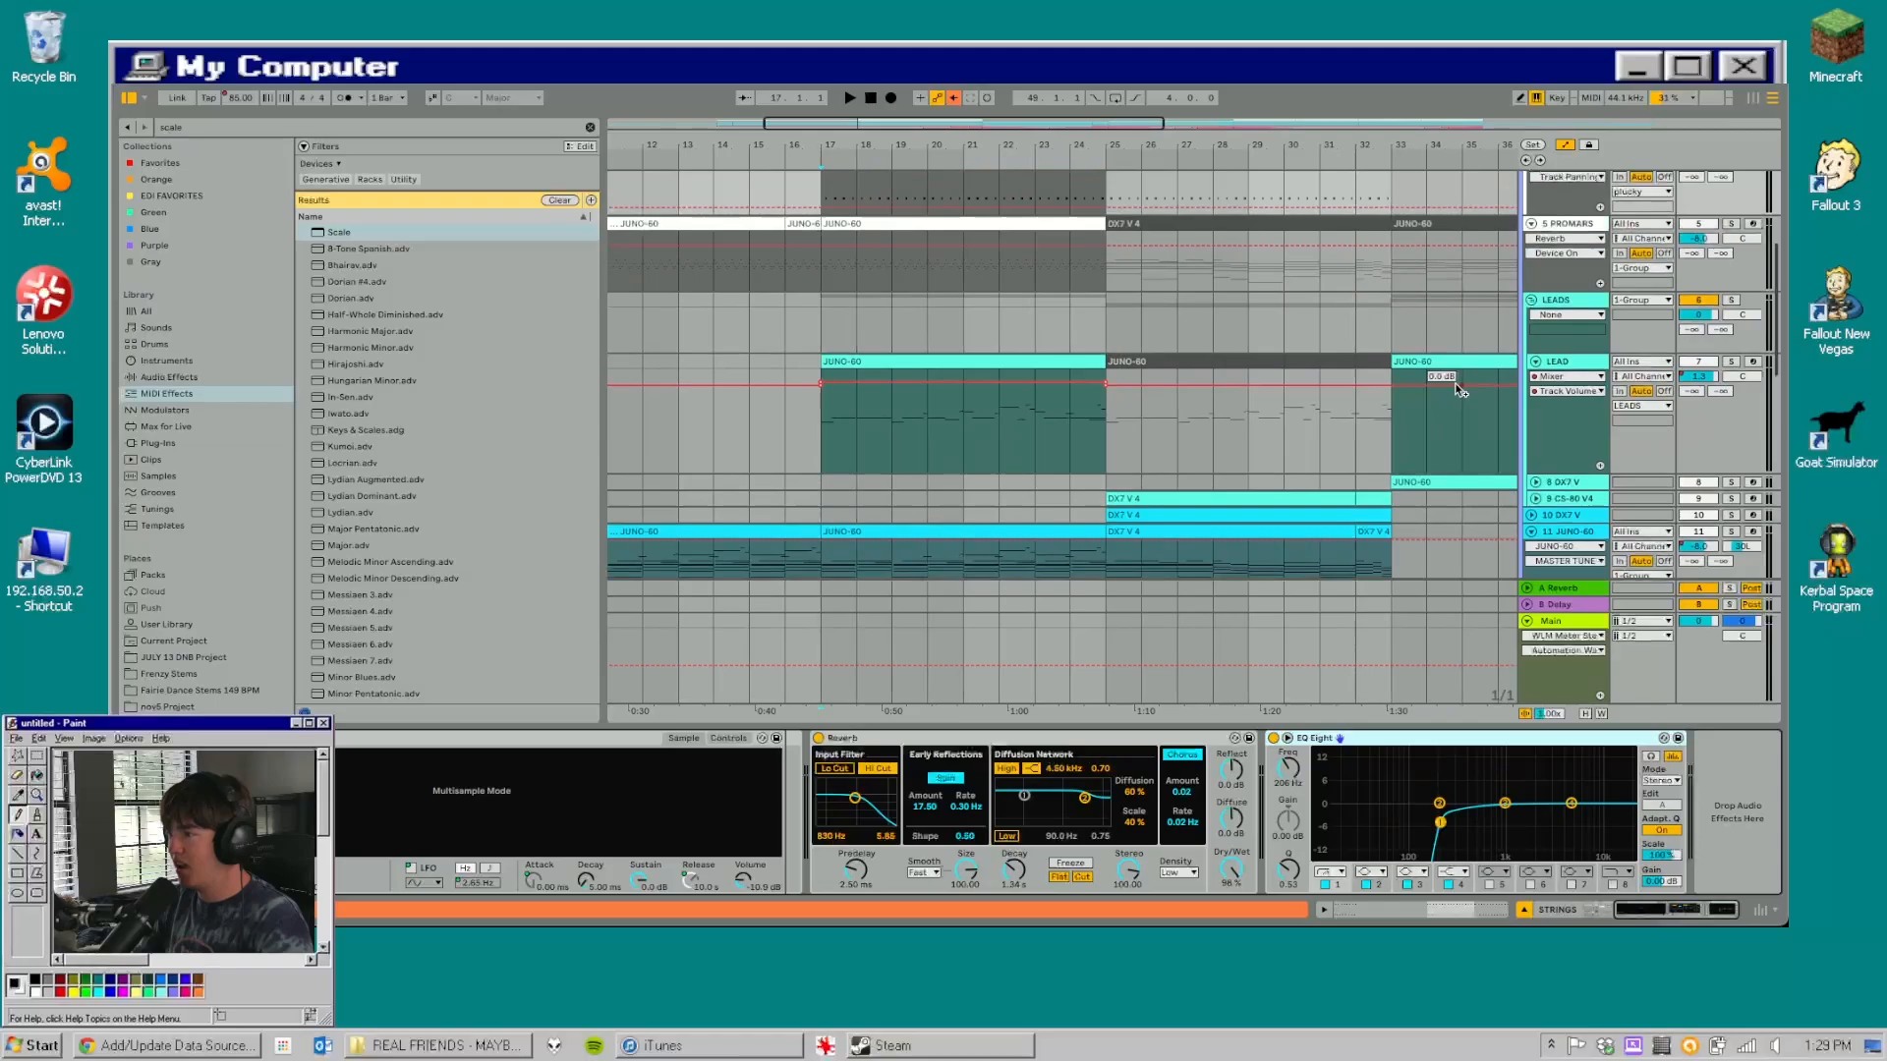
pyautogui.click(1710, 381)
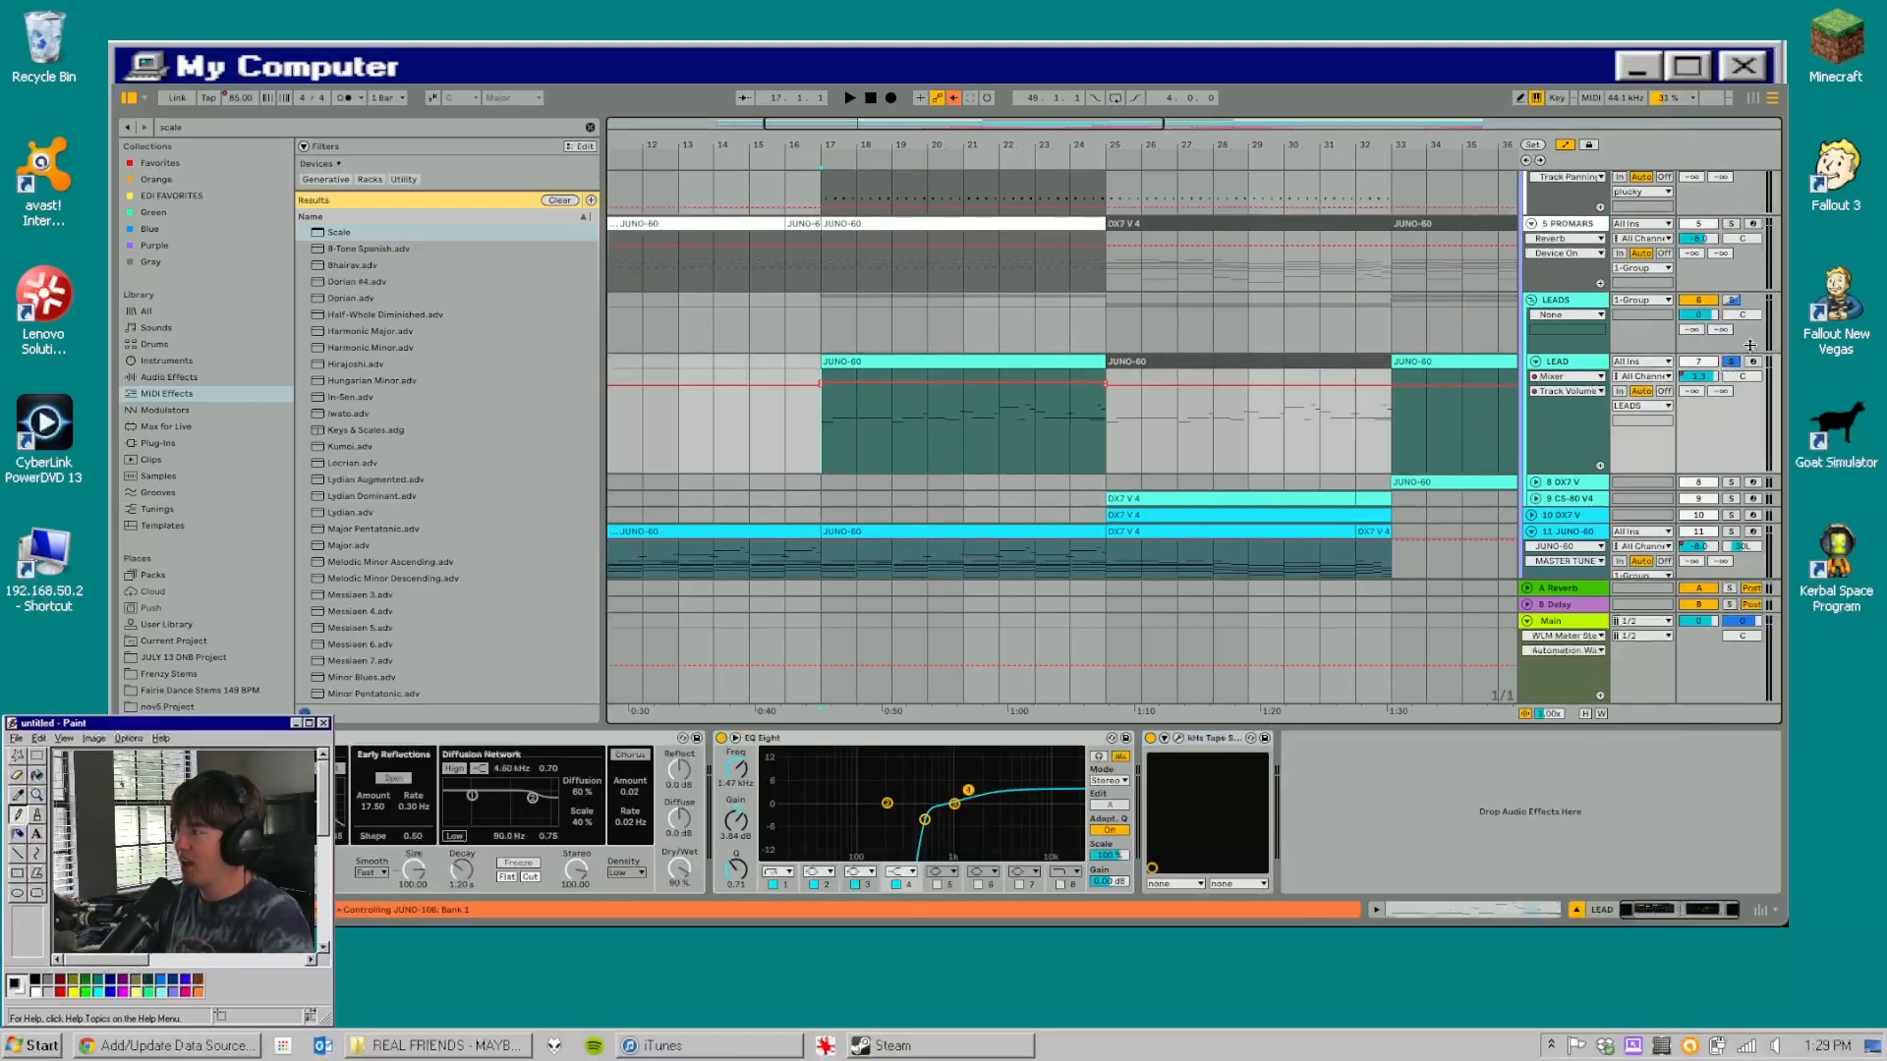
pyautogui.press('space')
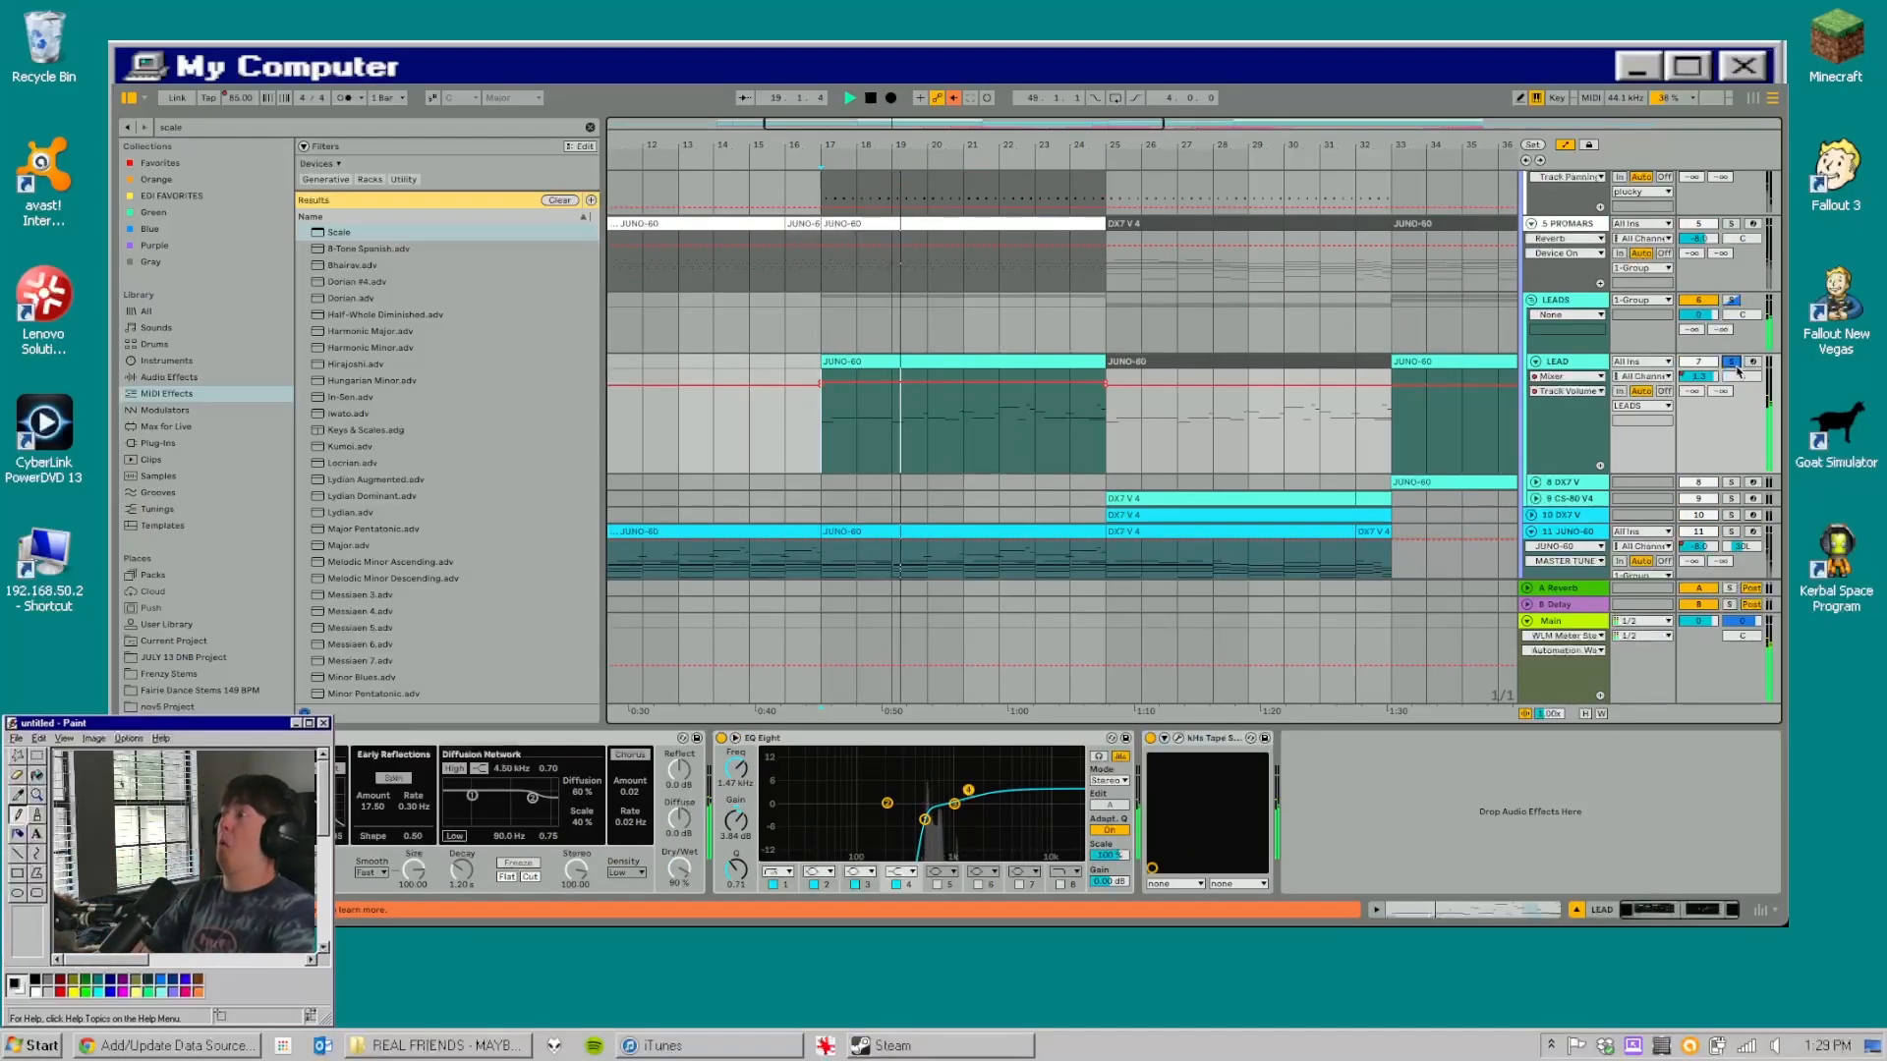
pyautogui.press('space')
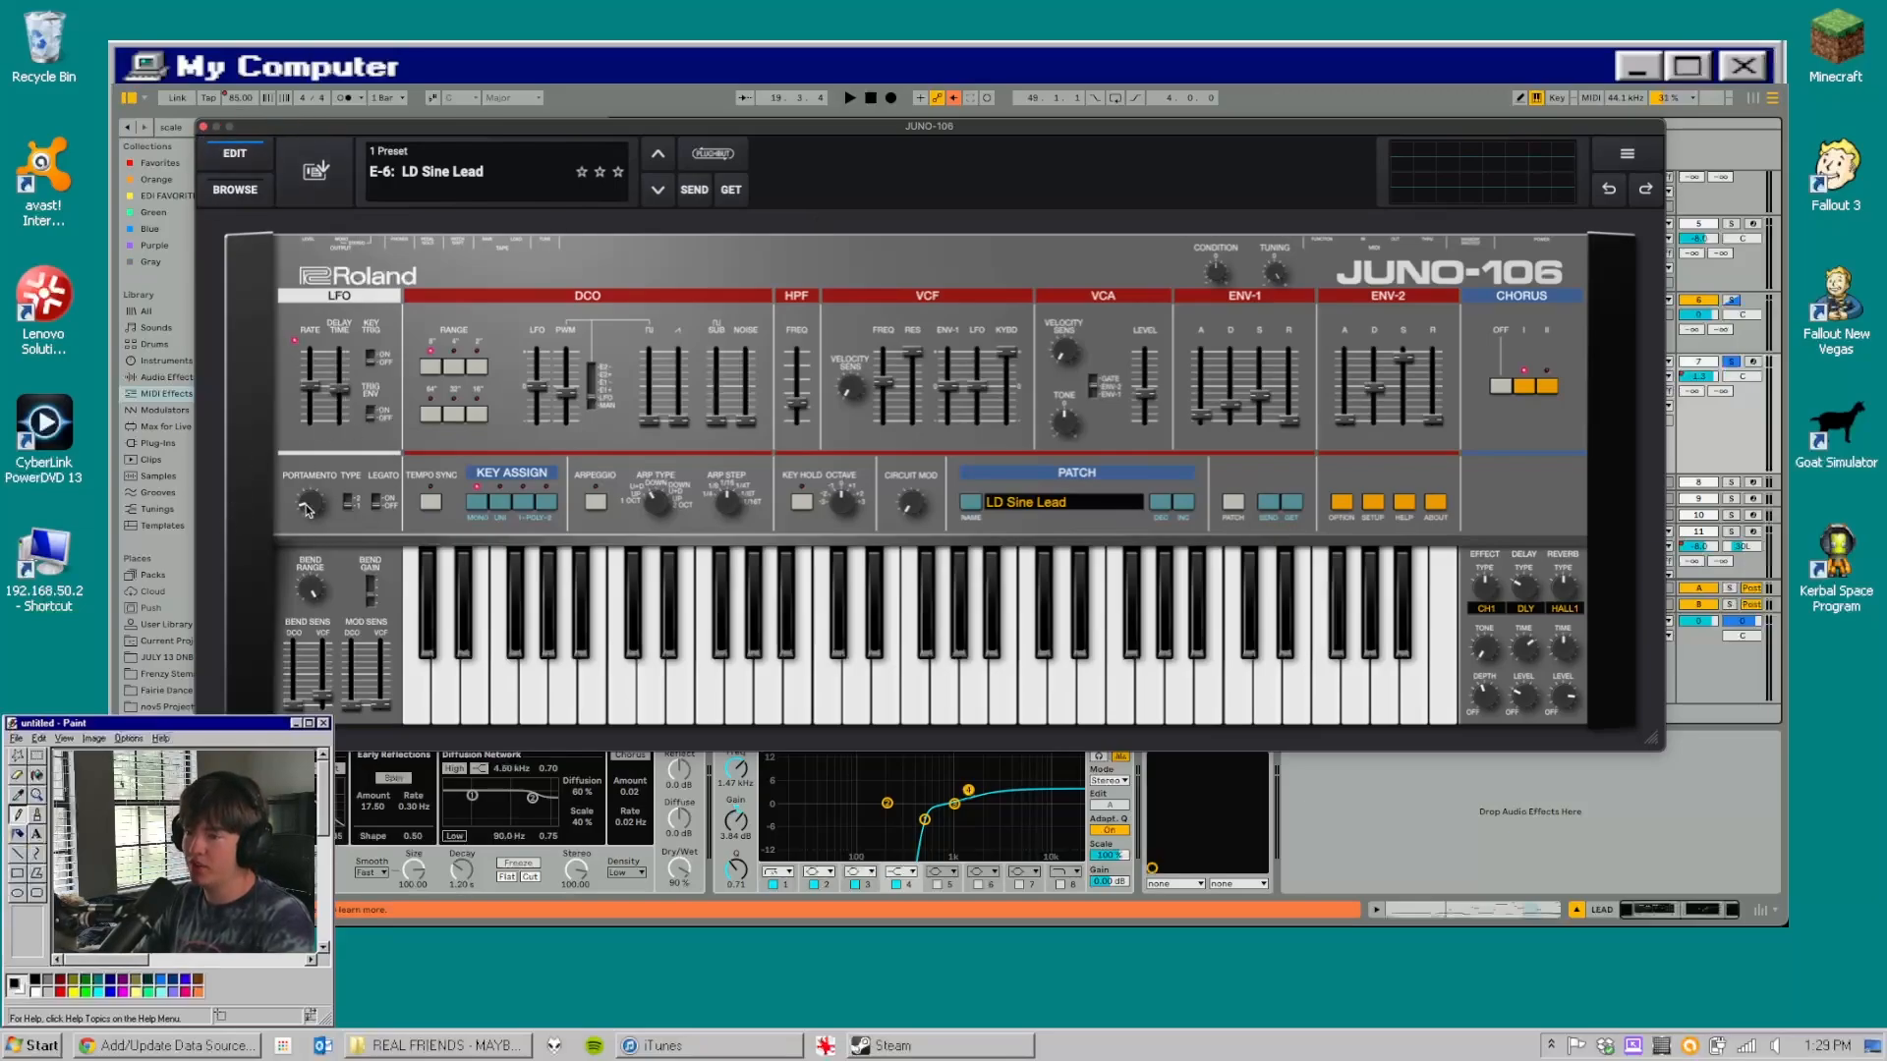
# - Check the portamento setting in the LEAD track's JUNO-106 window, close the window and replay the lead from bar 17
pyautogui.moveTo(315, 507)
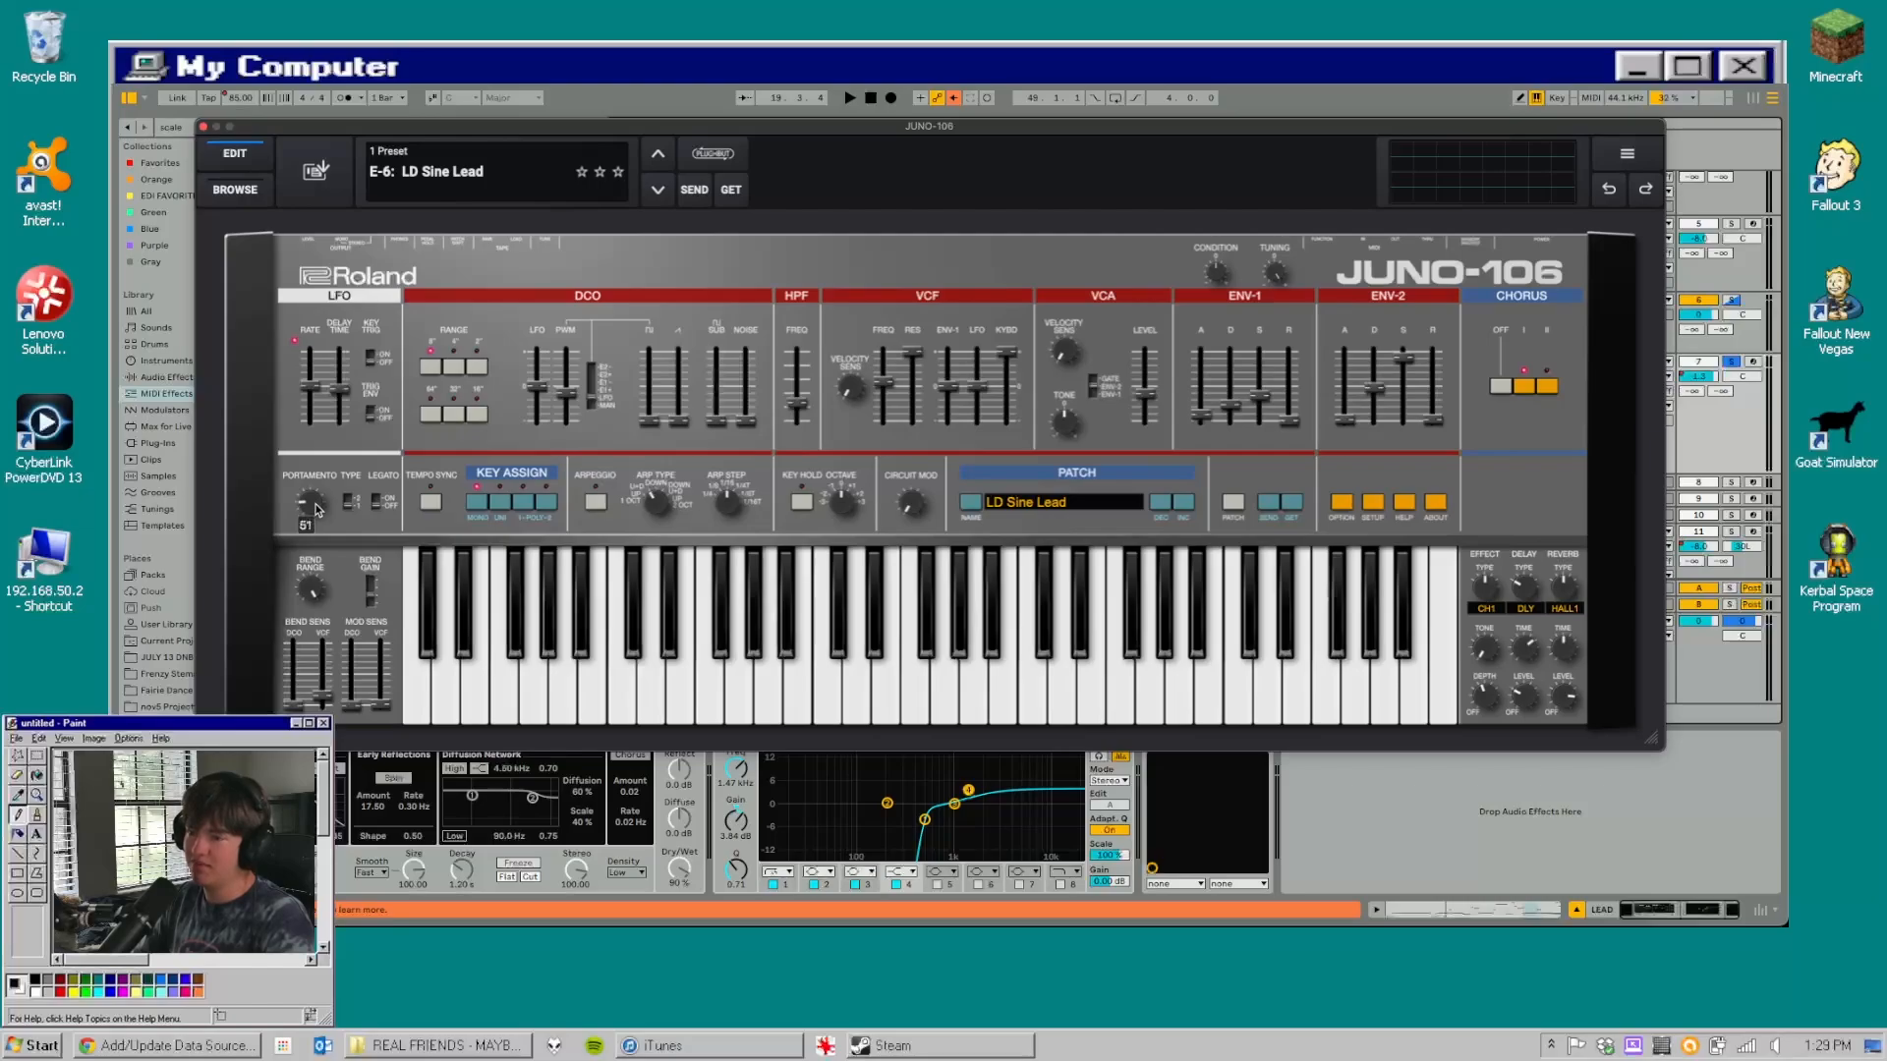
pyautogui.click(203, 126)
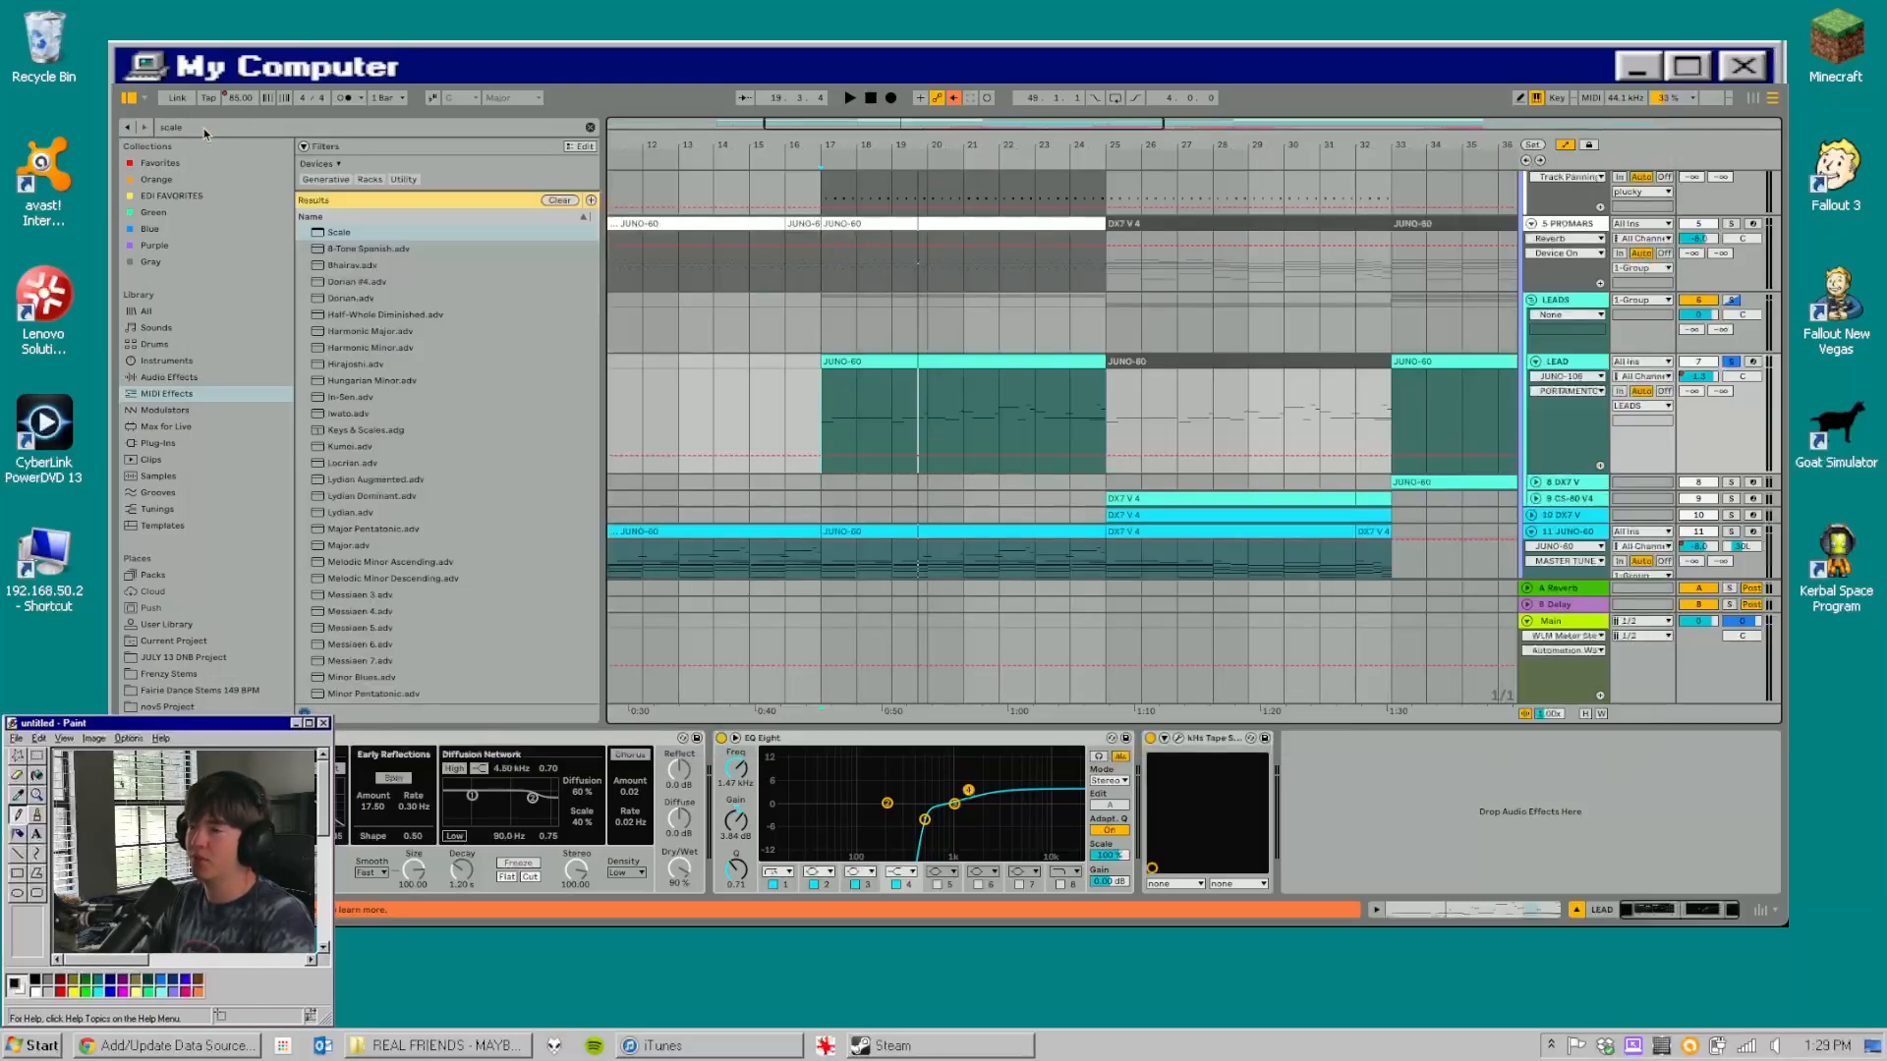
pyautogui.click(829, 396)
pyautogui.press('space')
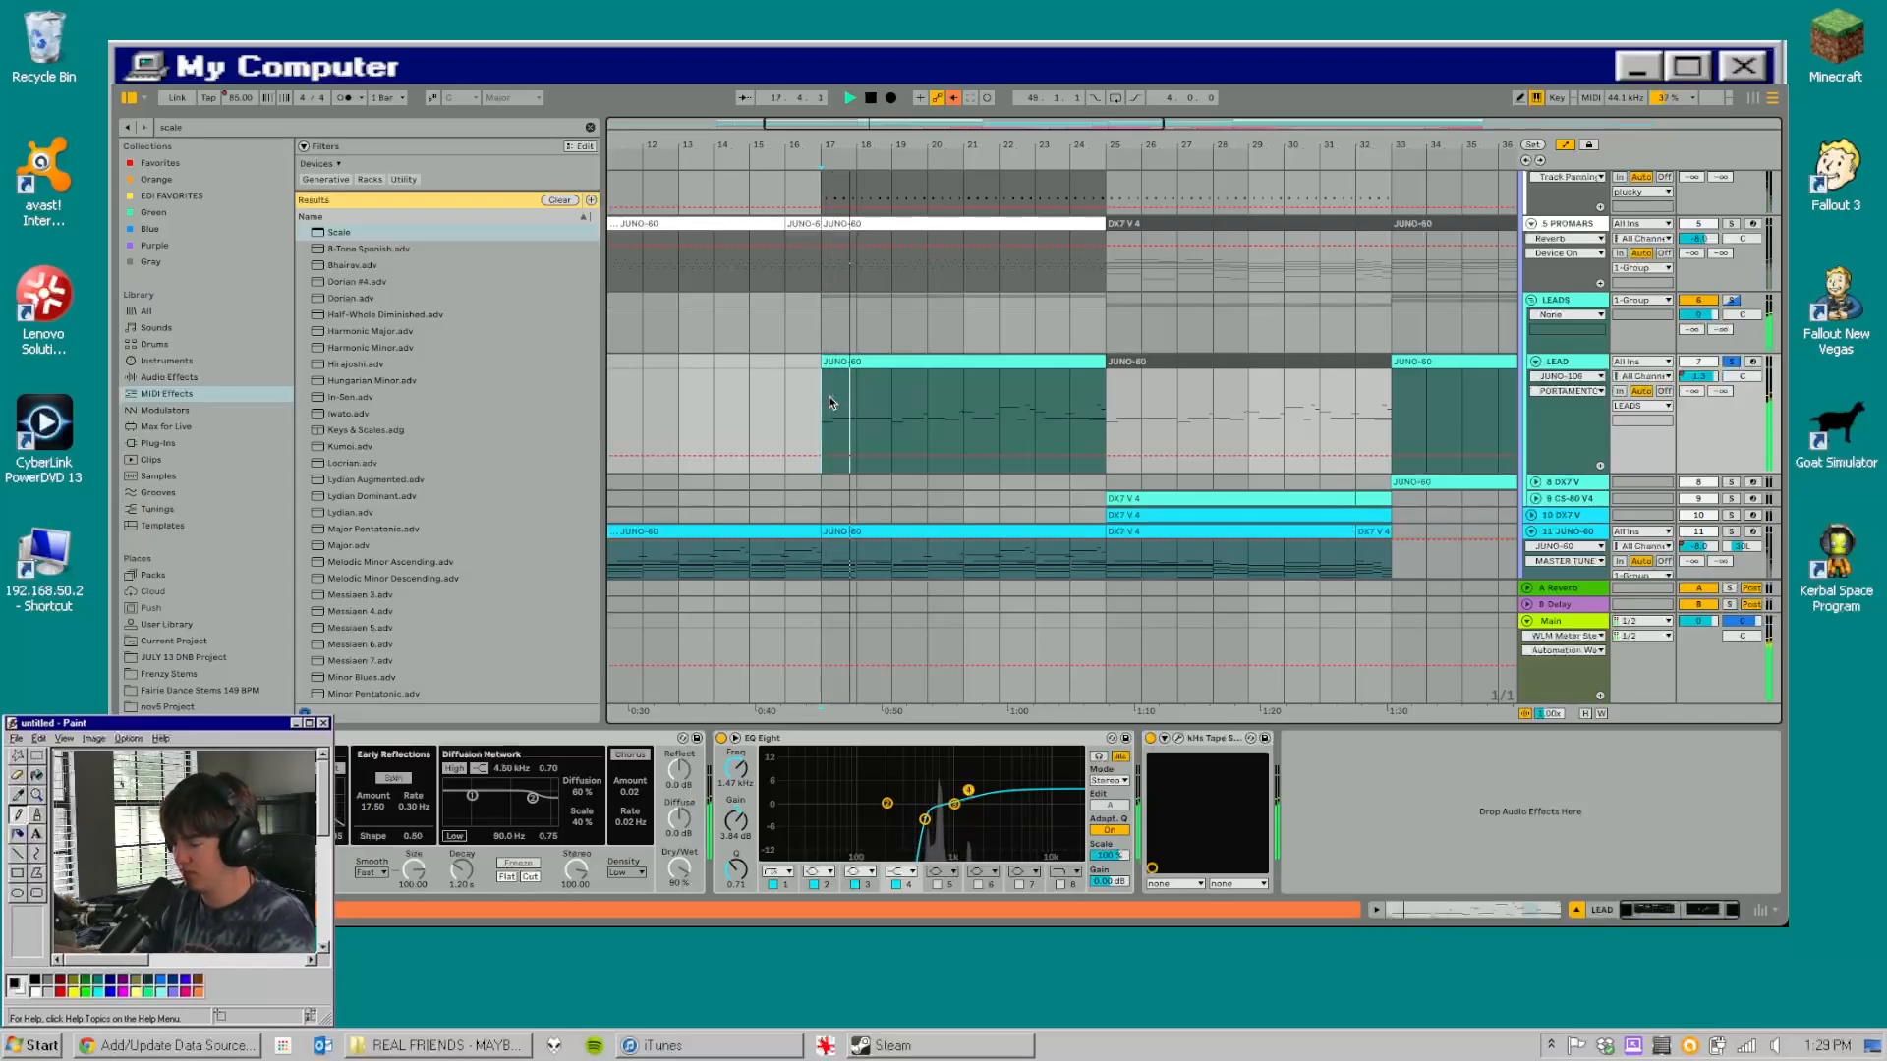
pyautogui.press('space')
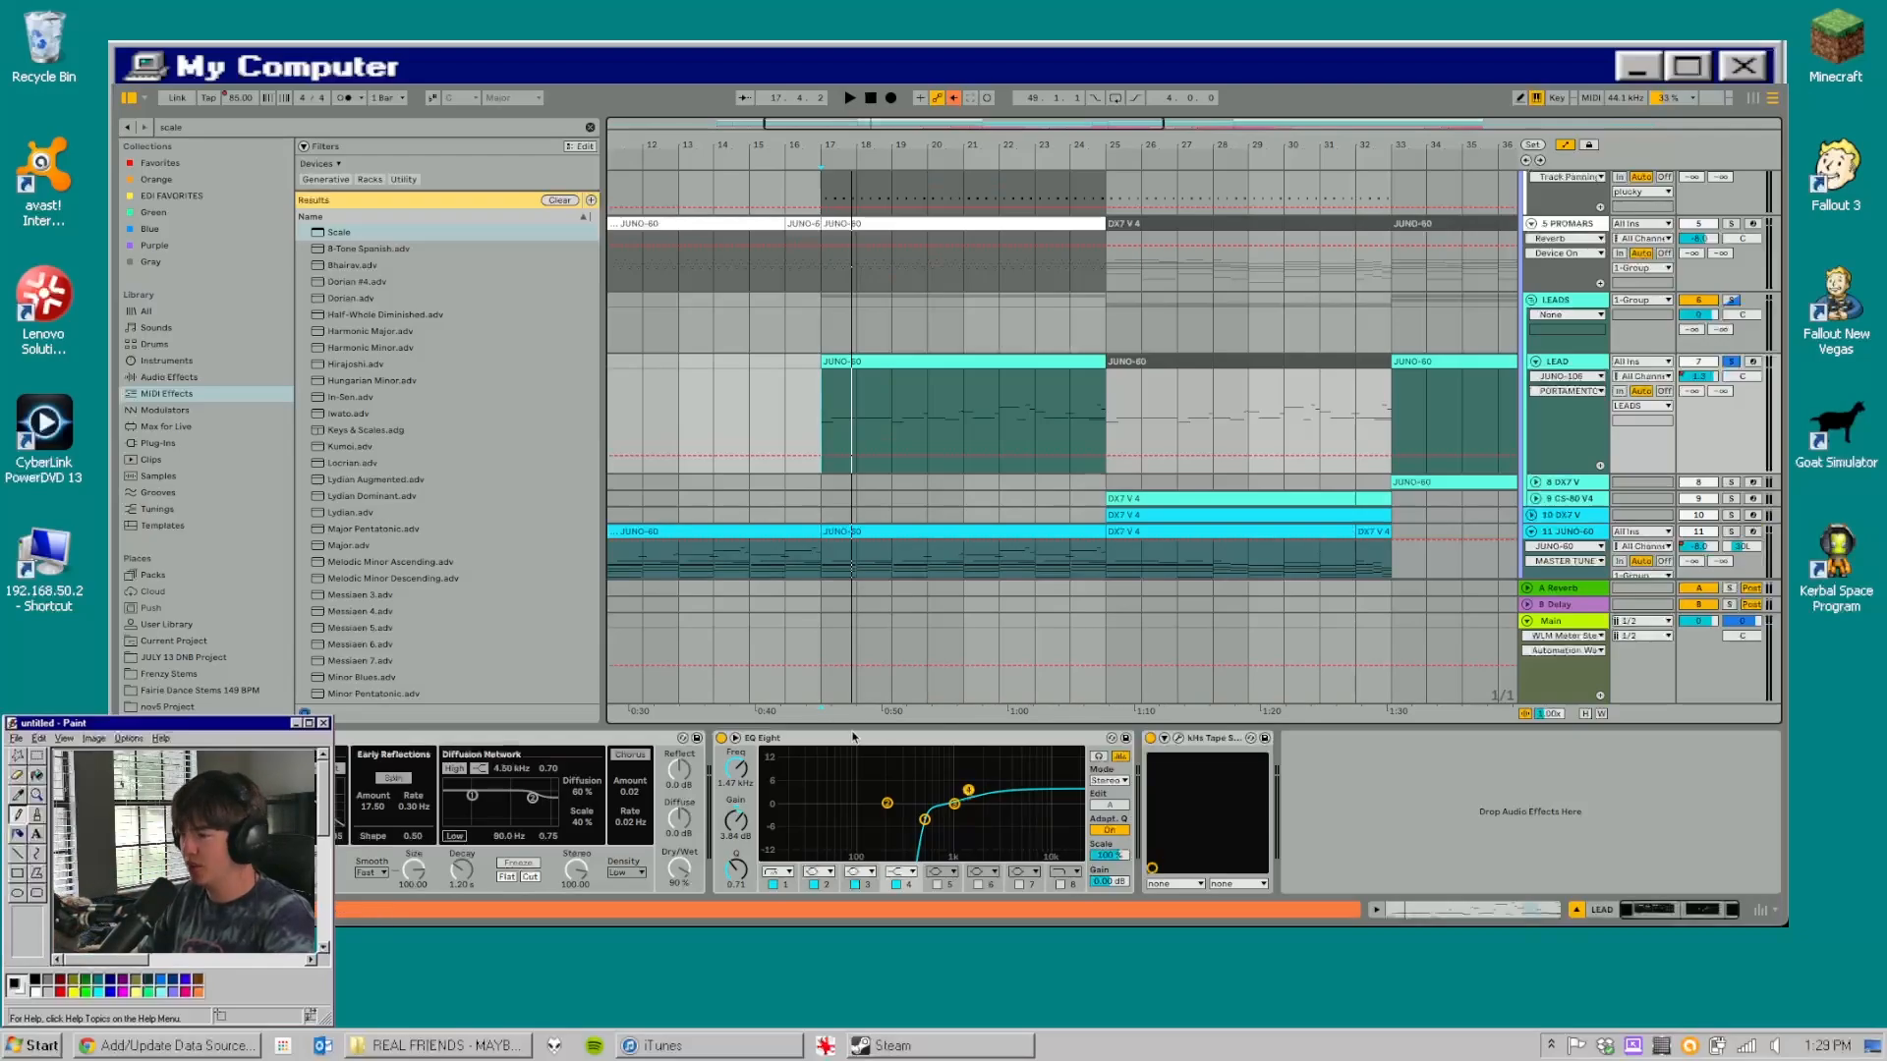
# - Inspect the LEAD track's Reverb and EQ Eight, and open its kHs Tape Stop window, moving it clear of the browser
pyautogui.click(943, 752)
pyautogui.click(447, 753)
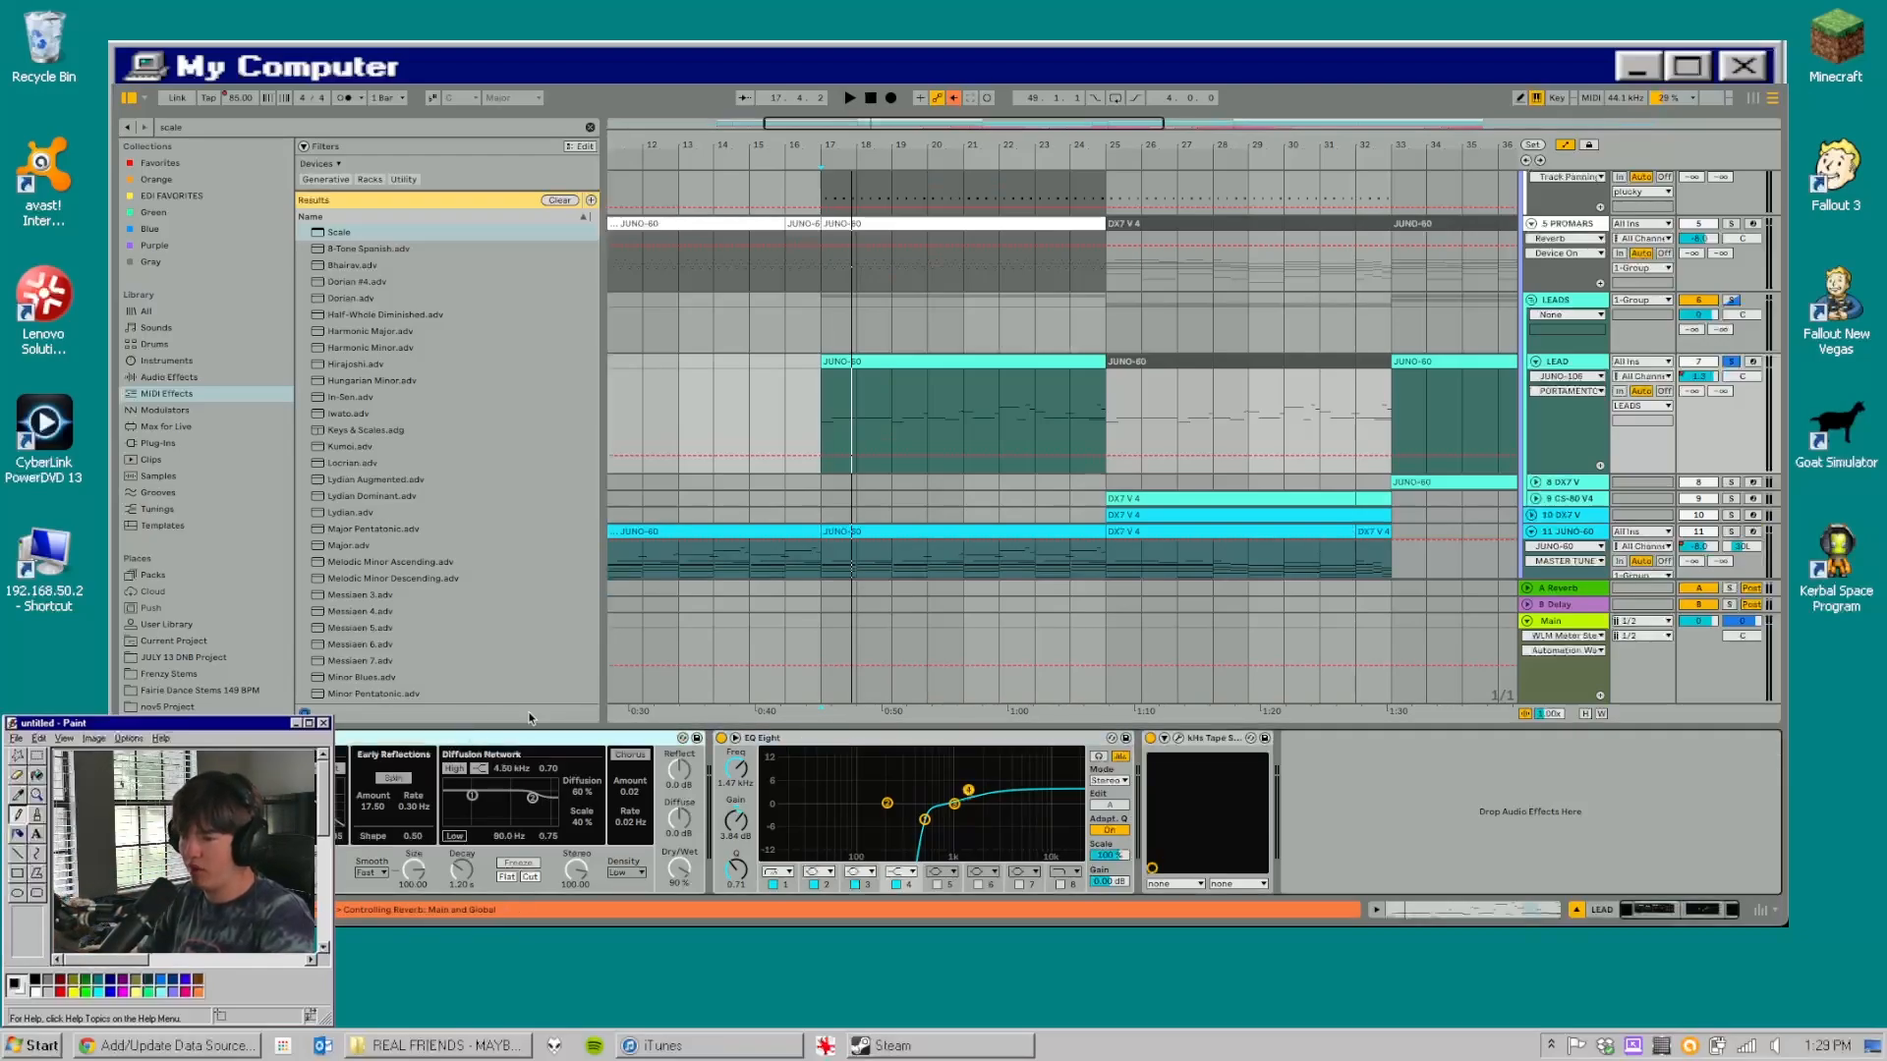
pyautogui.press('Right')
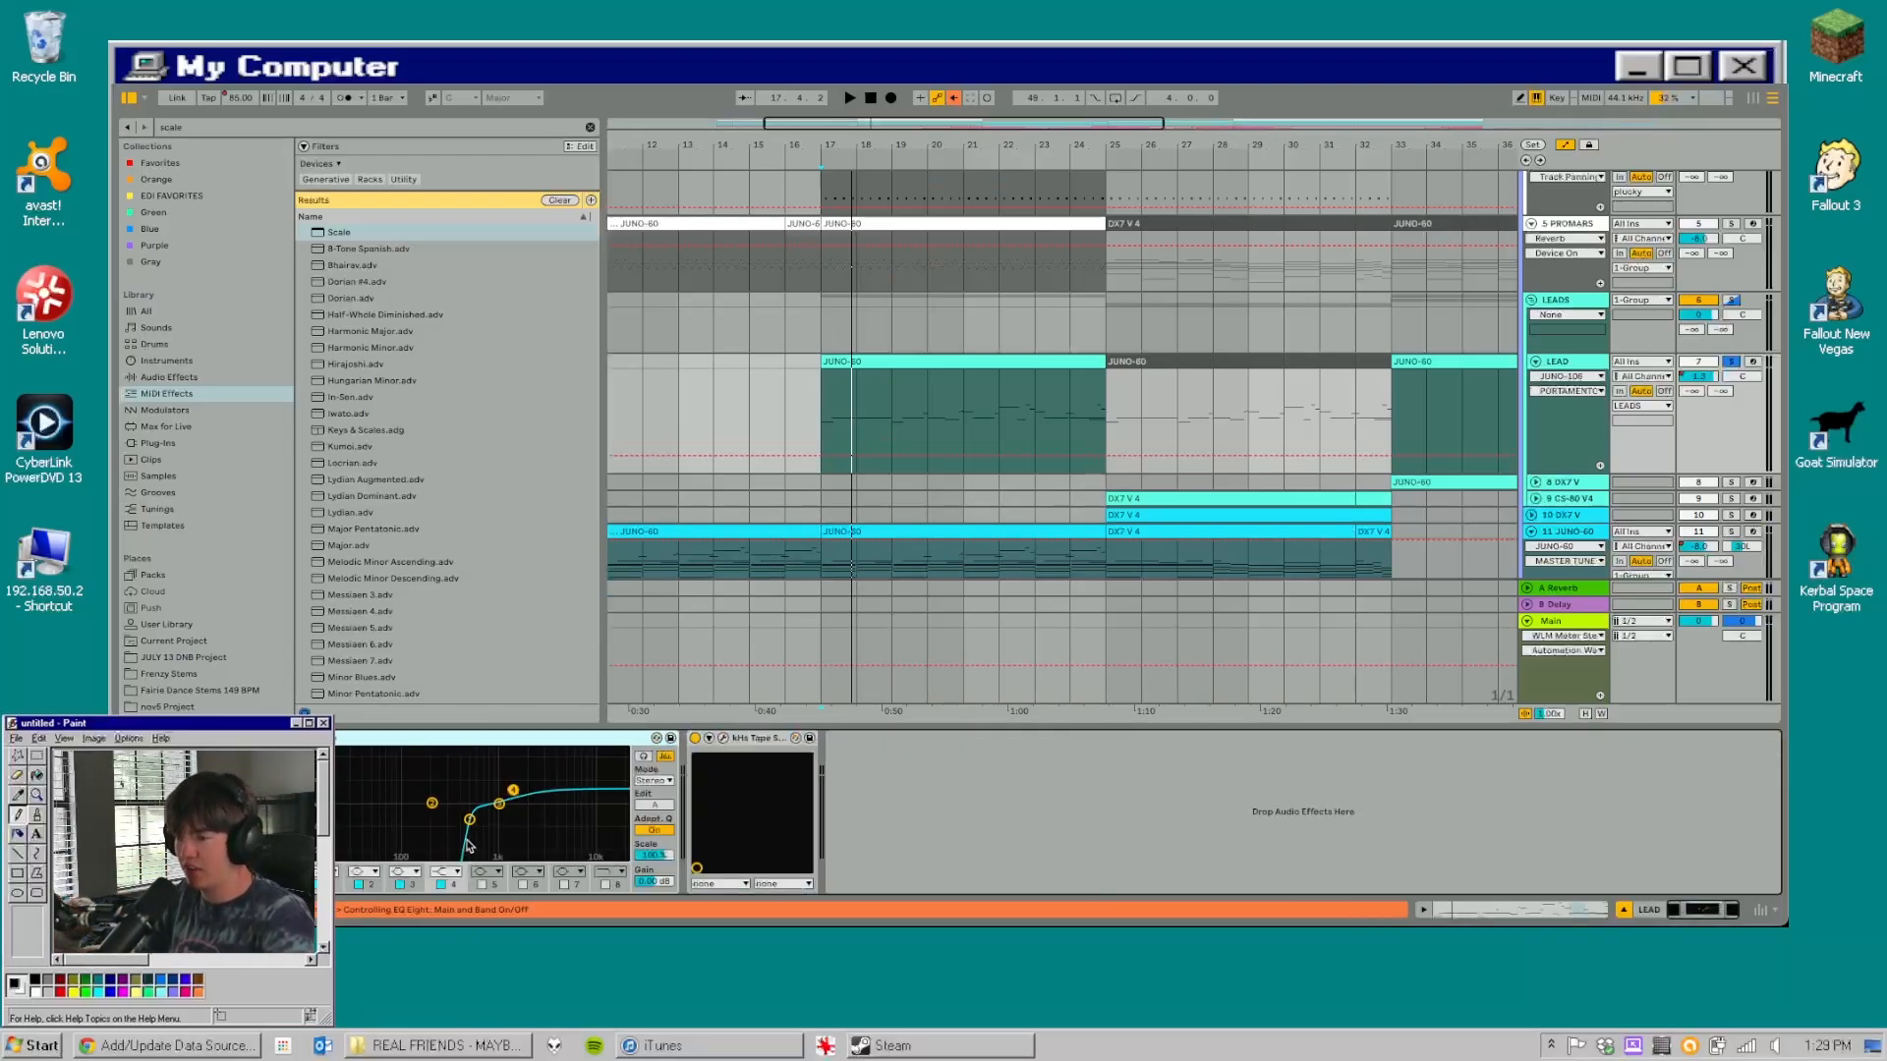
pyautogui.click(1584, 363)
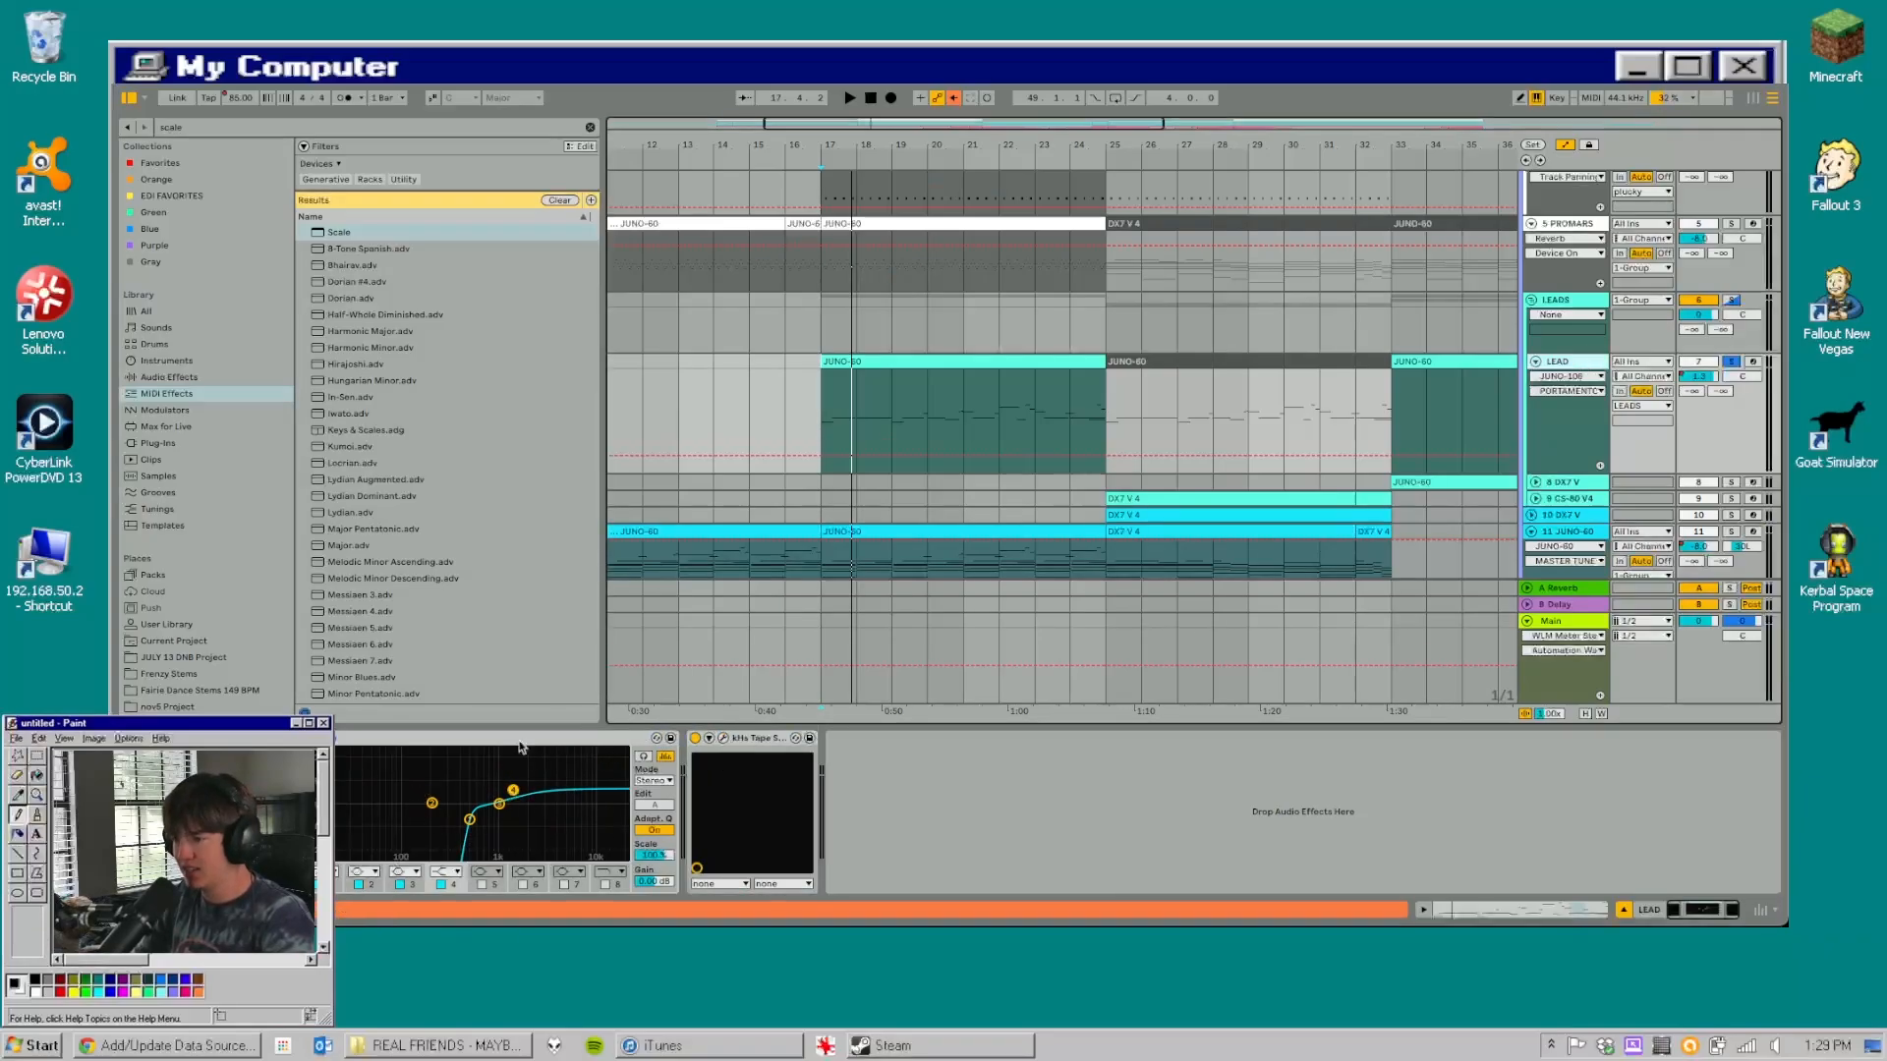
pyautogui.click(723, 738)
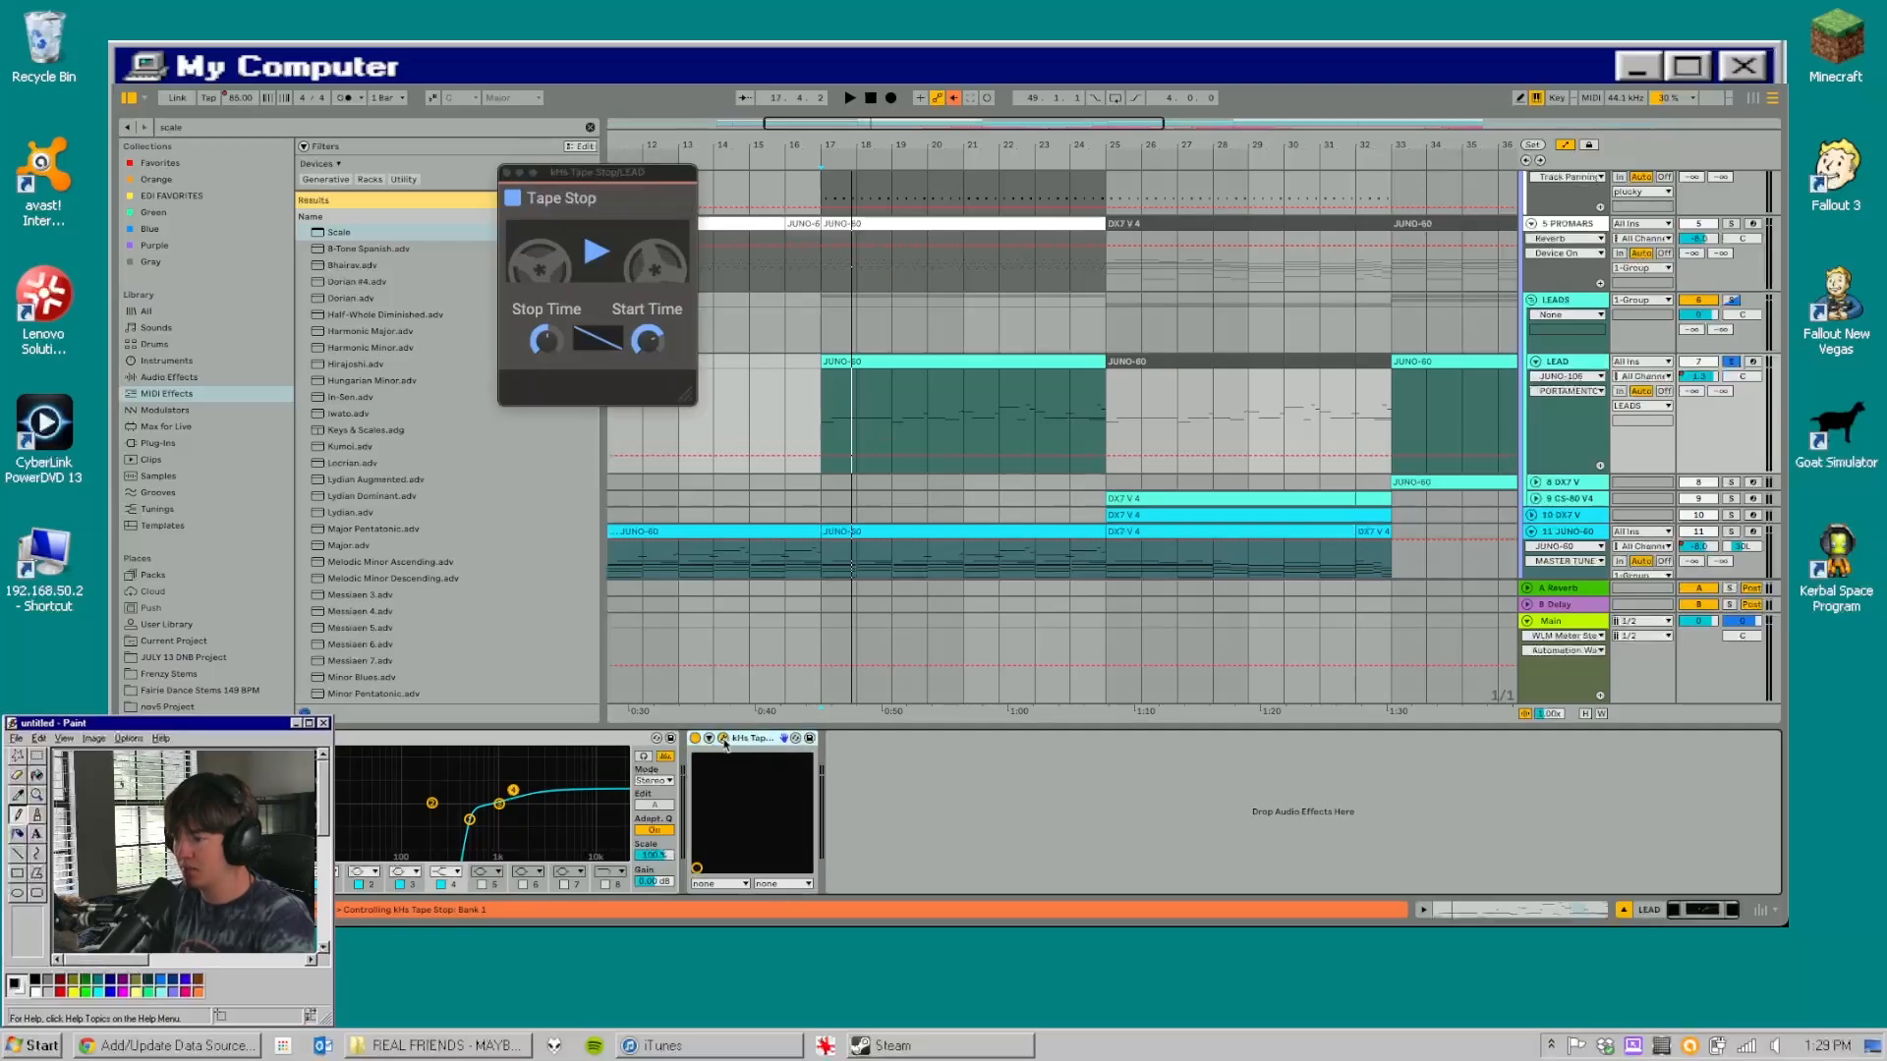
pyautogui.moveTo(603, 174); pyautogui.dragTo(740, 256)
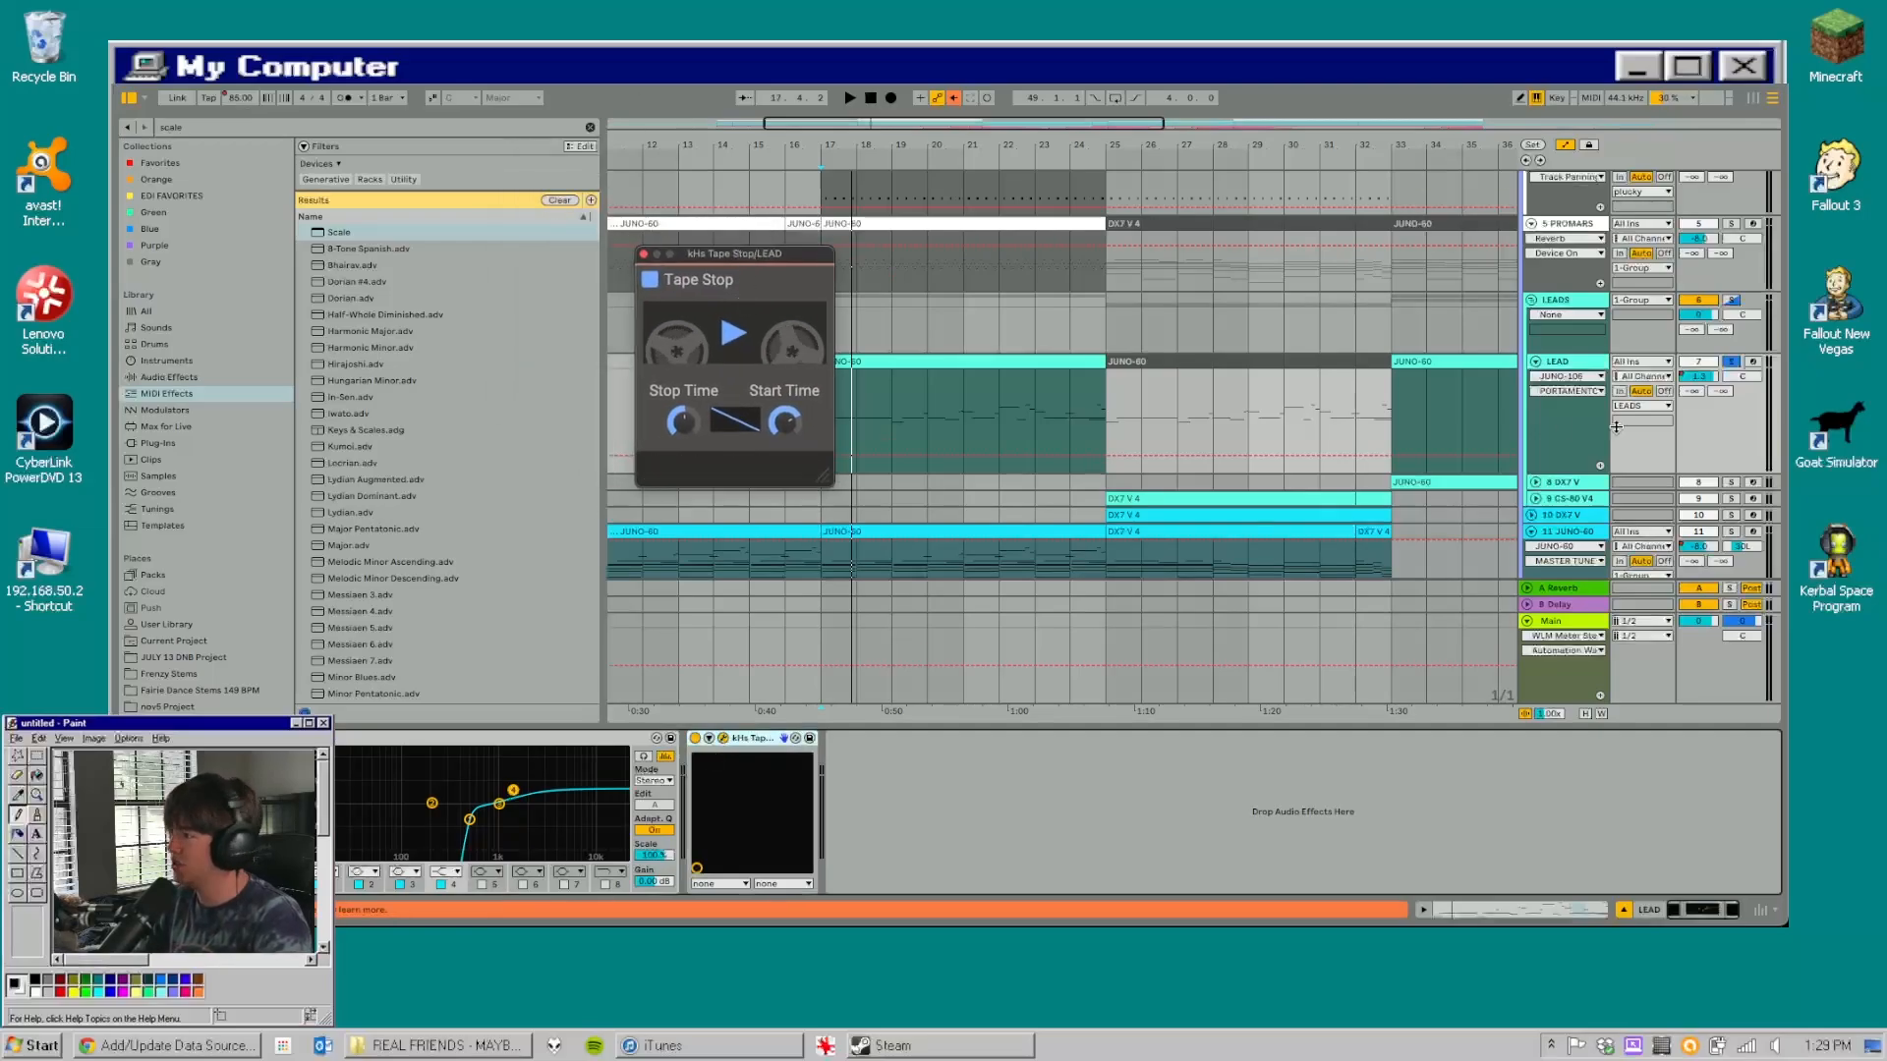
# - Show the kHs Tape Stop Play automation on the LEAD track, examine it near bar 40, and close the plug-in window
pyautogui.click(1567, 377)
pyautogui.click(1572, 428)
pyautogui.moveTo(767, 253); pyautogui.dragTo(831, 254)
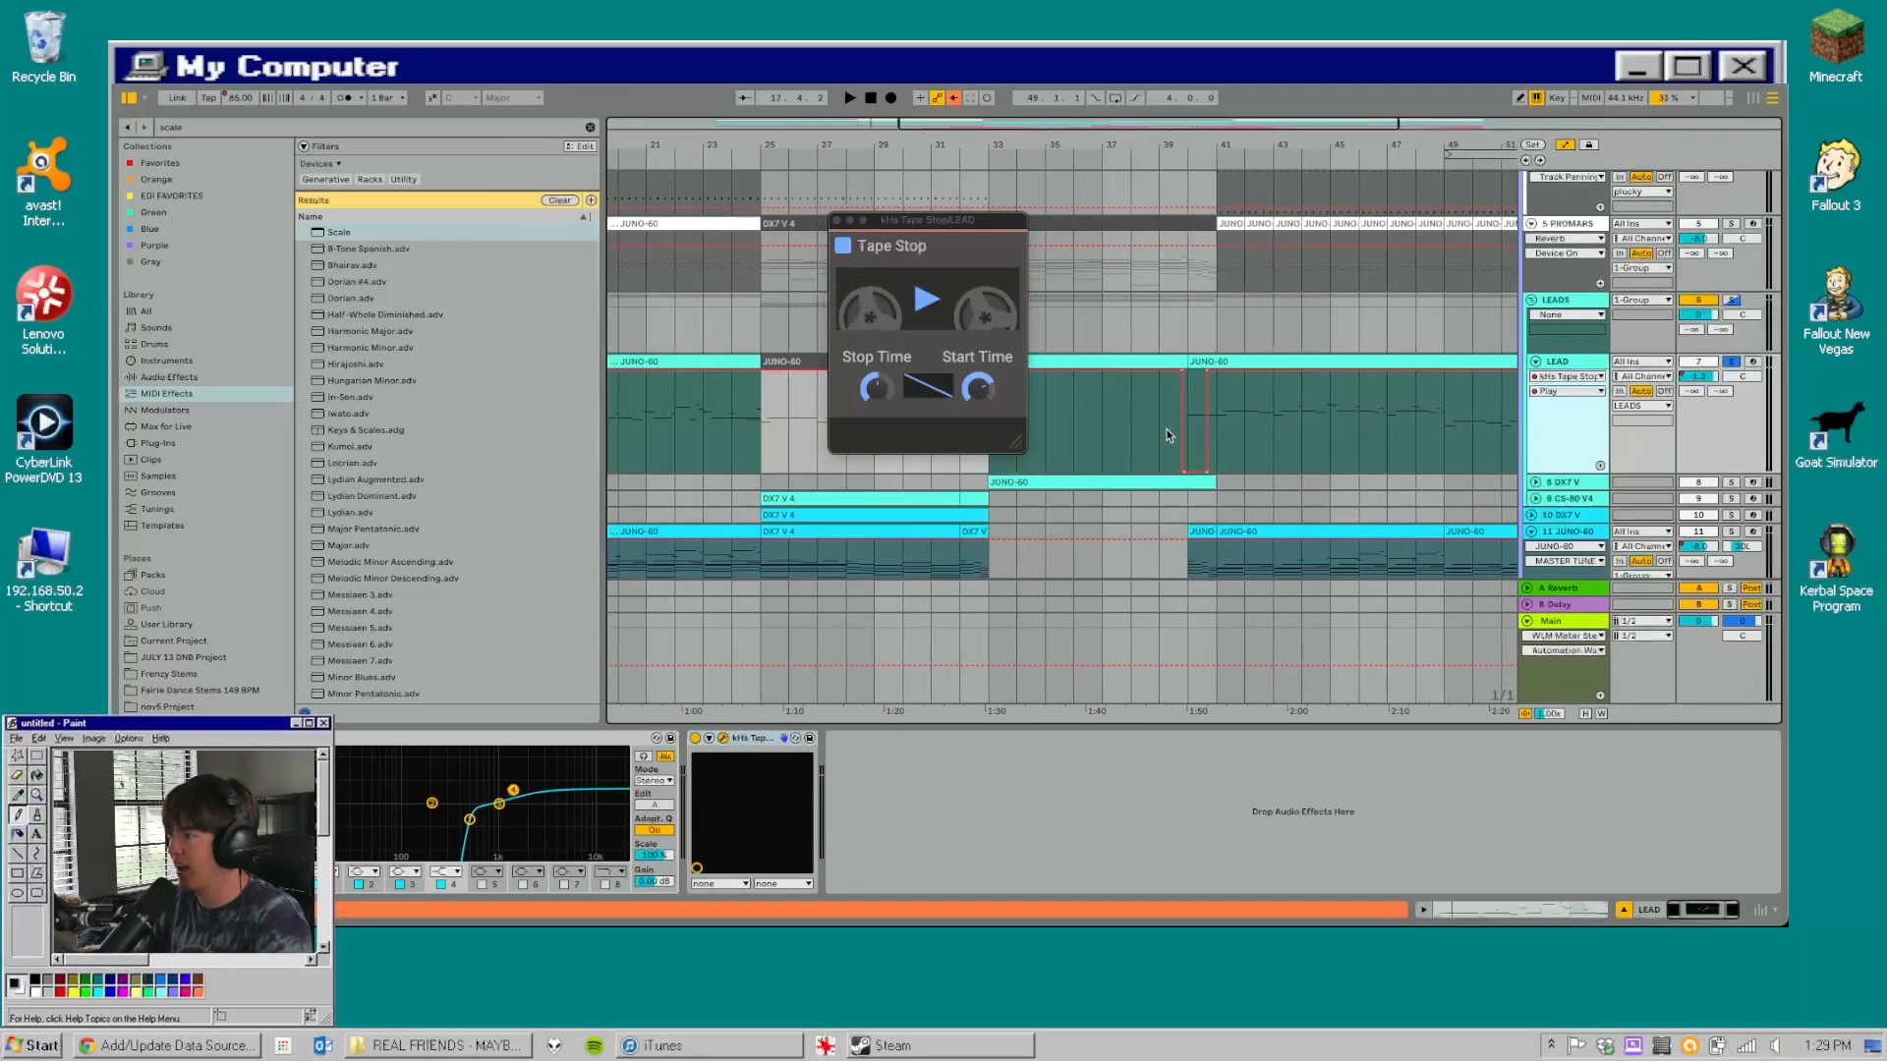
pyautogui.click(1170, 433)
pyautogui.click(837, 218)
# - Fold the plucky group and the PROMARS track to make room in the arrangement
pyautogui.scroll(-5, 918, 430)
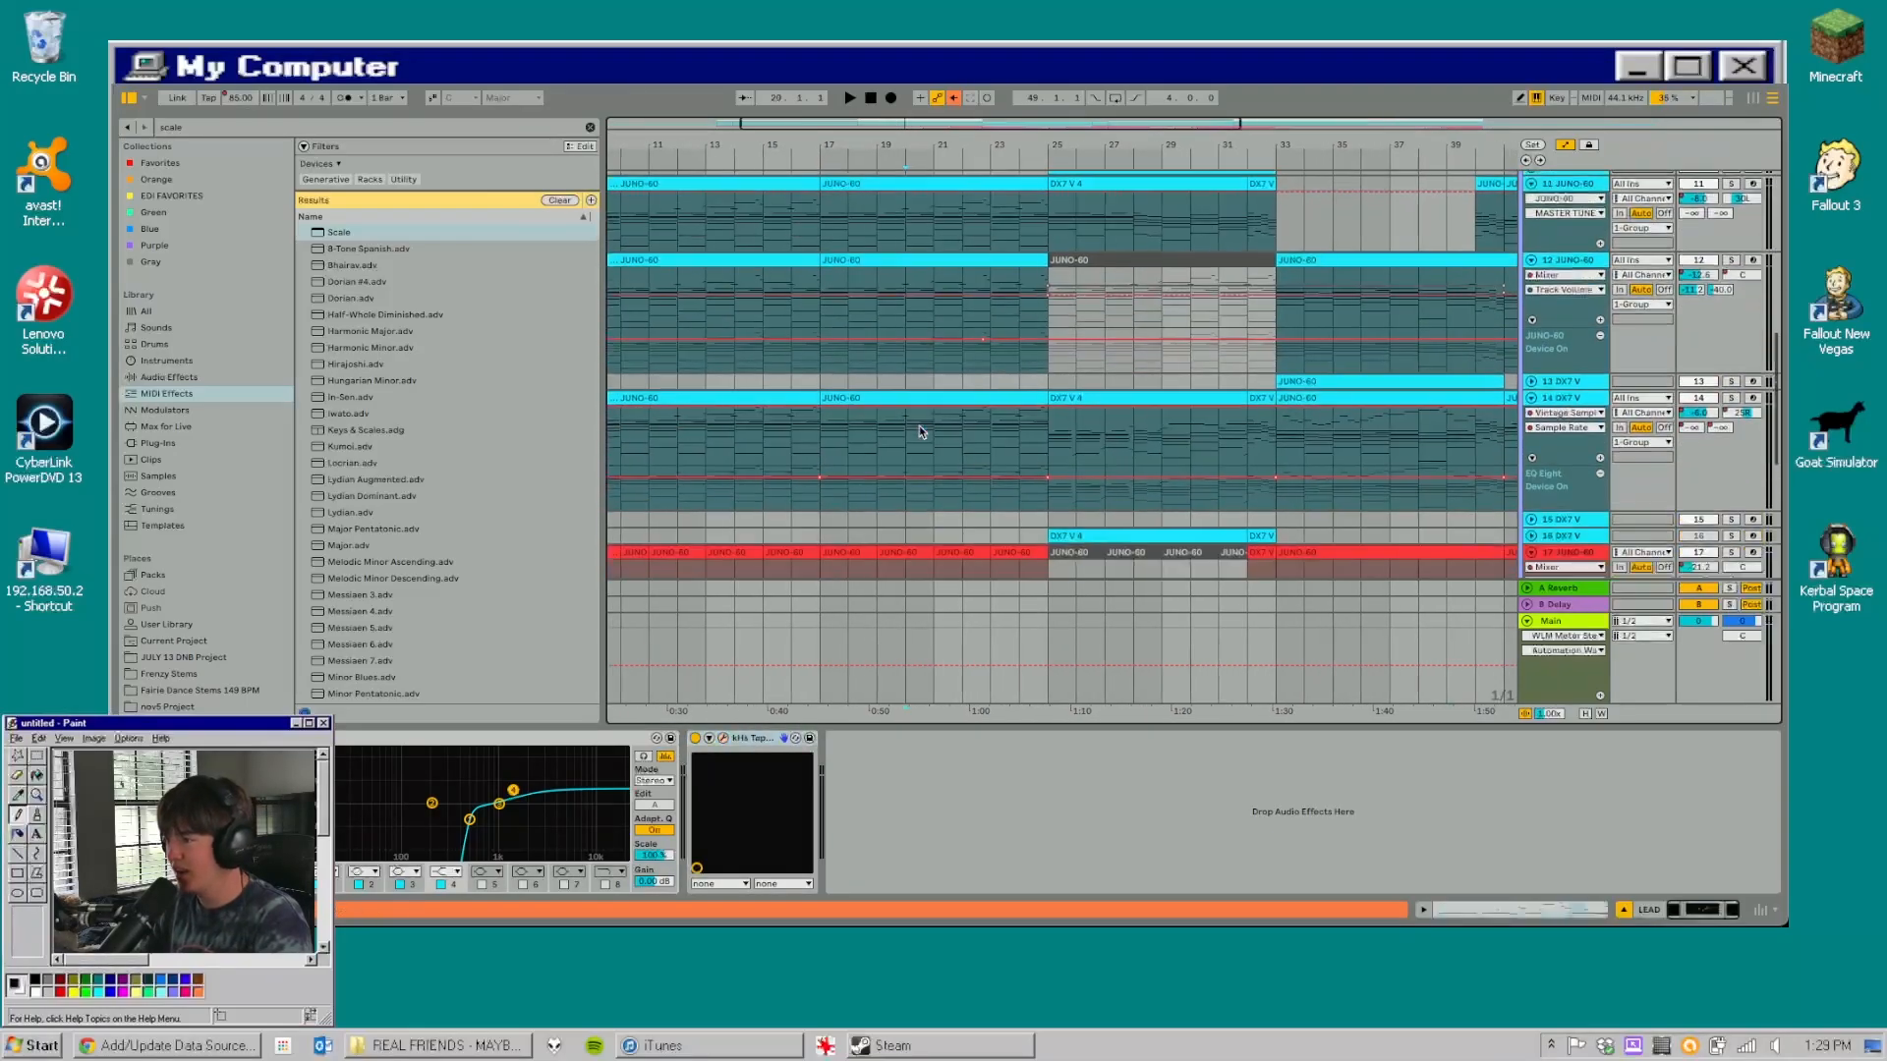
pyautogui.hscroll(2, 920, 429)
pyautogui.hscroll(-3, 920, 428)
pyautogui.scroll(10, 920, 428)
pyautogui.click(1104, 385)
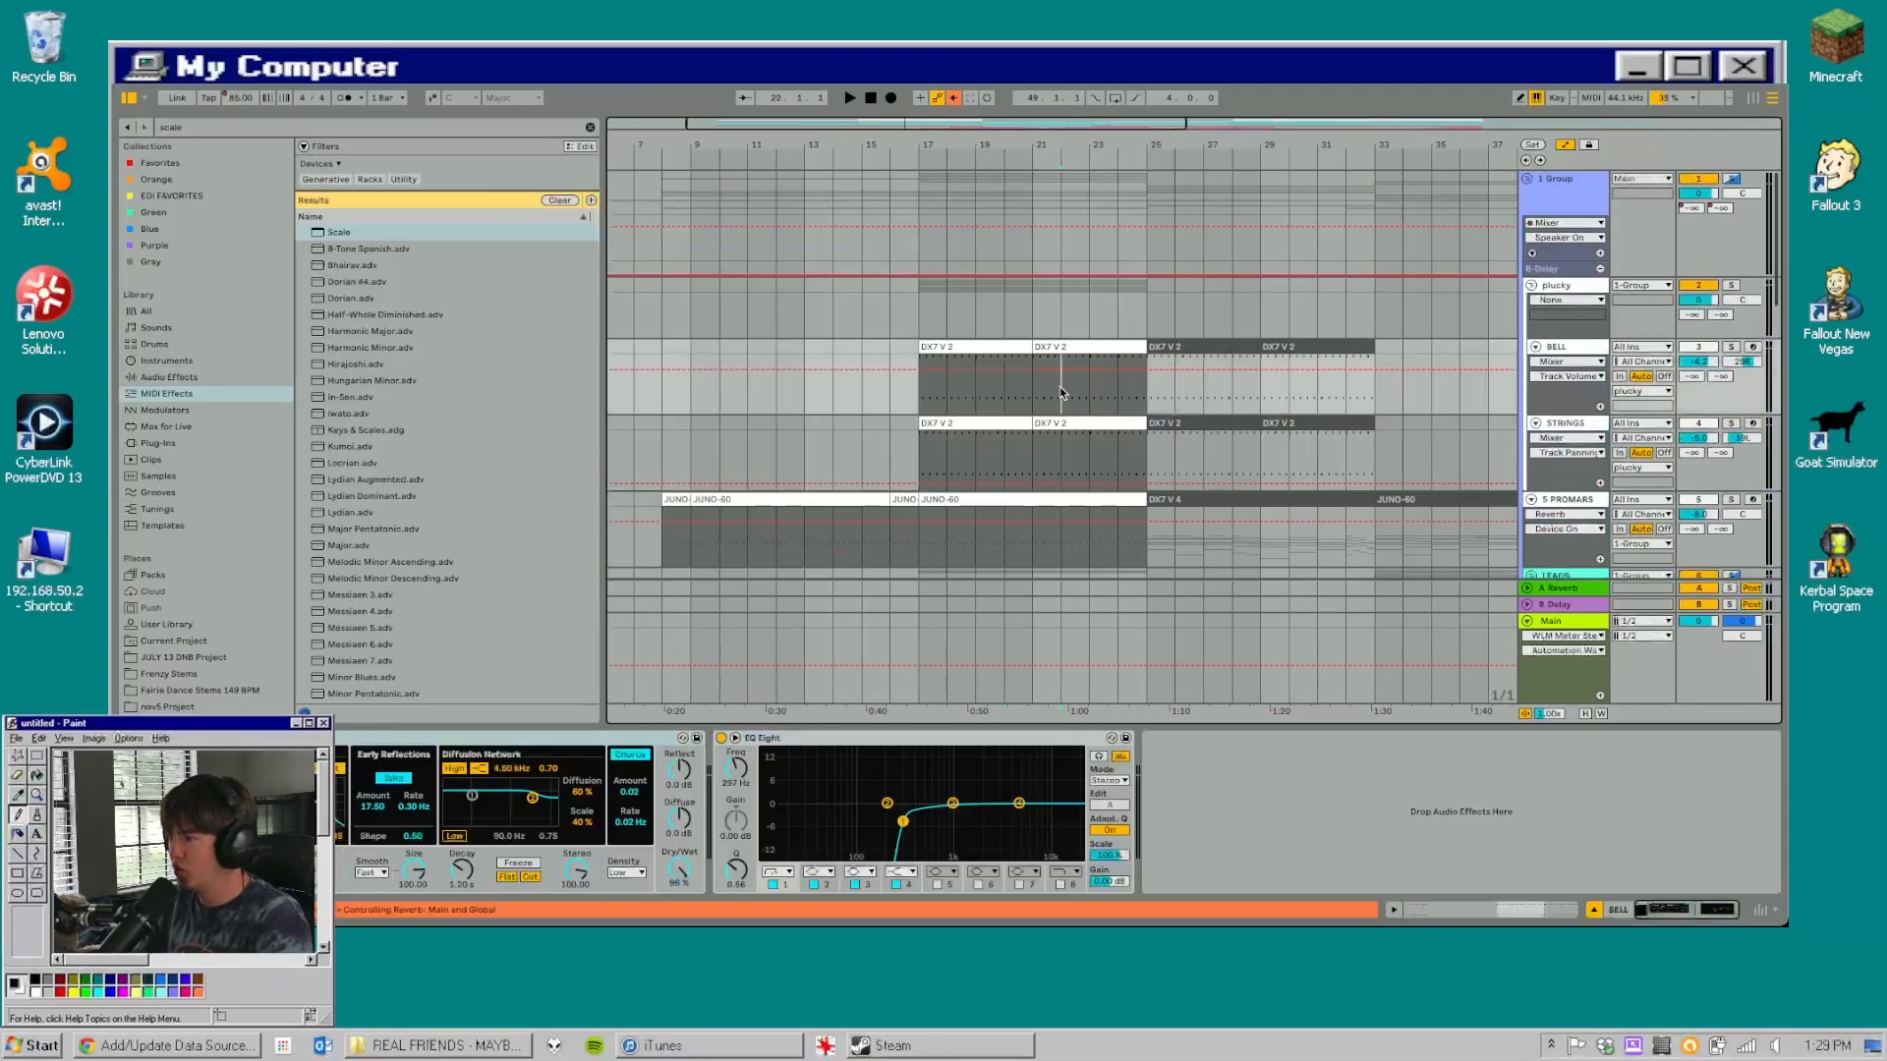
pyautogui.click(1529, 287)
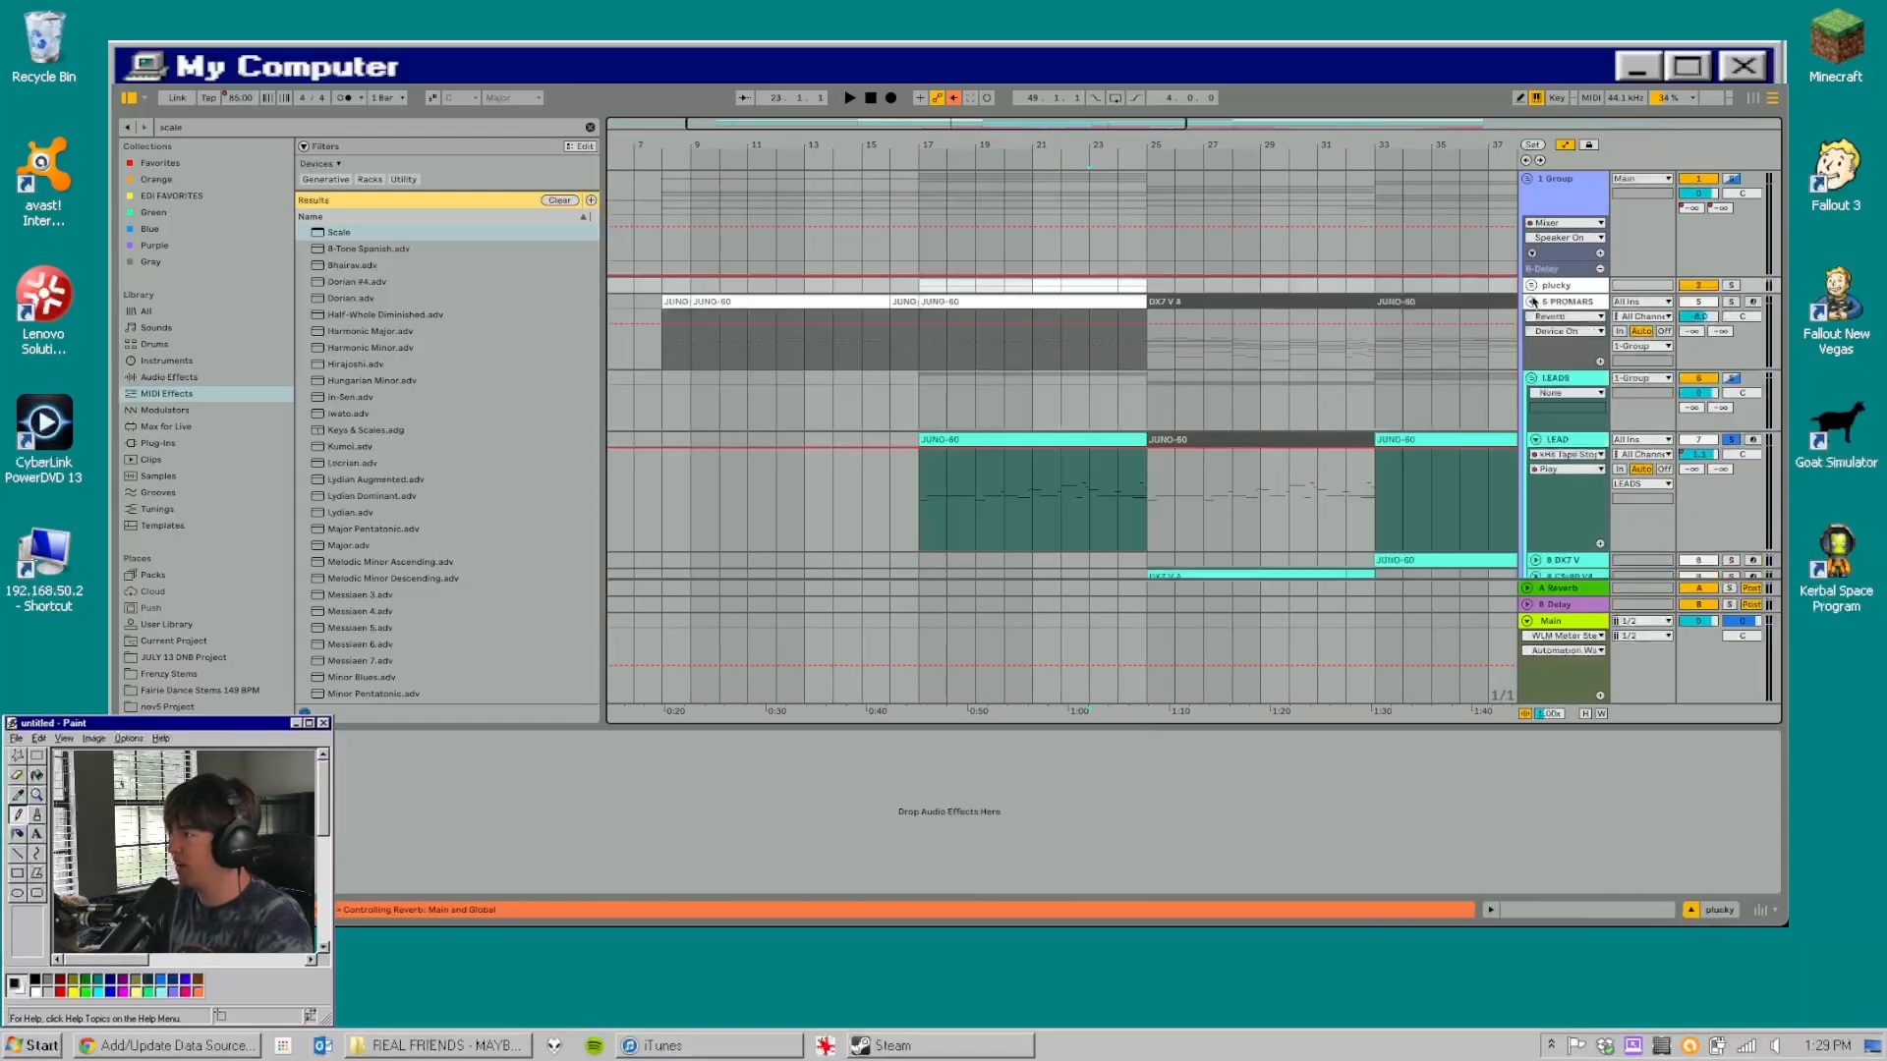
pyautogui.click(1531, 302)
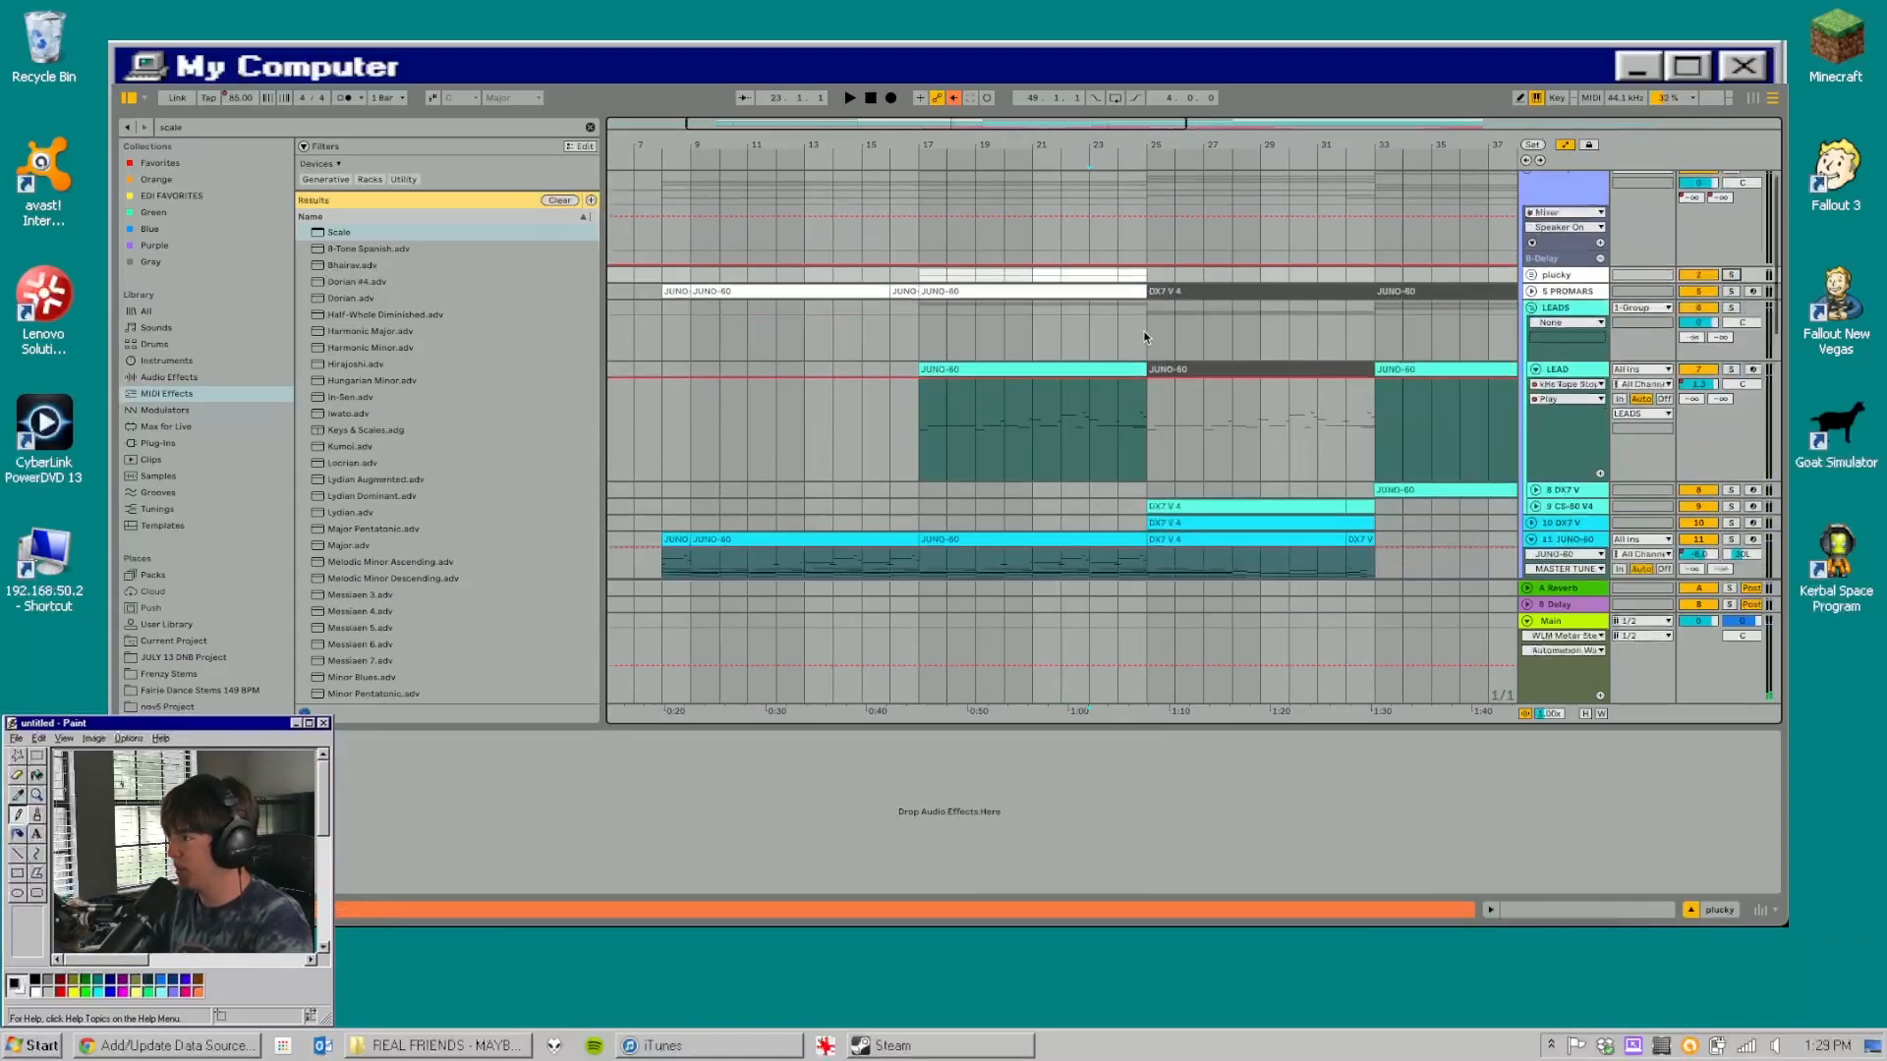
# - Play the arrangement from bar 24 and follow the tracks down to the FX group
pyautogui.scroll(-3, 1149, 335)
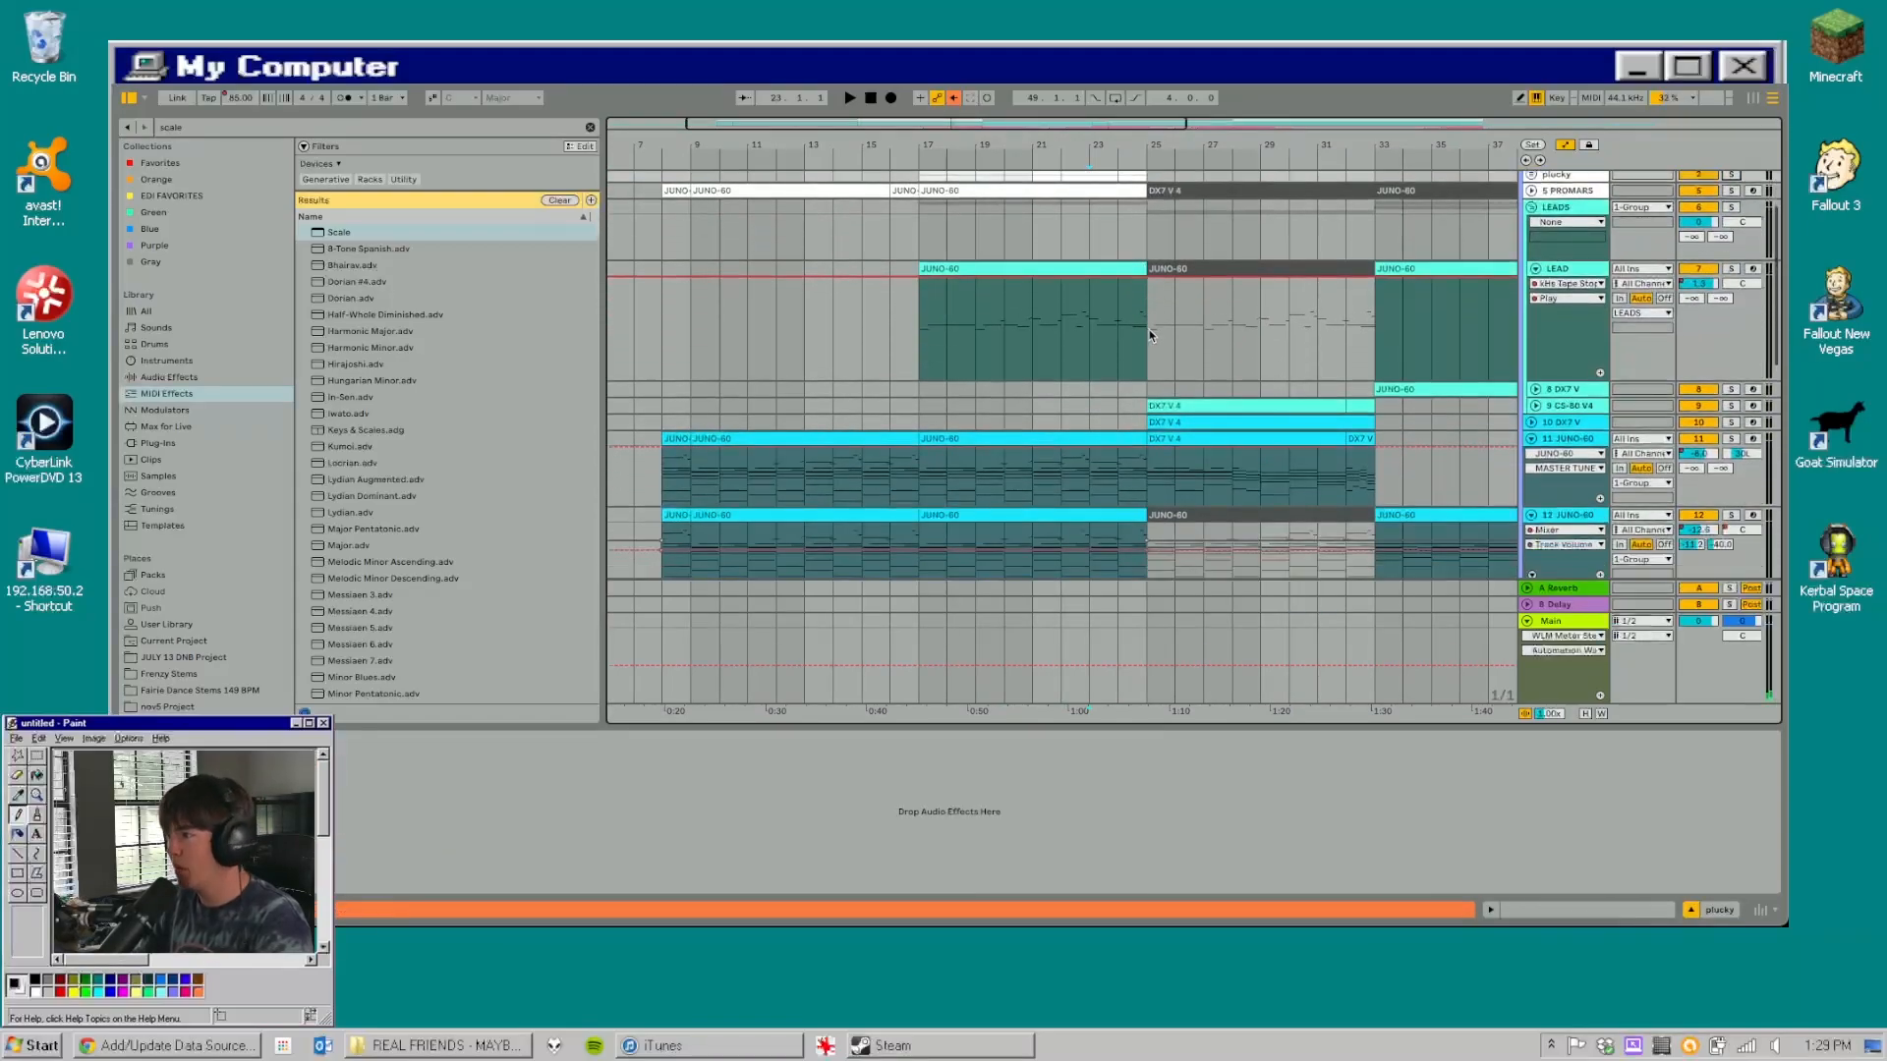
pyautogui.click(1117, 220)
pyautogui.press('space')
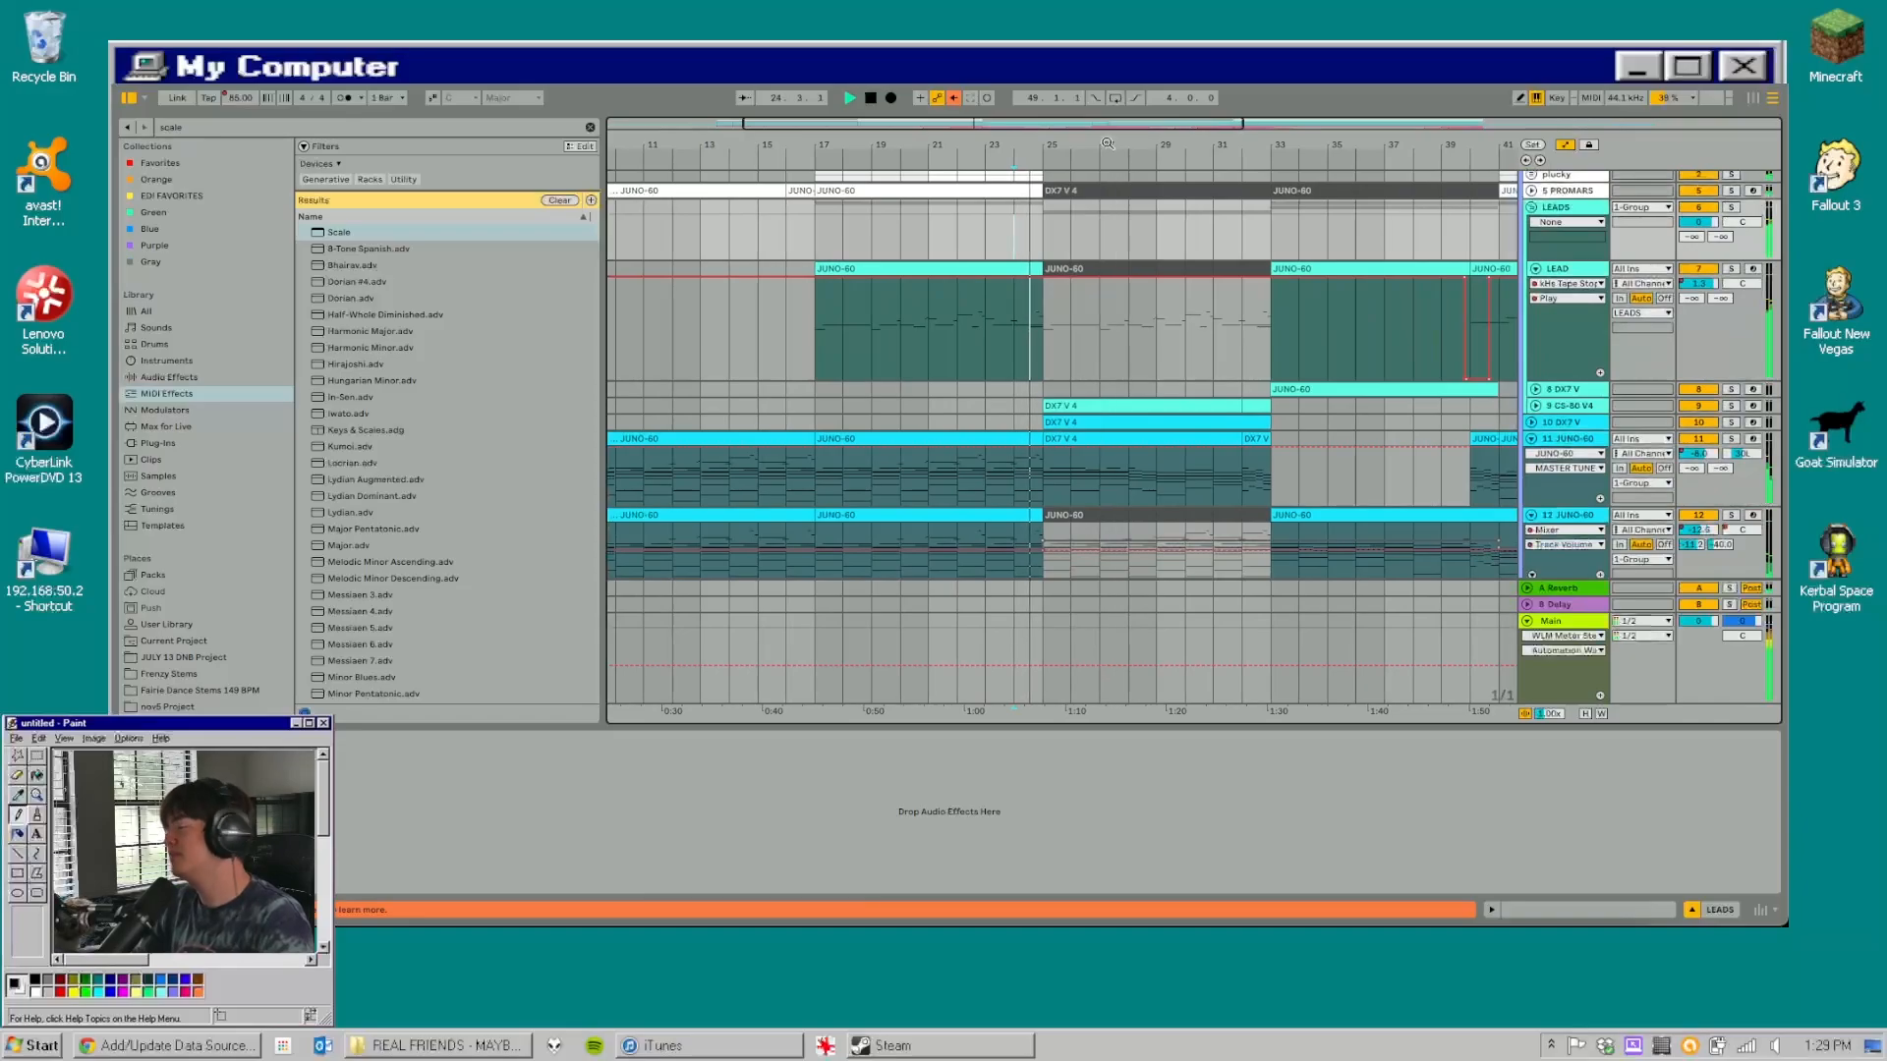
pyautogui.scroll(-7, 1117, 291)
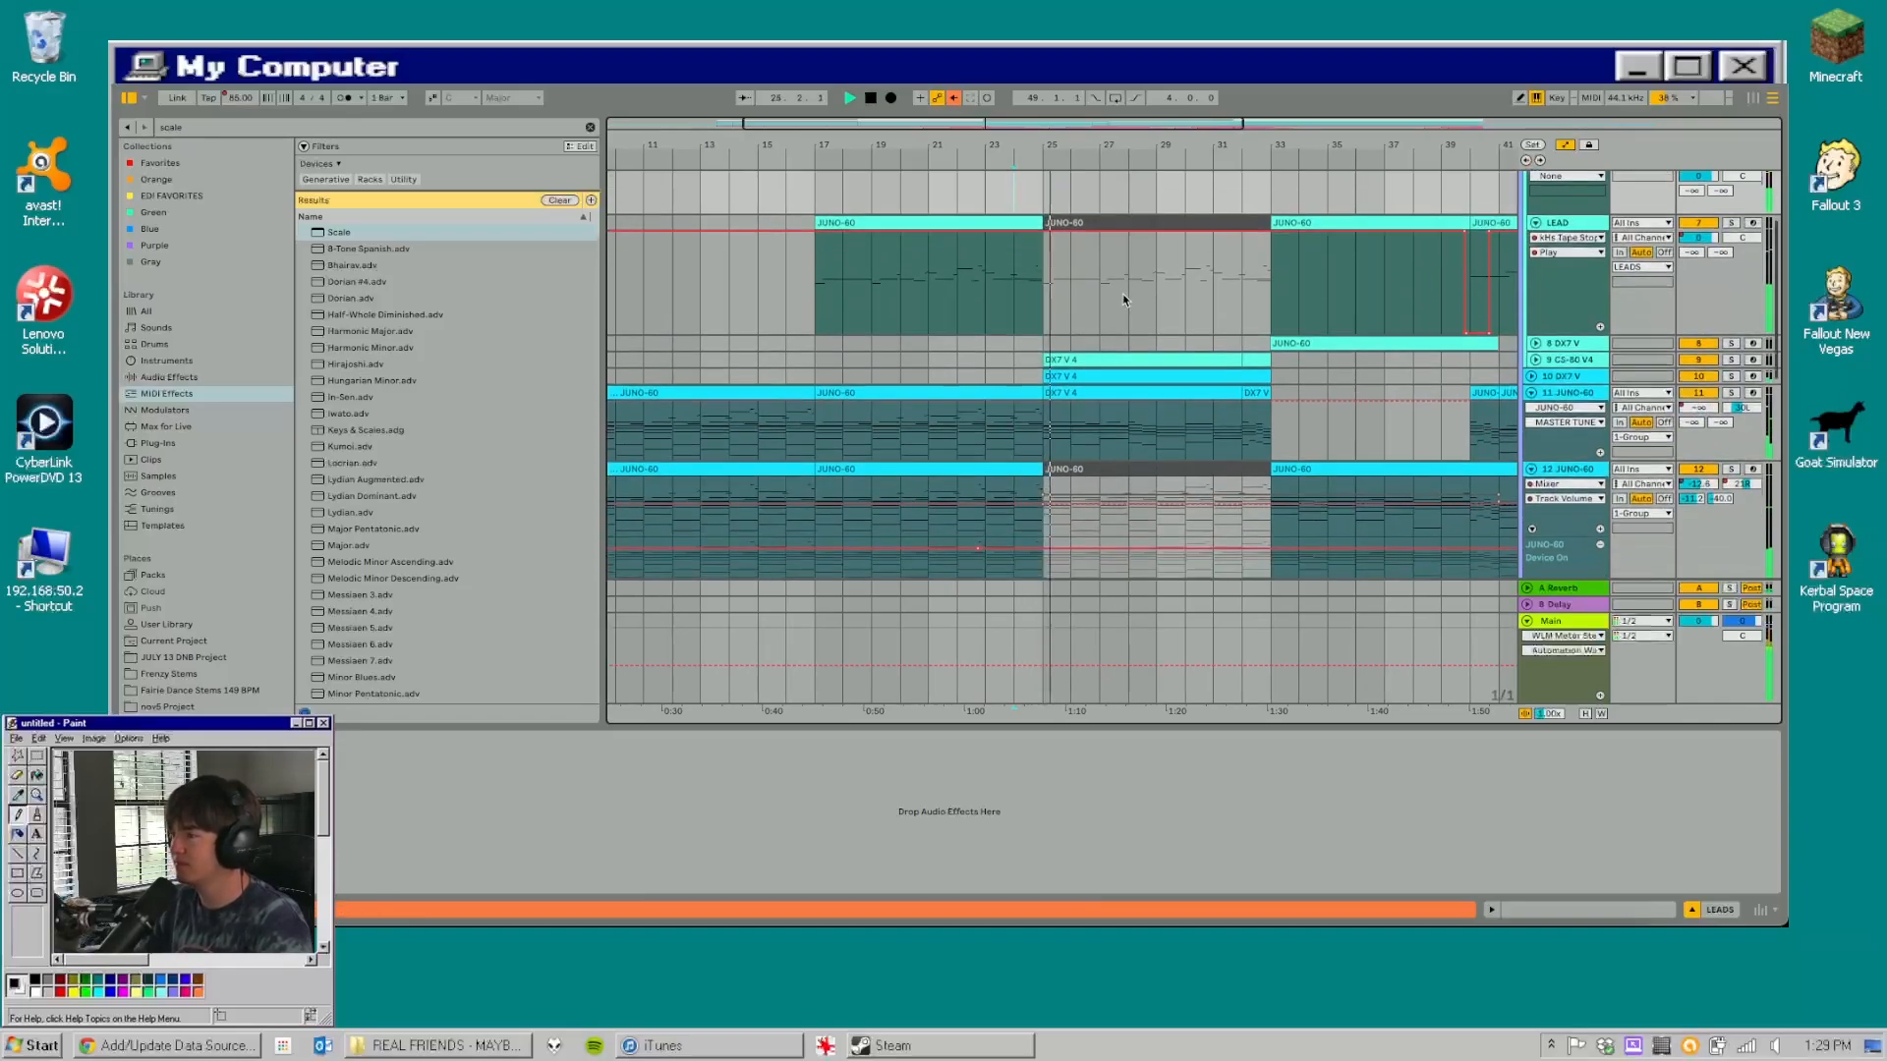
pyautogui.scroll(-6, 1221, 287)
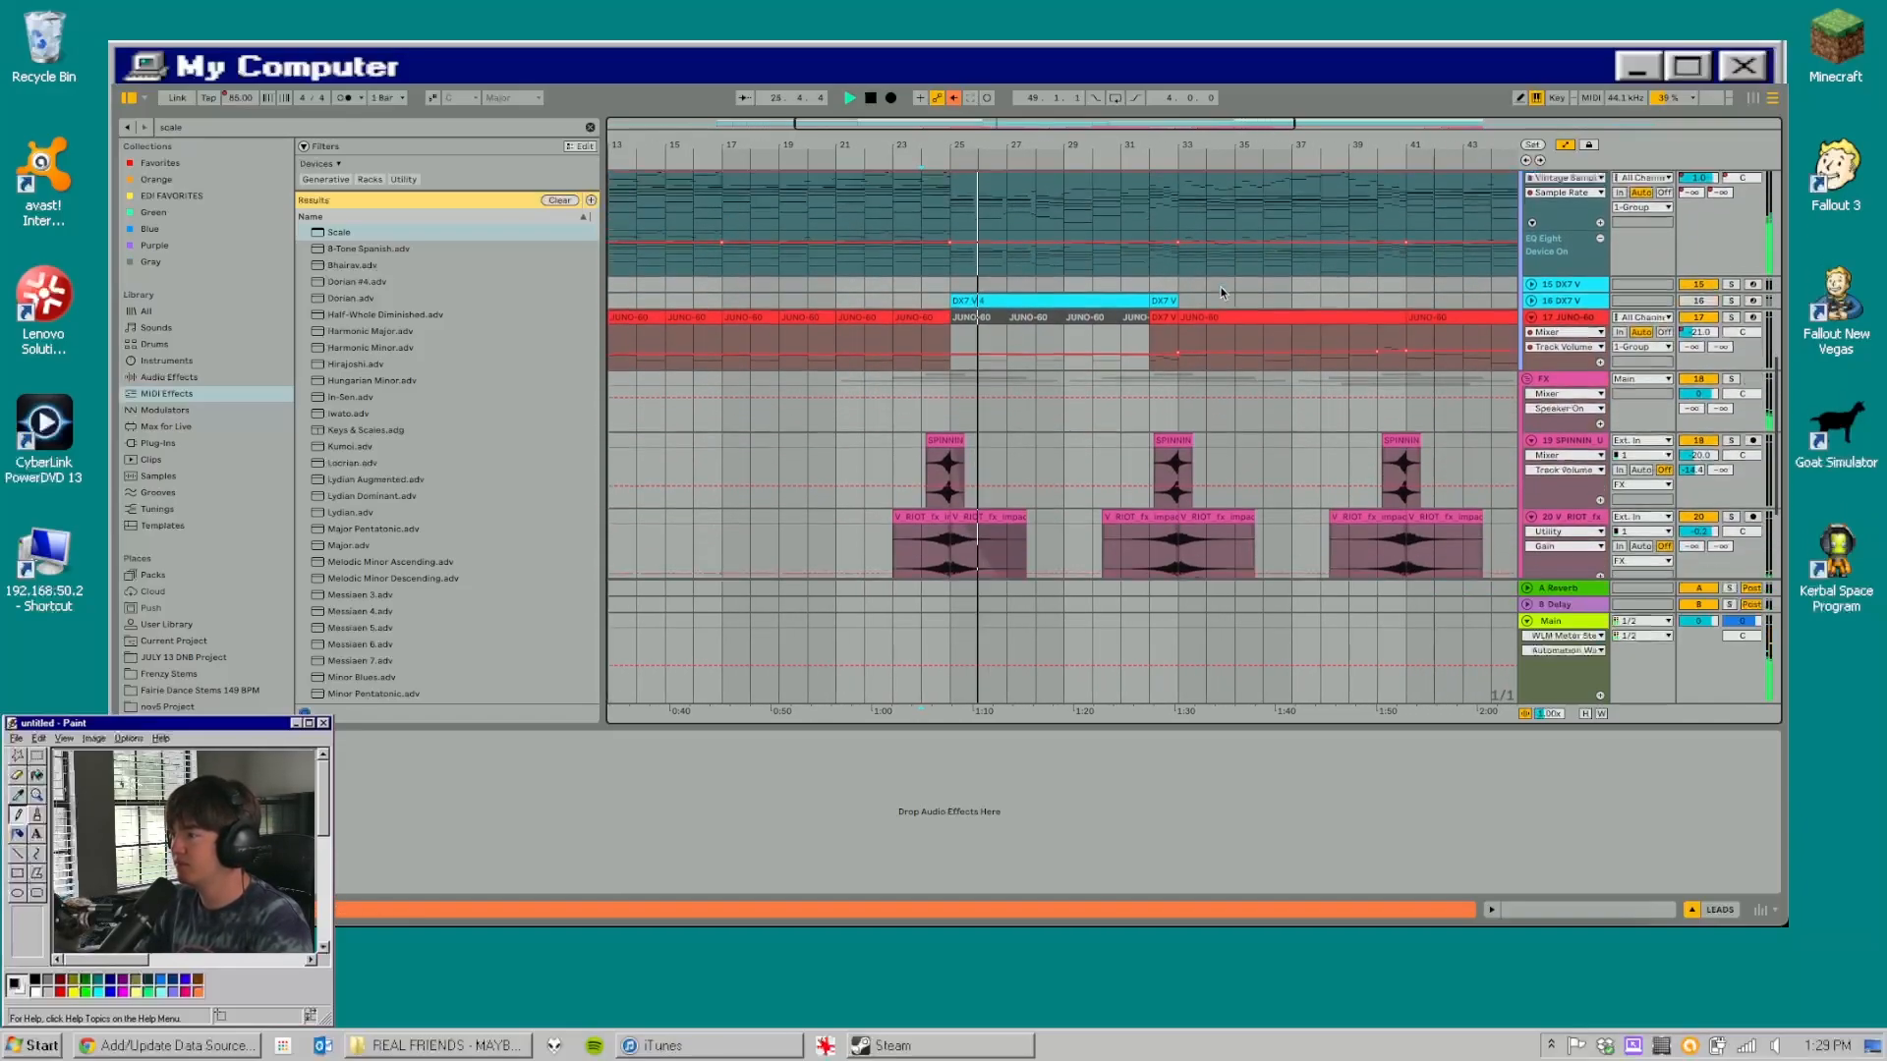
# - Unfold the 16 DX7 V track, look over the other tracks while listening, and stop playback
pyautogui.click(1531, 286)
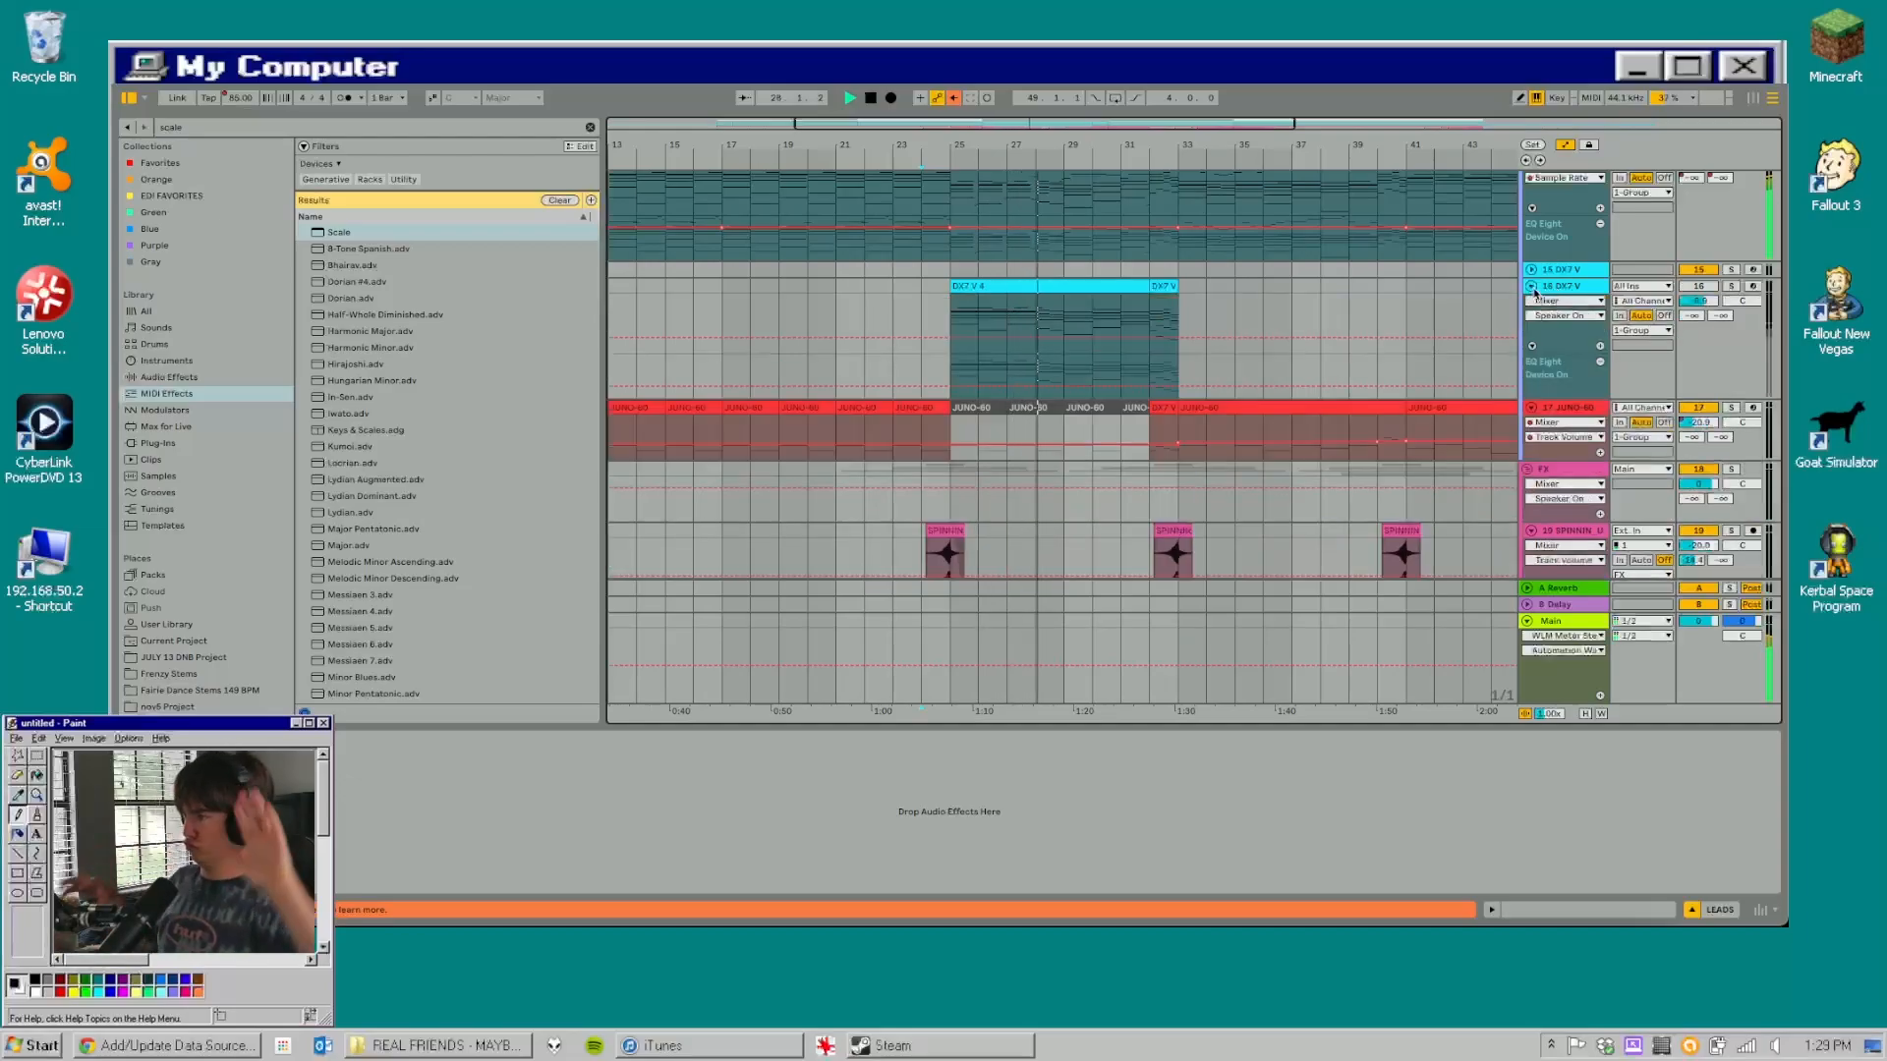
pyautogui.scroll(8, 1062, 290)
pyautogui.scroll(-6, 1062, 290)
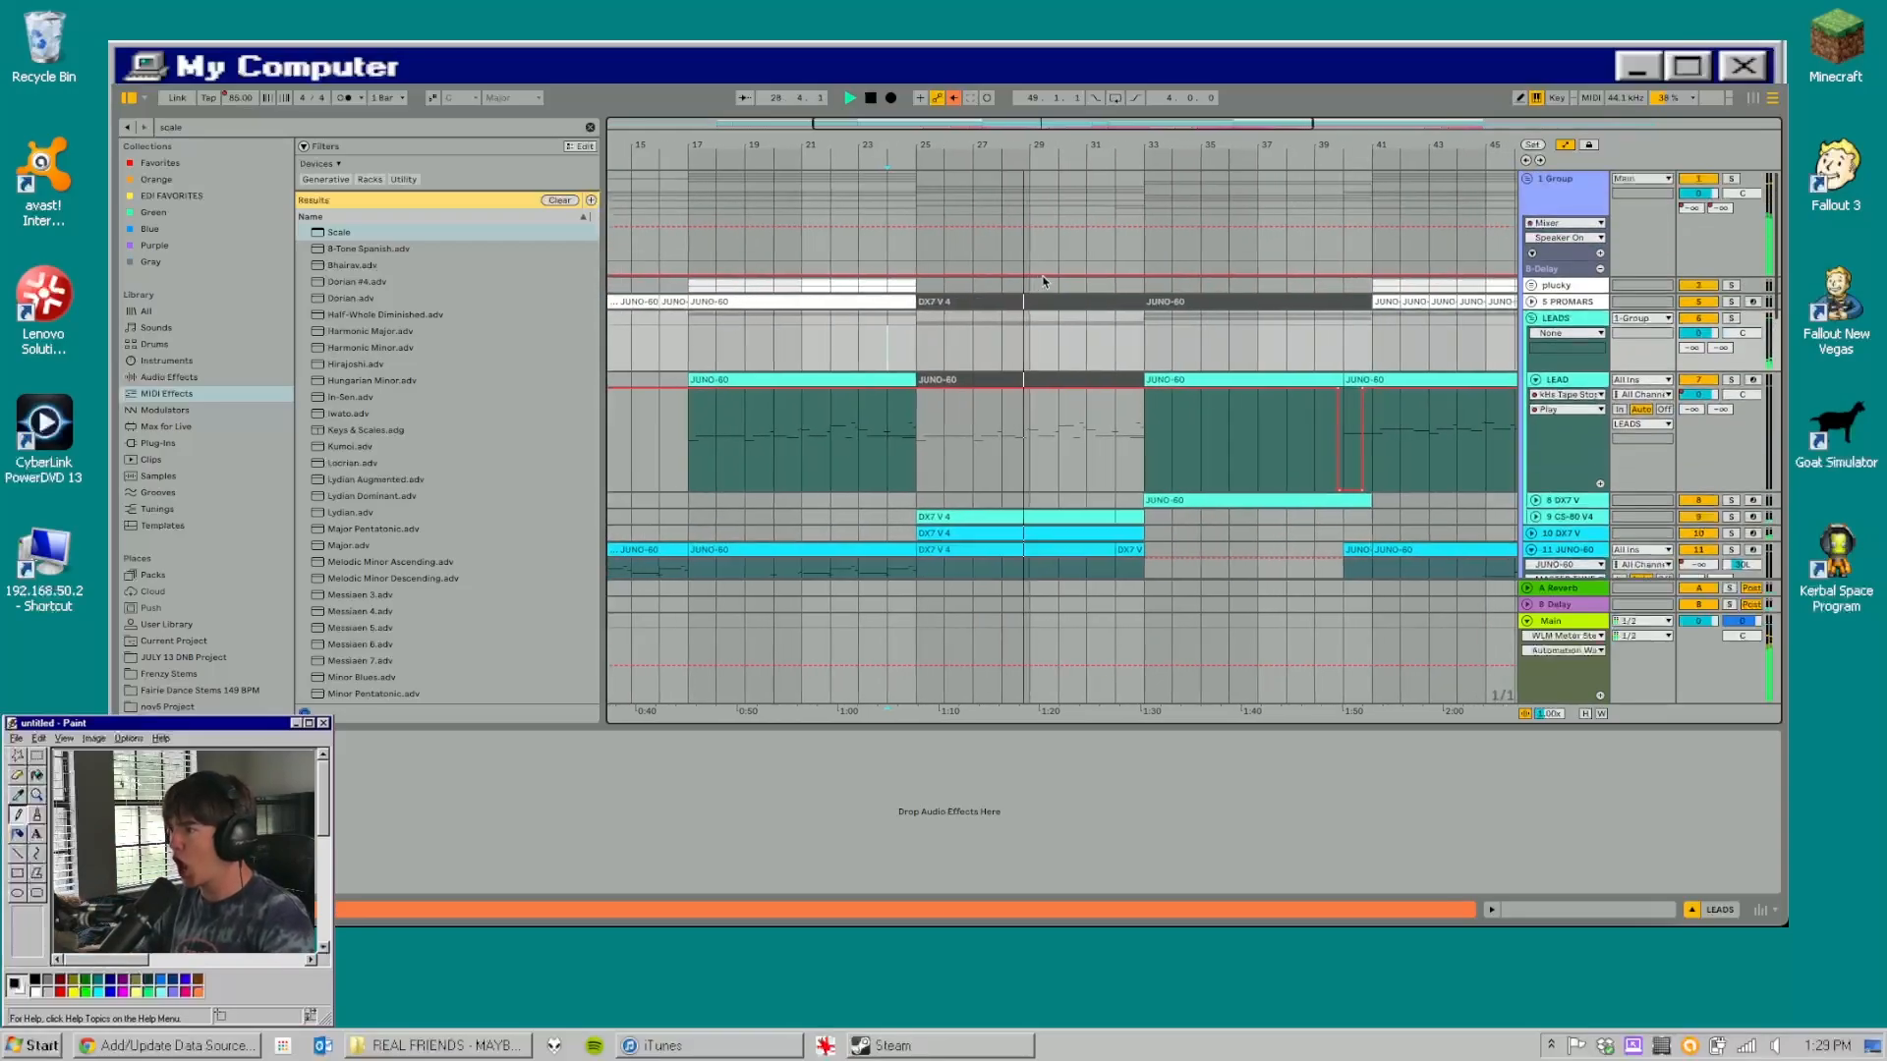
pyautogui.press('space')
# - Examine the clips starting at bar 25 on the 12 JUNO-60 and 11 JUNO-60 tracks, along with their effect devices
pyautogui.click(914, 358)
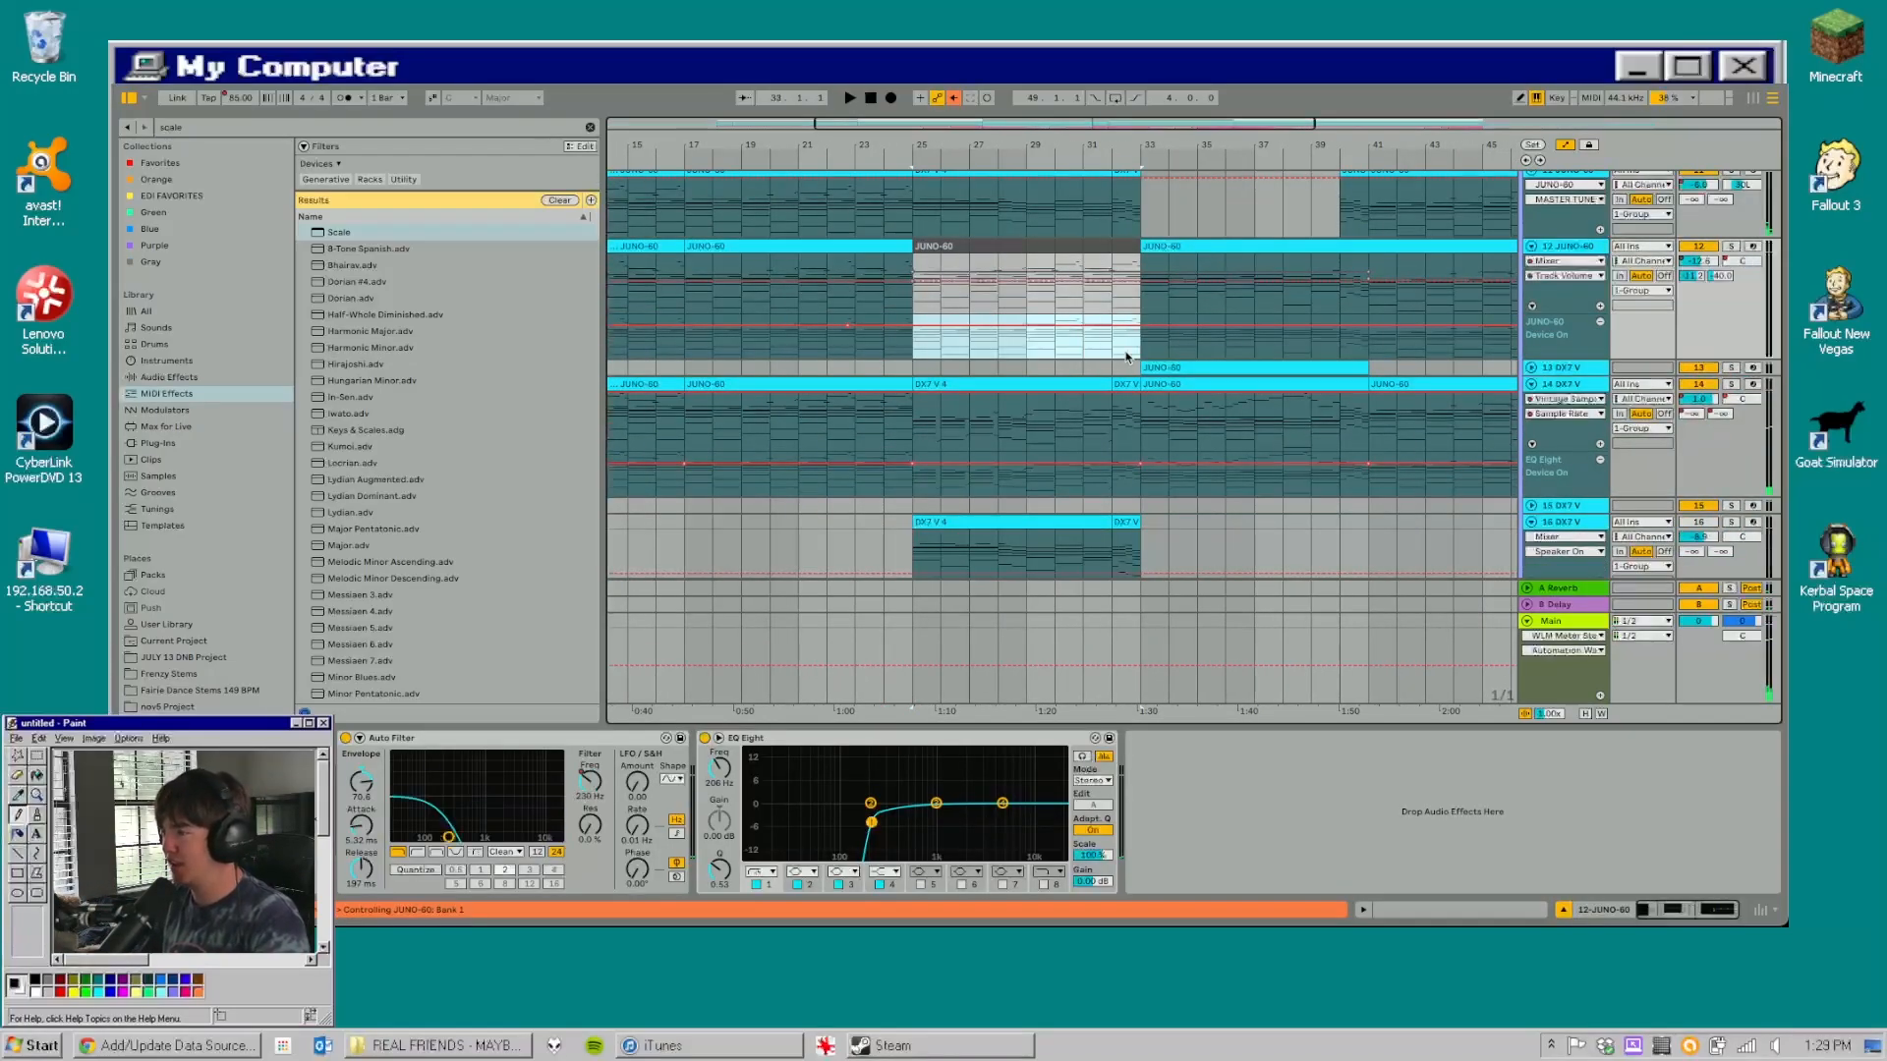
pyautogui.click(919, 369)
pyautogui.scroll(3, 1053, 368)
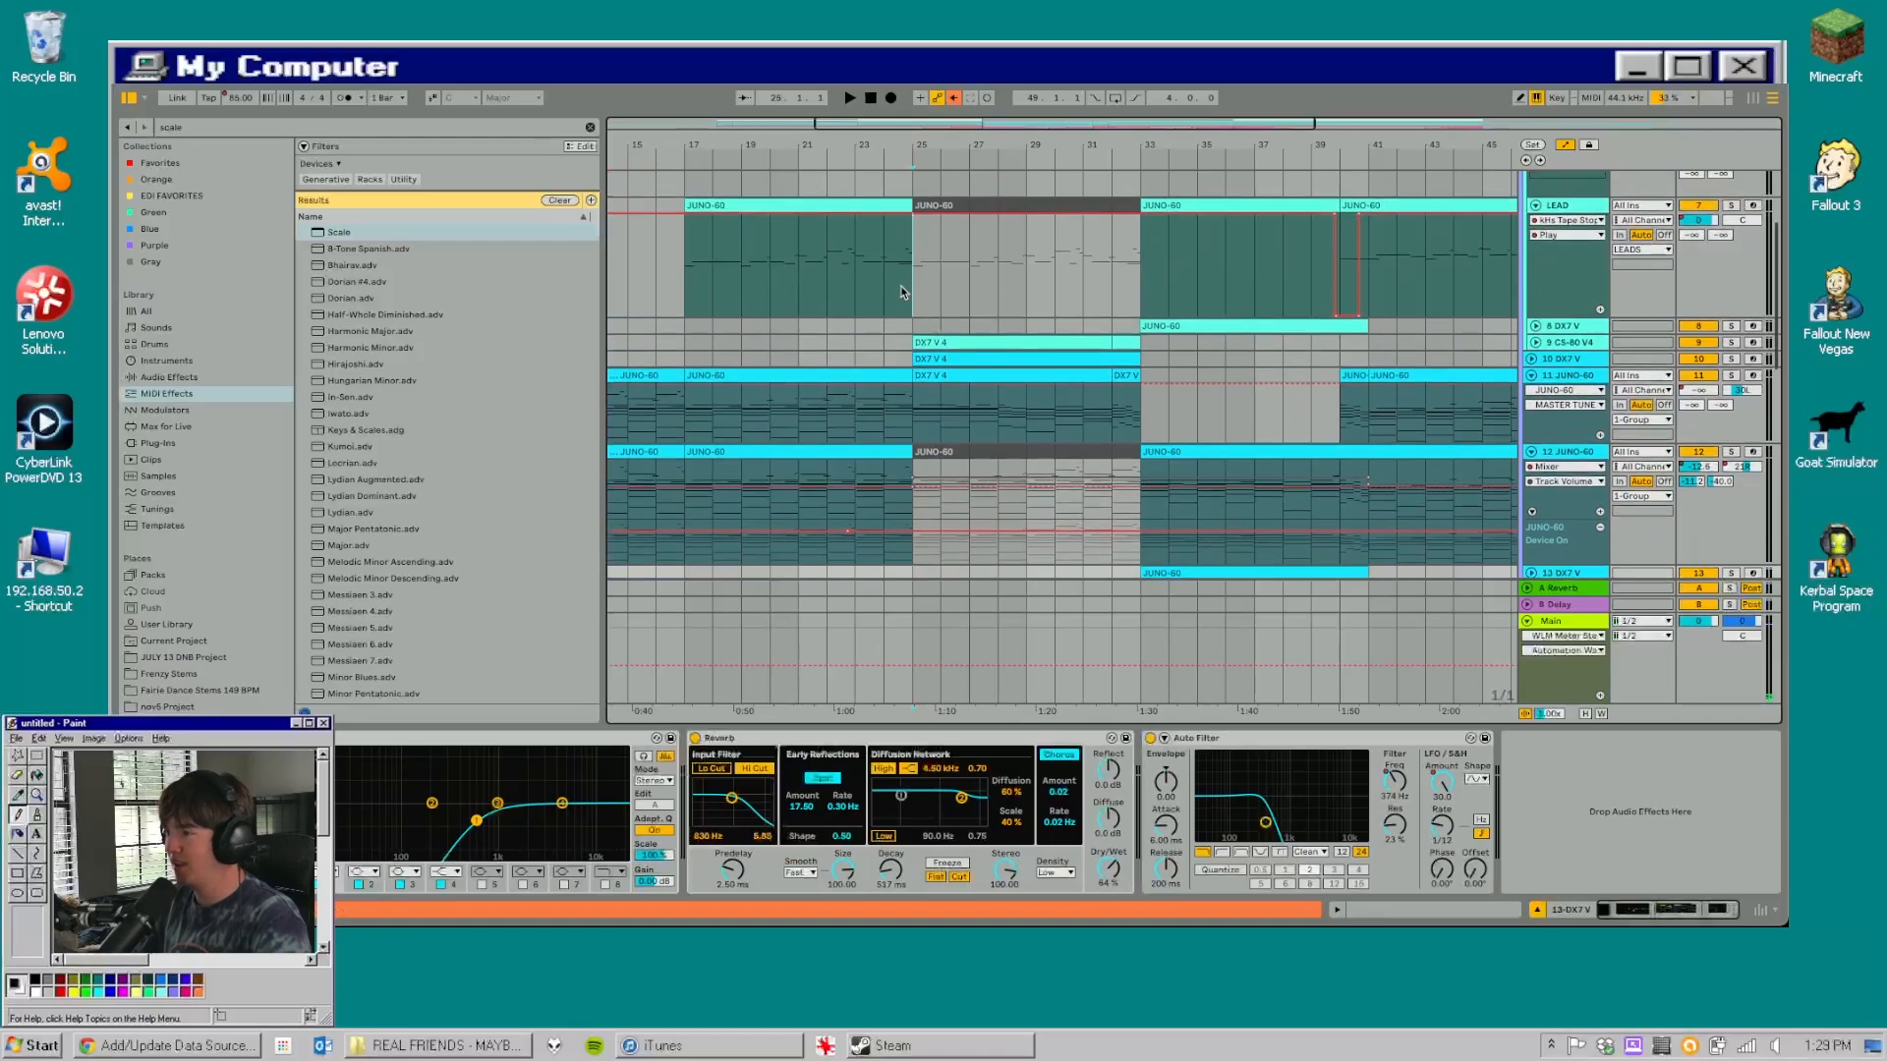
pyautogui.click(914, 297)
pyautogui.click(978, 372)
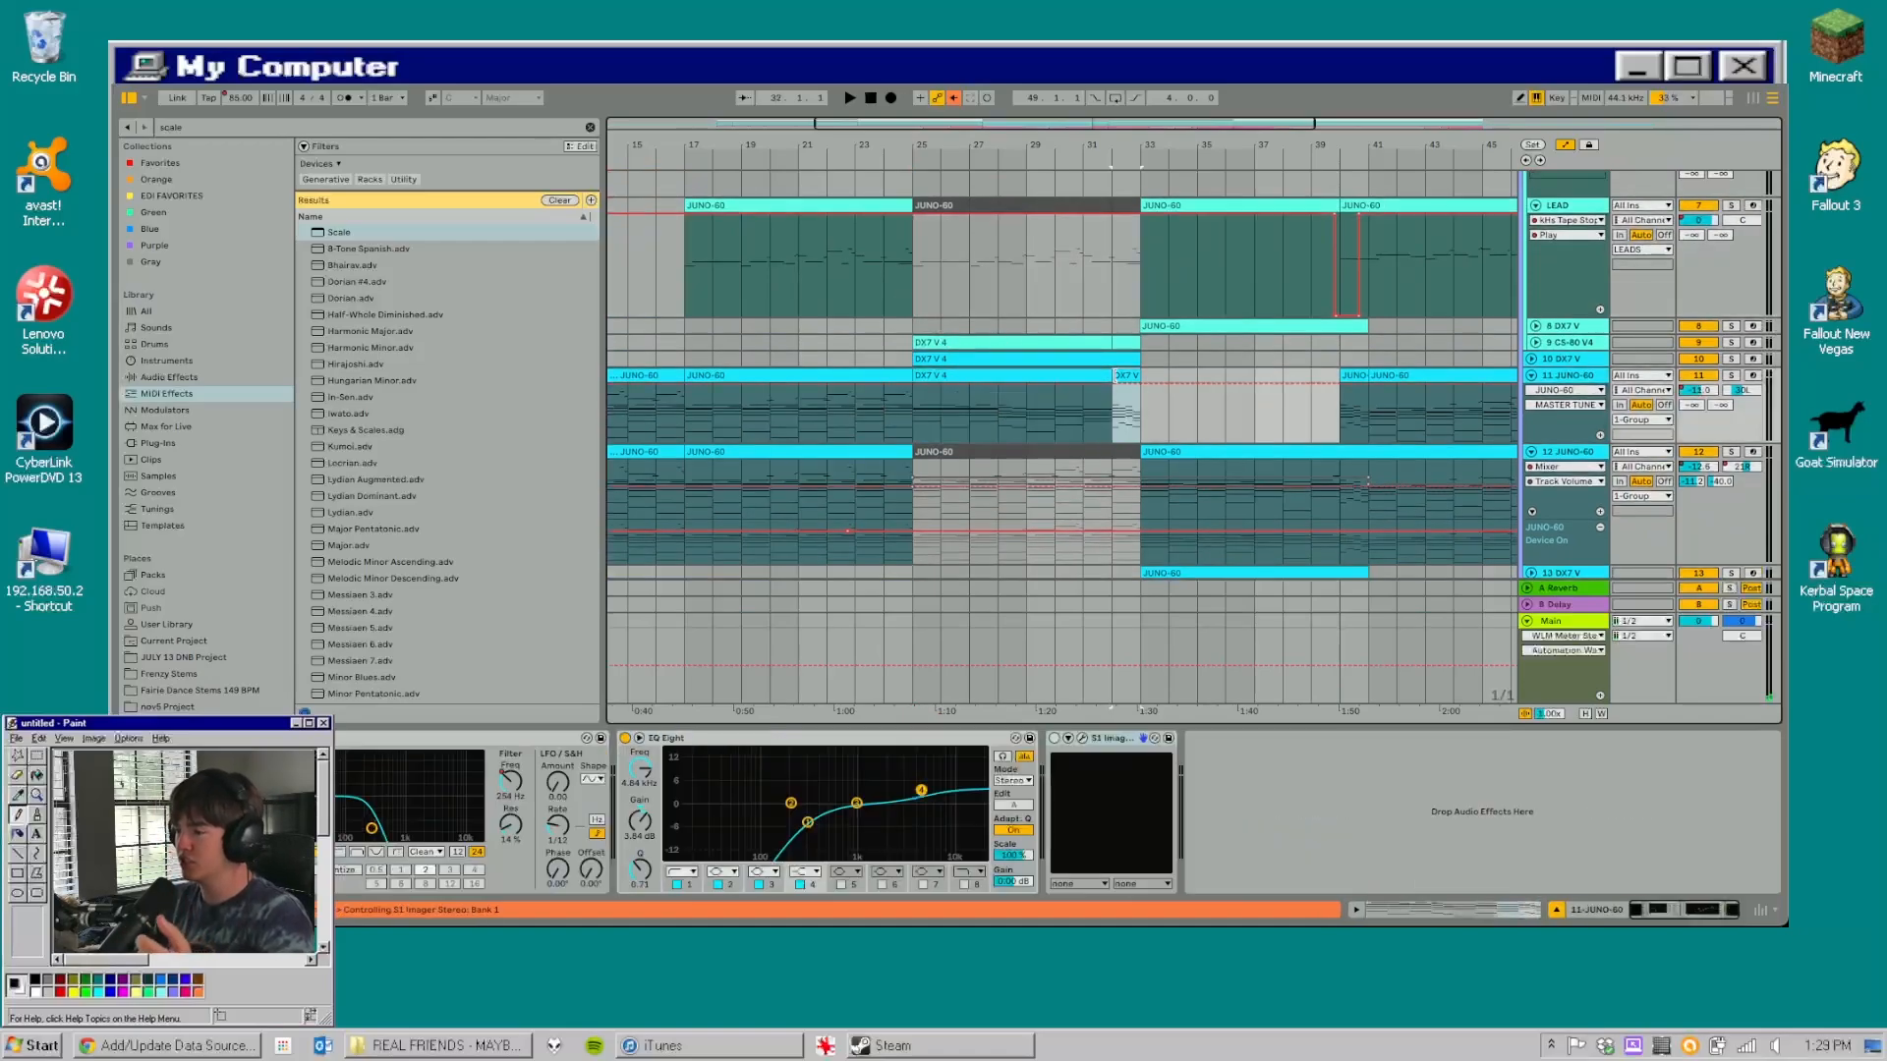
pyautogui.click(1033, 377)
# - Open the 14 DX7 V track's DX7 V 4 clip at bar 25 in the note editor and bring its chords into view
pyautogui.scroll(-2, 1022, 359)
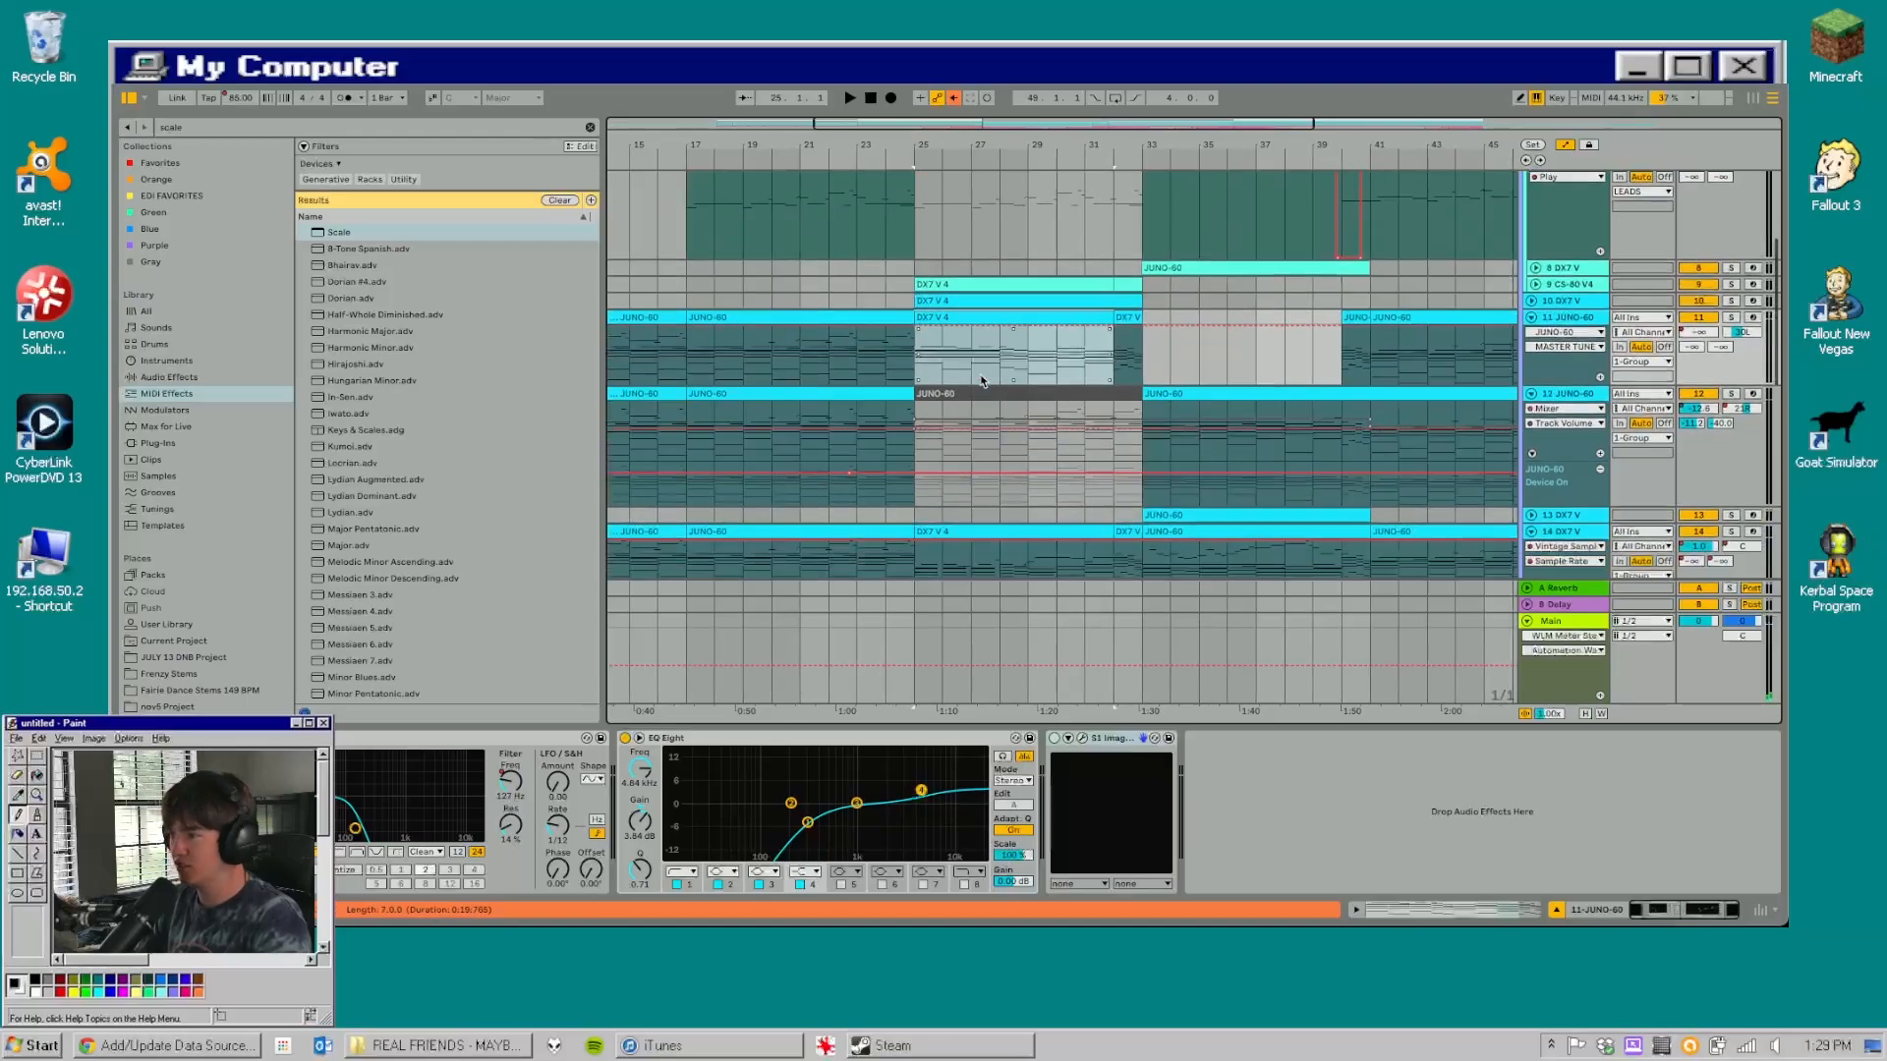
pyautogui.doubleClick(1050, 445)
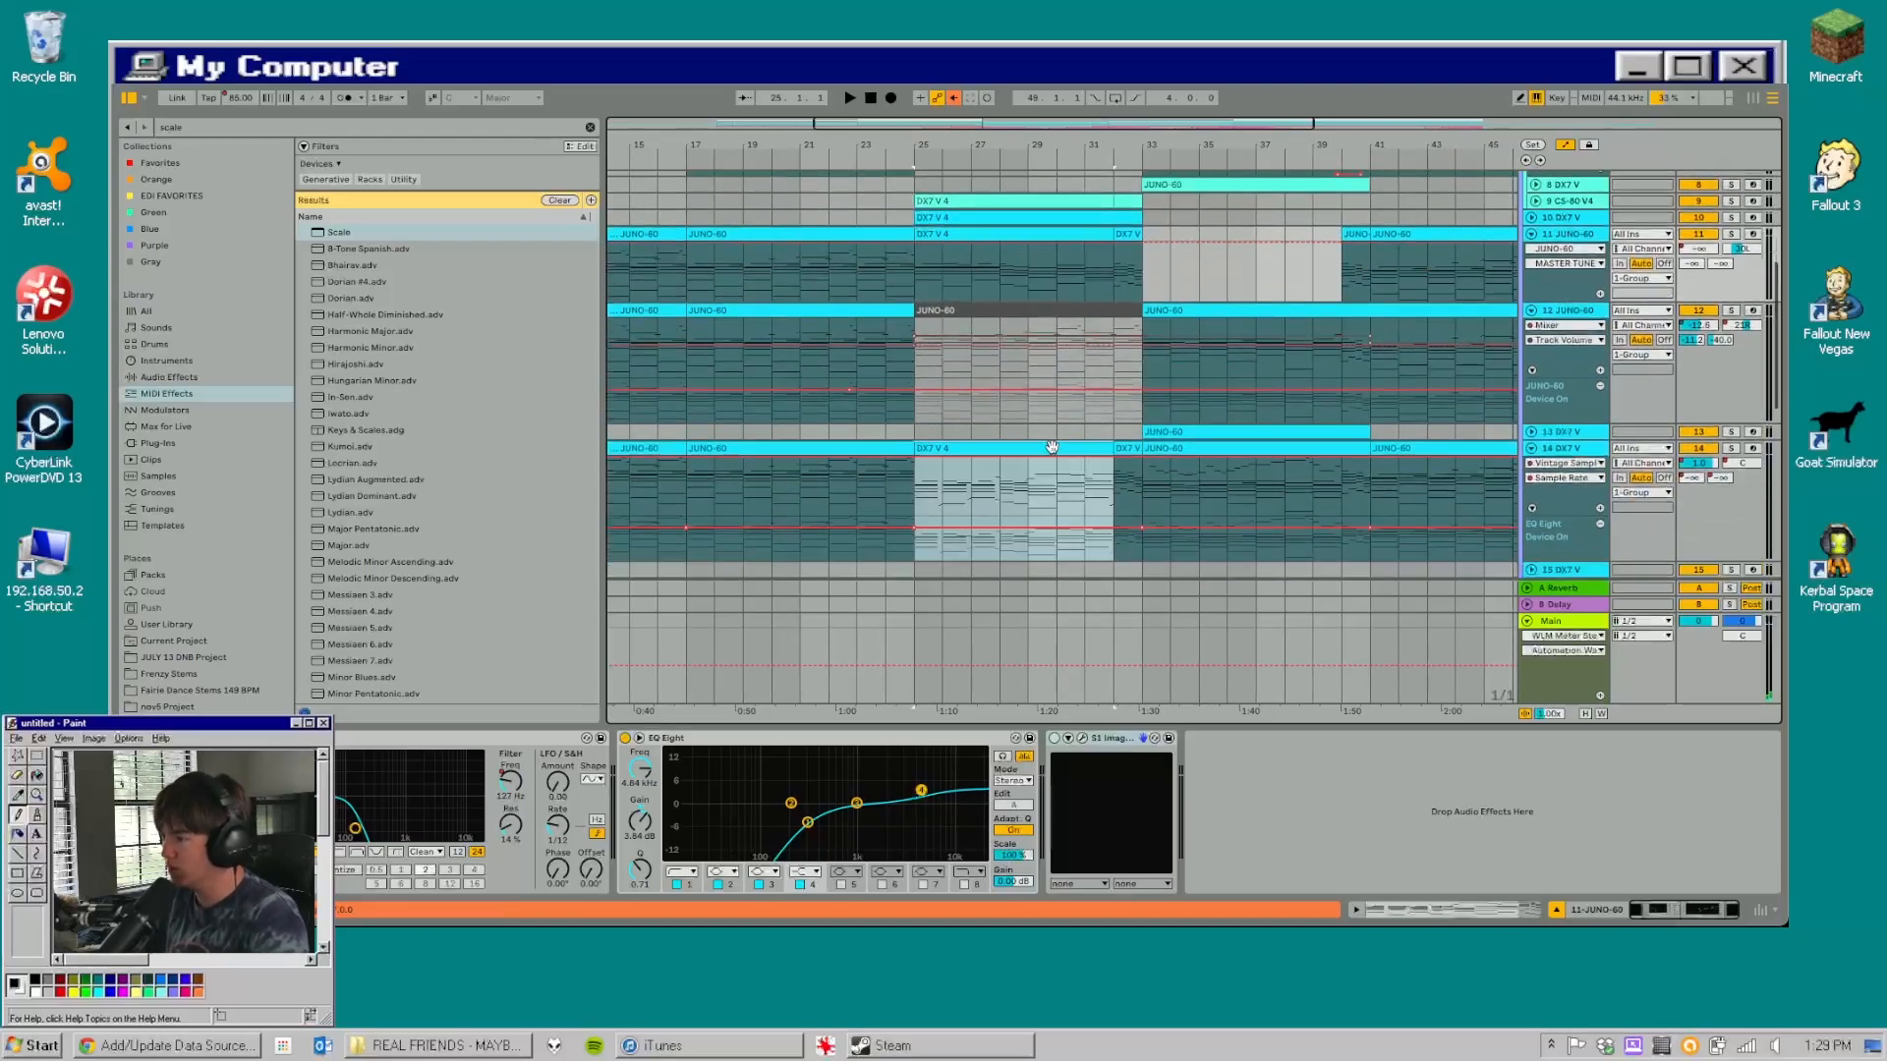
pyautogui.moveTo(276, 411); pyautogui.dragTo(324, 411)
pyautogui.scroll(-2, 361, 303)
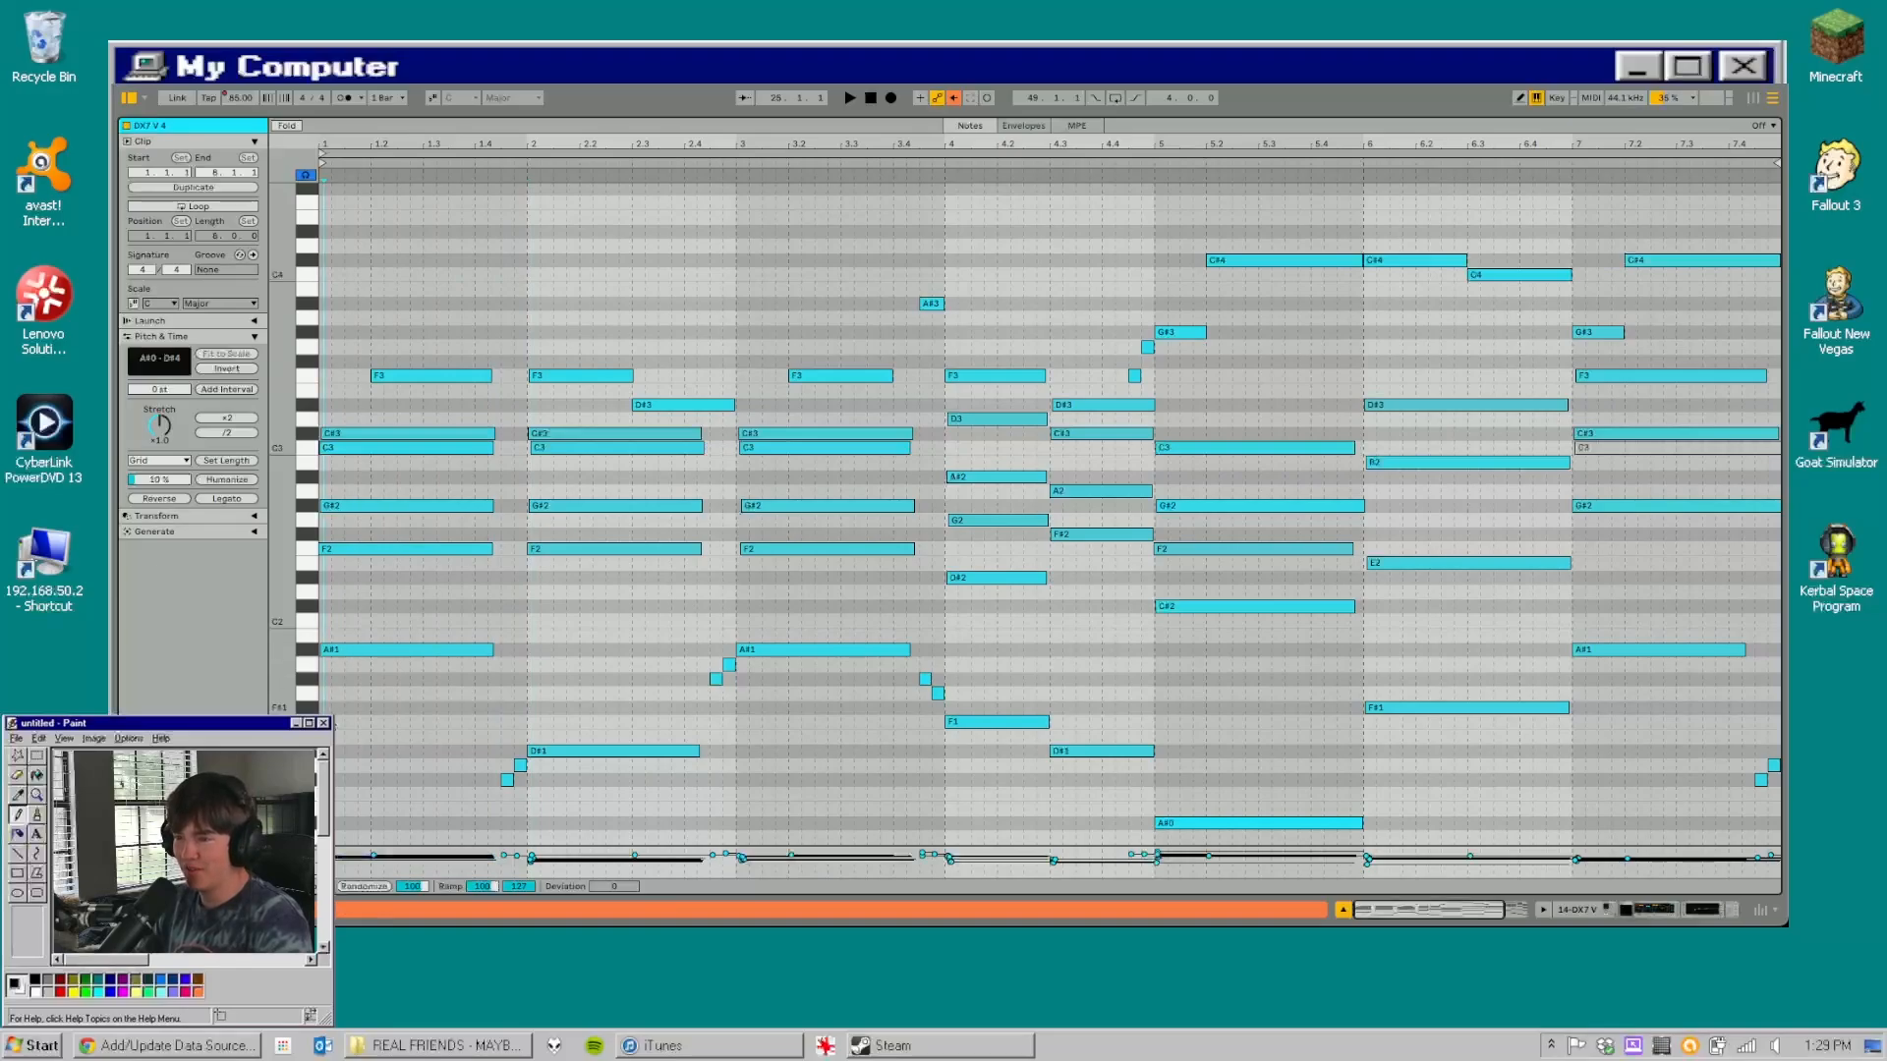
# - Highlight the chord notes in the clip's first bar from A#1 up to C#3, and the second bar's chord over D#1
pyautogui.click(334, 668)
pyautogui.moveTo(336, 669); pyautogui.dragTo(363, 537)
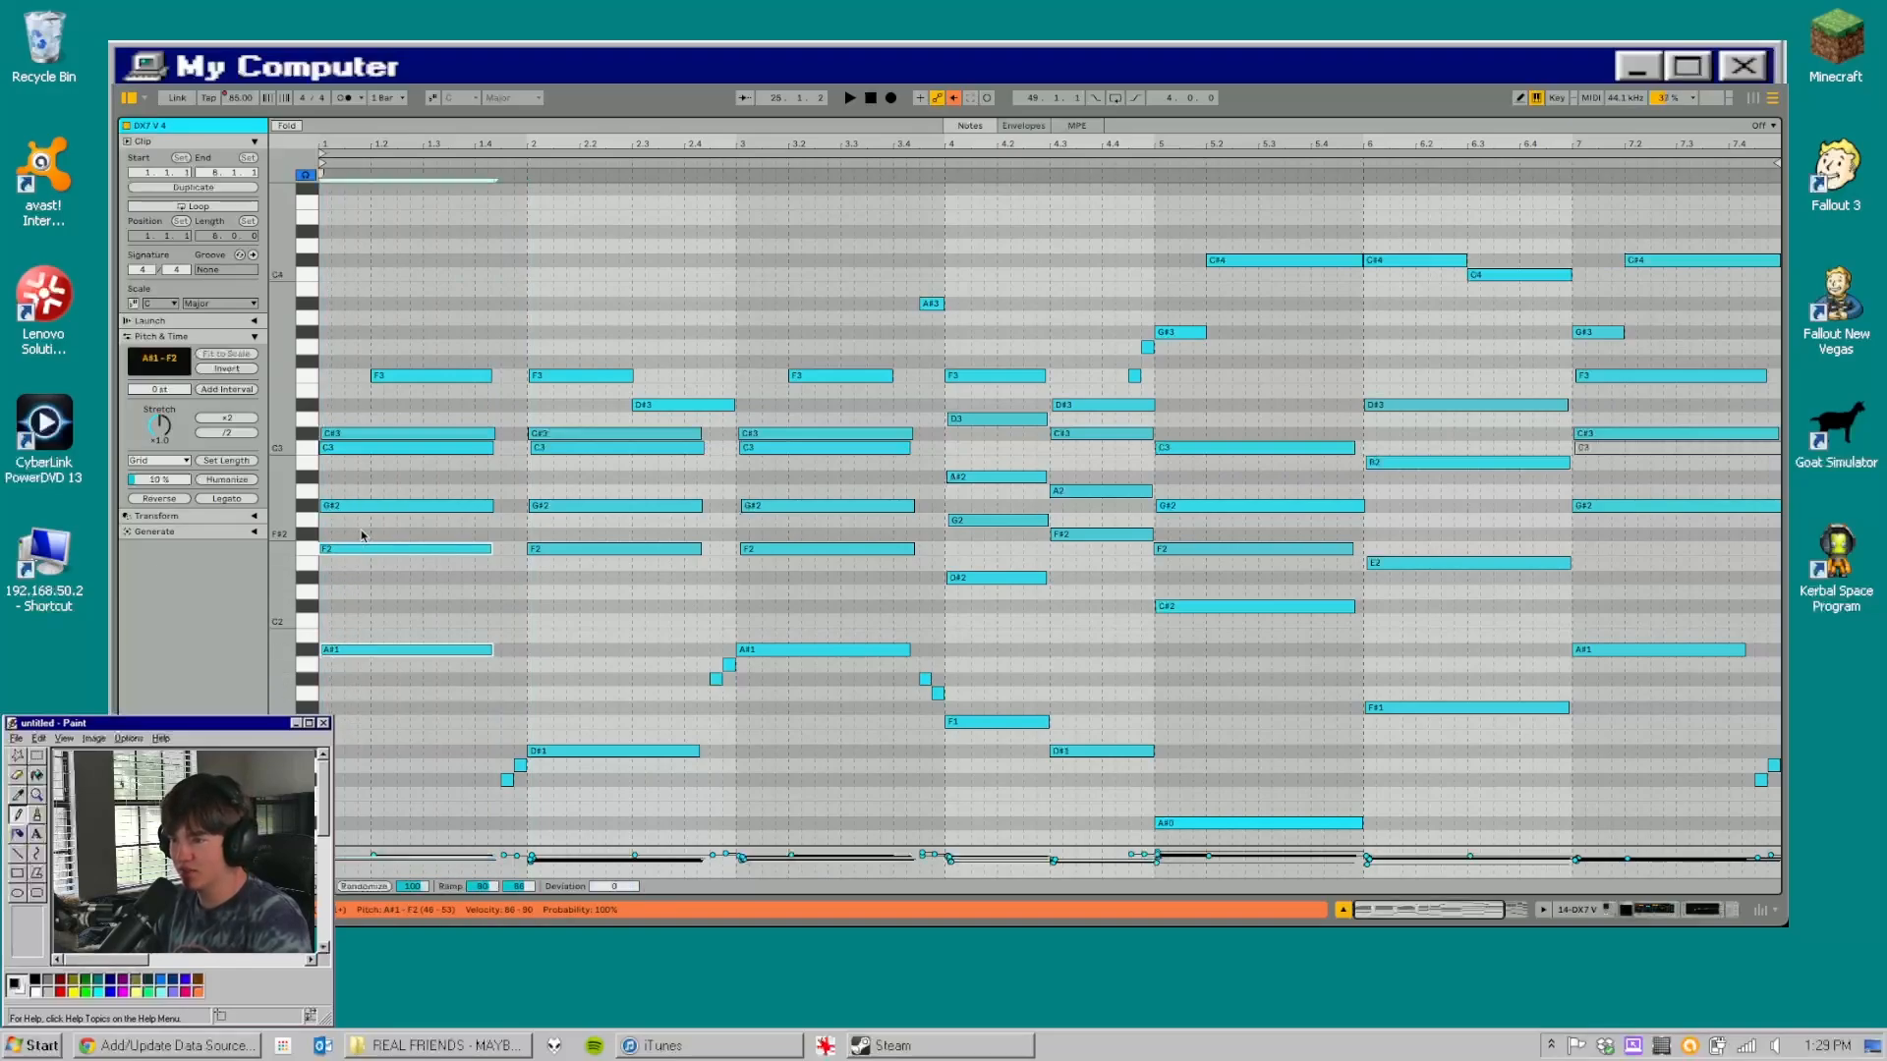
pyautogui.moveTo(367, 719); pyautogui.dragTo(374, 643)
pyautogui.moveTo(368, 770); pyautogui.dragTo(383, 410)
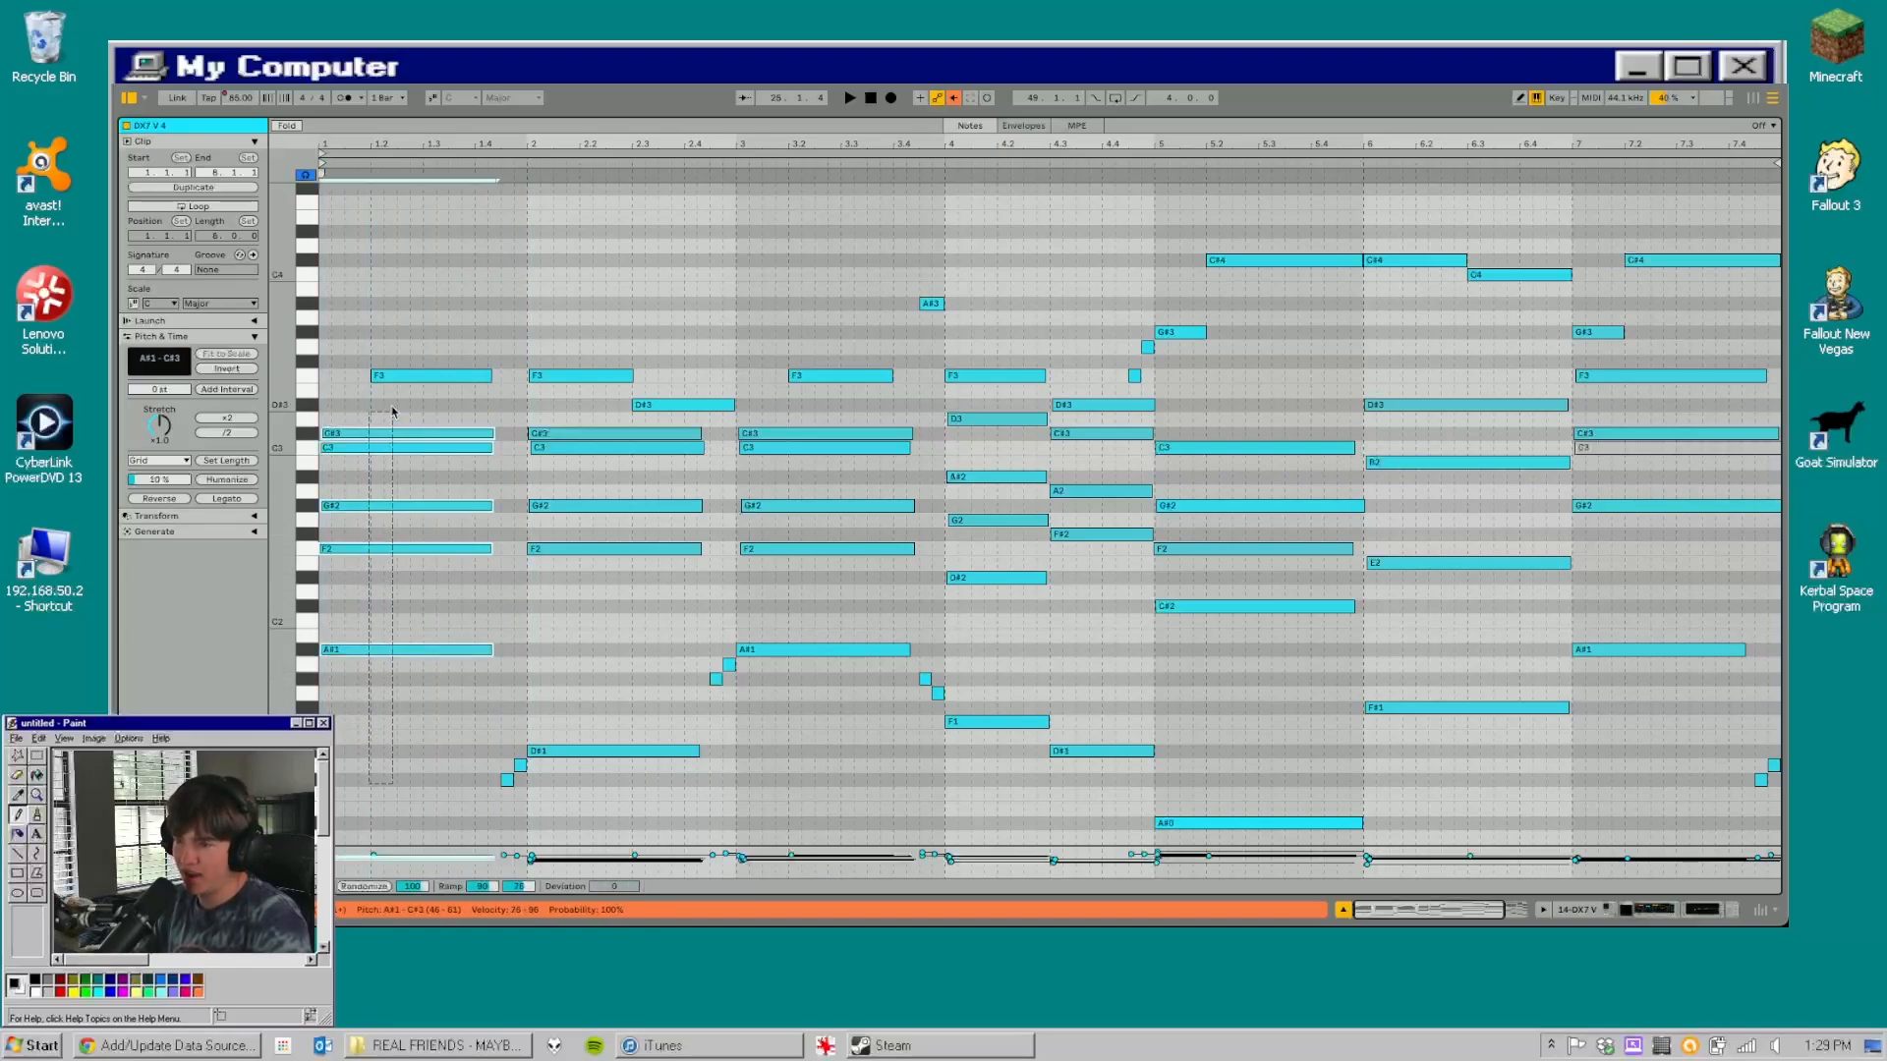
pyautogui.moveTo(580, 800); pyautogui.dragTo(543, 432)
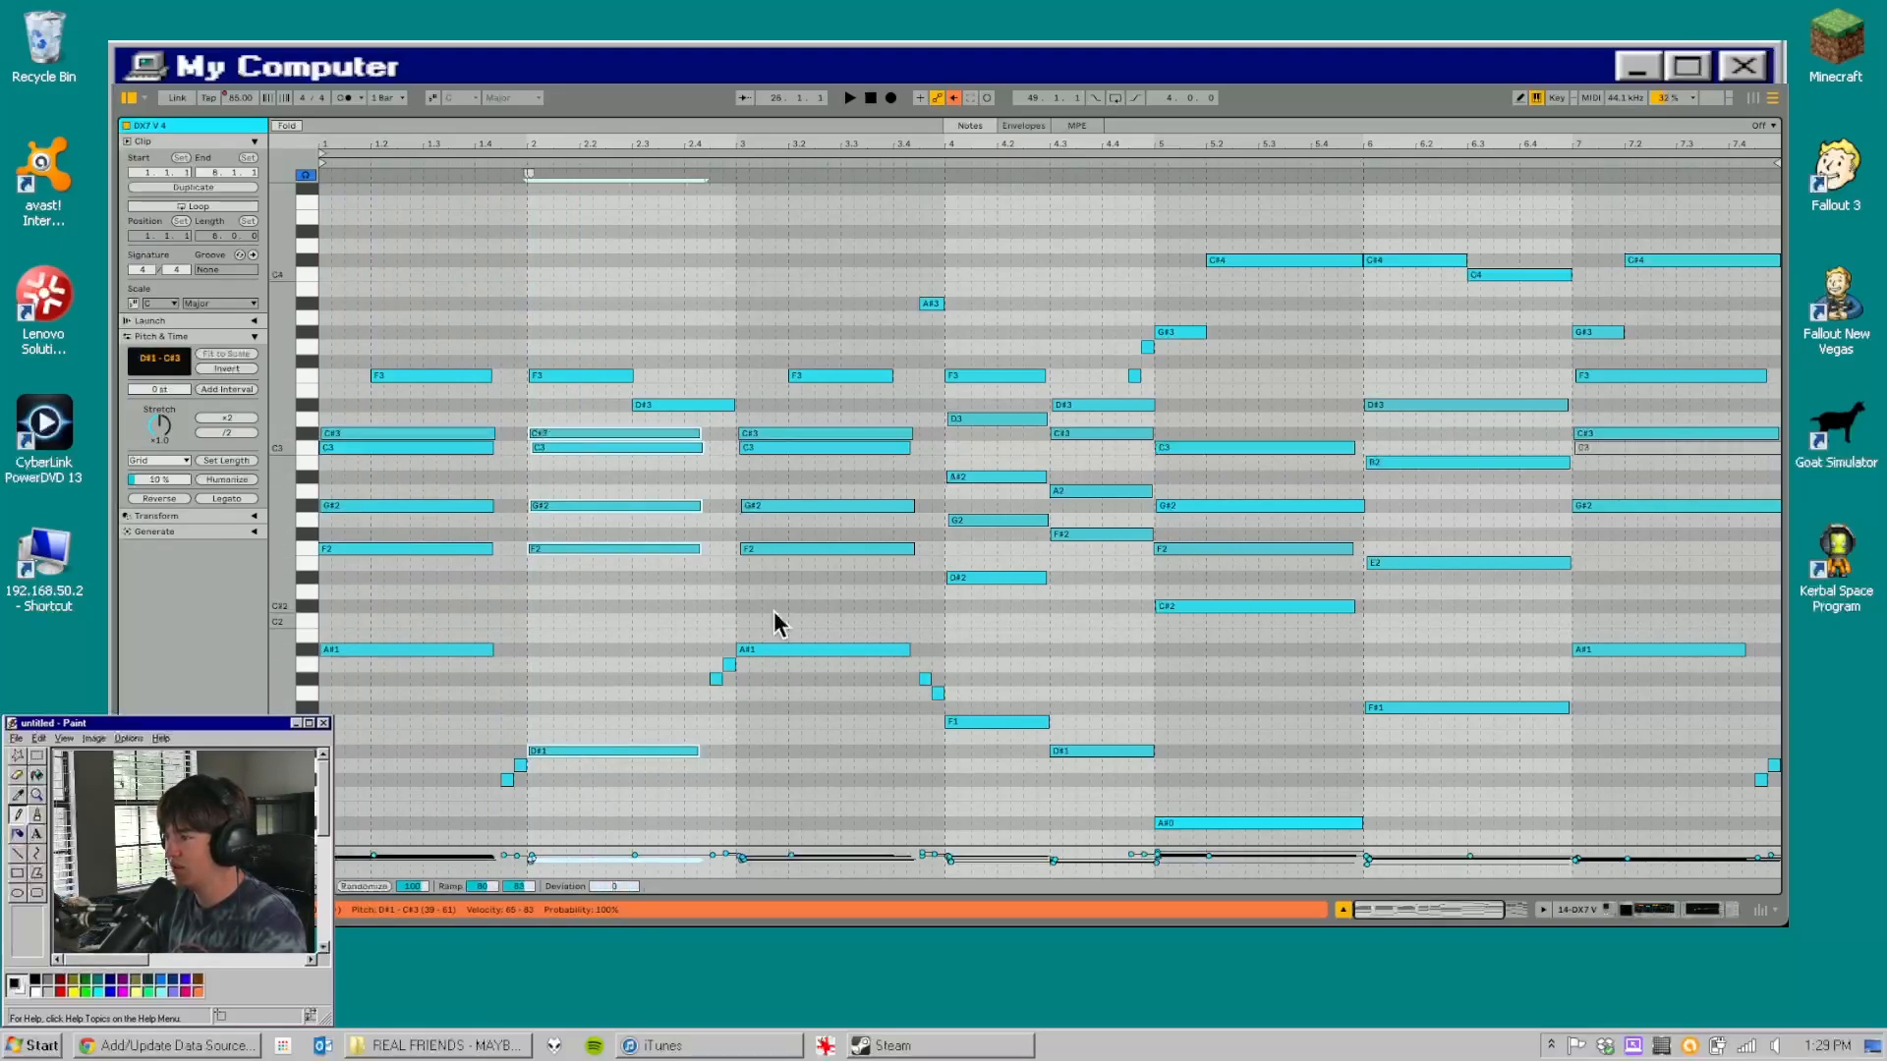
# - Pick out the first chord of the clip's fourth bar, from its F1 bass note upward
pyautogui.click(970, 637)
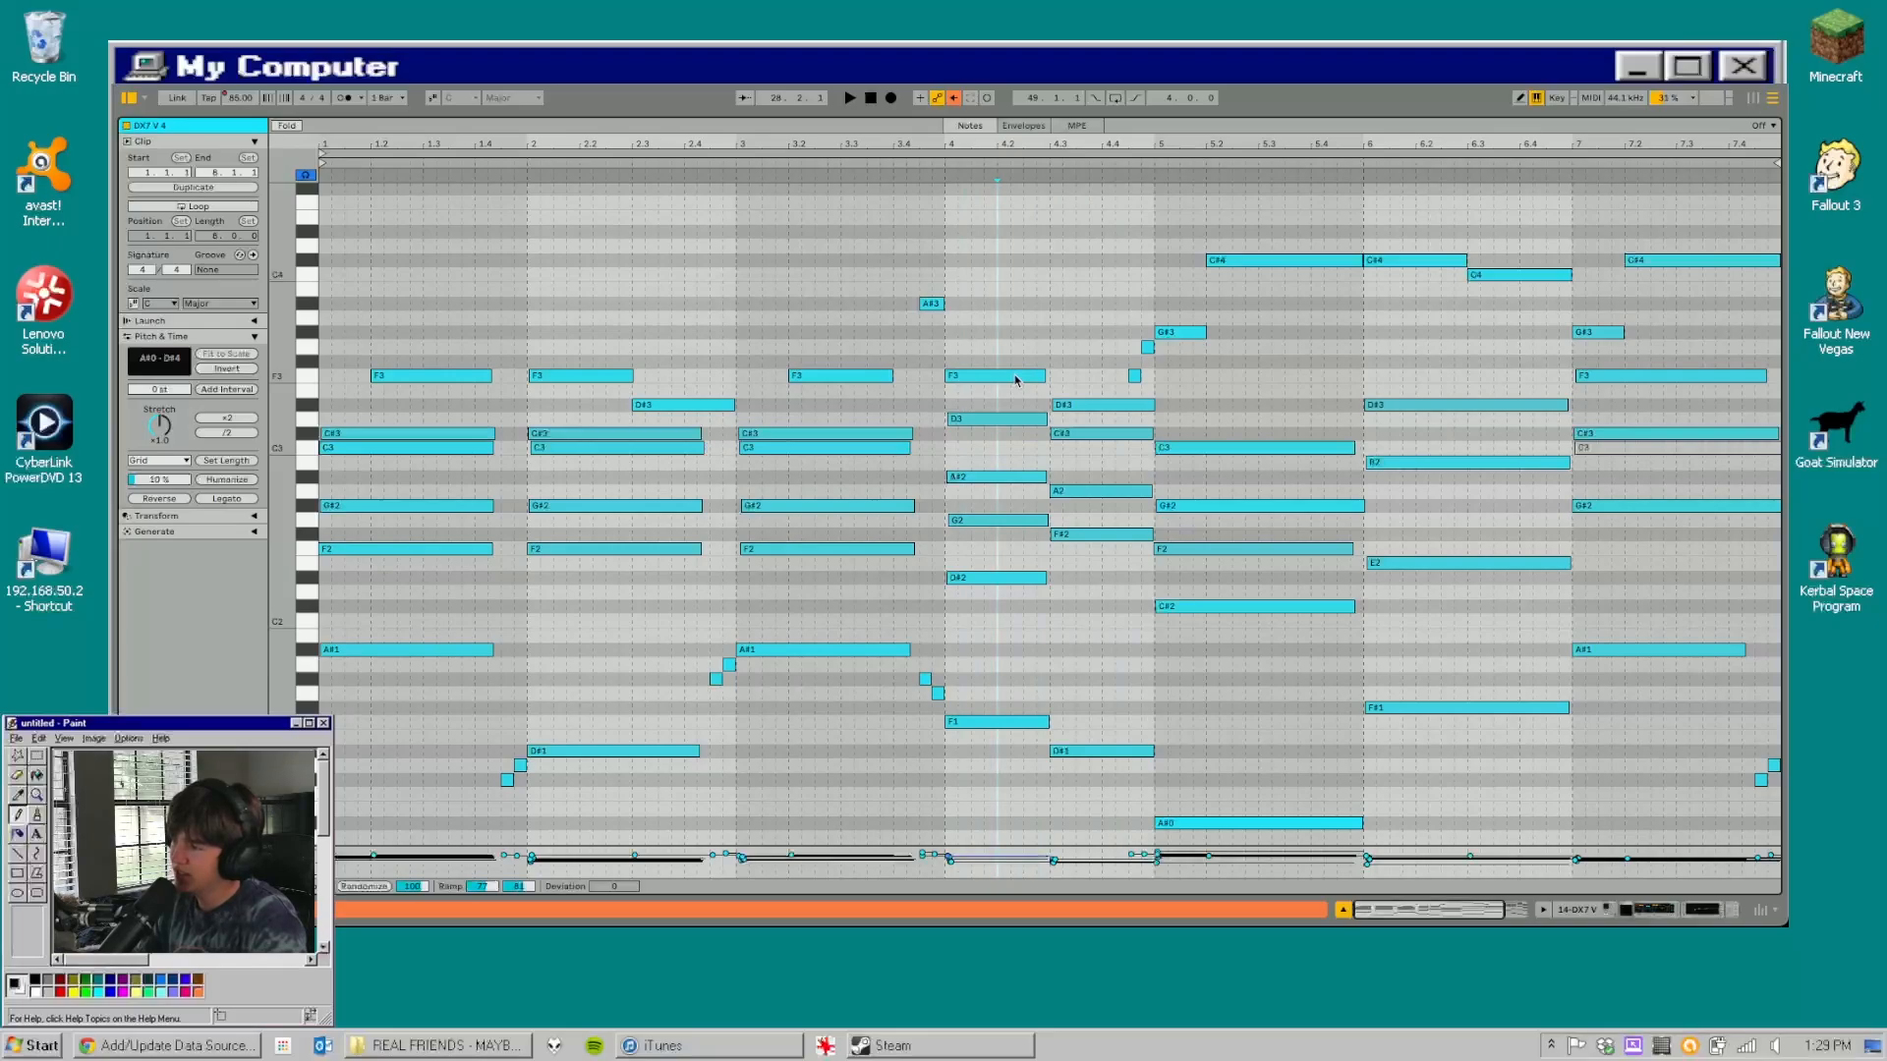
pyautogui.click(992, 724)
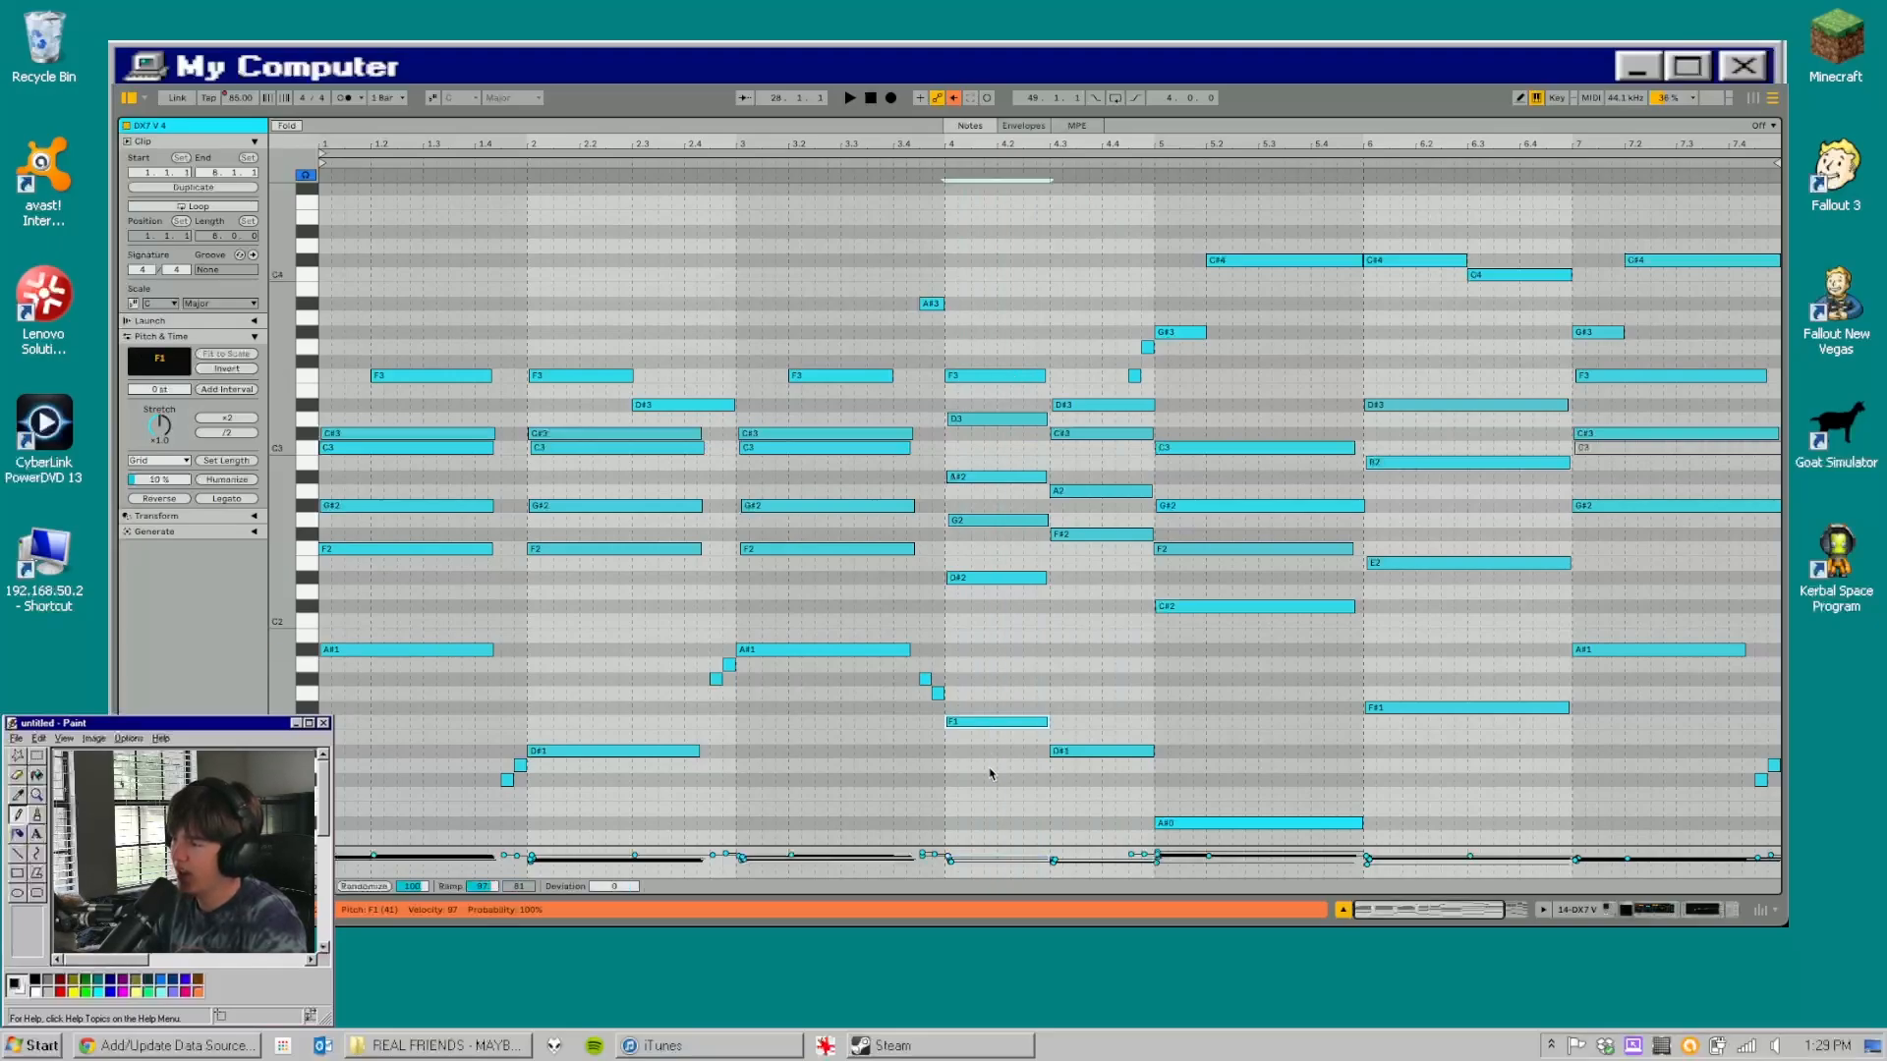
pyautogui.moveTo(990, 771); pyautogui.dragTo(1001, 193)
# - Set the note editor's grid to 1/1
pyautogui.click(947, 357)
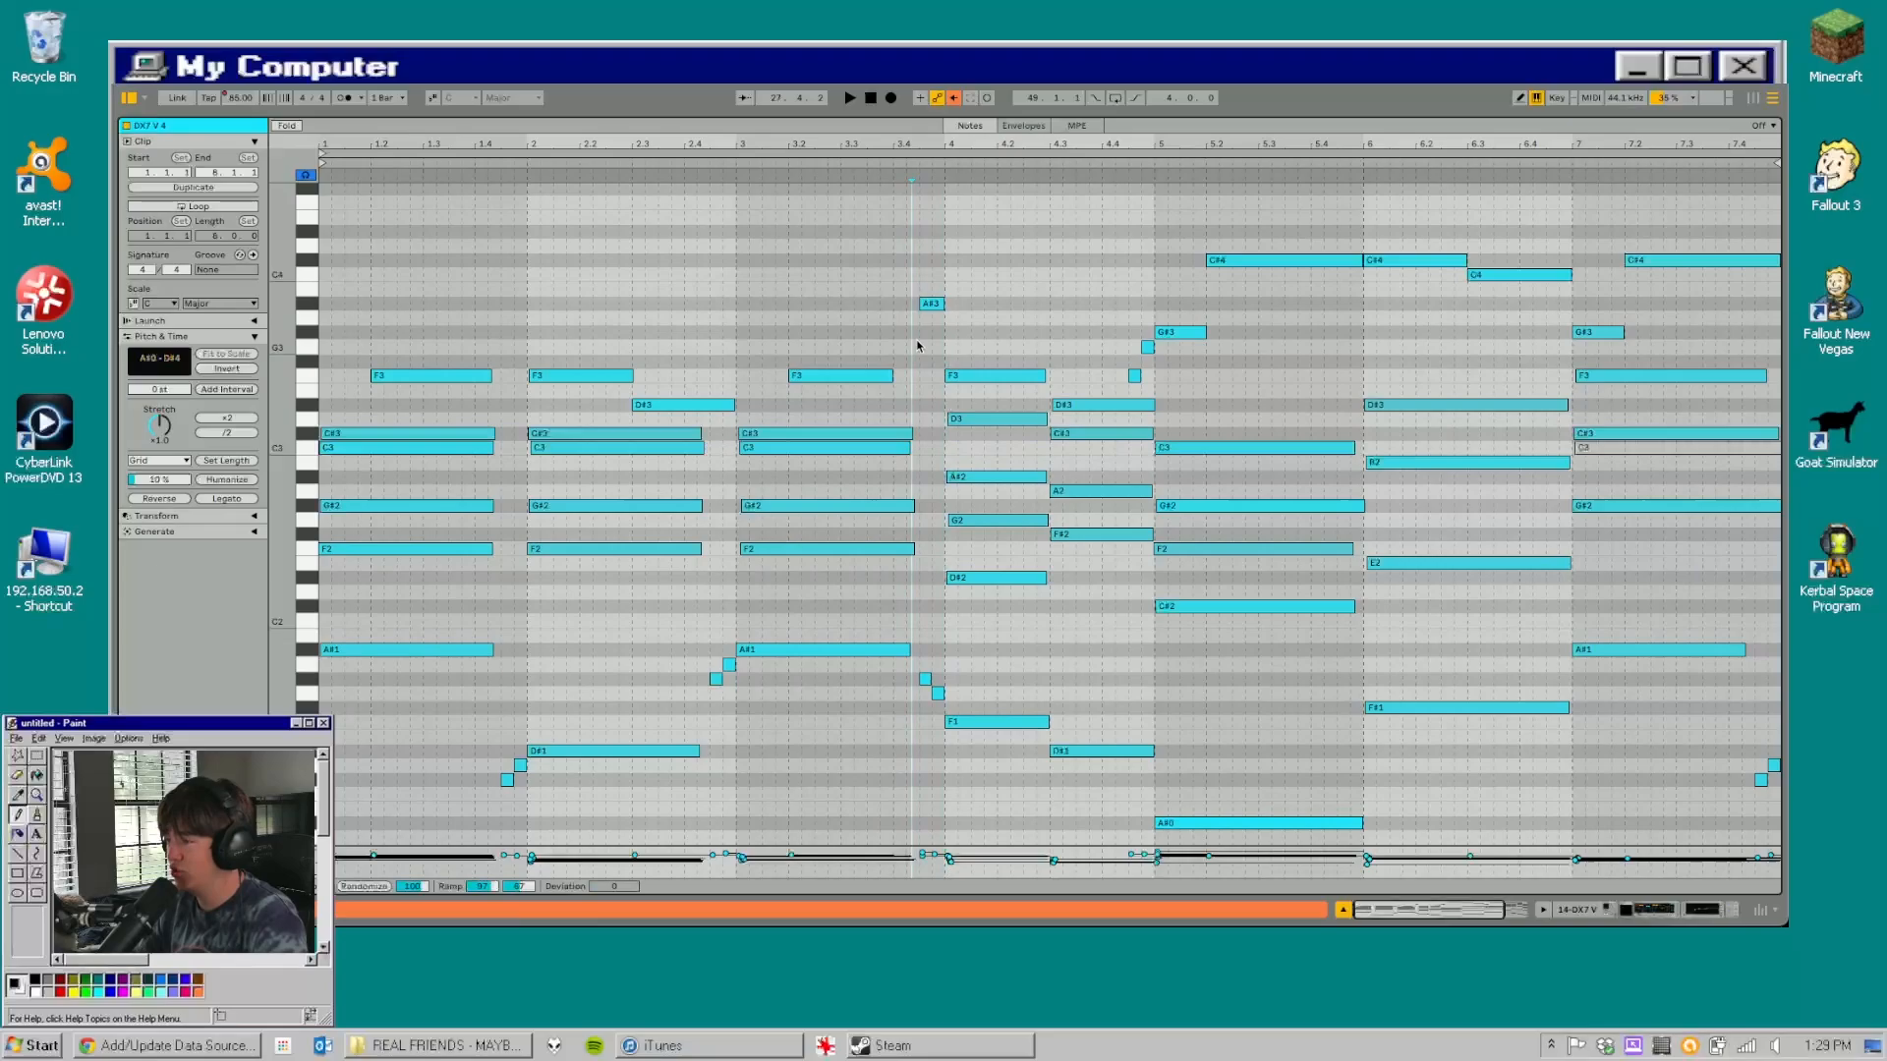
pyautogui.rightClick(966, 324)
pyautogui.click(1140, 690)
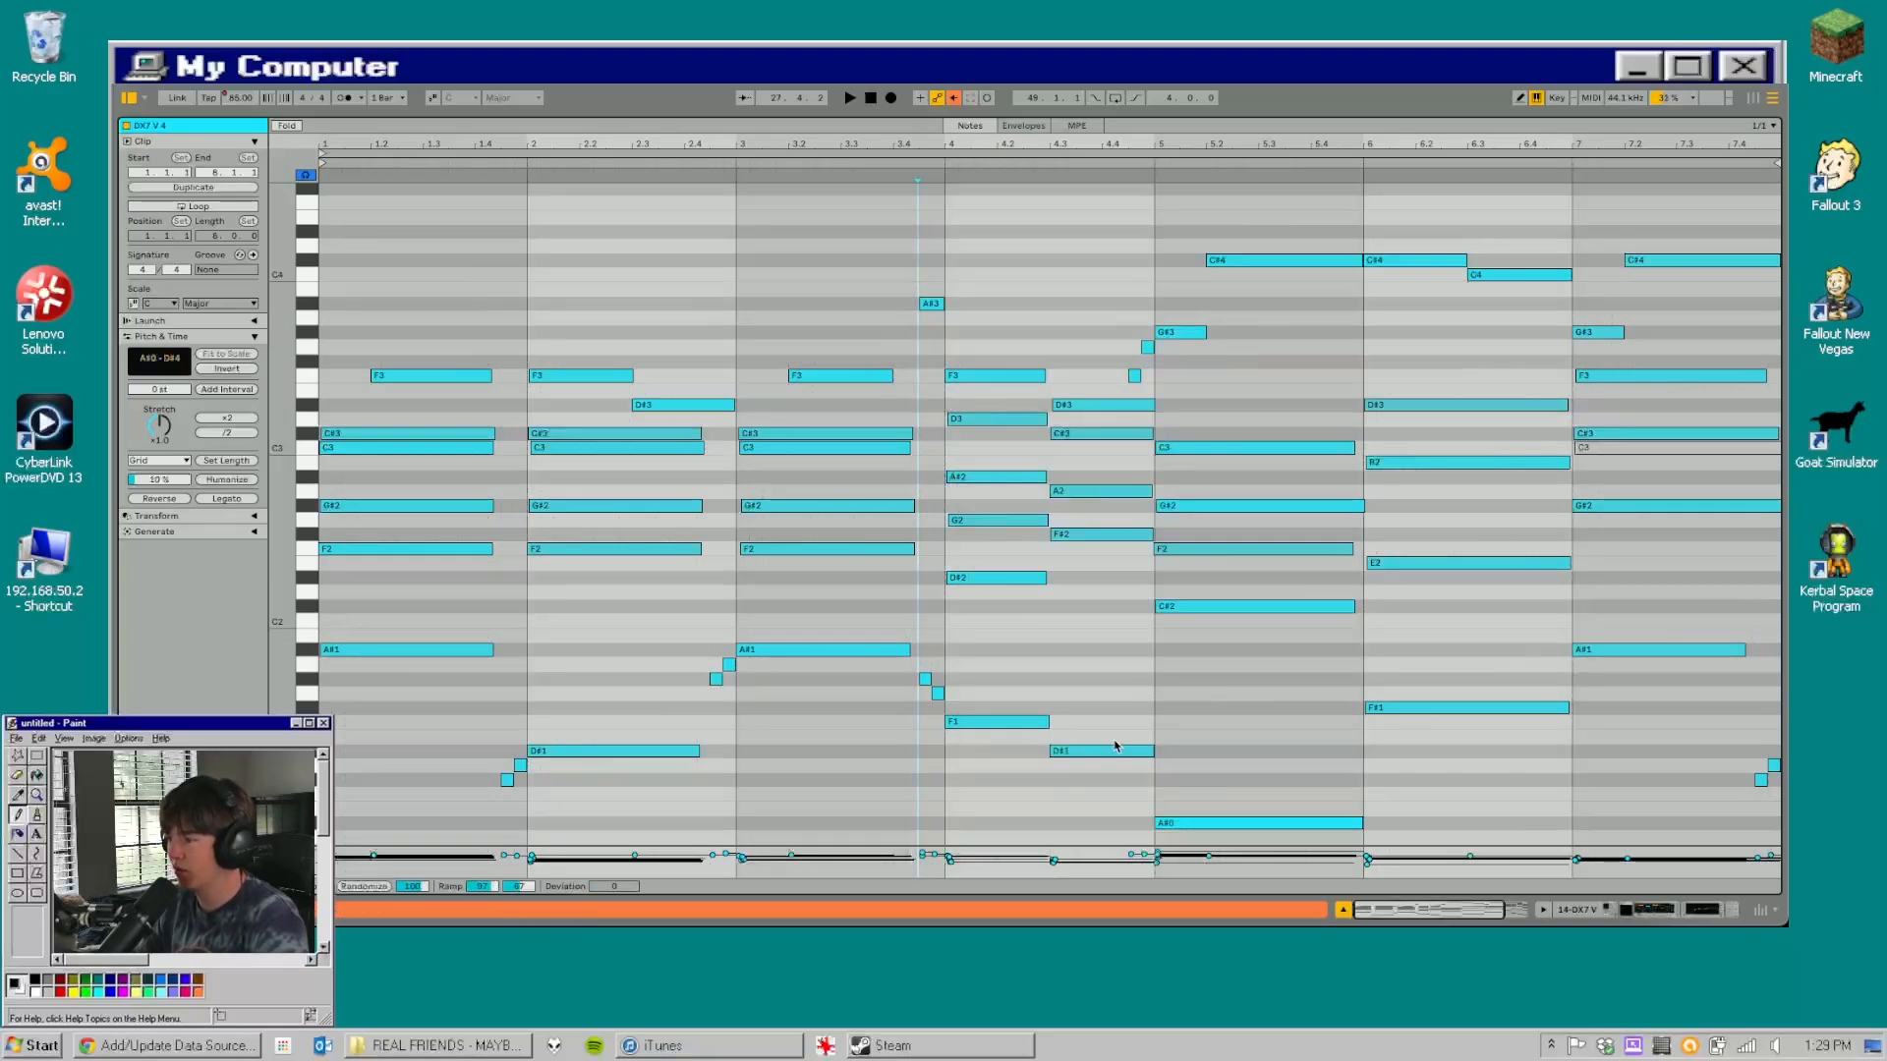
# - Pick out the second chord of the clip's fourth bar, including its D#3 top note and D#1 bass note
pyautogui.click(1076, 651)
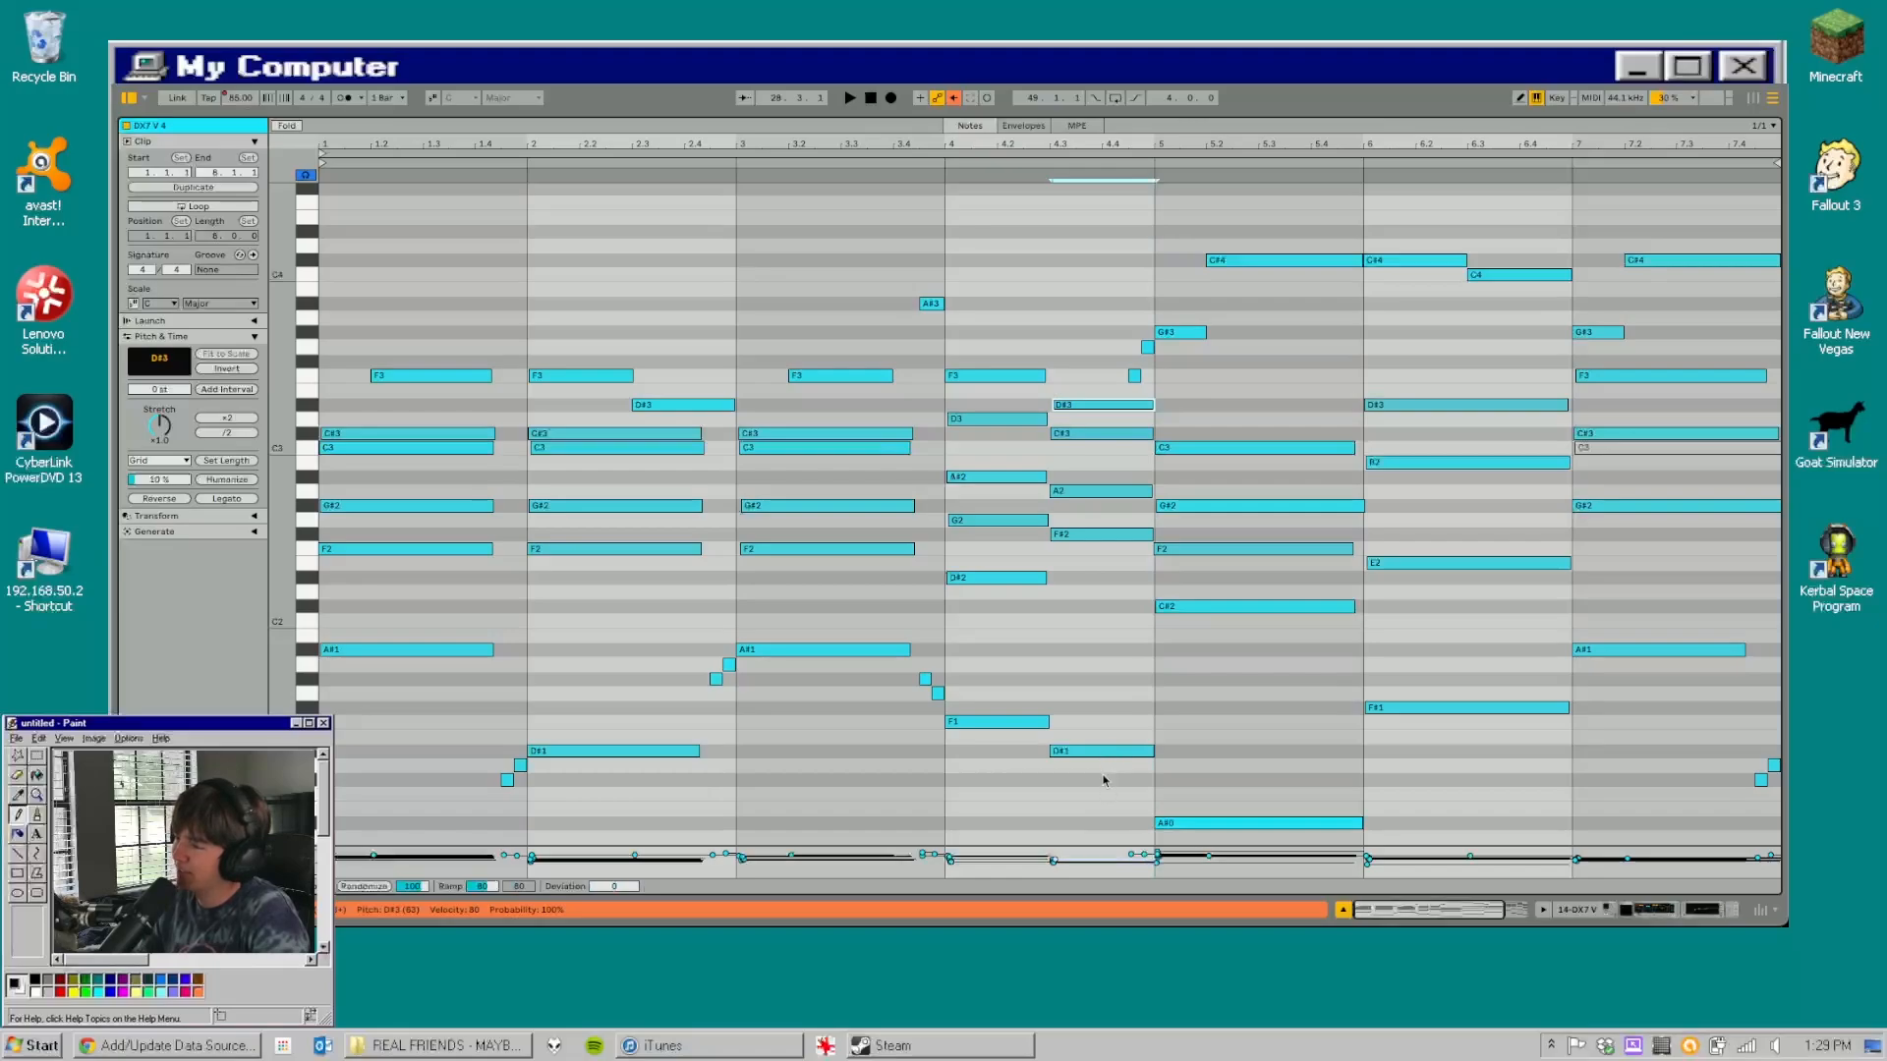
pyautogui.moveTo(1085, 591); pyautogui.dragTo(1111, 429)
pyautogui.click(1095, 396)
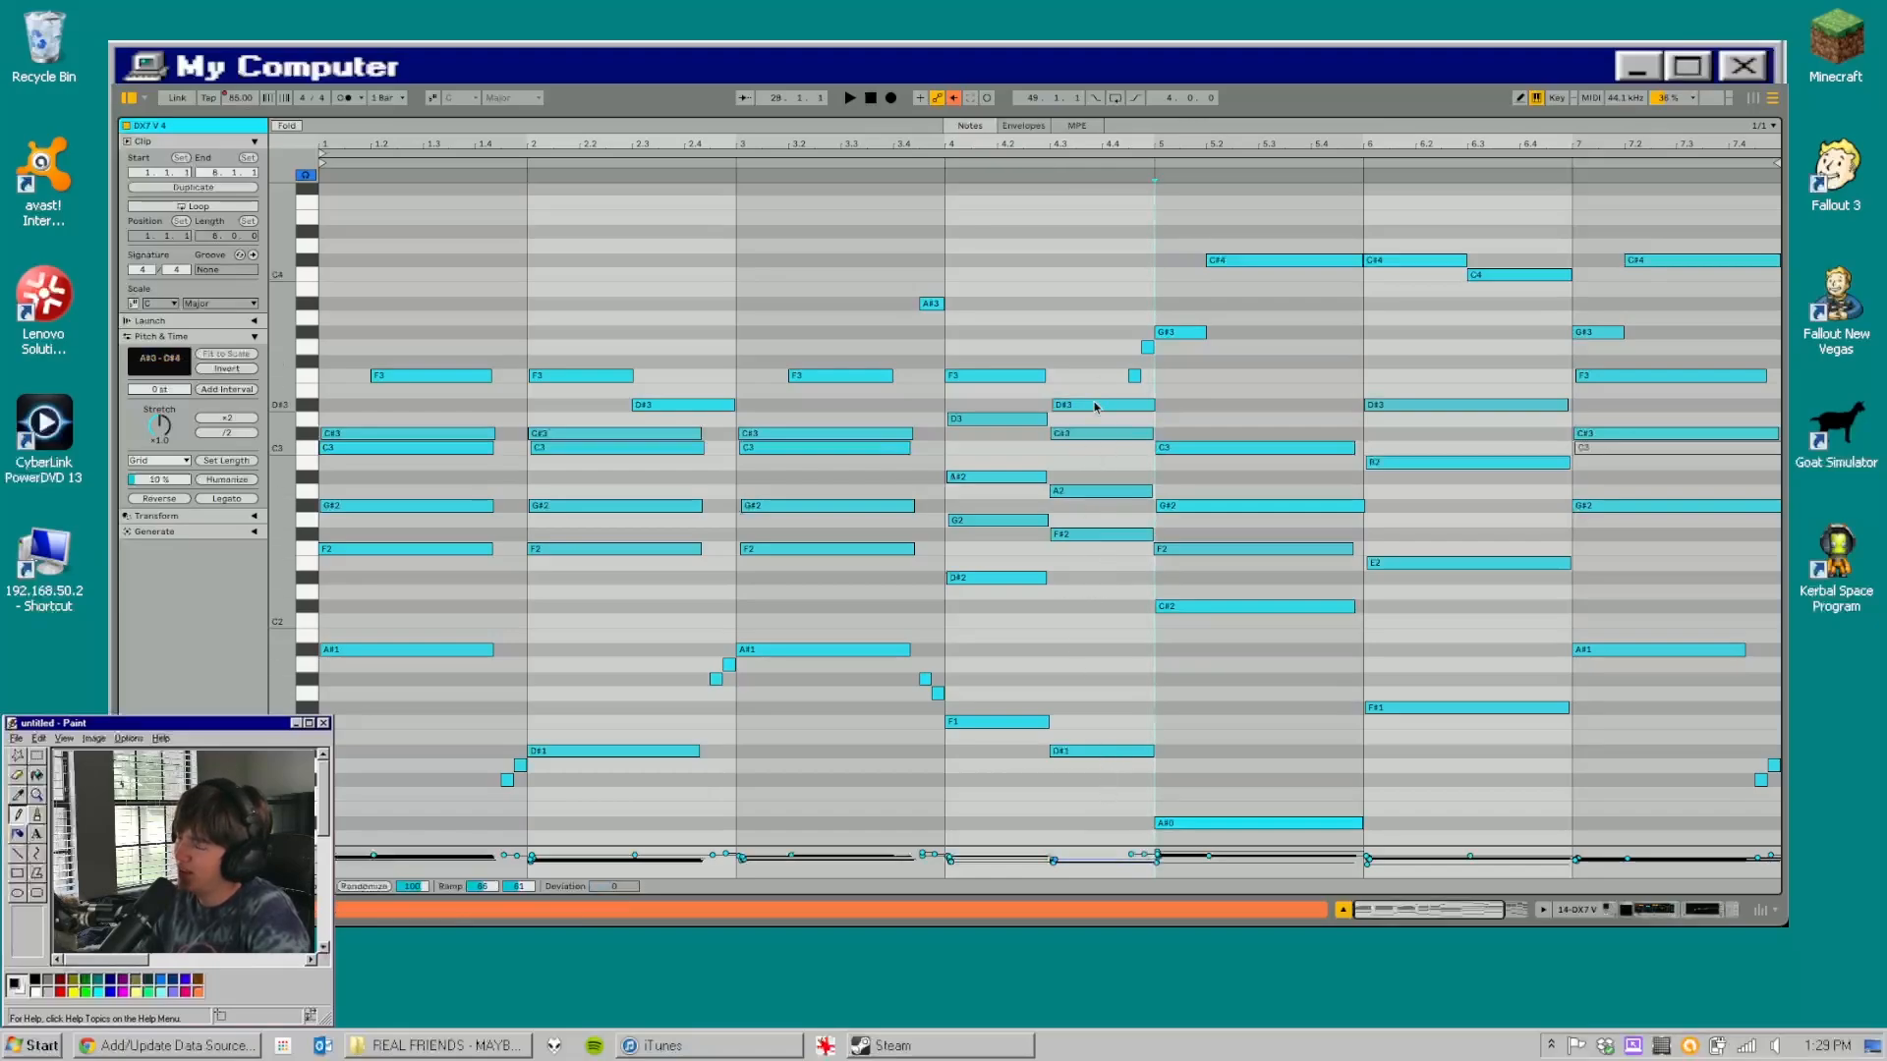
pyautogui.click(1096, 406)
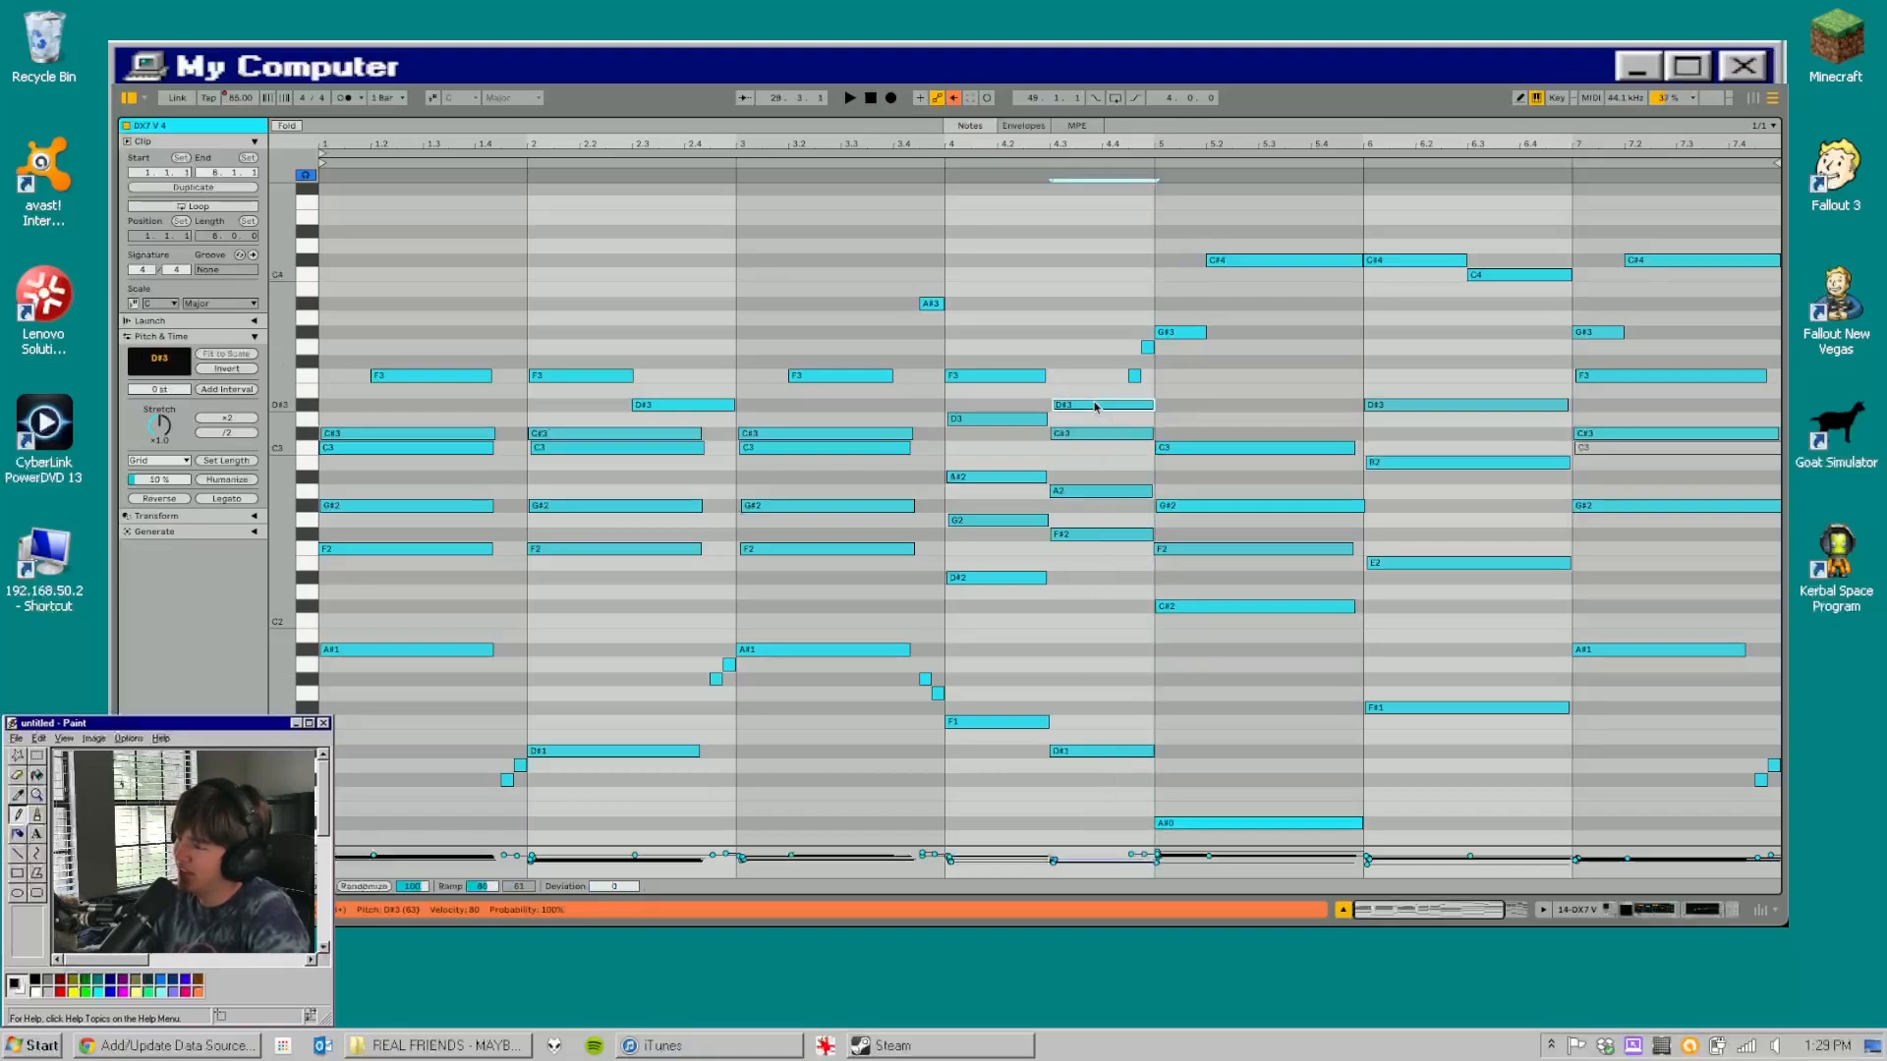
pyautogui.click(1098, 754)
# - Highlight the fifth bar's chord notes from C#2 to C3, and check the low A#0 bass note beneath them
pyautogui.scroll(-3, 1105, 767)
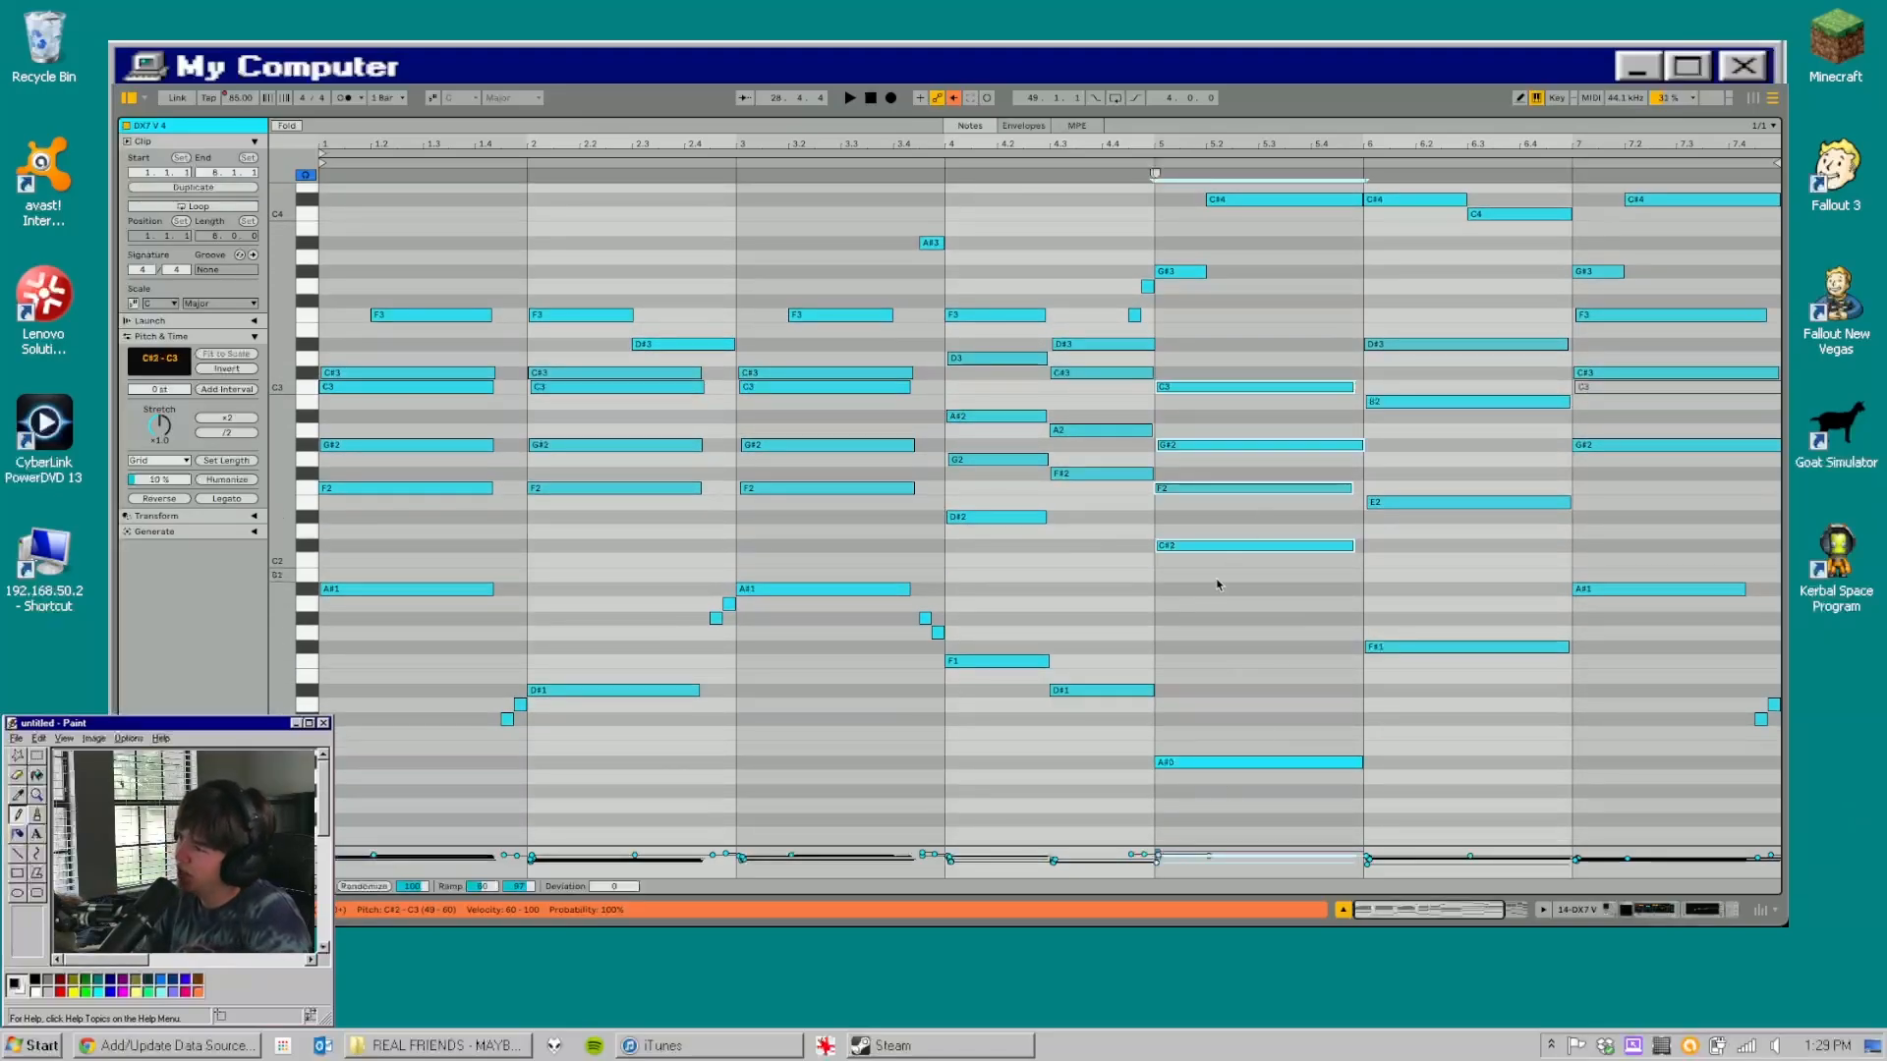
pyautogui.click(1235, 642)
pyautogui.moveTo(1259, 661); pyautogui.dragTo(1300, 251)
pyautogui.moveTo(1206, 802); pyautogui.dragTo(1248, 676)
pyautogui.click(1177, 676)
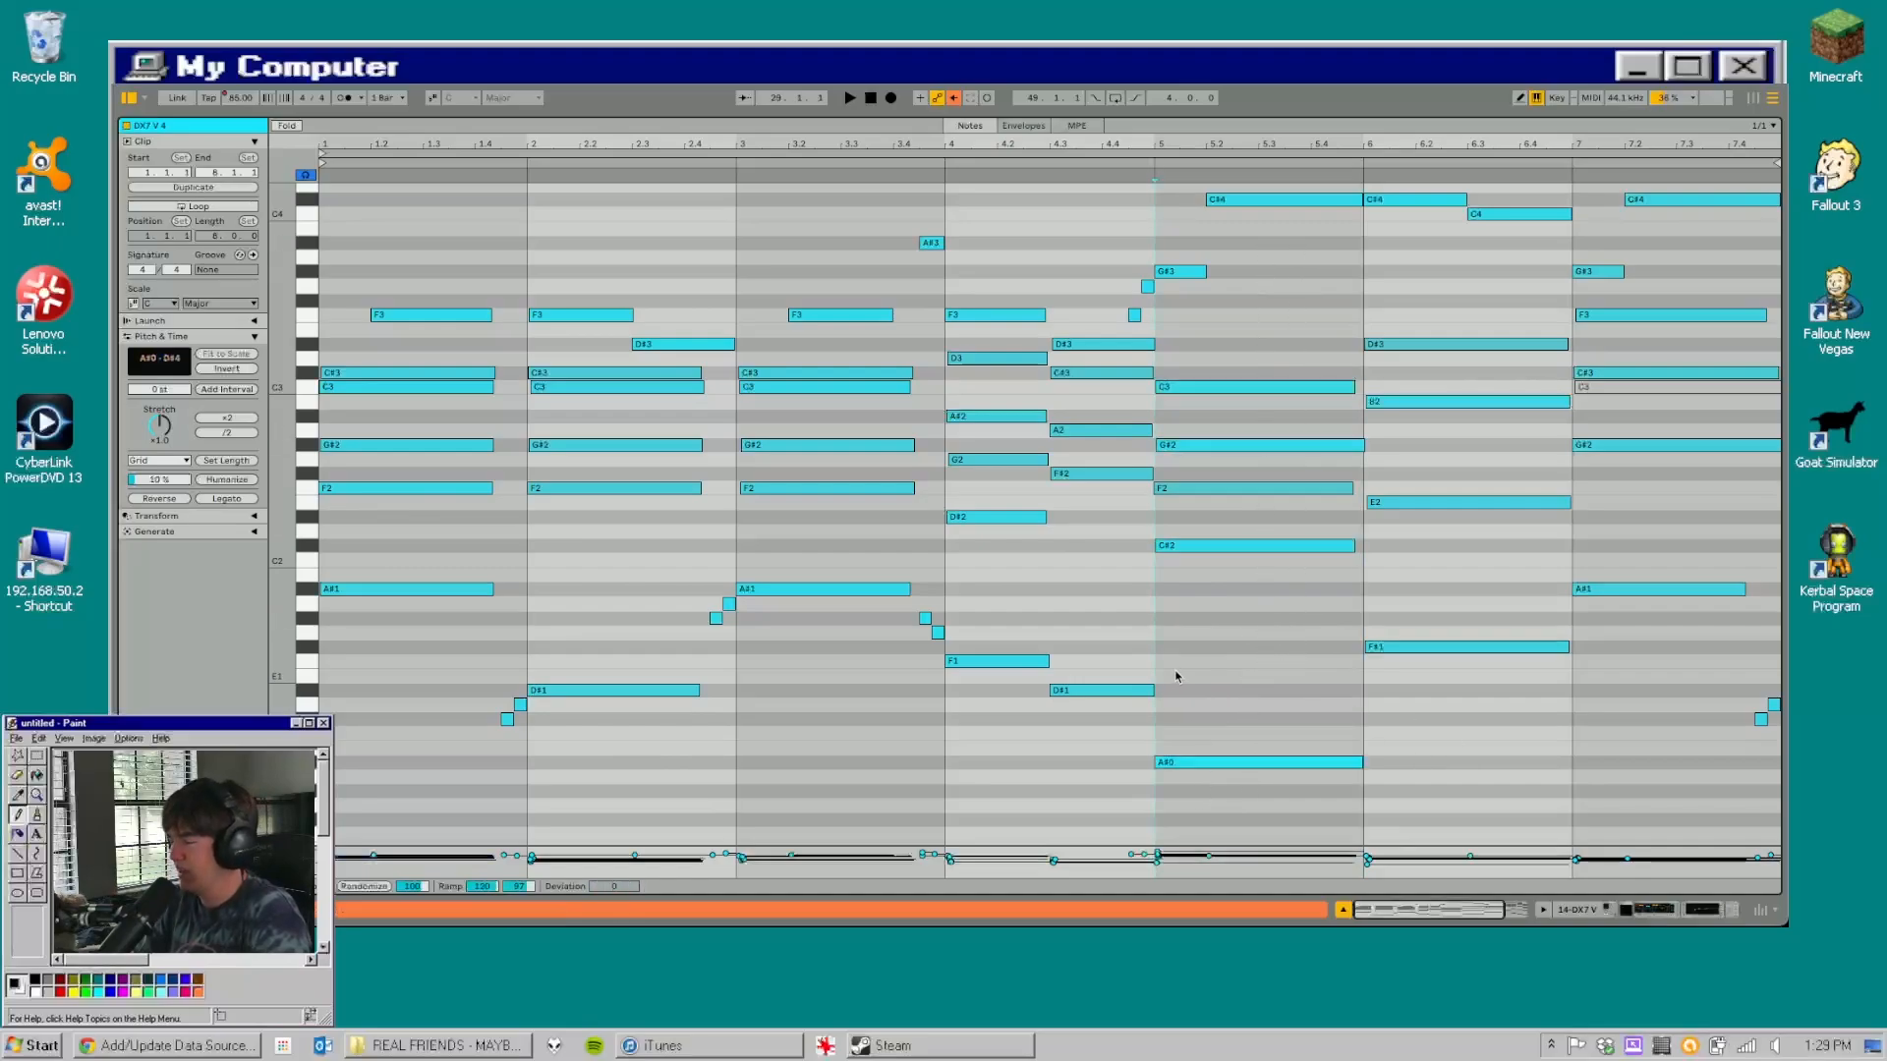
# - Highlight the complete sixth-bar chord above its F#1 bass note and clear the selection
pyautogui.click(1430, 740)
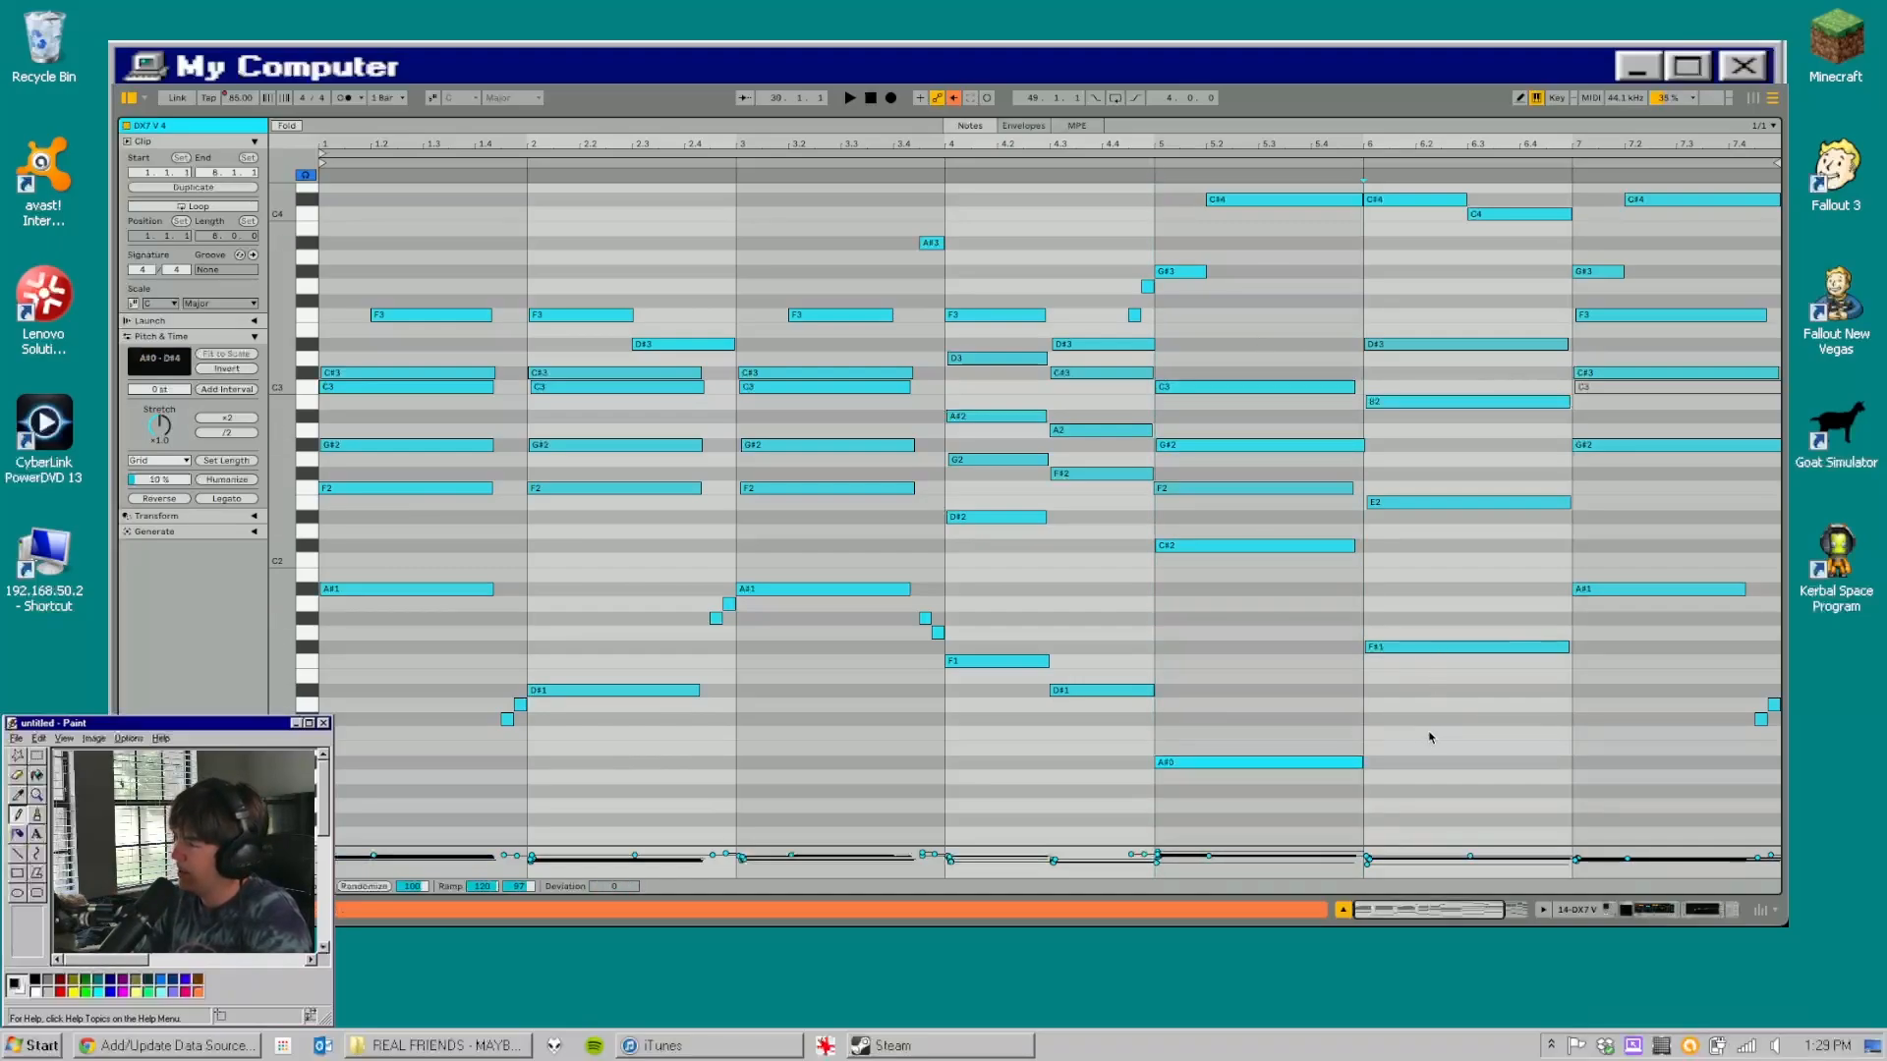
pyautogui.moveTo(1438, 695); pyautogui.dragTo(1396, 266)
pyautogui.click(1445, 290)
pyautogui.scroll(3, 1415, 324)
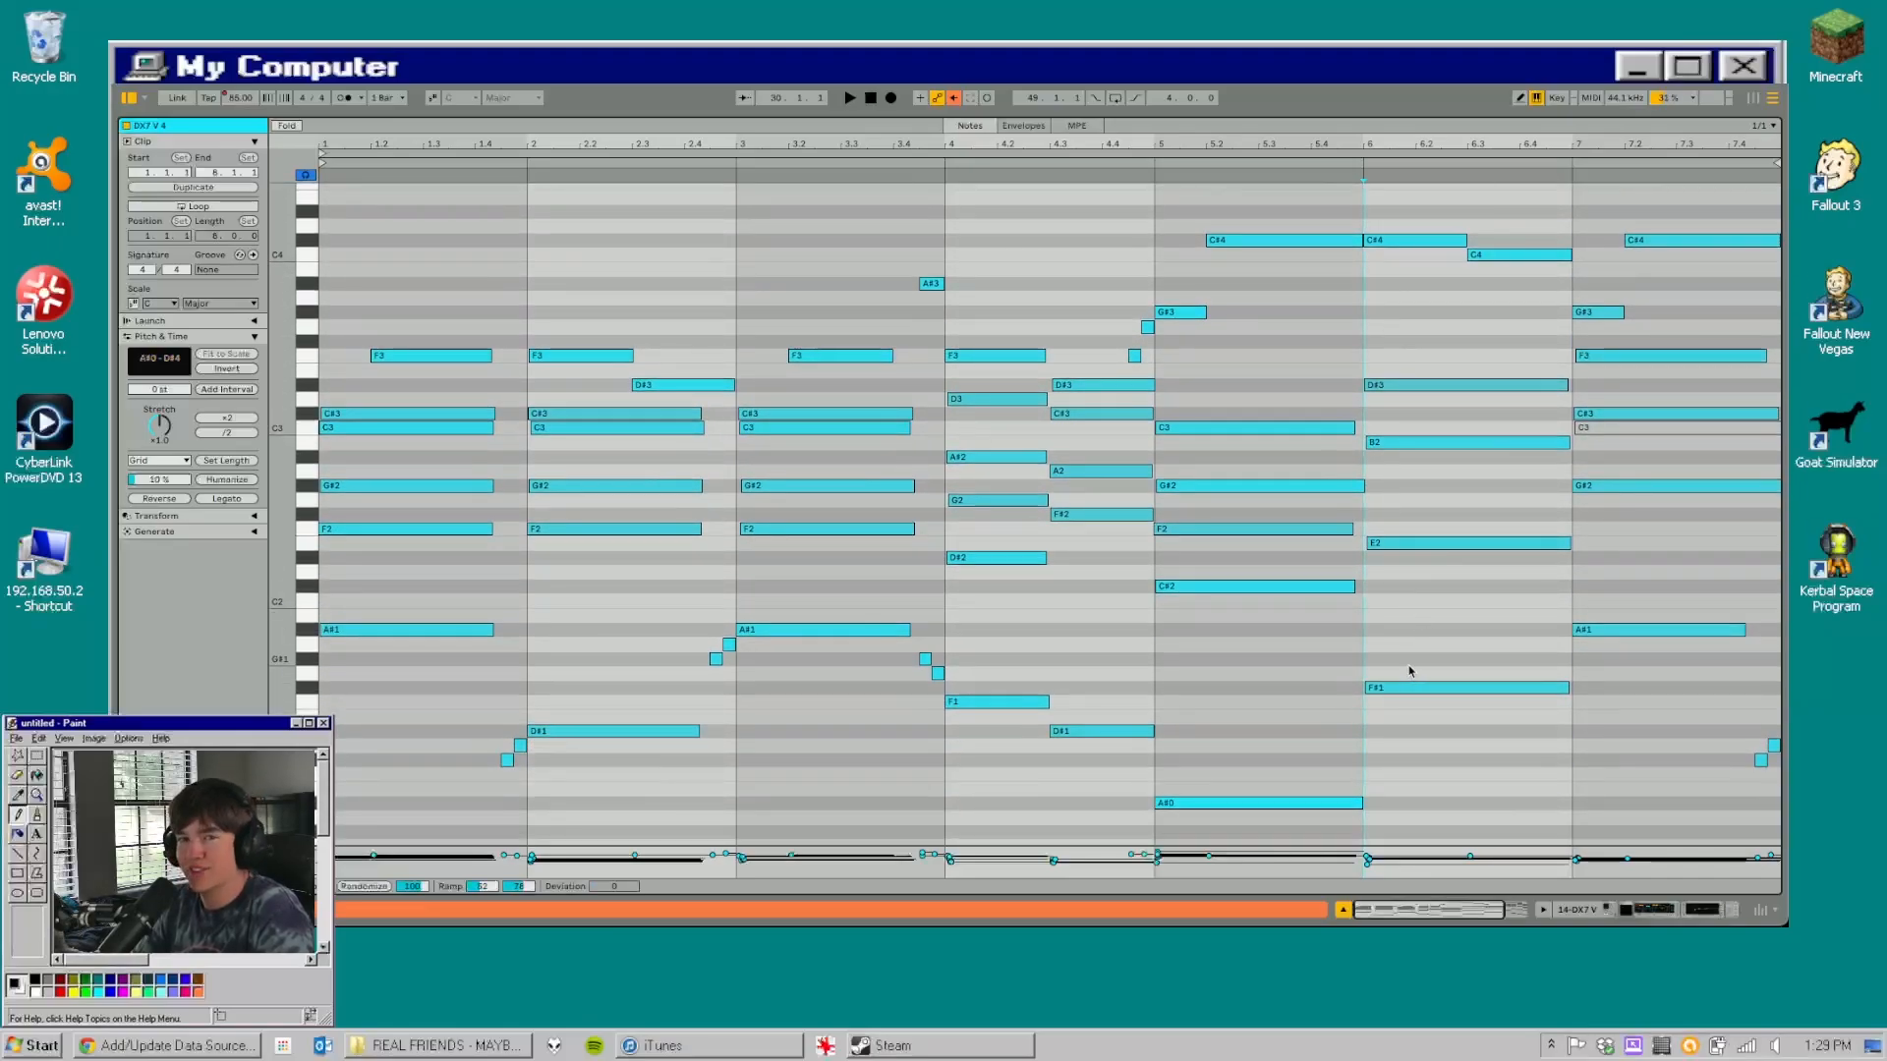
# - Highlight the sixth bar's upper B2 and D#3 notes and its F#1 bass note
pyautogui.moveTo(1416, 504); pyautogui.dragTo(1432, 418)
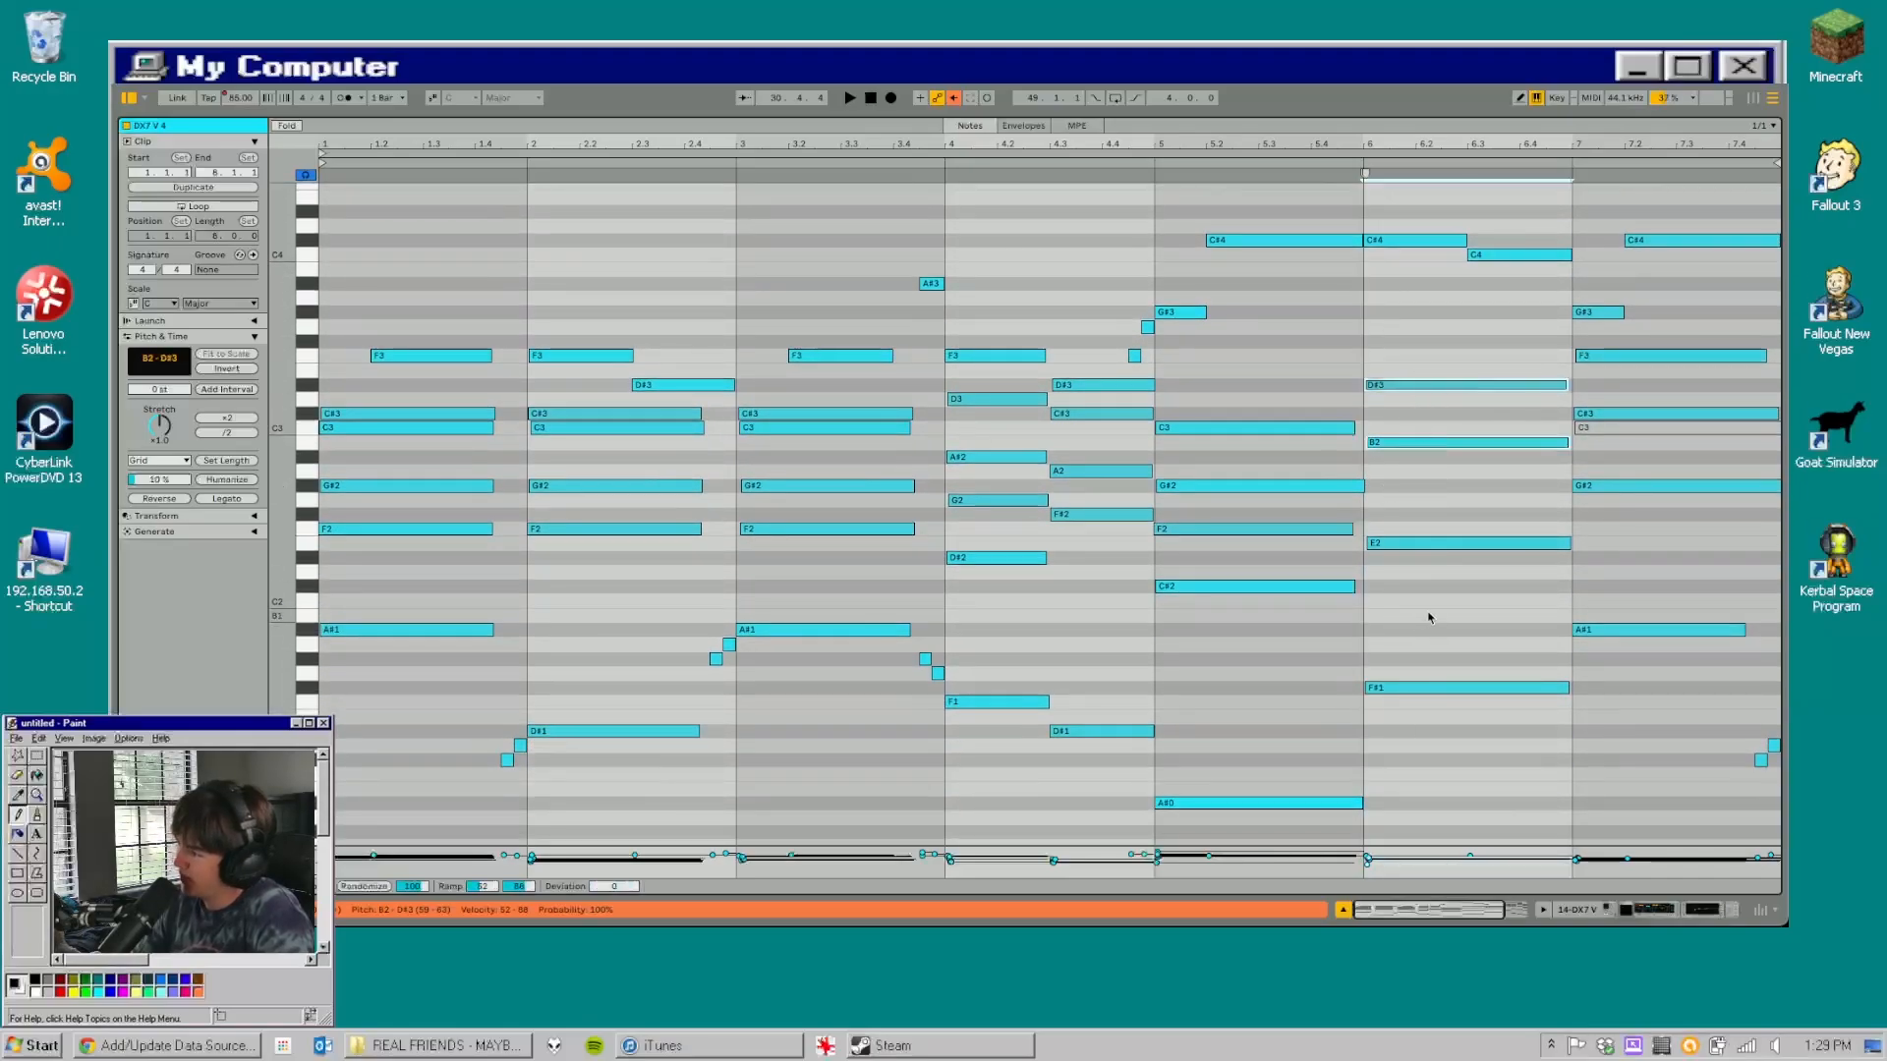
pyautogui.moveTo(1426, 619); pyautogui.dragTo(1418, 521)
pyautogui.moveTo(1418, 792); pyautogui.dragTo(1397, 688)
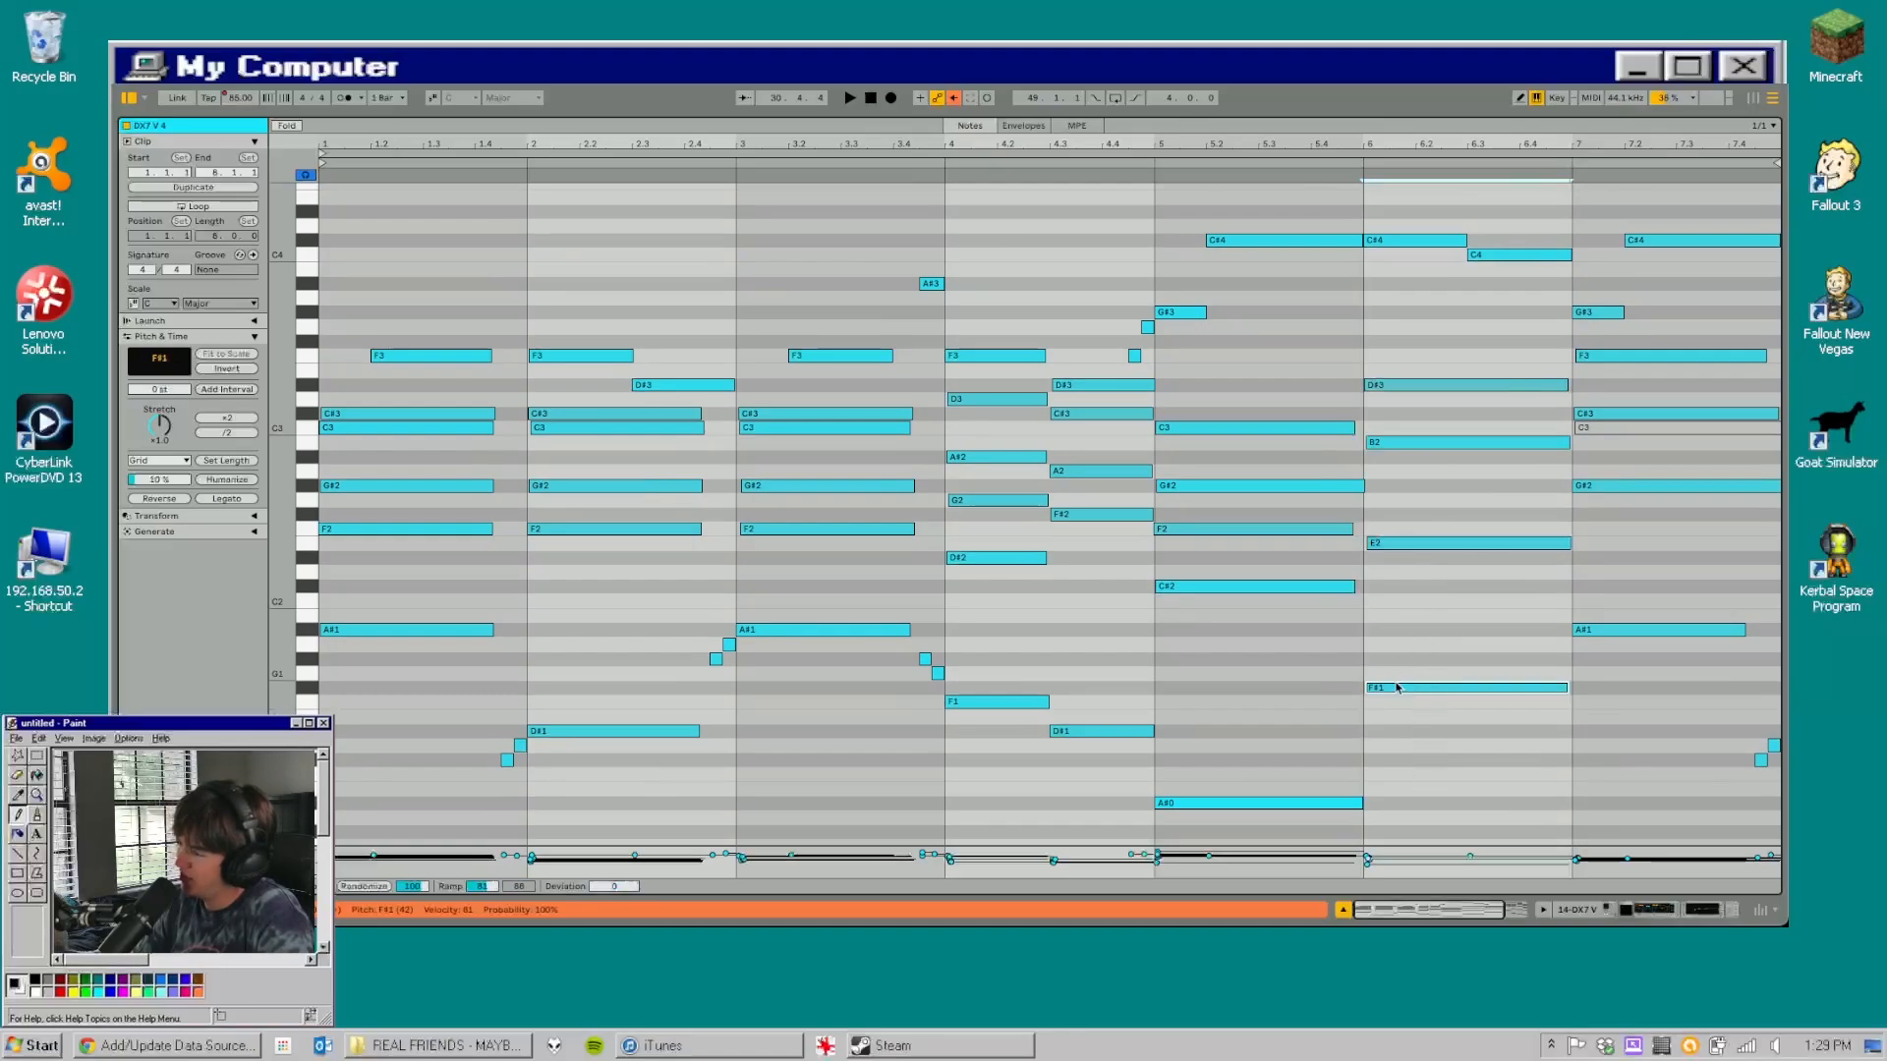
pyautogui.moveTo(1470, 470); pyautogui.dragTo(1485, 346)
pyautogui.moveTo(1461, 797); pyautogui.dragTo(1467, 642)
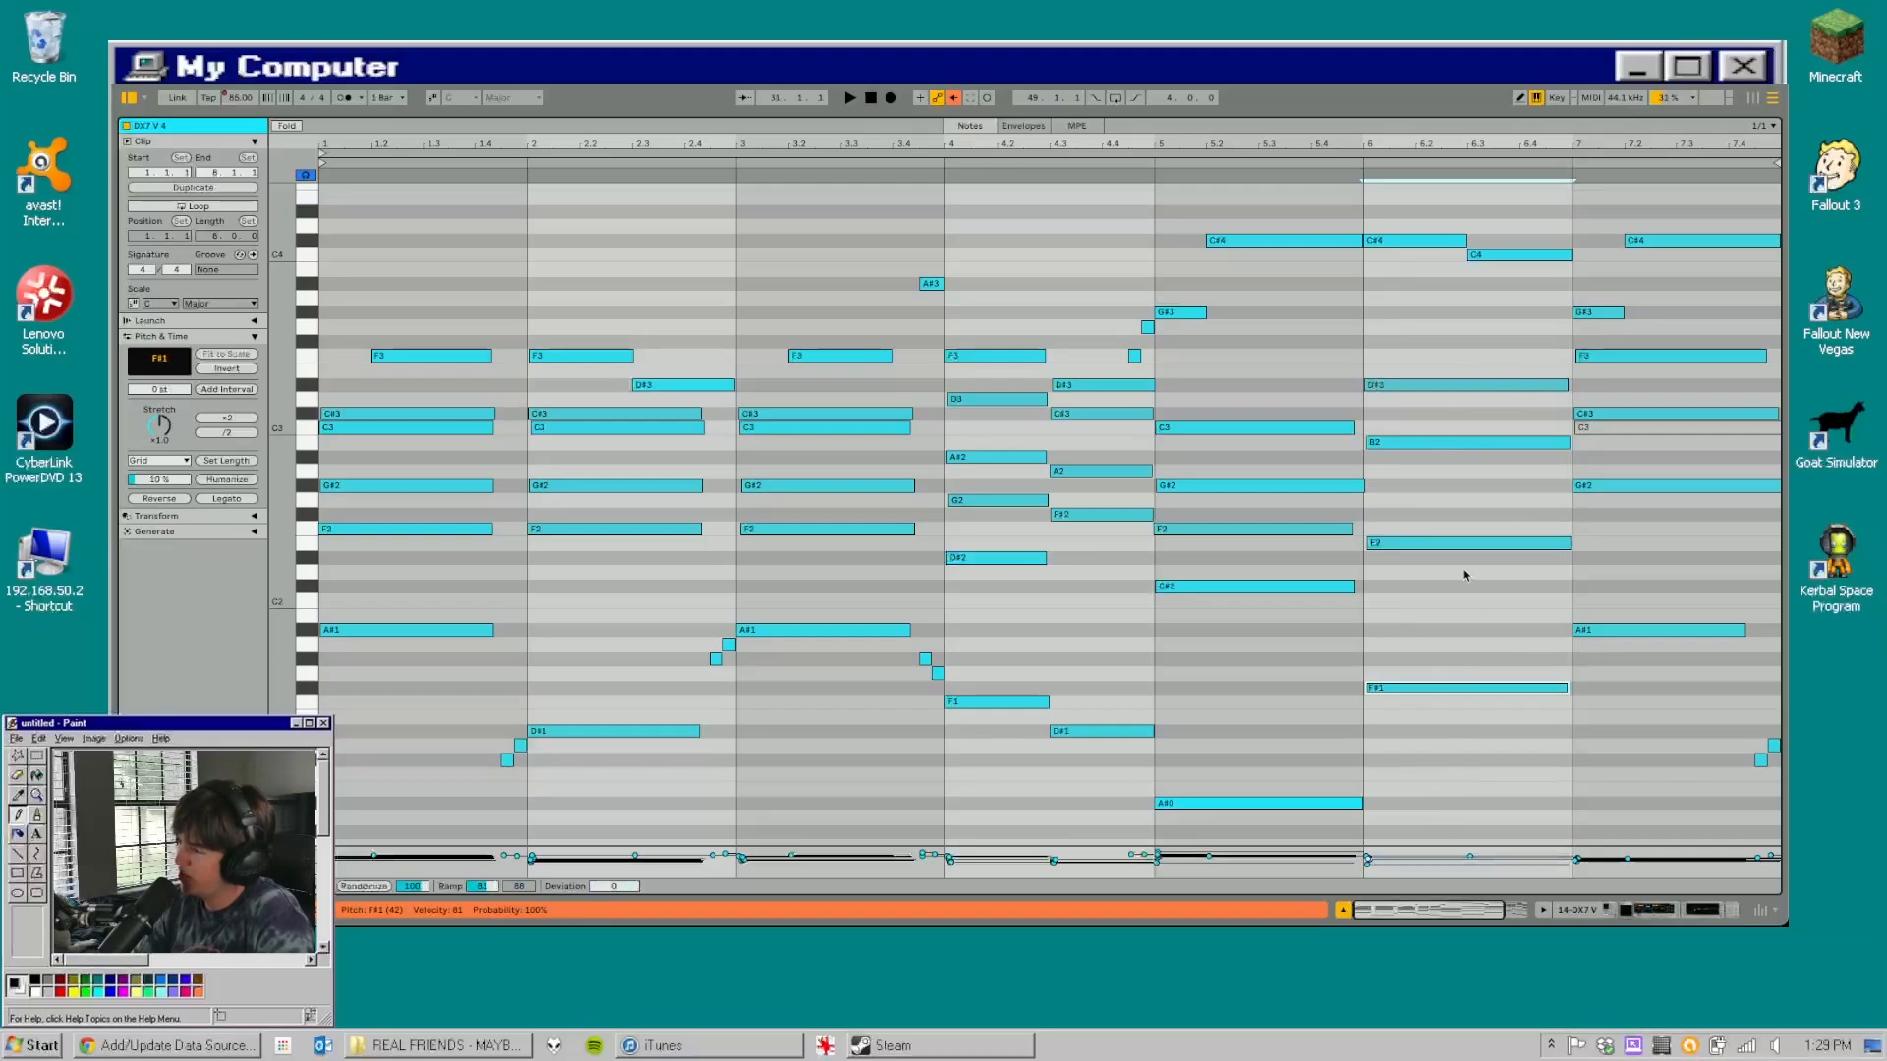
# - Go over the sixth bar's upper chord notes again, single out its E2 note, and clear the selection
pyautogui.moveTo(1439, 516); pyautogui.dragTo(1425, 295)
pyautogui.moveTo(1474, 762); pyautogui.dragTo(1444, 561)
pyautogui.moveTo(1430, 598); pyautogui.dragTo(1431, 537)
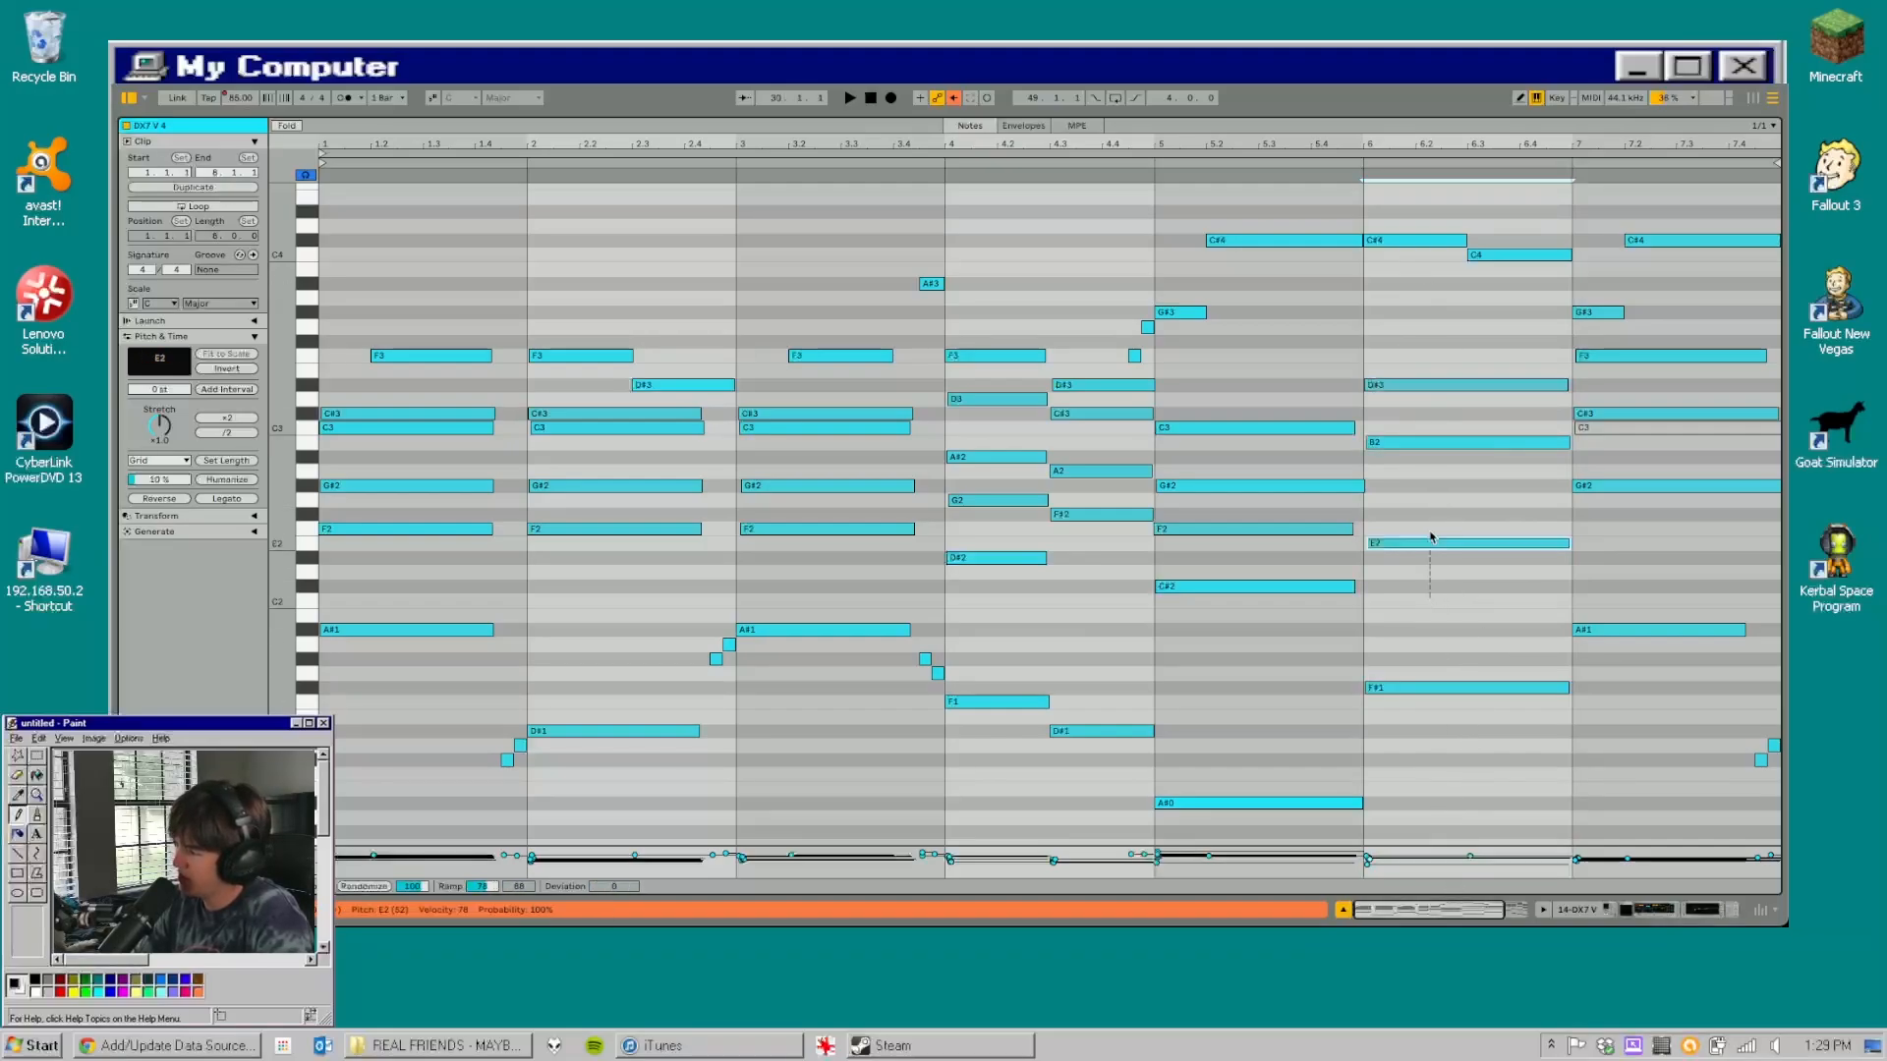
pyautogui.click(1403, 494)
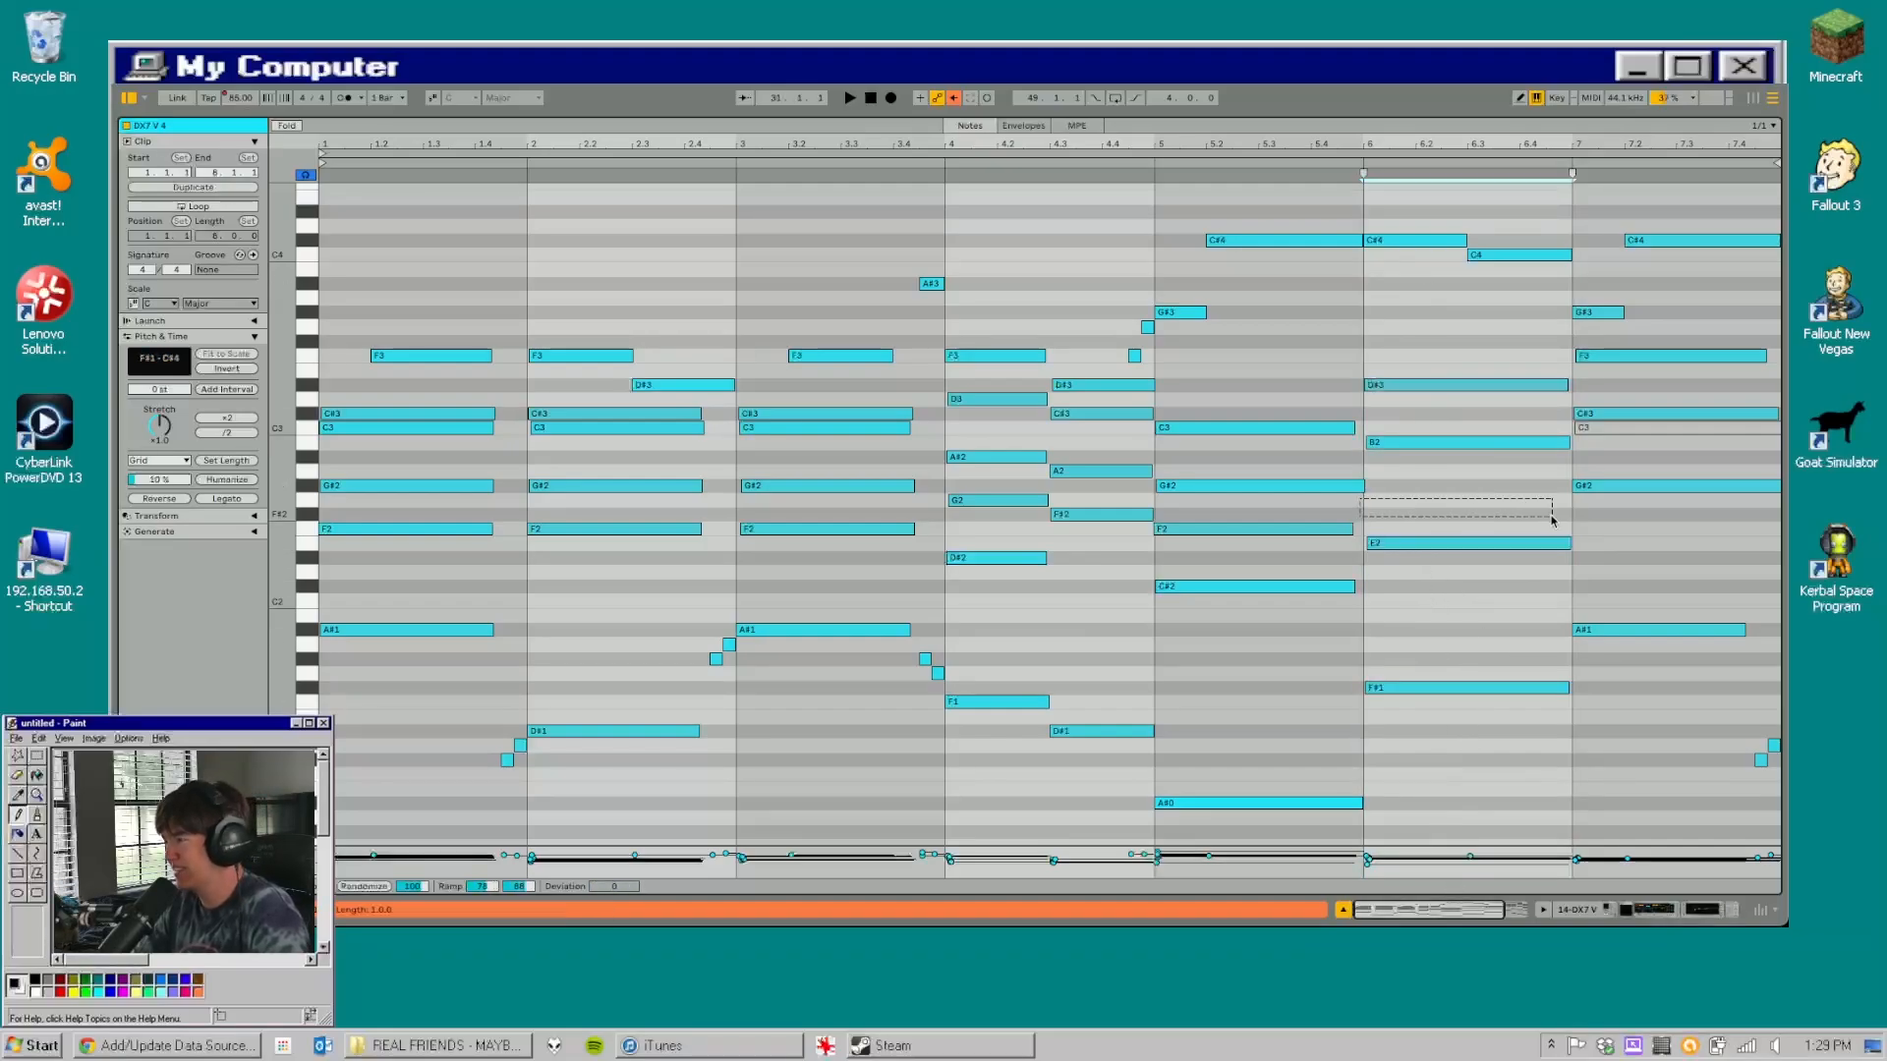
pyautogui.click(1588, 545)
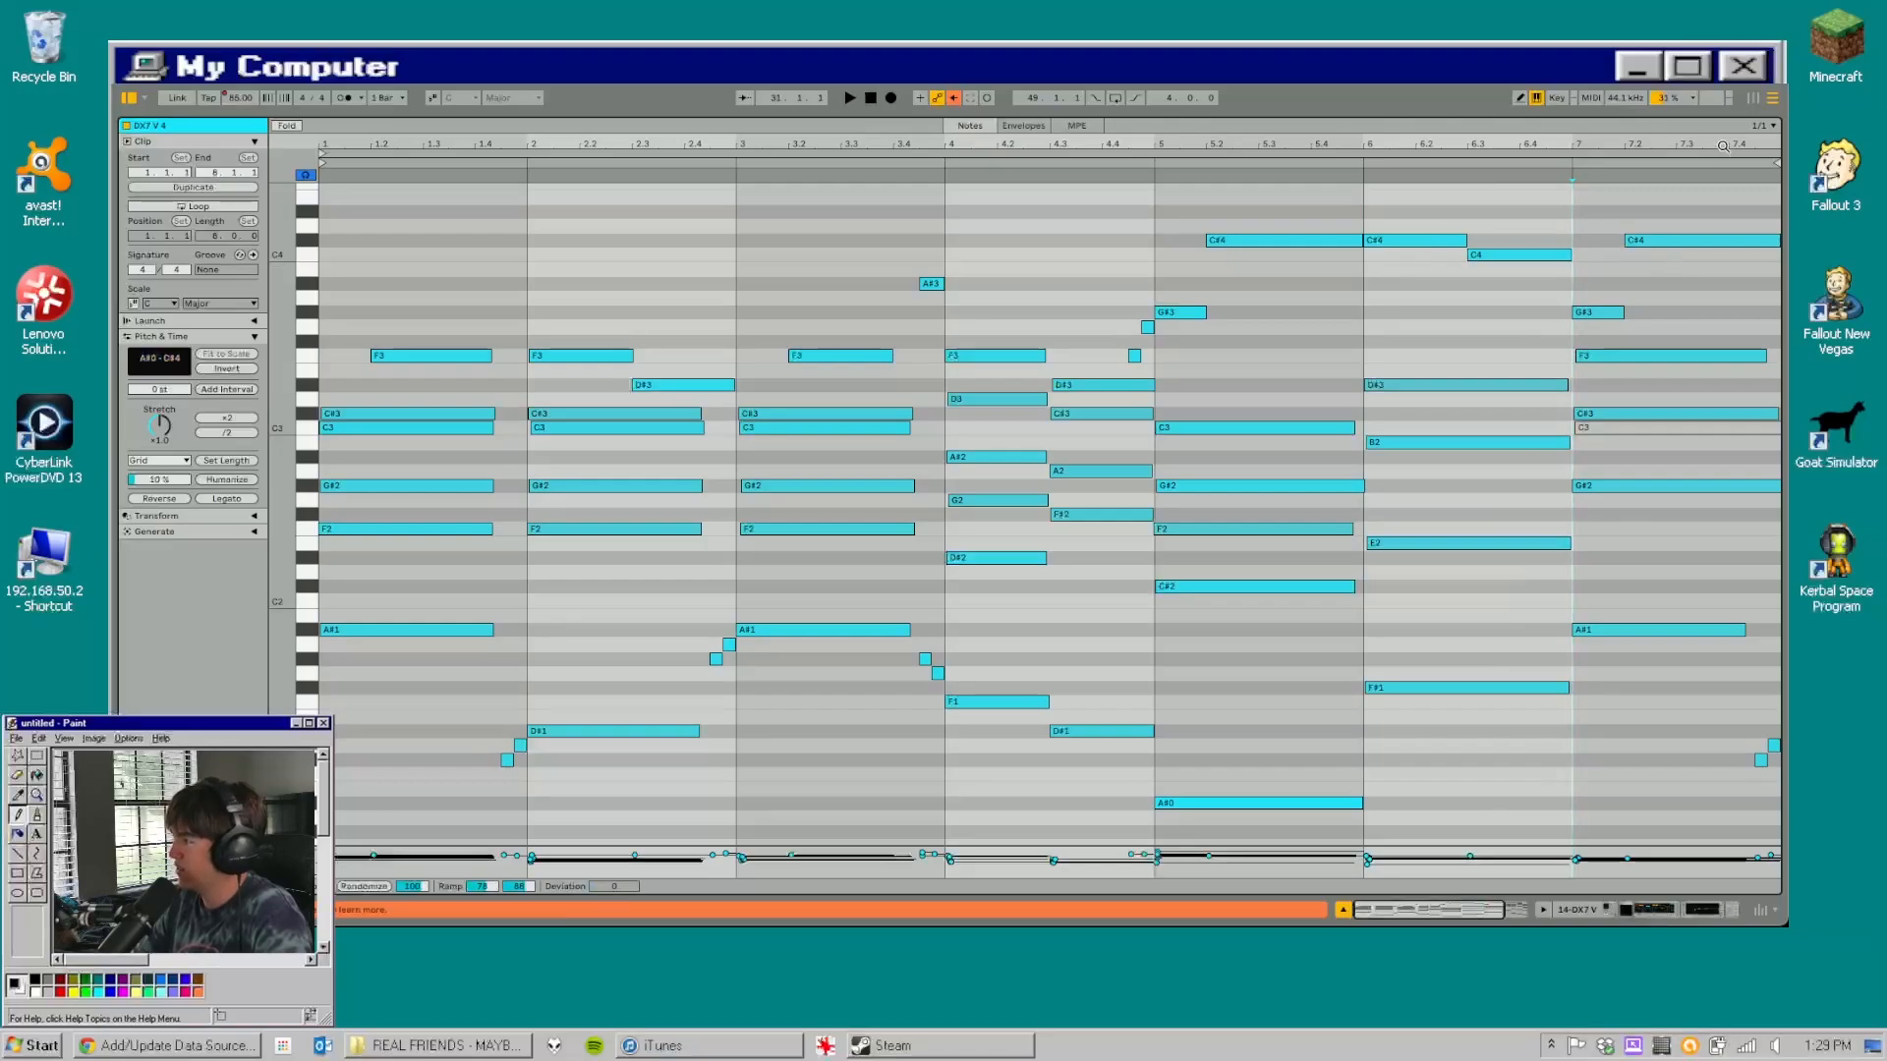
# - Bring the seventh and eighth bars into view and pick out the seventh bar's A#1 bass note
pyautogui.moveTo(1722, 146); pyautogui.dragTo(1513, 146)
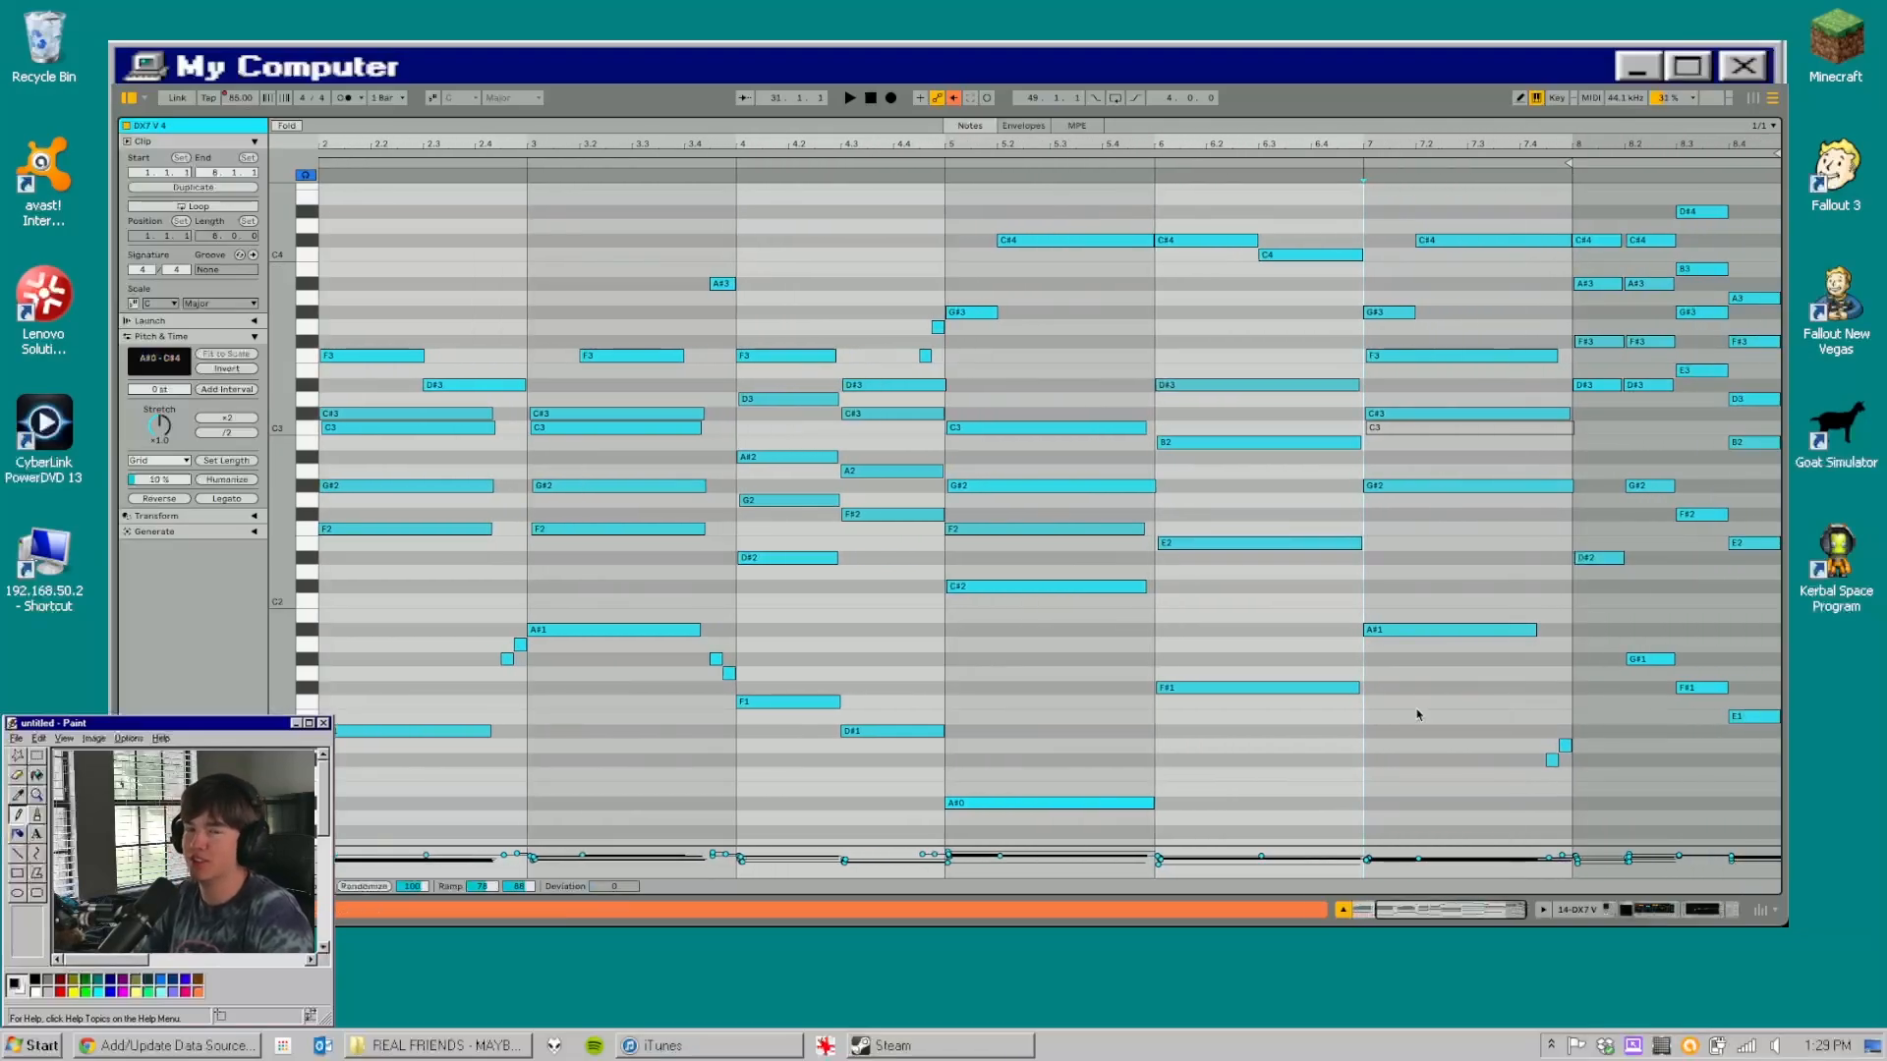
pyautogui.press('Right')
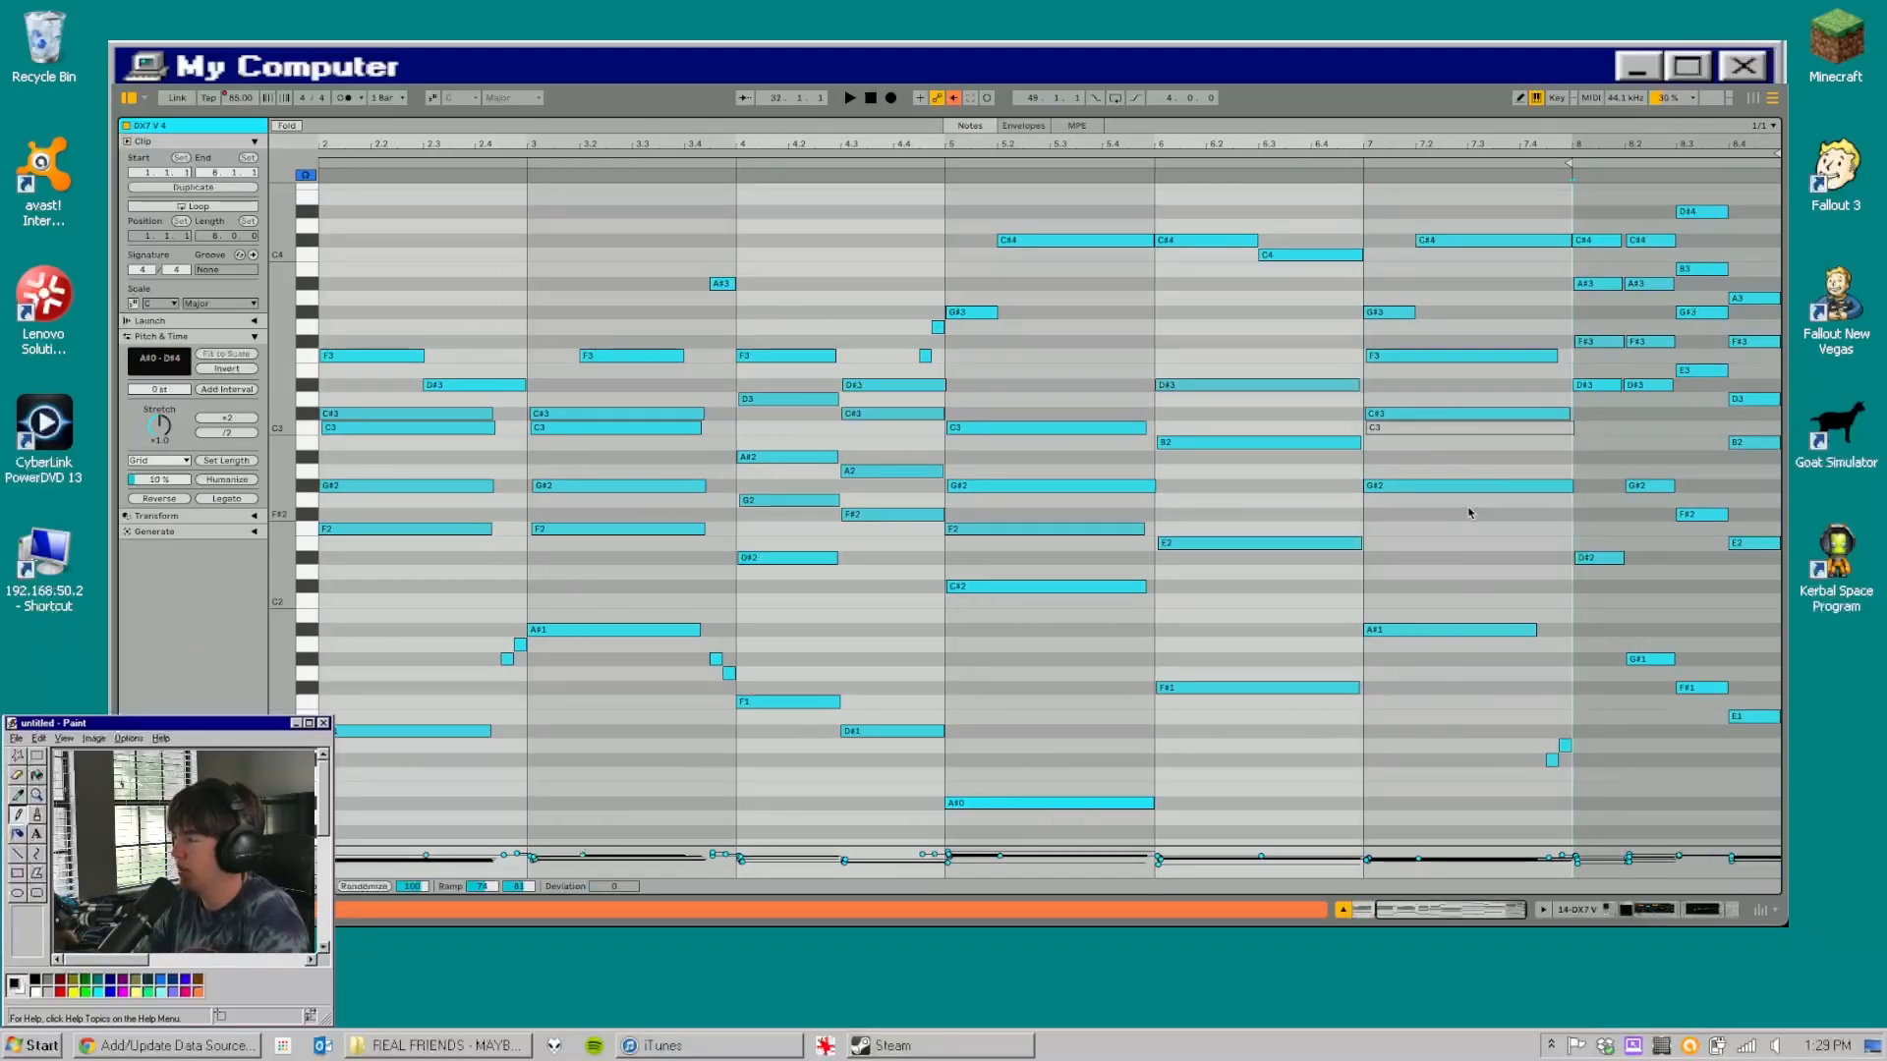
pyautogui.click(1387, 637)
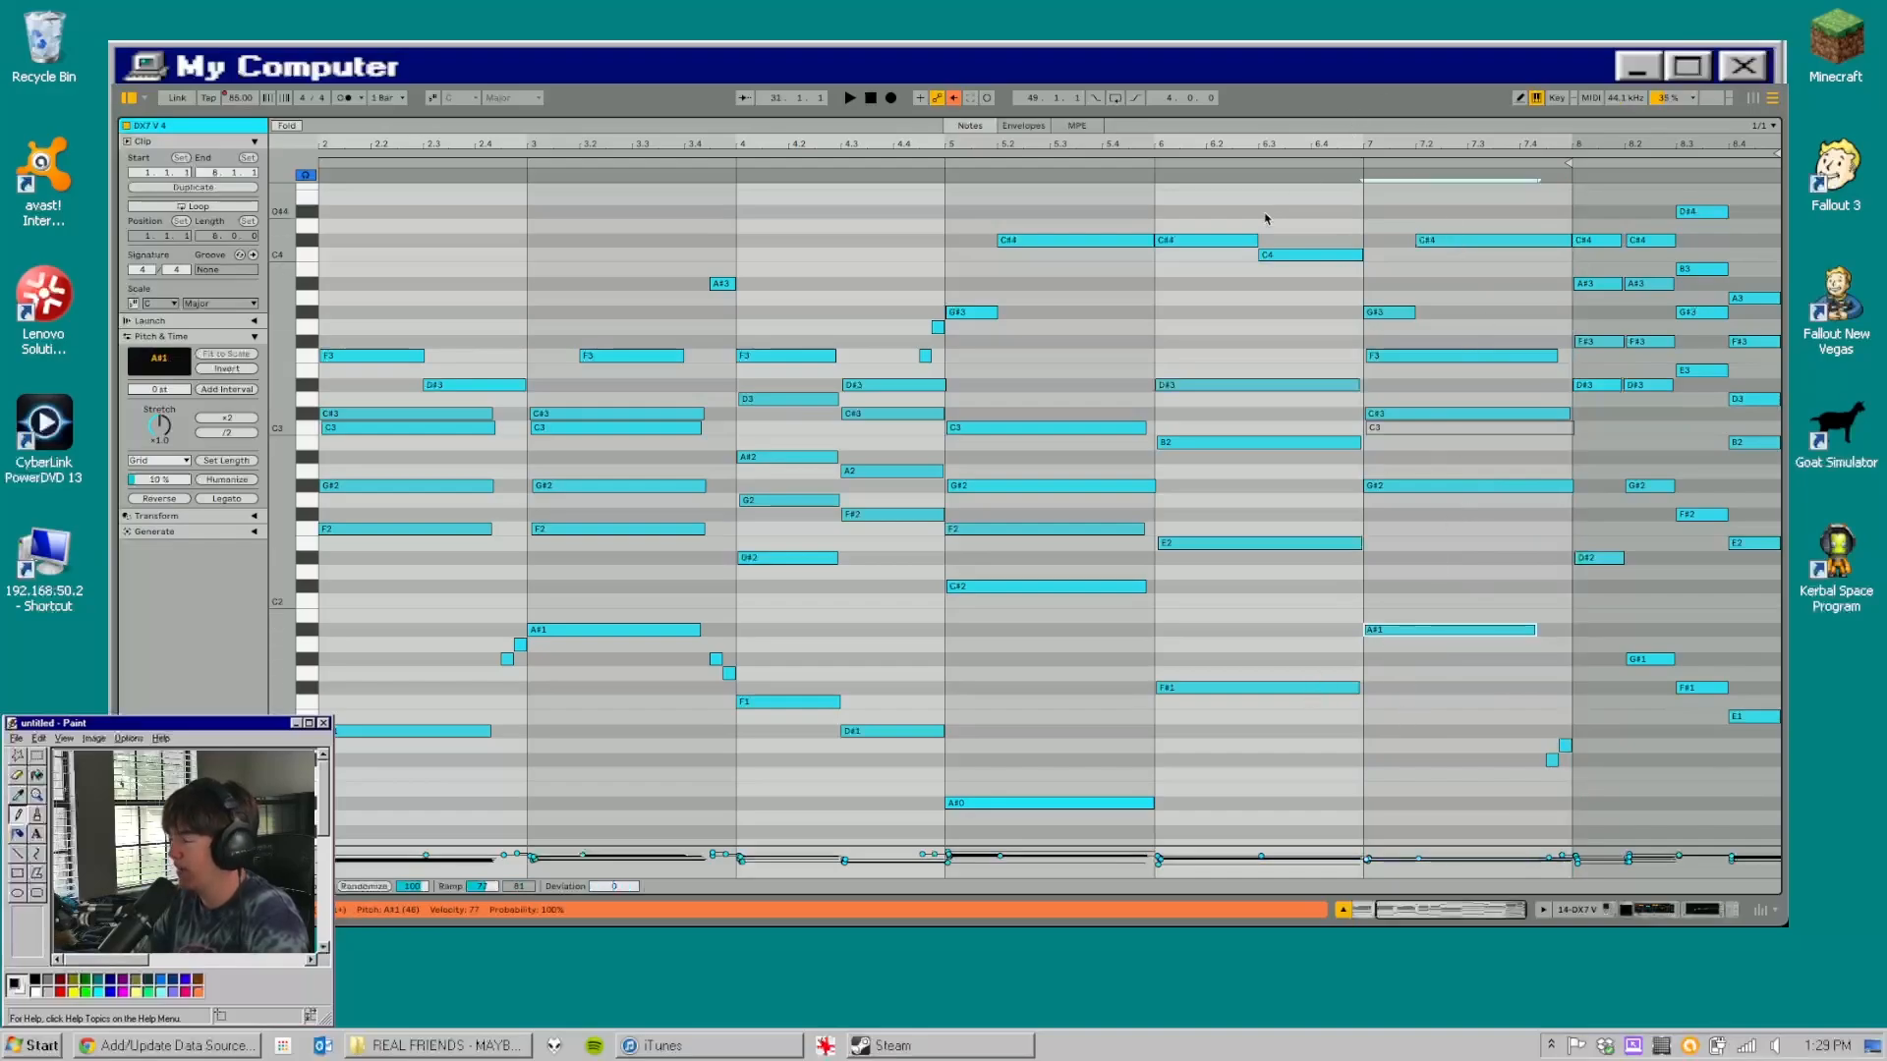
# - Play the DX7 clip from the start of its first bar
pyautogui.hscroll(-3, 1273, 216)
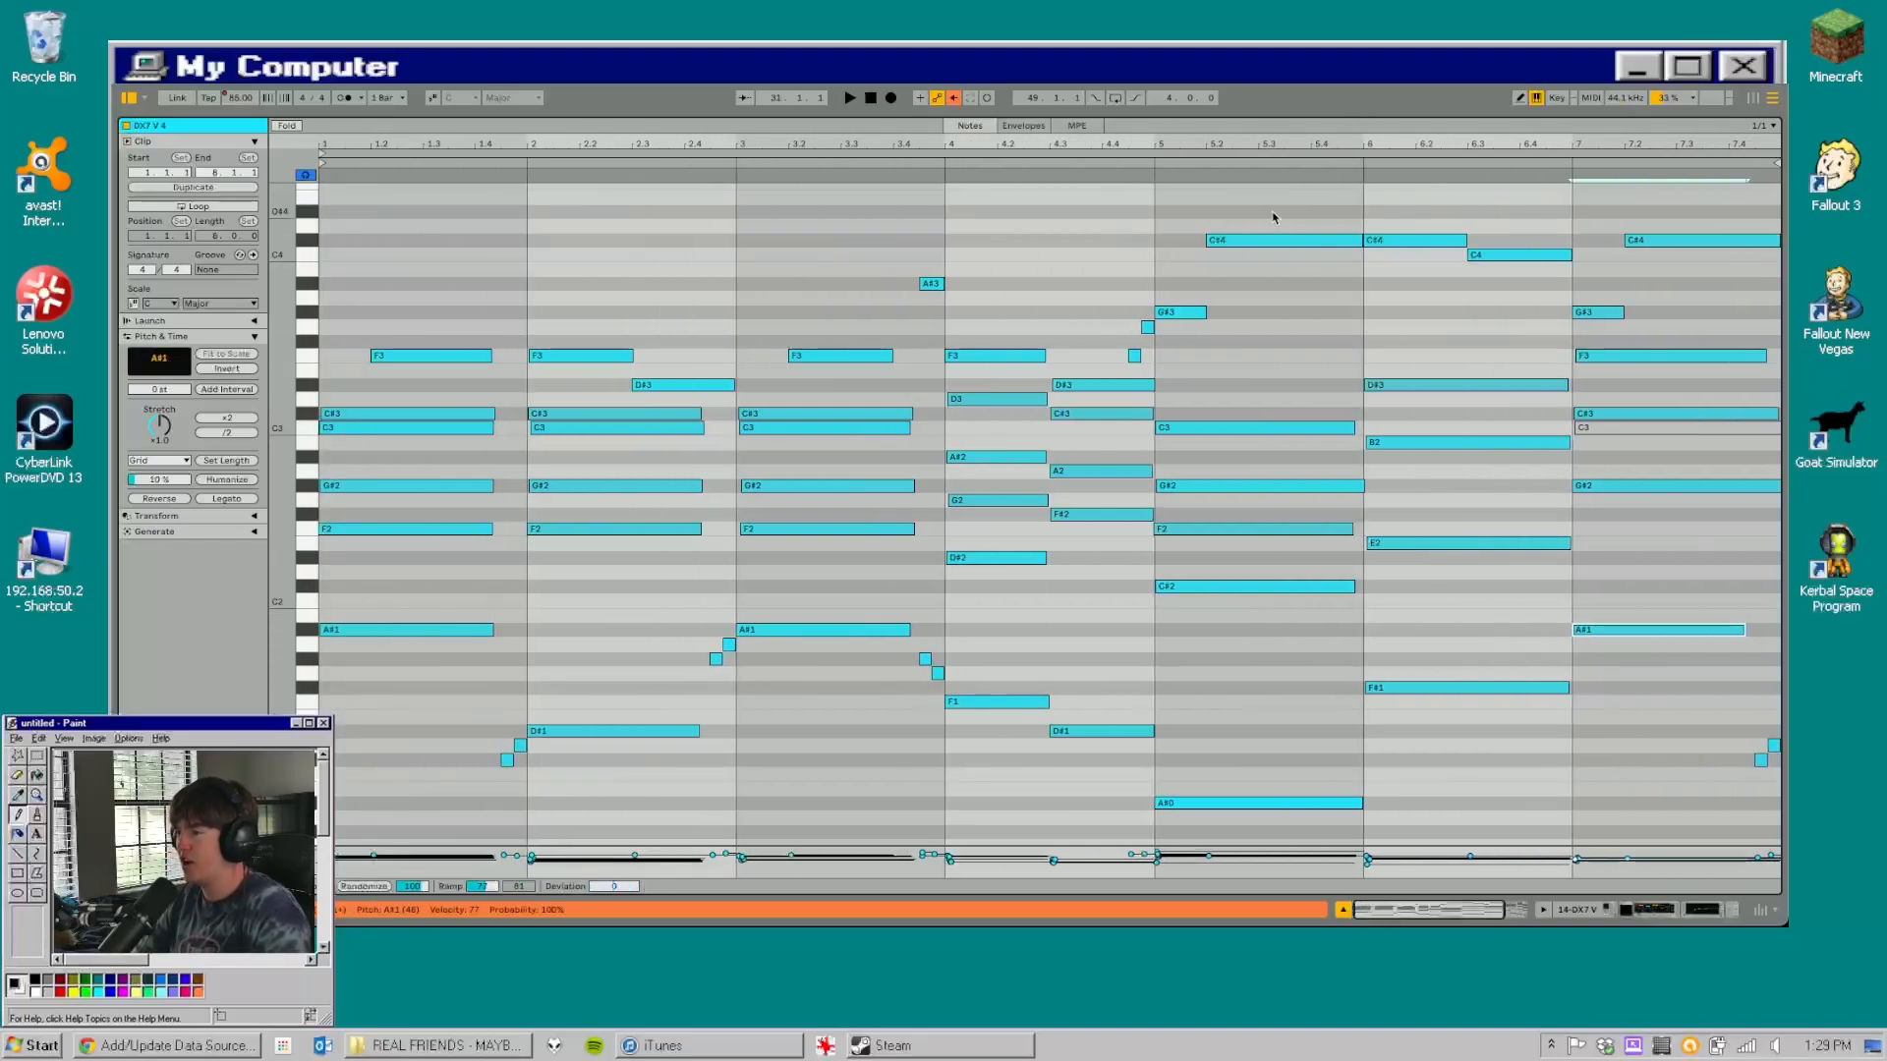
pyautogui.click(329, 297)
pyautogui.press('space')
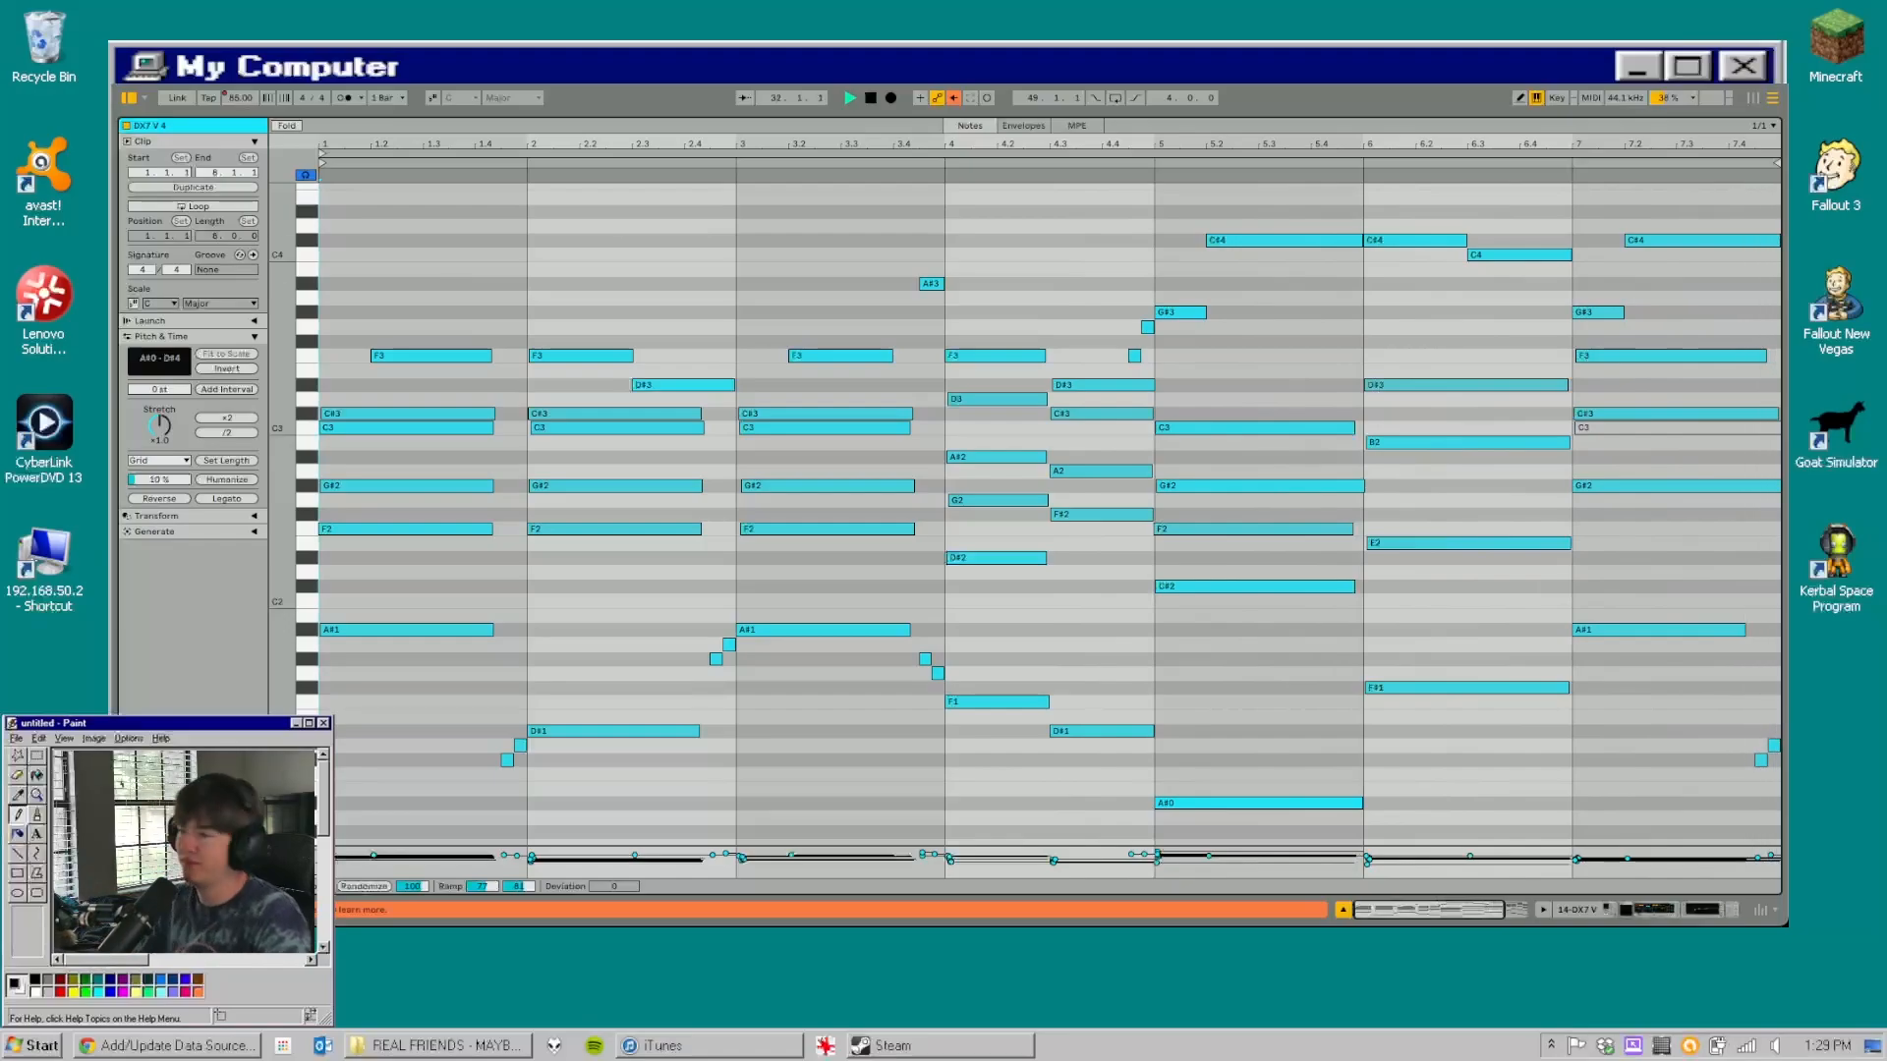
# - Return to the arrangement and open the short DX7 clip that follows, with its eighth-bar chords enlarged in the note editor
pyautogui.moveTo(1362, 118); pyautogui.dragTo(1223, 910)
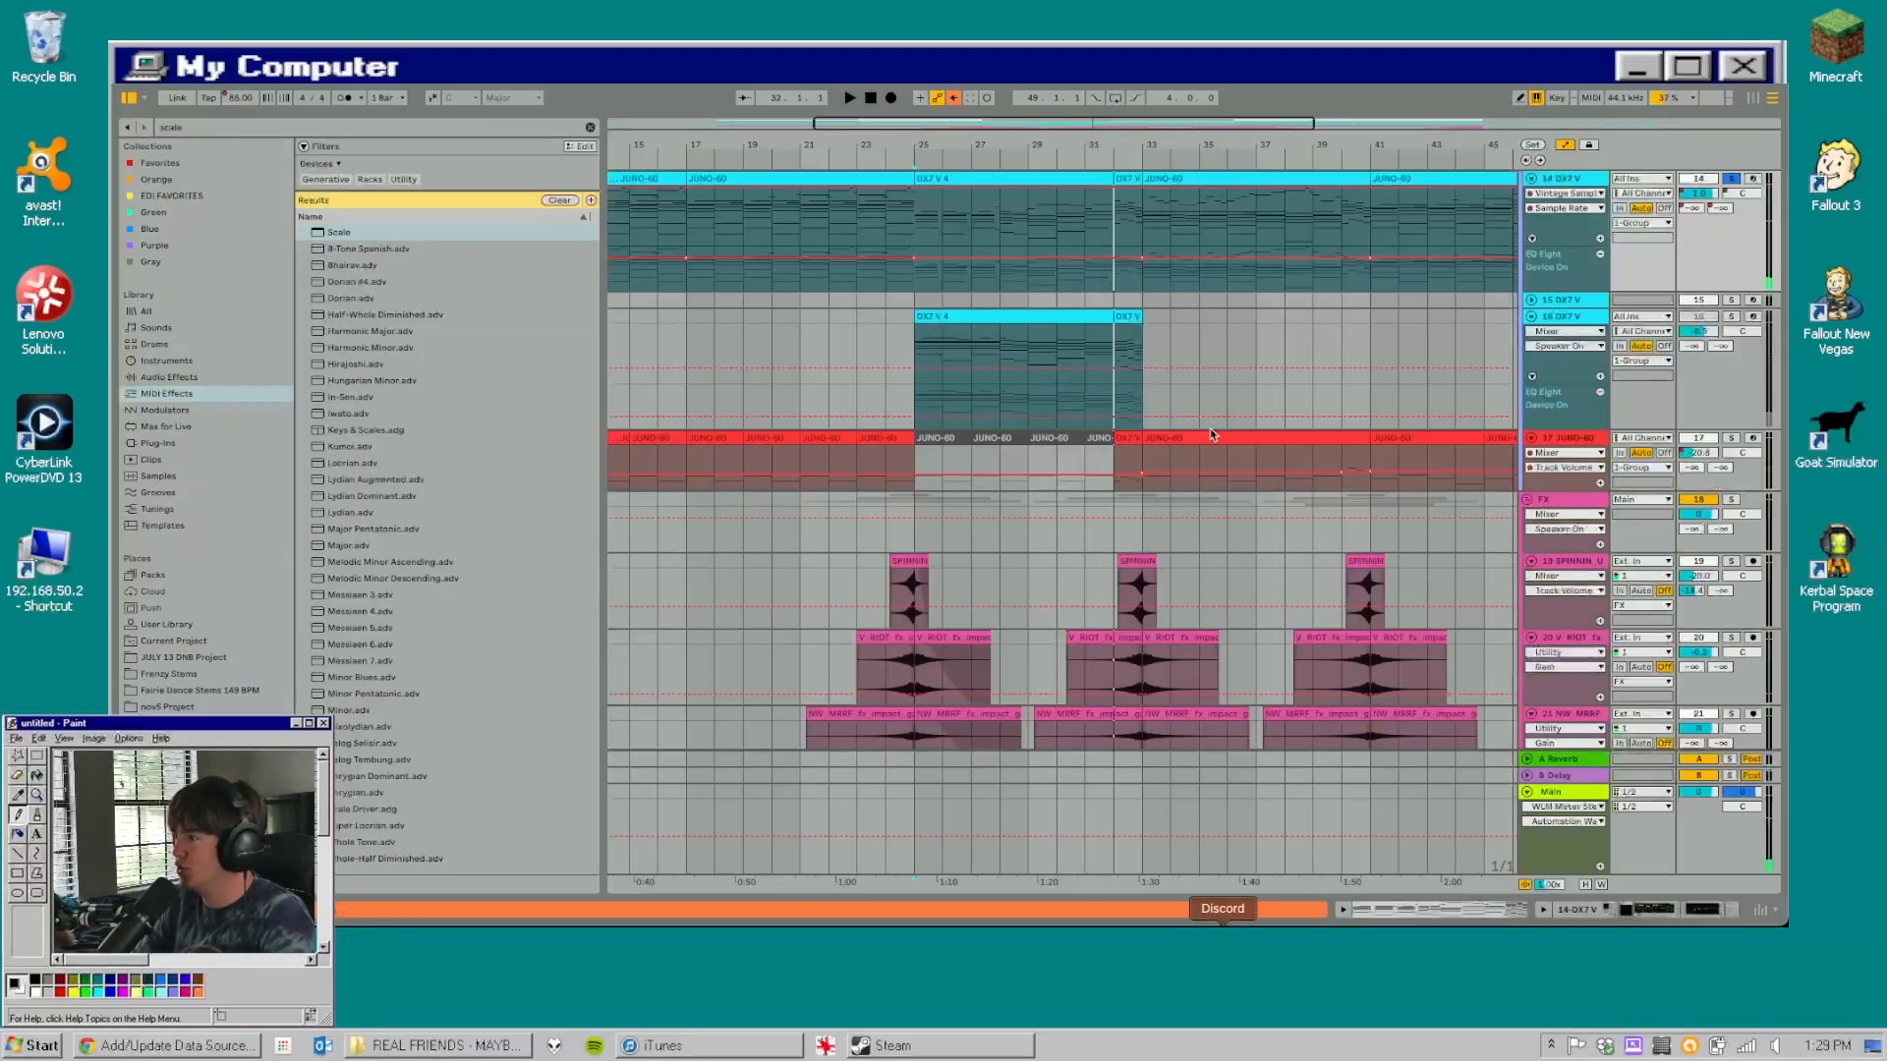
pyautogui.doubleClick(1129, 180)
pyautogui.moveTo(1022, 695); pyautogui.dragTo(983, 120)
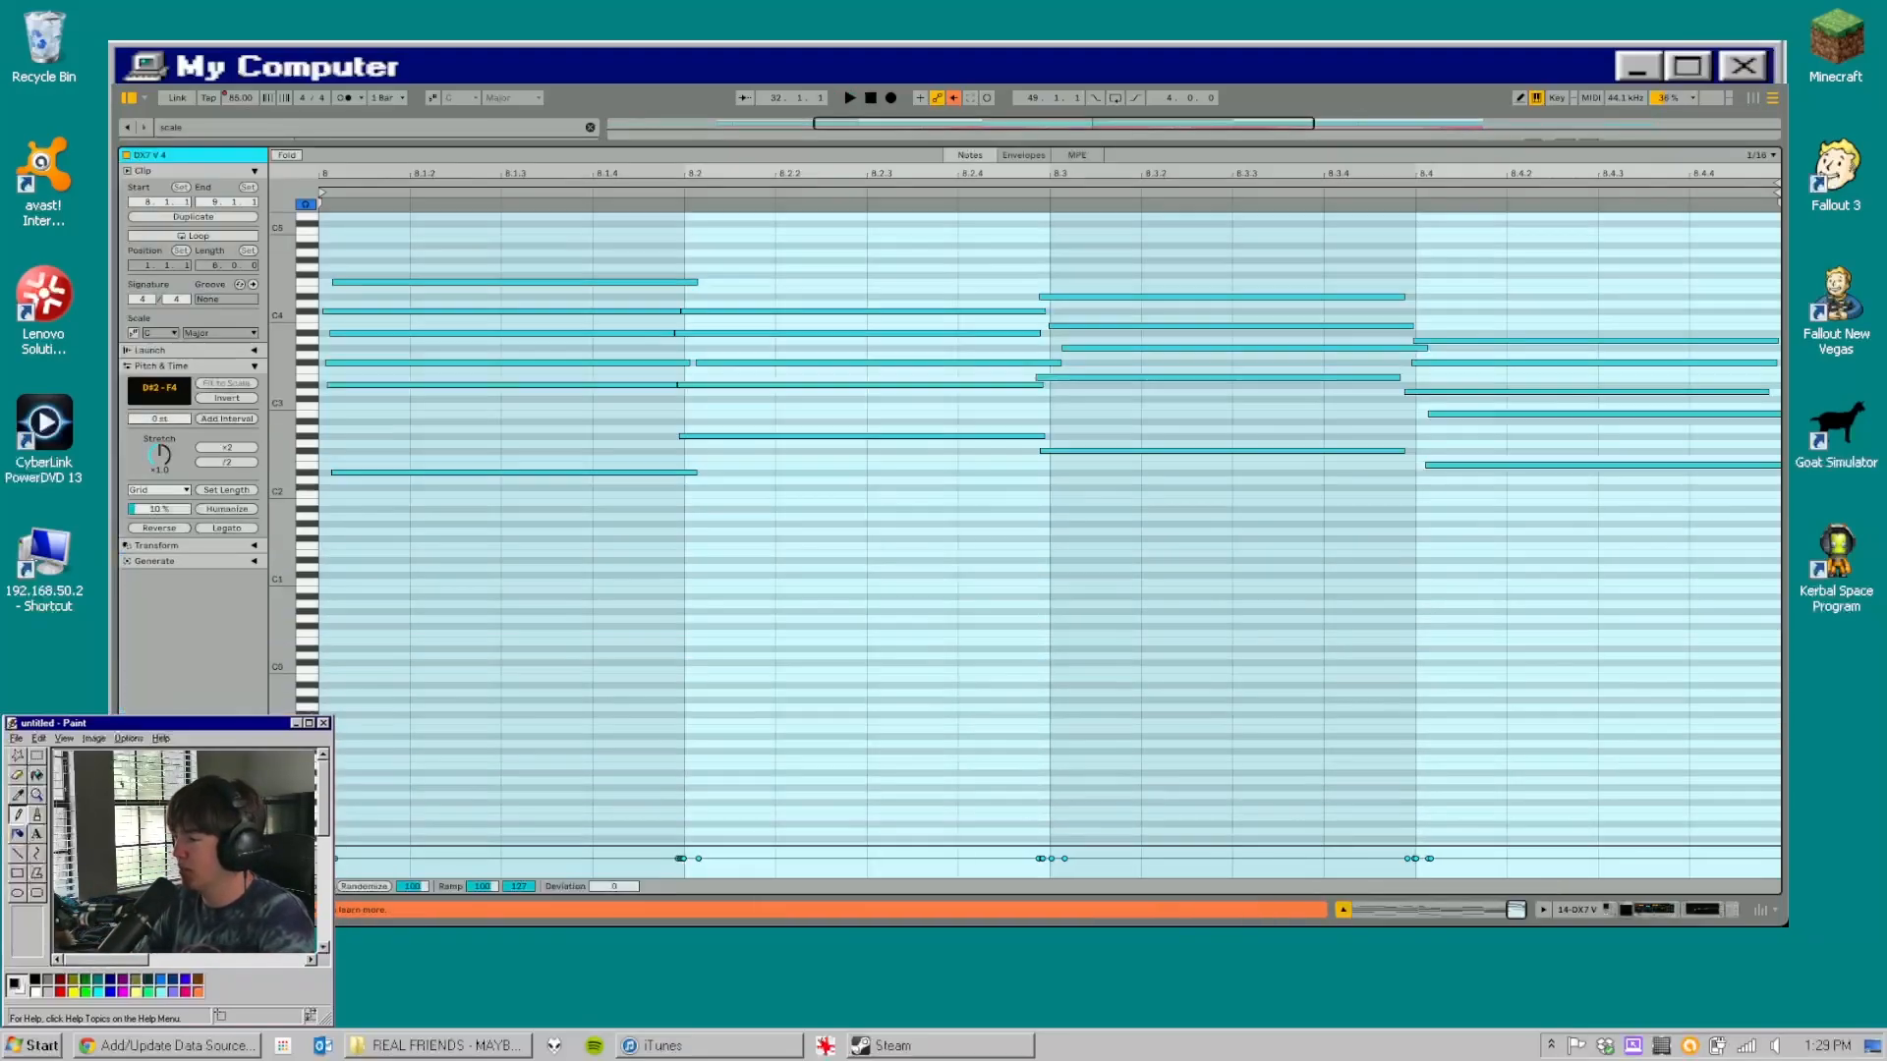
pyautogui.moveTo(286, 467); pyautogui.dragTo(316, 639)
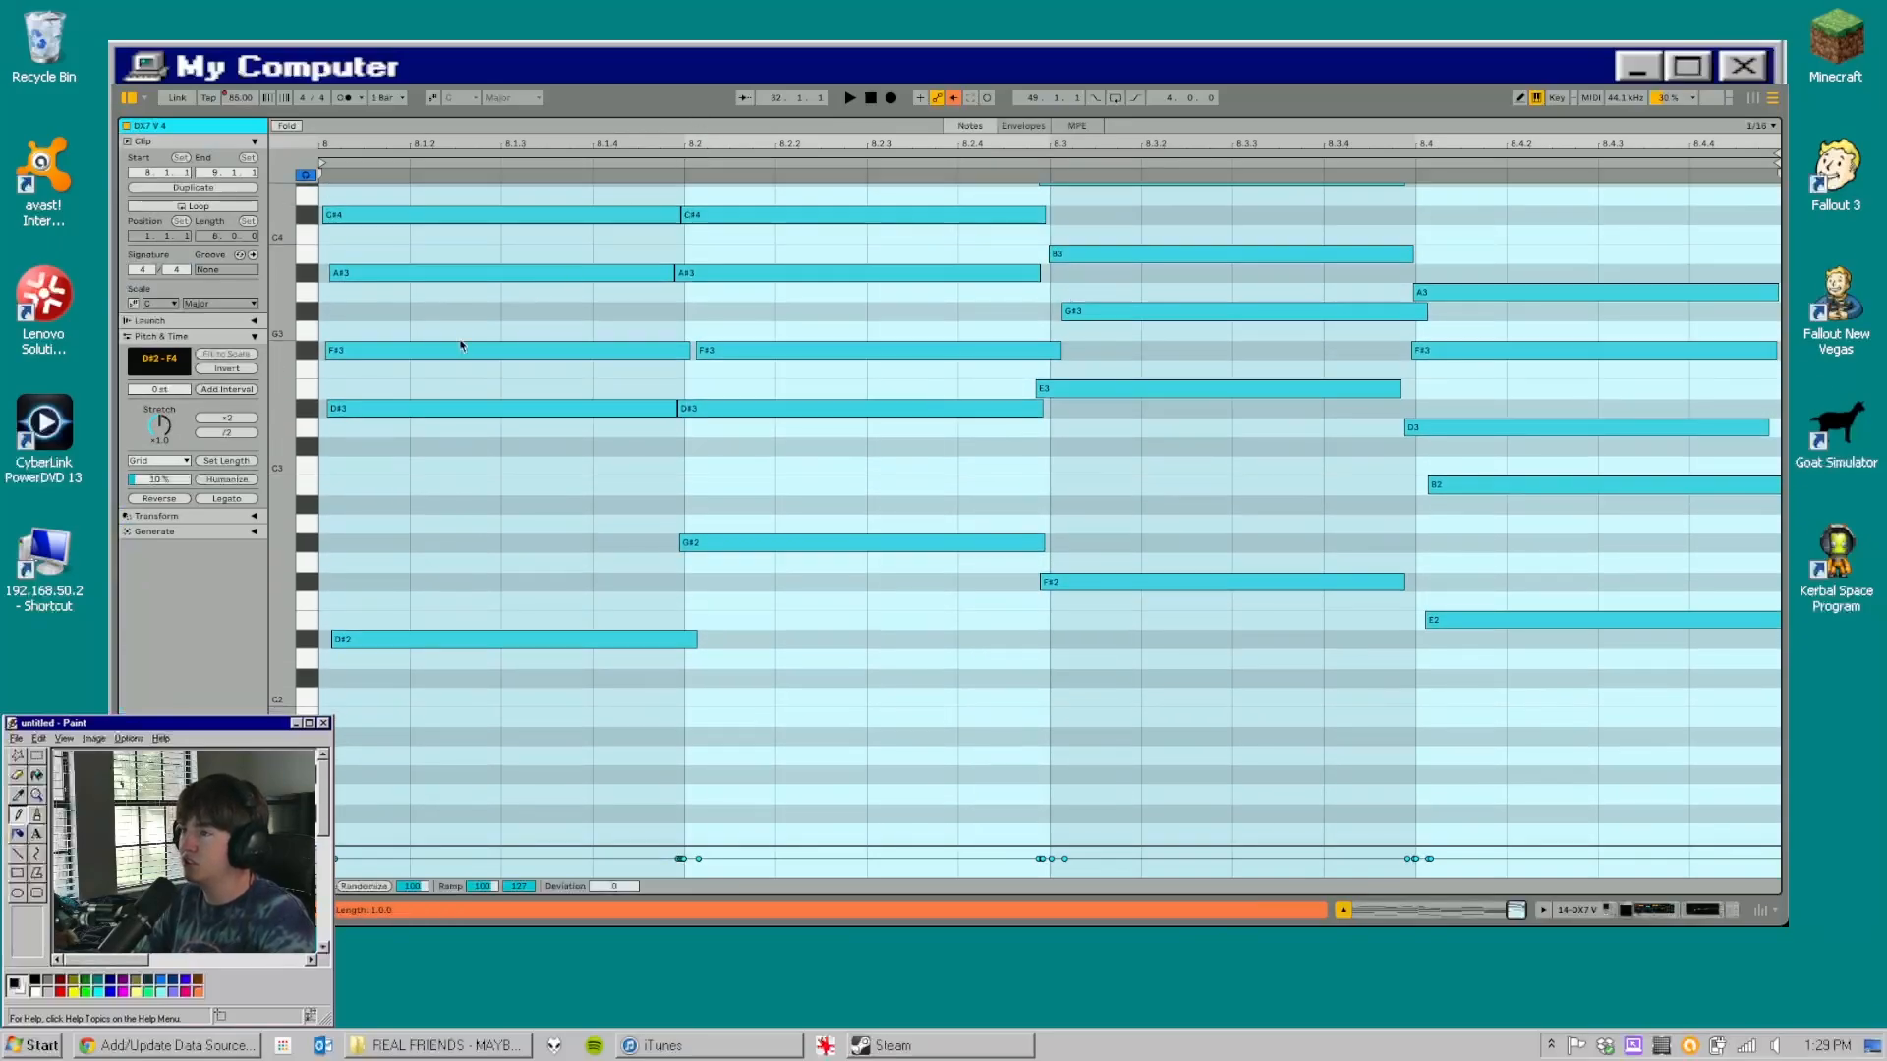
# - Place the playback start at the beginning of the eighth bar and audition its chords
pyautogui.scroll(-2, 460, 344)
pyautogui.scroll(1, 433, 285)
pyautogui.click(345, 214)
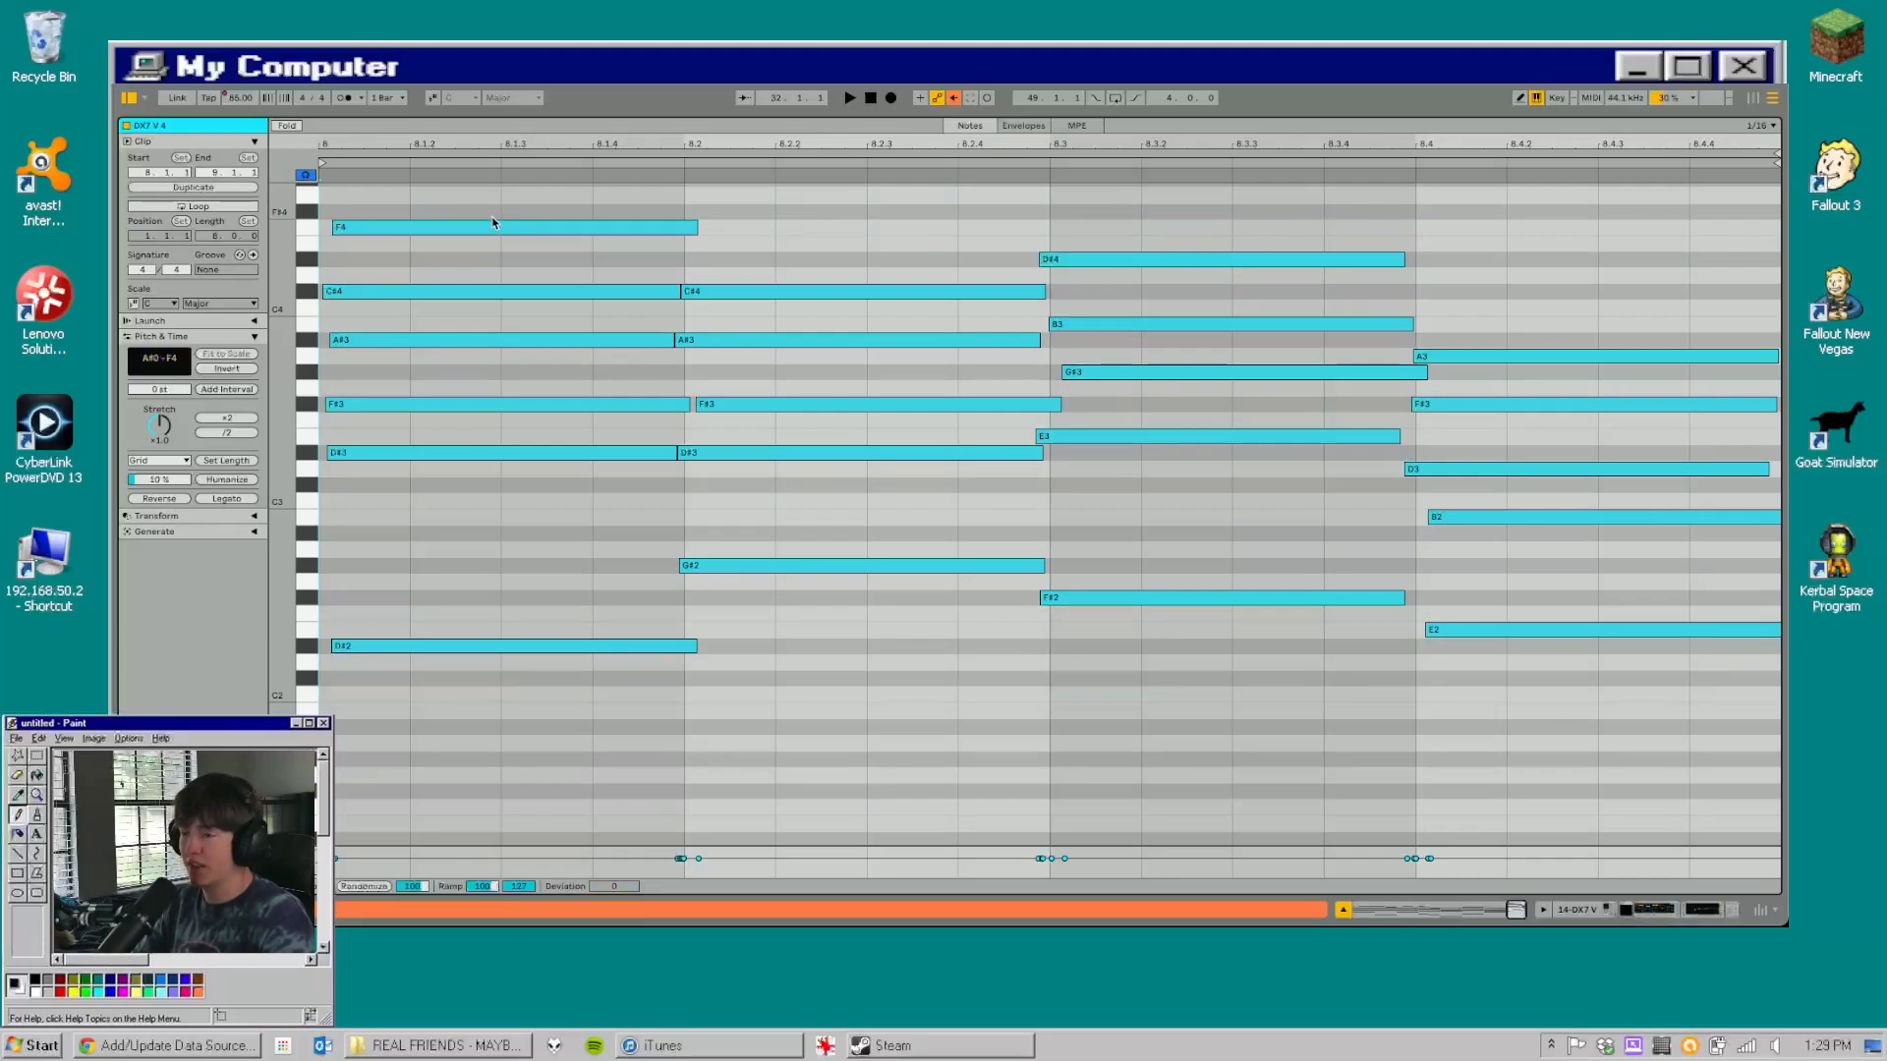
pyautogui.press('space')
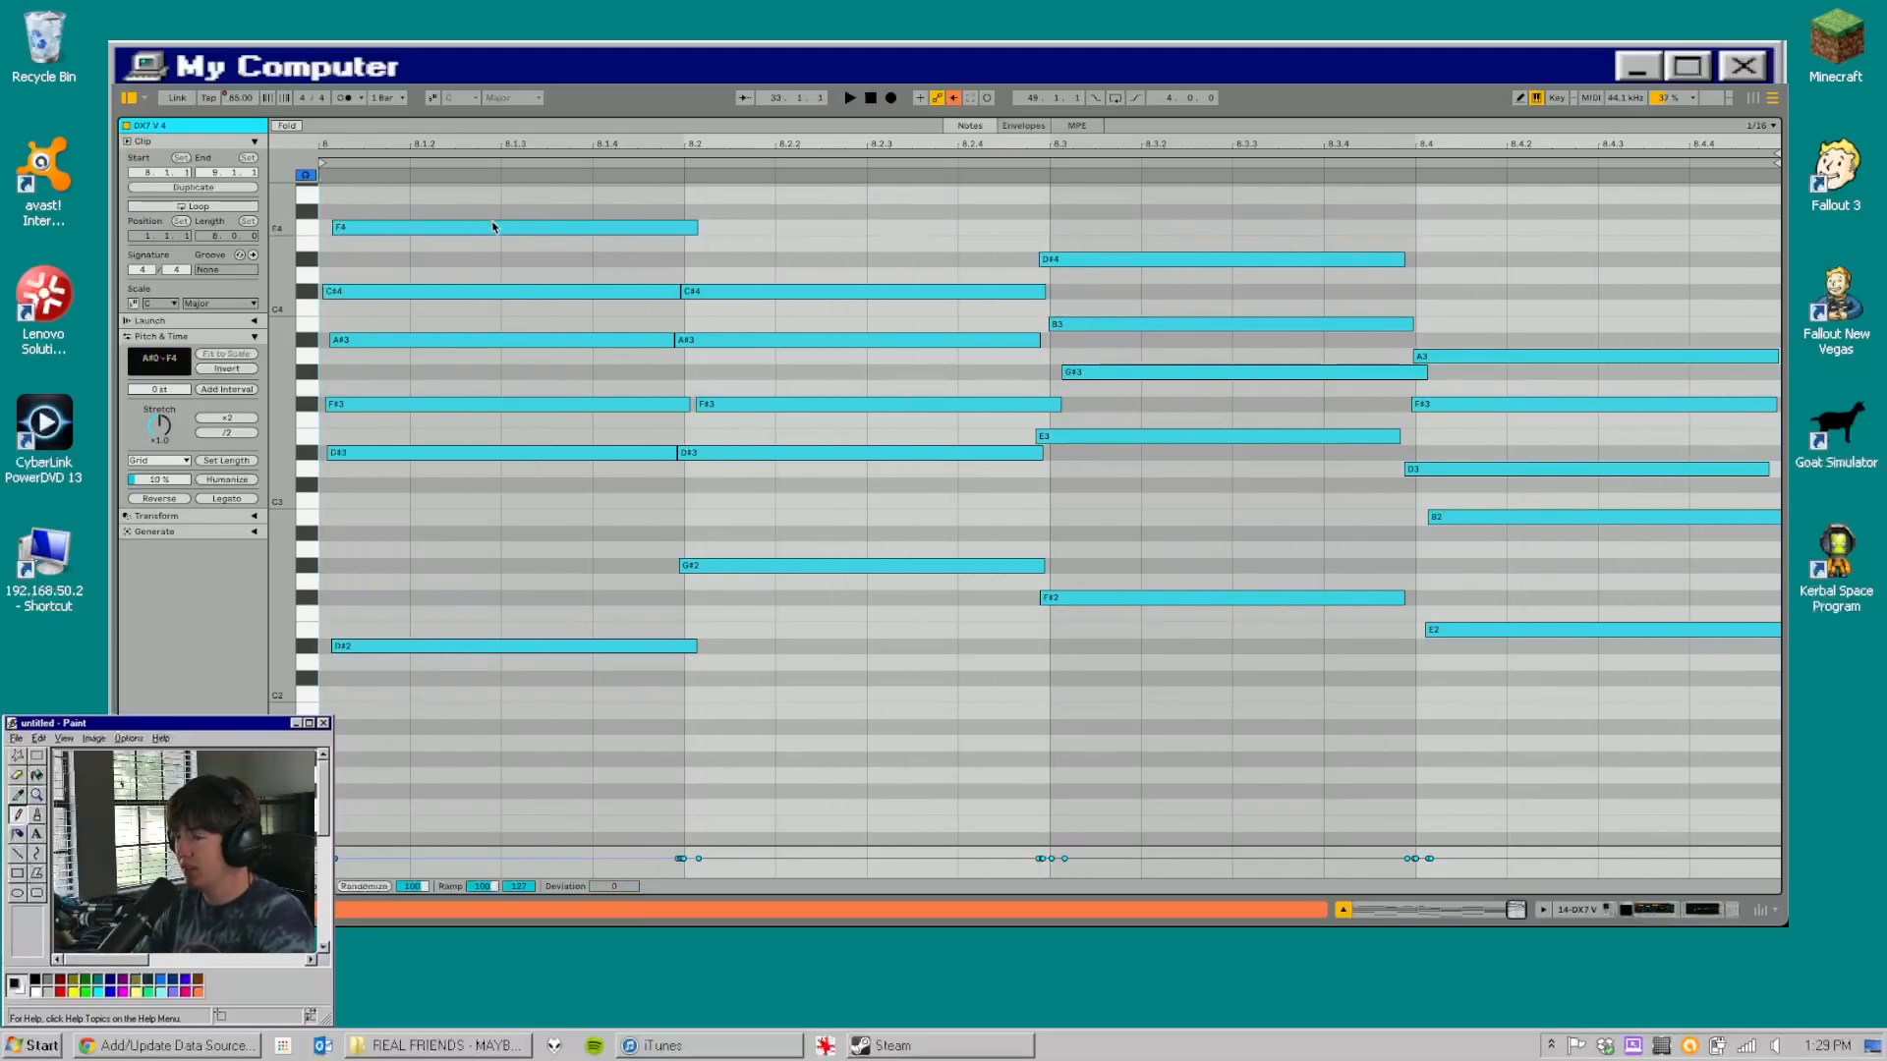
pyautogui.press('space')
# - Highlight the D#3 to C#4 notes of the eighth bar's first chord and clear the selection
pyautogui.hscroll(-5, 464, 228)
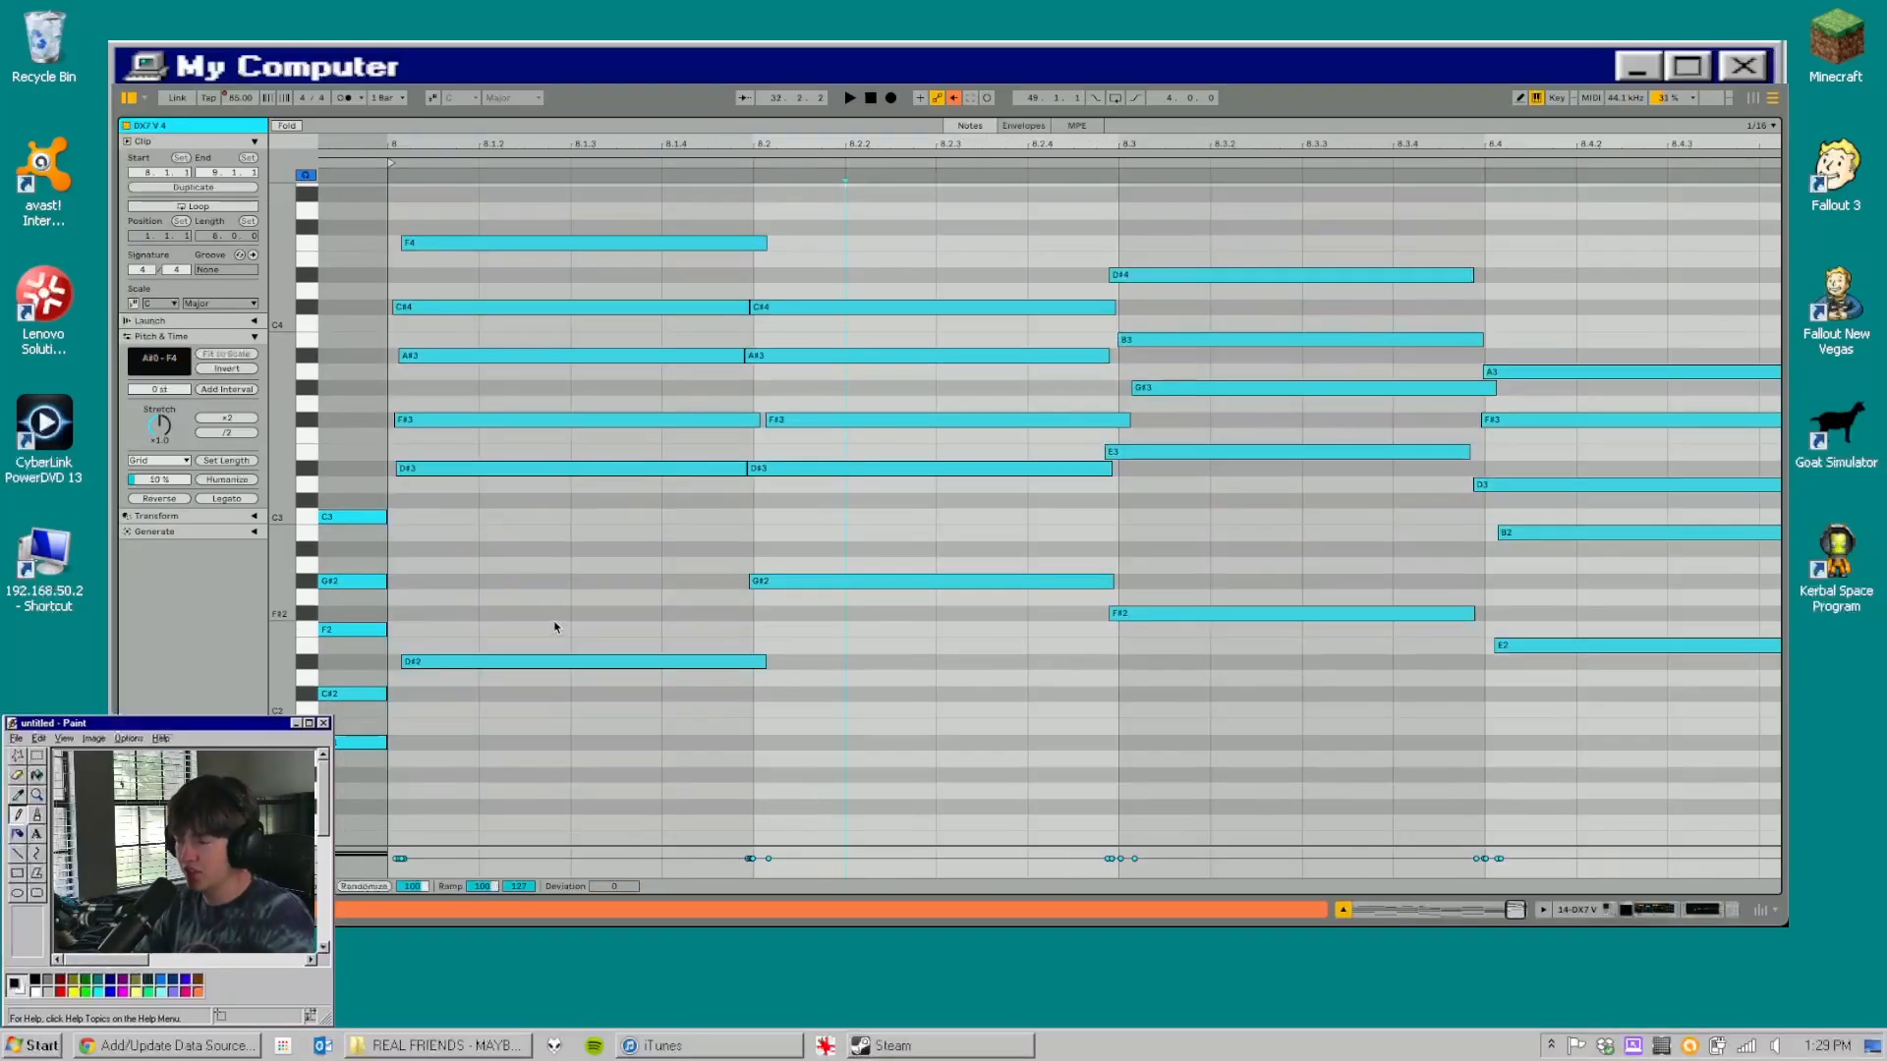
pyautogui.scroll(-1, 555, 626)
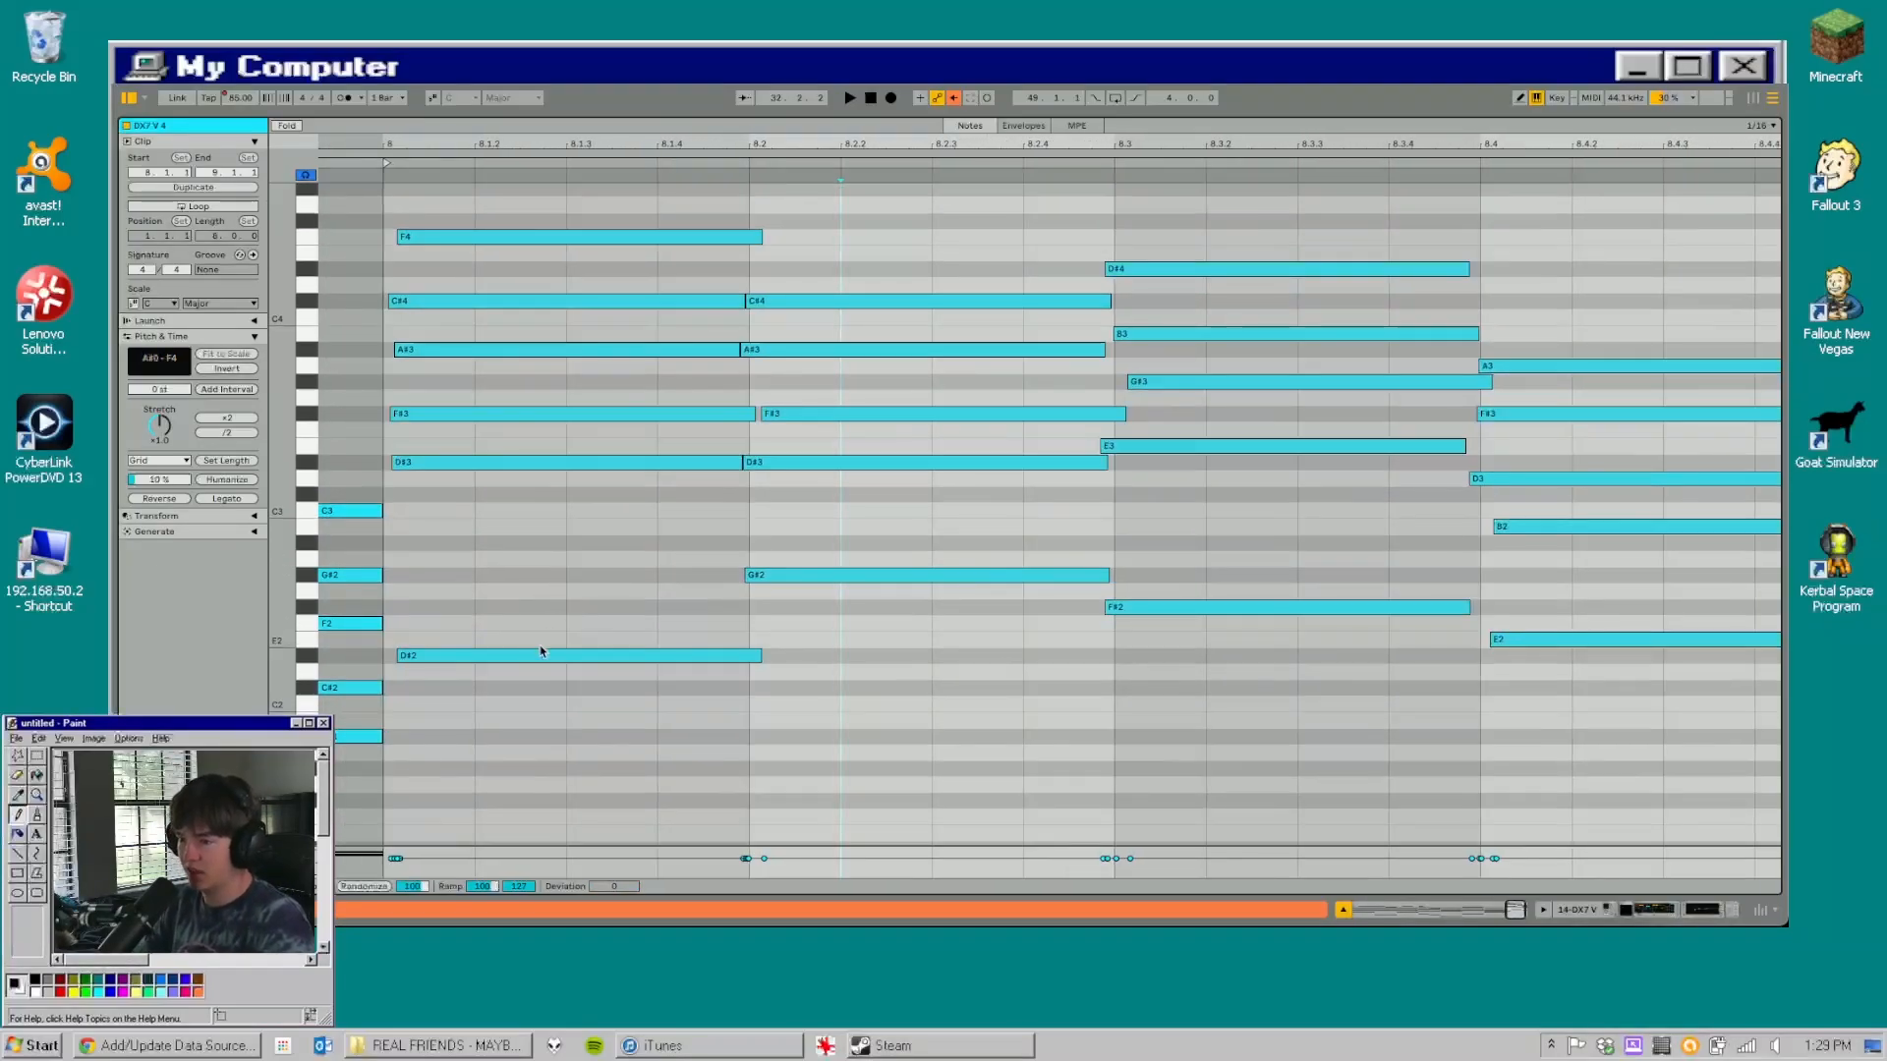
pyautogui.scroll(-1, 540, 652)
pyautogui.click(398, 525)
pyautogui.click(482, 524)
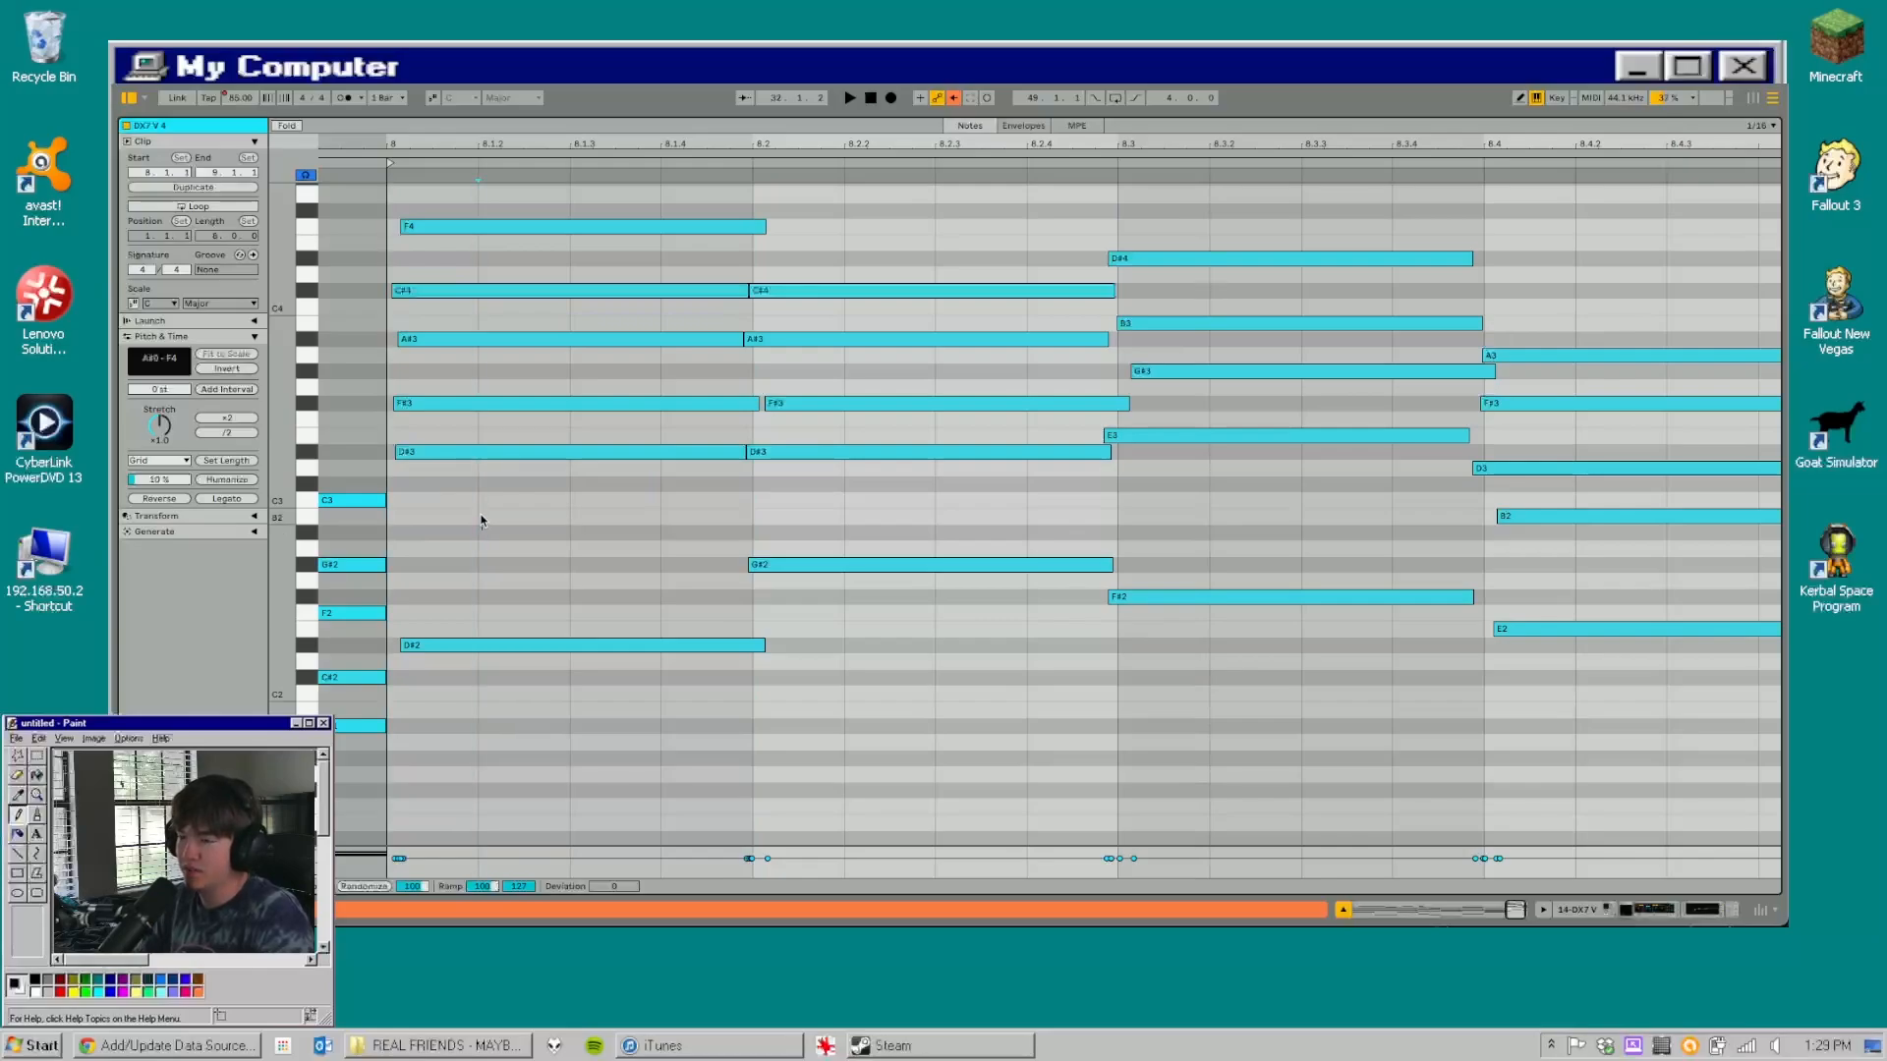
pyautogui.moveTo(481, 521)
pyautogui.mouseDown()
pyautogui.moveTo(481, 272)
pyautogui.moveTo(510, 463)
pyautogui.moveTo(498, 278)
pyautogui.mouseUp()
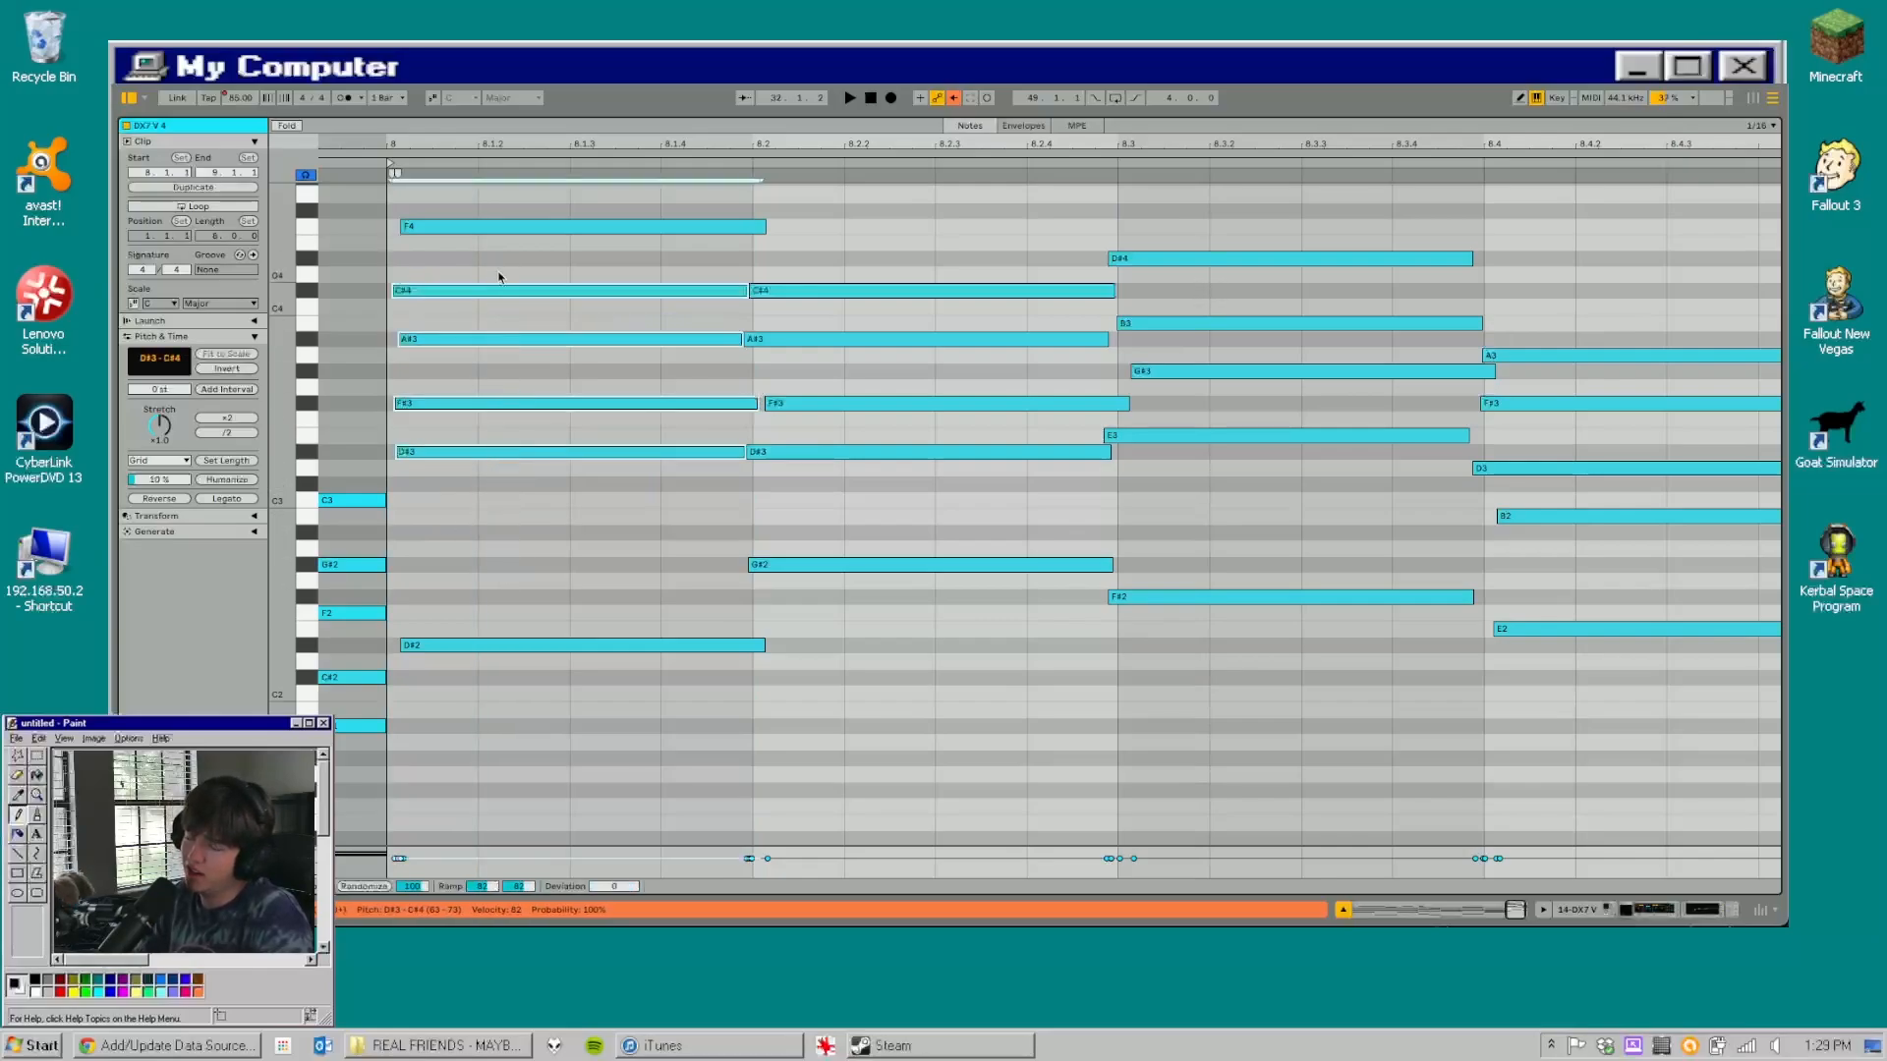
pyautogui.click(538, 252)
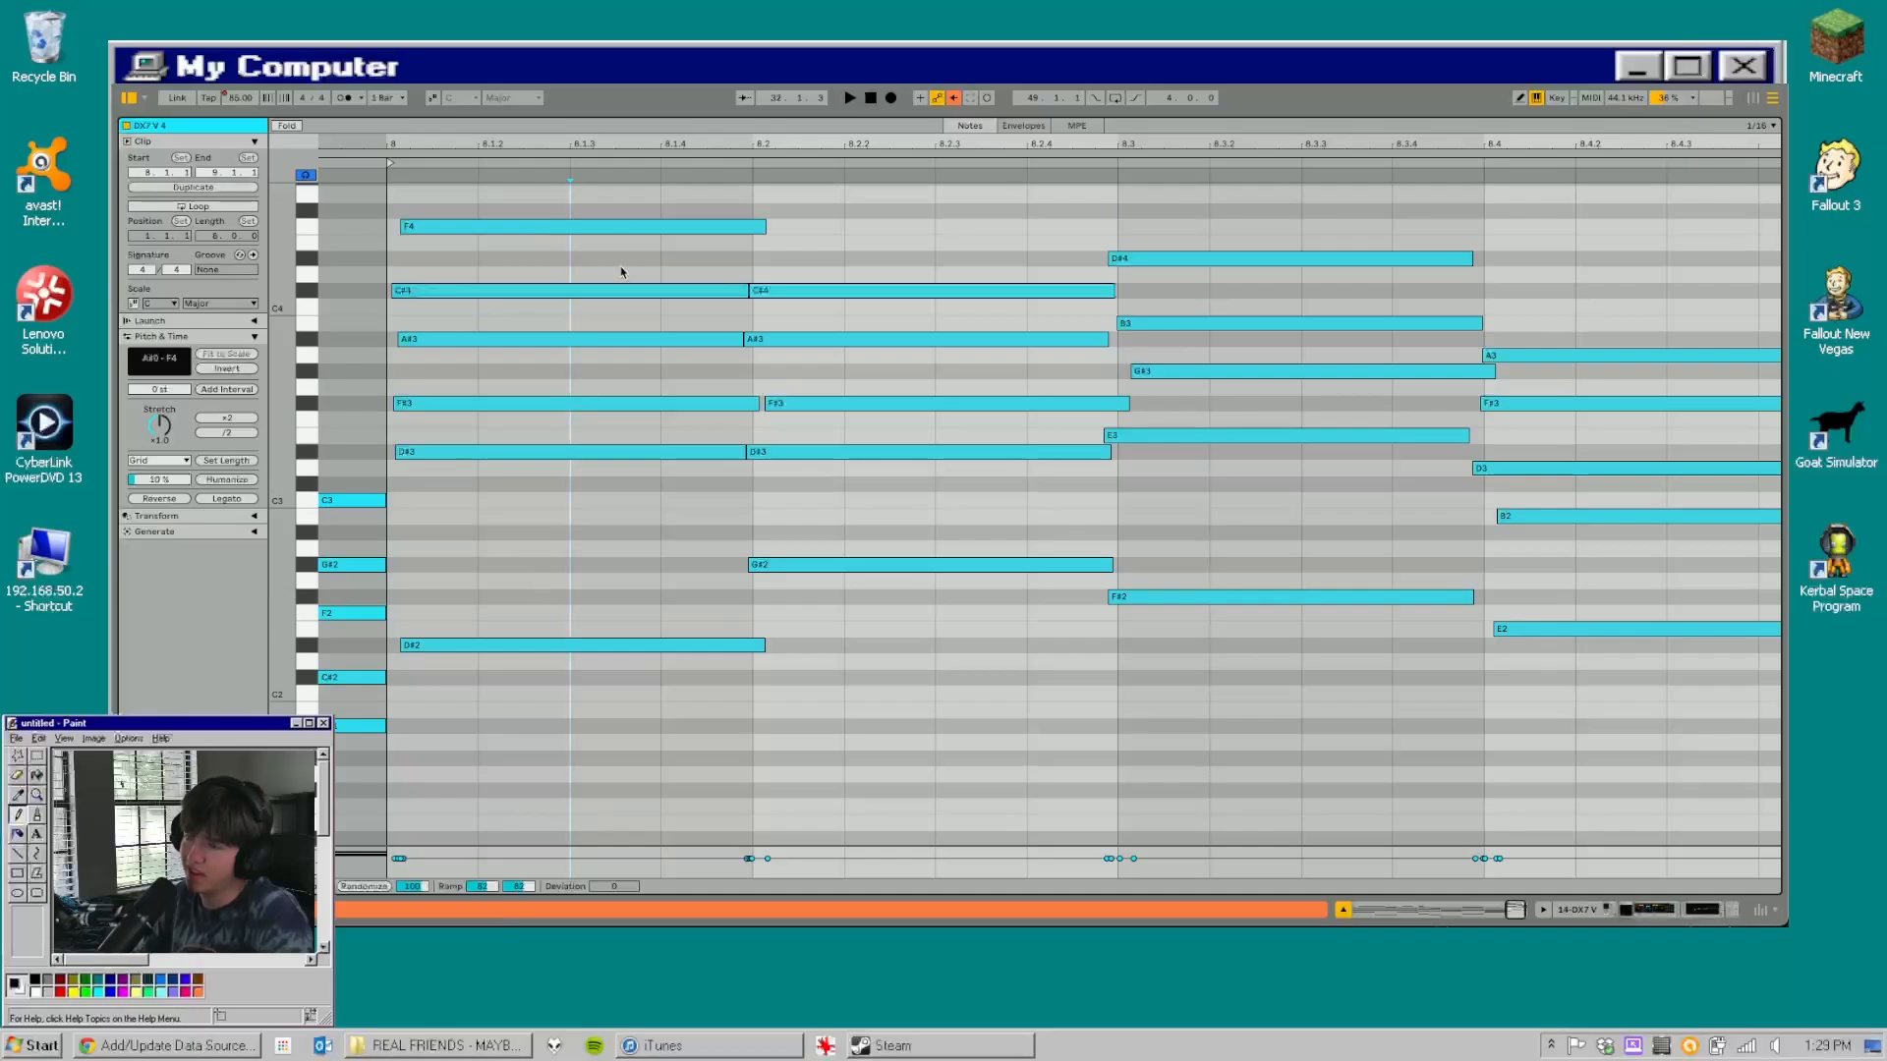
# - Pick out the first chord's F4 top note, highlight the chord from D#3 to F4, and deselect it
pyautogui.click(817, 231)
pyautogui.click(440, 226)
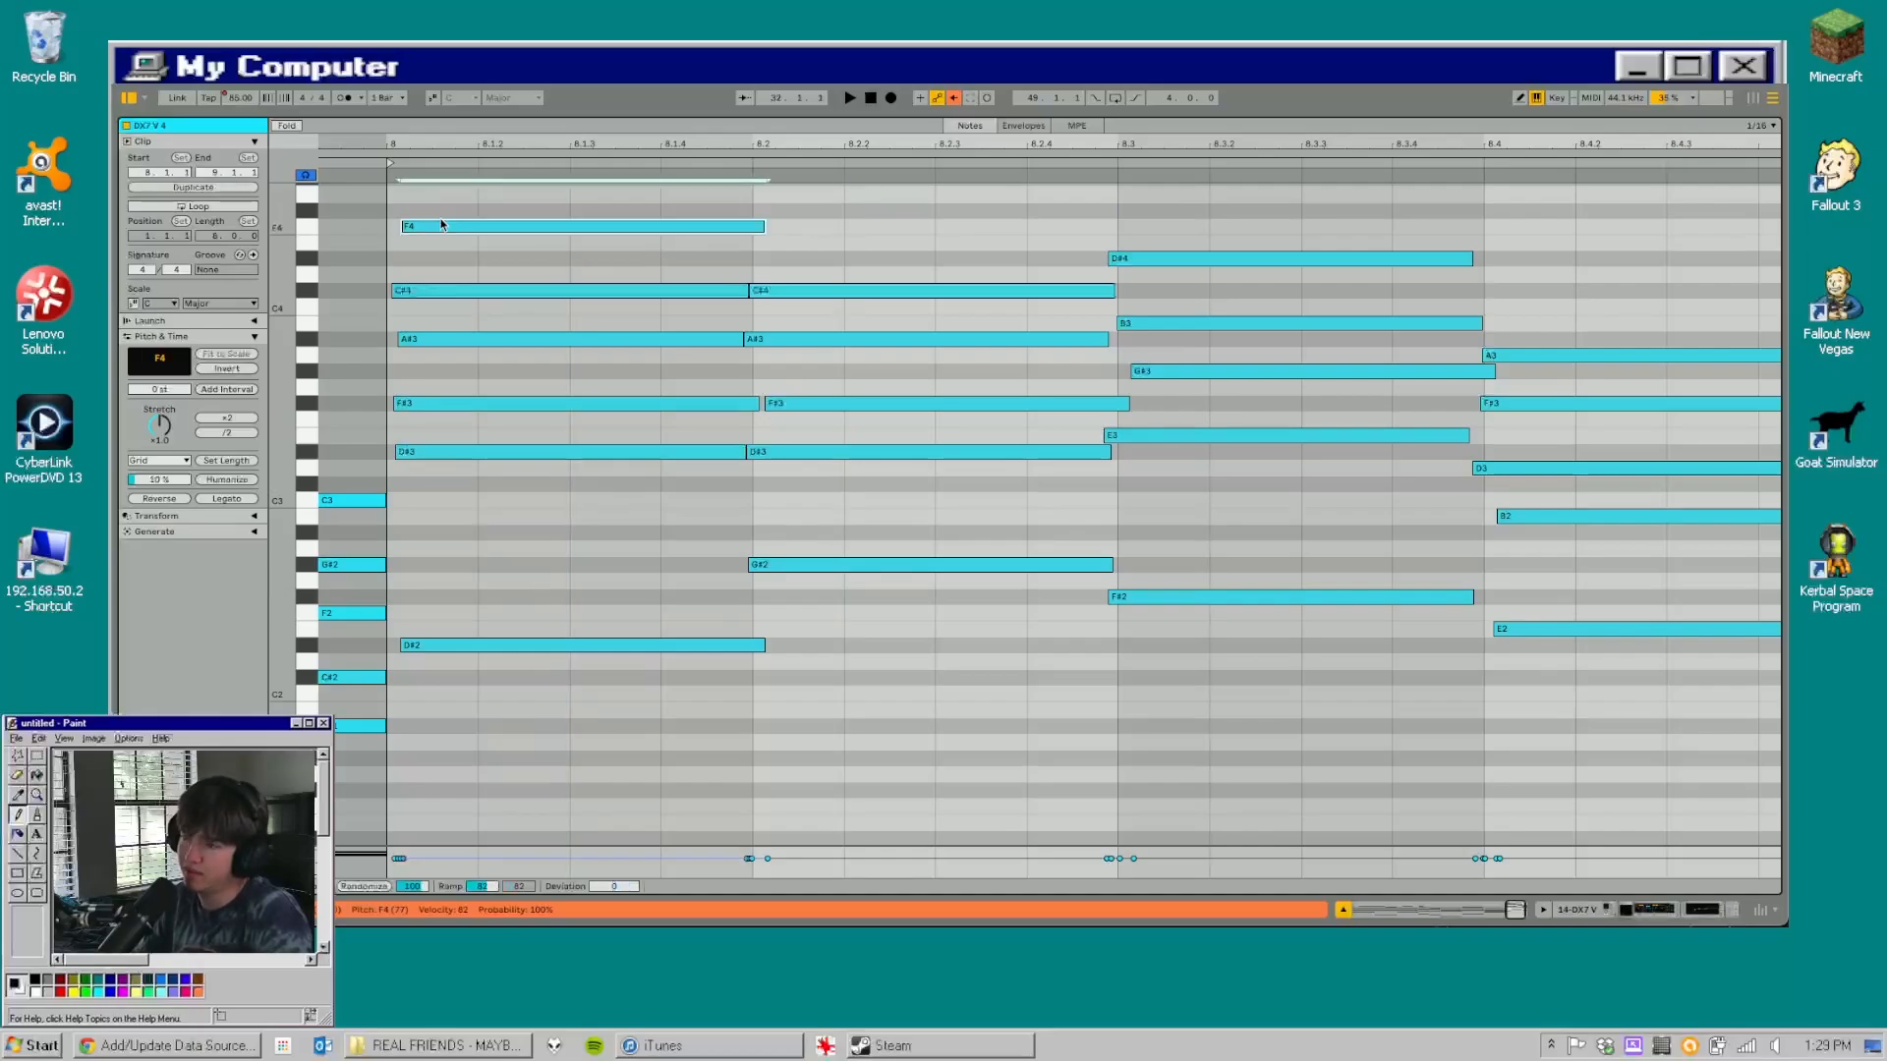
pyautogui.moveTo(497, 523); pyautogui.dragTo(519, 185)
pyautogui.moveTo(436, 538)
pyautogui.mouseDown()
pyautogui.moveTo(457, 436)
pyautogui.moveTo(580, 293)
pyautogui.mouseUp()
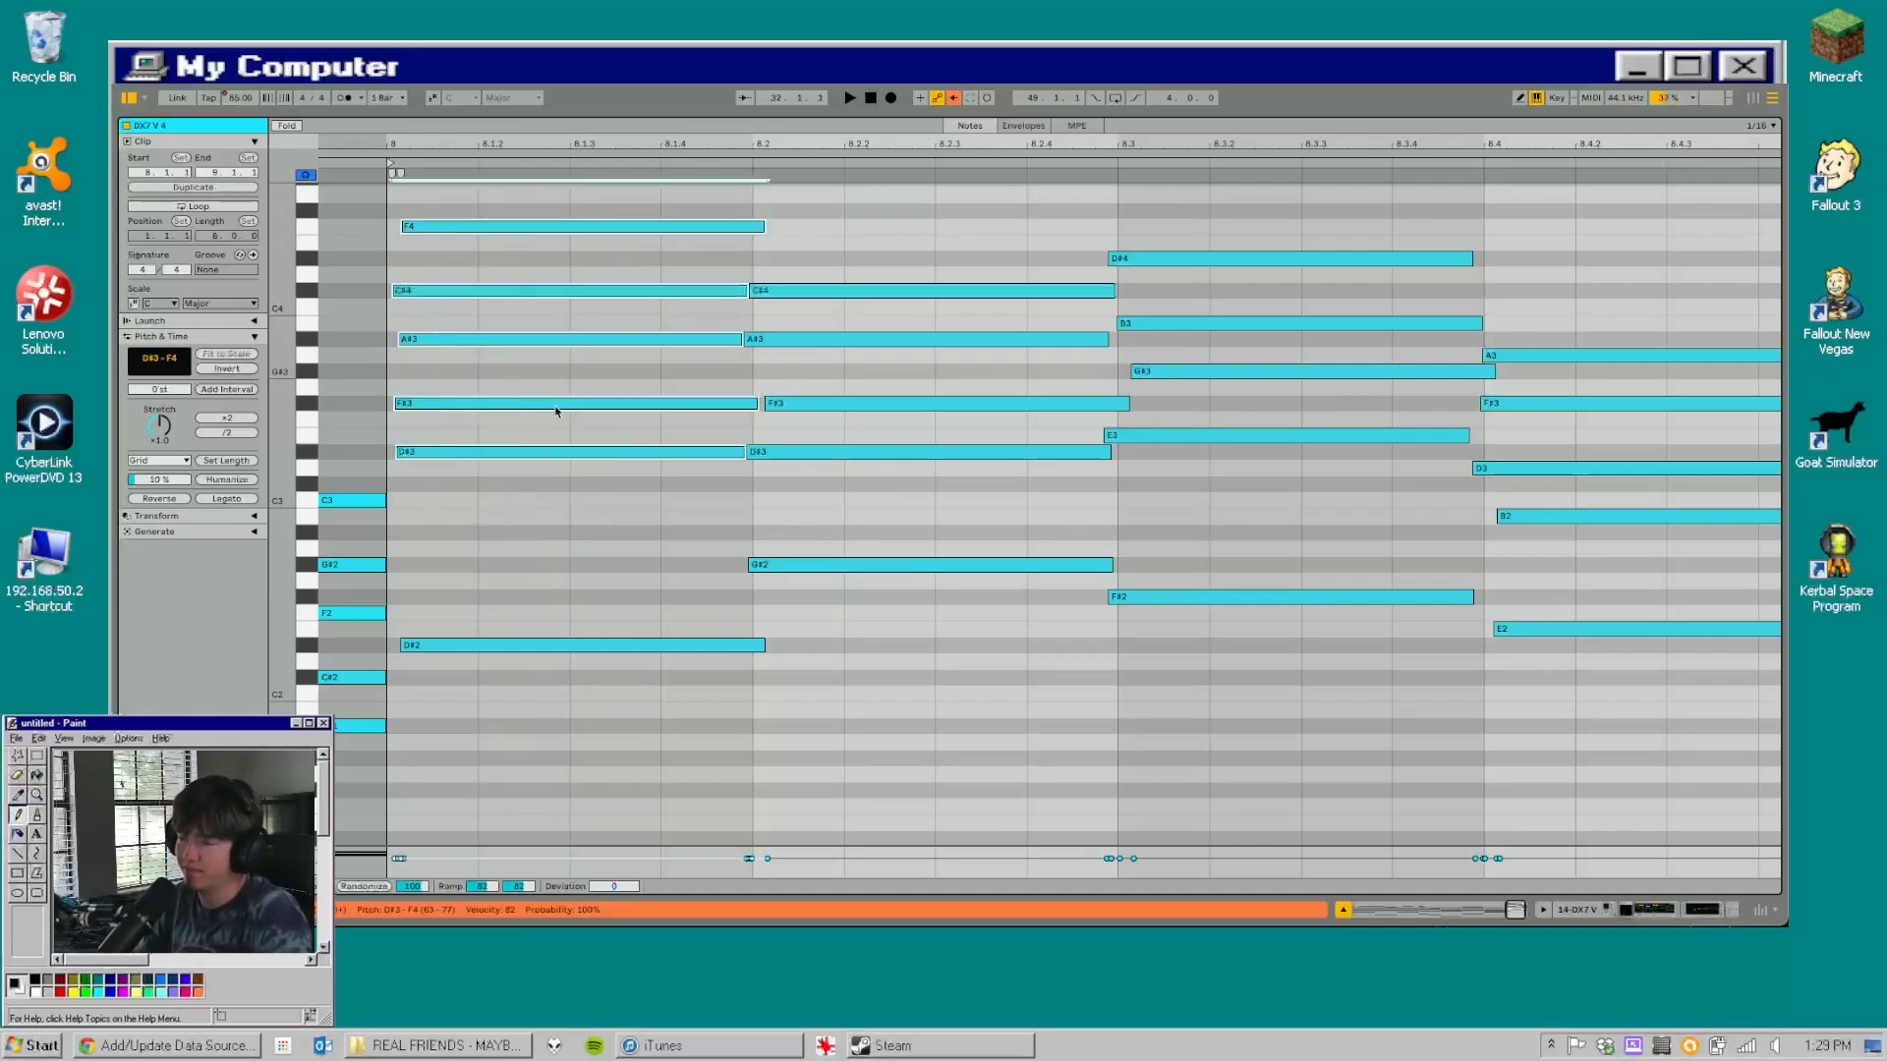
pyautogui.click(543, 564)
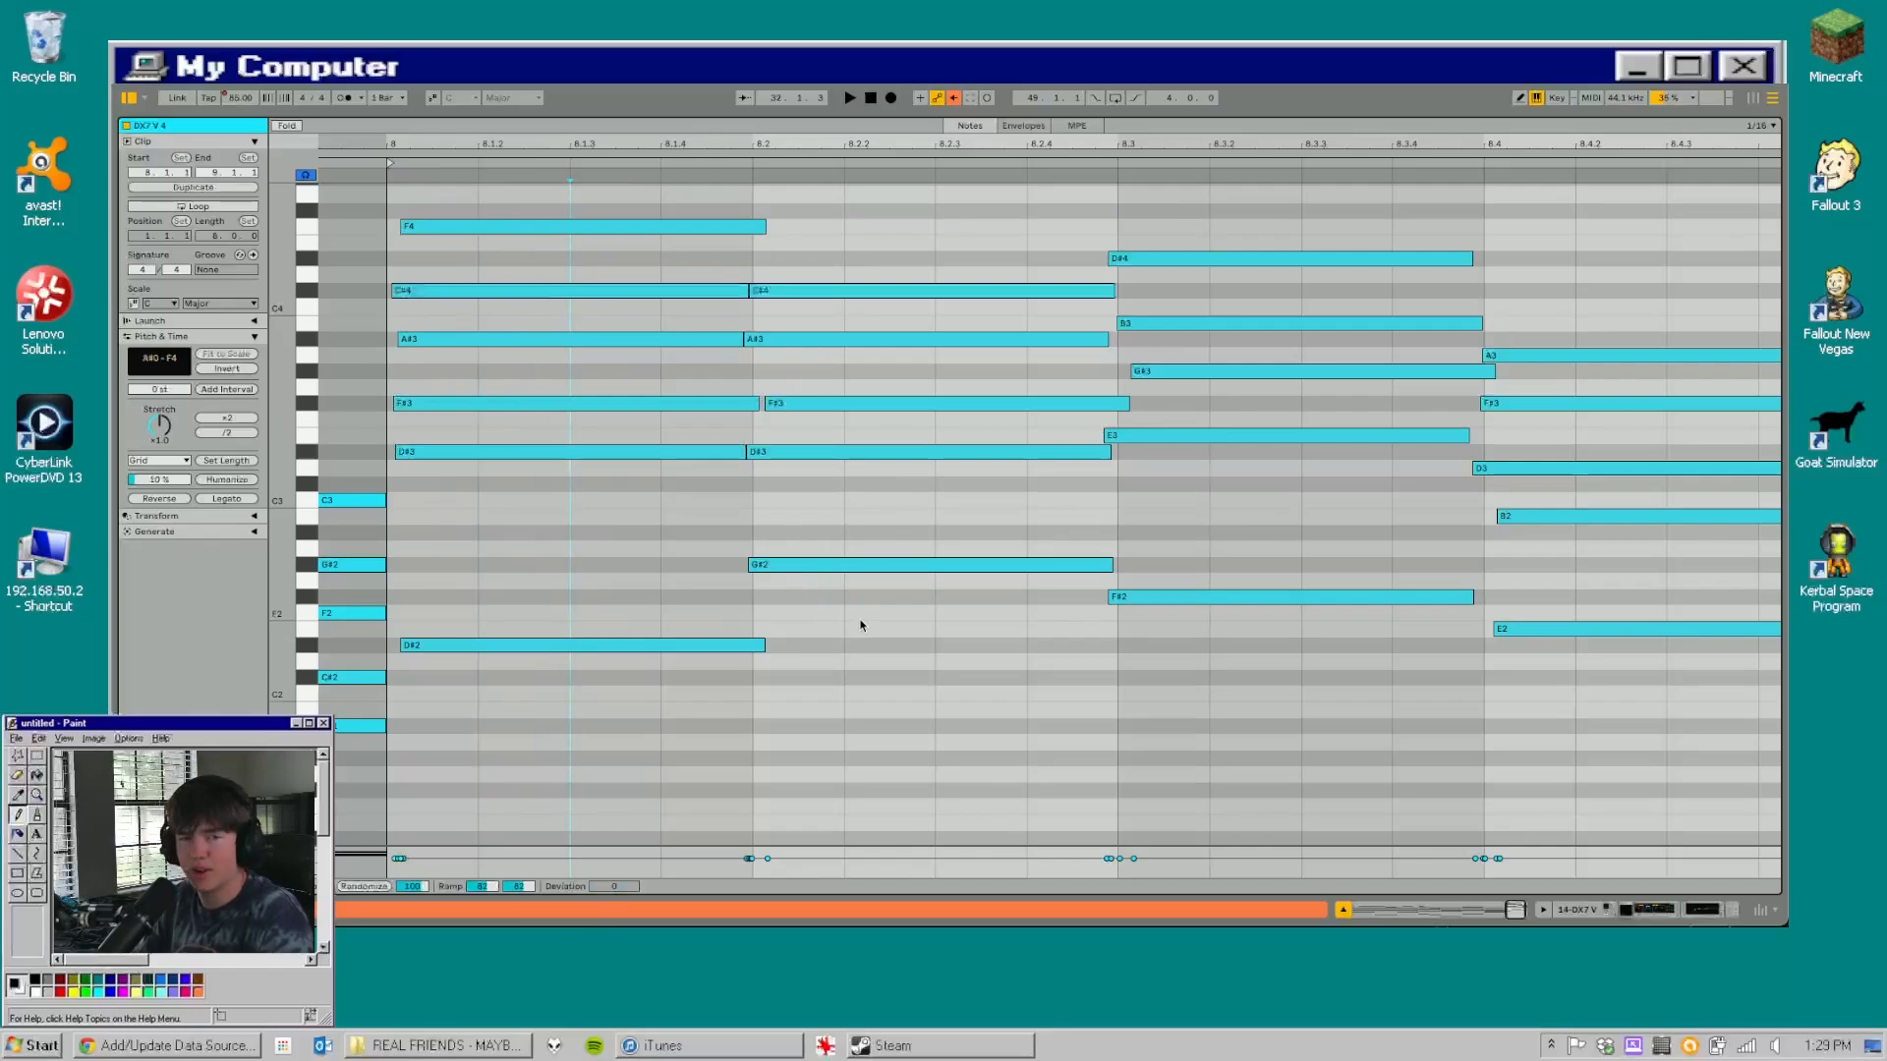
# - Highlight the eighth bar's second chord from its G#2 bass note up to C#4
pyautogui.click(806, 610)
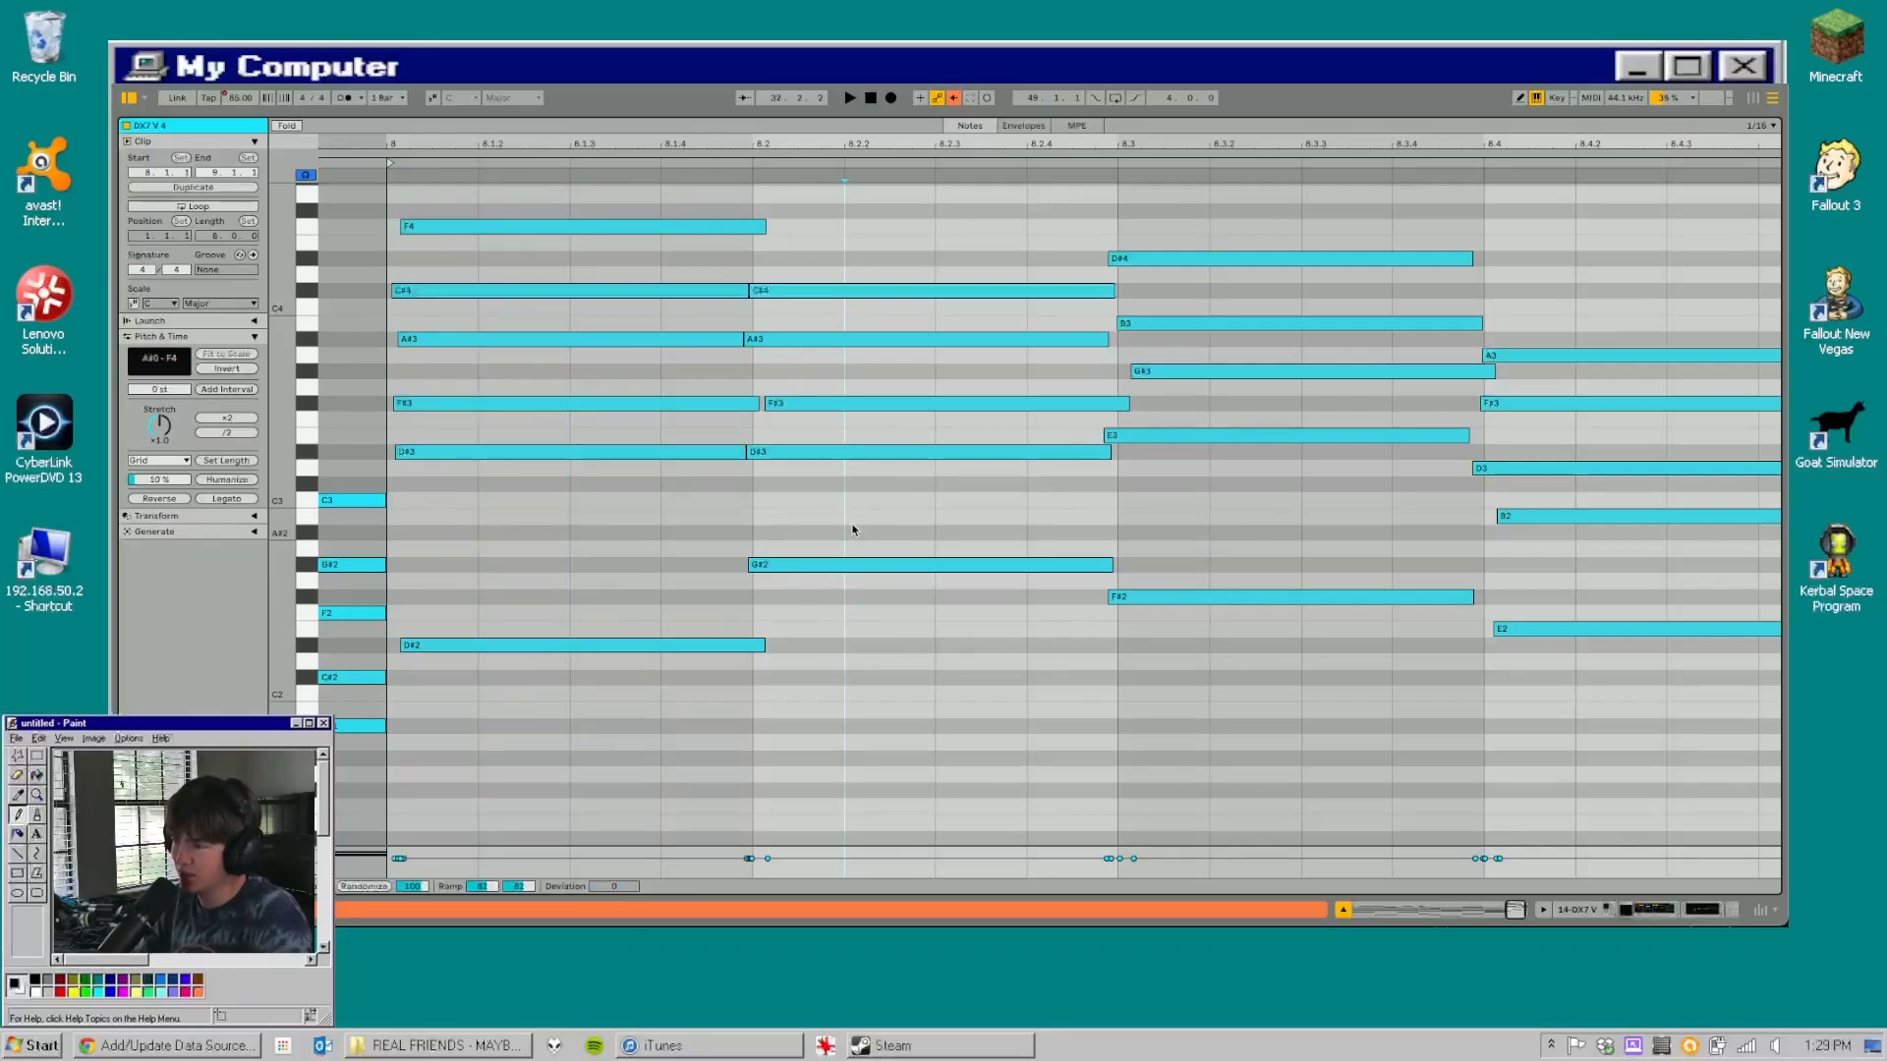
pyautogui.moveTo(877, 512); pyautogui.dragTo(898, 233)
pyautogui.moveTo(847, 666); pyautogui.dragTo(892, 285)
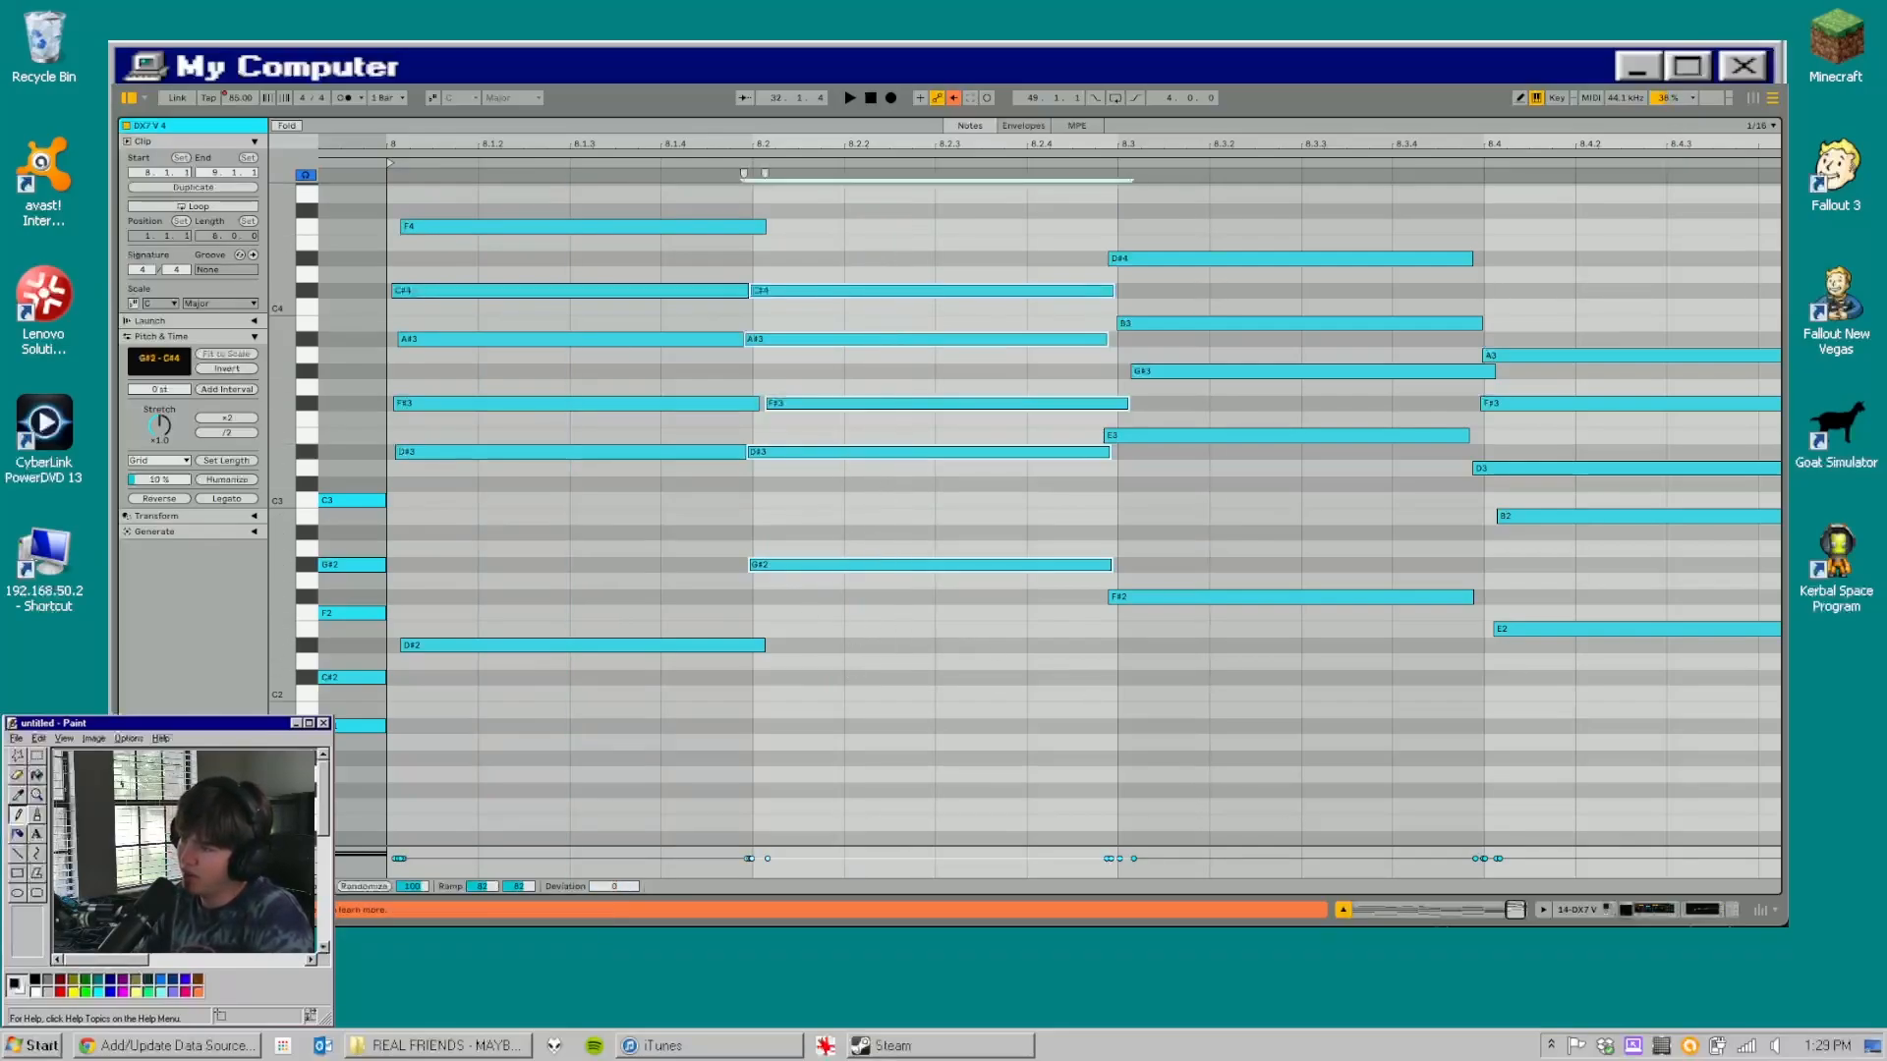
pyautogui.click(838, 321)
# - Compare the first chord's D#3 to F4 notes with the second chord's G#2 bass note
pyautogui.moveTo(556, 467); pyautogui.dragTo(573, 202)
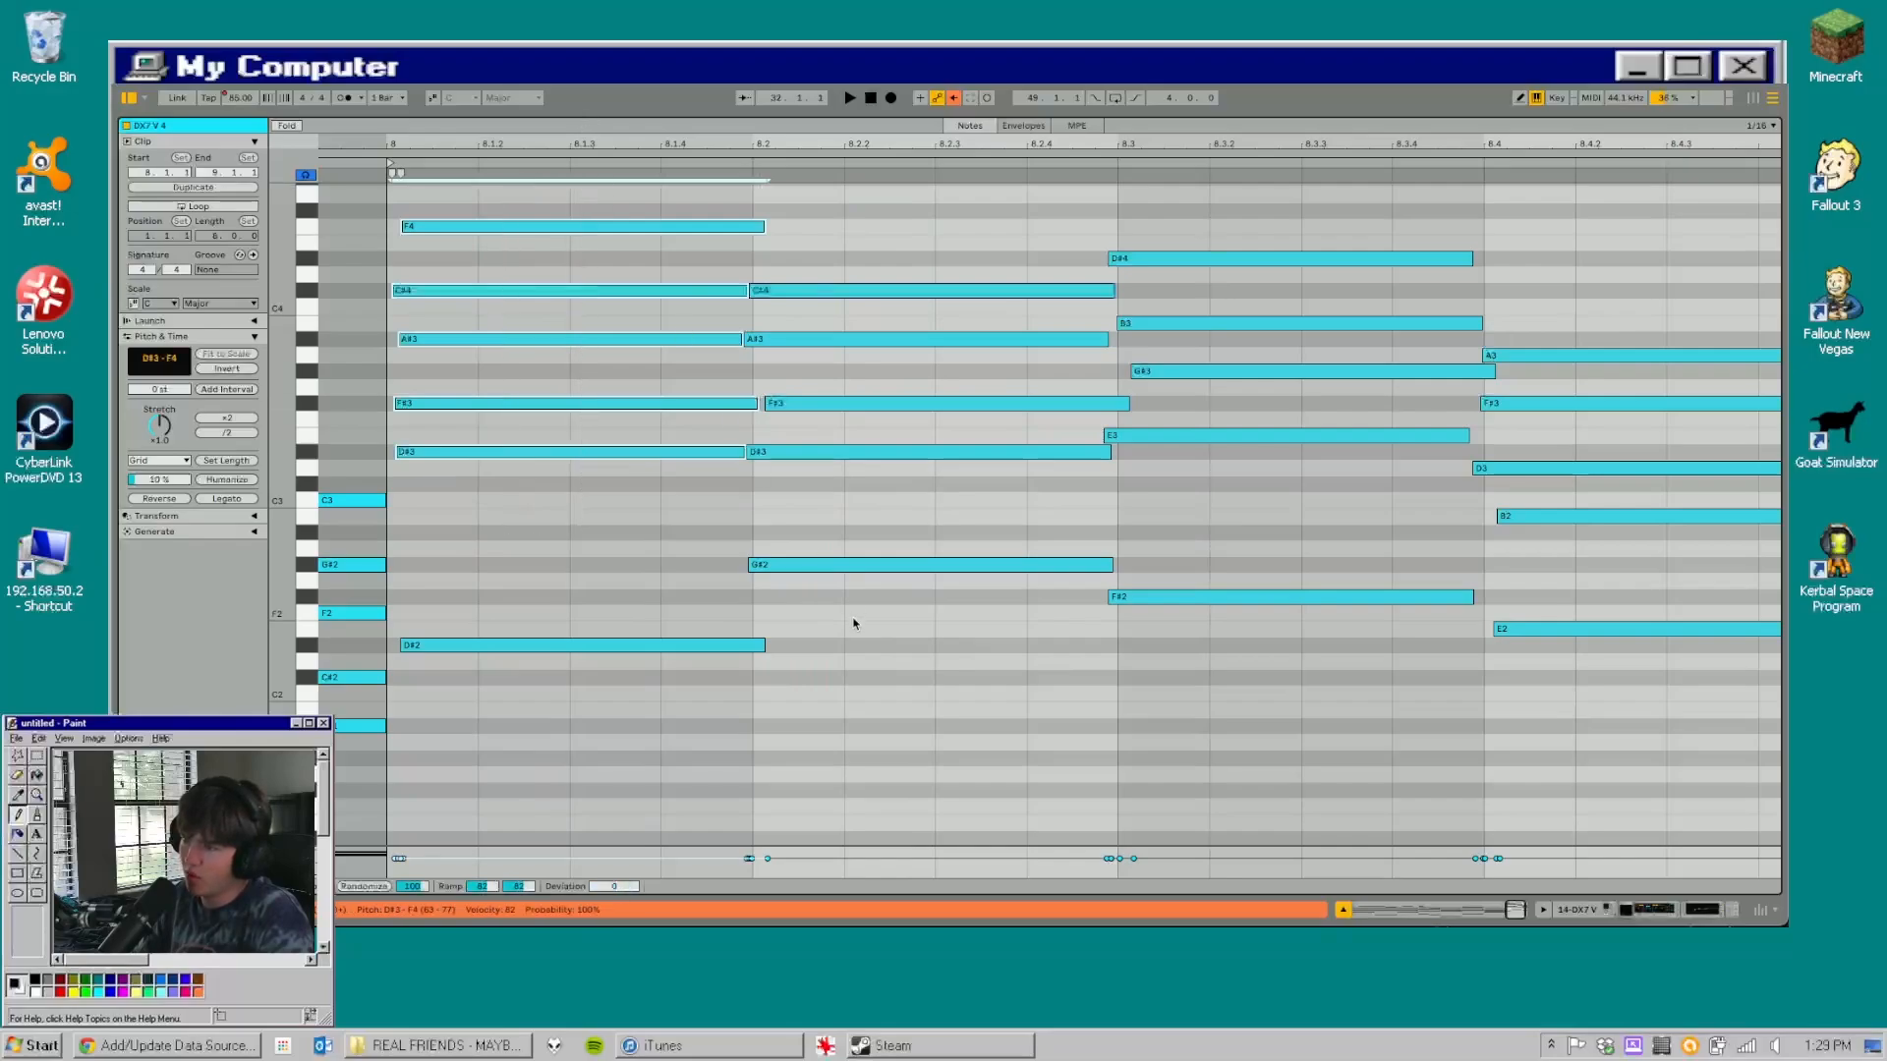
pyautogui.click(808, 566)
pyautogui.click(846, 492)
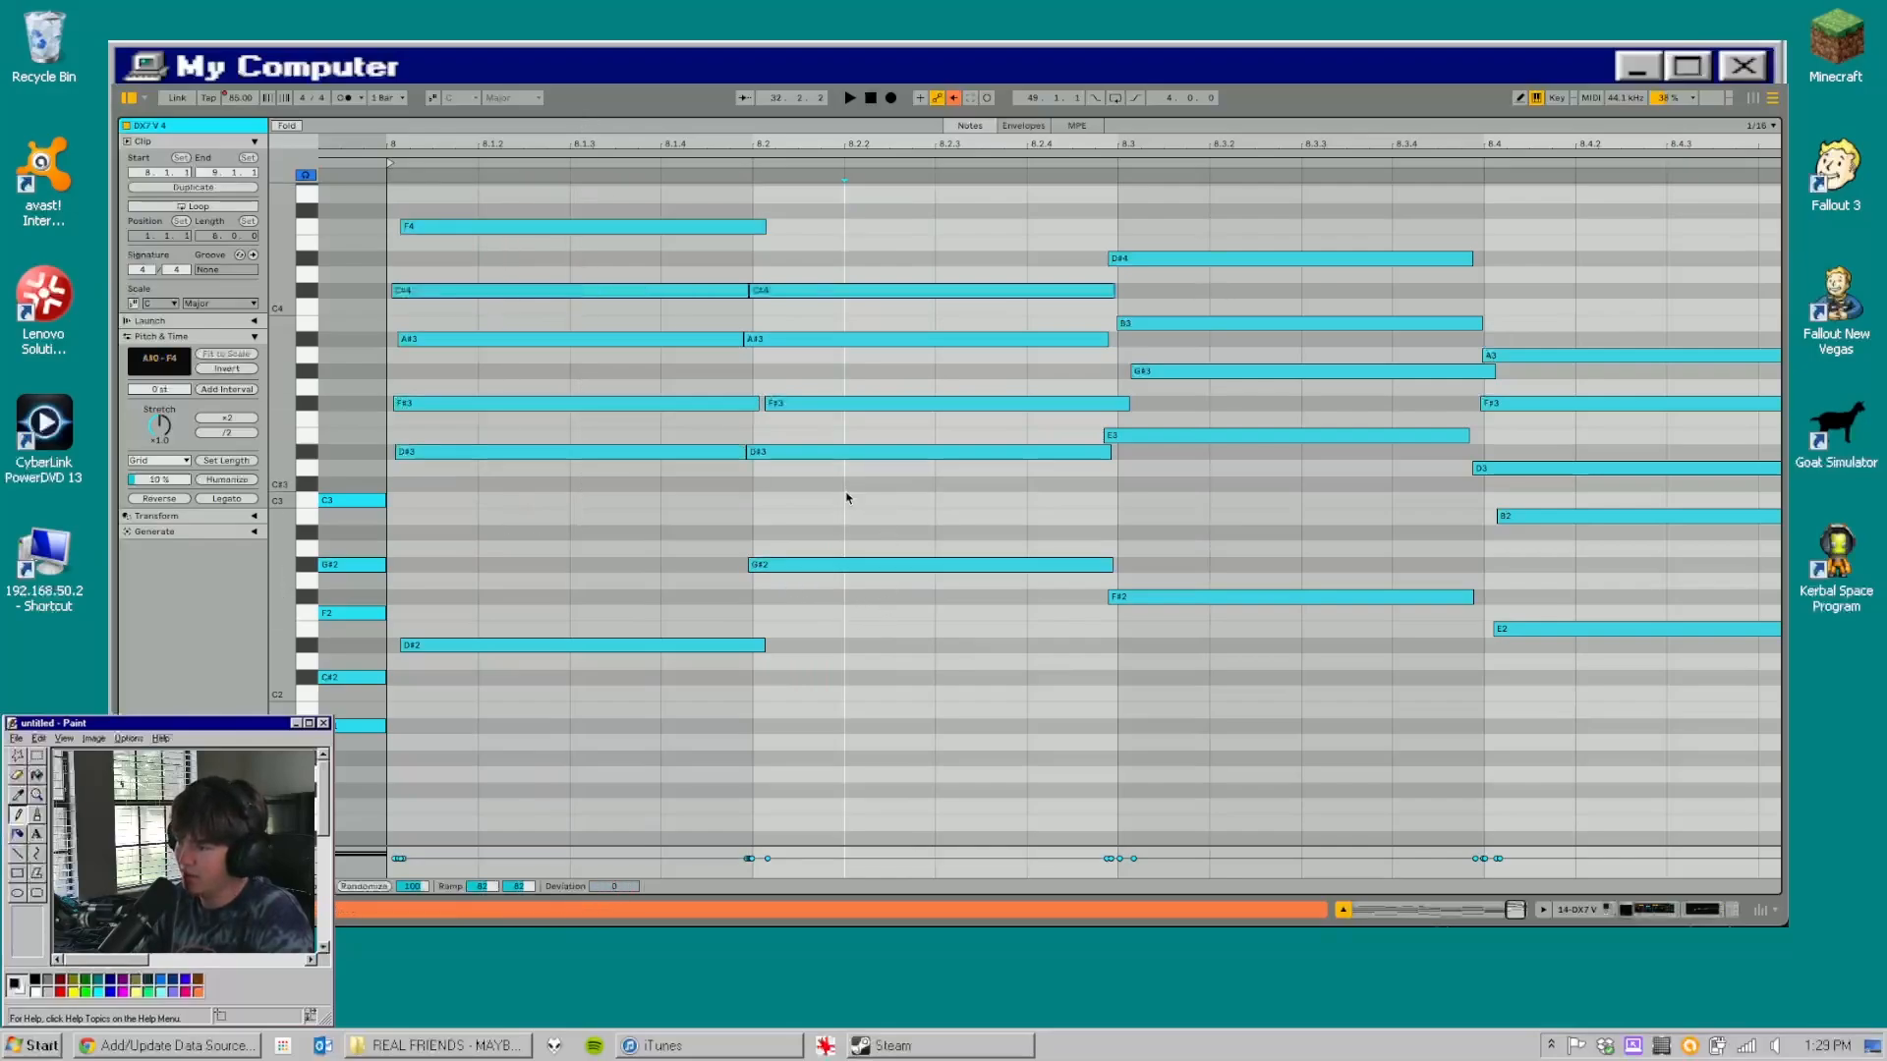
# - Sweep through the eighth bar's second, third and fourth chords in turn and clear the selection
pyautogui.moveTo(870, 631); pyautogui.dragTo(903, 139)
pyautogui.moveTo(1302, 763); pyautogui.dragTo(1317, 187)
pyautogui.moveTo(1590, 762); pyautogui.dragTo(1602, 180)
pyautogui.click(1153, 499)
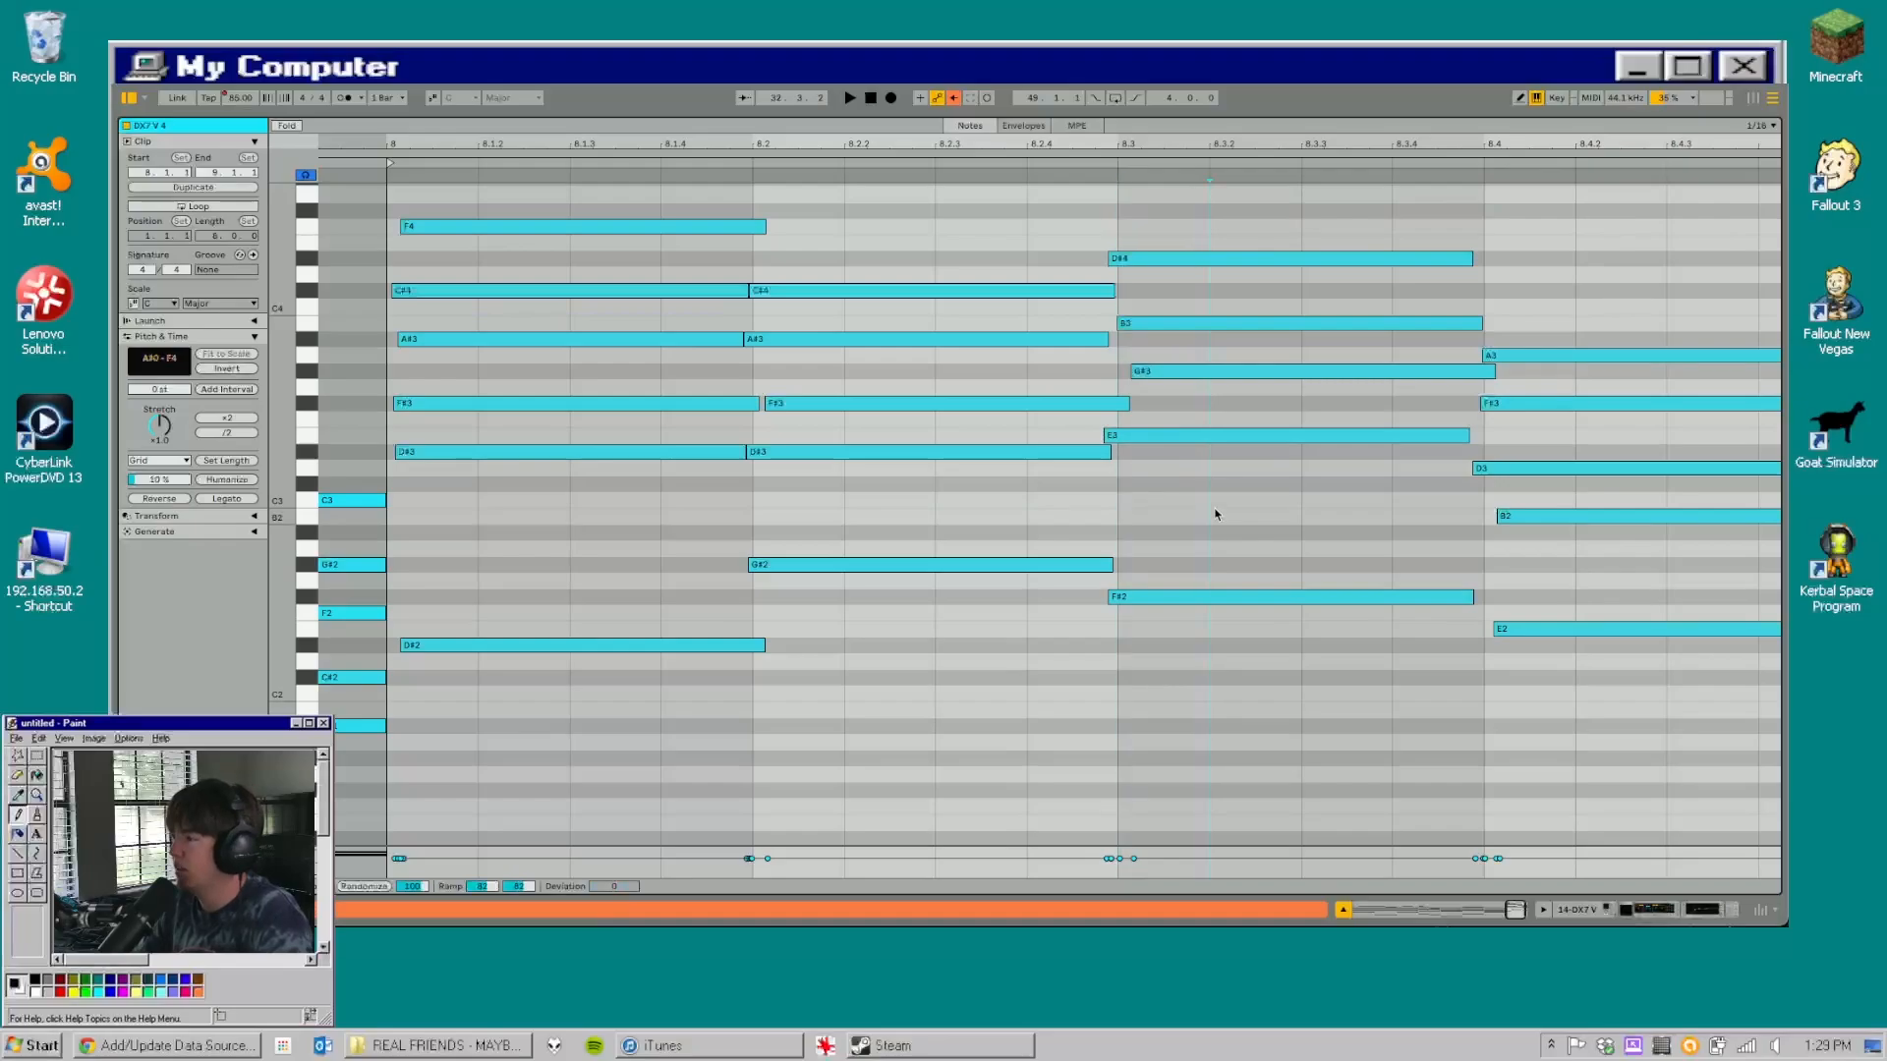
pyautogui.click(1236, 231)
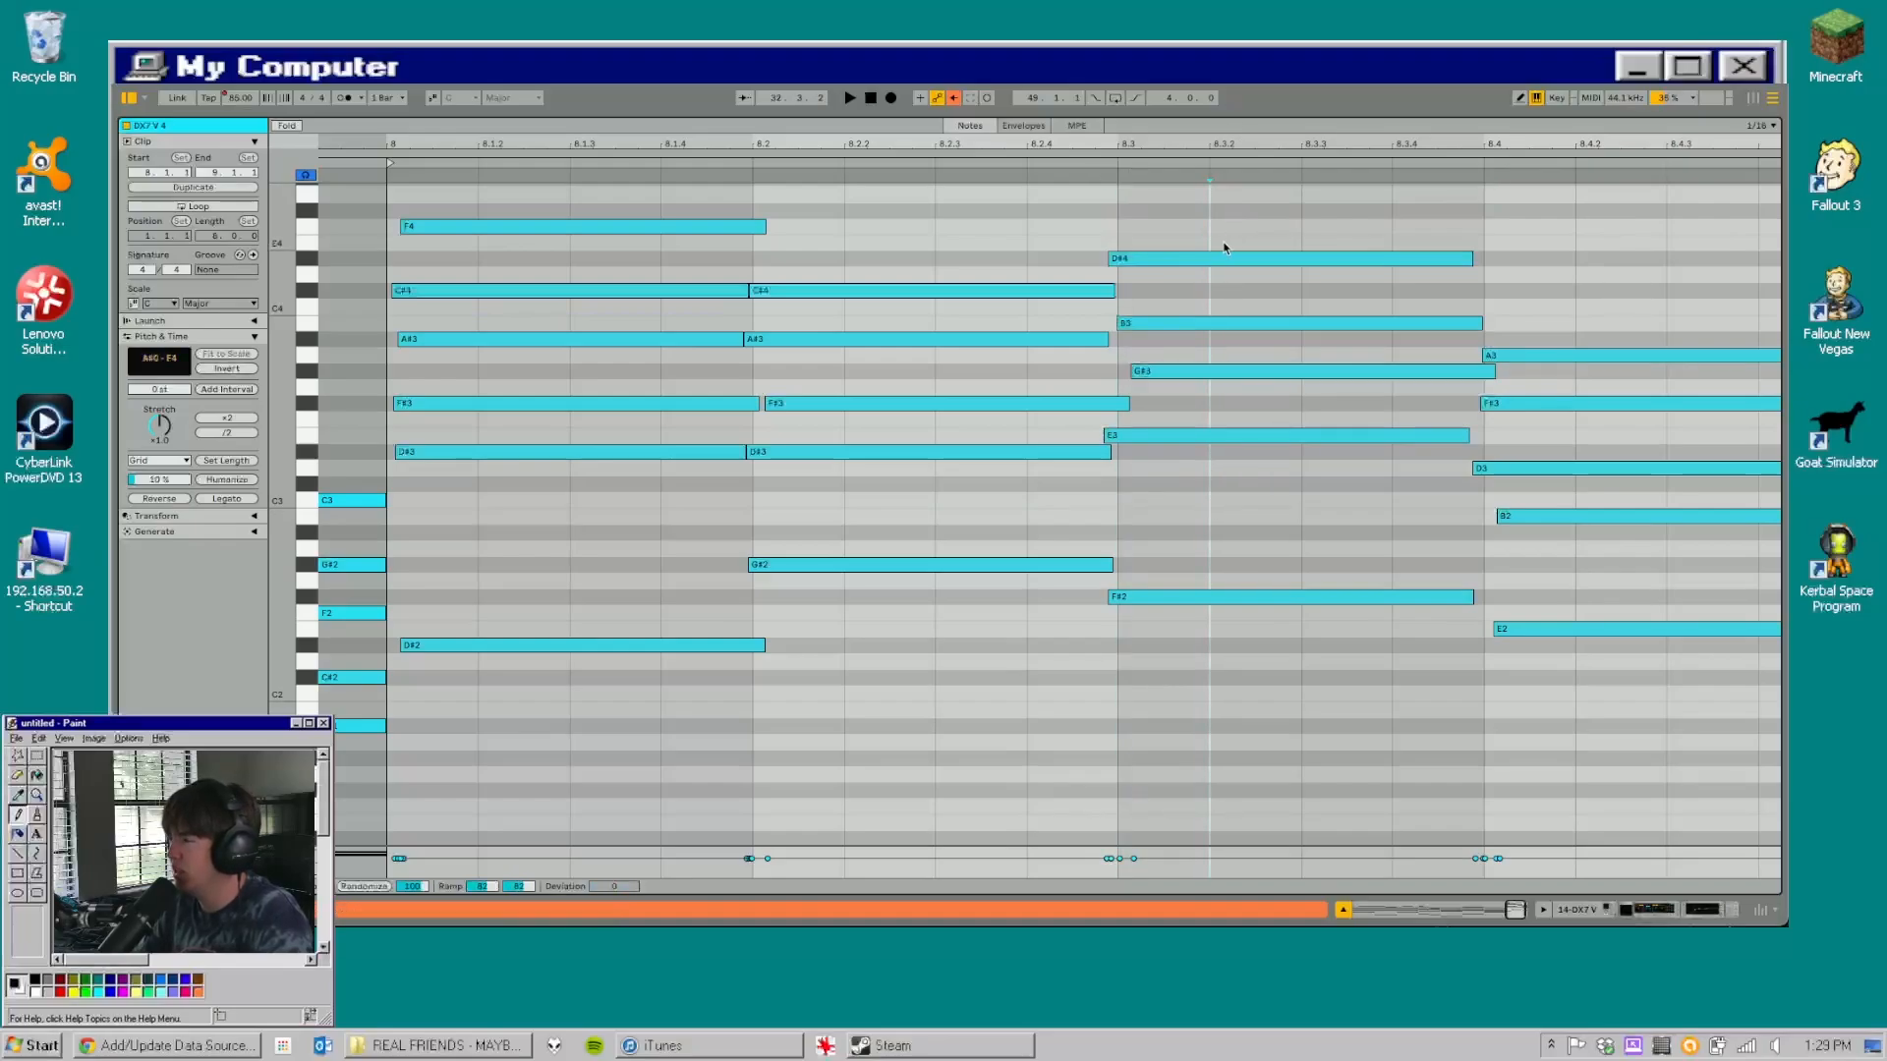
# - Pick out the third chord's F#2 bass note and the fourth chord's B2 to A3 notes above its E2 bass
pyautogui.click(1295, 597)
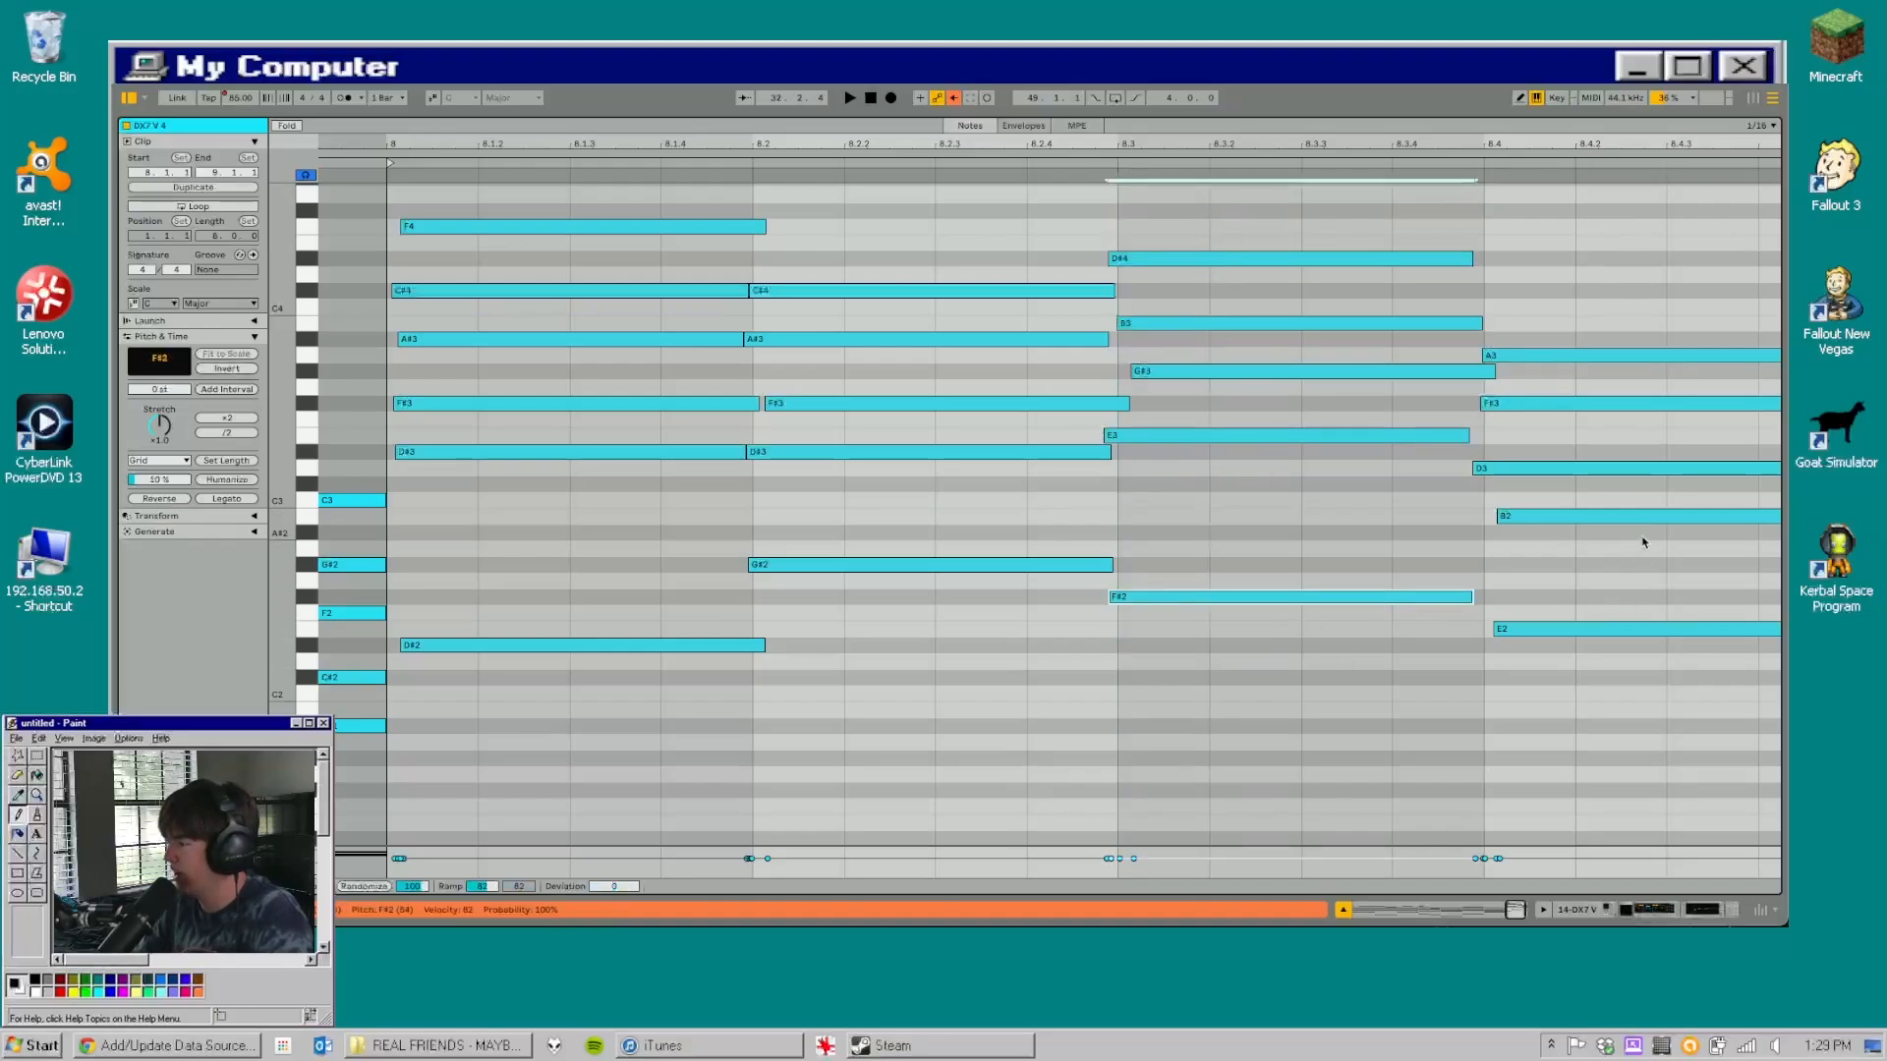
pyautogui.click(1581, 564)
pyautogui.moveTo(1581, 564); pyautogui.dragTo(1587, 348)
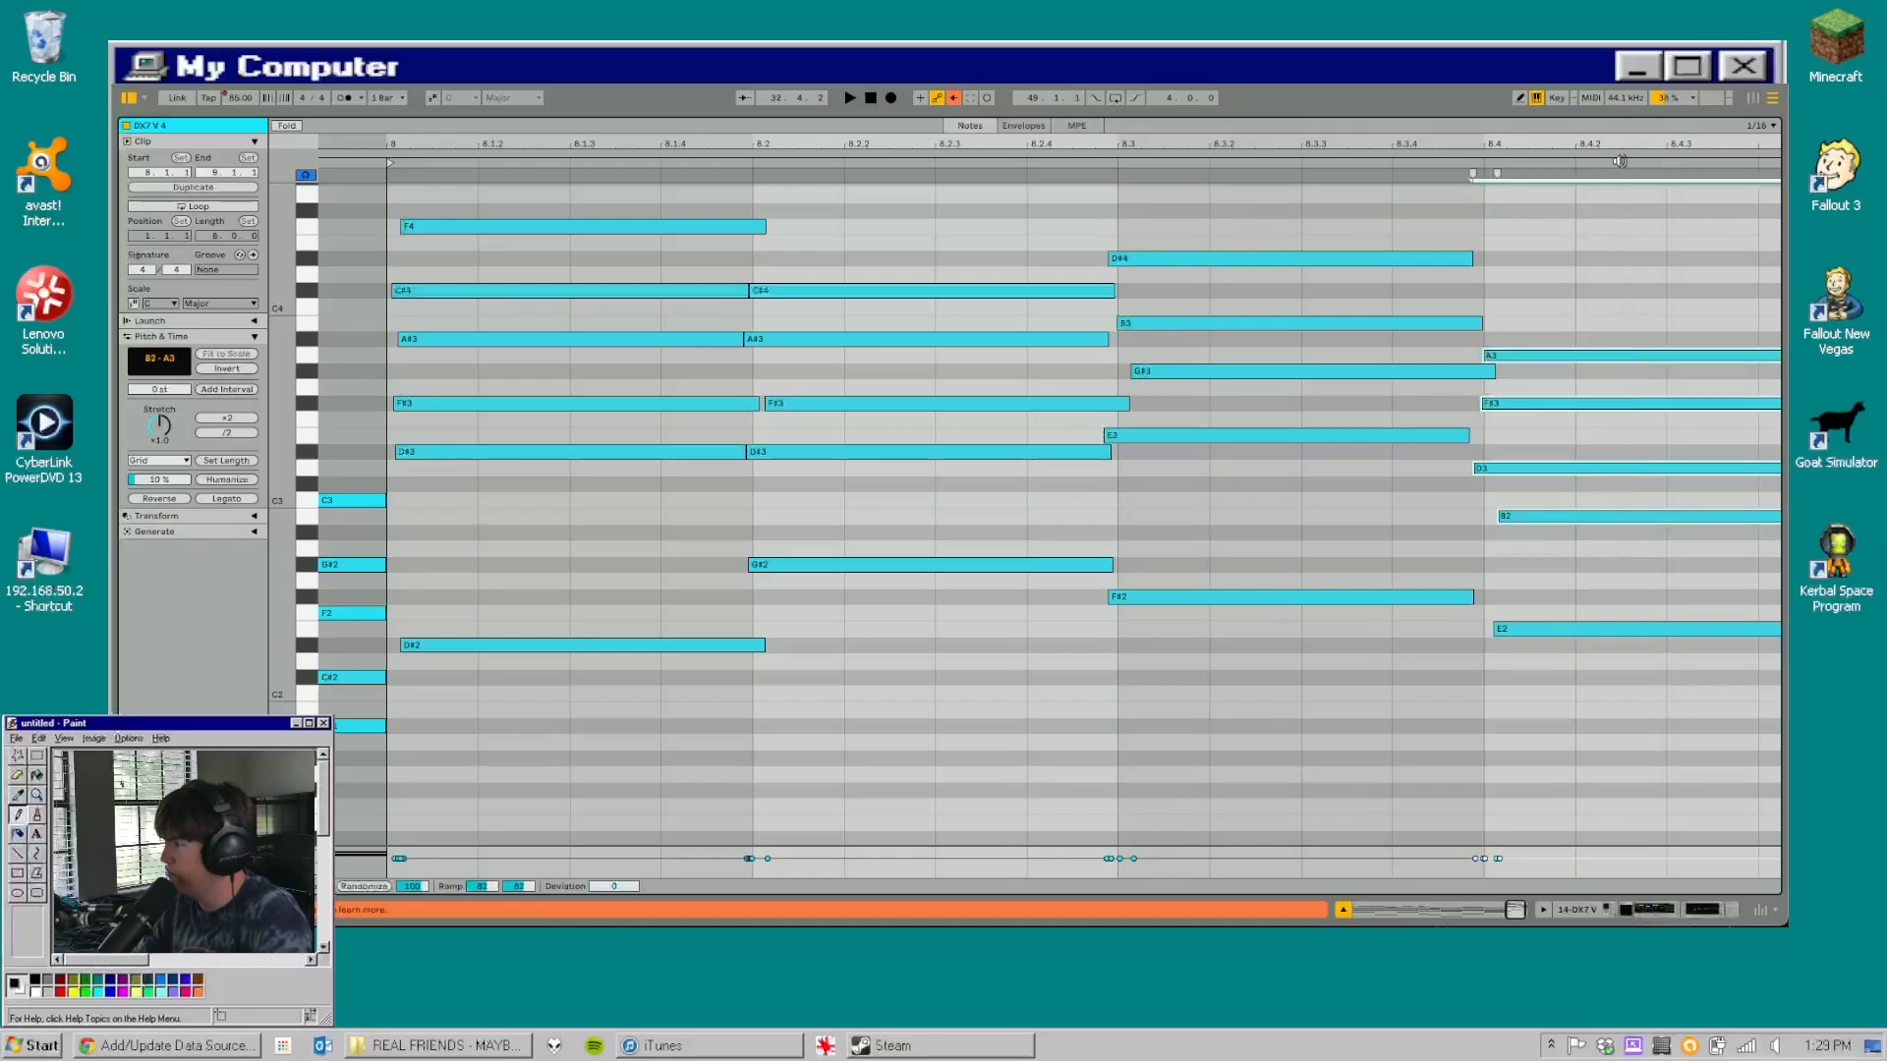
pyautogui.moveTo(1608, 723)
pyautogui.mouseDown()
pyautogui.moveTo(1651, 473)
pyautogui.moveTo(1621, 575)
pyautogui.mouseUp()
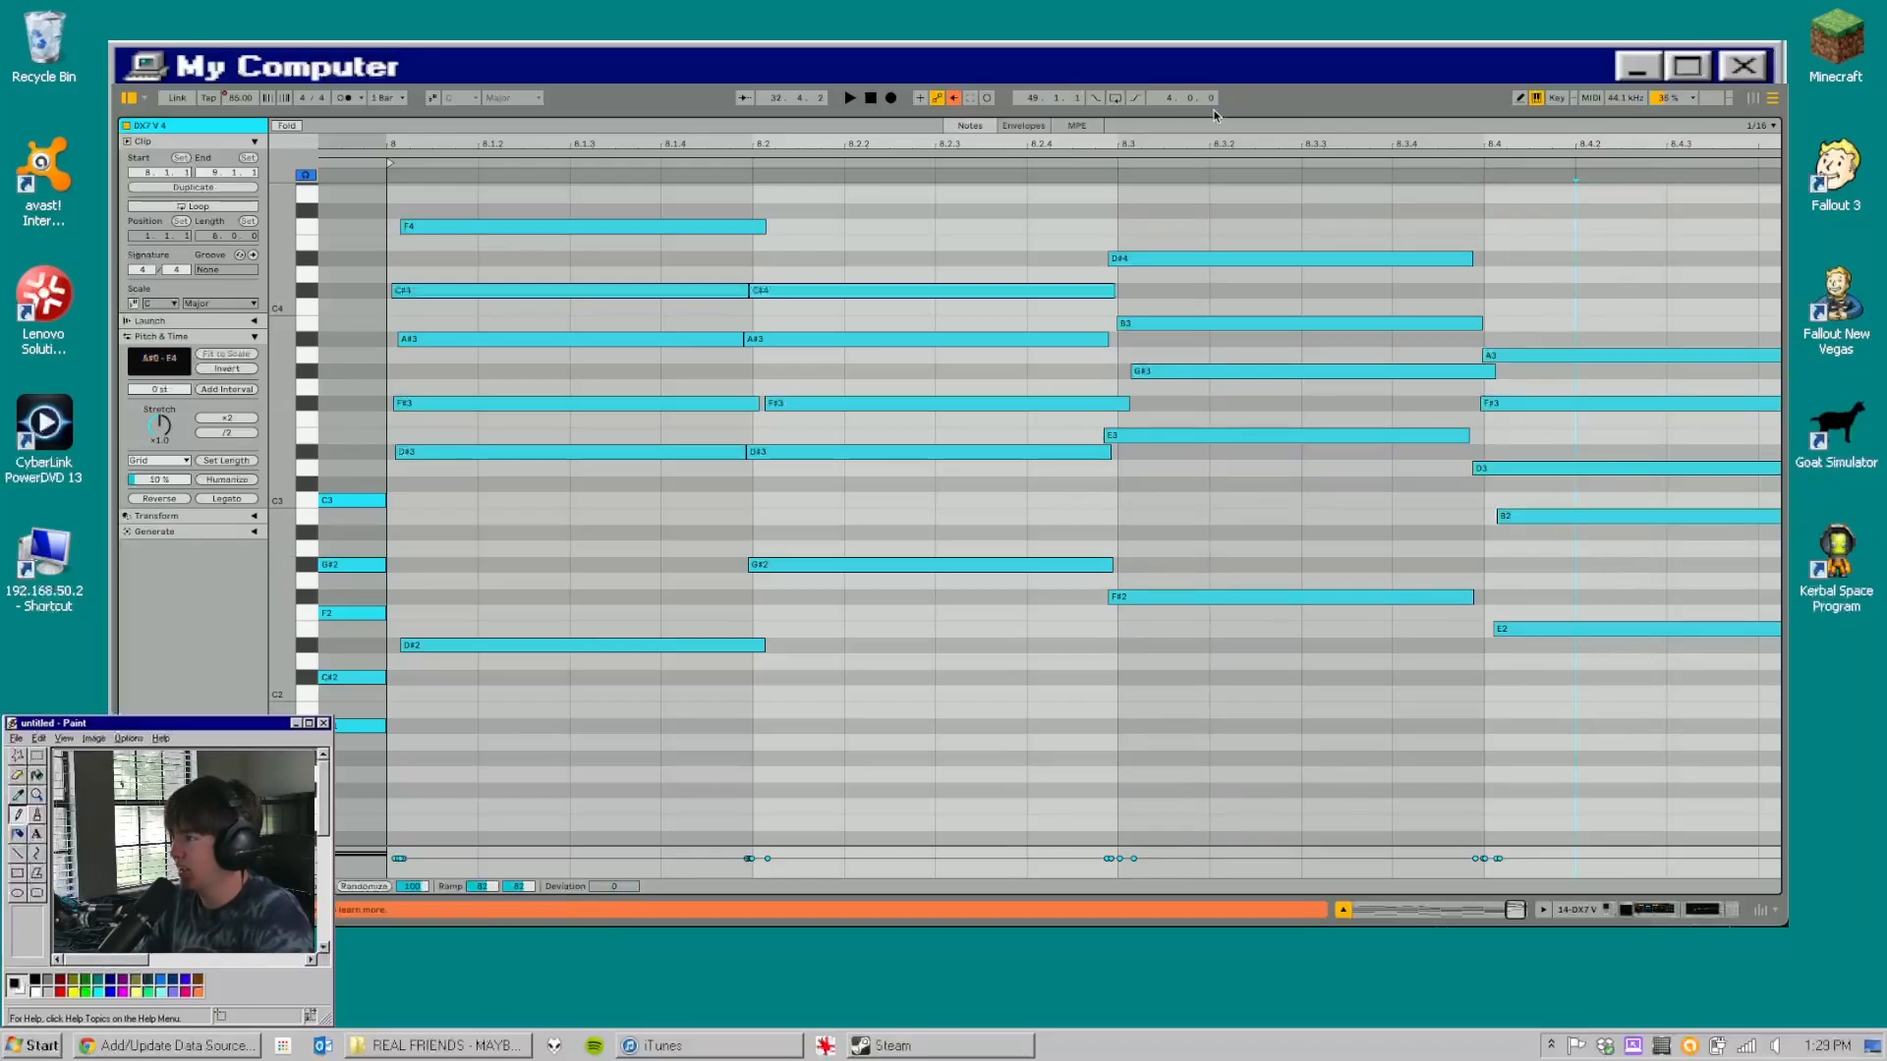
# - Play the four chords from the beginning of the eighth bar
pyautogui.click(384, 209)
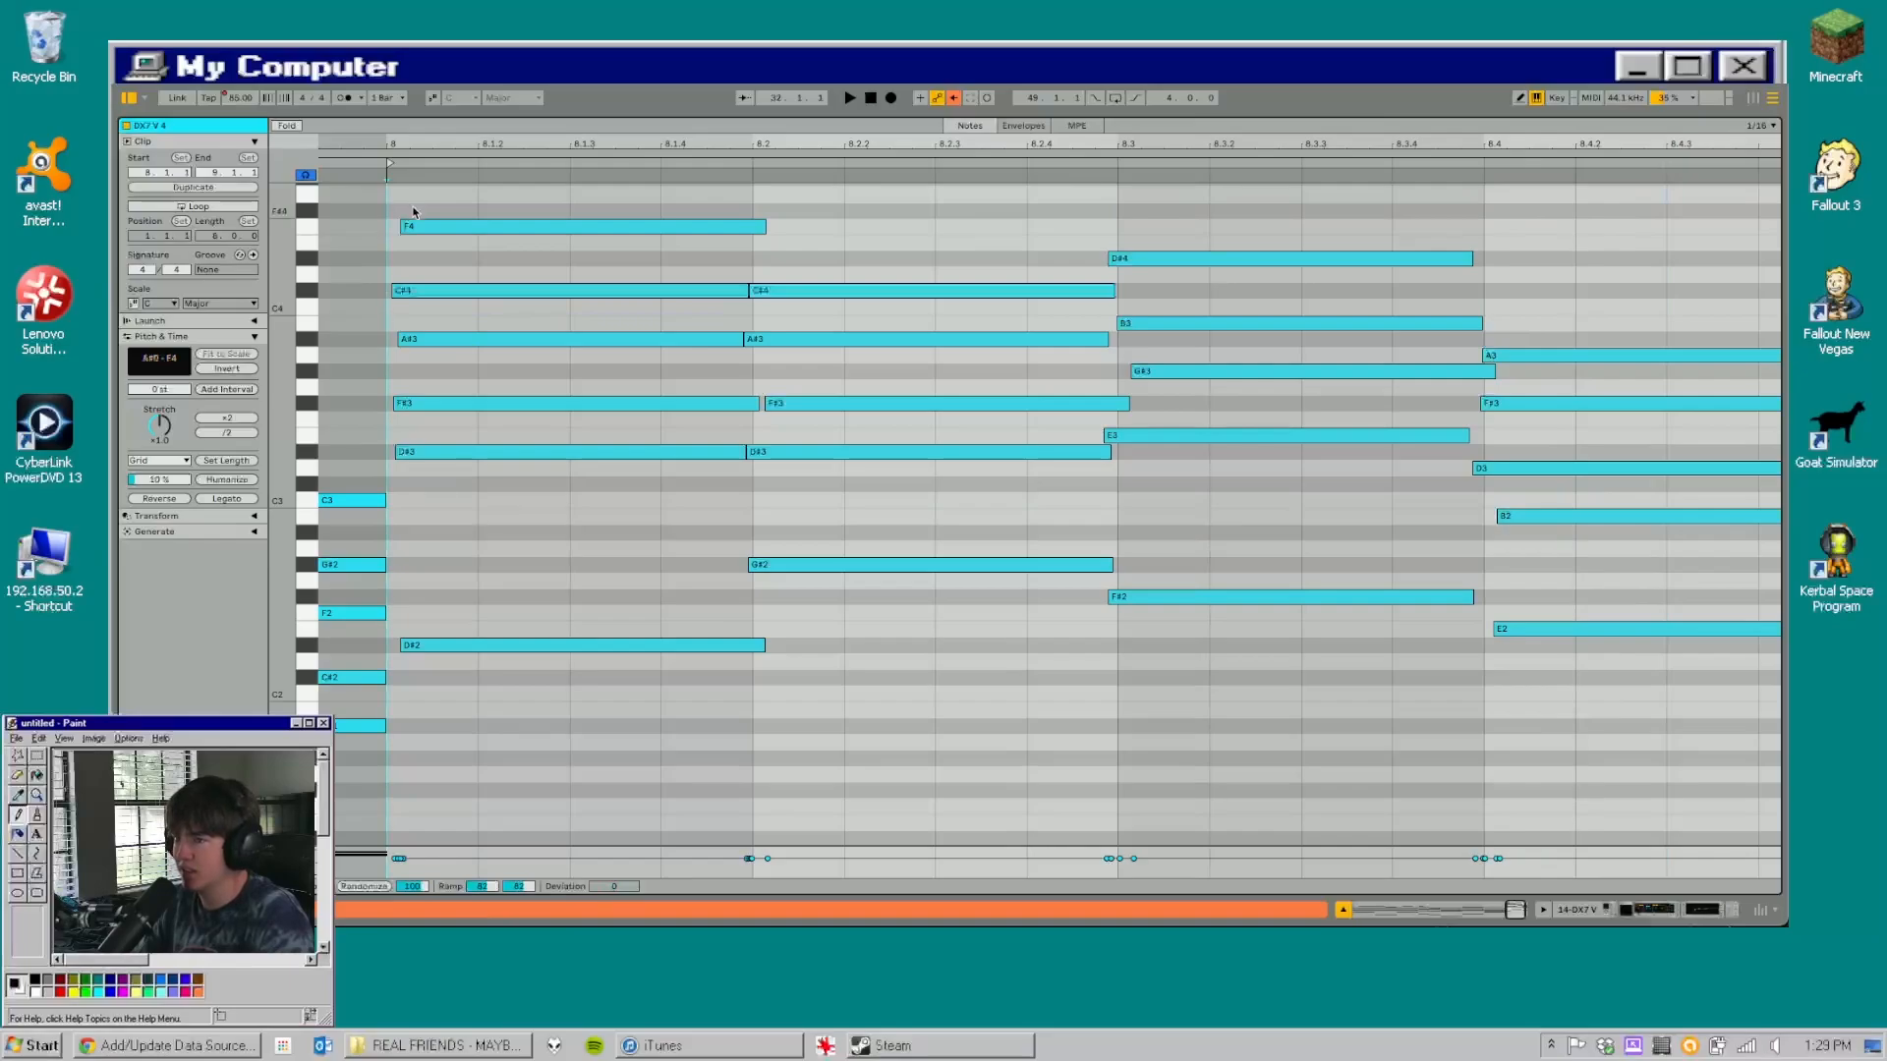
pyautogui.press('space')
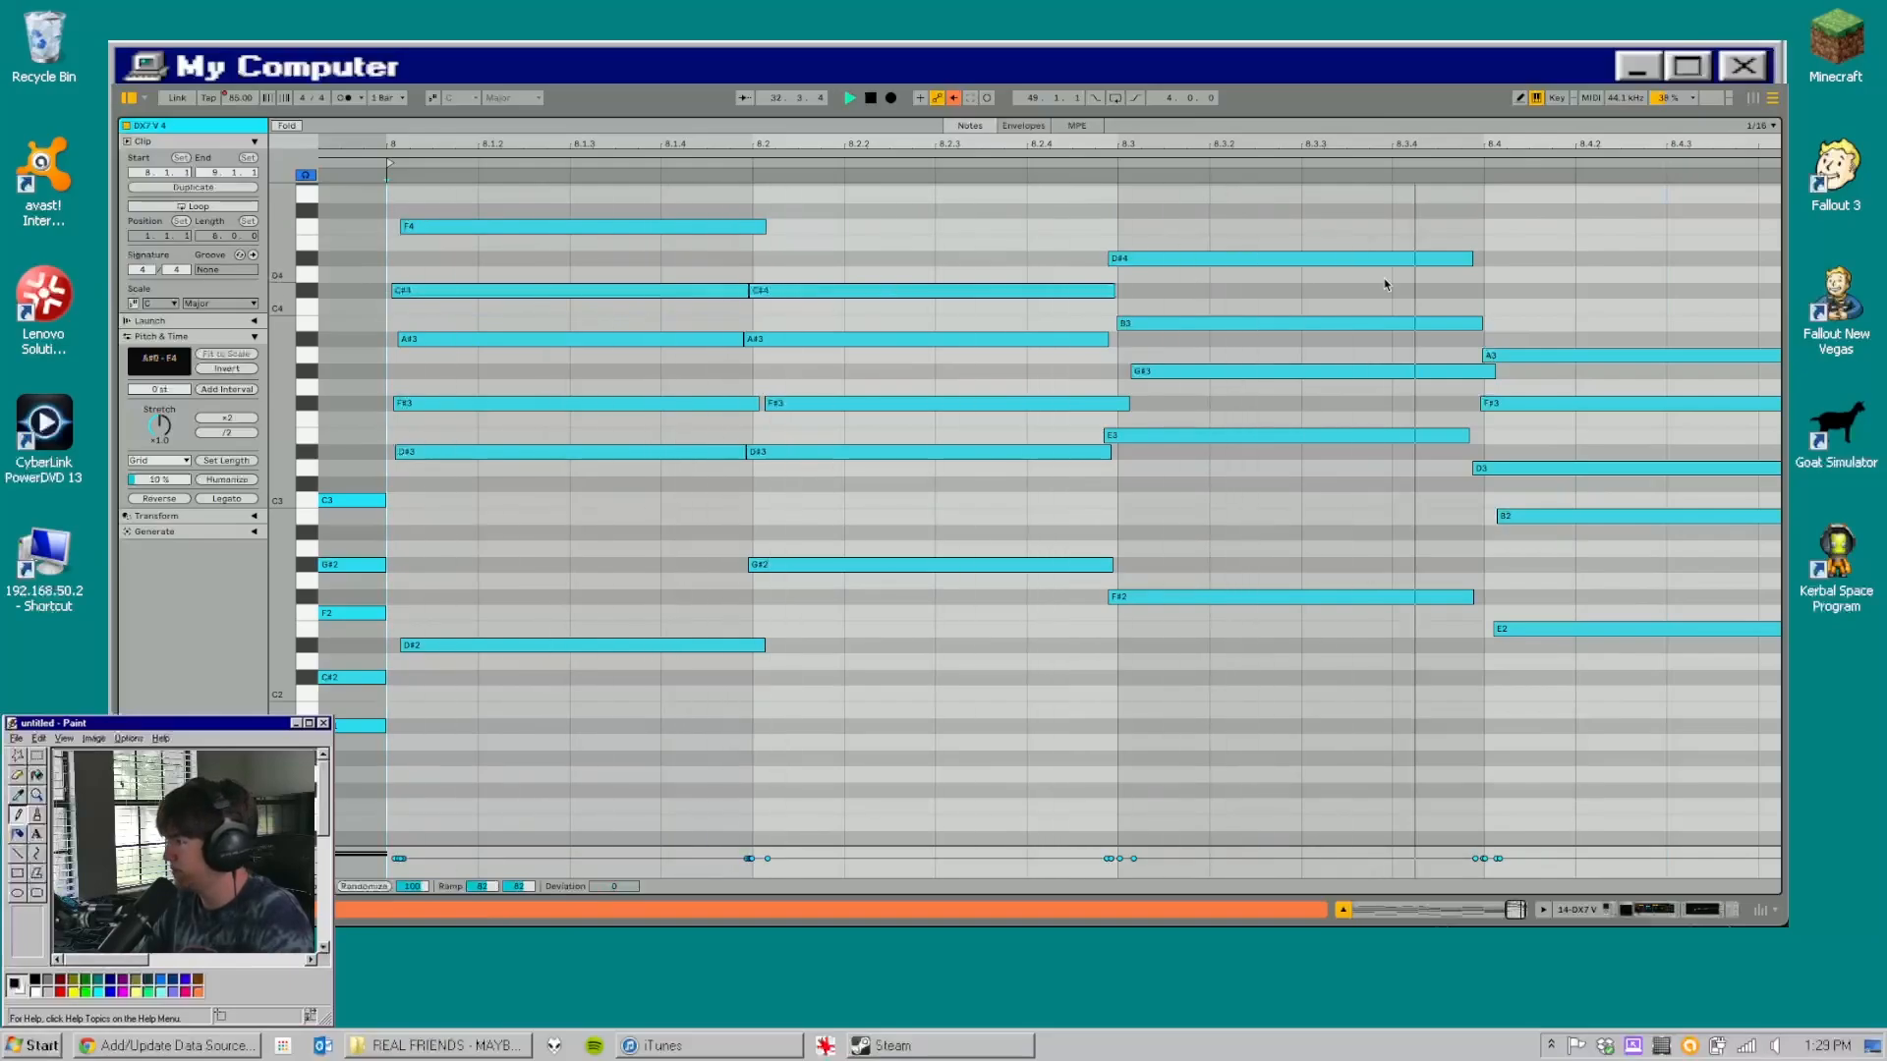
# - Stop playback and close the note editor to return to the arrangement around bar 33
pyautogui.press('space')
pyautogui.moveTo(1375, 119); pyautogui.dragTo(1360, 918)
pyautogui.hscroll(2, 1093, 259)
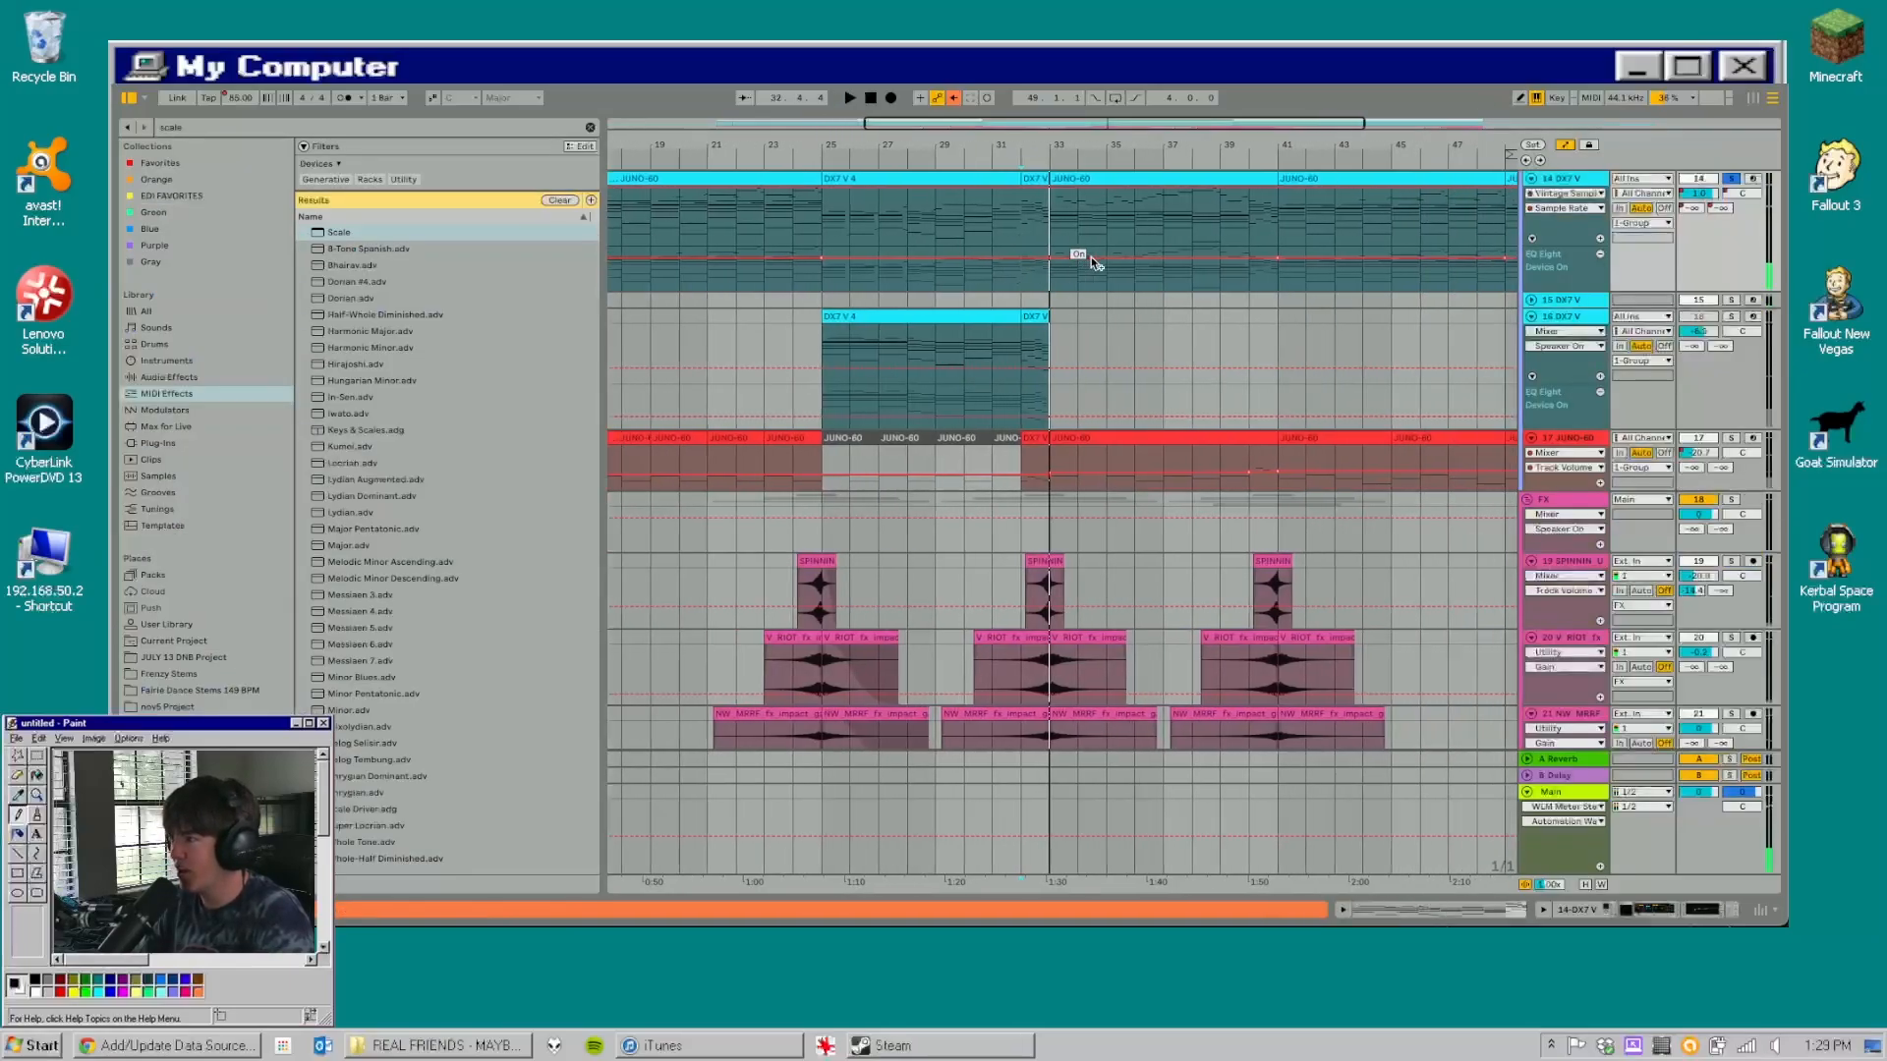
pyautogui.hscroll(2, 1090, 256)
pyautogui.scroll(8, 1090, 256)
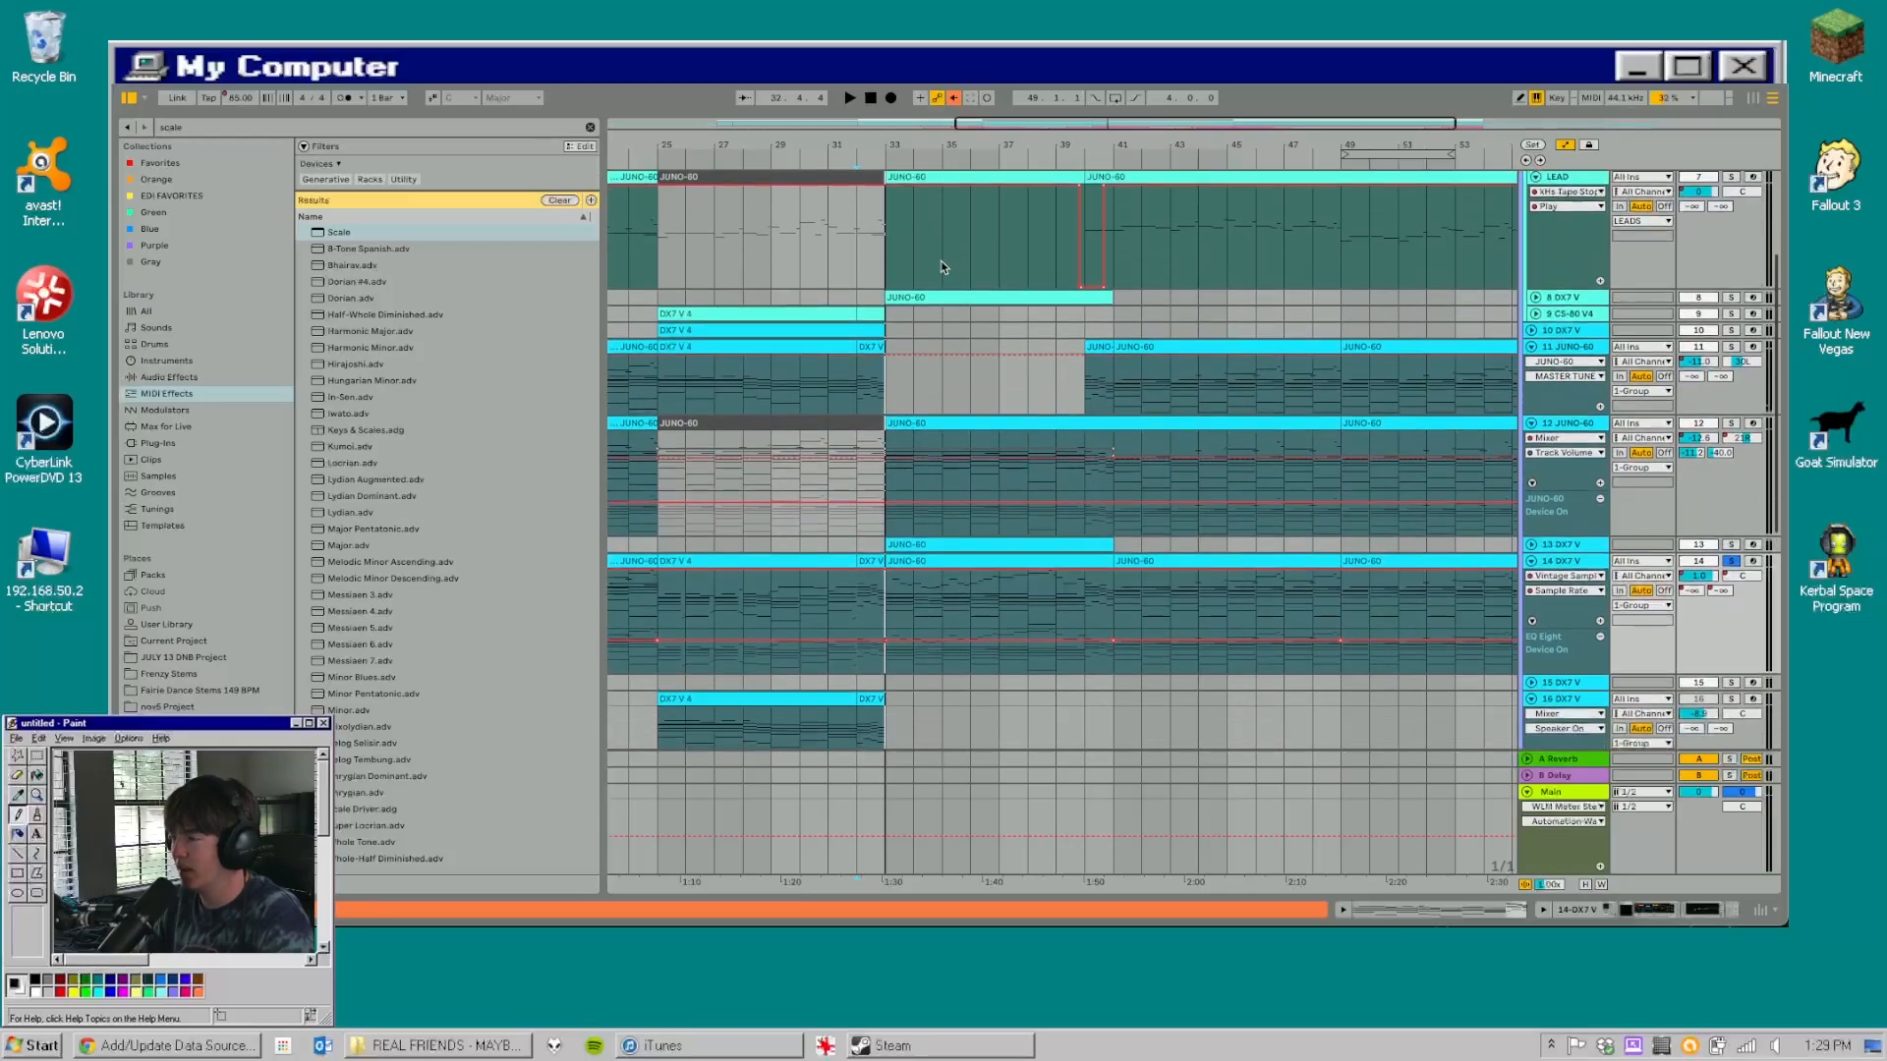
# - Unsolo track 14 DX7 V and play the full mix from bar 33 to about bar 41
pyautogui.scroll(-2, 940, 261)
pyautogui.click(904, 407)
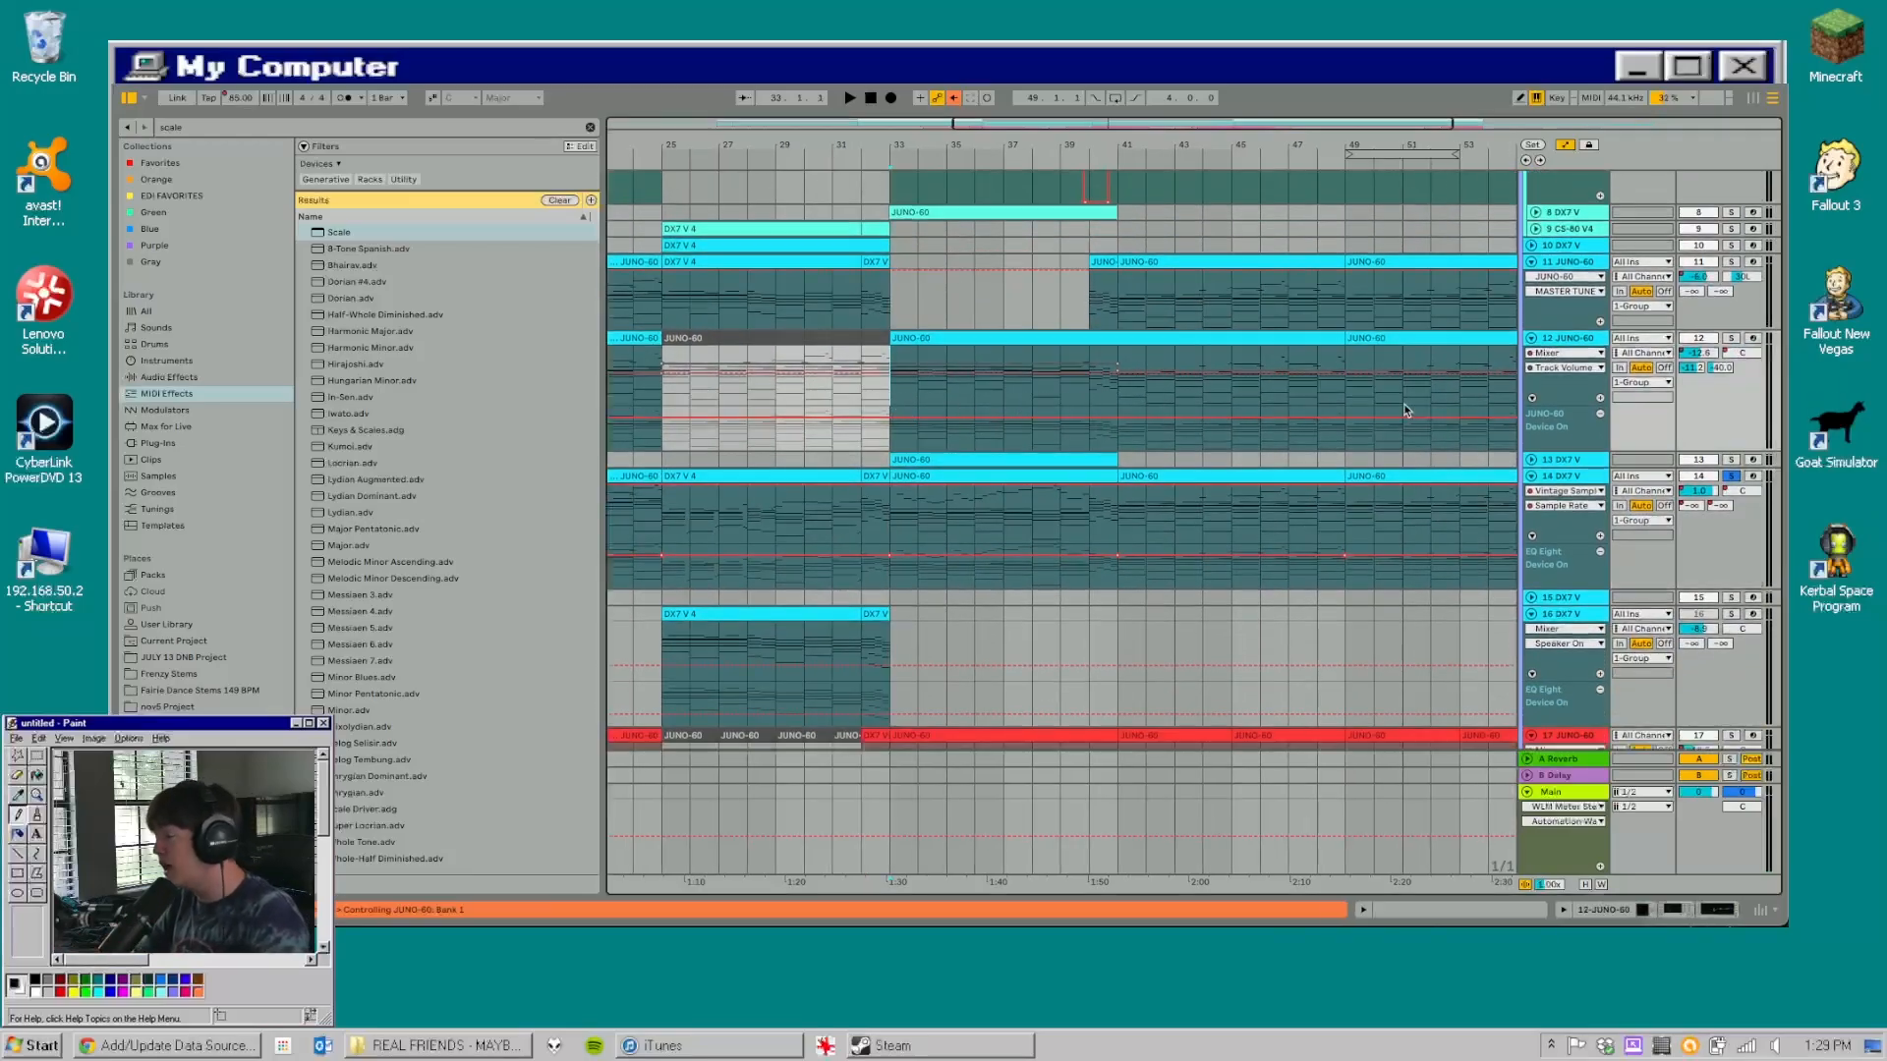
pyautogui.click(893, 532)
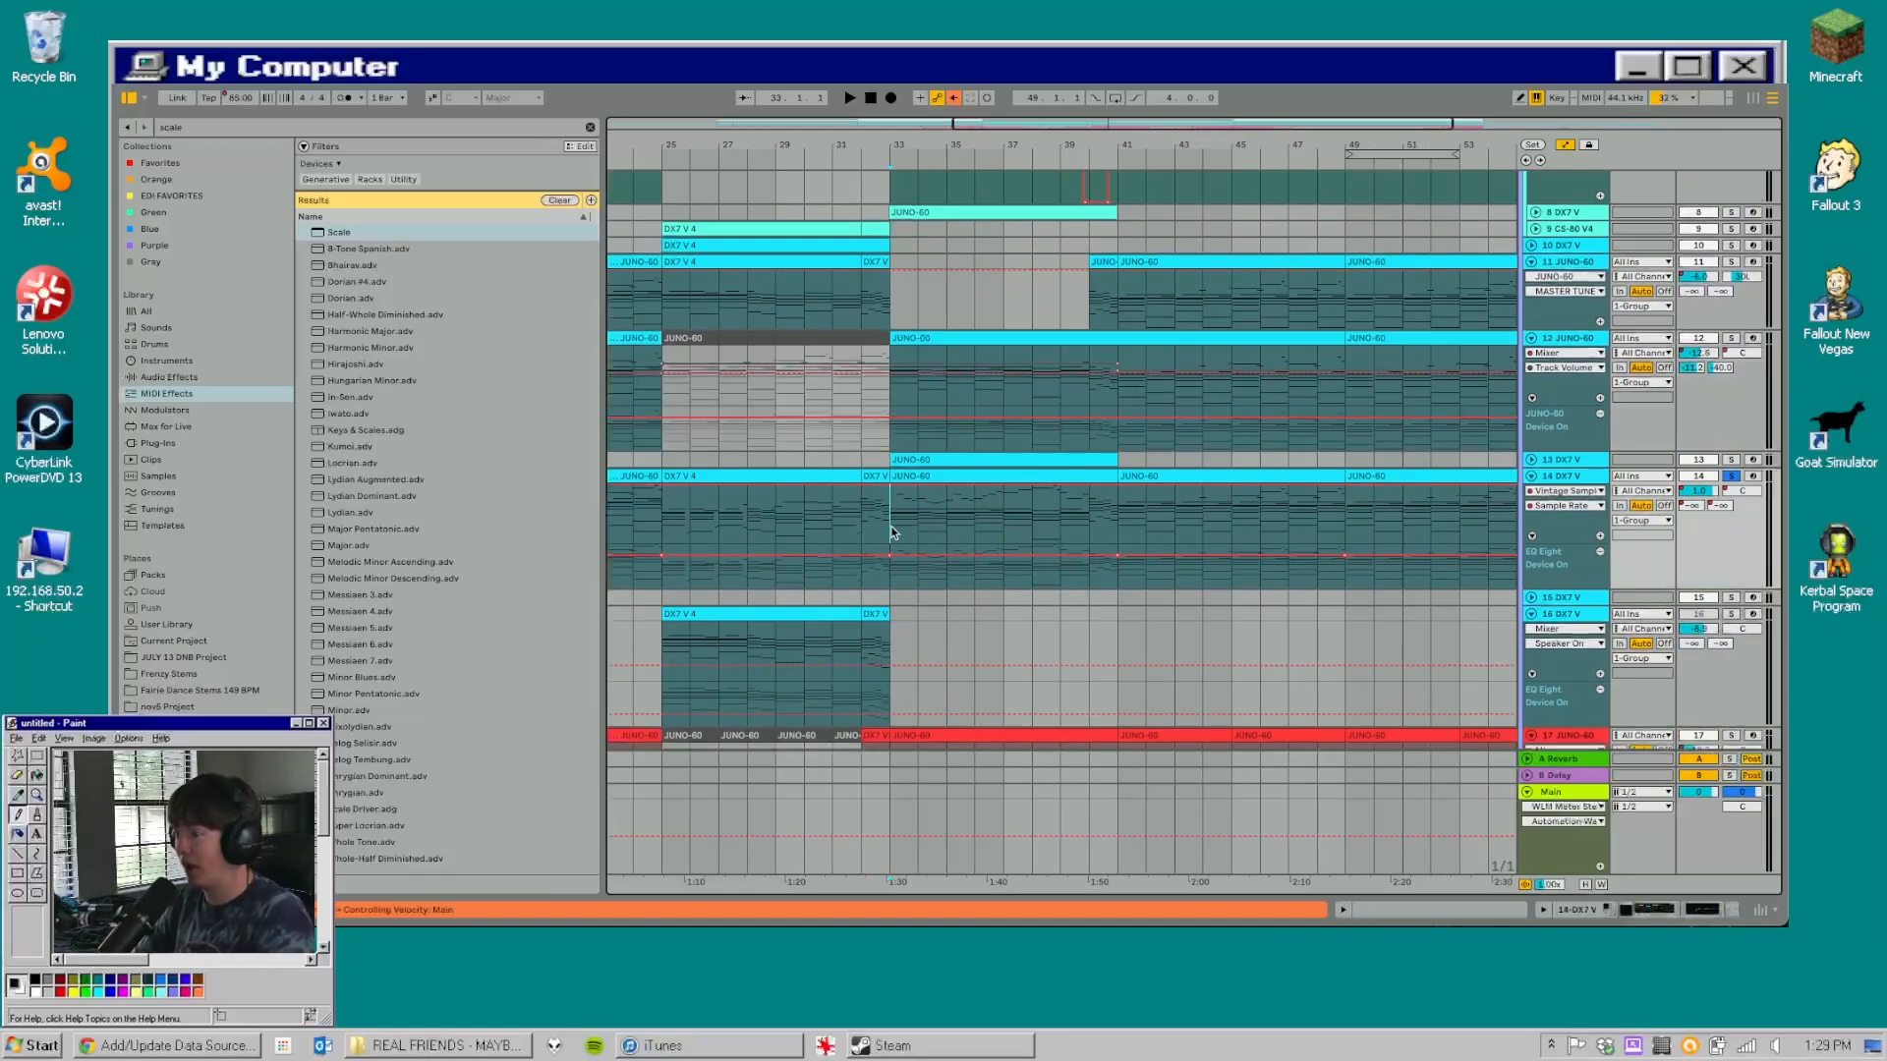
pyautogui.press('space')
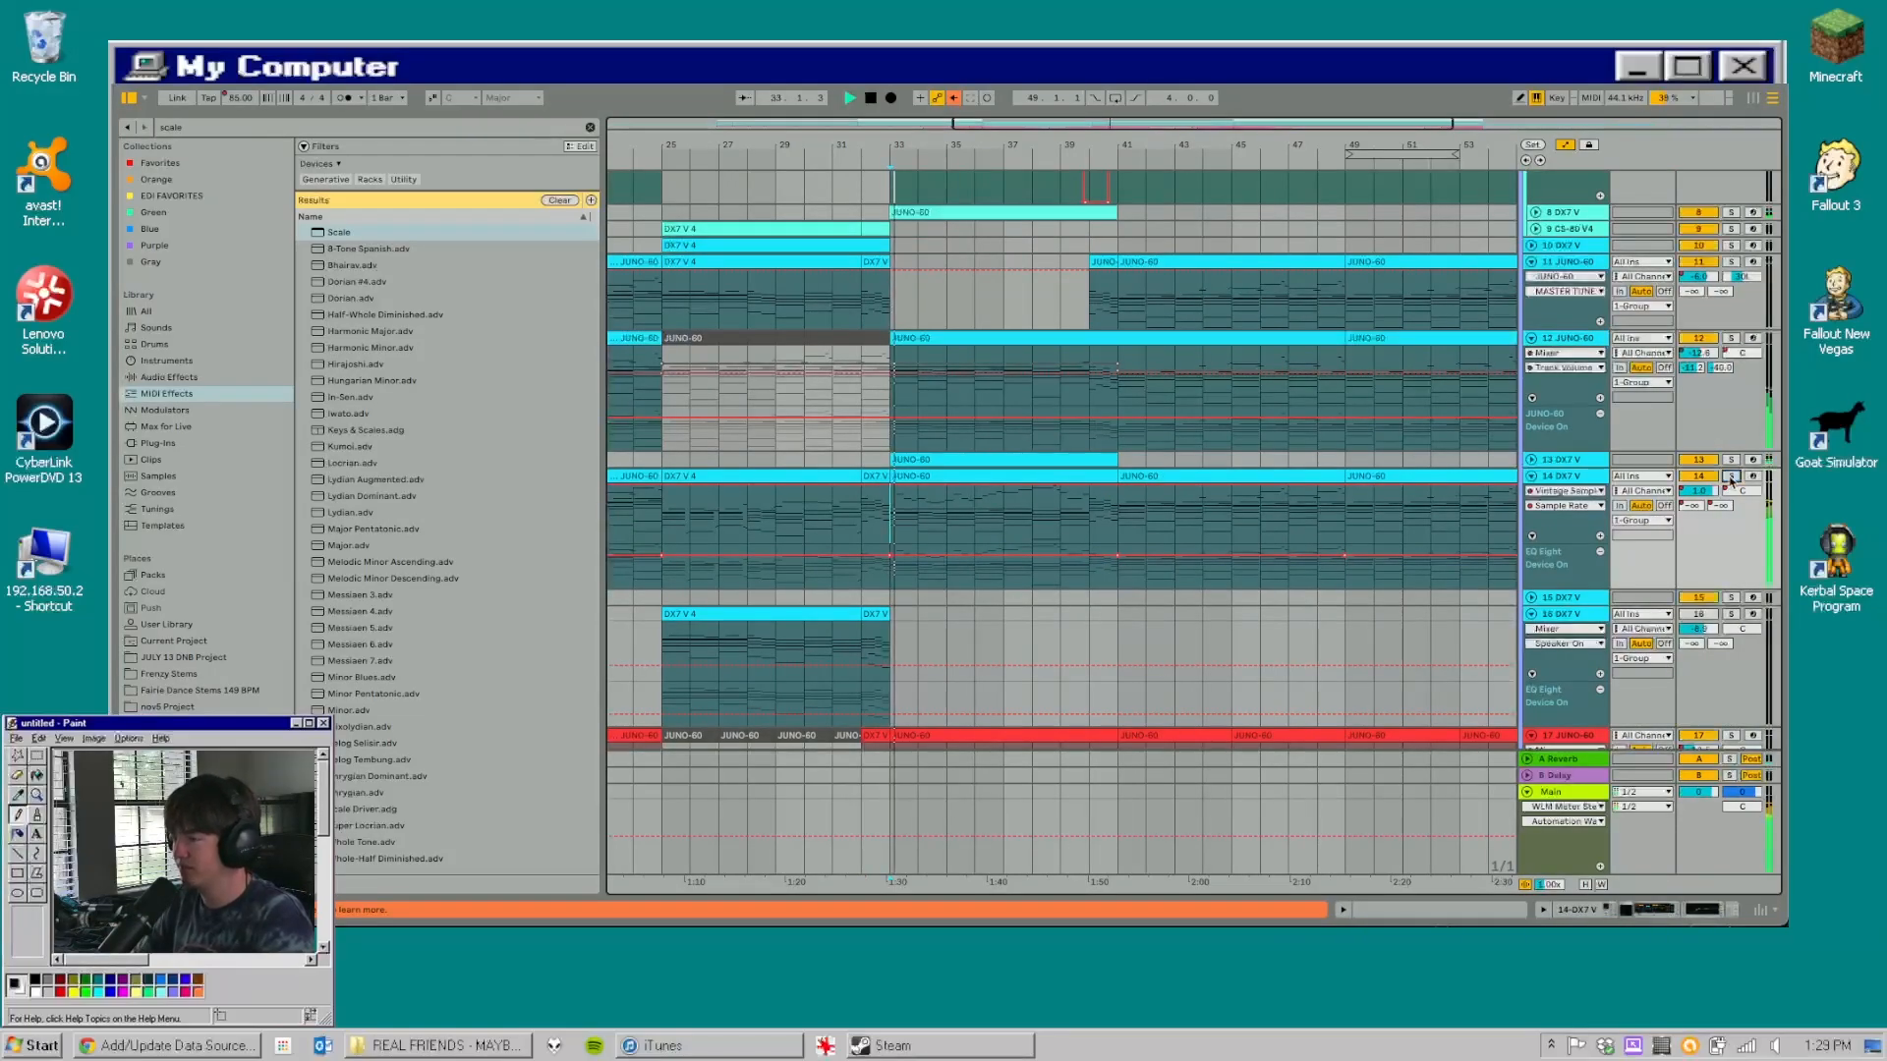
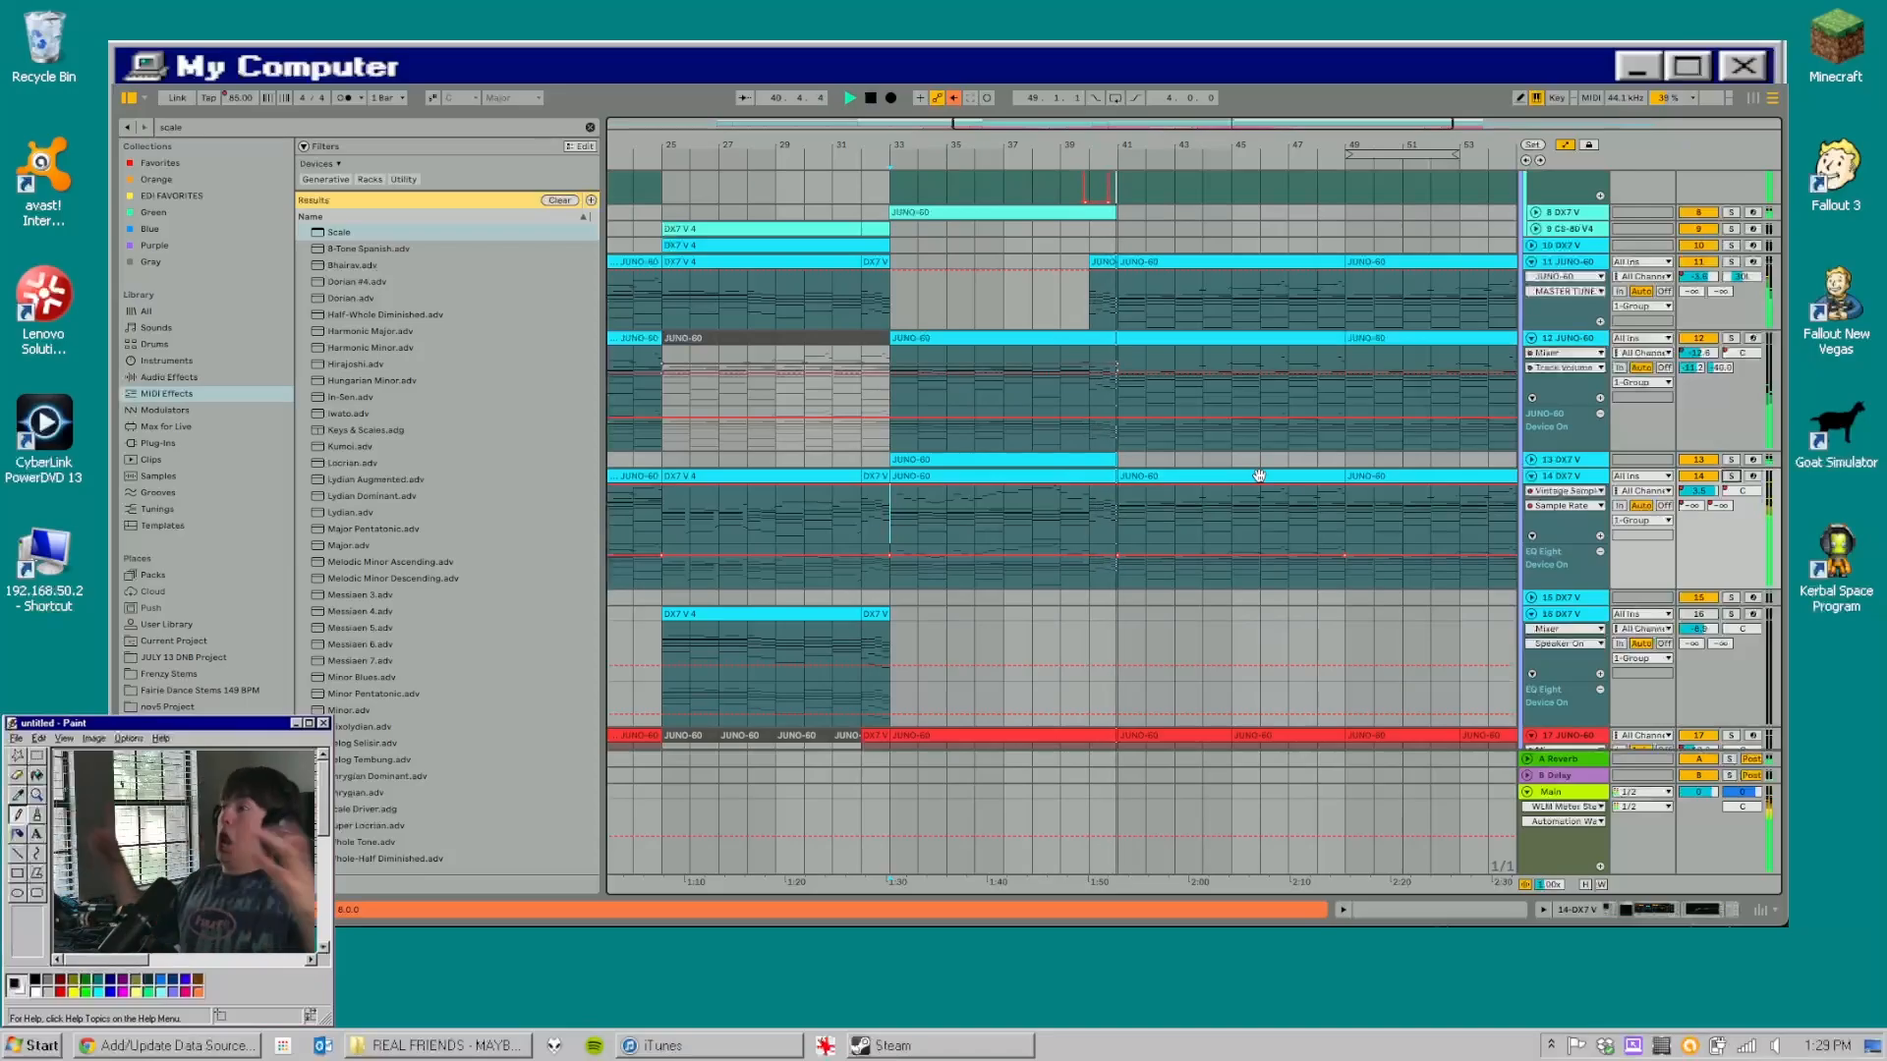
pyautogui.press('space')
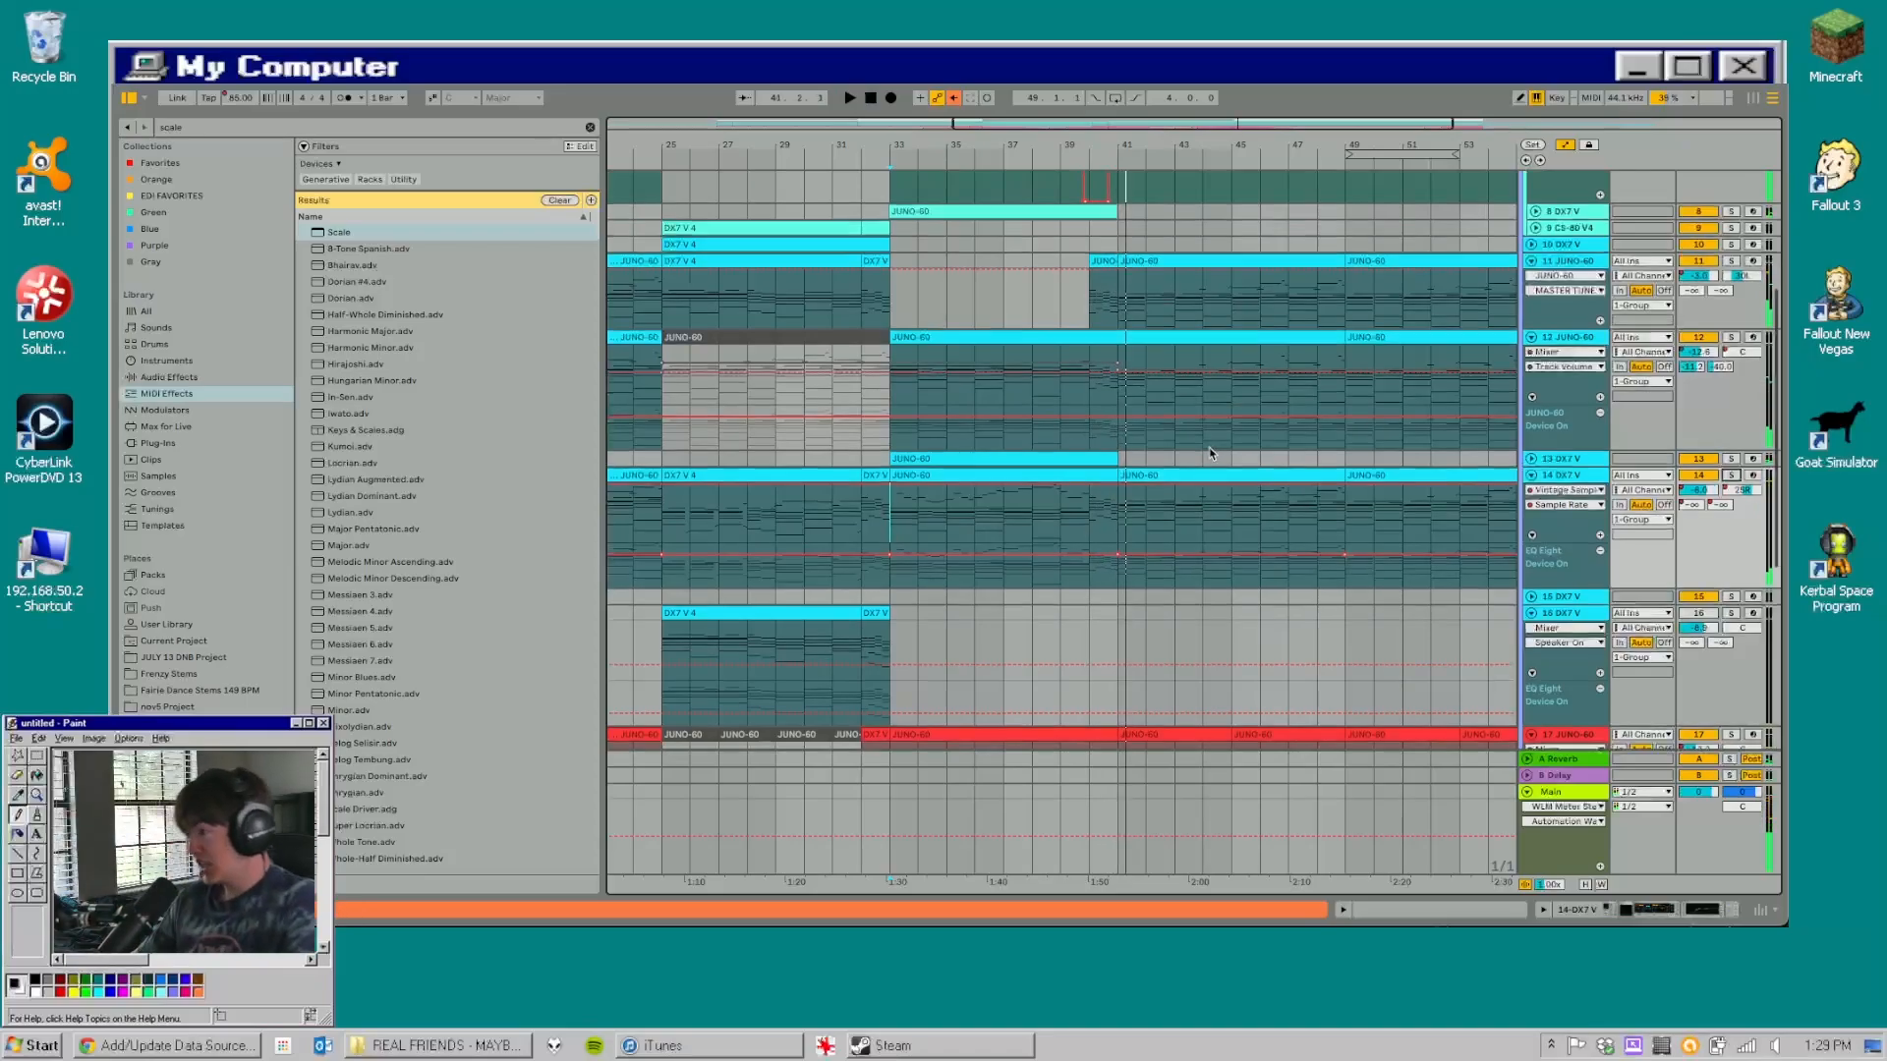
# - Set the start position at bar 32 on track 14 DX7 V and play the transition into bar 33
pyautogui.scroll(-2, 1179, 467)
pyautogui.click(1084, 458)
pyautogui.click(869, 461)
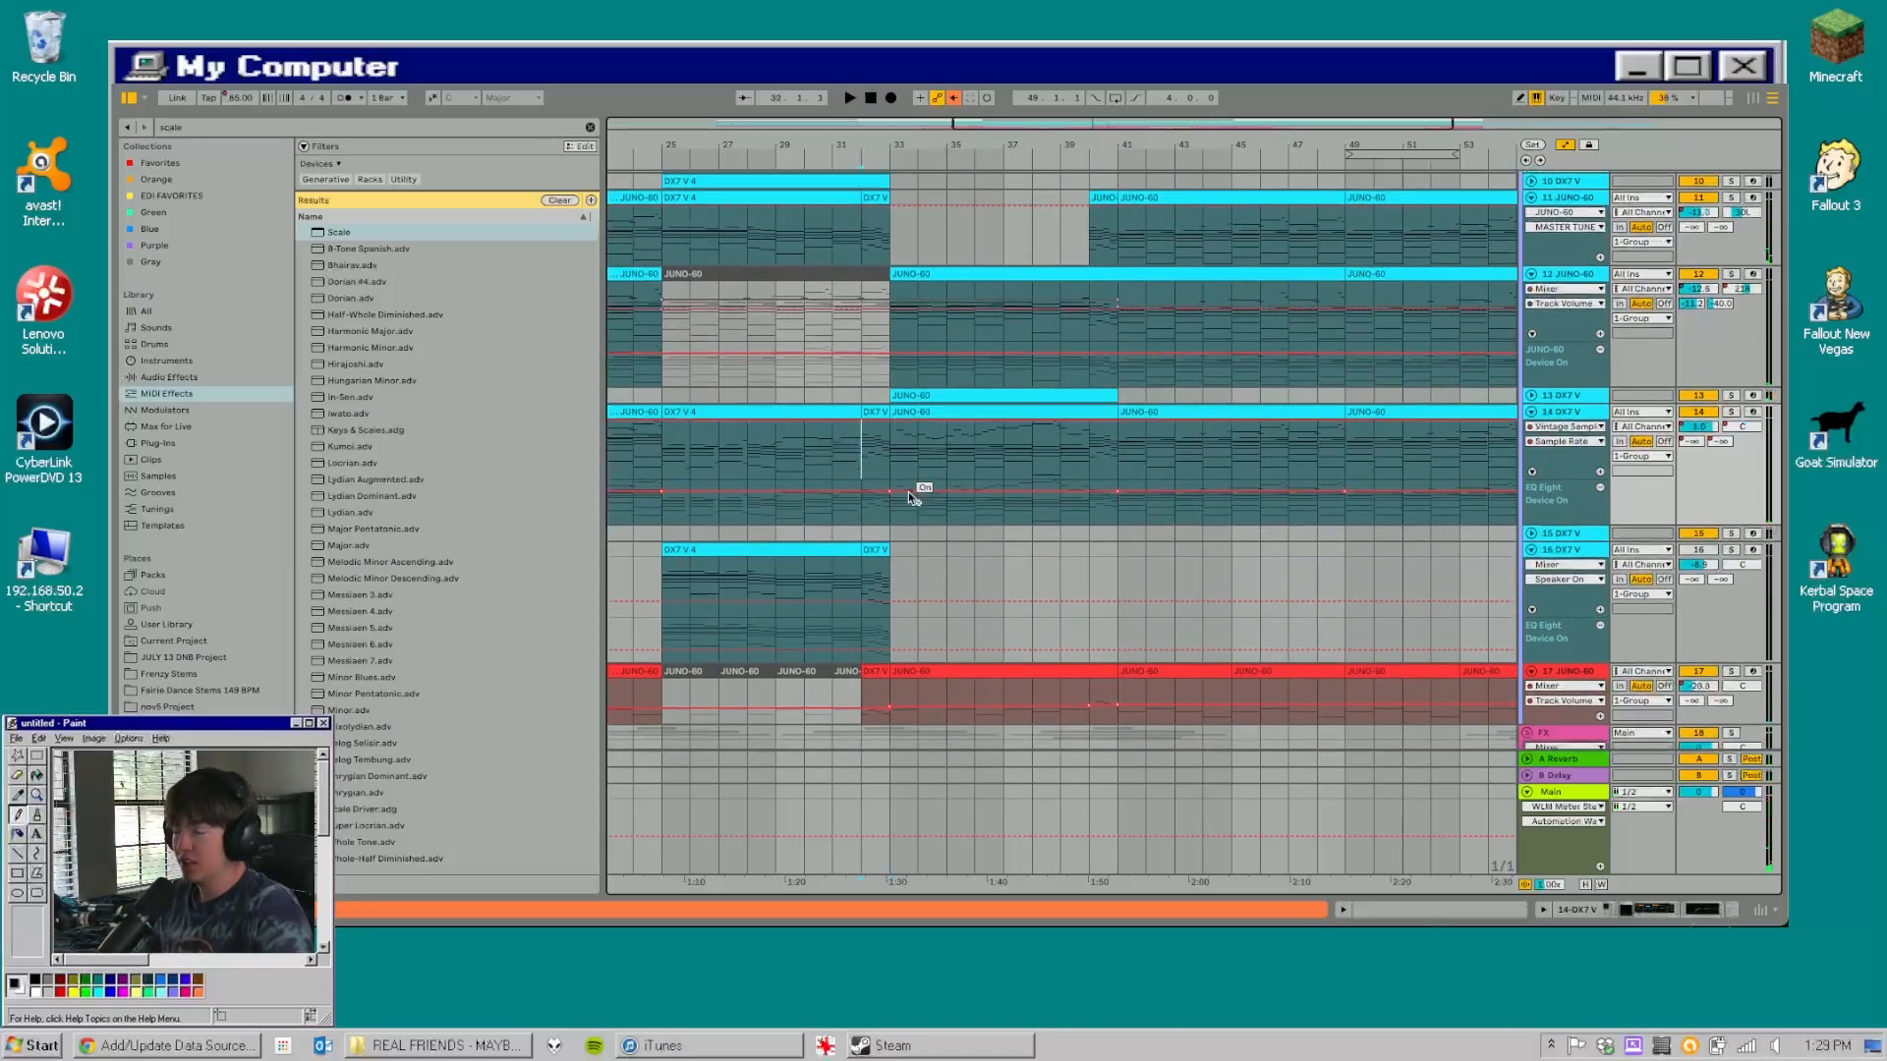
pyautogui.moveTo(871, 461); pyautogui.dragTo(888, 461)
pyautogui.click(1096, 457)
pyautogui.click(862, 458)
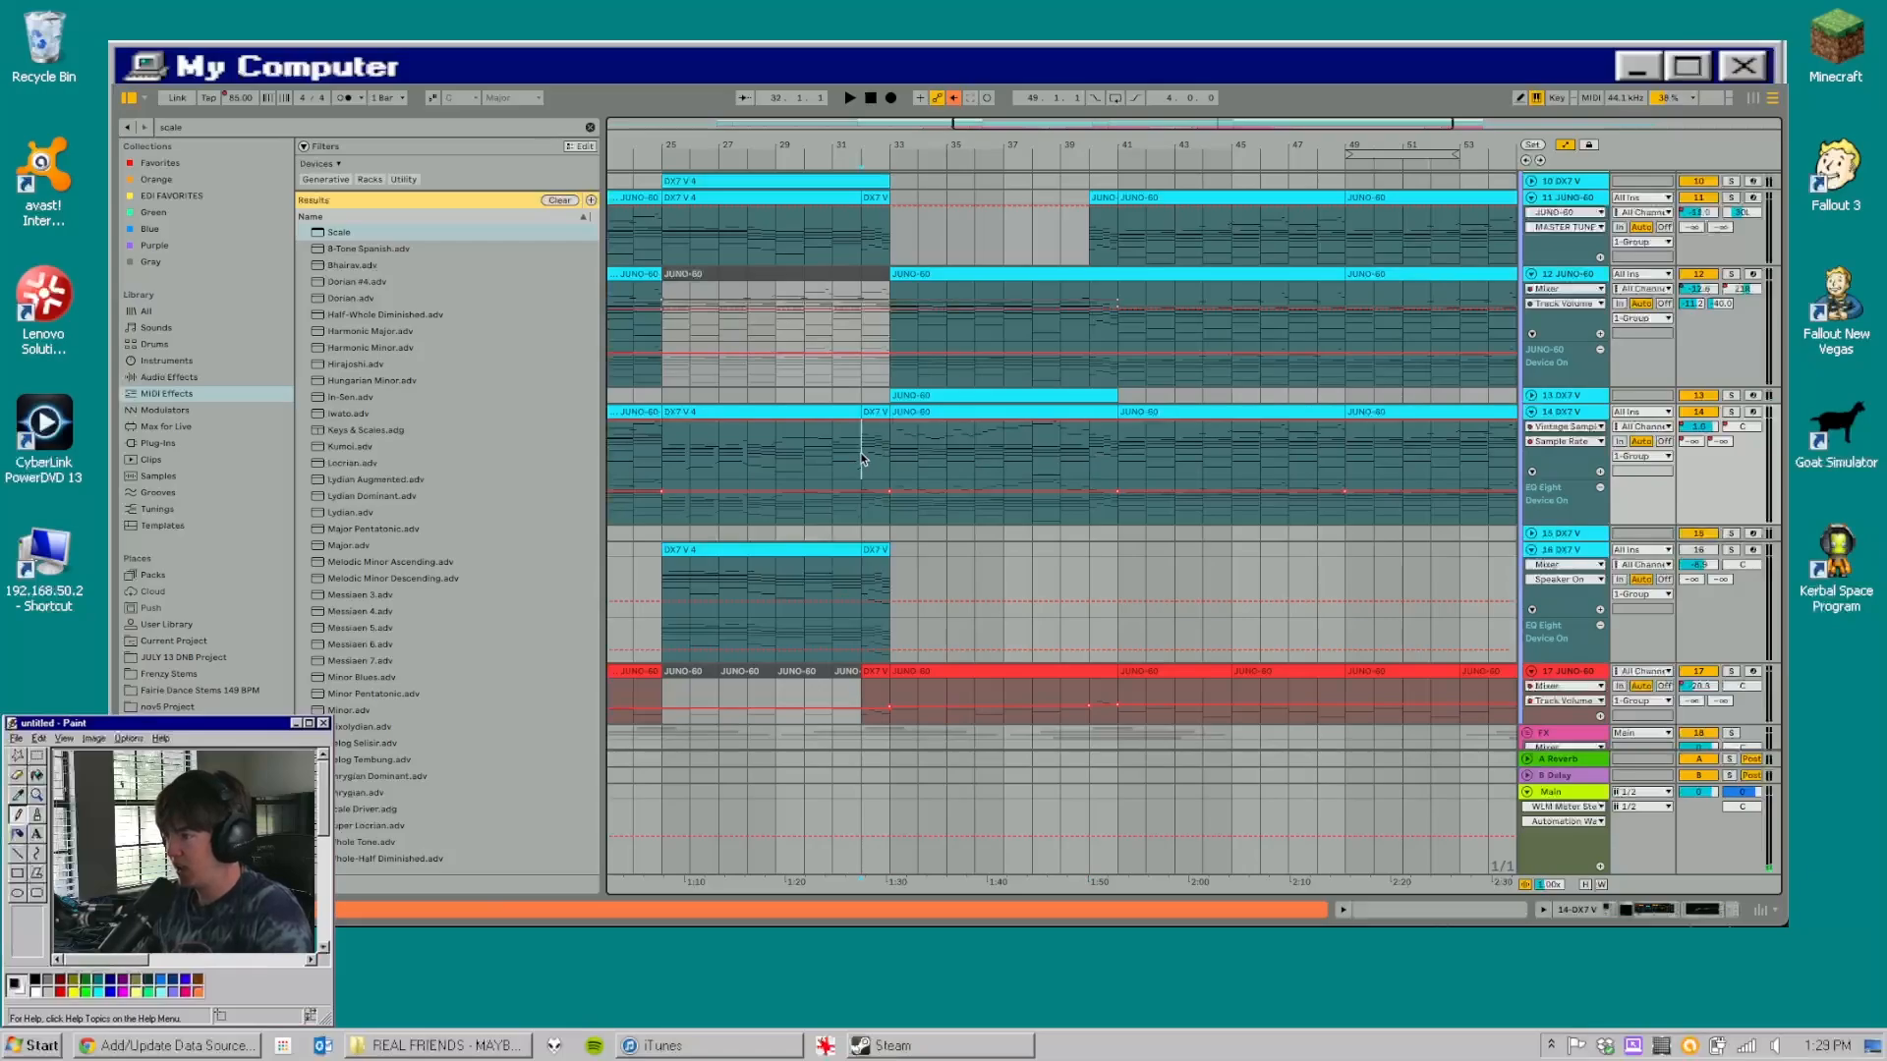
pyautogui.press('space')
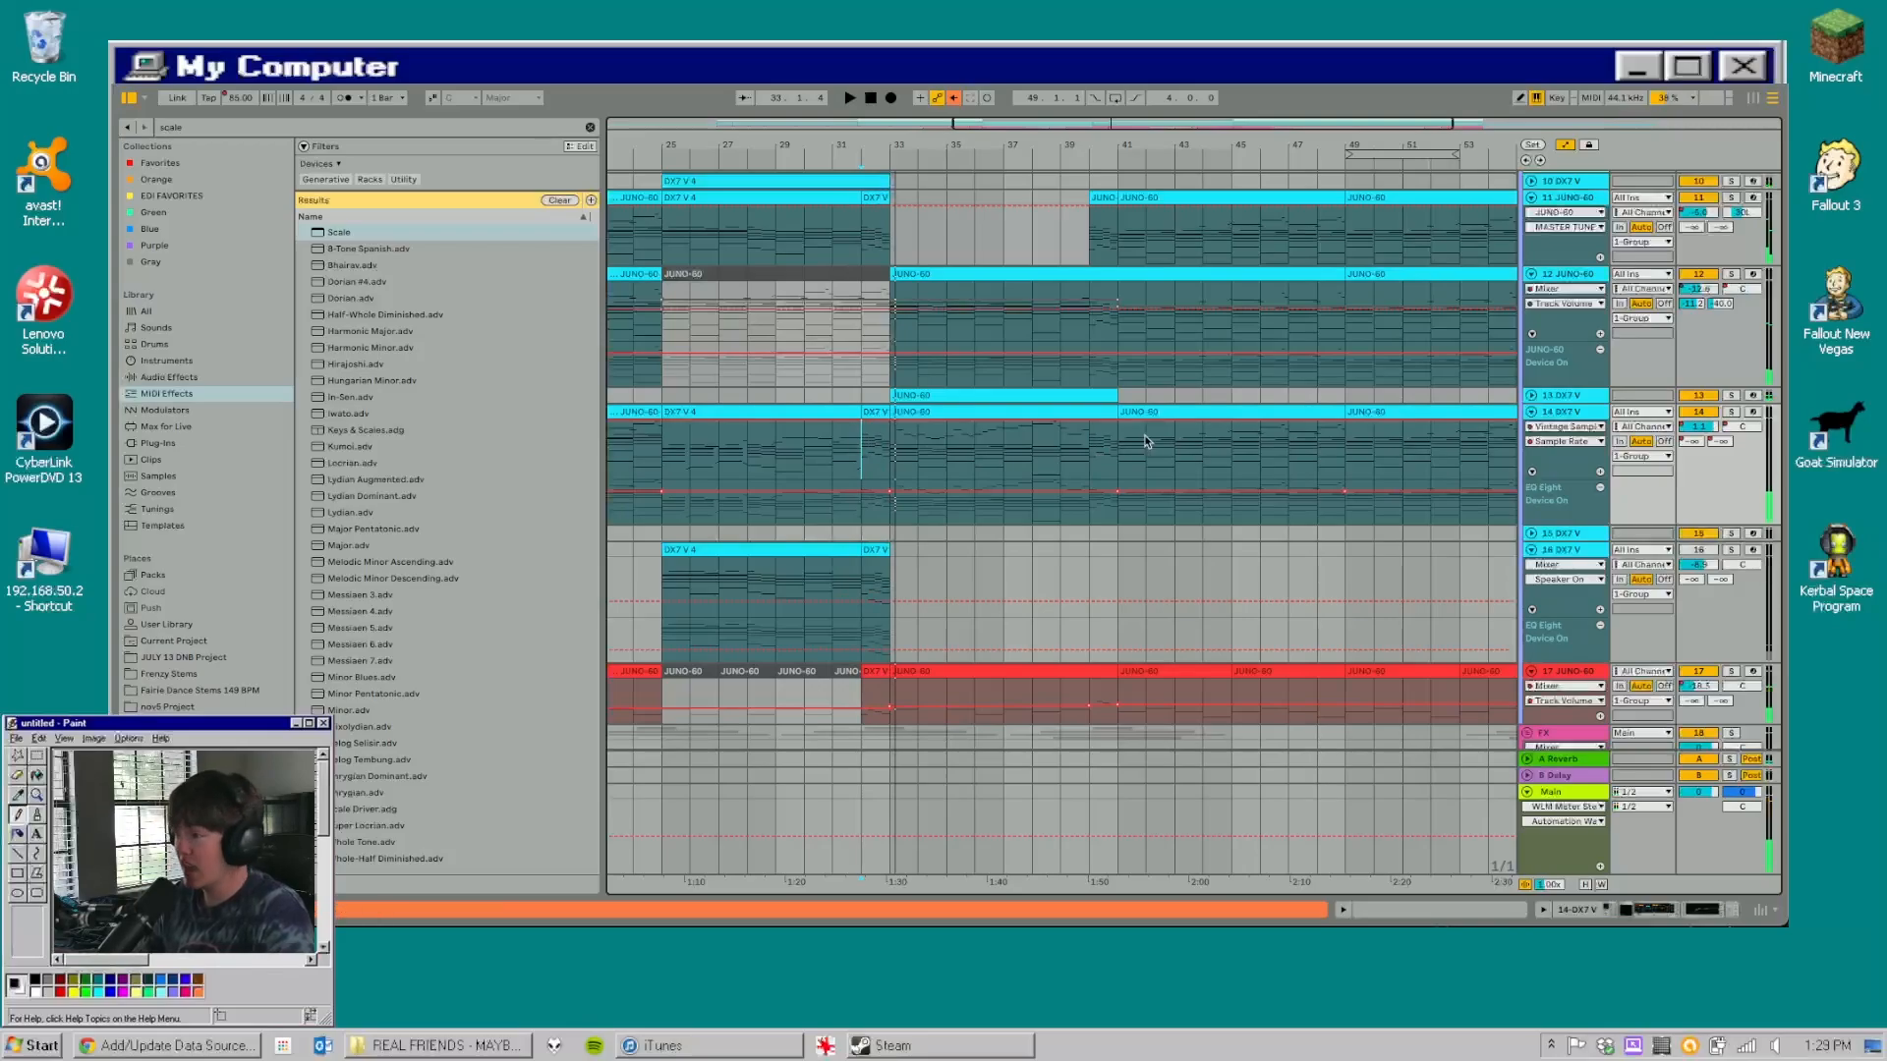
# - Mark bars 33 to 40 on track 14 and open its JUNO-60 clip starting at bar 41 in the note editor
pyautogui.moveTo(900, 456); pyautogui.dragTo(1099, 455)
pyautogui.click(1097, 454)
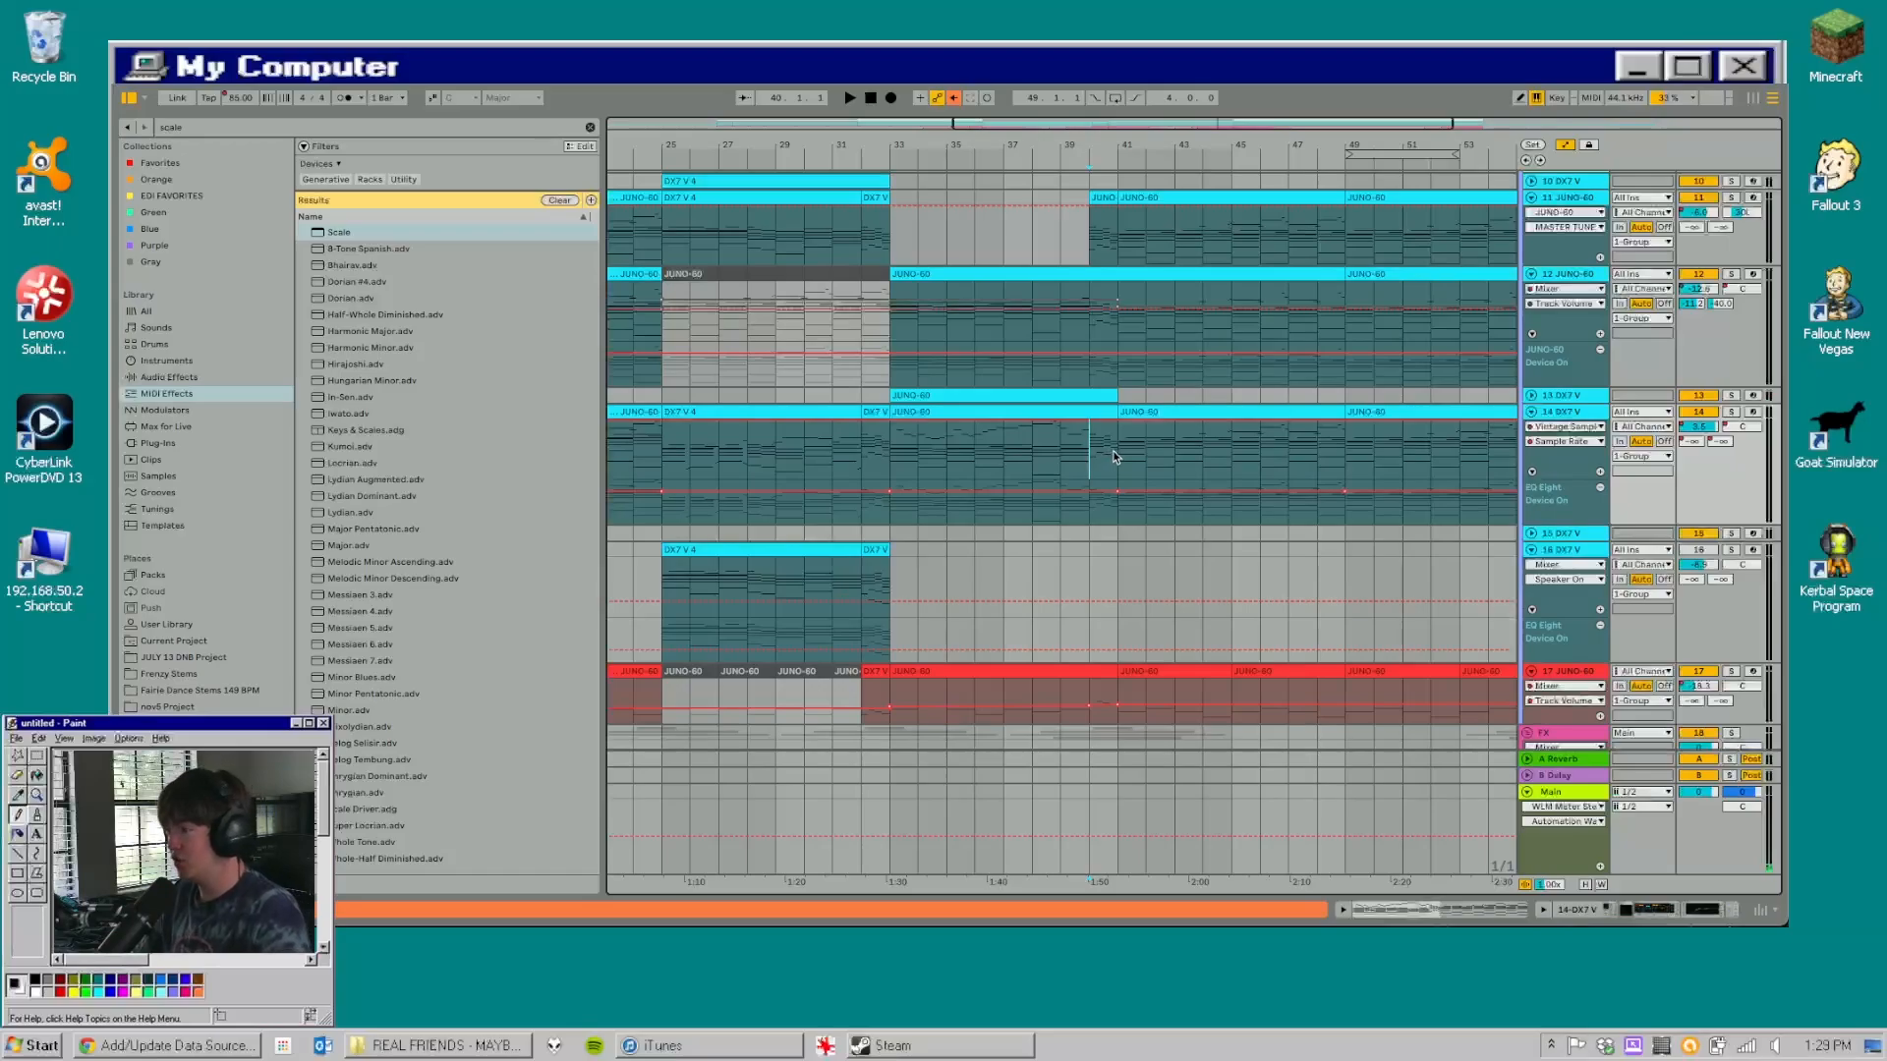
pyautogui.doubleClick(1151, 409)
pyautogui.hotkey('ctrl', 'alt', 'e')
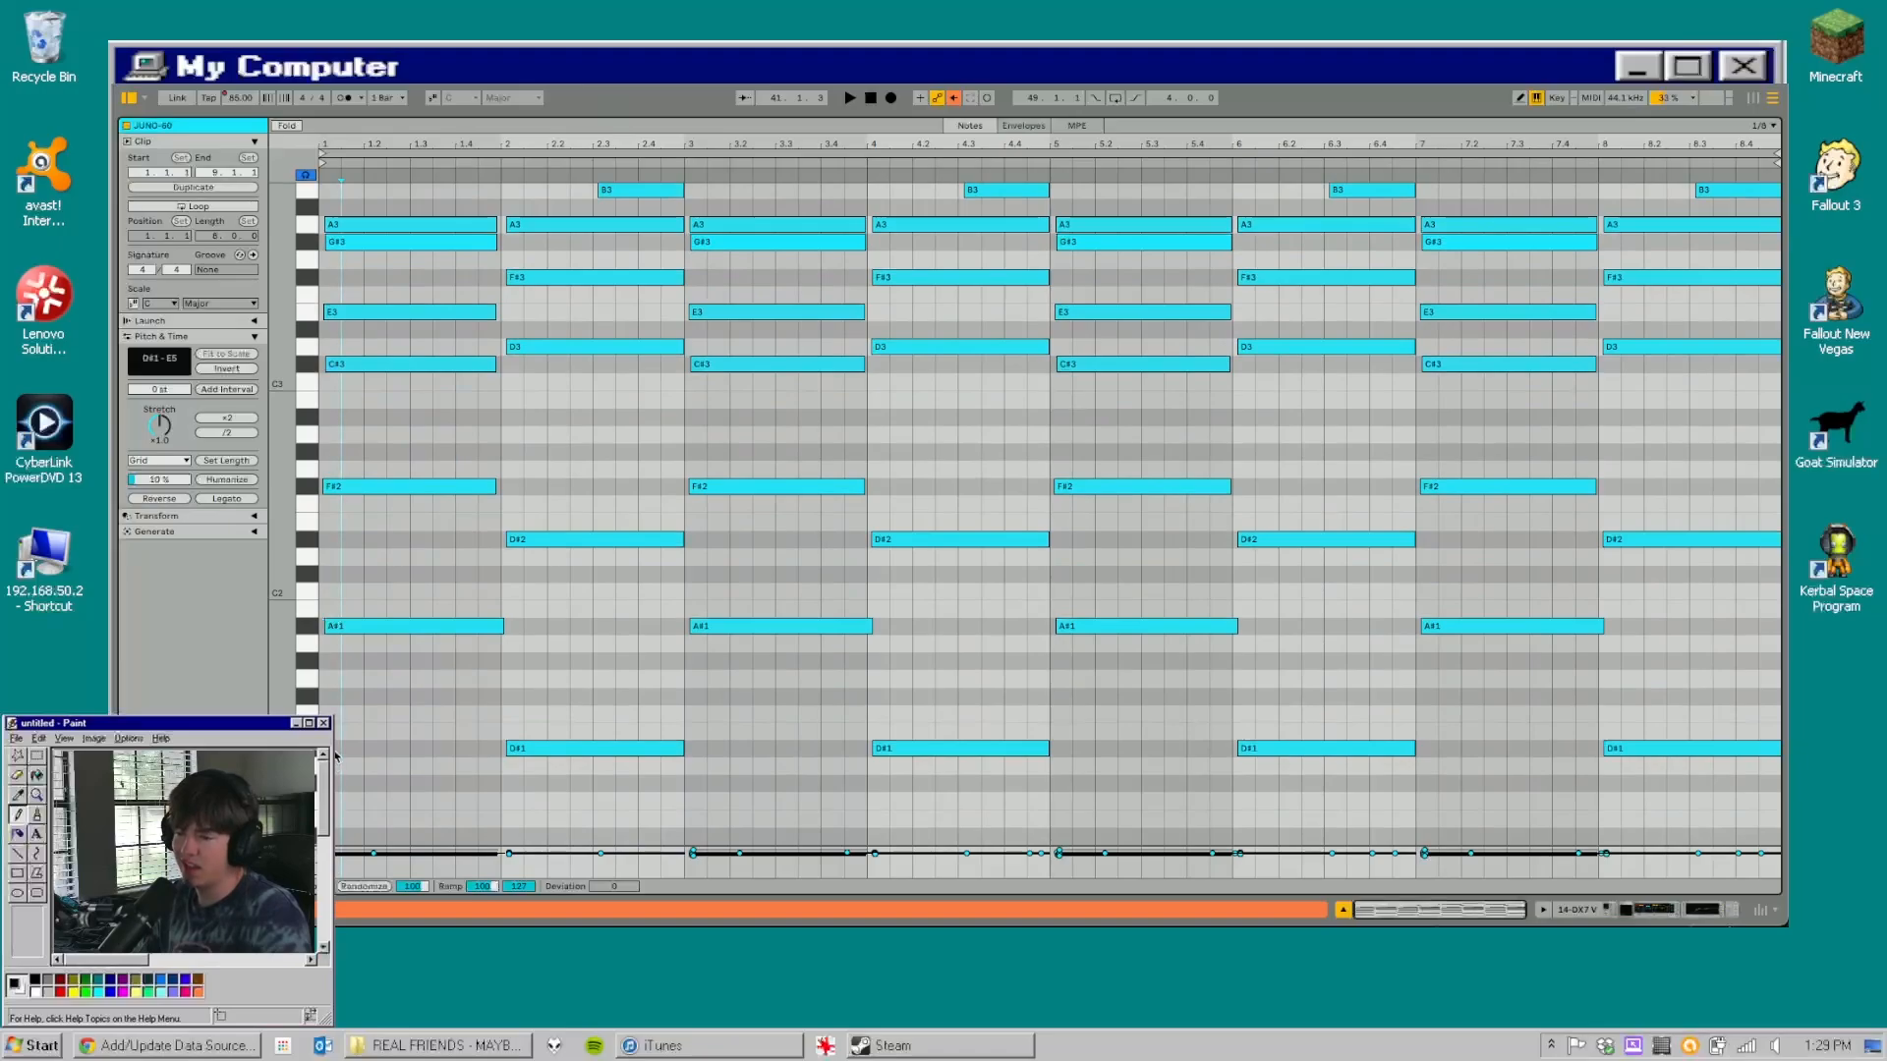
# - Pick out the first chord's A#1 bass note and clear the selection at the clip's second bar
pyautogui.moveTo(375, 715); pyautogui.dragTo(320, 805)
pyautogui.press('Delete')
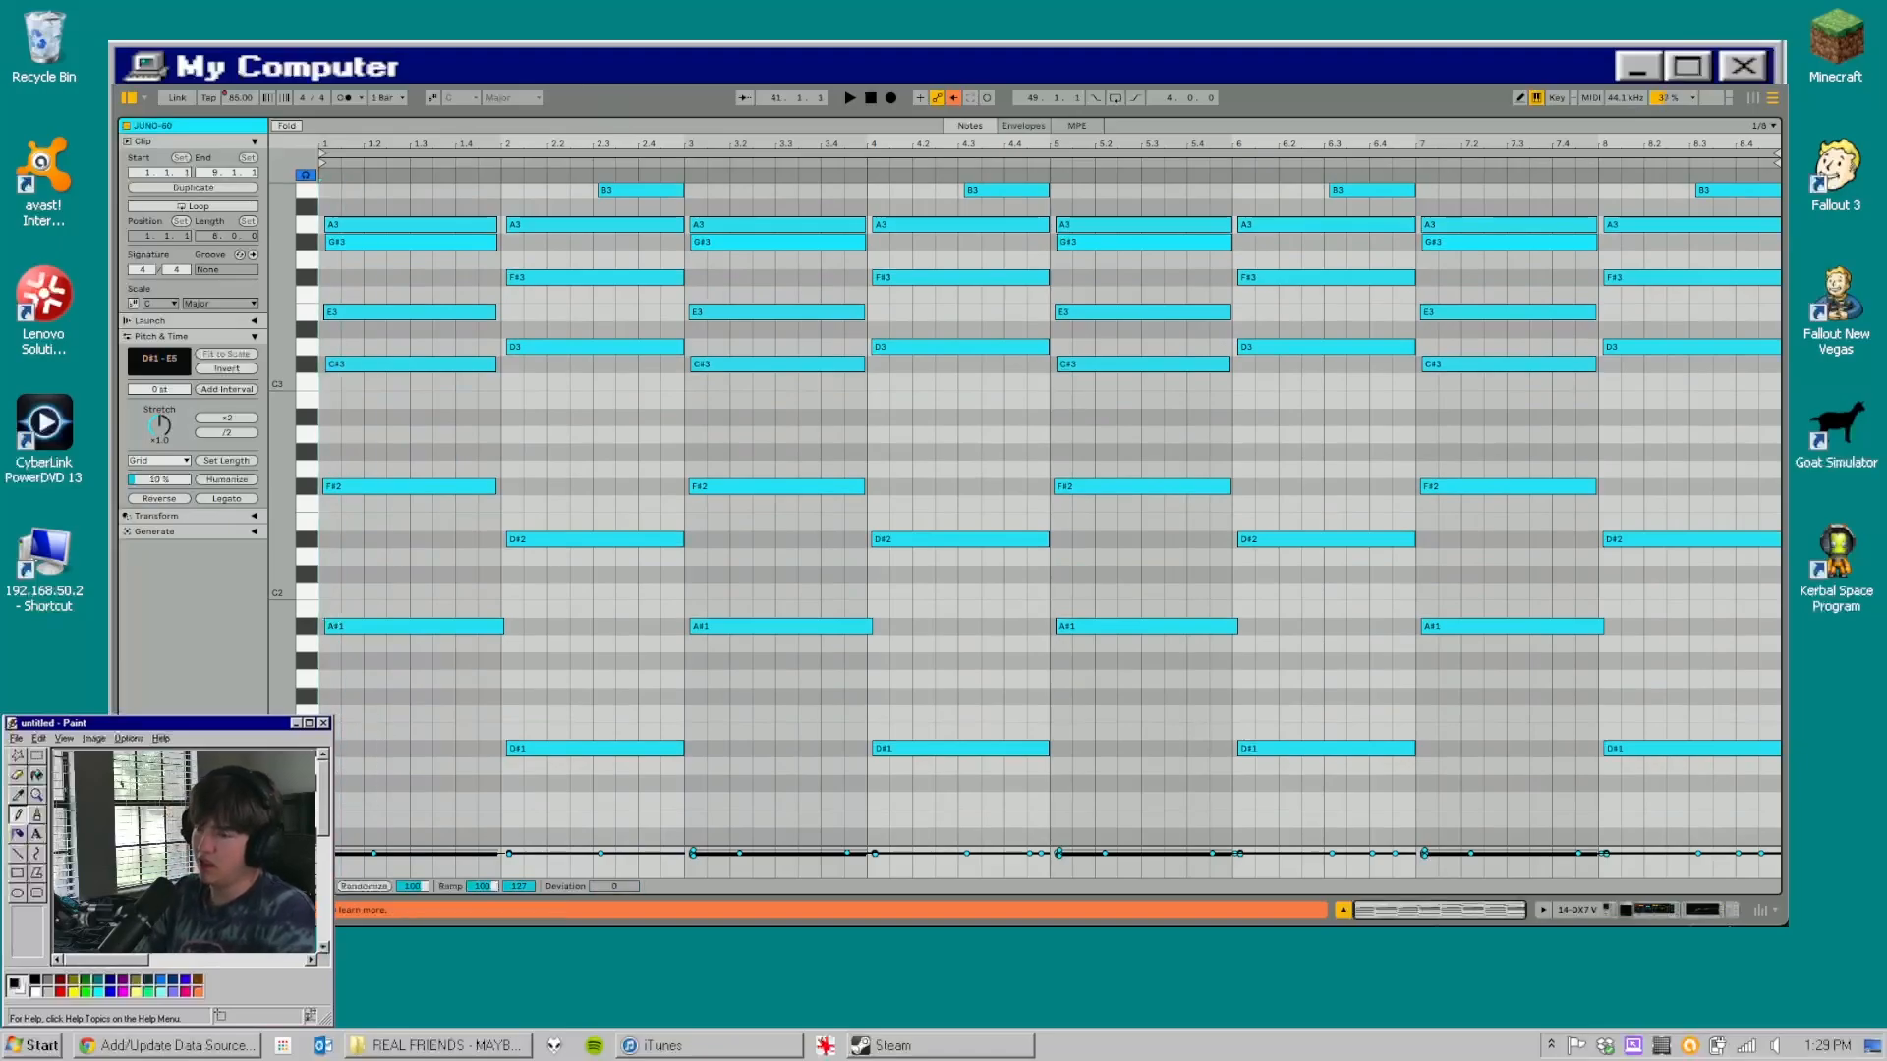
pyautogui.click(359, 629)
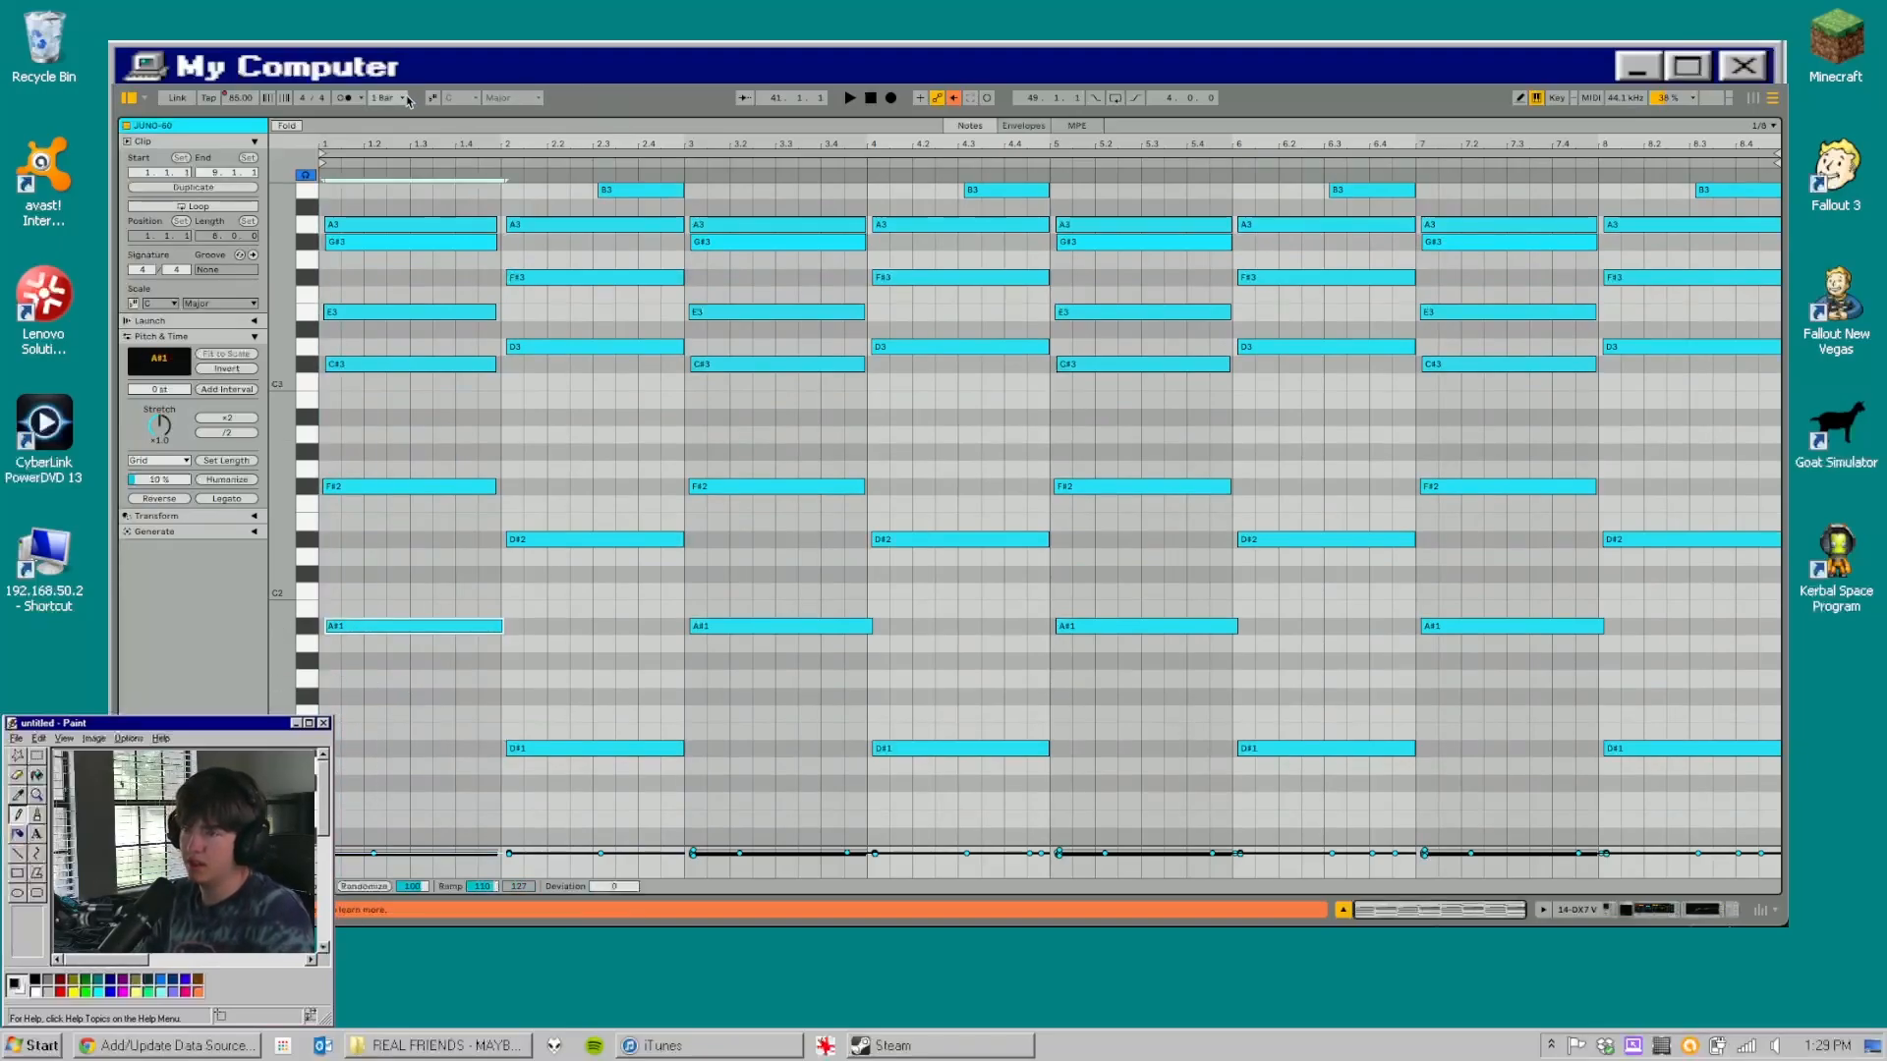
pyautogui.click(461, 98)
pyautogui.click(465, 103)
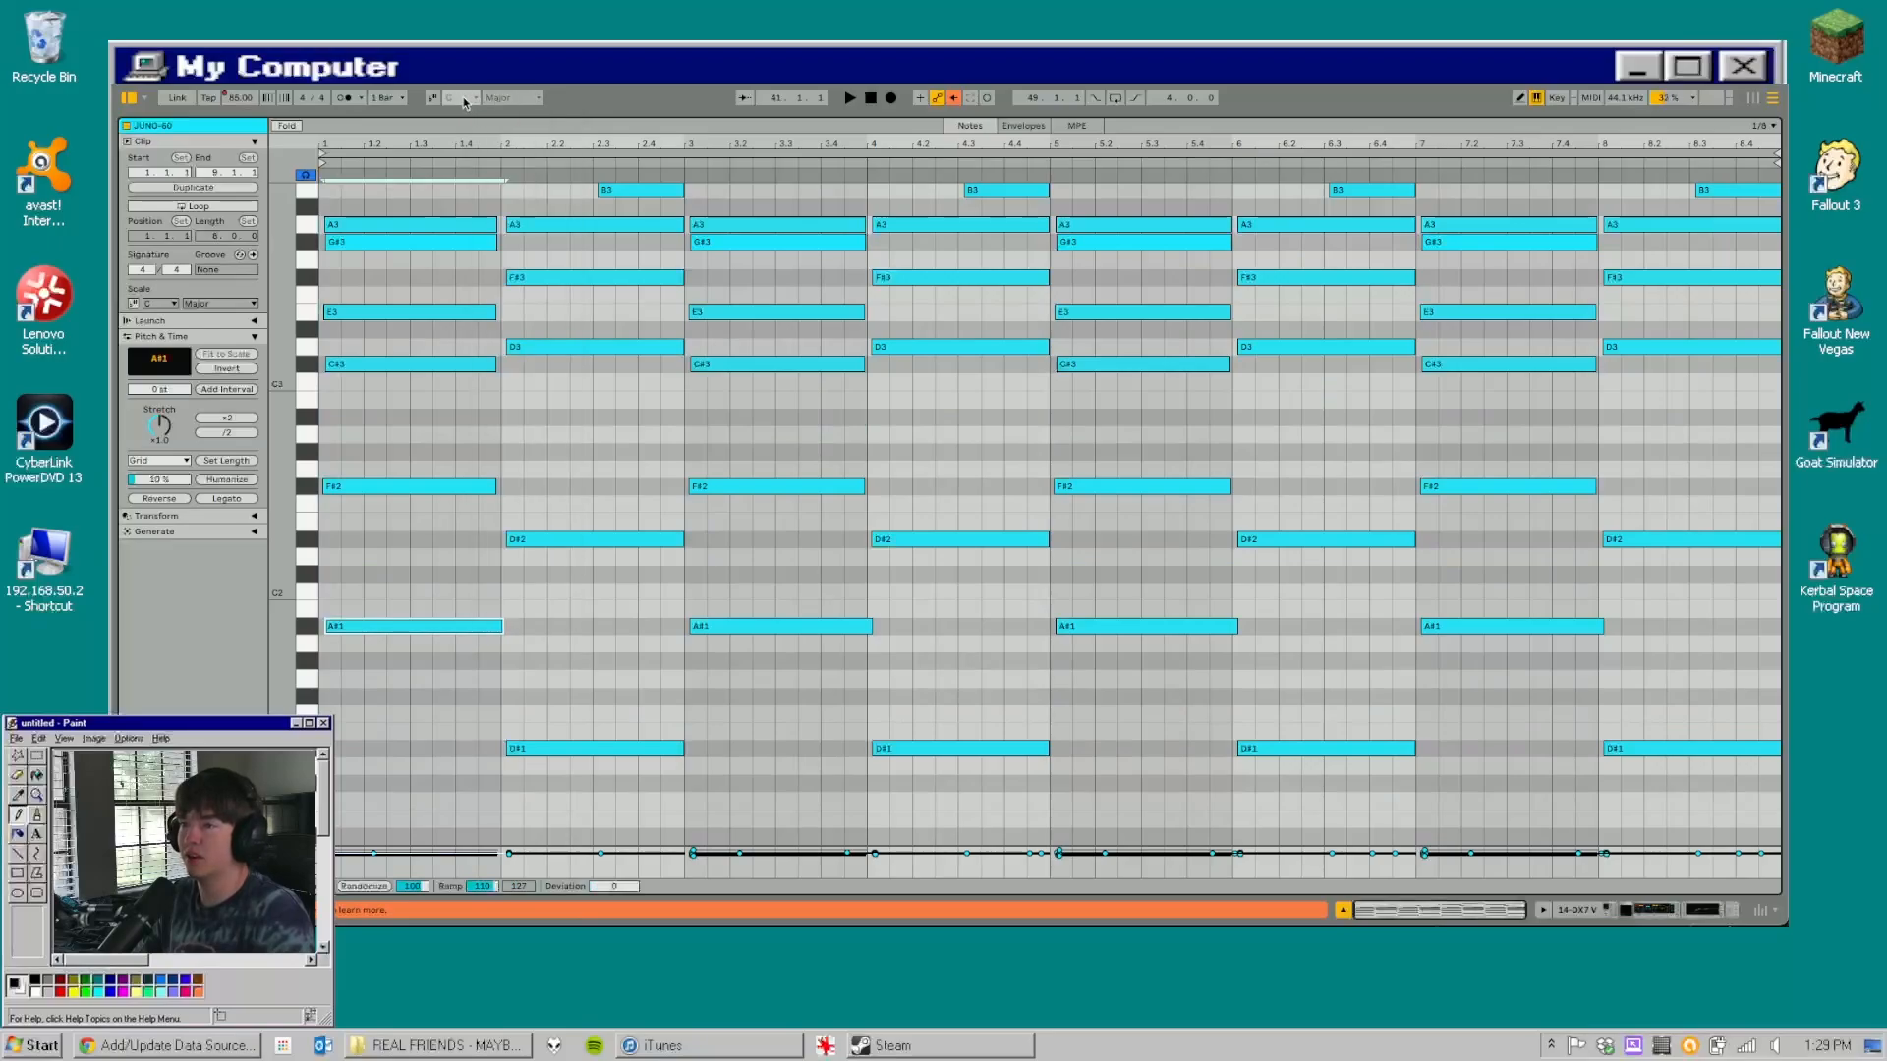
pyautogui.click(524, 668)
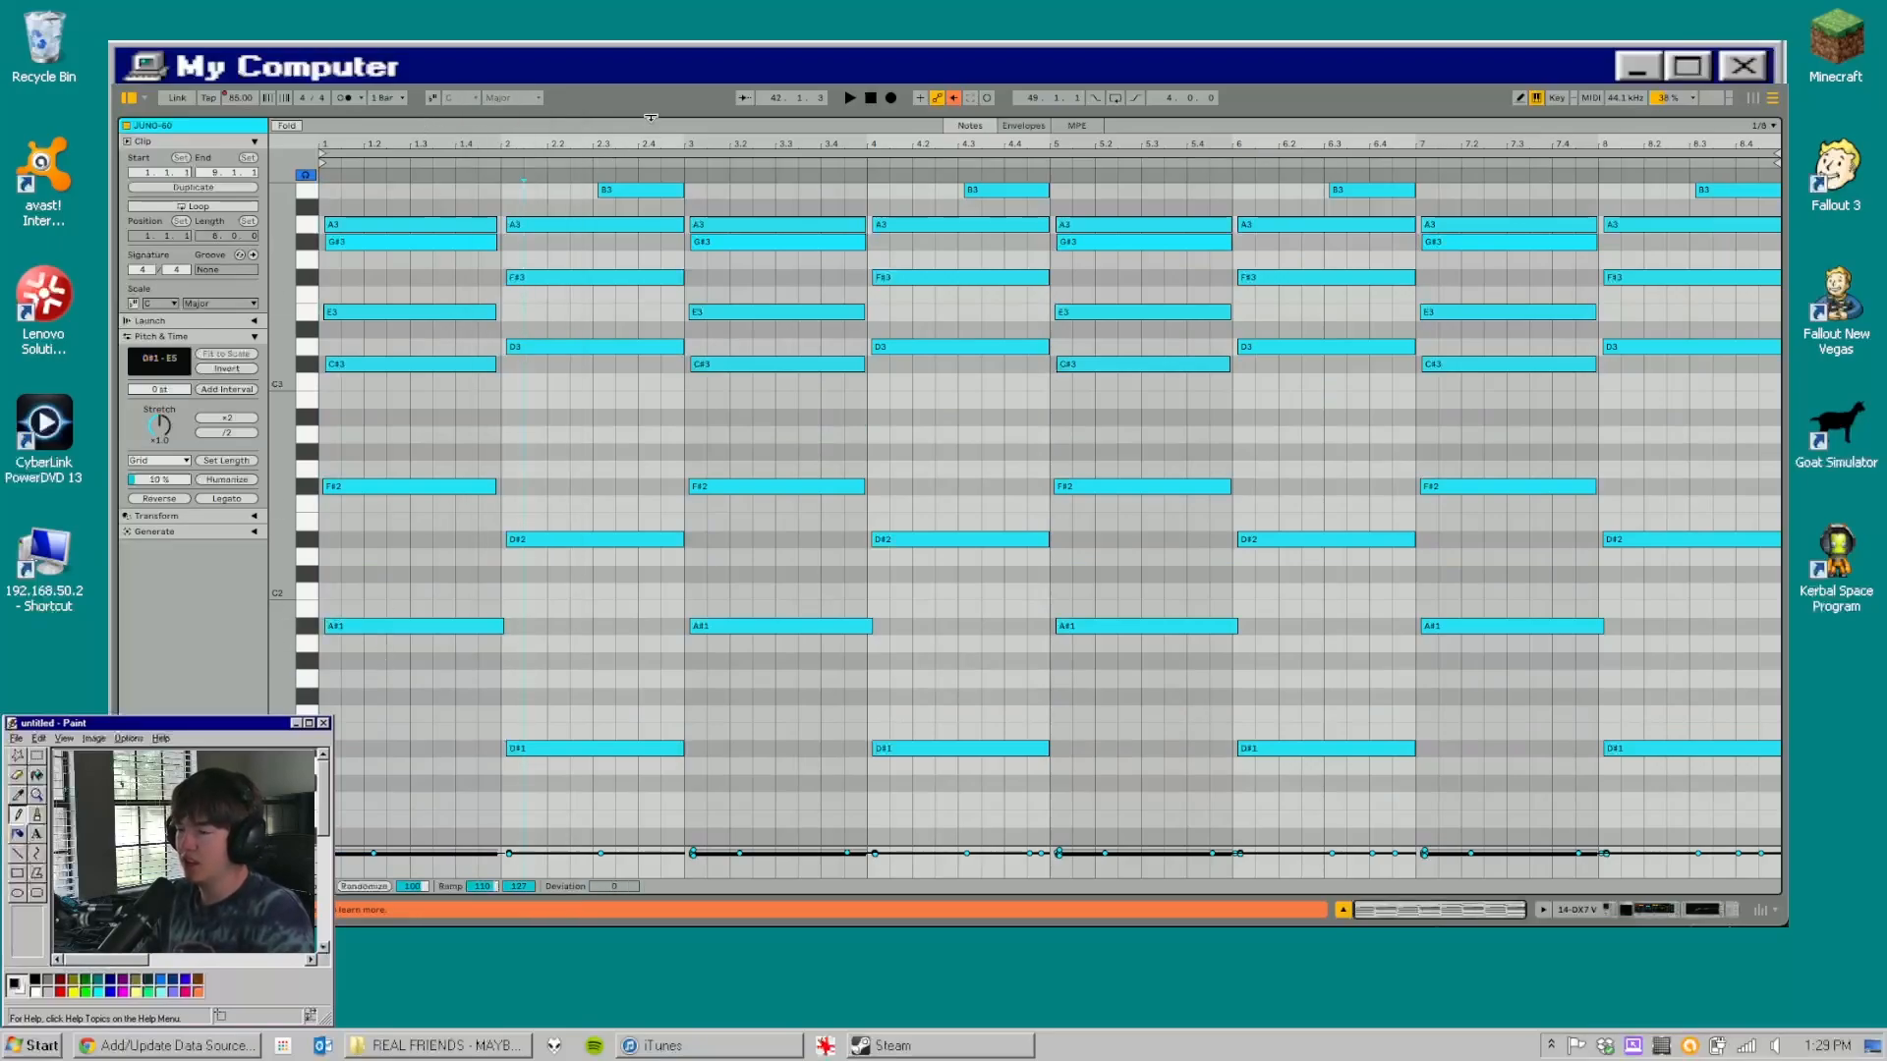
# - Close the note editor and browse the arrangement up to the LEAD track's clips around bar 41
pyautogui.moveTo(651, 117); pyautogui.dragTo(678, 889)
pyautogui.click(1111, 324)
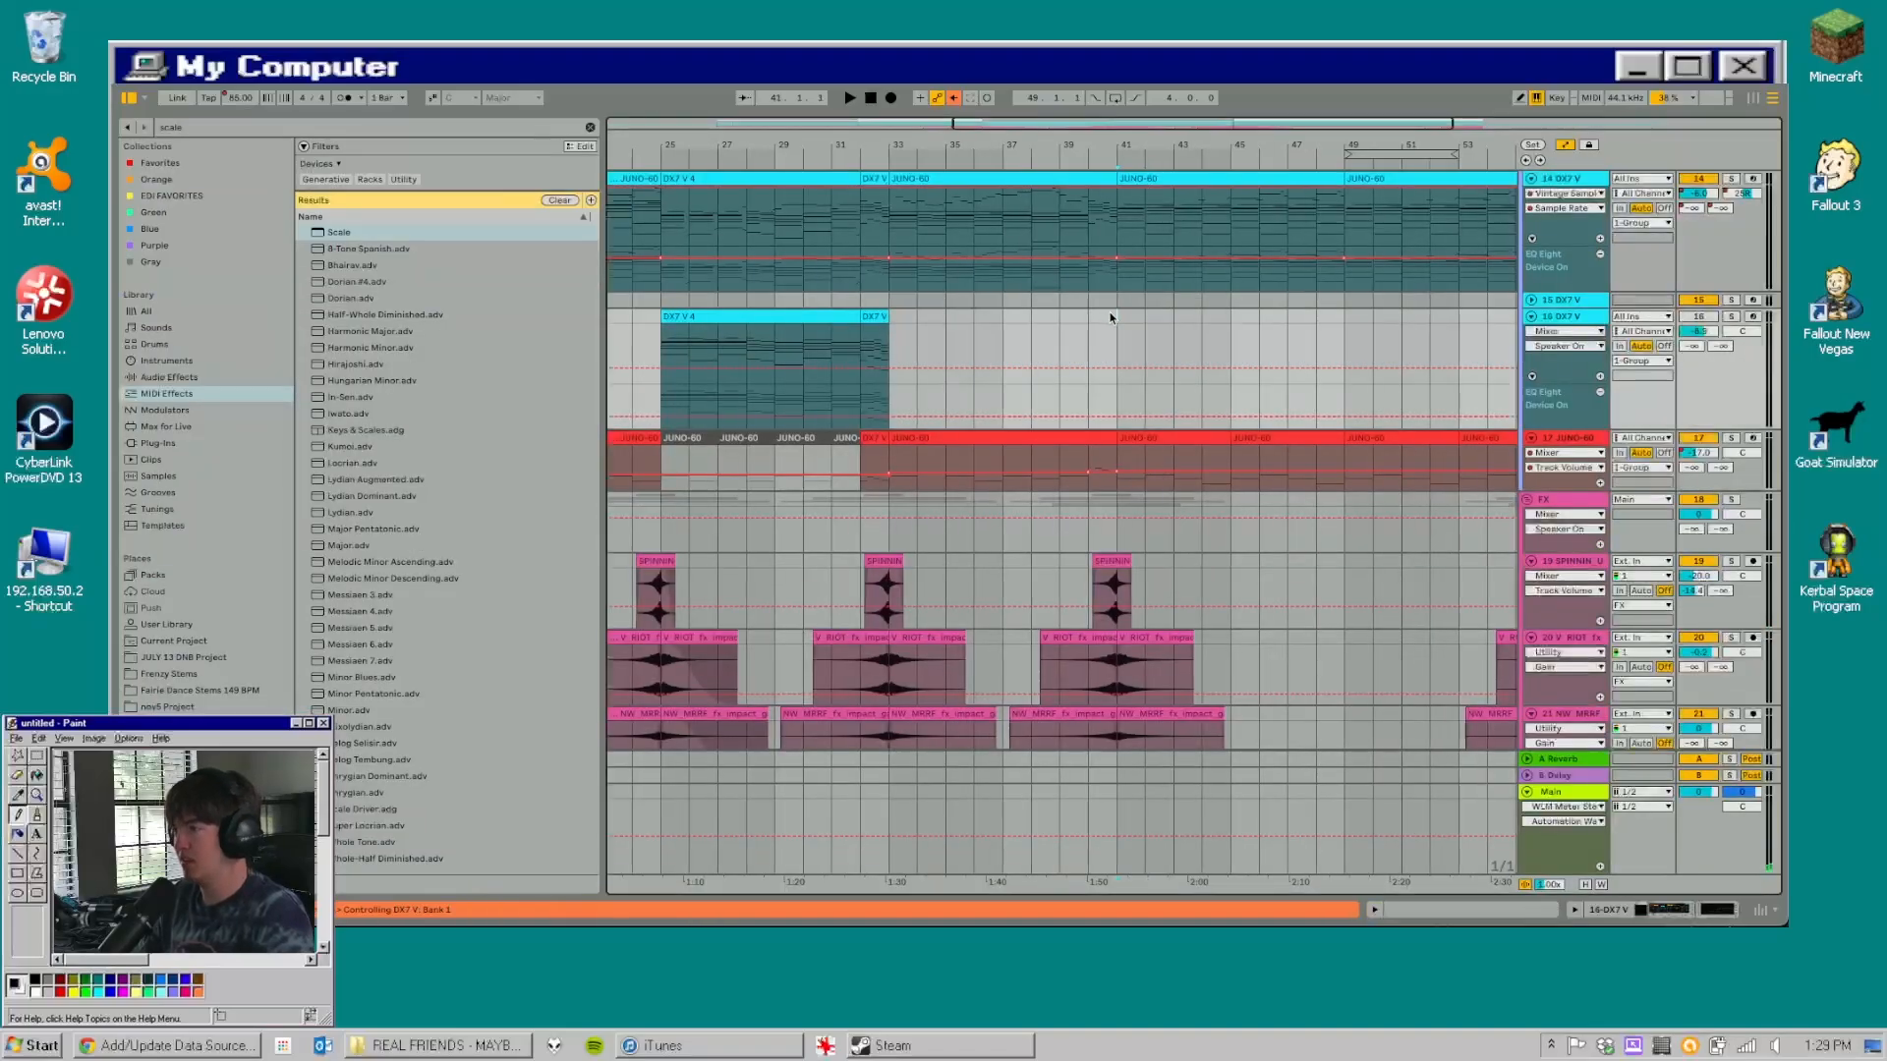
pyautogui.hscroll(3, 1110, 316)
pyautogui.scroll(1, 1110, 314)
pyautogui.hscroll(2, 1111, 314)
pyautogui.scroll(8, 1108, 309)
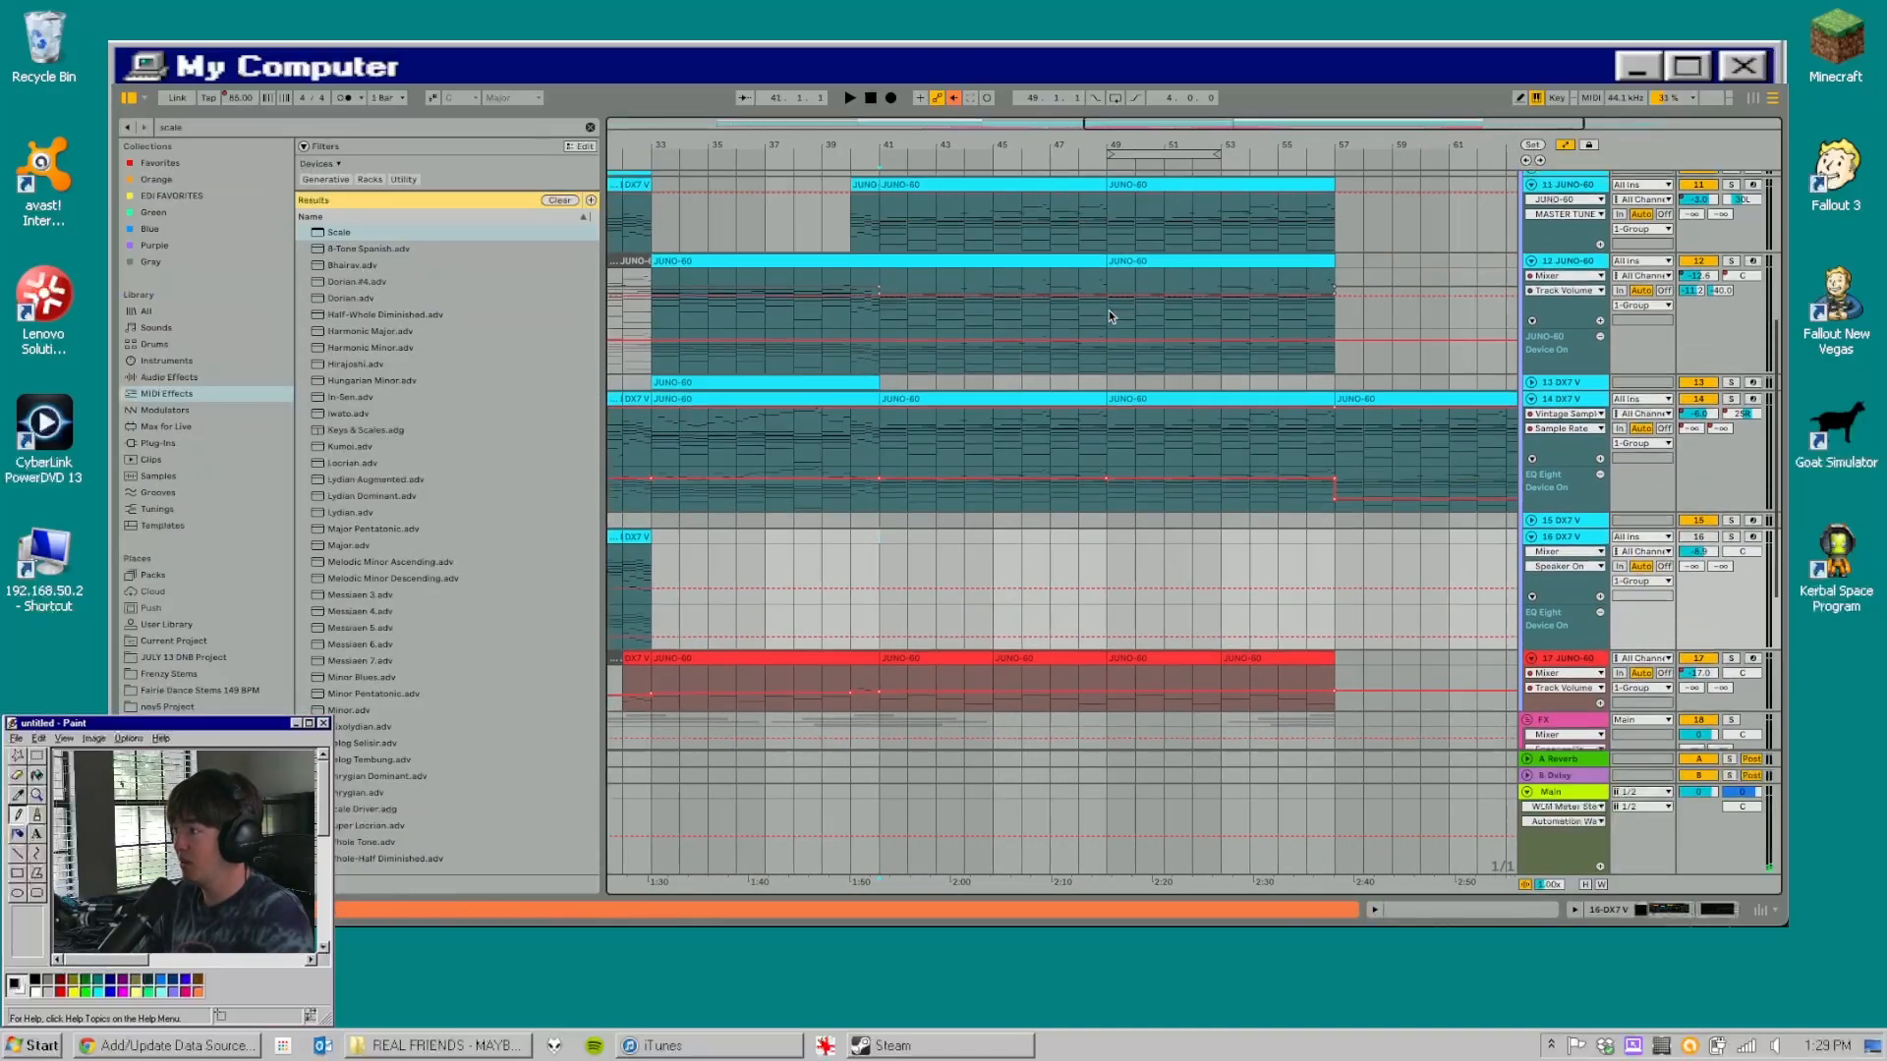
pyautogui.hscroll(2, 1111, 305)
pyautogui.scroll(4, 1114, 294)
pyautogui.scroll(2, 1115, 292)
pyautogui.hscroll(-1, 1115, 292)
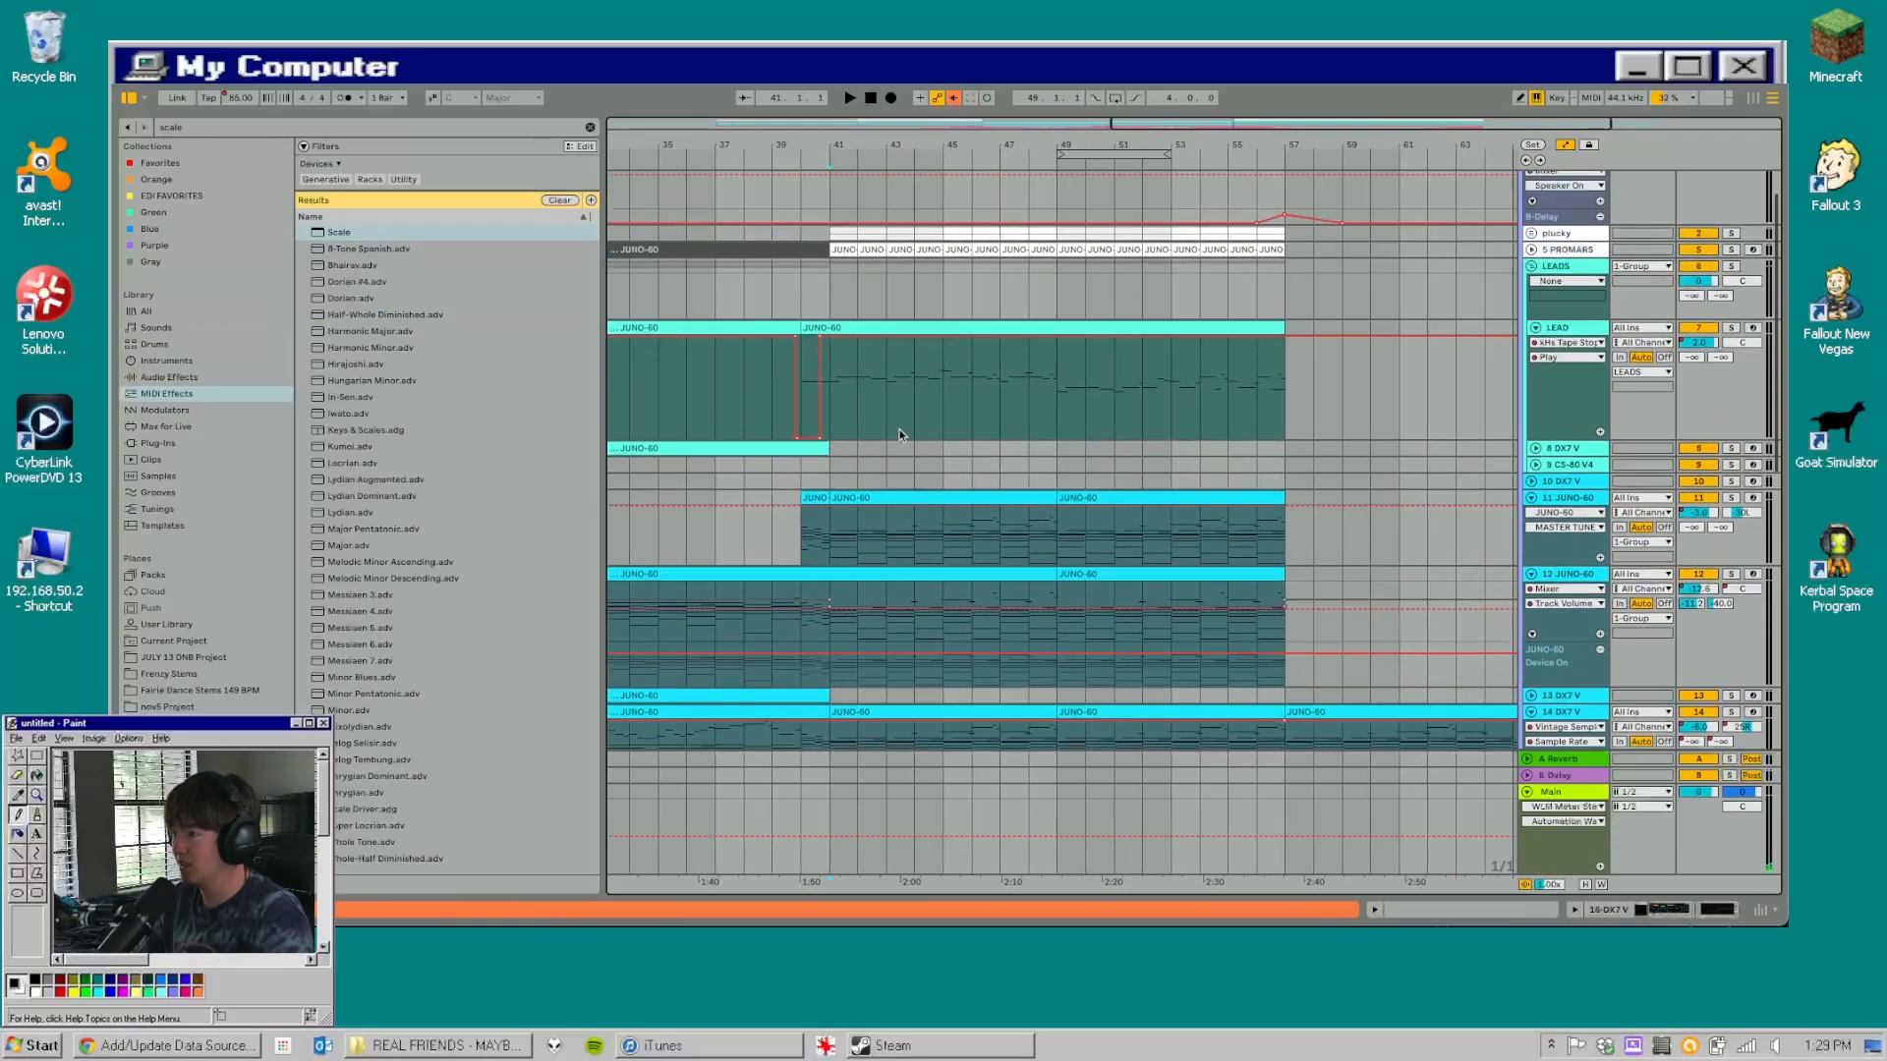
# - Solo the LEAD track and play it from bar 39 through the automation drop at bar 40
pyautogui.click(771, 416)
pyautogui.moveTo(805, 138); pyautogui.dragTo(994, 211)
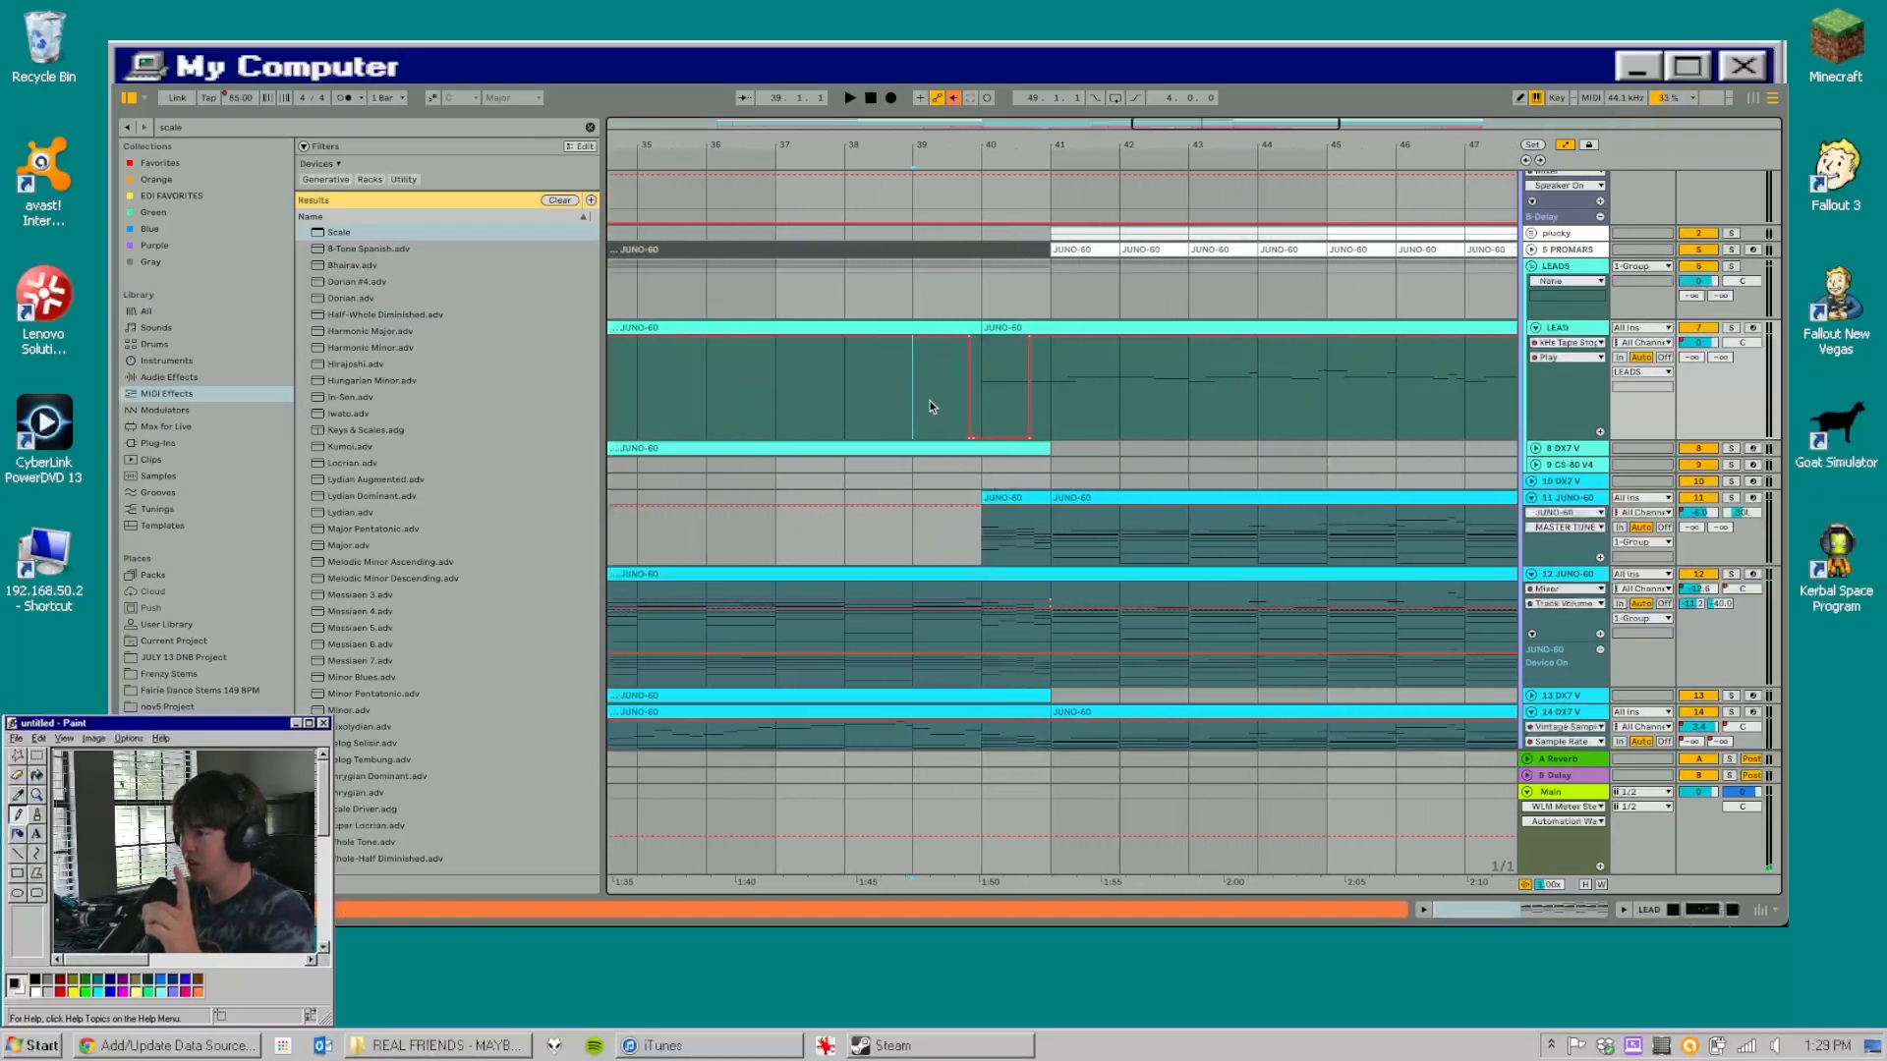
pyautogui.click(1735, 329)
pyautogui.press('space')
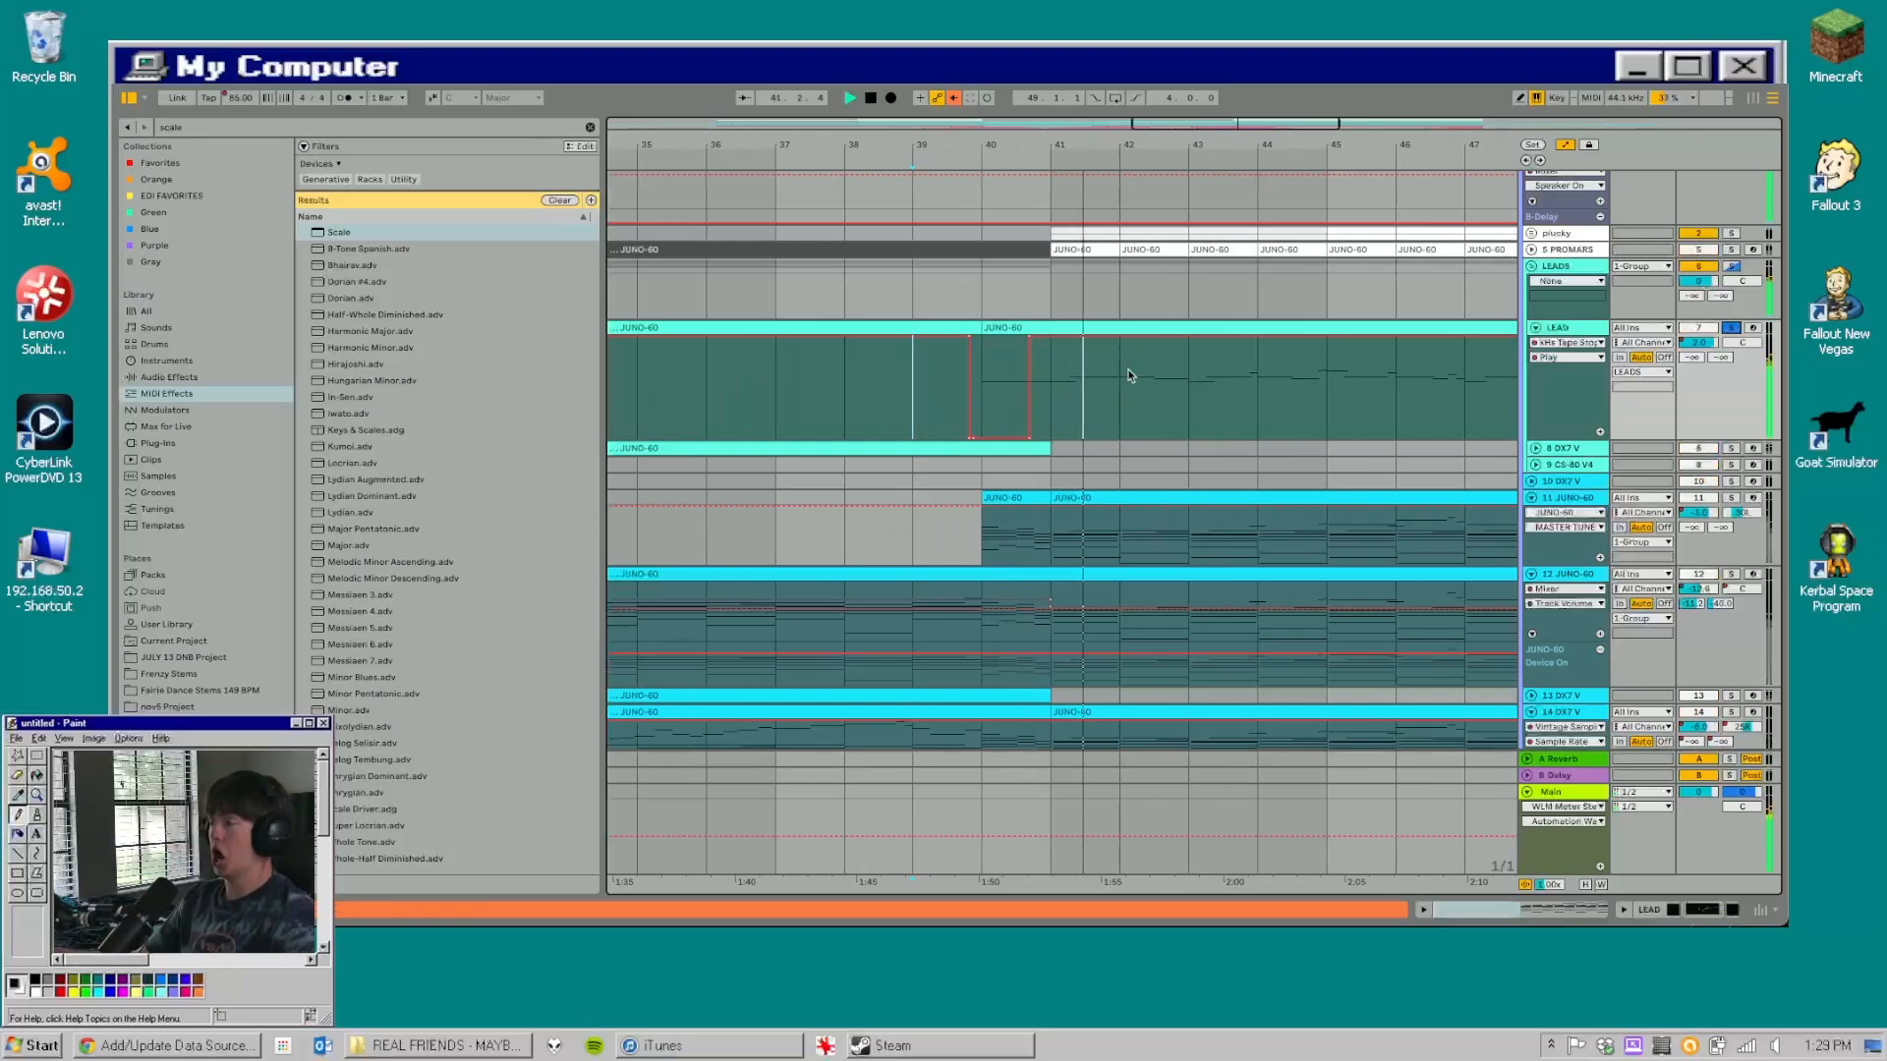
pyautogui.press('space')
# - Unsolo the LEAD track, set the arrangement grid to 1/16 and play the full mix from bar 40
pyautogui.click(1734, 328)
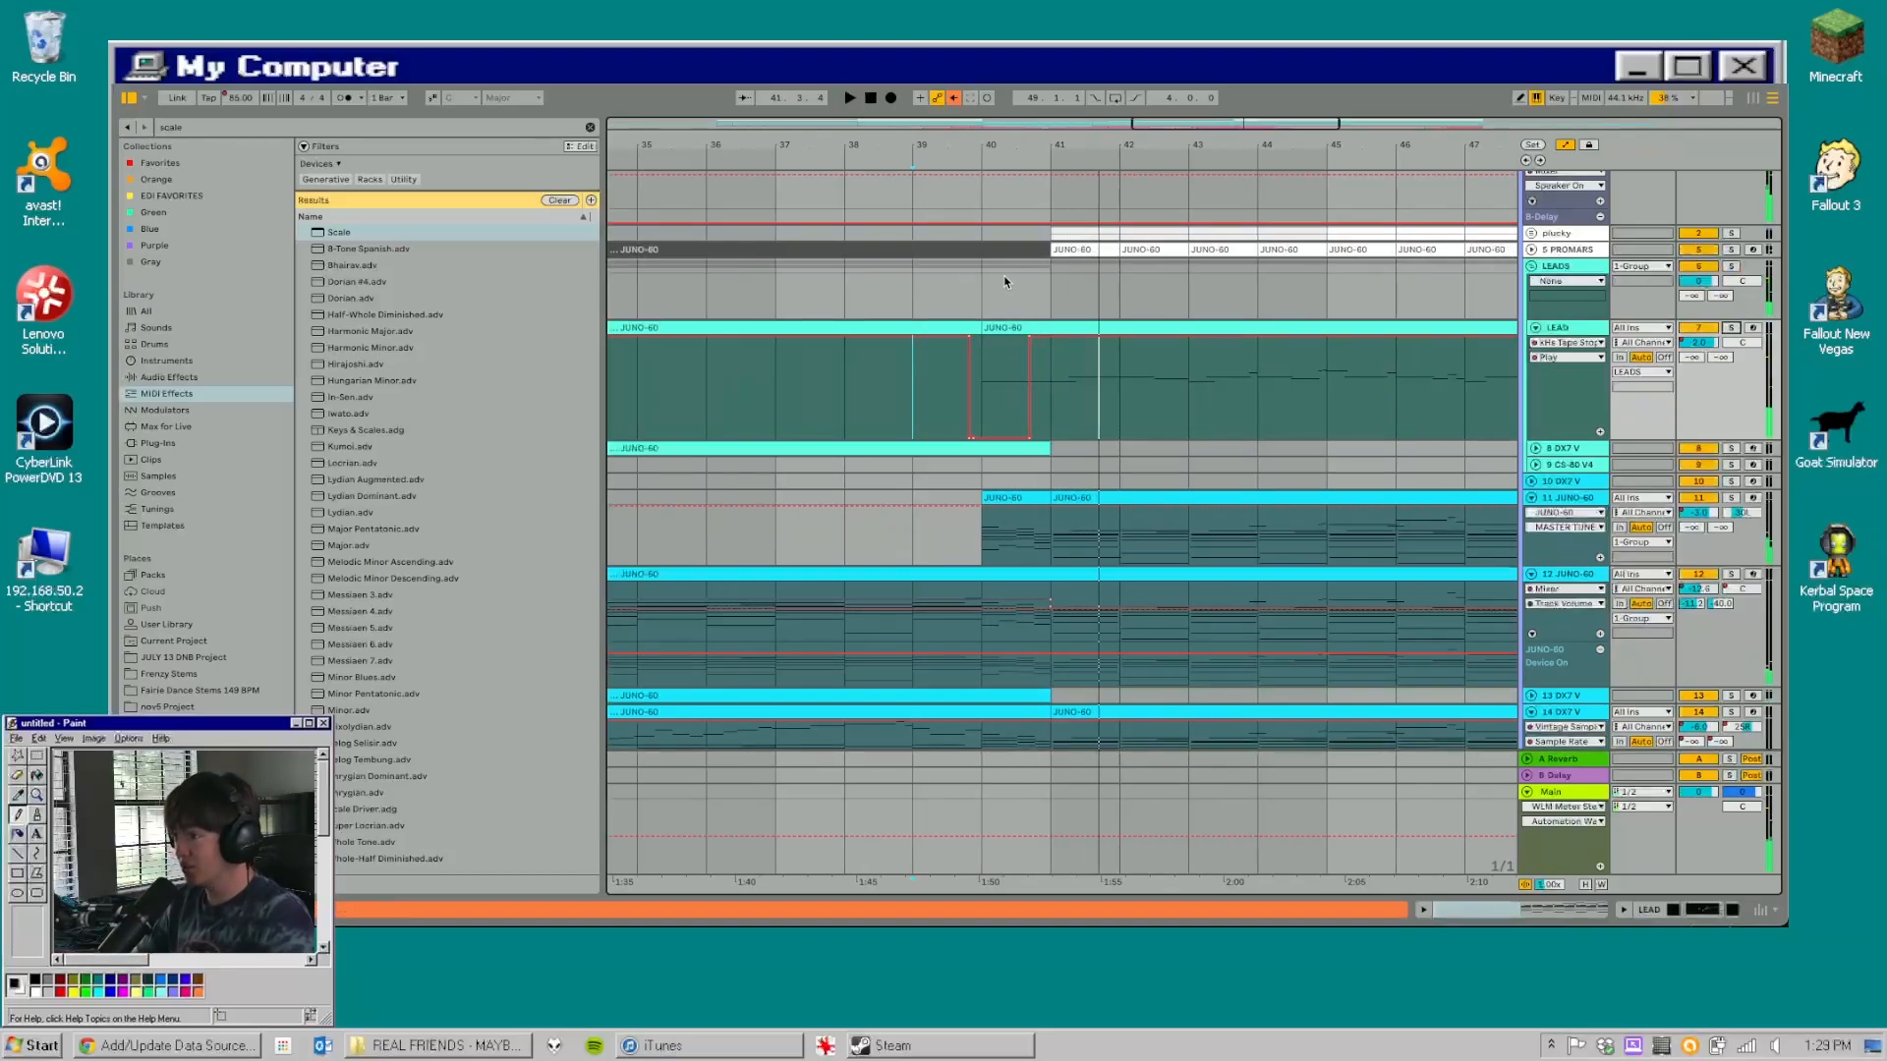
pyautogui.rightClick(1004, 279)
pyautogui.click(1120, 401)
pyautogui.press('space')
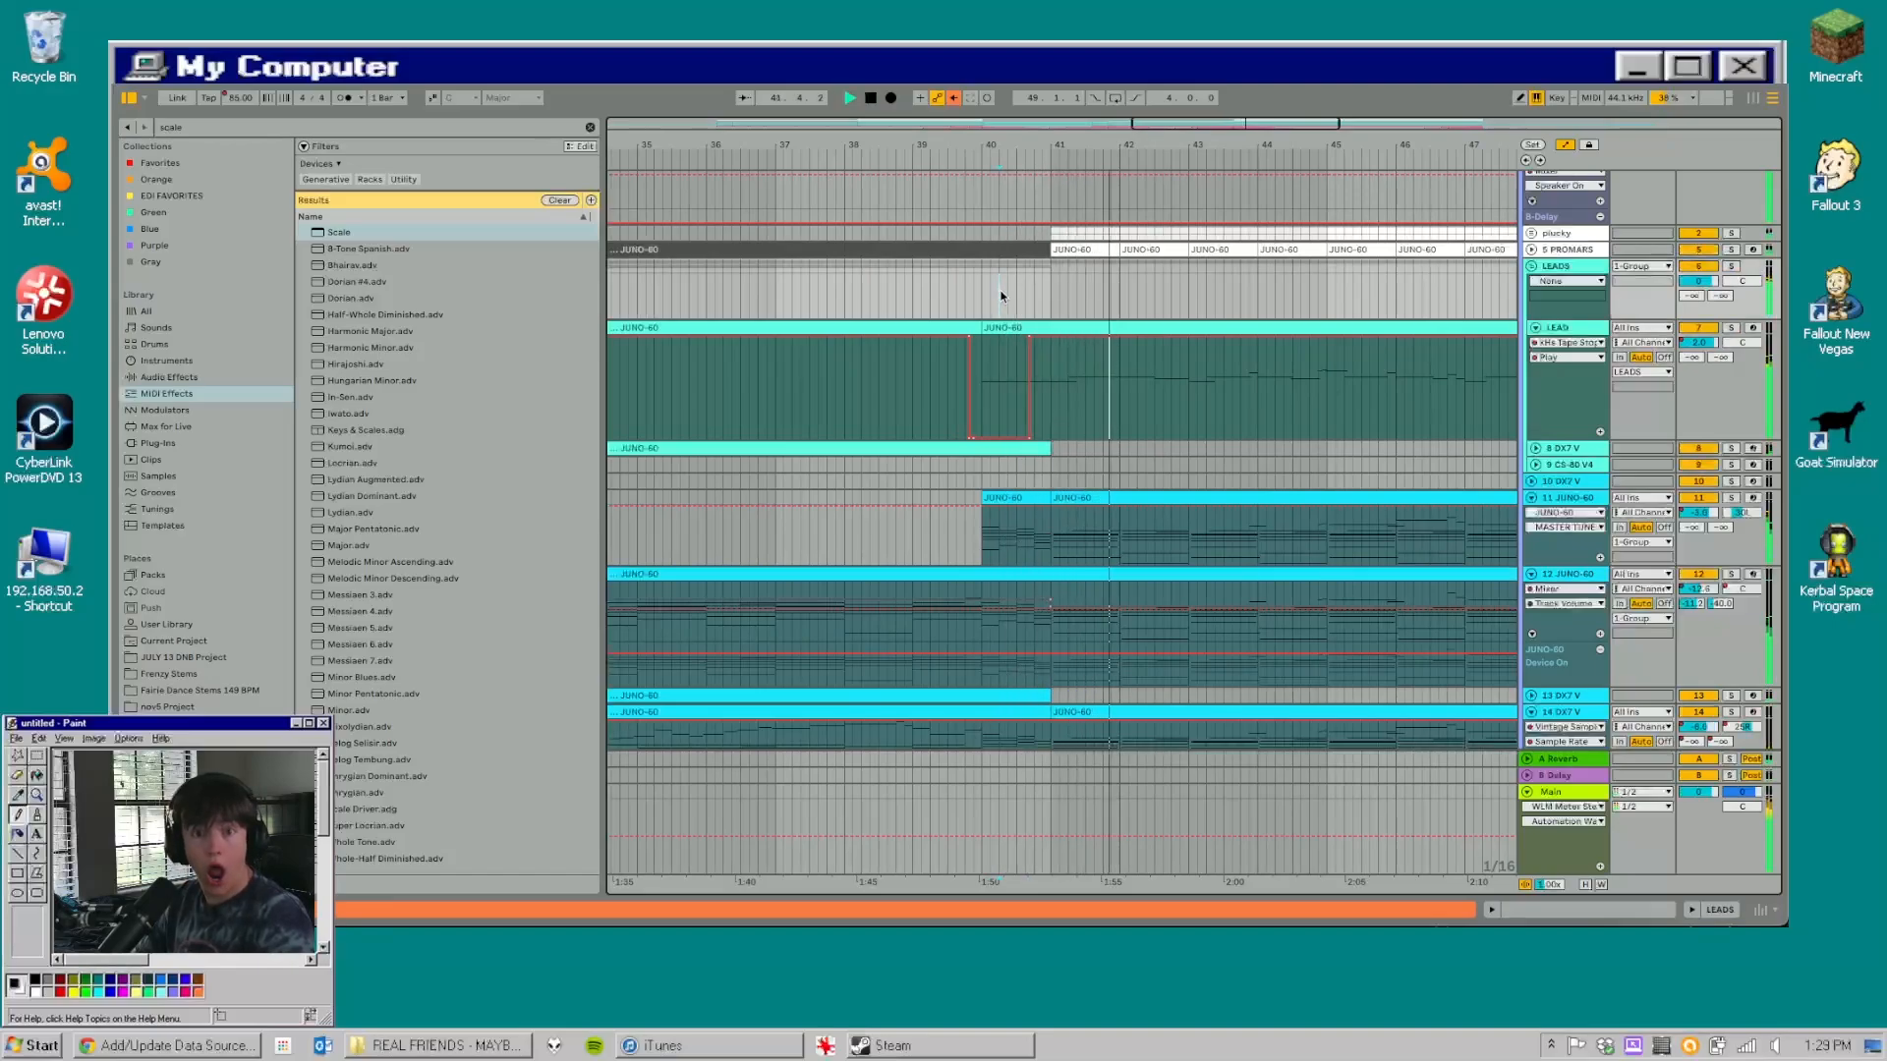
# - Stop playback and open the kHs Tape Stop plugin window from the LEAD track's devices
pyautogui.doubleClick(1573, 329)
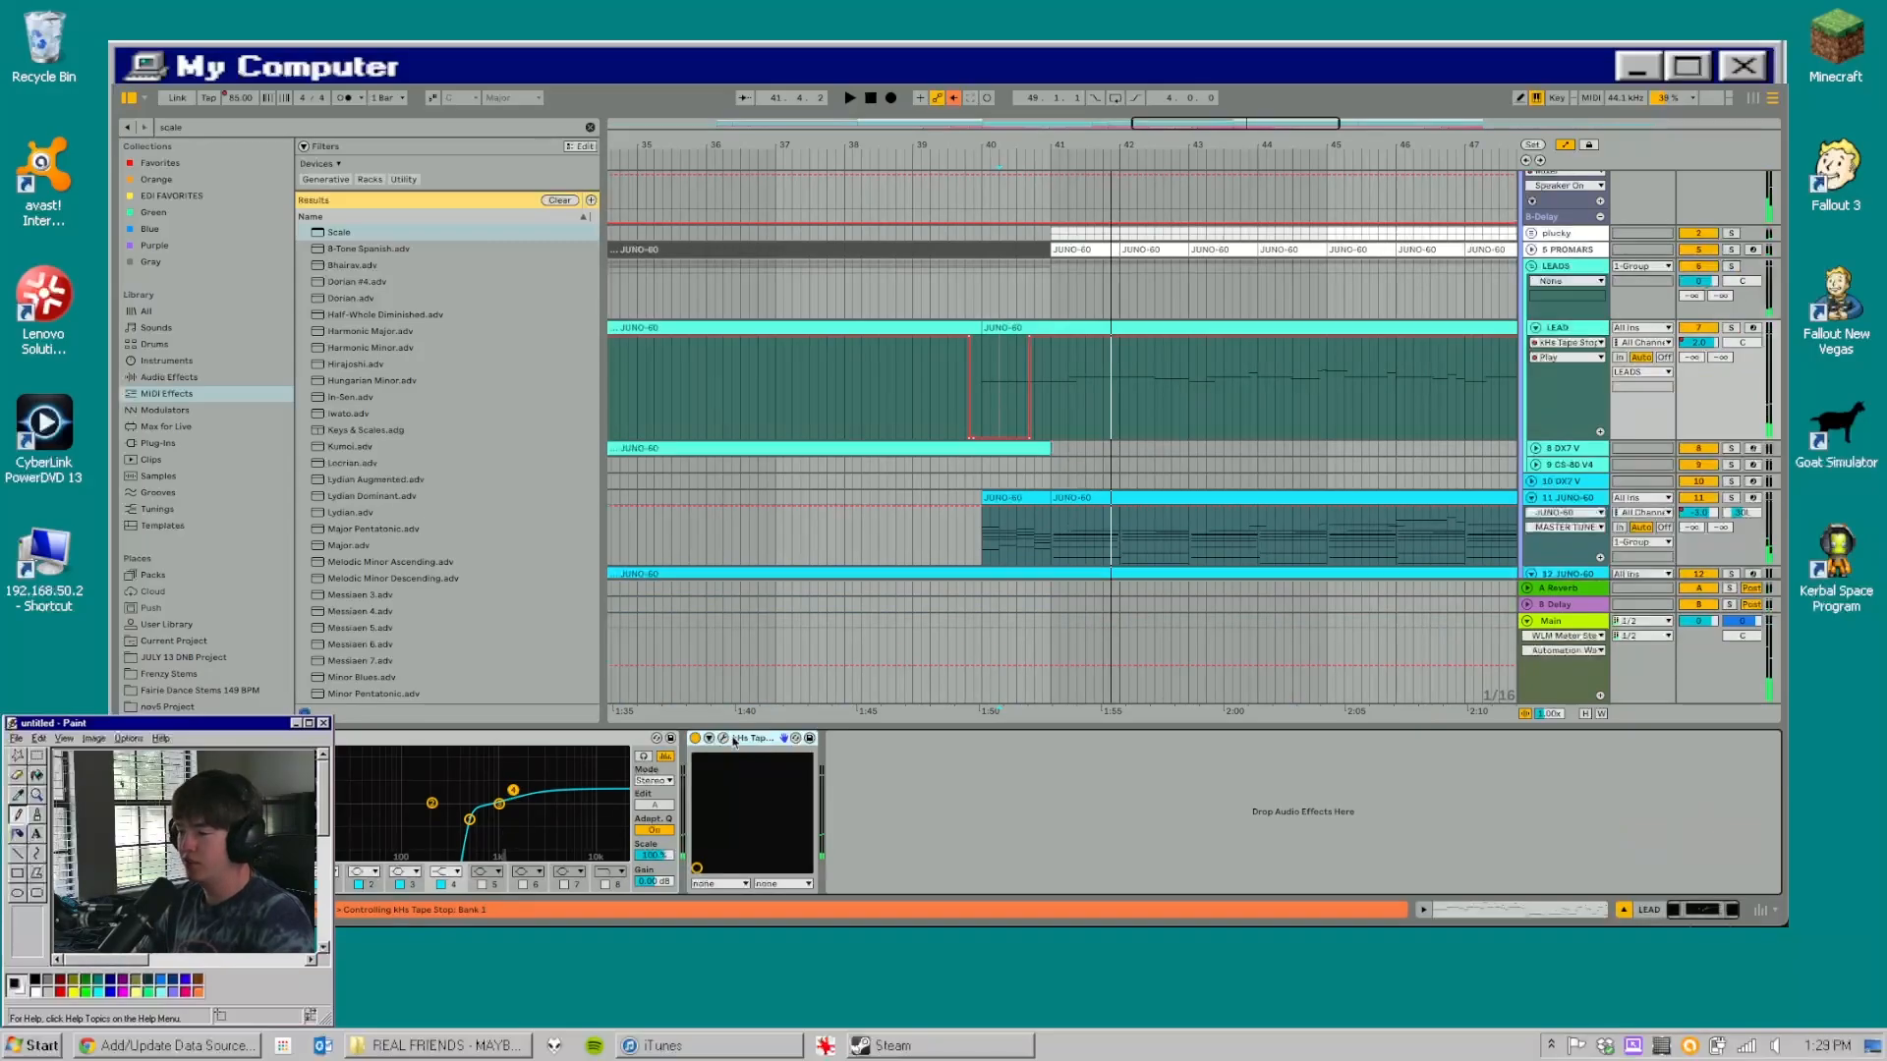
pyautogui.click(724, 740)
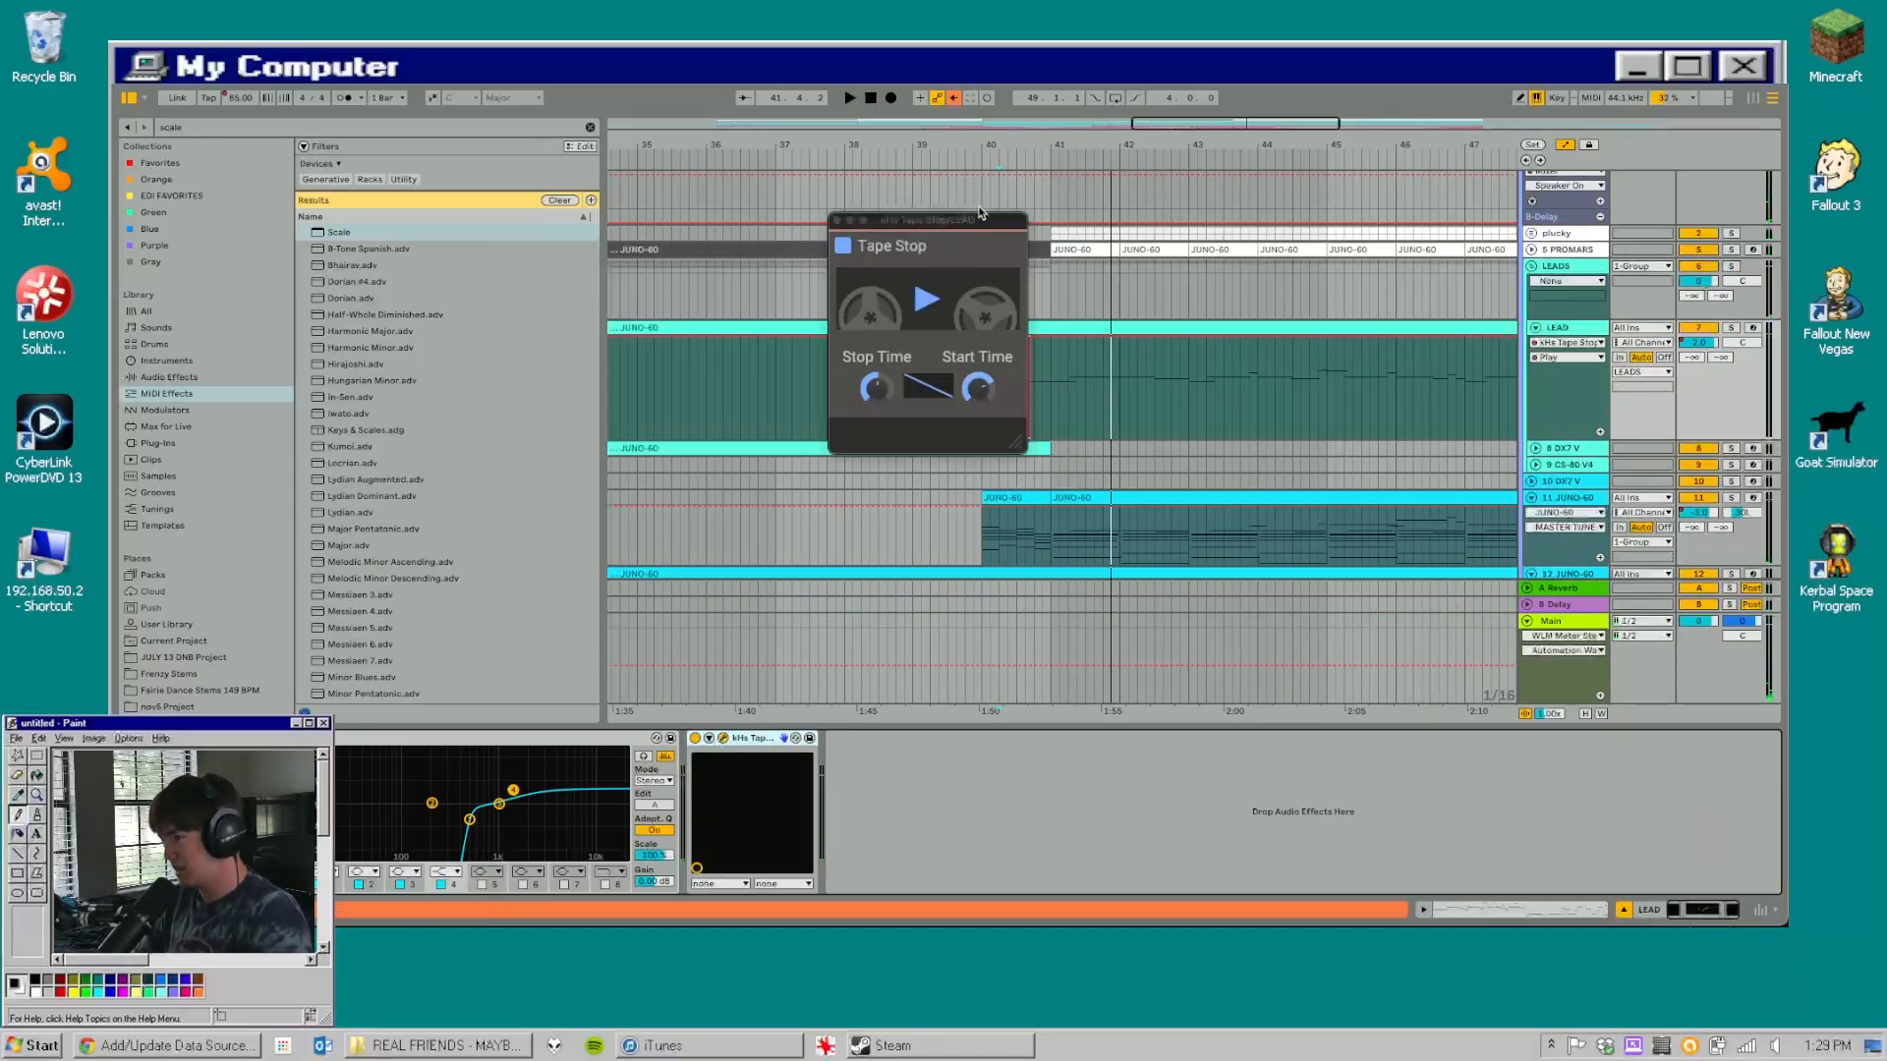
pyautogui.click(994, 365)
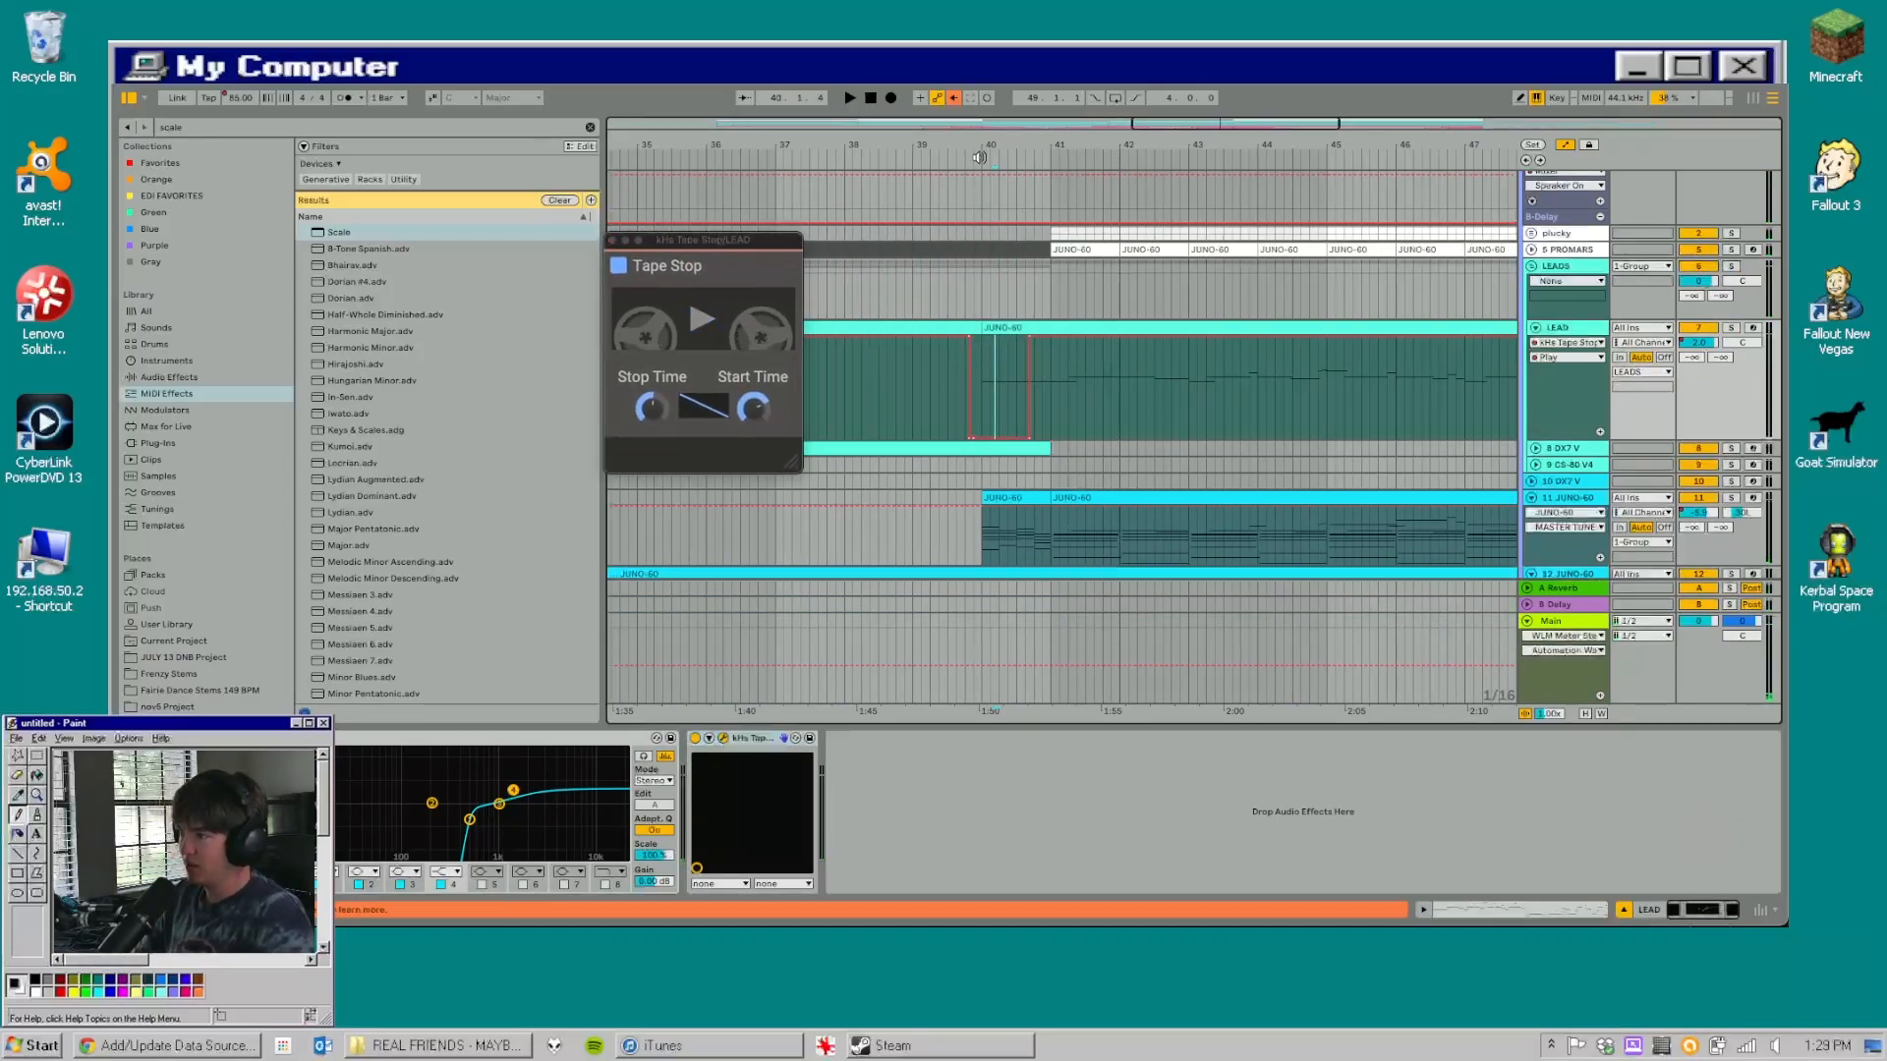
# - Highlight the drop in the LEAD track's Tape Stop Play automation around bar 40
pyautogui.moveTo(980, 158); pyautogui.dragTo(980, 287)
pyautogui.moveTo(940, 401); pyautogui.dragTo(1041, 399)
pyautogui.click(1051, 393)
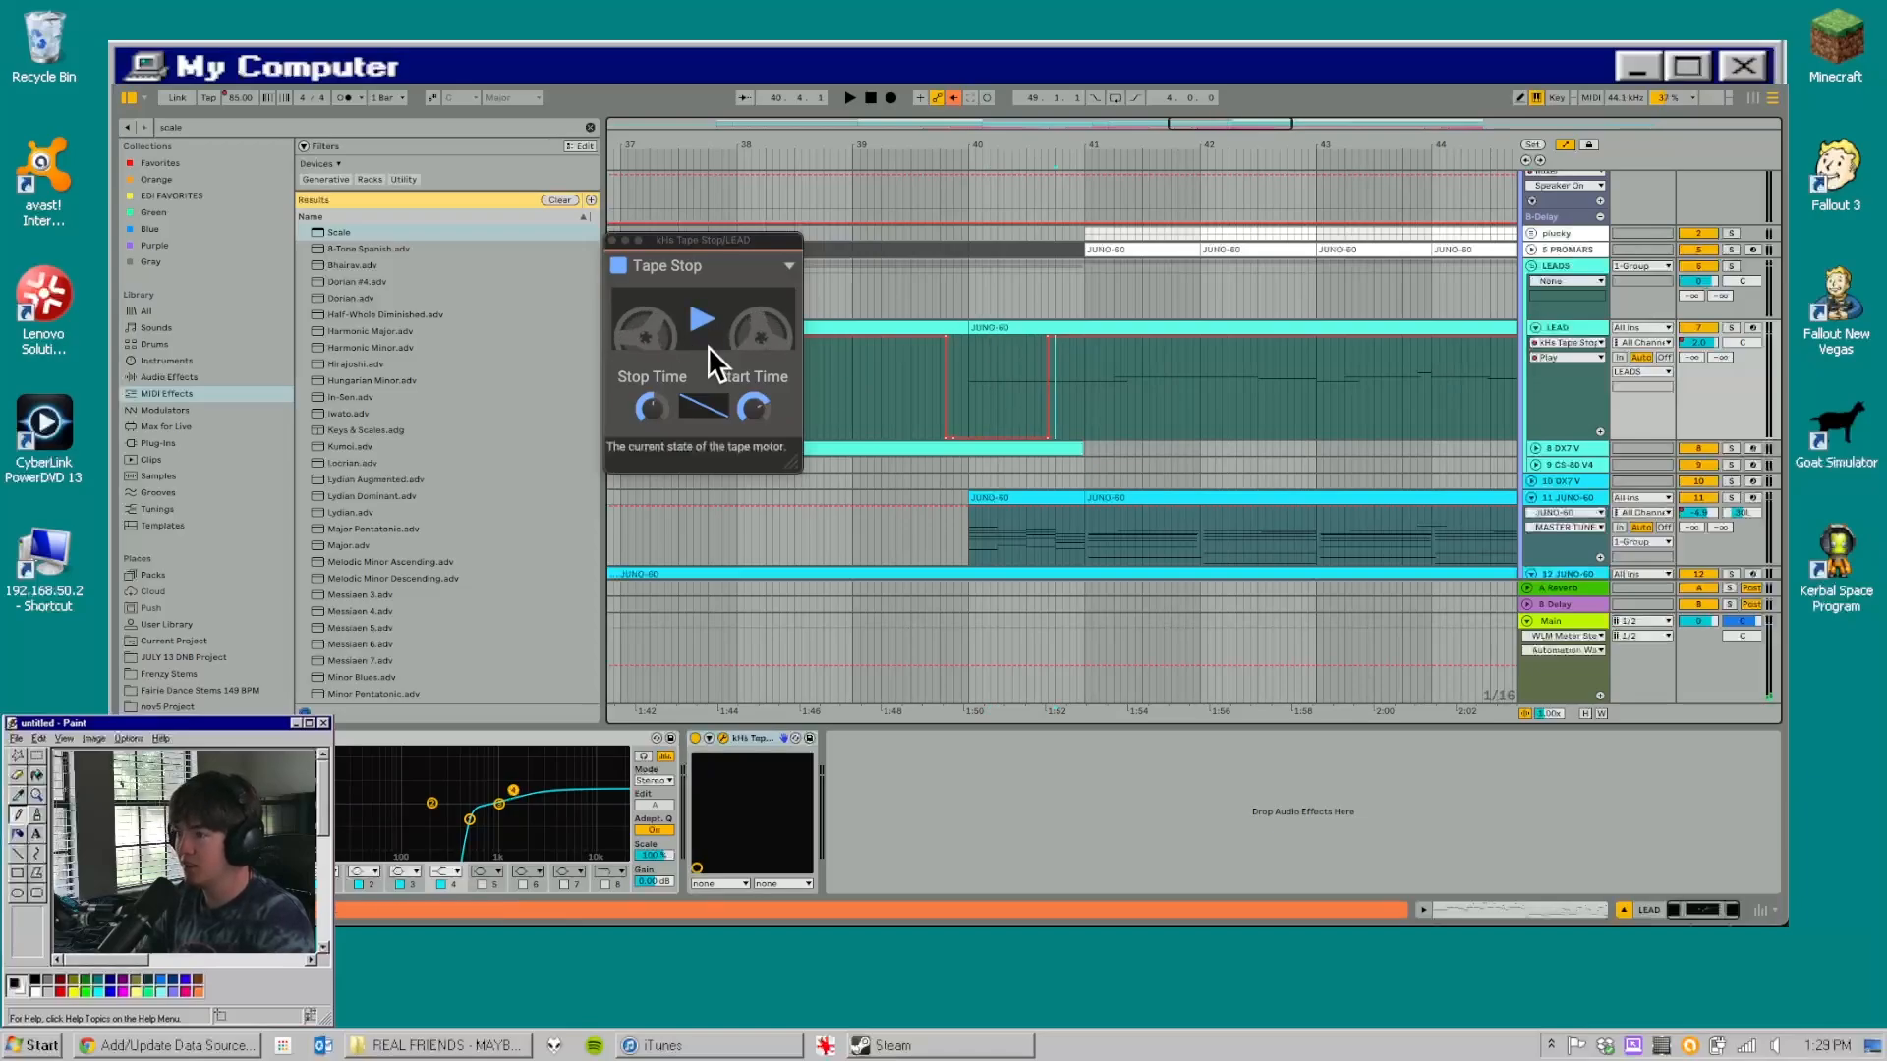
# - Inspect the Tape Stop's Stop Time and Start Time settings and the matching stretch of the LEAD track
pyautogui.click(650, 405)
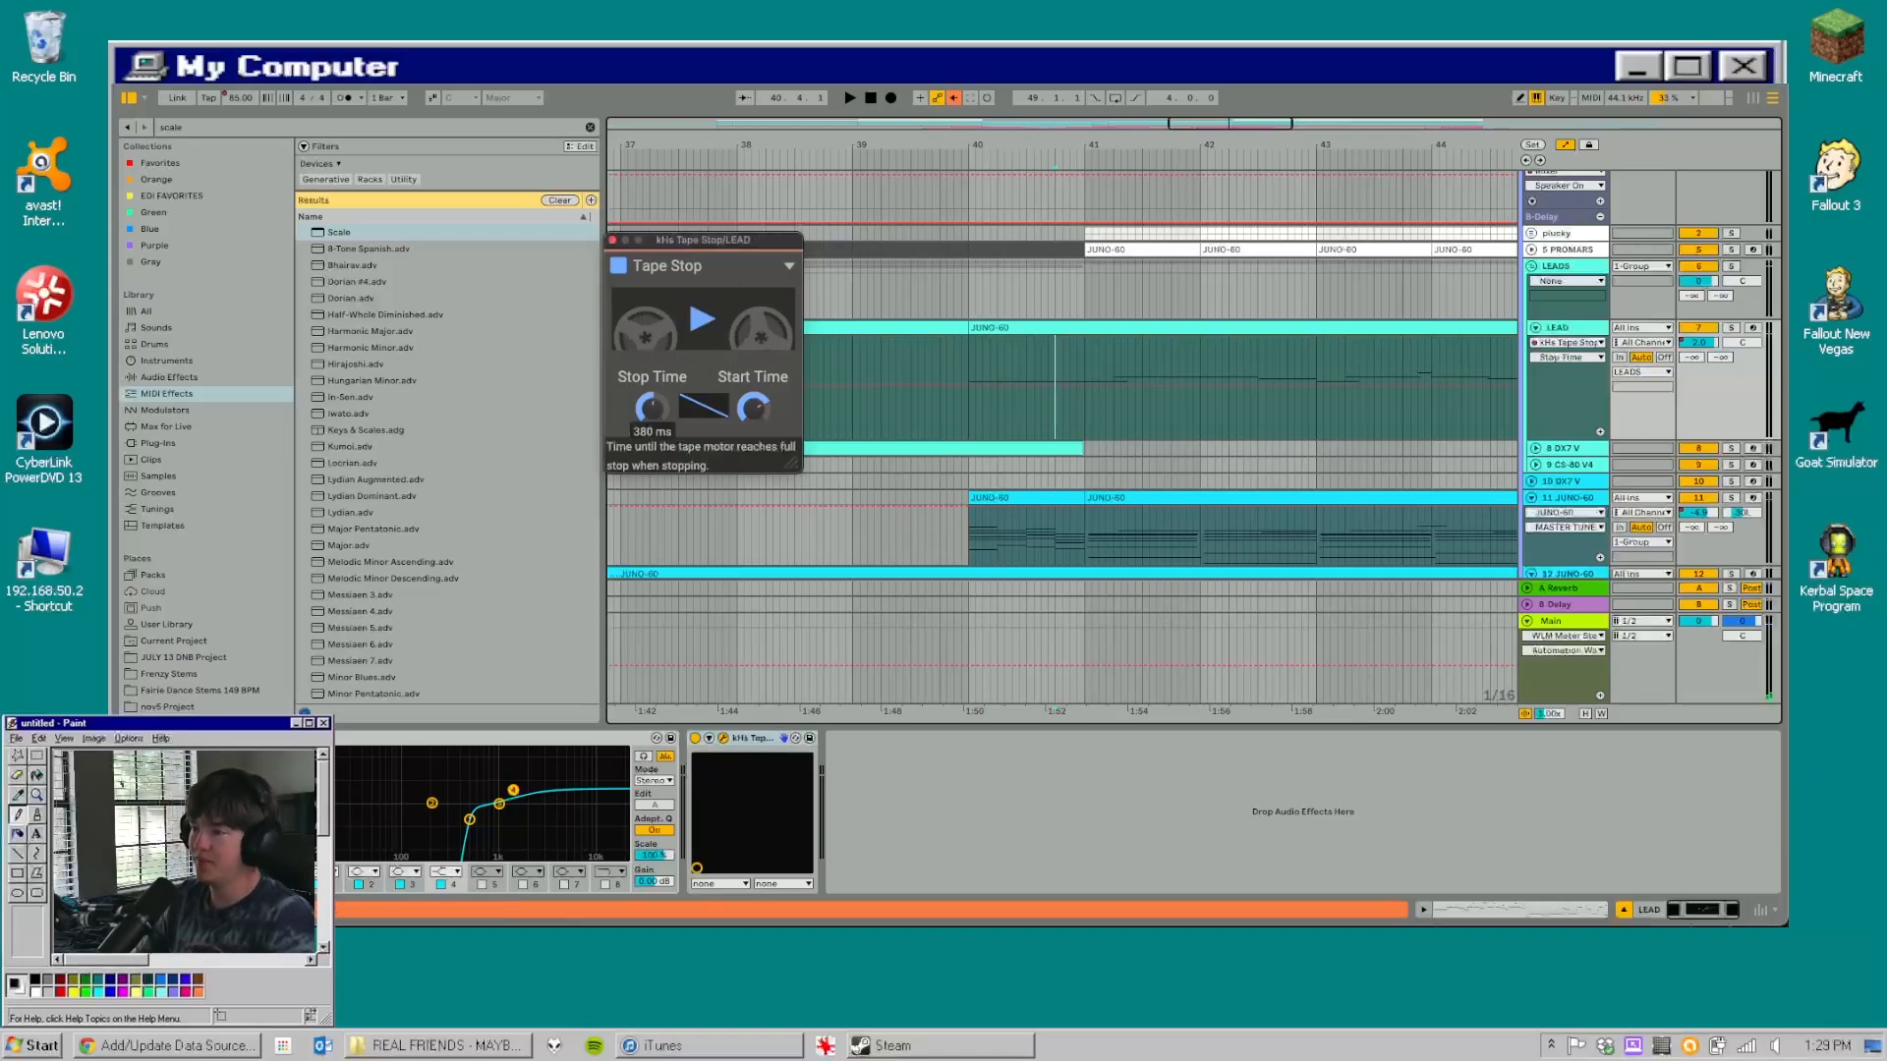
pyautogui.click(746, 419)
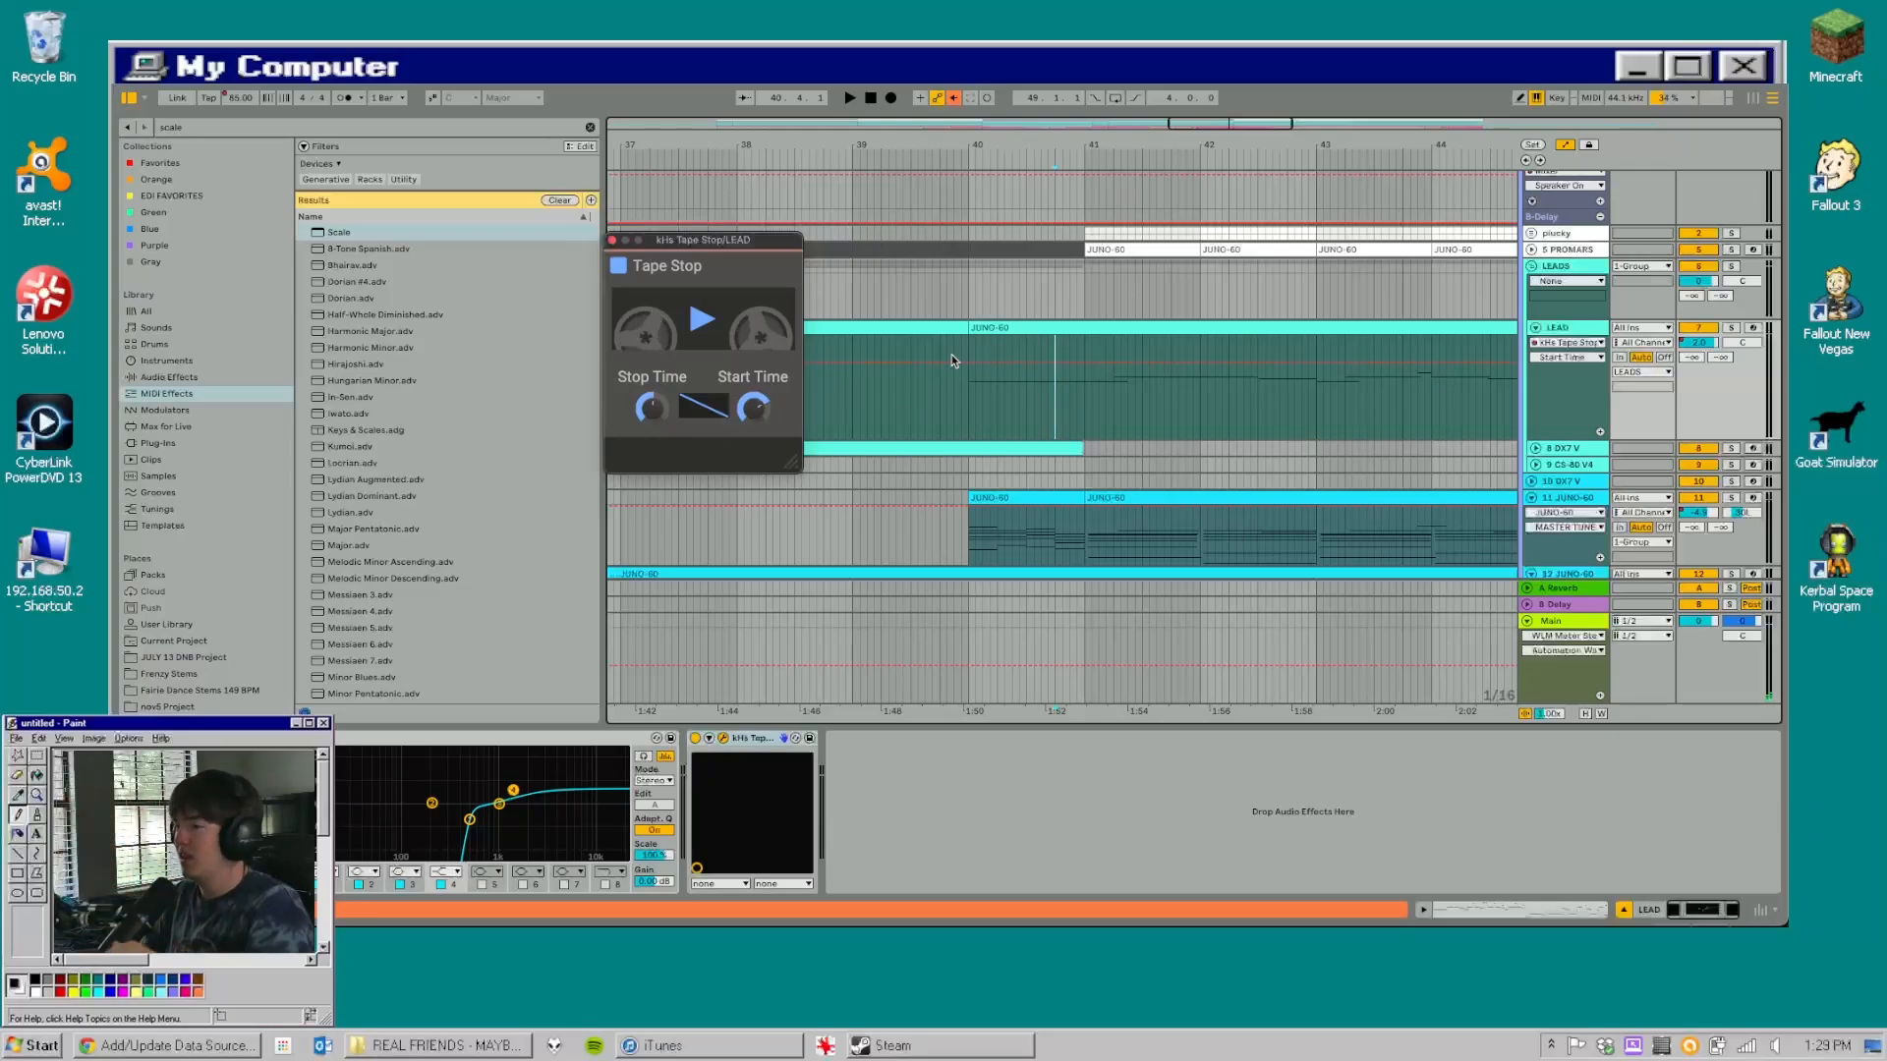
pyautogui.click(1047, 373)
pyautogui.moveTo(1049, 148); pyautogui.dragTo(1048, 177)
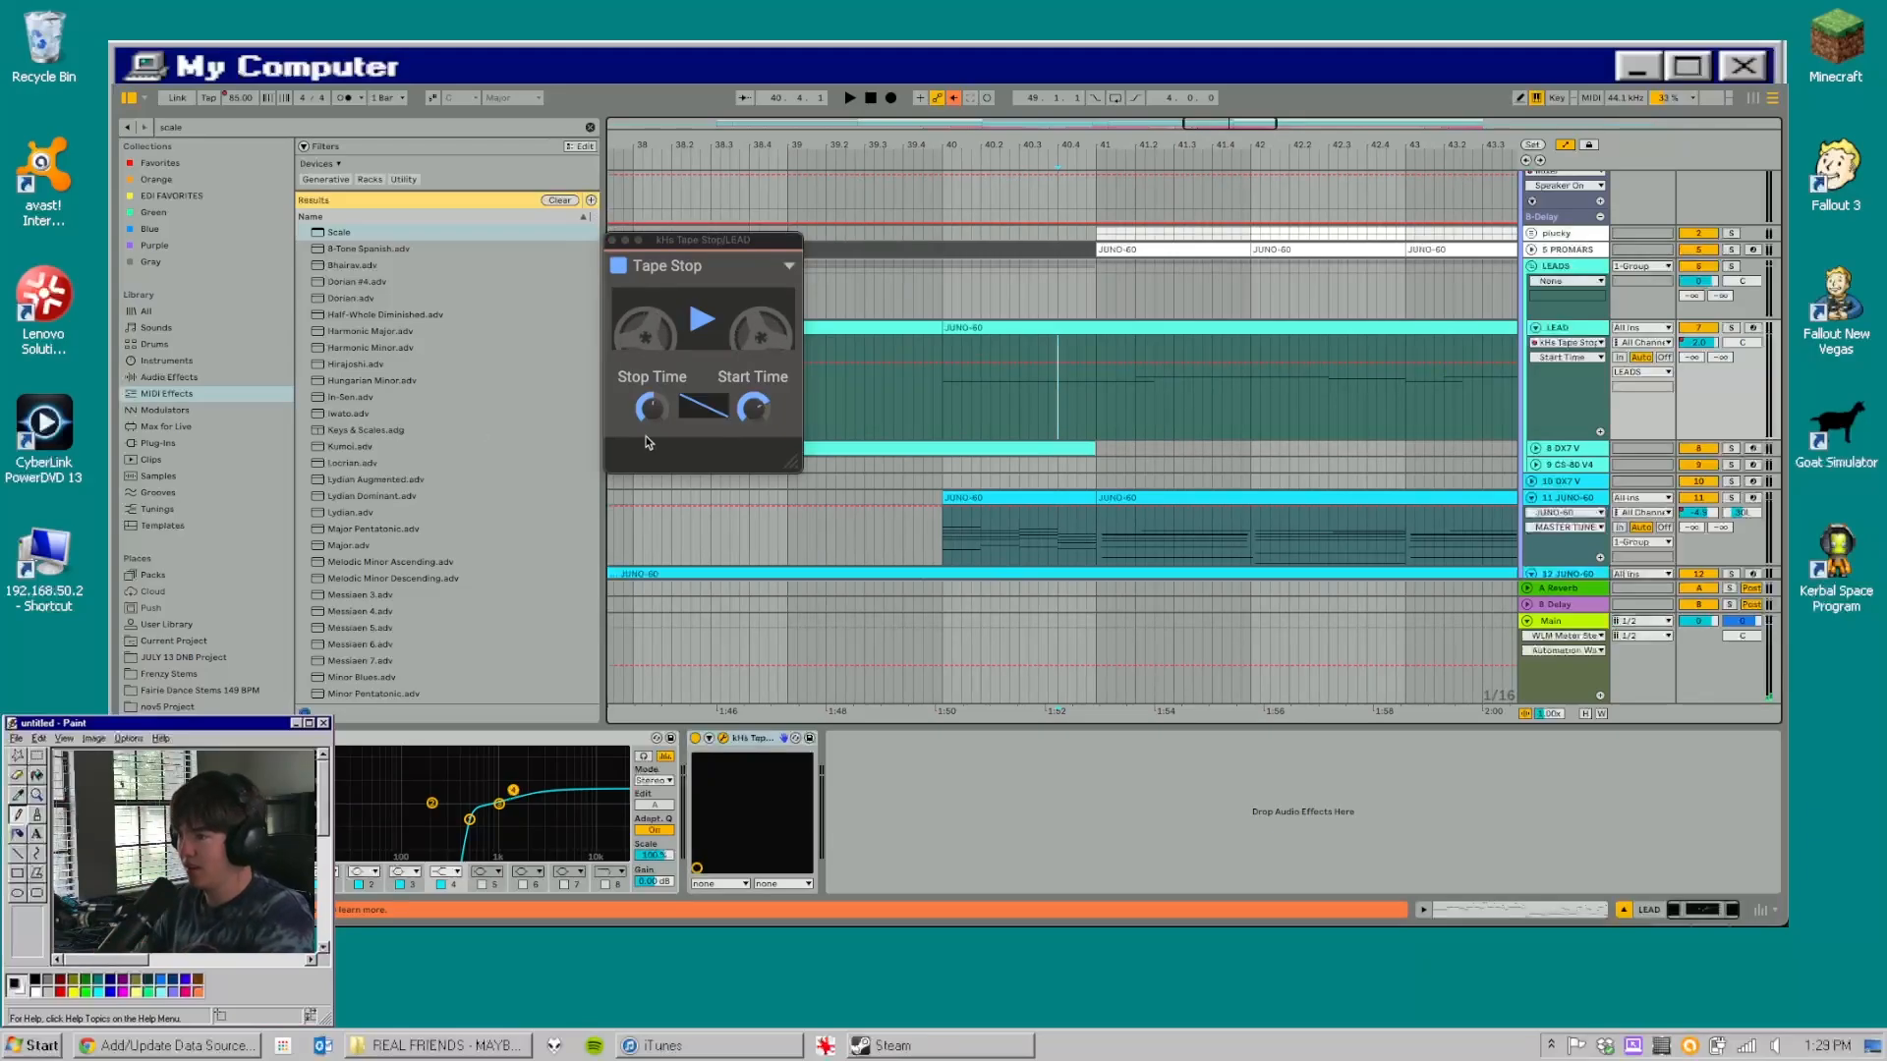
pyautogui.moveTo(1159, 146); pyautogui.dragTo(1068, 104)
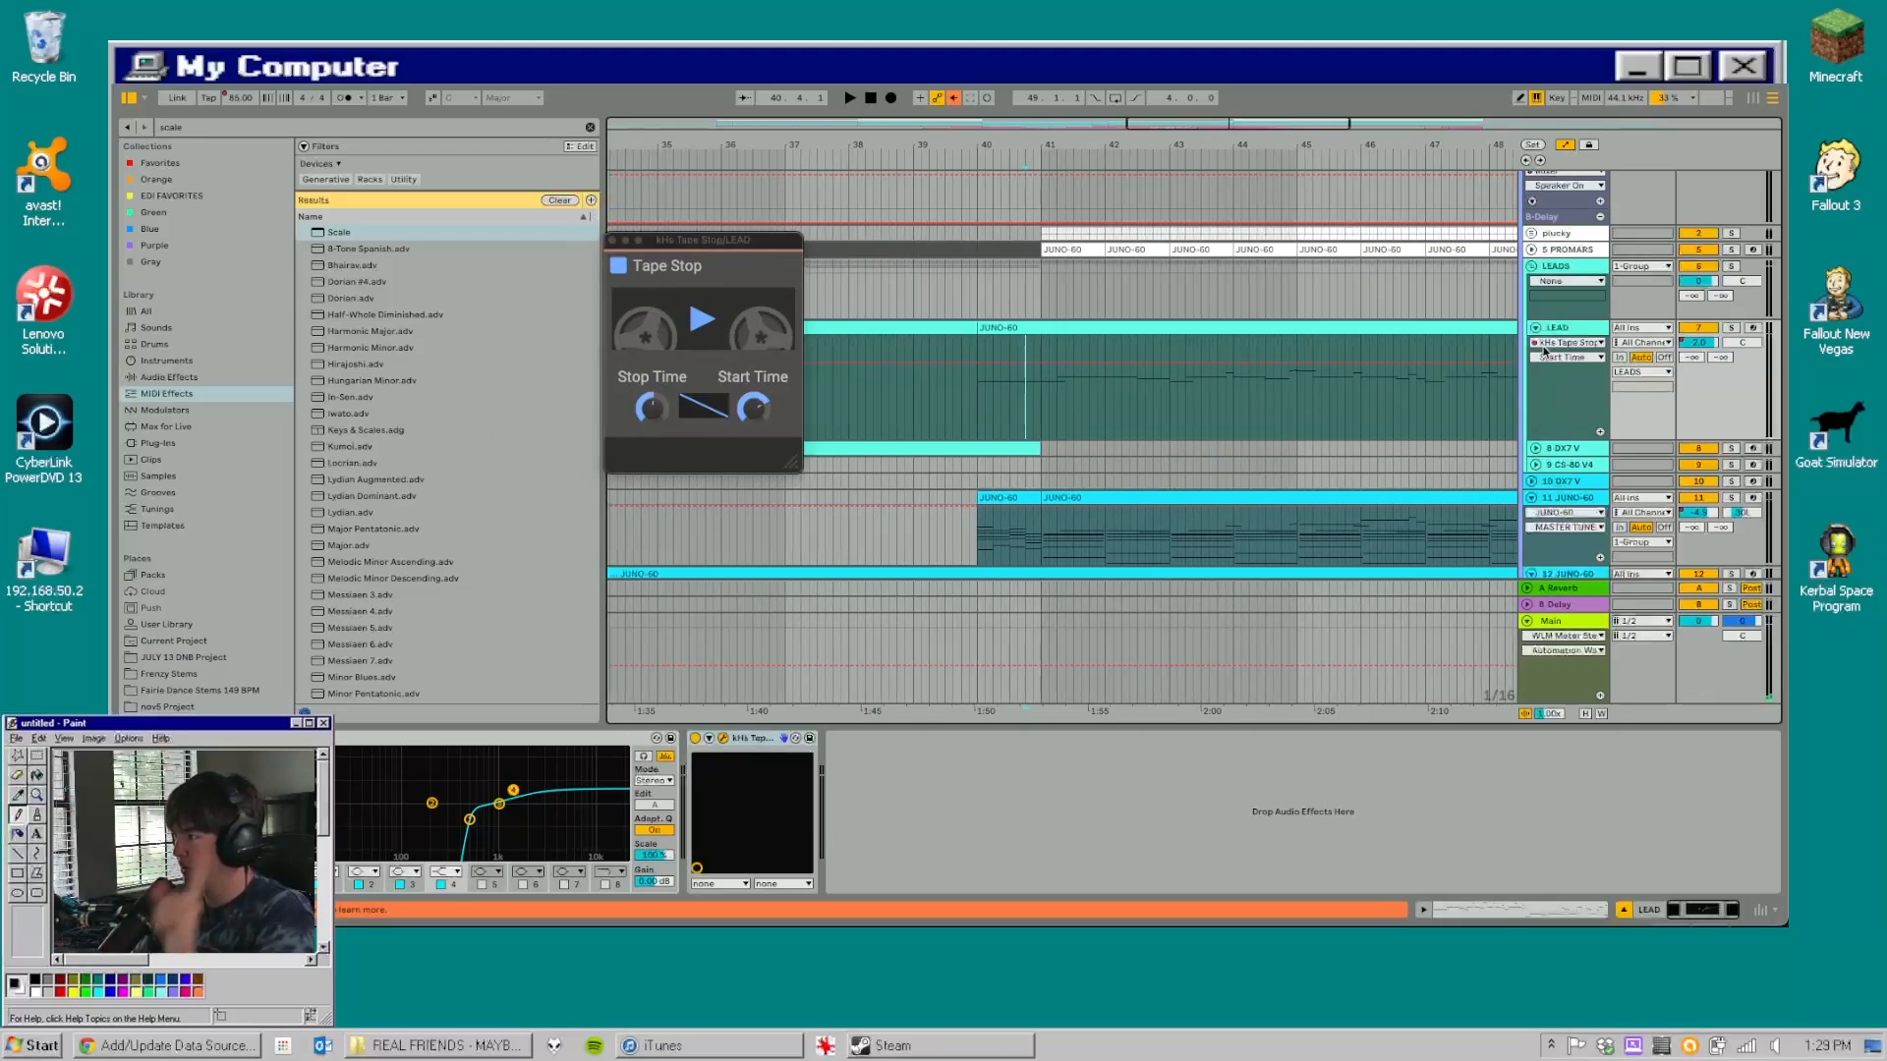
# - Display the LEAD track's Tape Stop Play automation again and trace it from bar 40 to bar 41
pyautogui.click(1566, 356)
pyautogui.click(1562, 371)
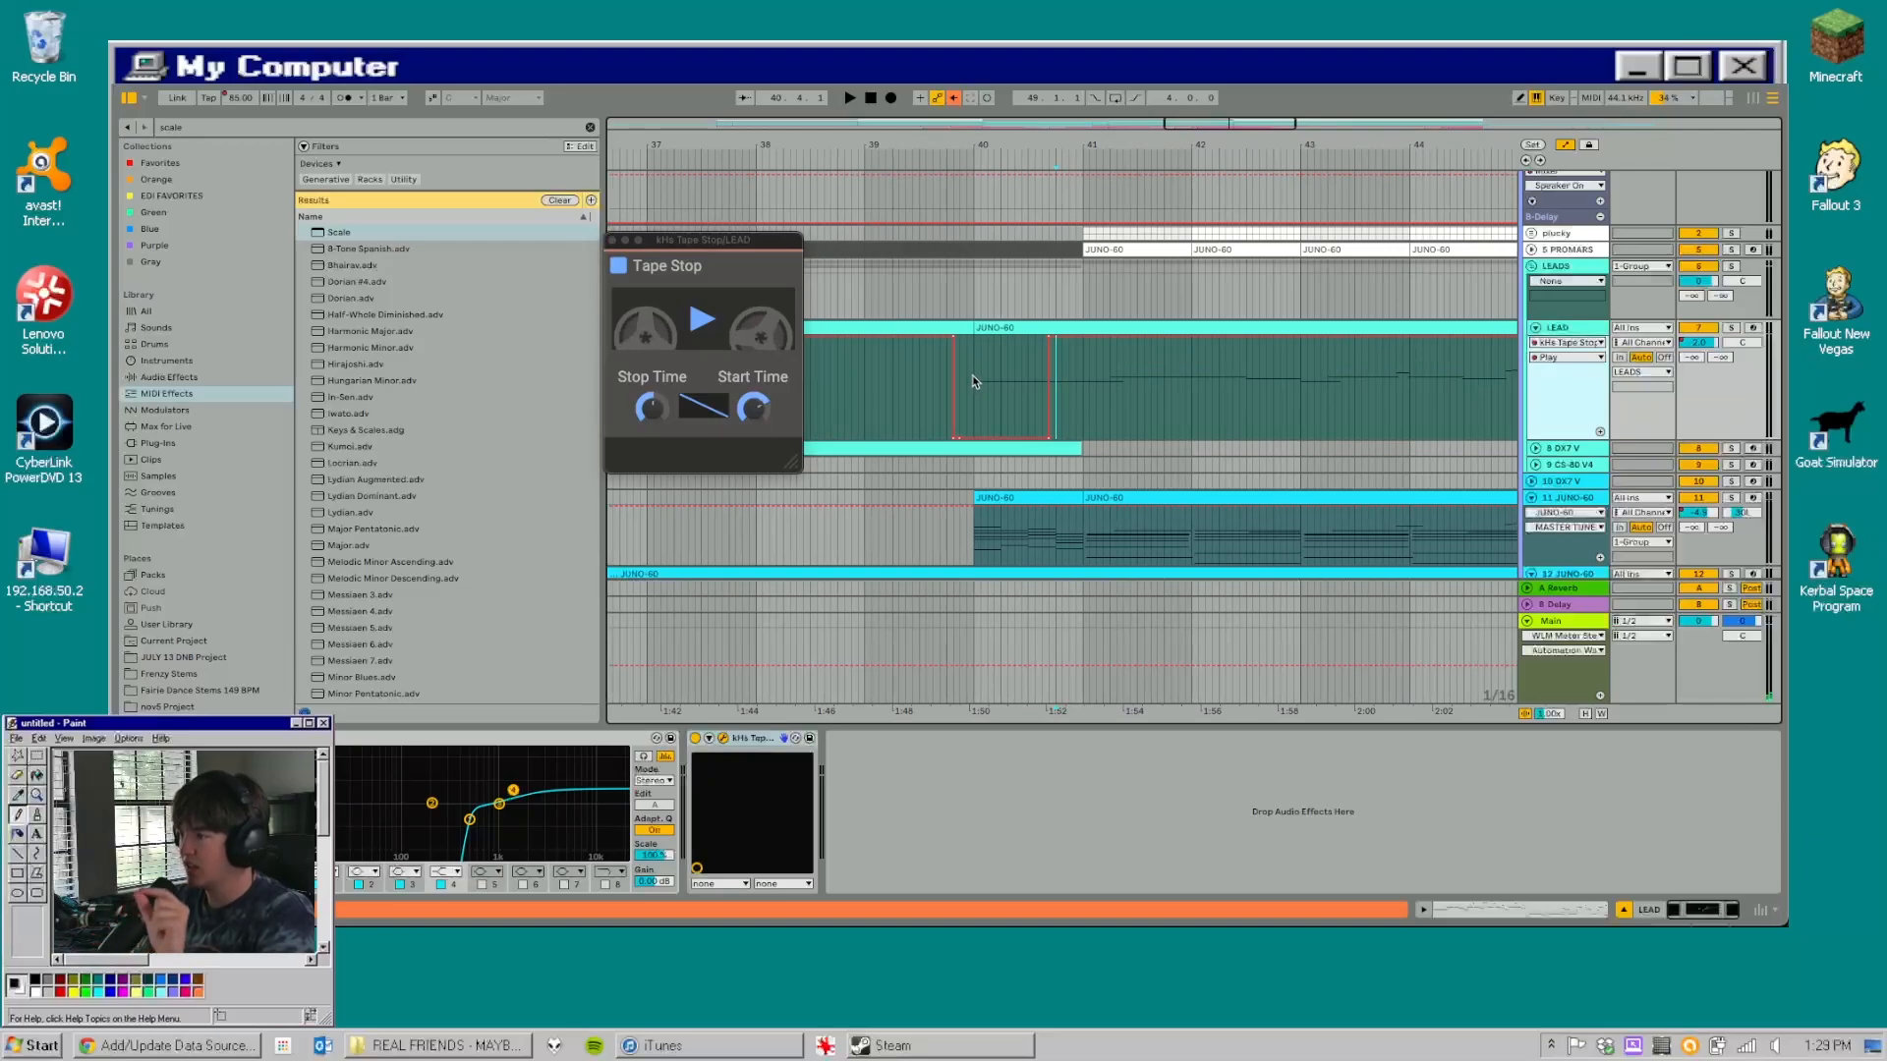
pyautogui.moveTo(974, 383); pyautogui.dragTo(1080, 385)
pyautogui.click(1559, 327)
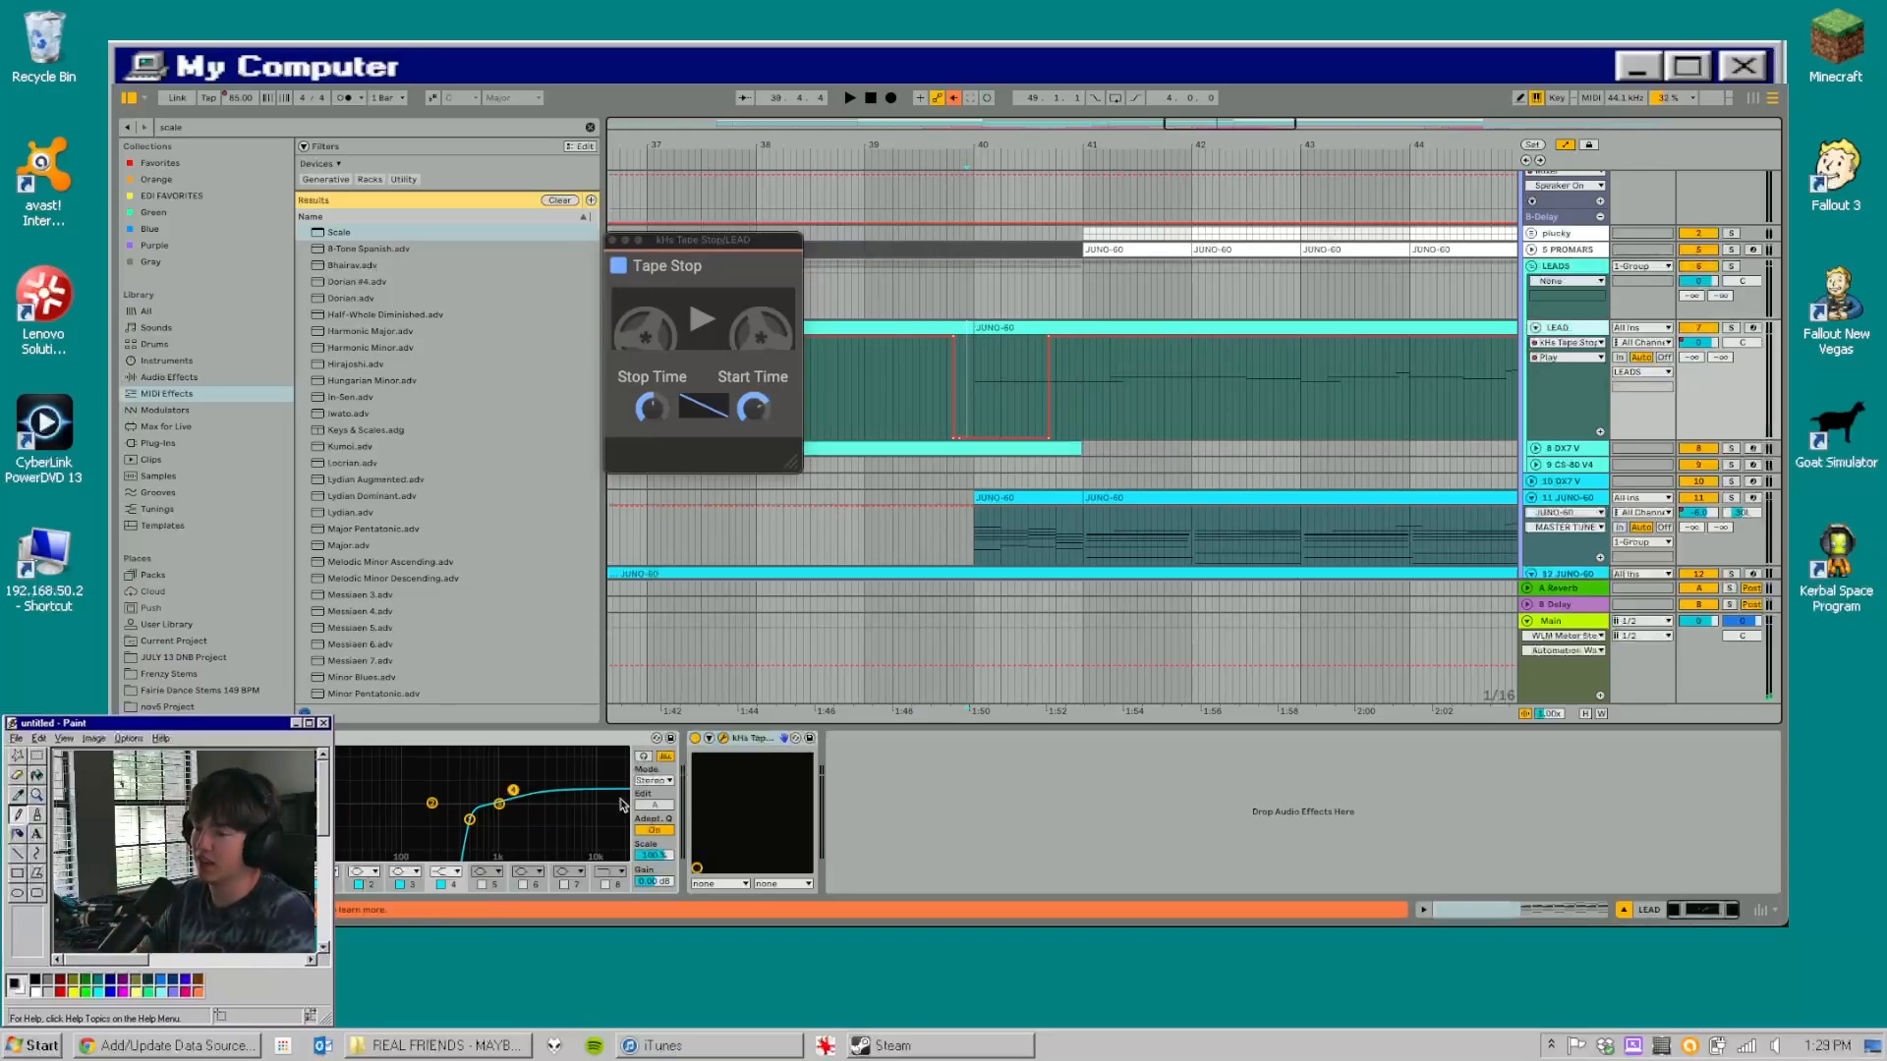
# - Close the Tape Stop window and show the devices of the SPINNIN effects track below the FX group
pyautogui.scroll(-15, 1012, 463)
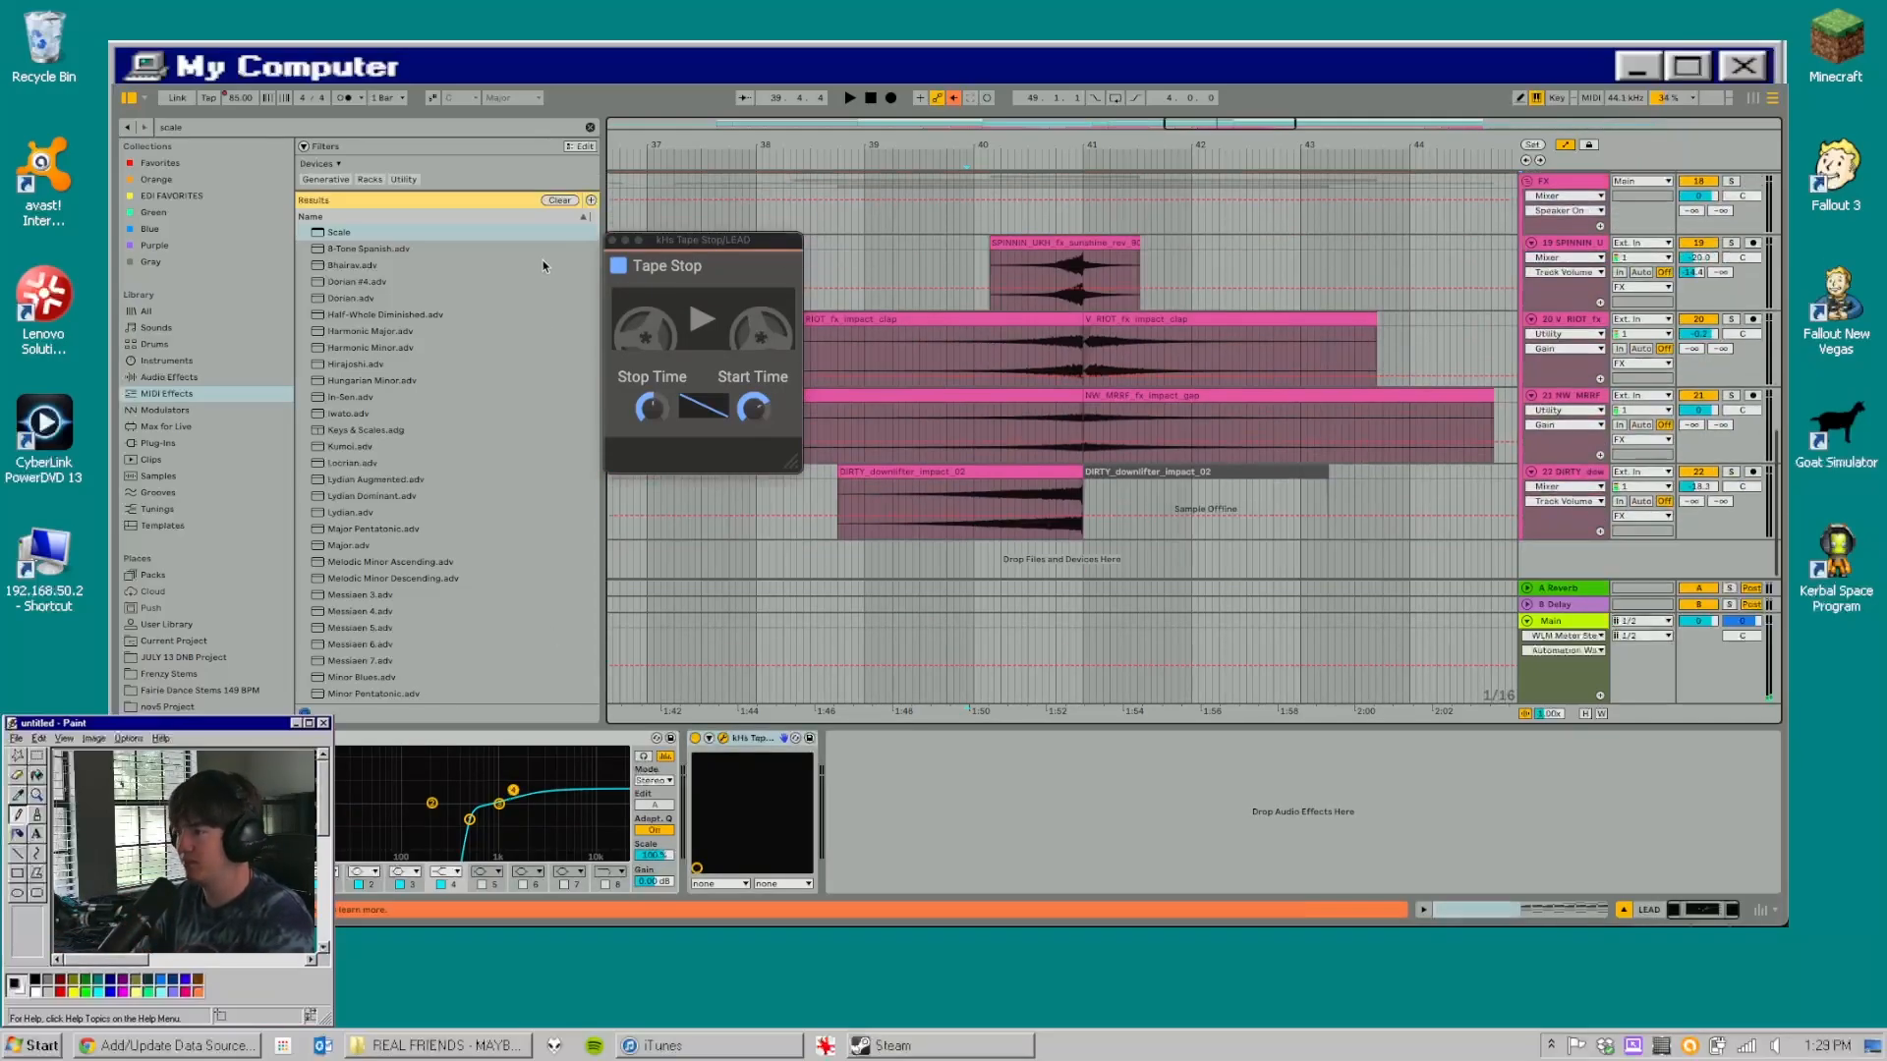
pyautogui.click(612, 240)
pyautogui.moveTo(1109, 146); pyautogui.dragTo(1109, 110)
pyautogui.scroll(1, 1076, 278)
pyautogui.click(1076, 278)
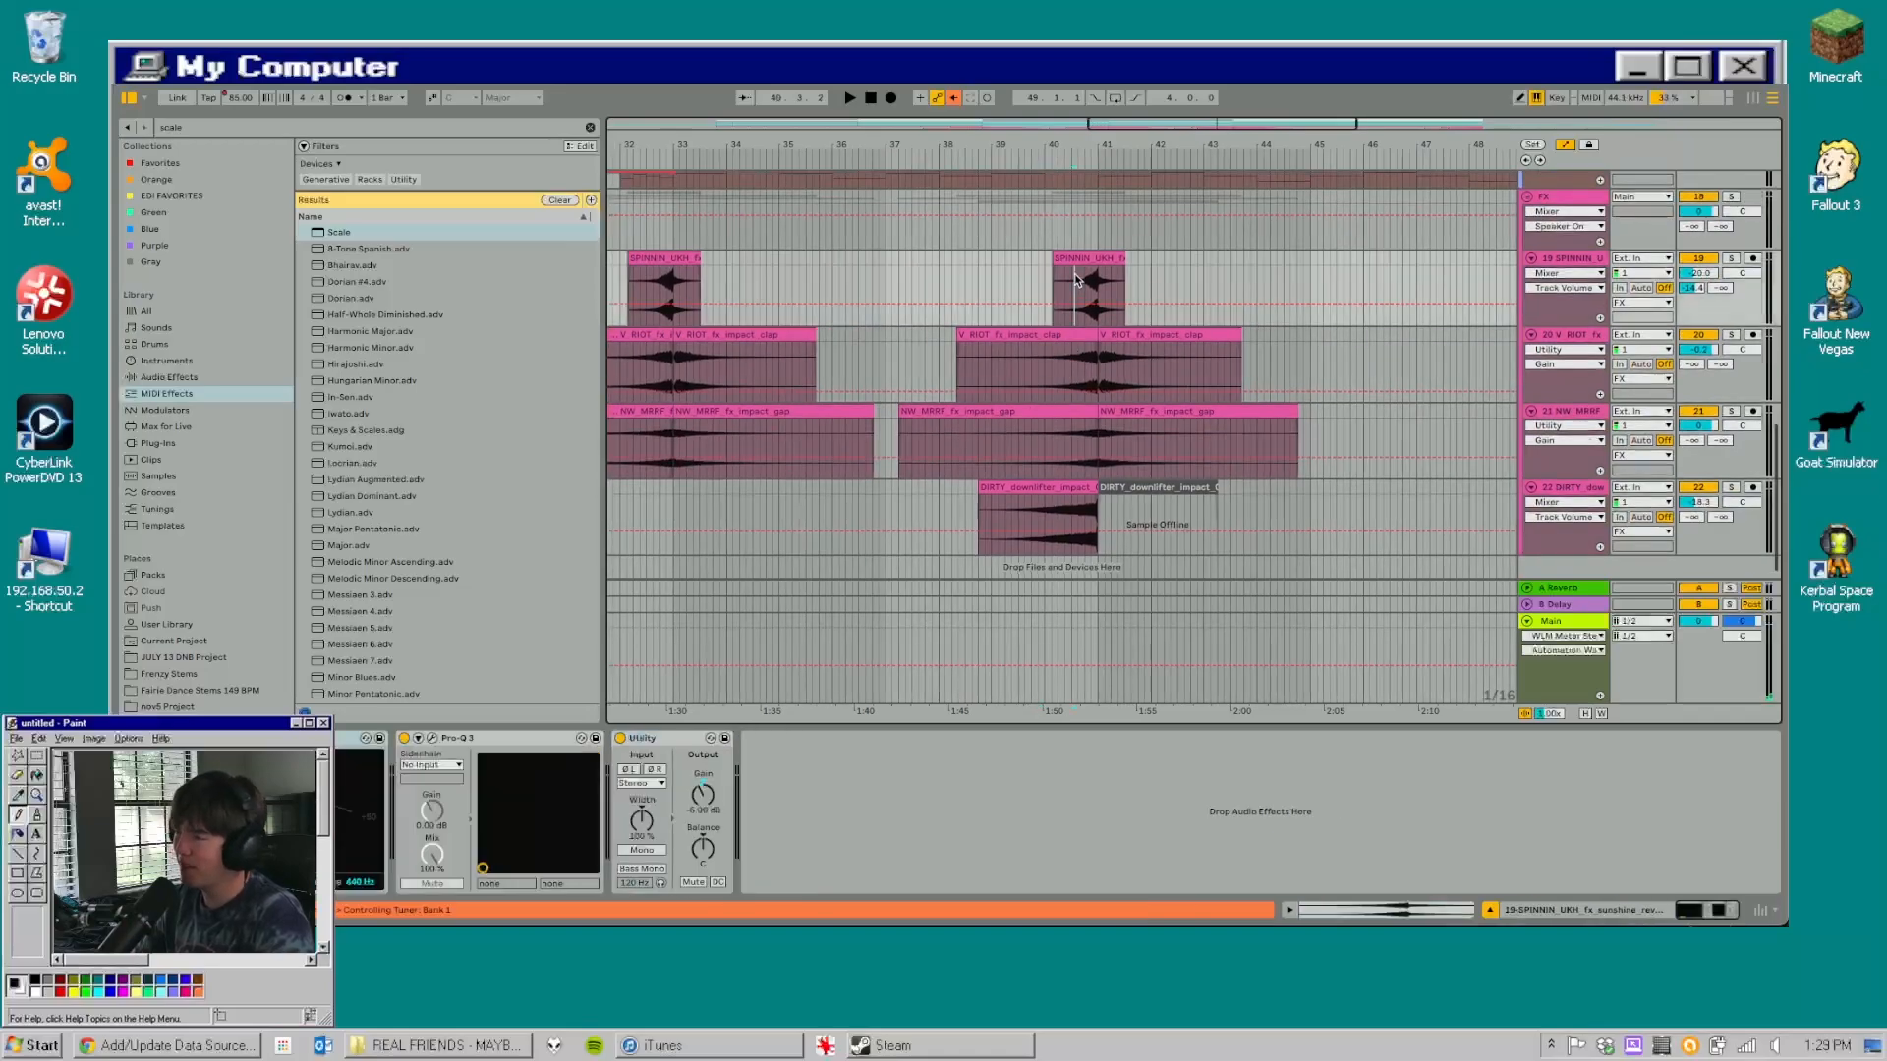
# - Set the arrangement's fixed grid to 1 Bar and place the insert marker at bar 41 on the FX group track
pyautogui.moveTo(1049, 276); pyautogui.dragTo(1246, 485)
pyautogui.click(1083, 238)
pyautogui.rightClick(1083, 239)
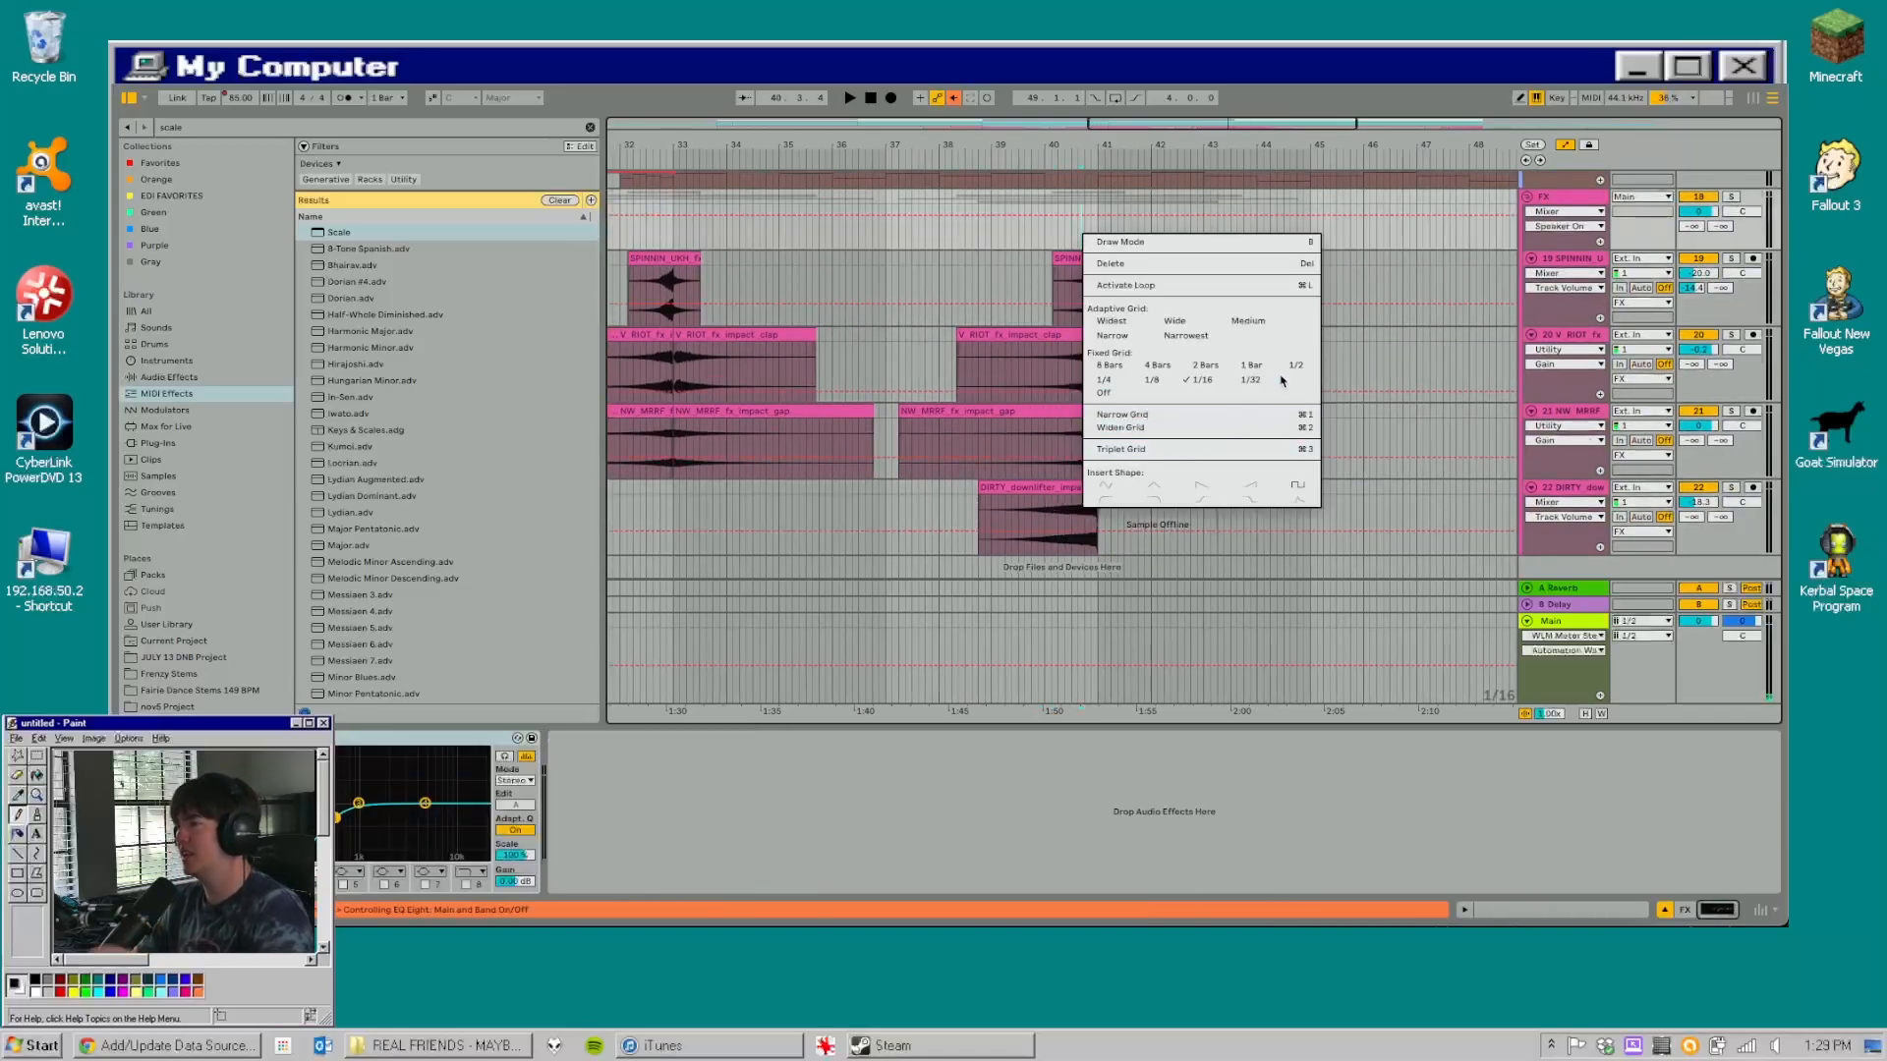
pyautogui.click(1266, 364)
pyautogui.click(1098, 247)
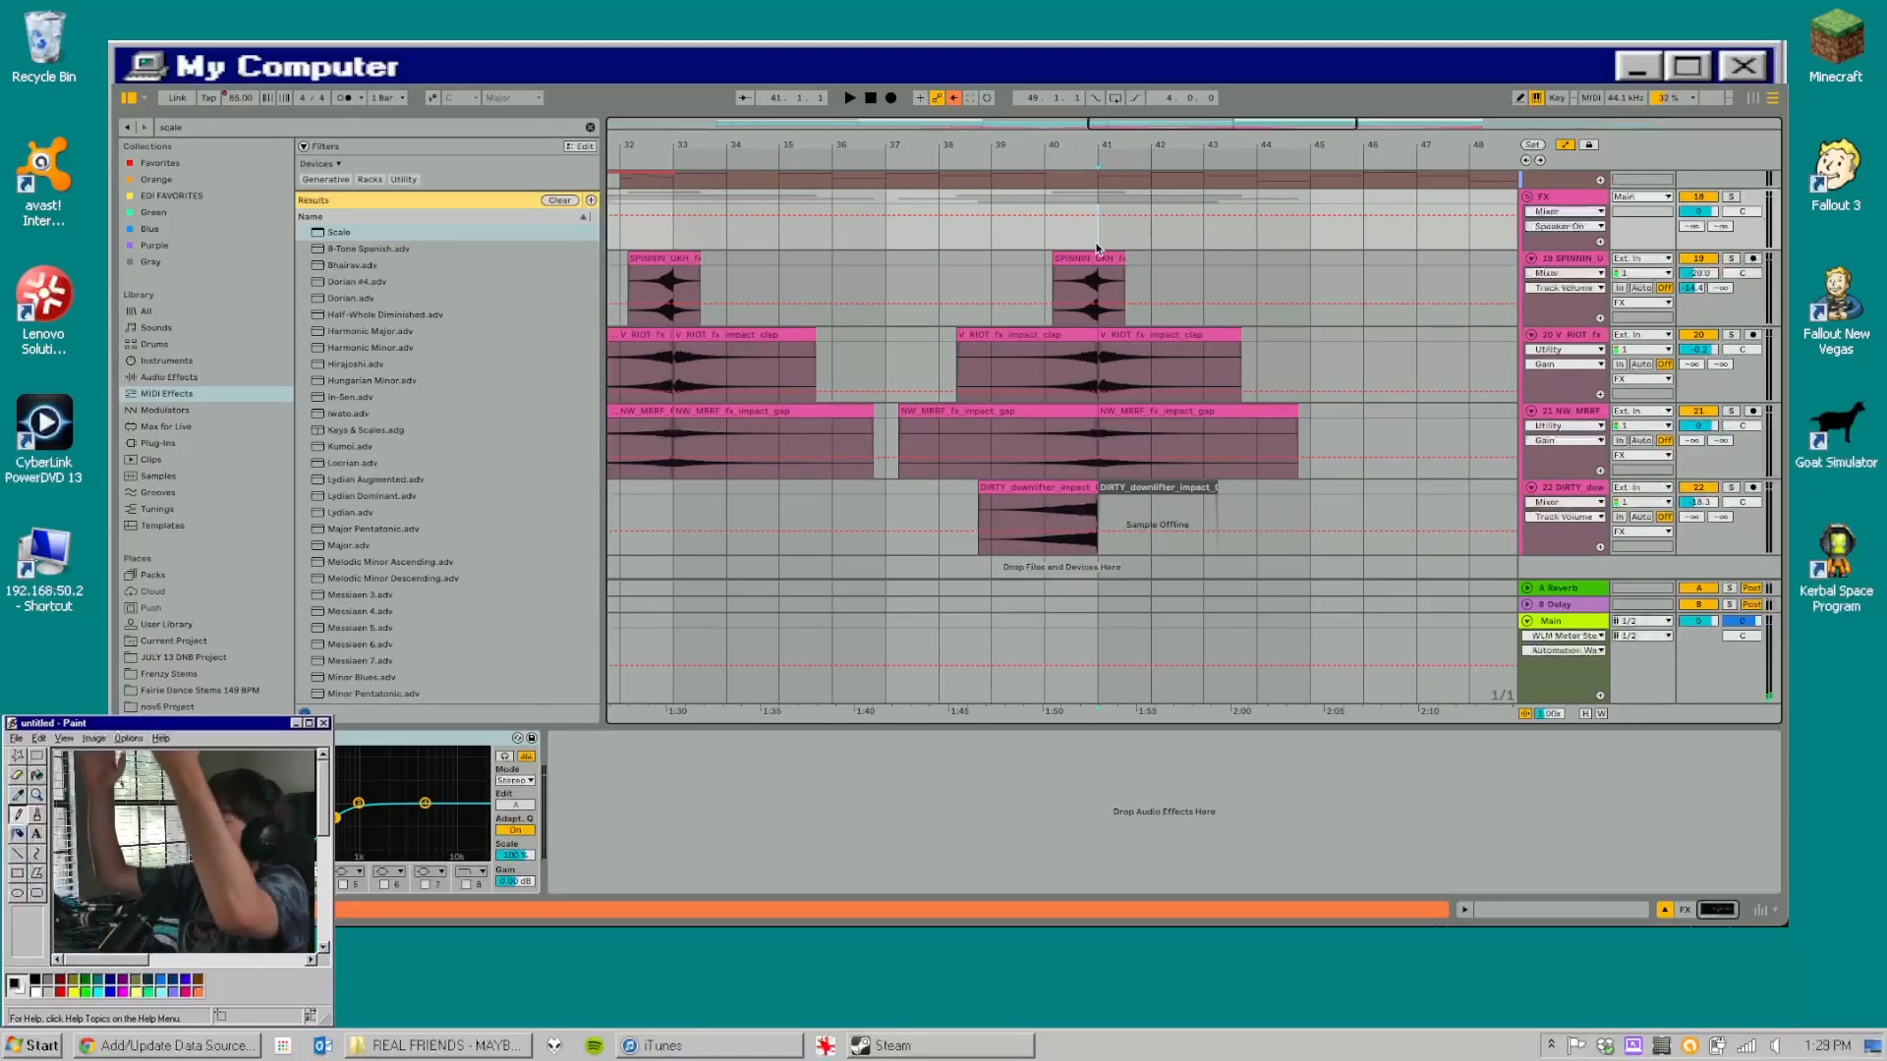
# - Review the instrument tracks after bar 41 and highlight bars 43 to 57 on the LEADS group track
pyautogui.scroll(2, 1097, 247)
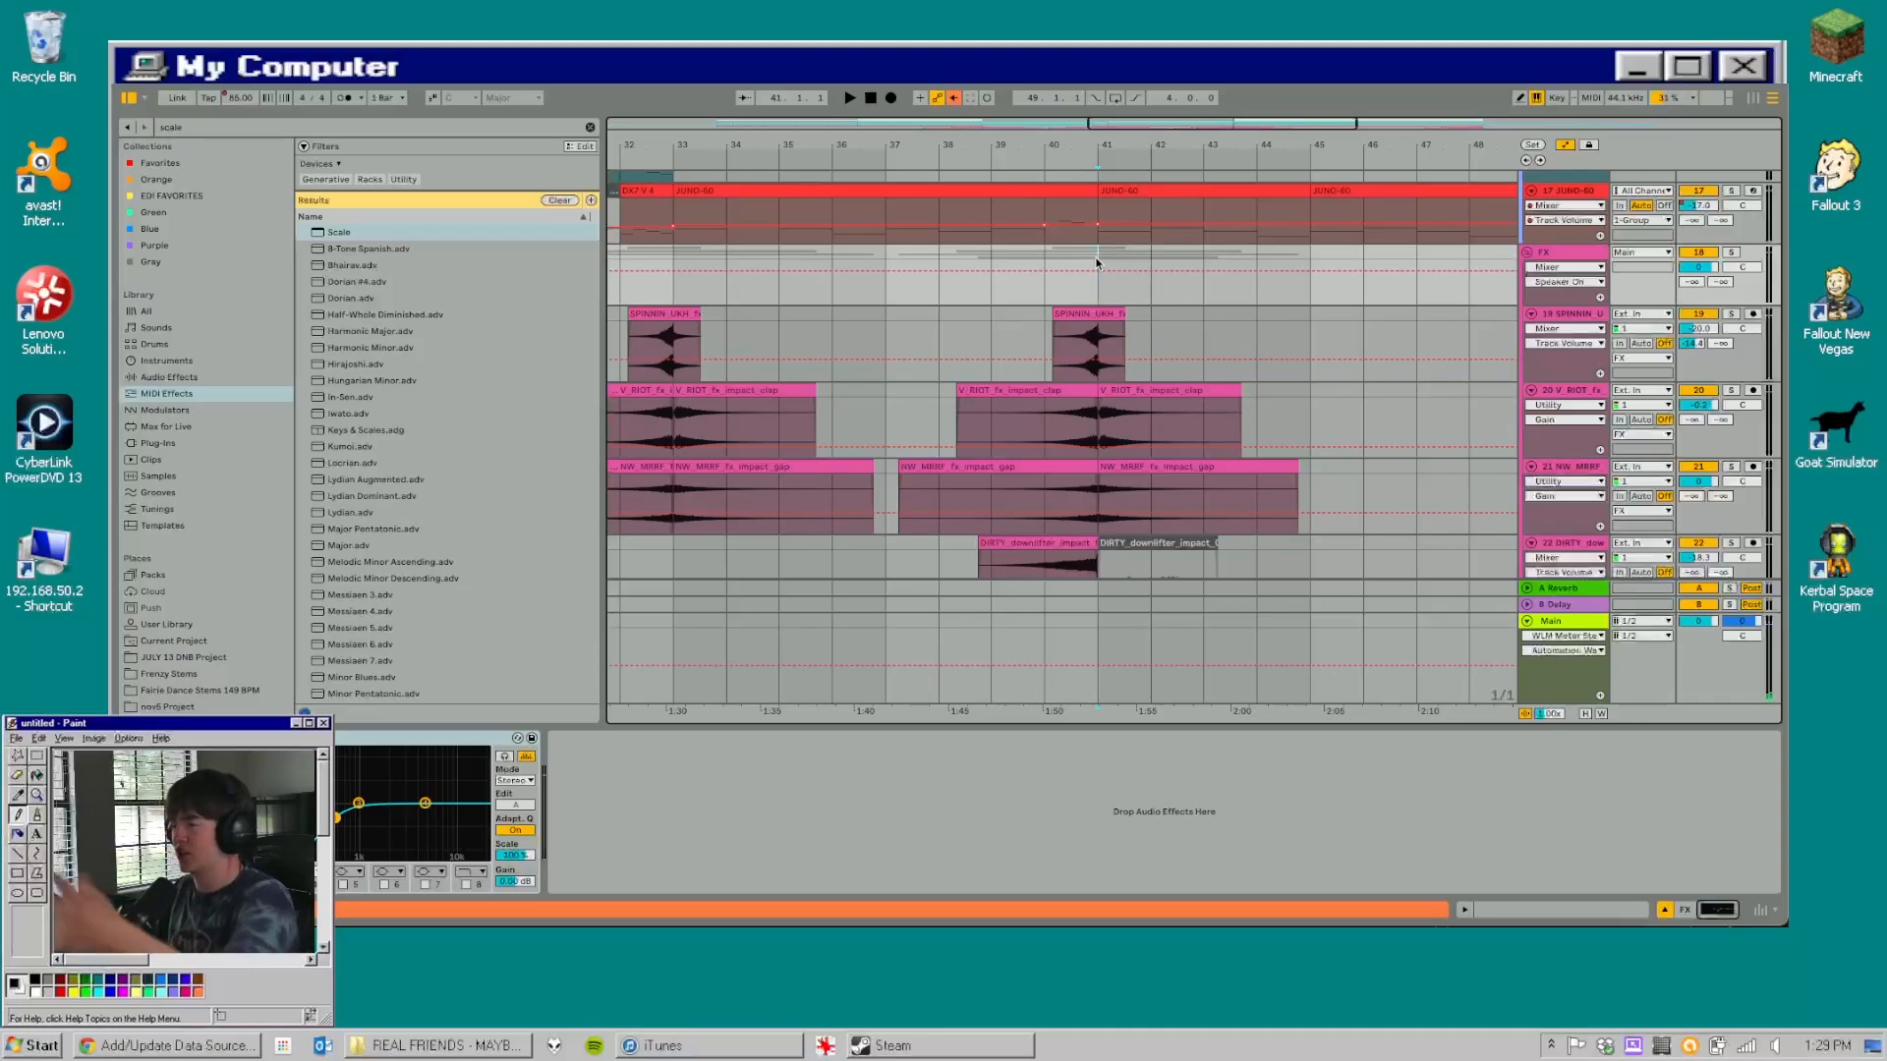
pyautogui.scroll(10, 1097, 263)
pyautogui.scroll(8, 1096, 264)
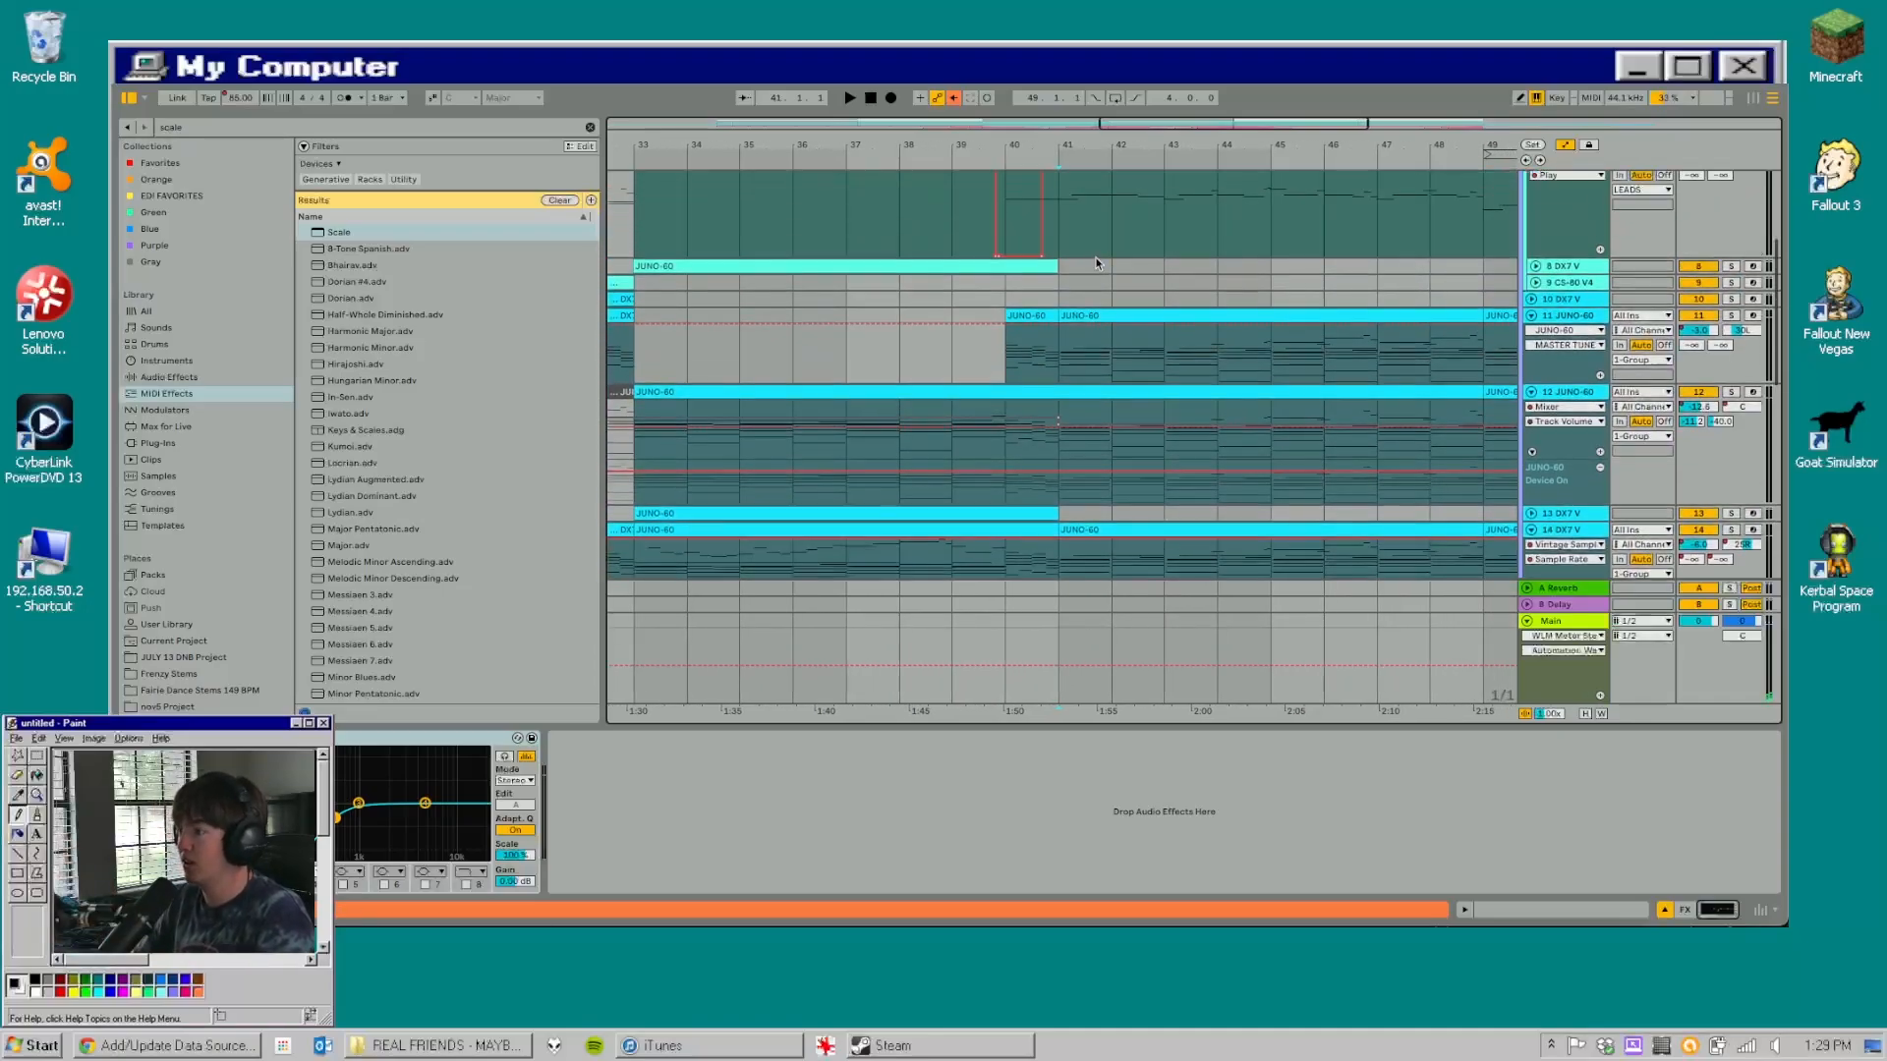
pyautogui.scroll(1, 1097, 263)
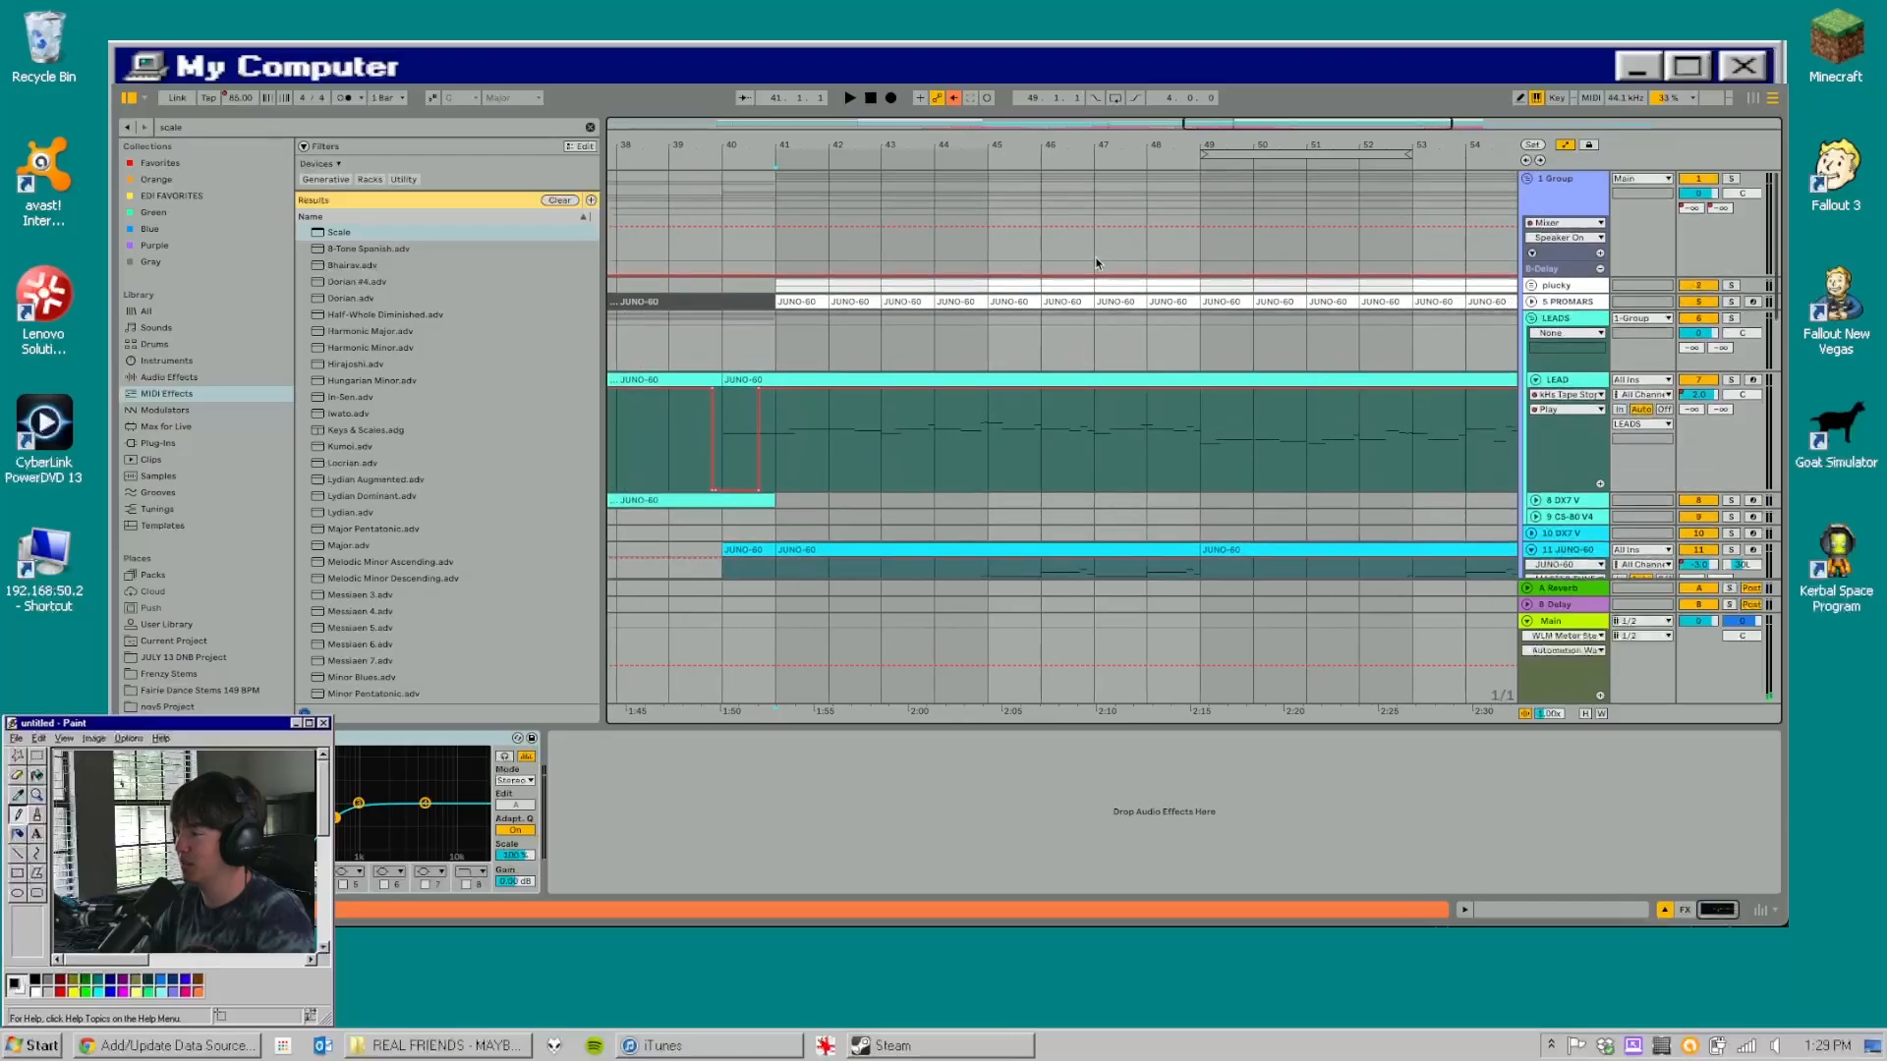
pyautogui.moveTo(1408, 147); pyautogui.dragTo(1186, 123)
pyautogui.scroll(-2, 1093, 258)
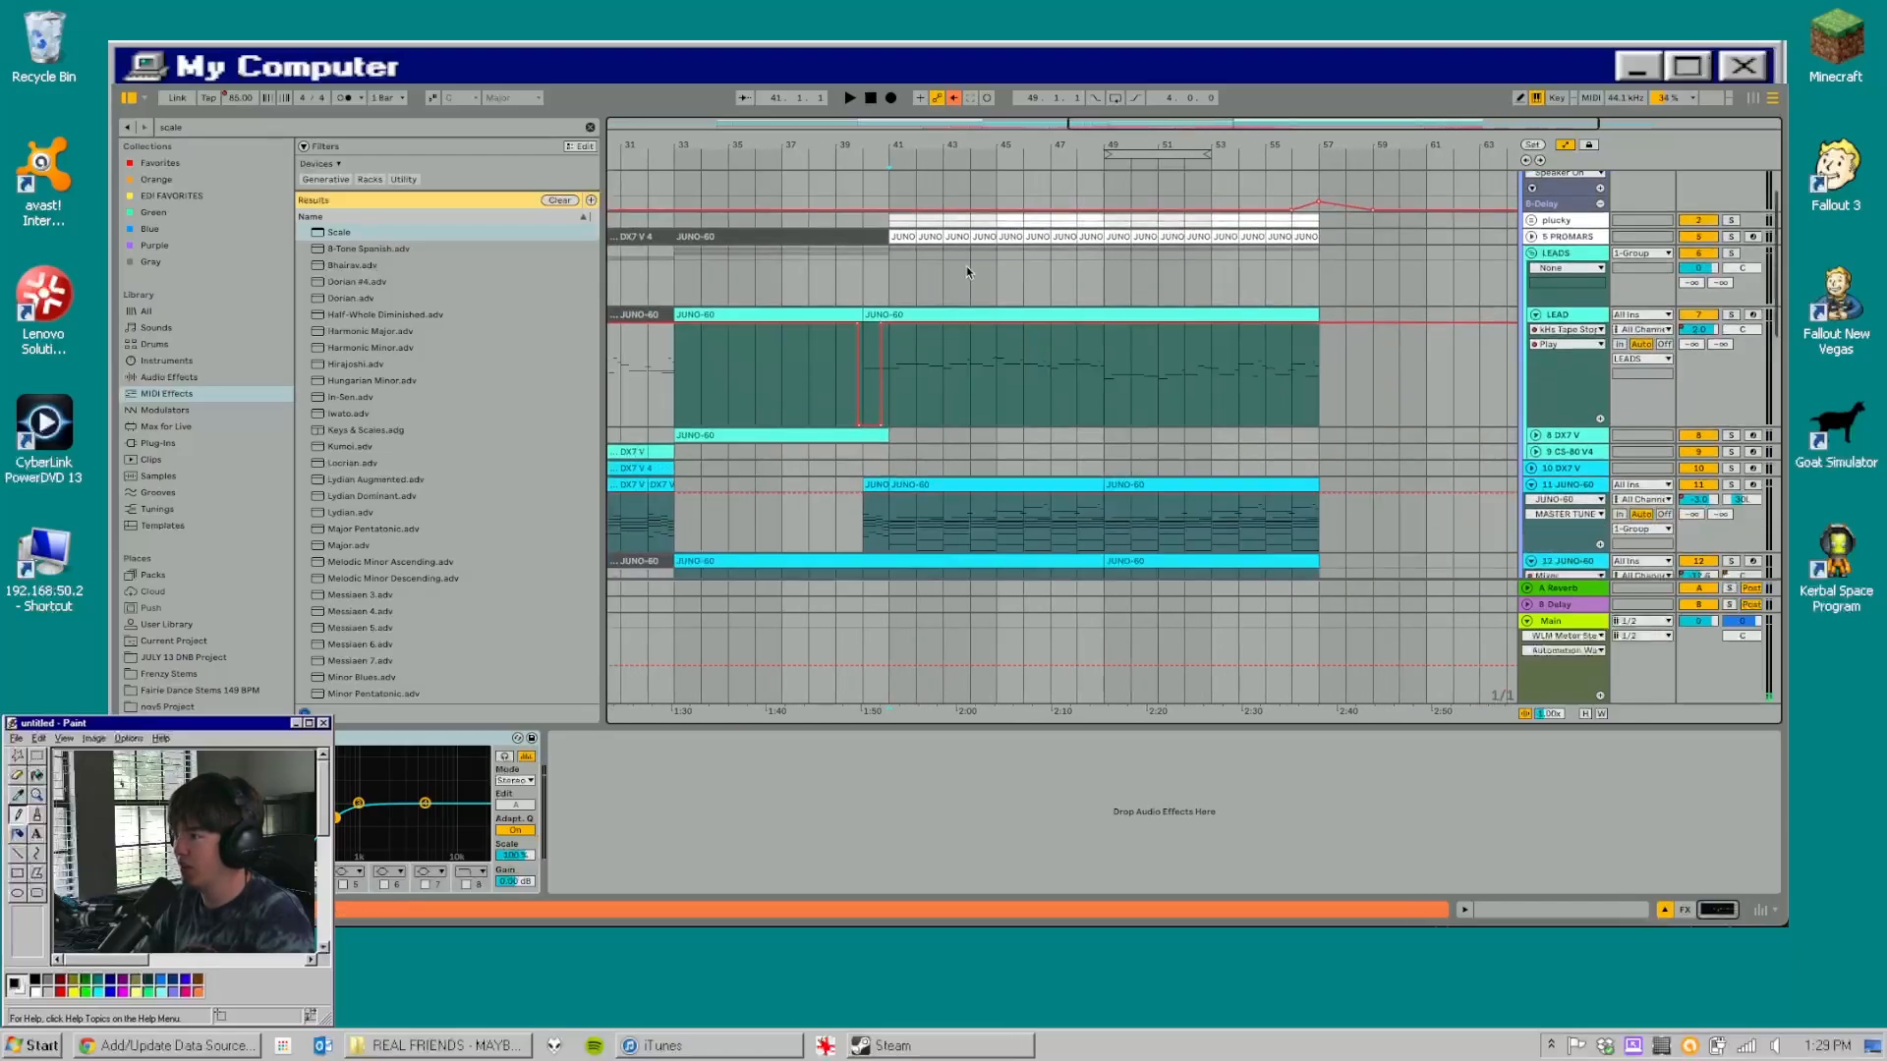
pyautogui.moveTo(959, 269); pyautogui.dragTo(1117, 280)
pyautogui.scroll(-10, 1309, 282)
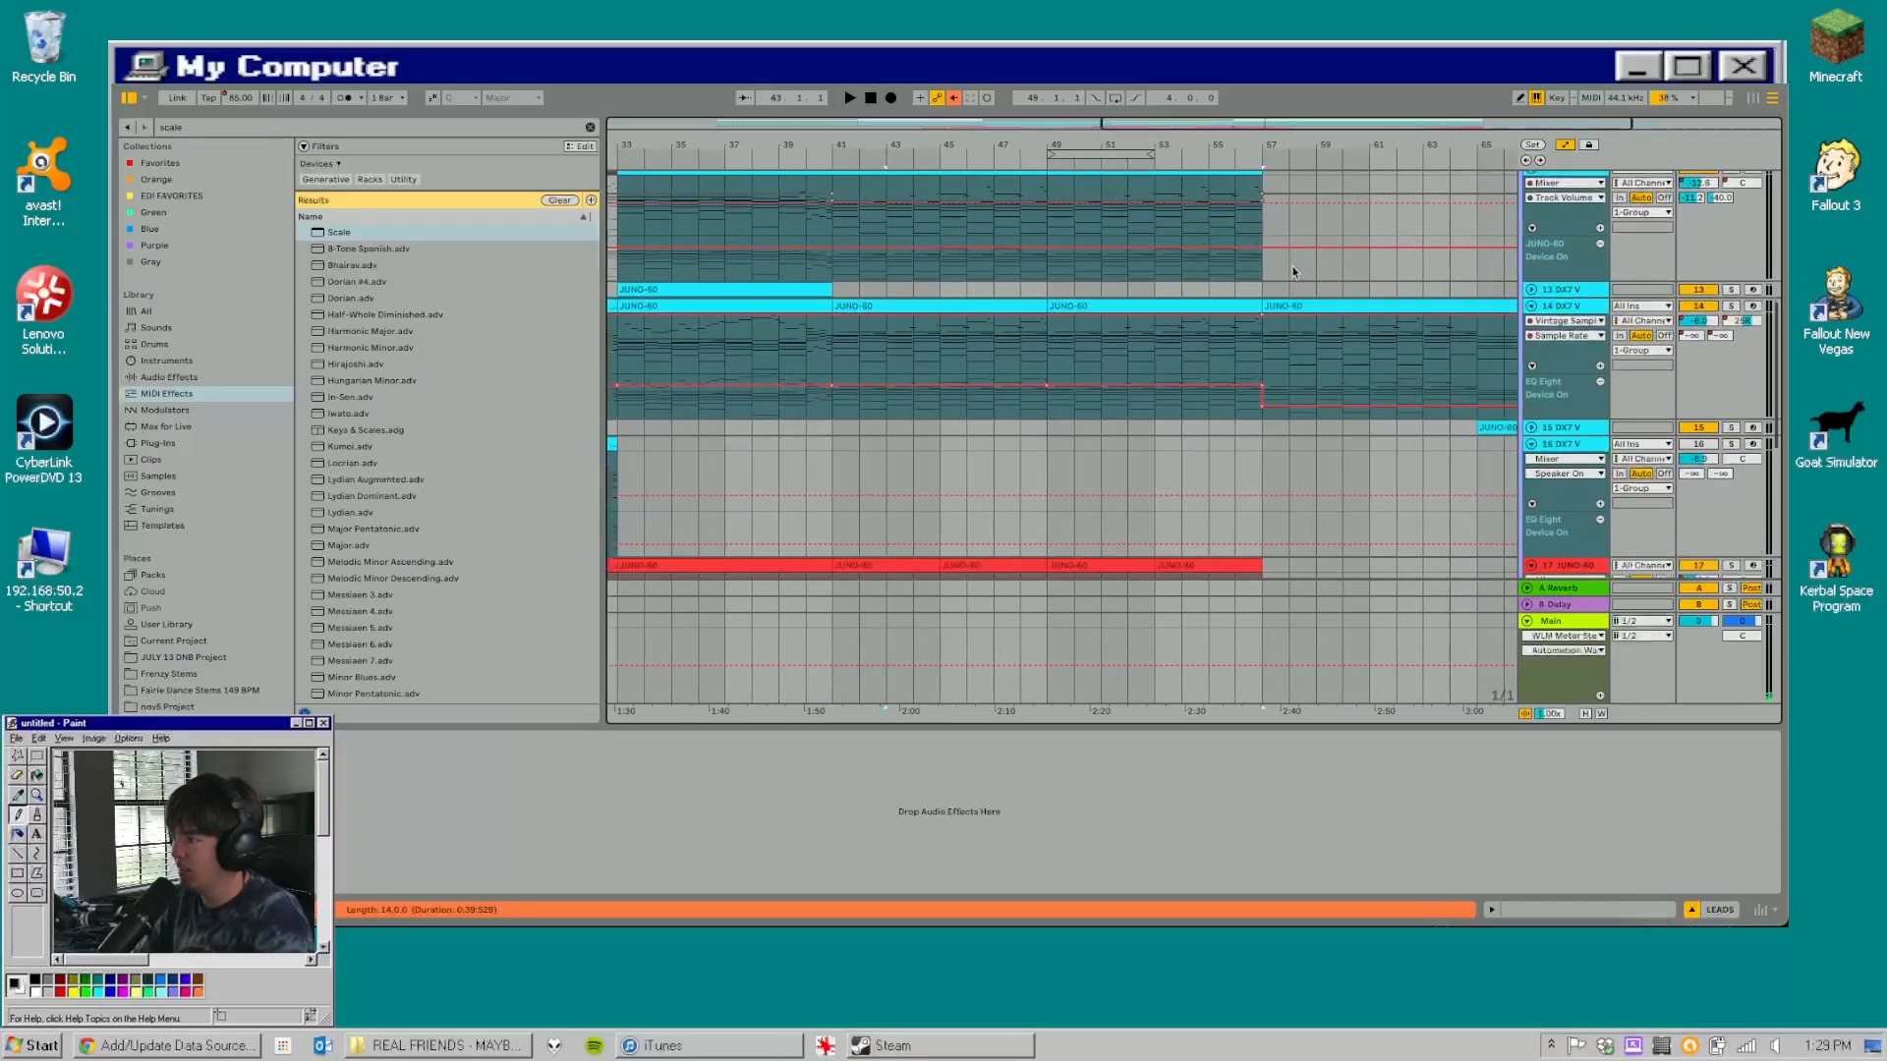
# - Solo the 14 DX7 V track, play its closing section and show the Main track's Song Tempo automation
pyautogui.hscroll(5, 1307, 290)
pyautogui.click(1036, 345)
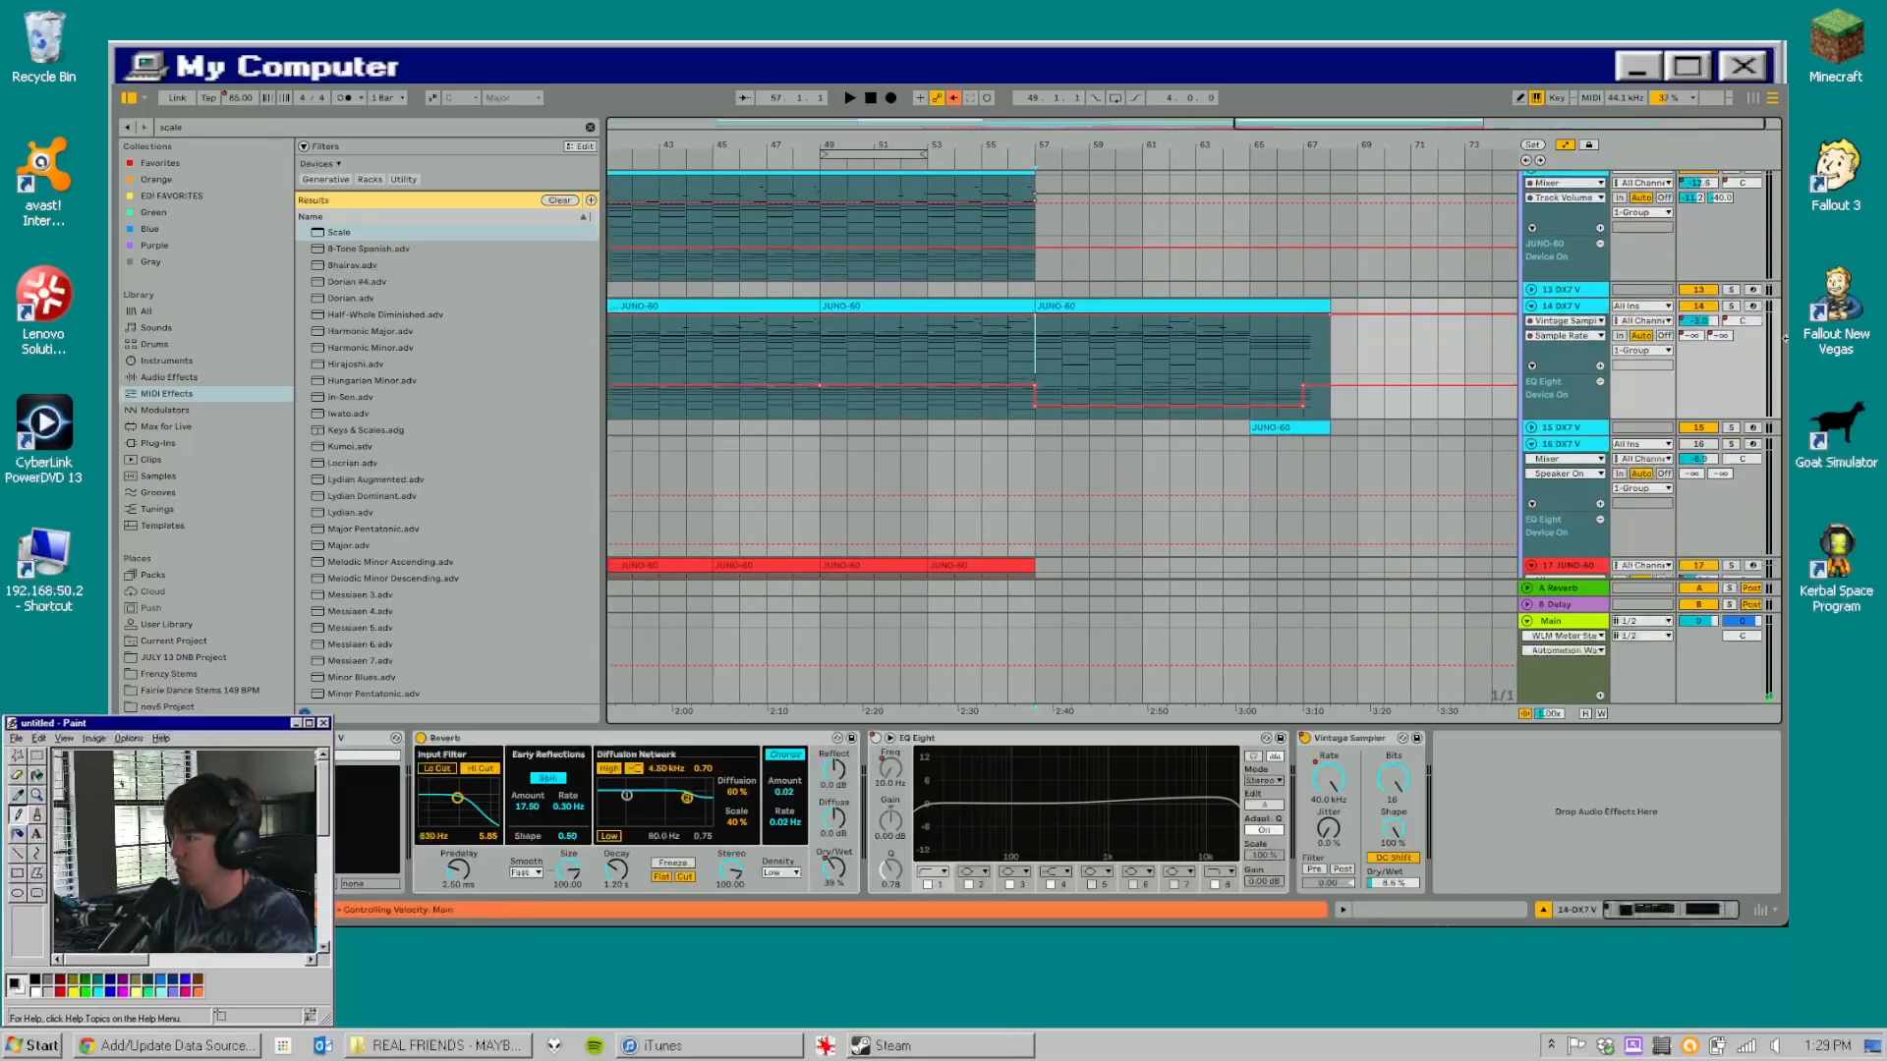
pyautogui.click(1731, 306)
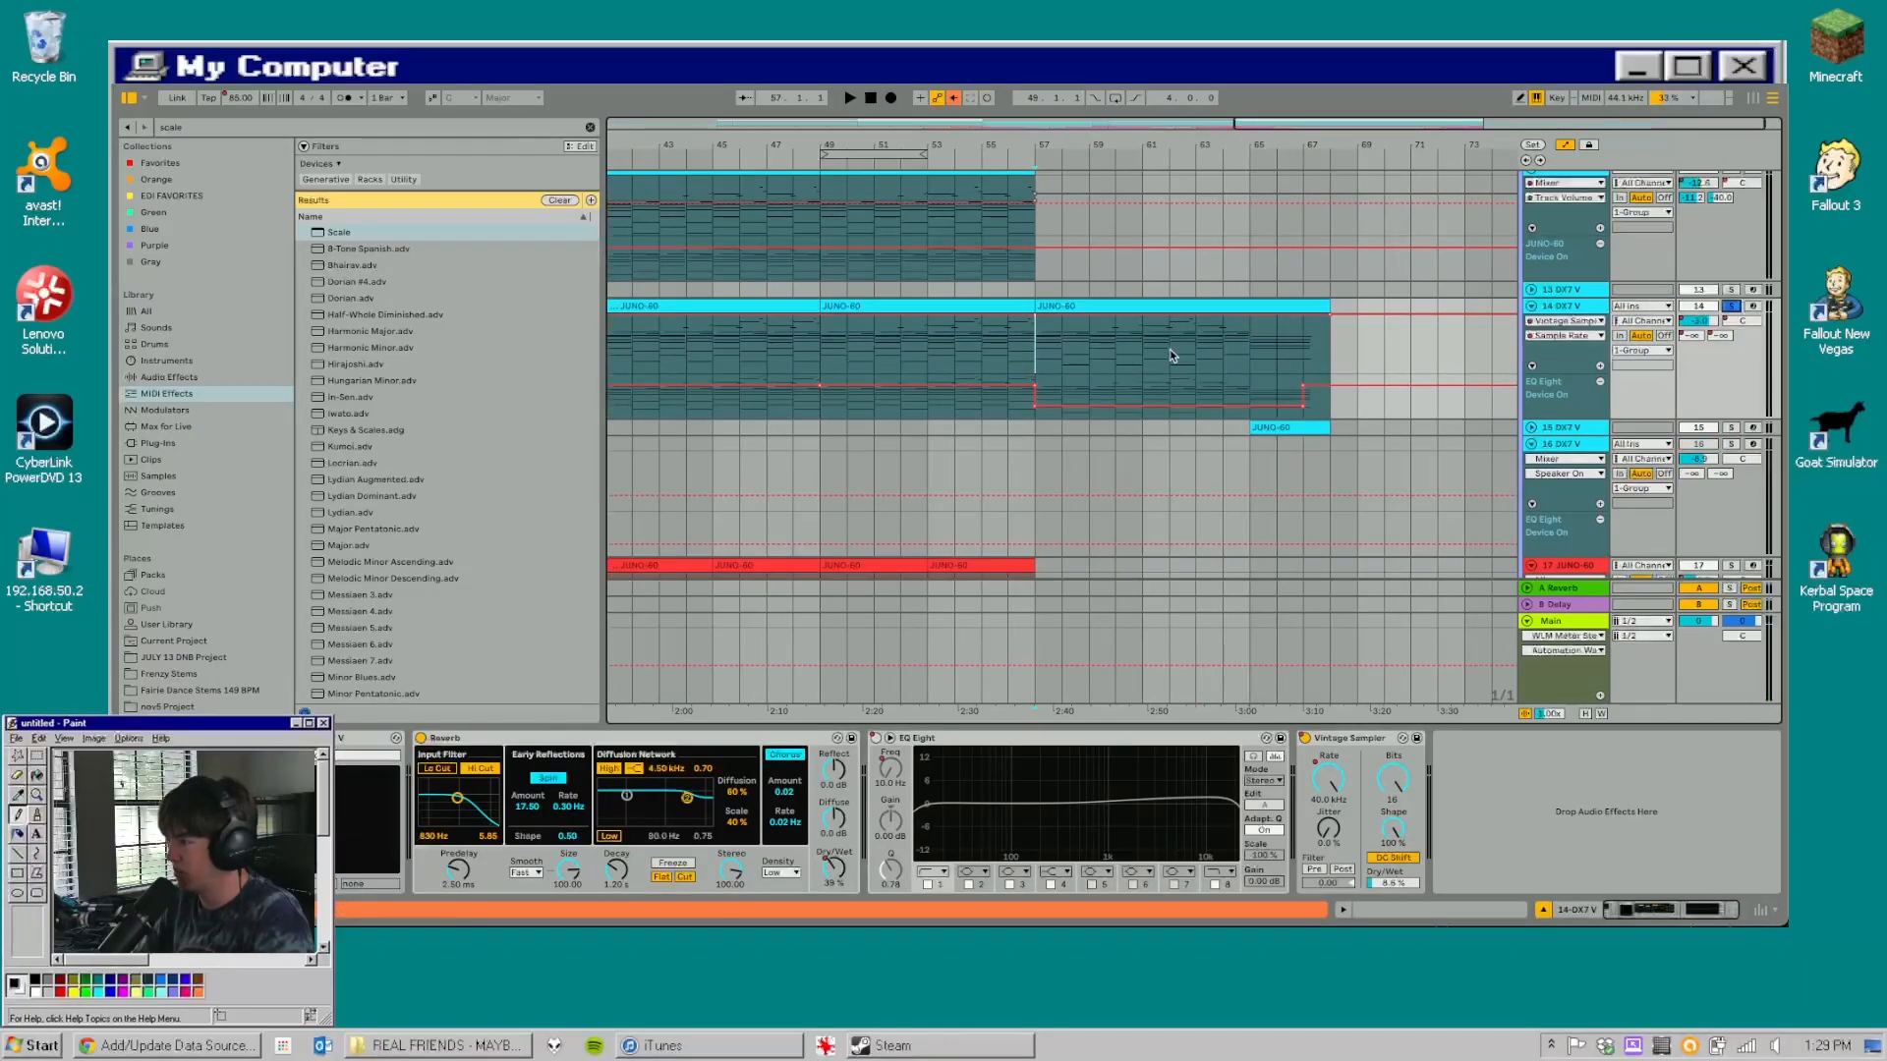
pyautogui.press('space')
pyautogui.click(1553, 618)
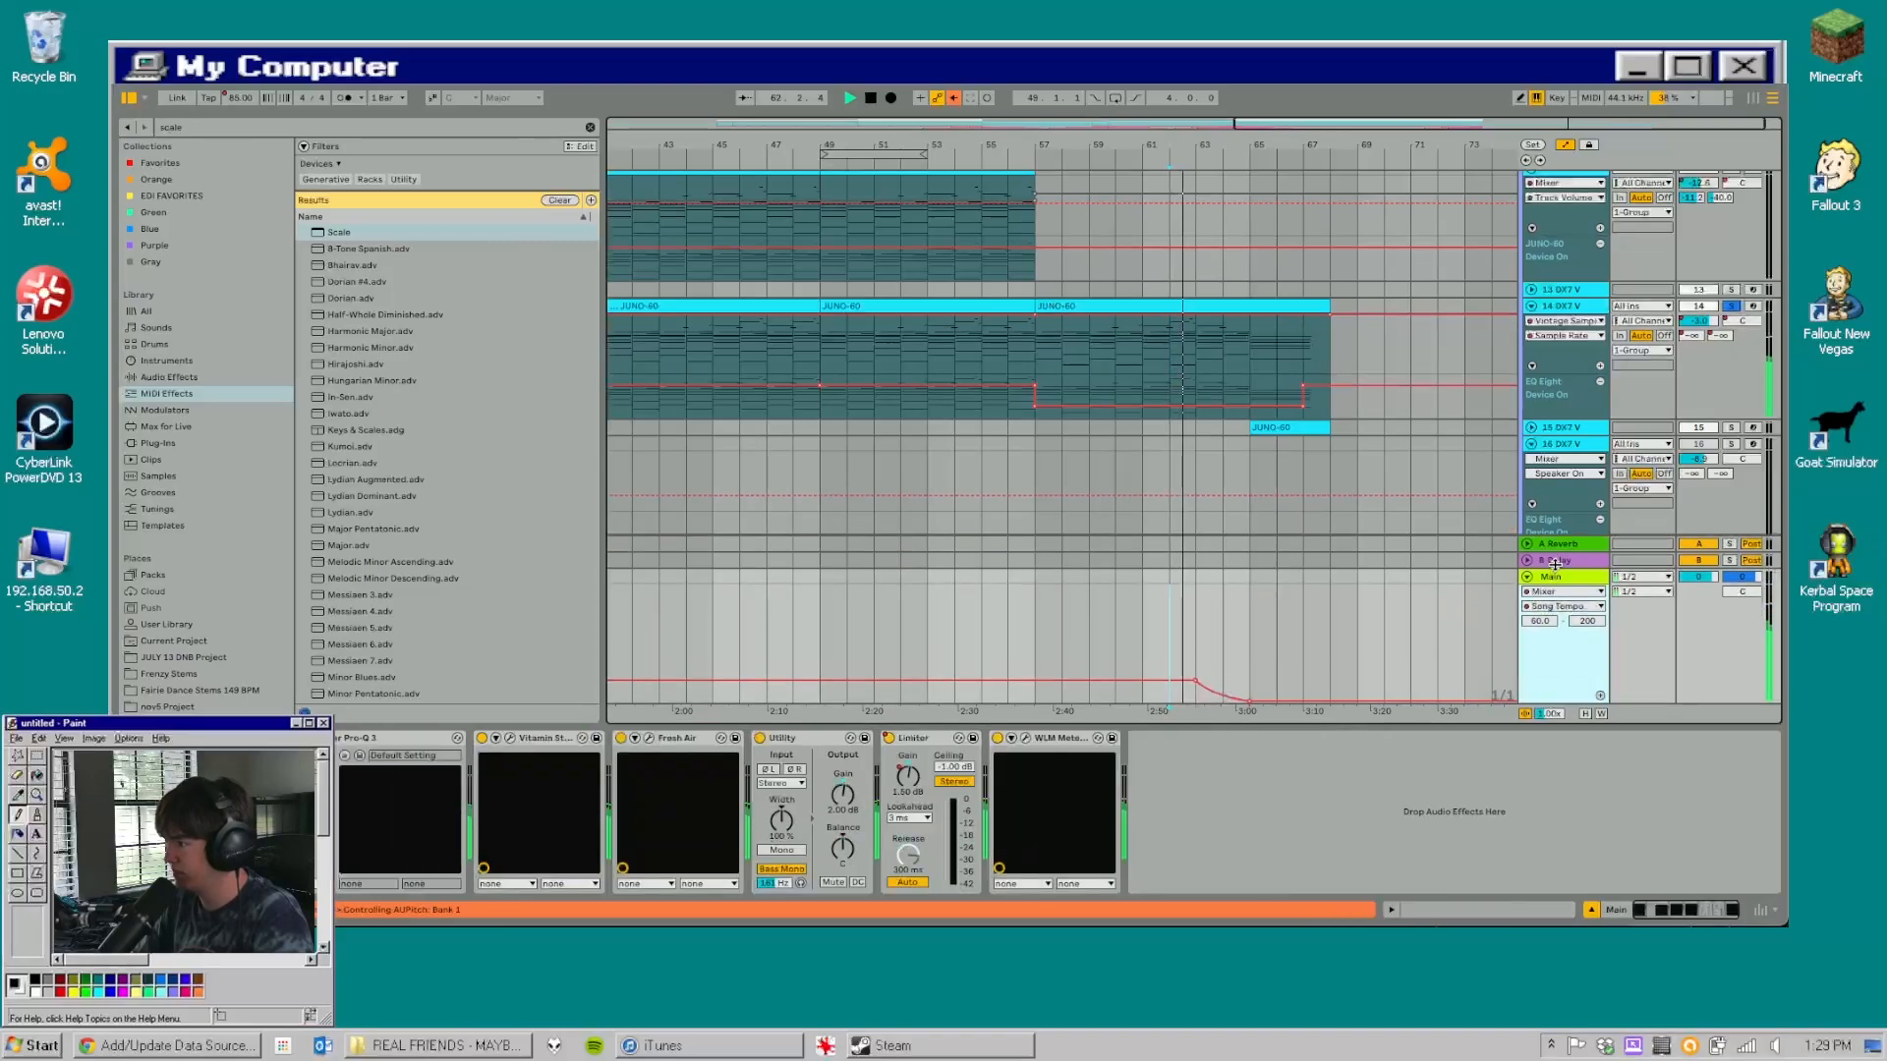
pyautogui.scroll(8, 1210, 197)
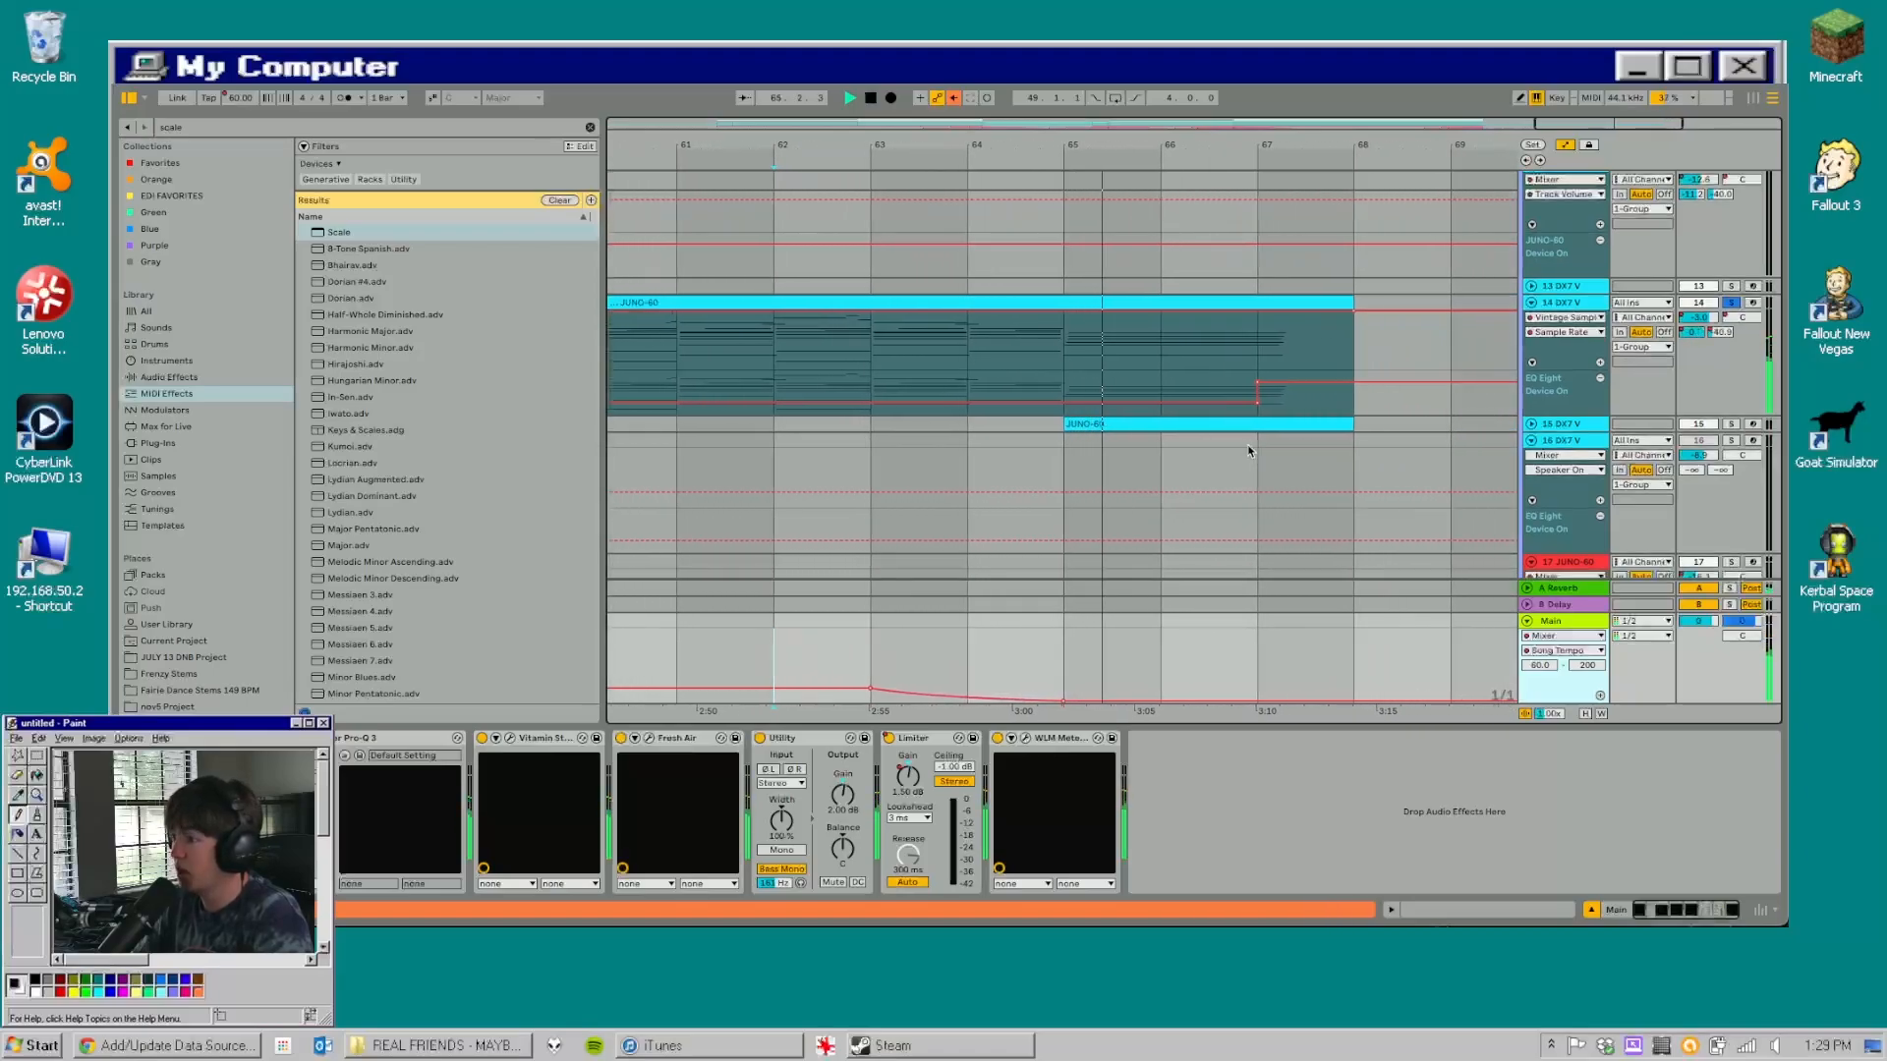
# - Unfold the 15 DX7 V track and compare its clip with the 14 DX7 V clip at bar 65
pyautogui.click(1531, 423)
pyautogui.scroll(-1, 1429, 462)
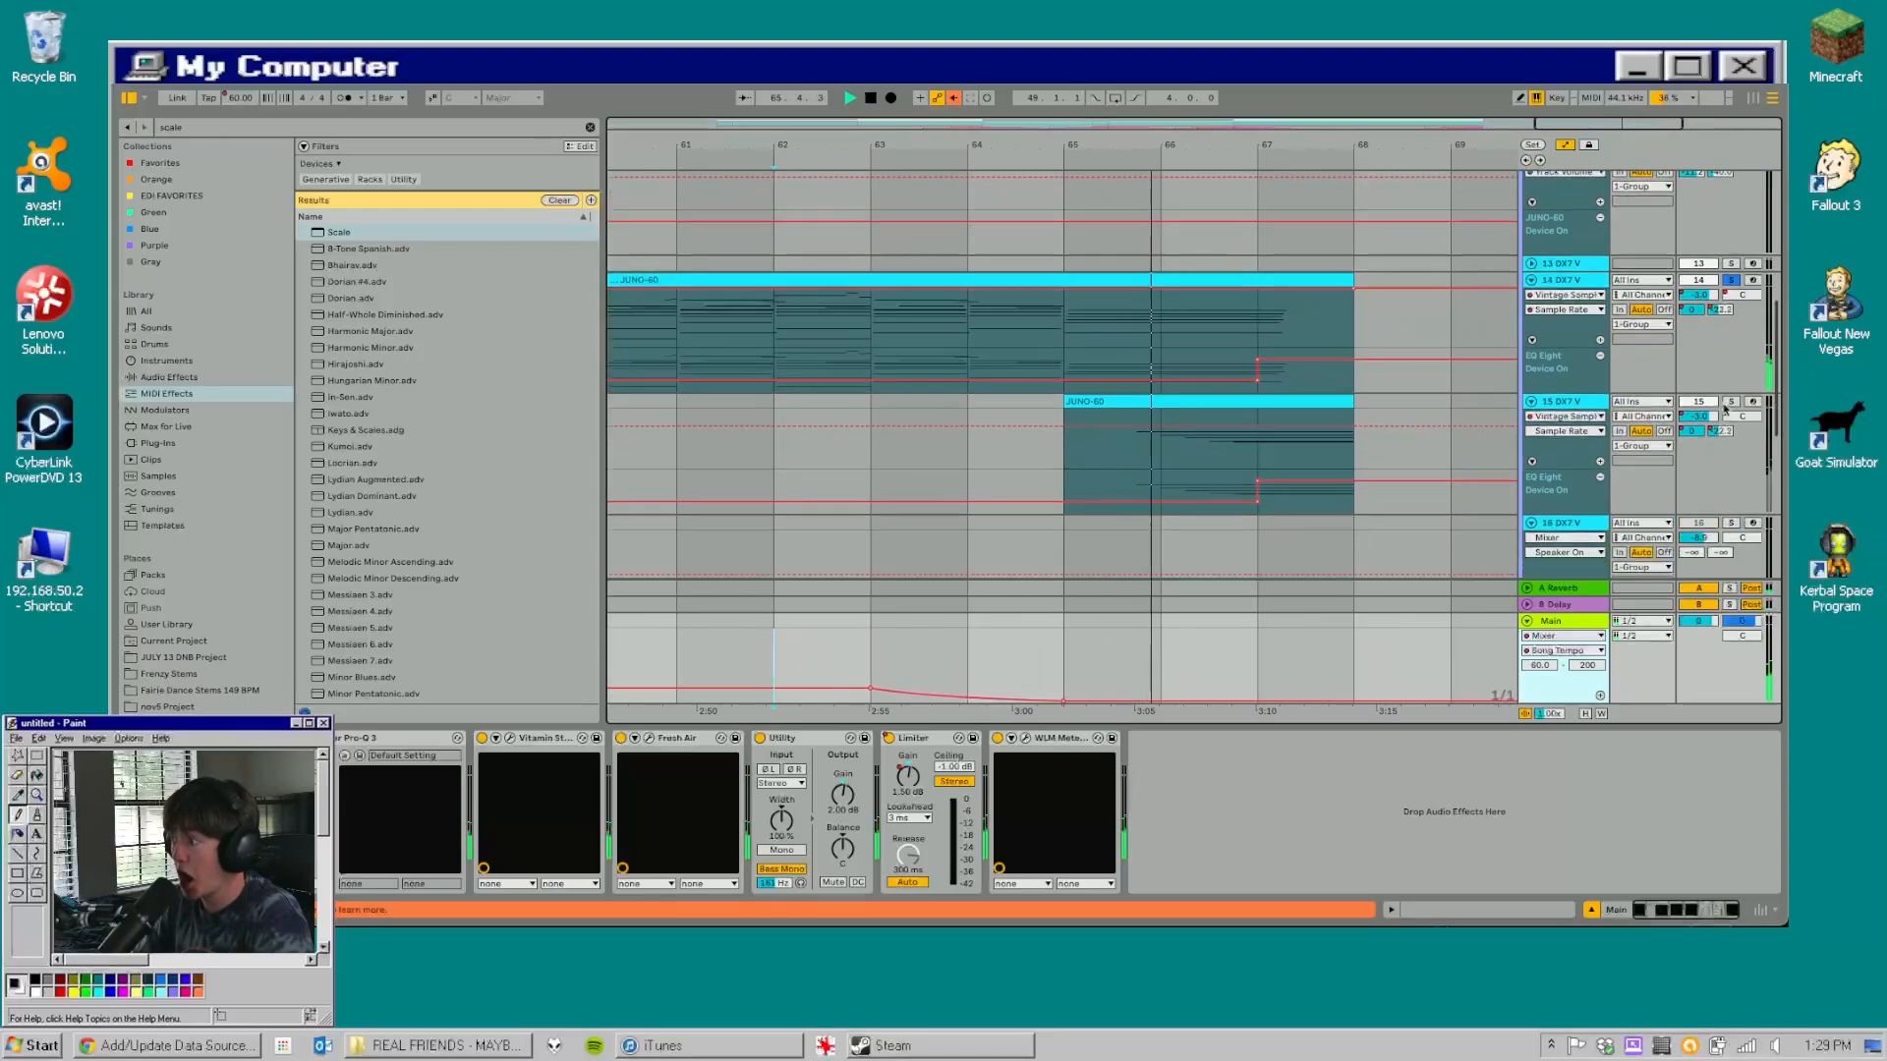
pyautogui.click(1039, 447)
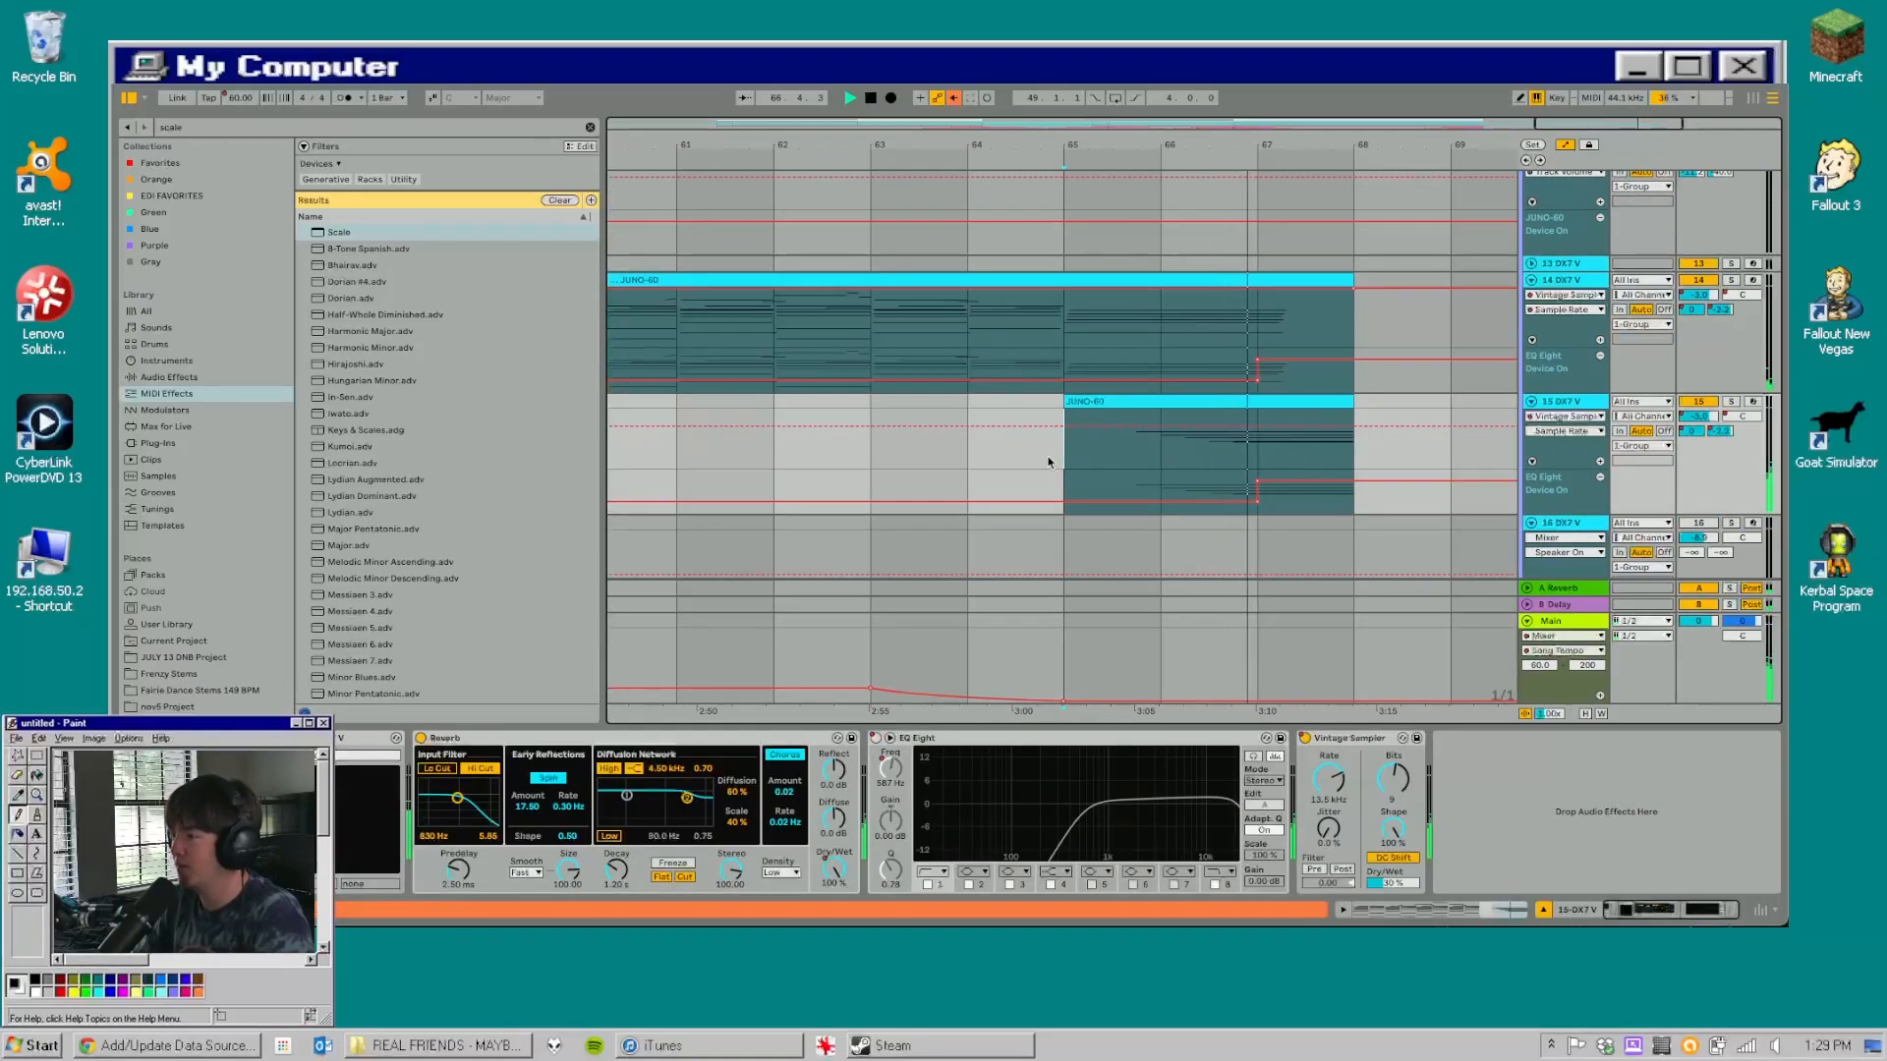
pyautogui.click(1083, 321)
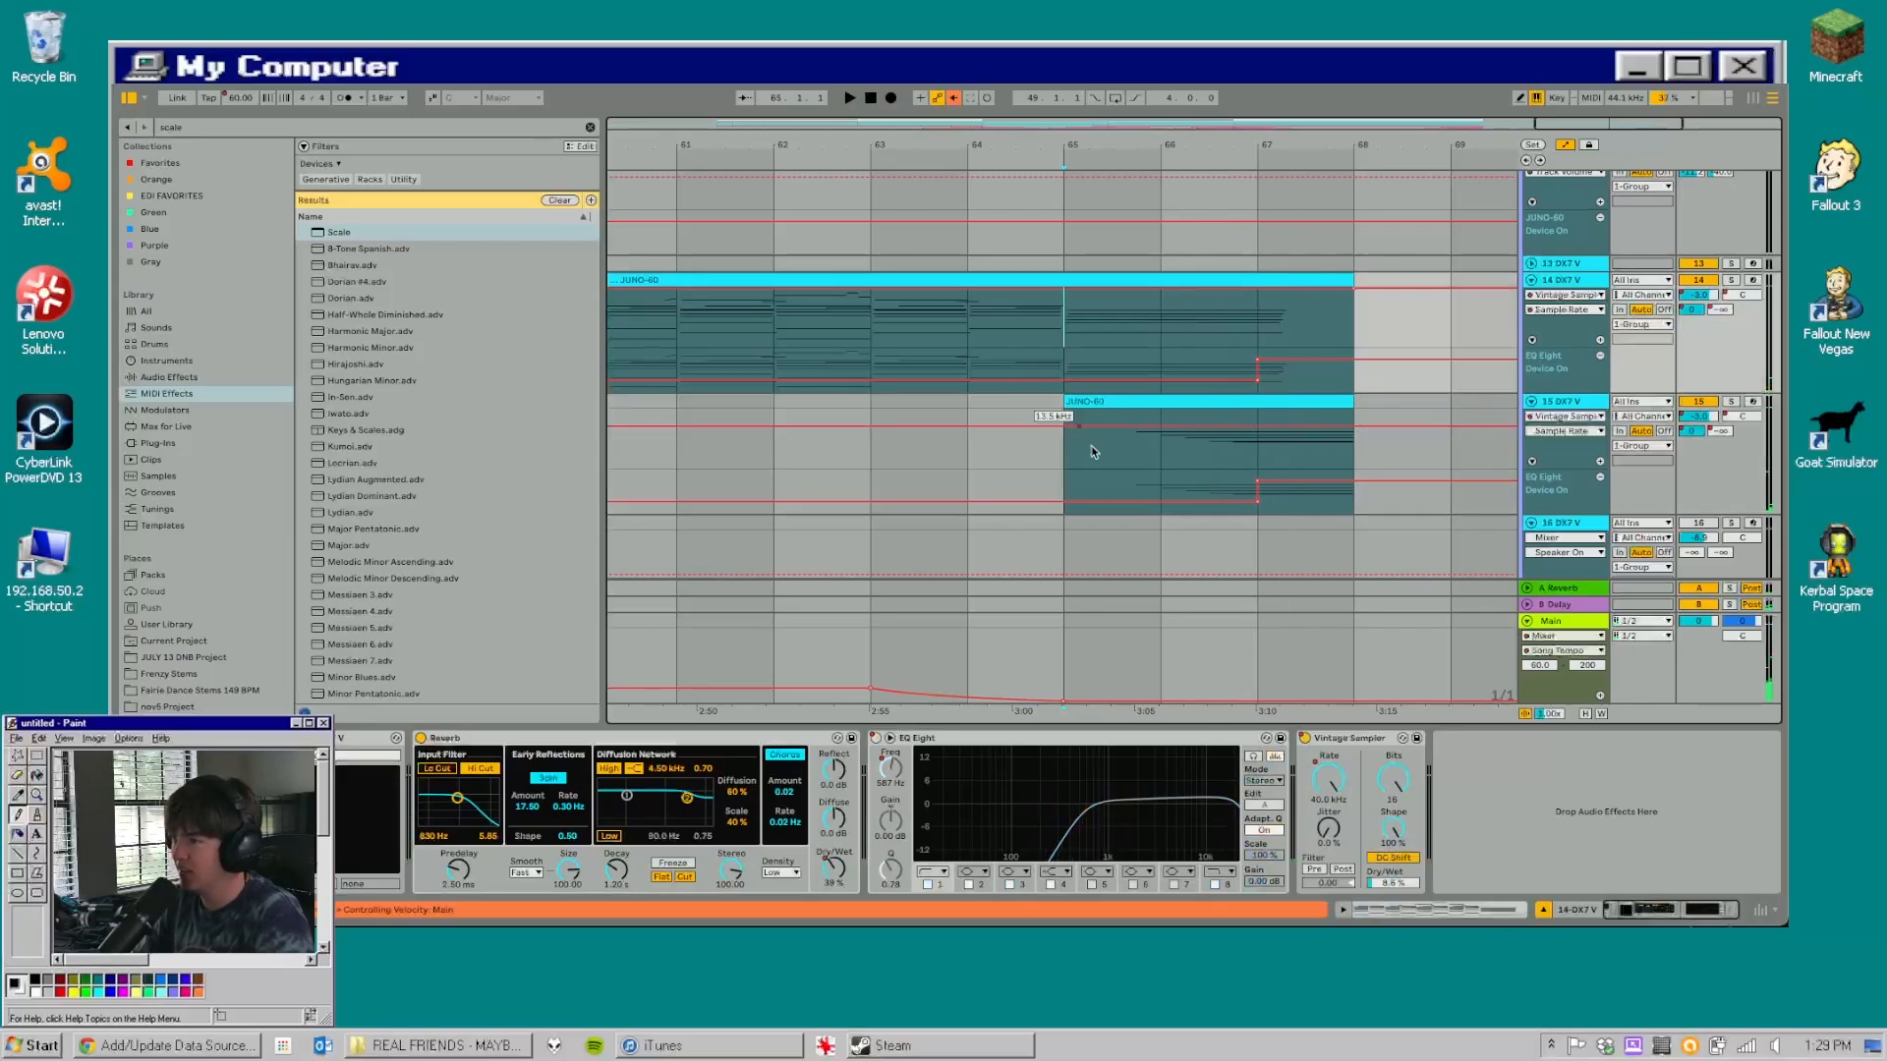
# - Highlight the Main track's Song Tempo ramp between bars 63 and 65 and point out its start and end
pyautogui.moveTo(872, 638); pyautogui.dragTo(1062, 644)
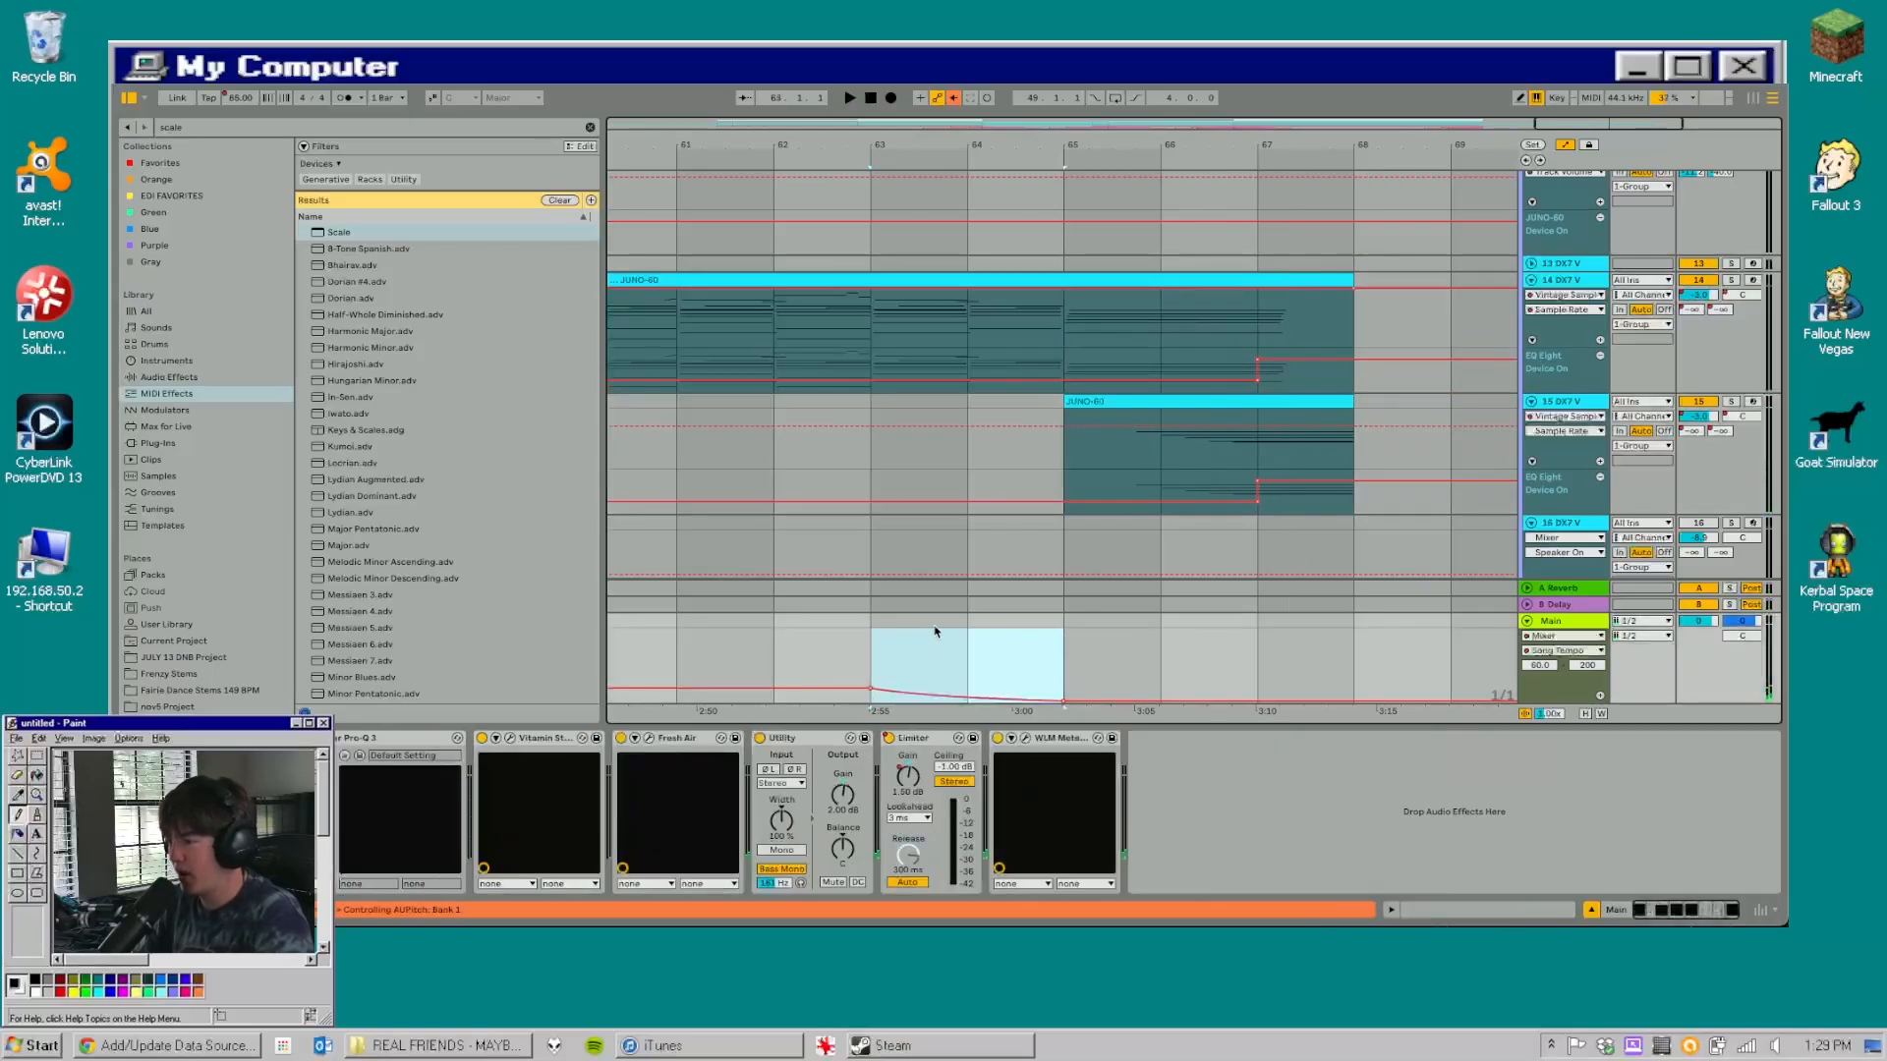
pyautogui.click(866, 658)
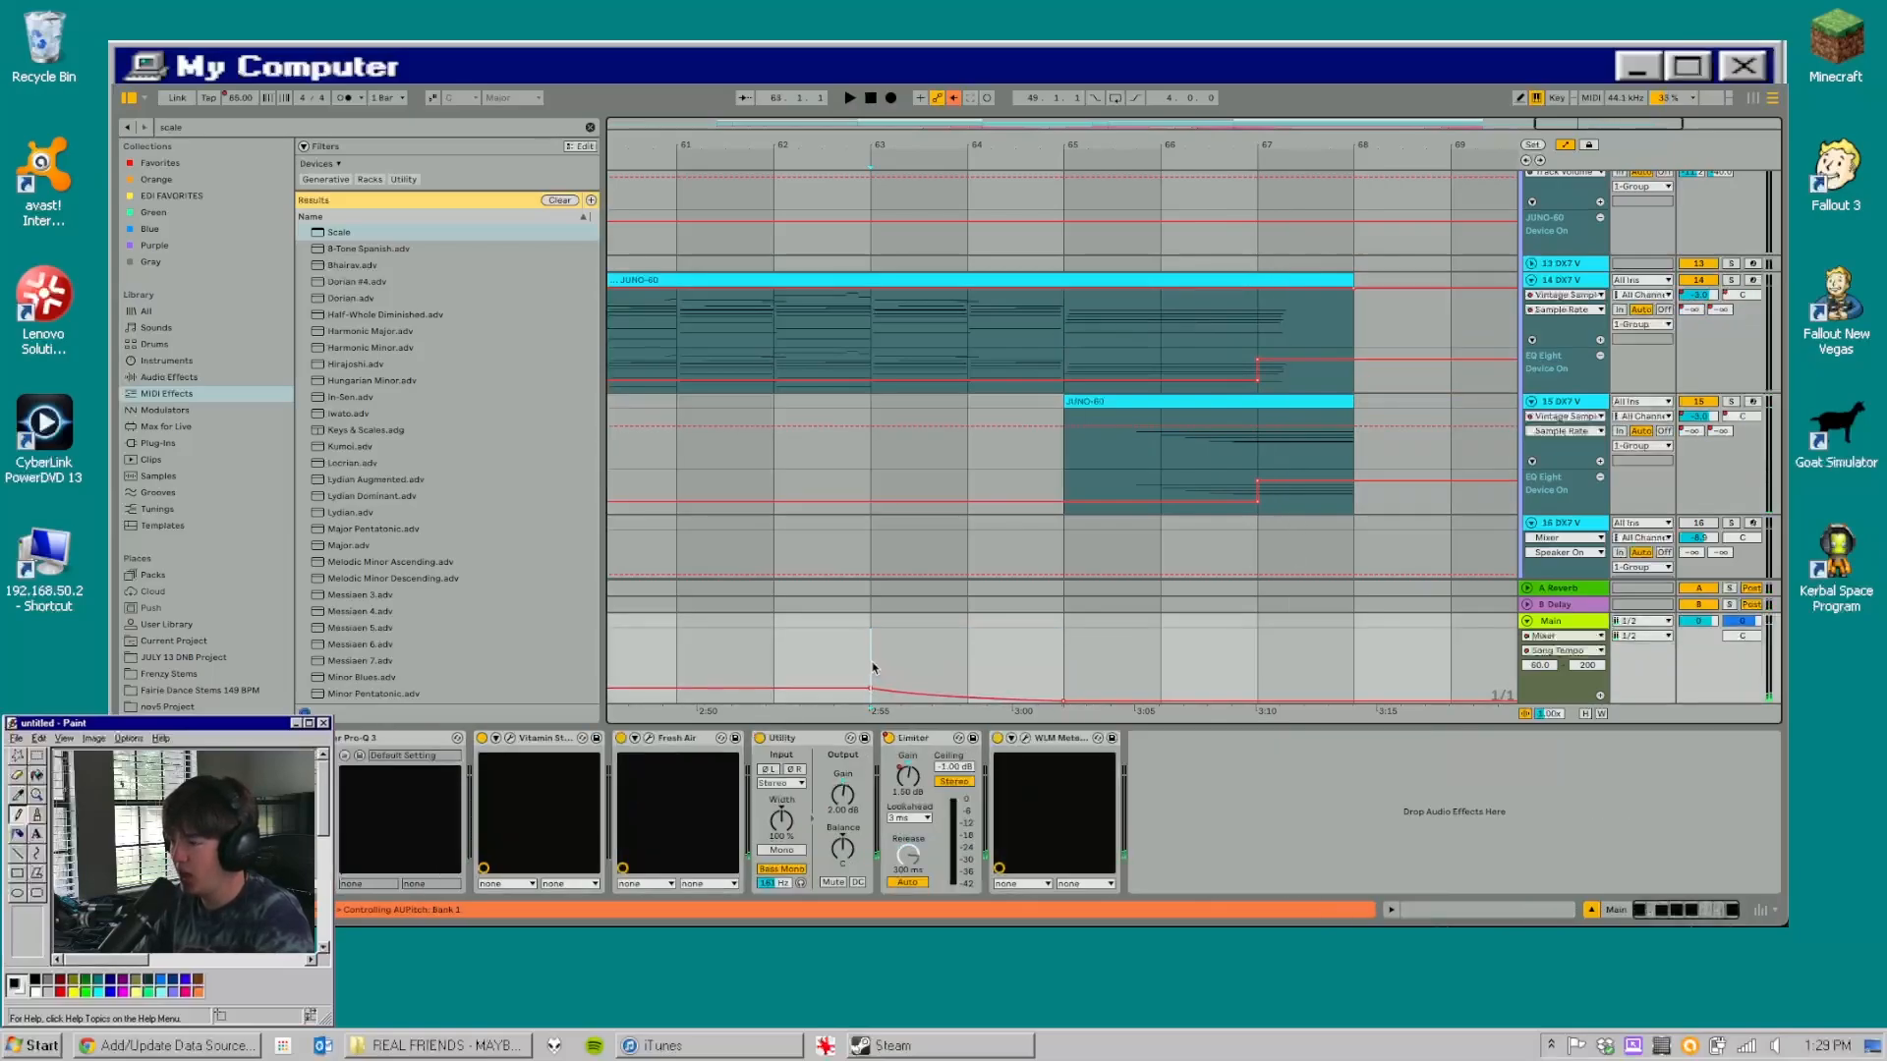
pyautogui.moveTo(872, 669); pyautogui.dragTo(1062, 664)
pyautogui.click(1068, 678)
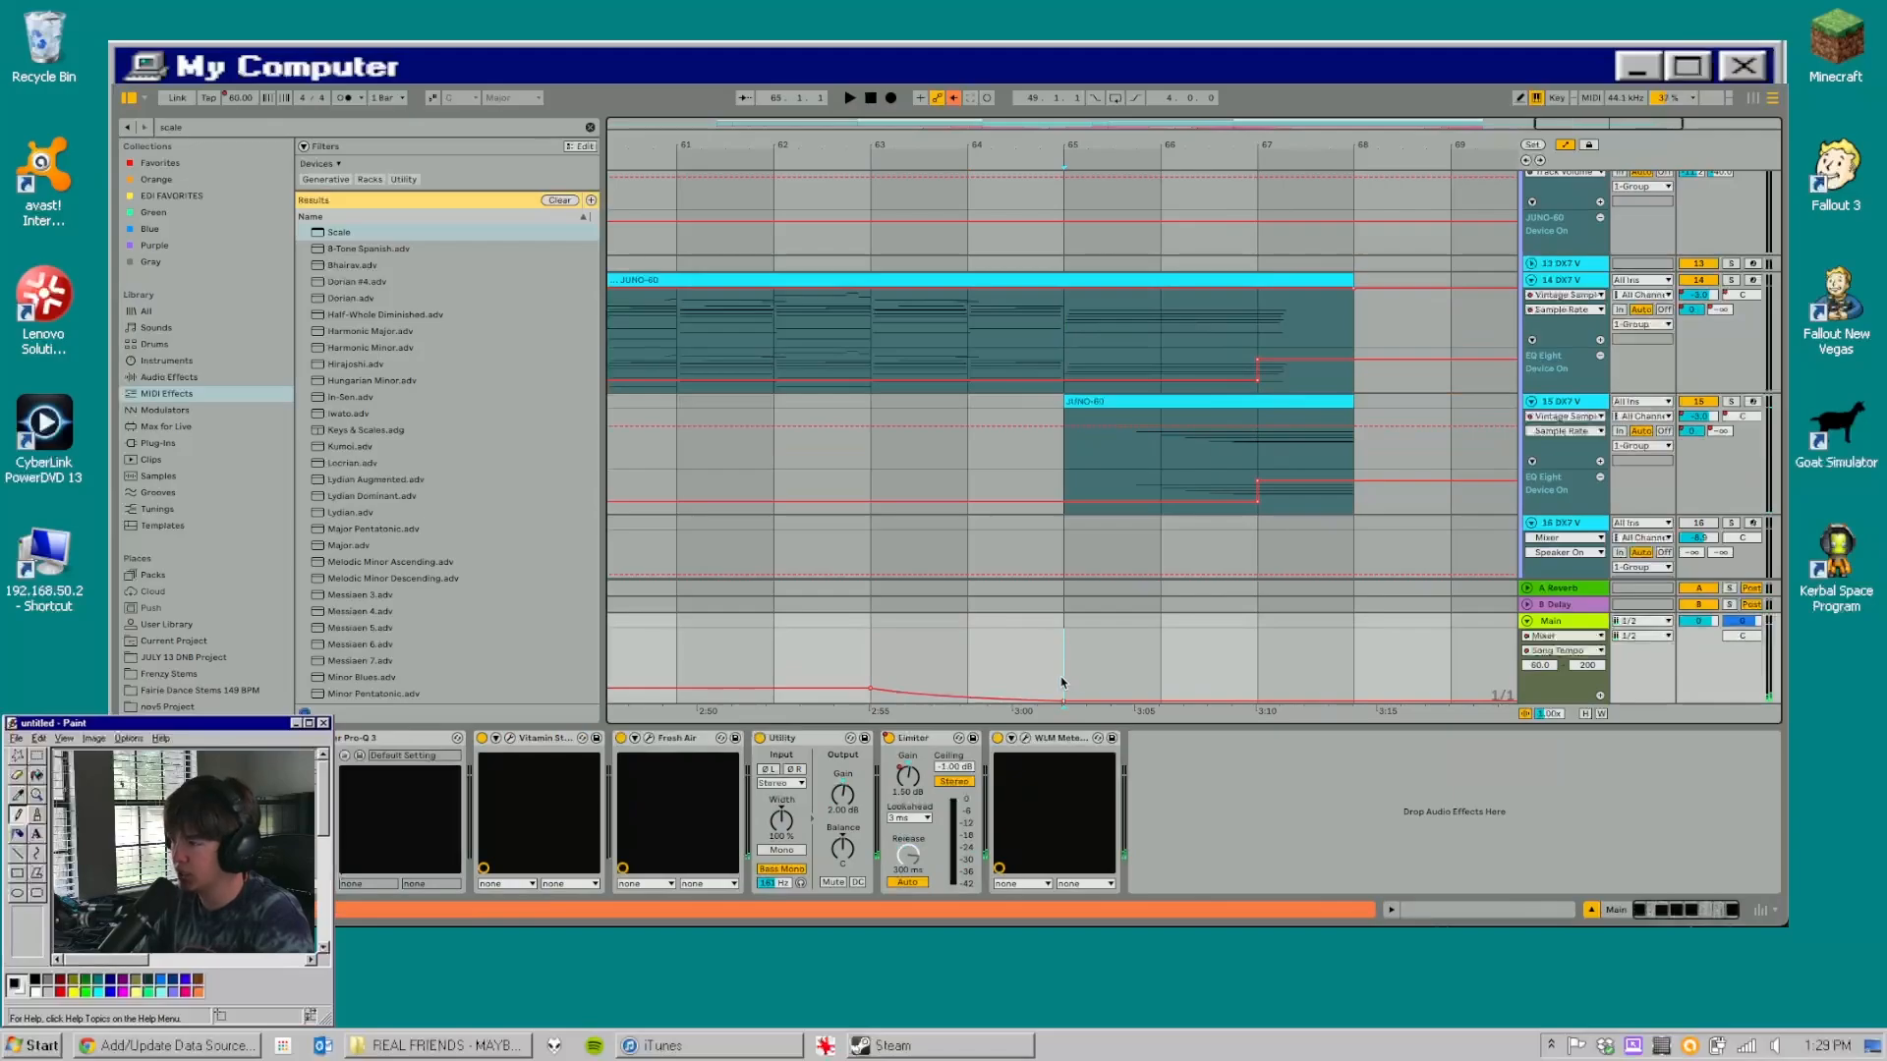
pyautogui.click(924, 681)
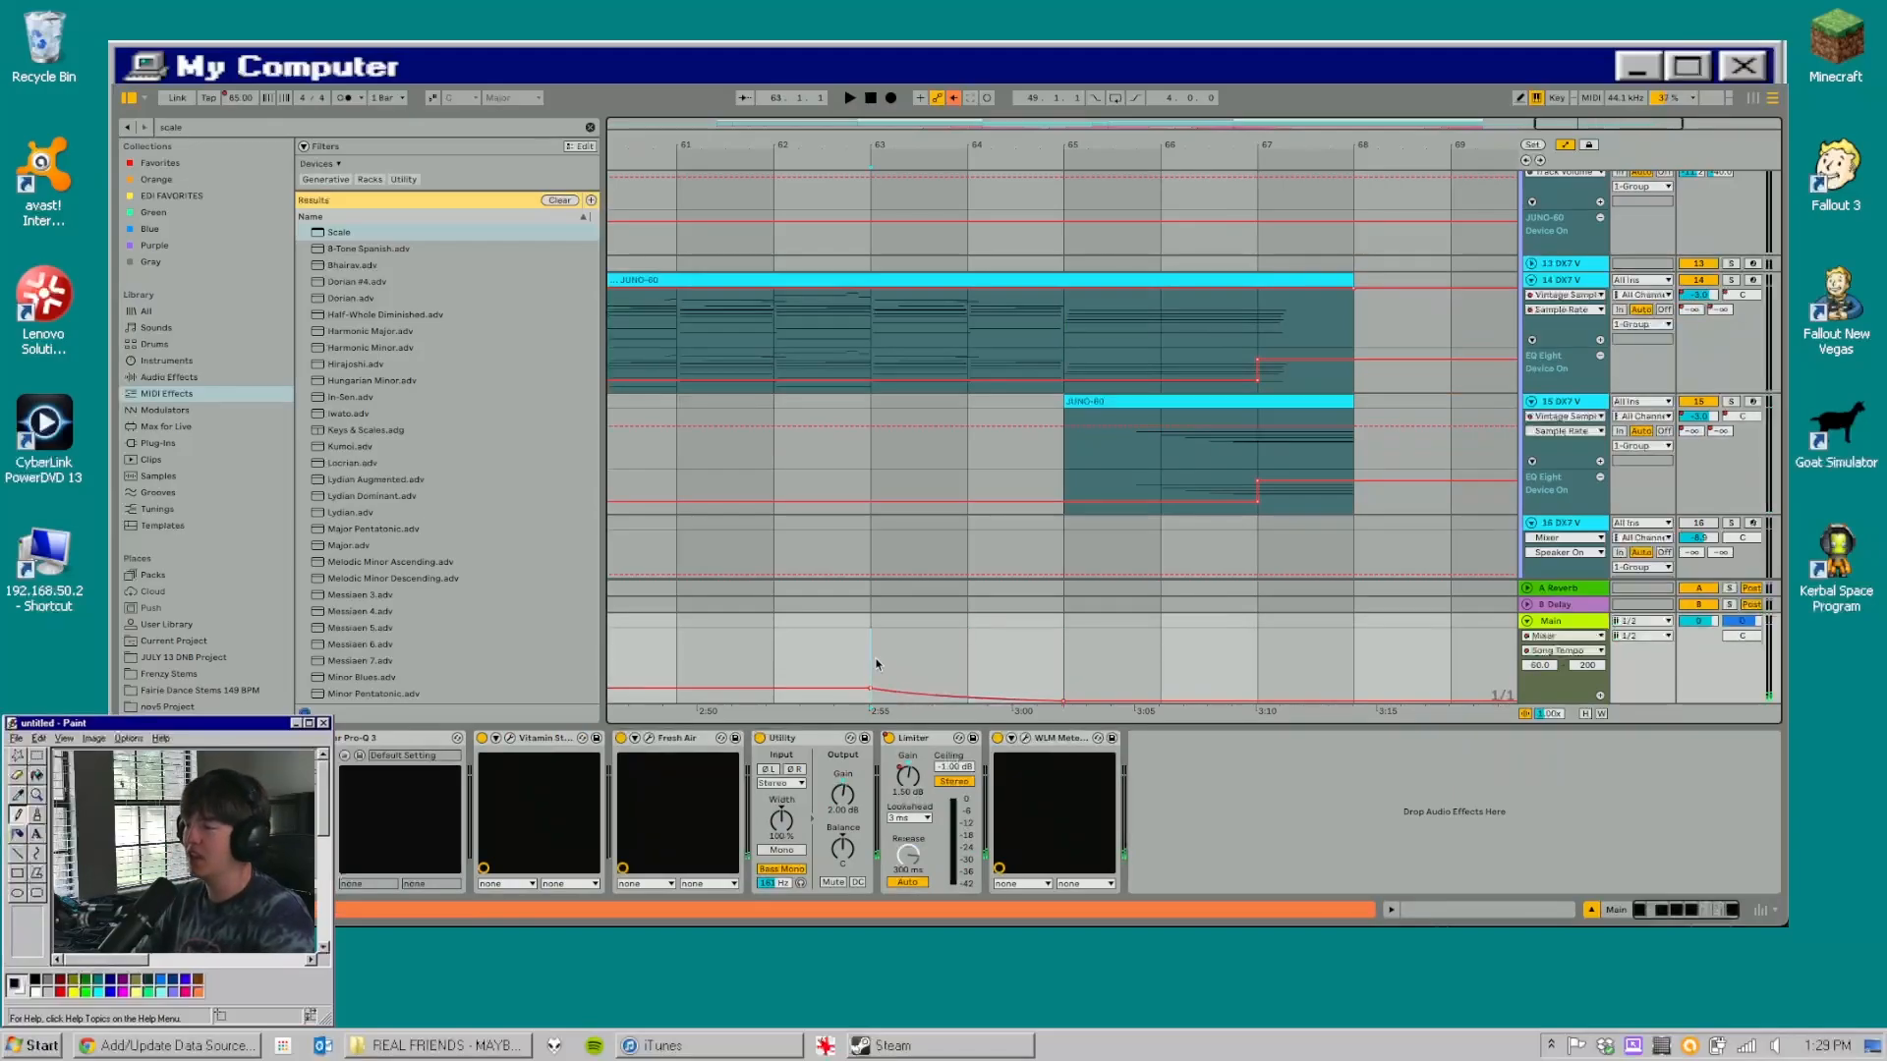
# - Play the ending of the 14 and 15 DX7 V tracks from bar 64
pyautogui.click(1052, 465)
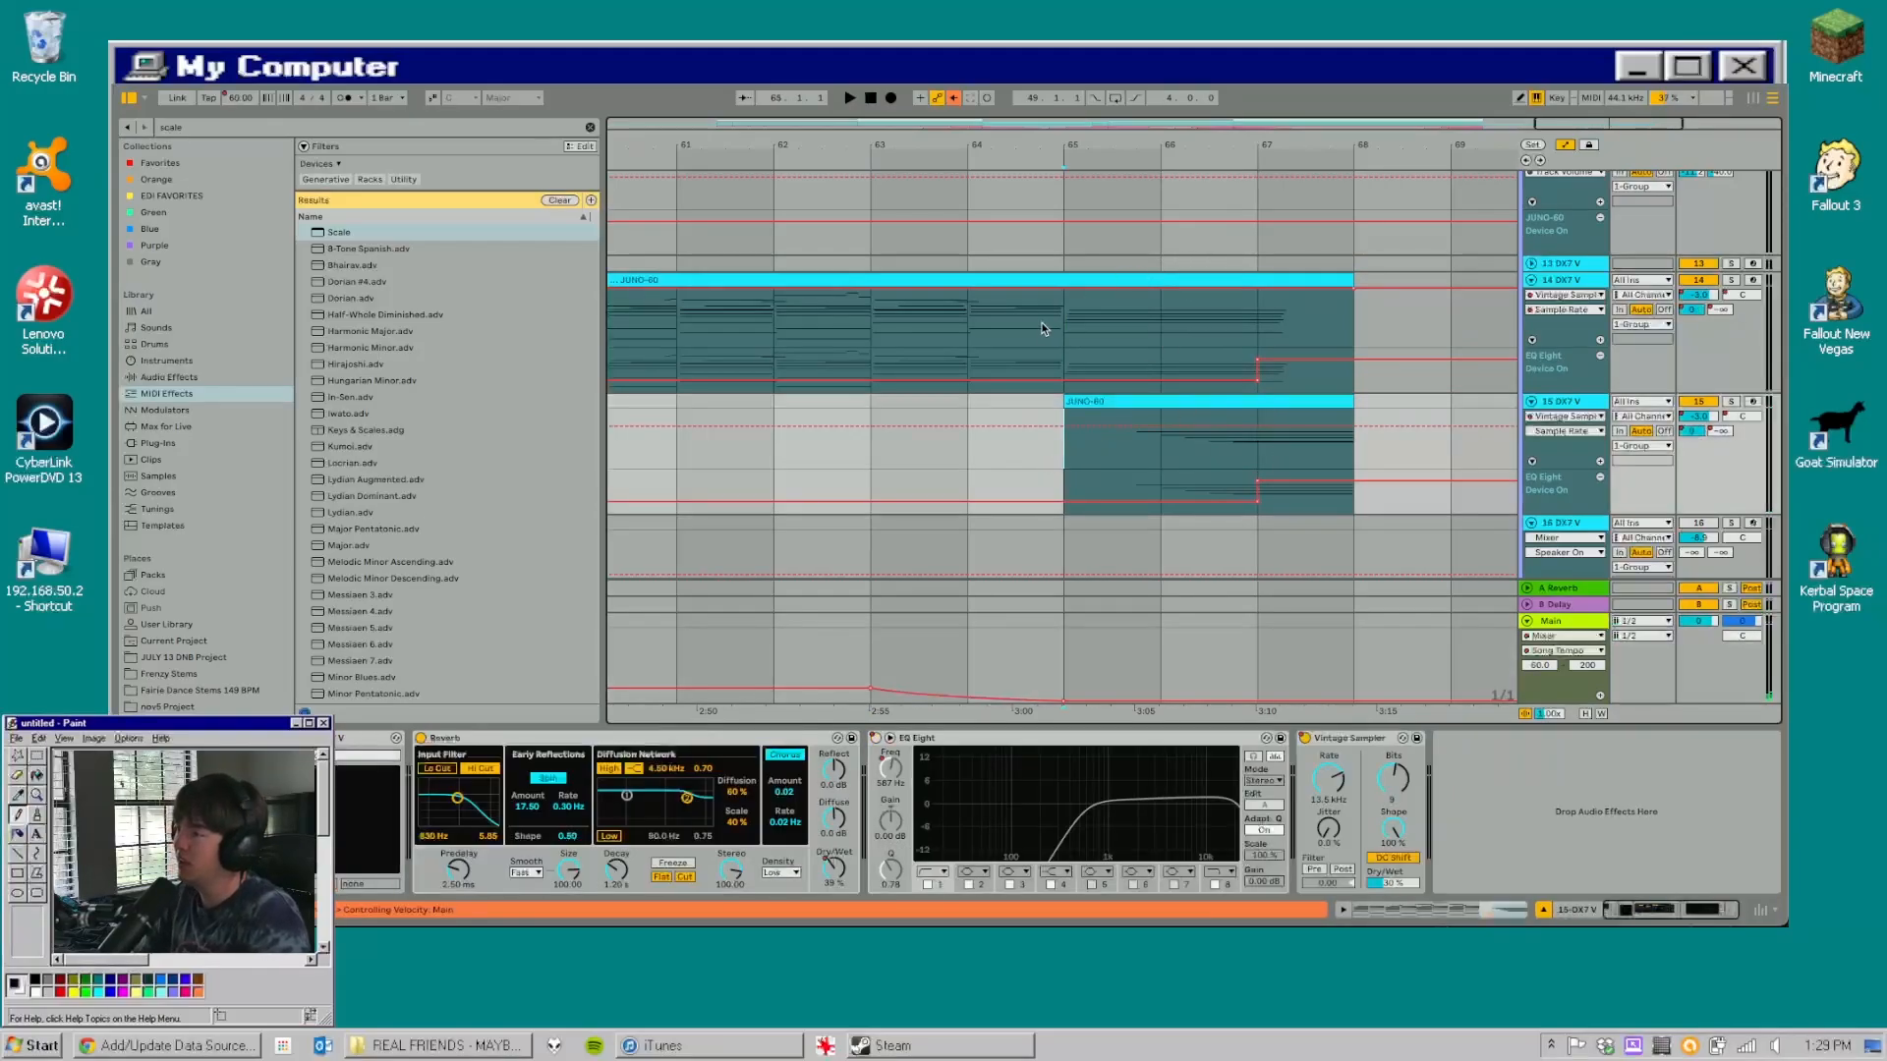
pyautogui.click(993, 342)
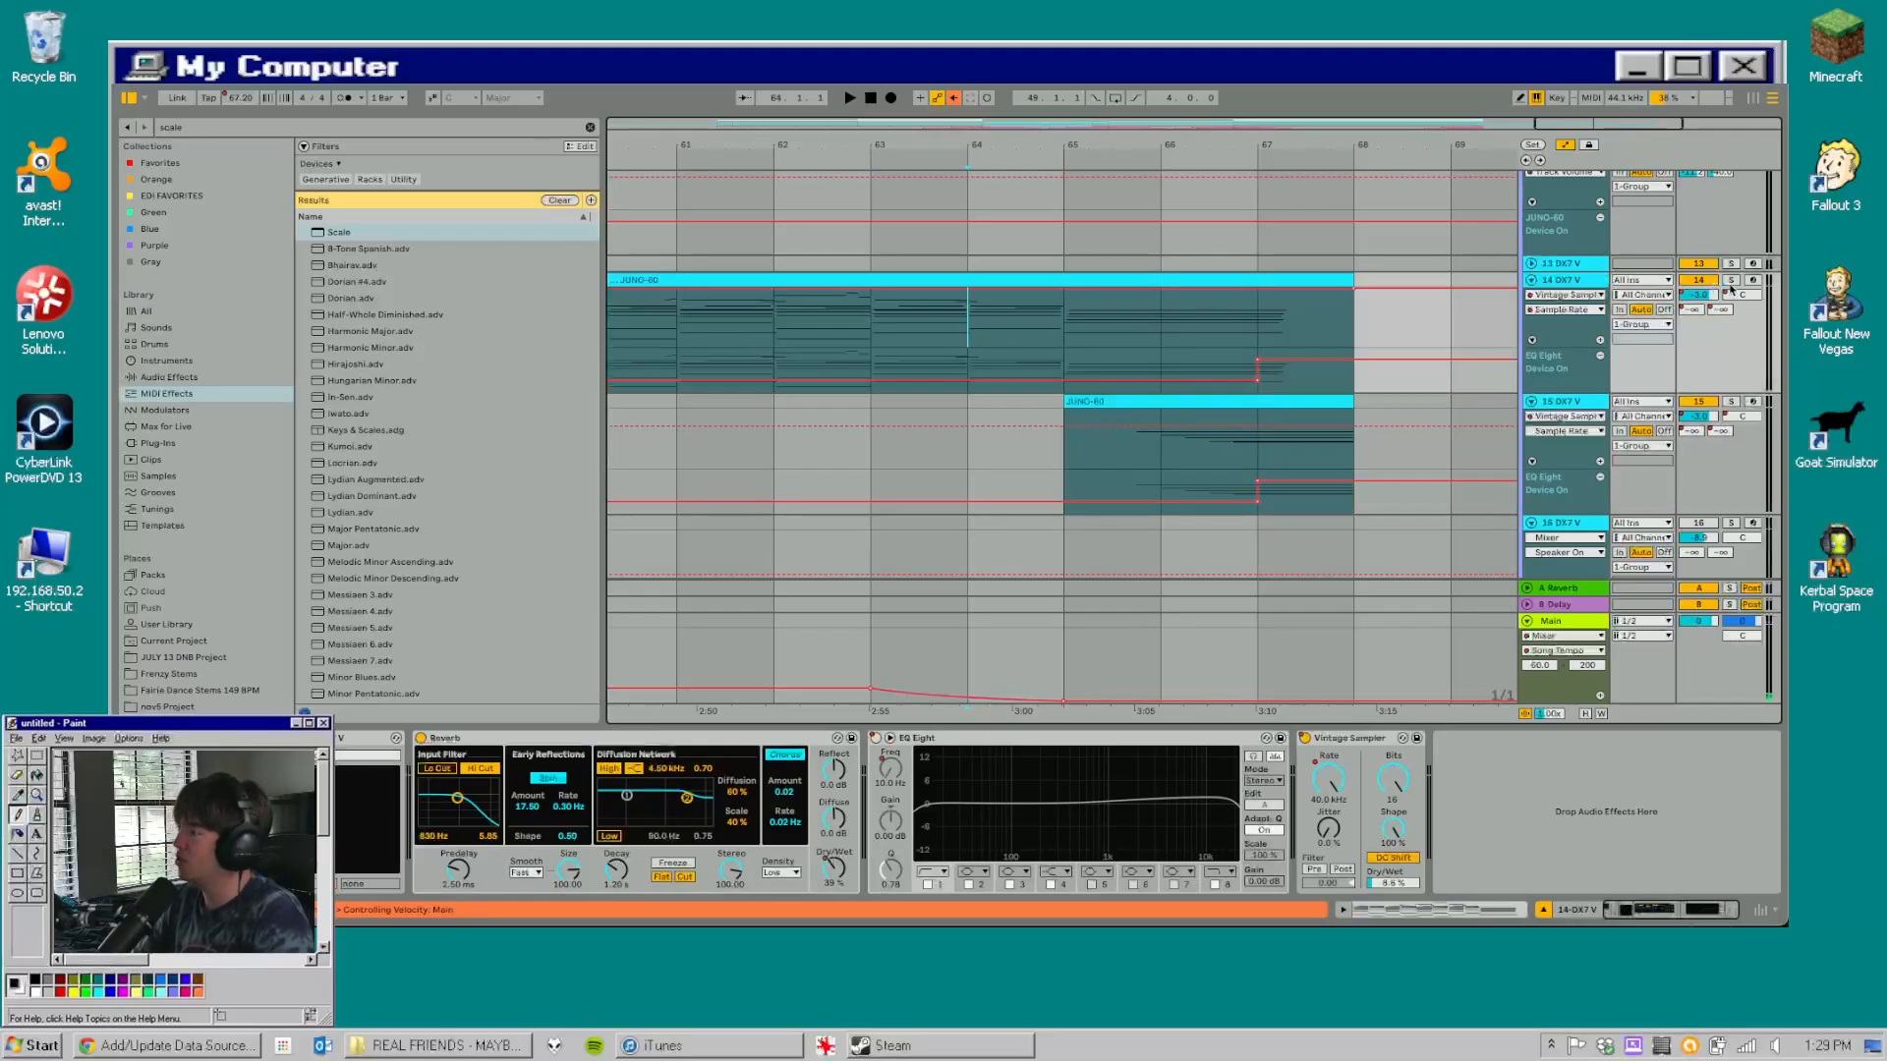
pyautogui.press('space')
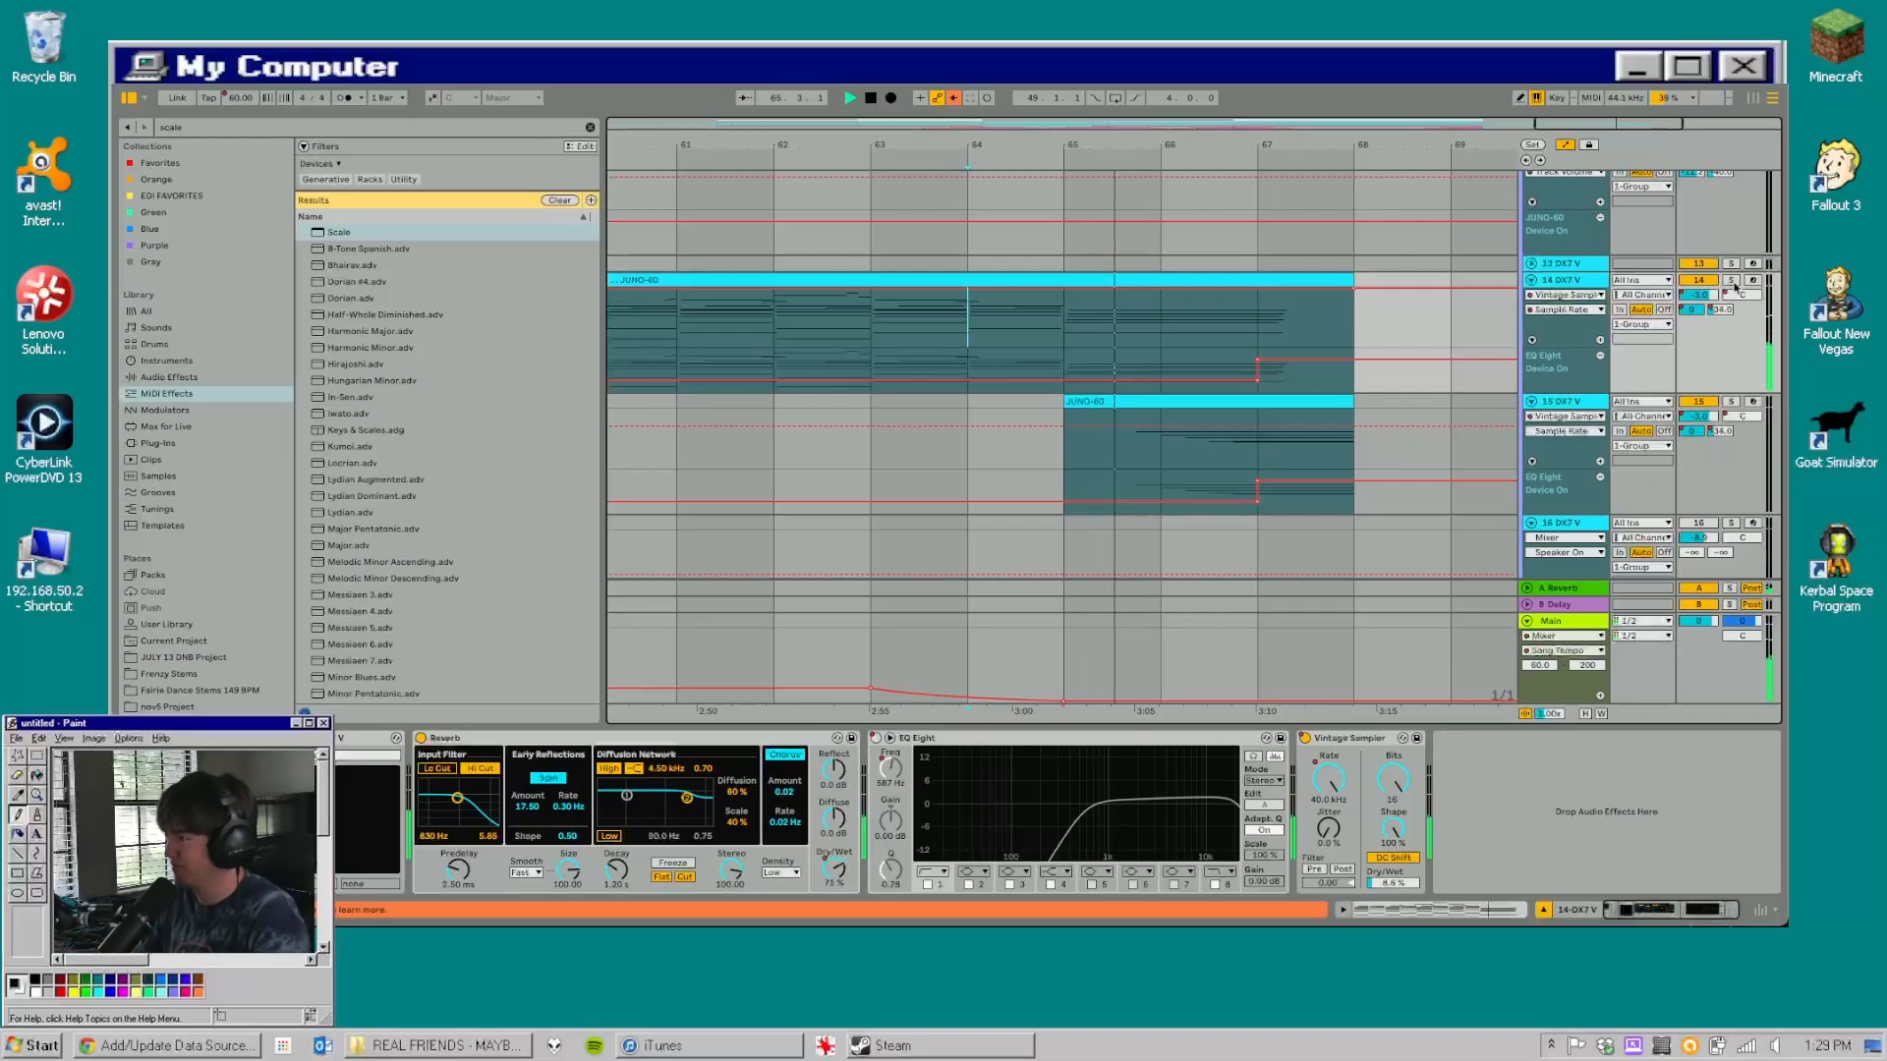
# - Inspect the 15 DX7 V clip's DX7 V synth and Vintage Sampler device, closing the synth window when done
pyautogui.click(1166, 401)
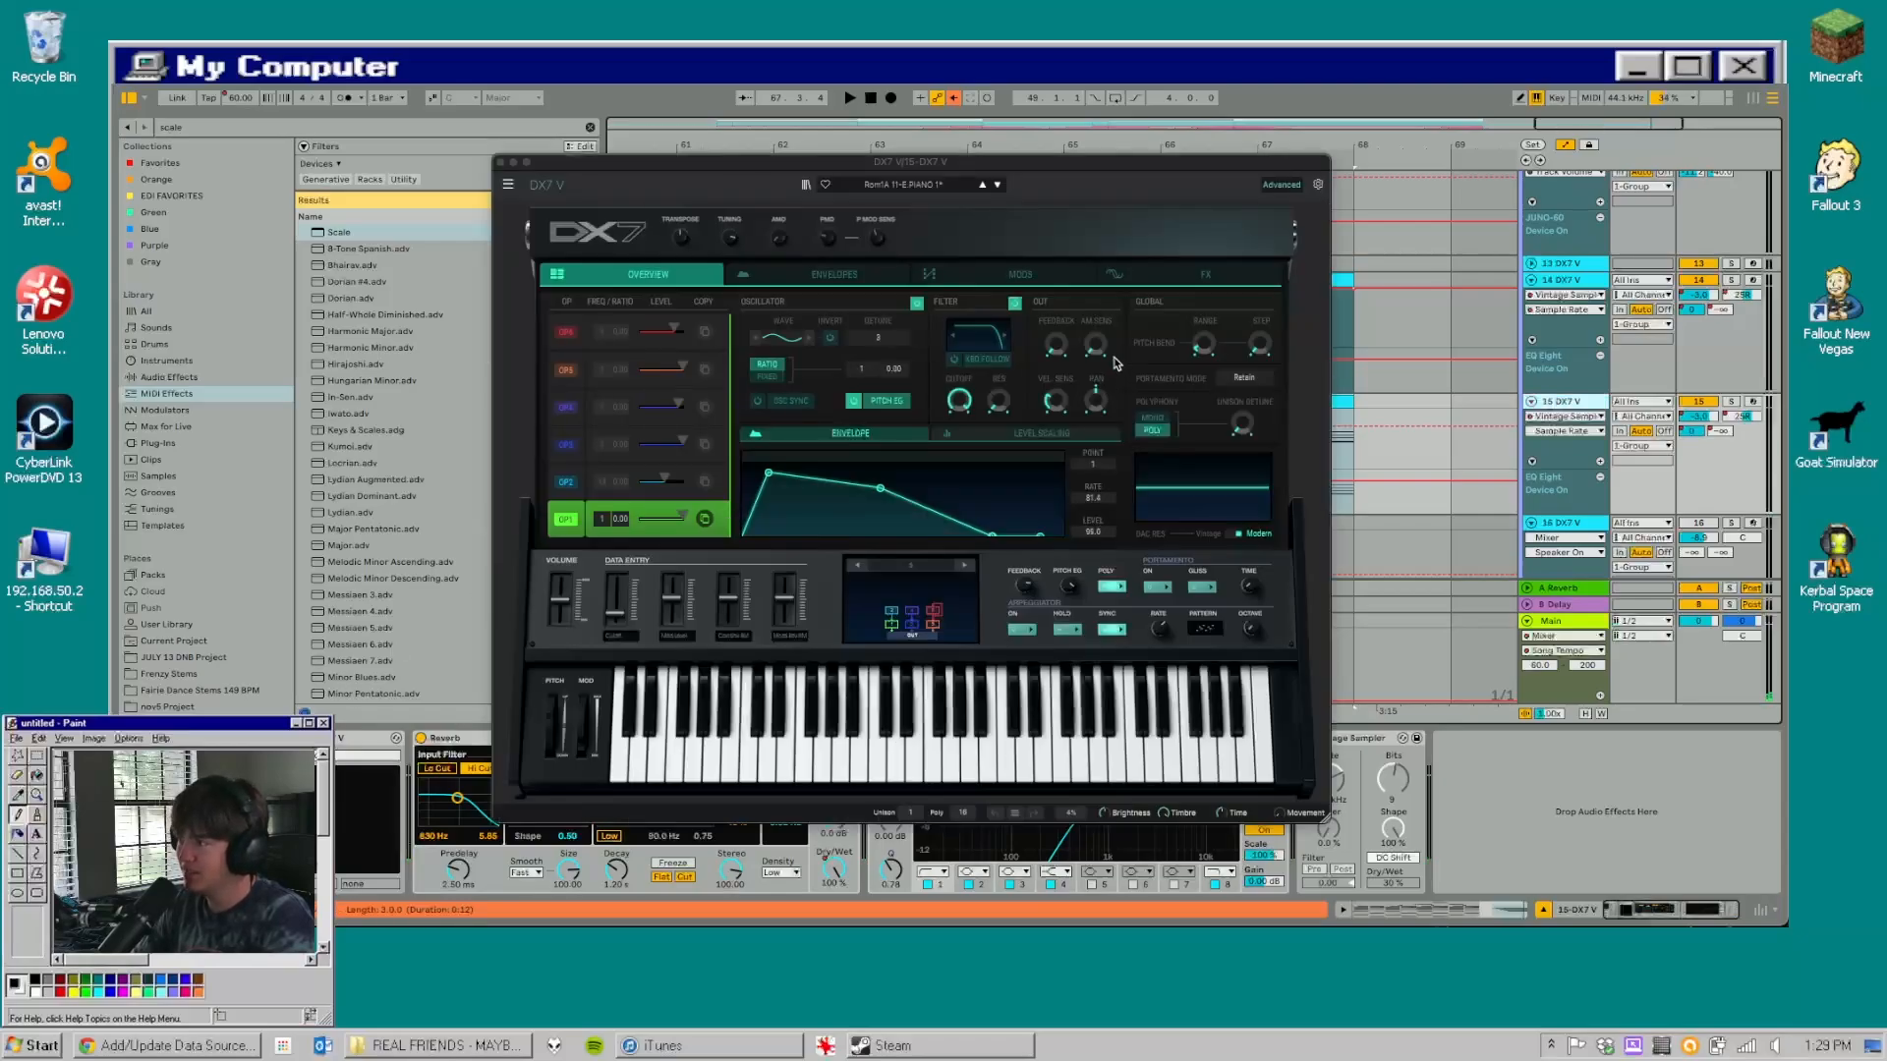
pyautogui.click(501, 163)
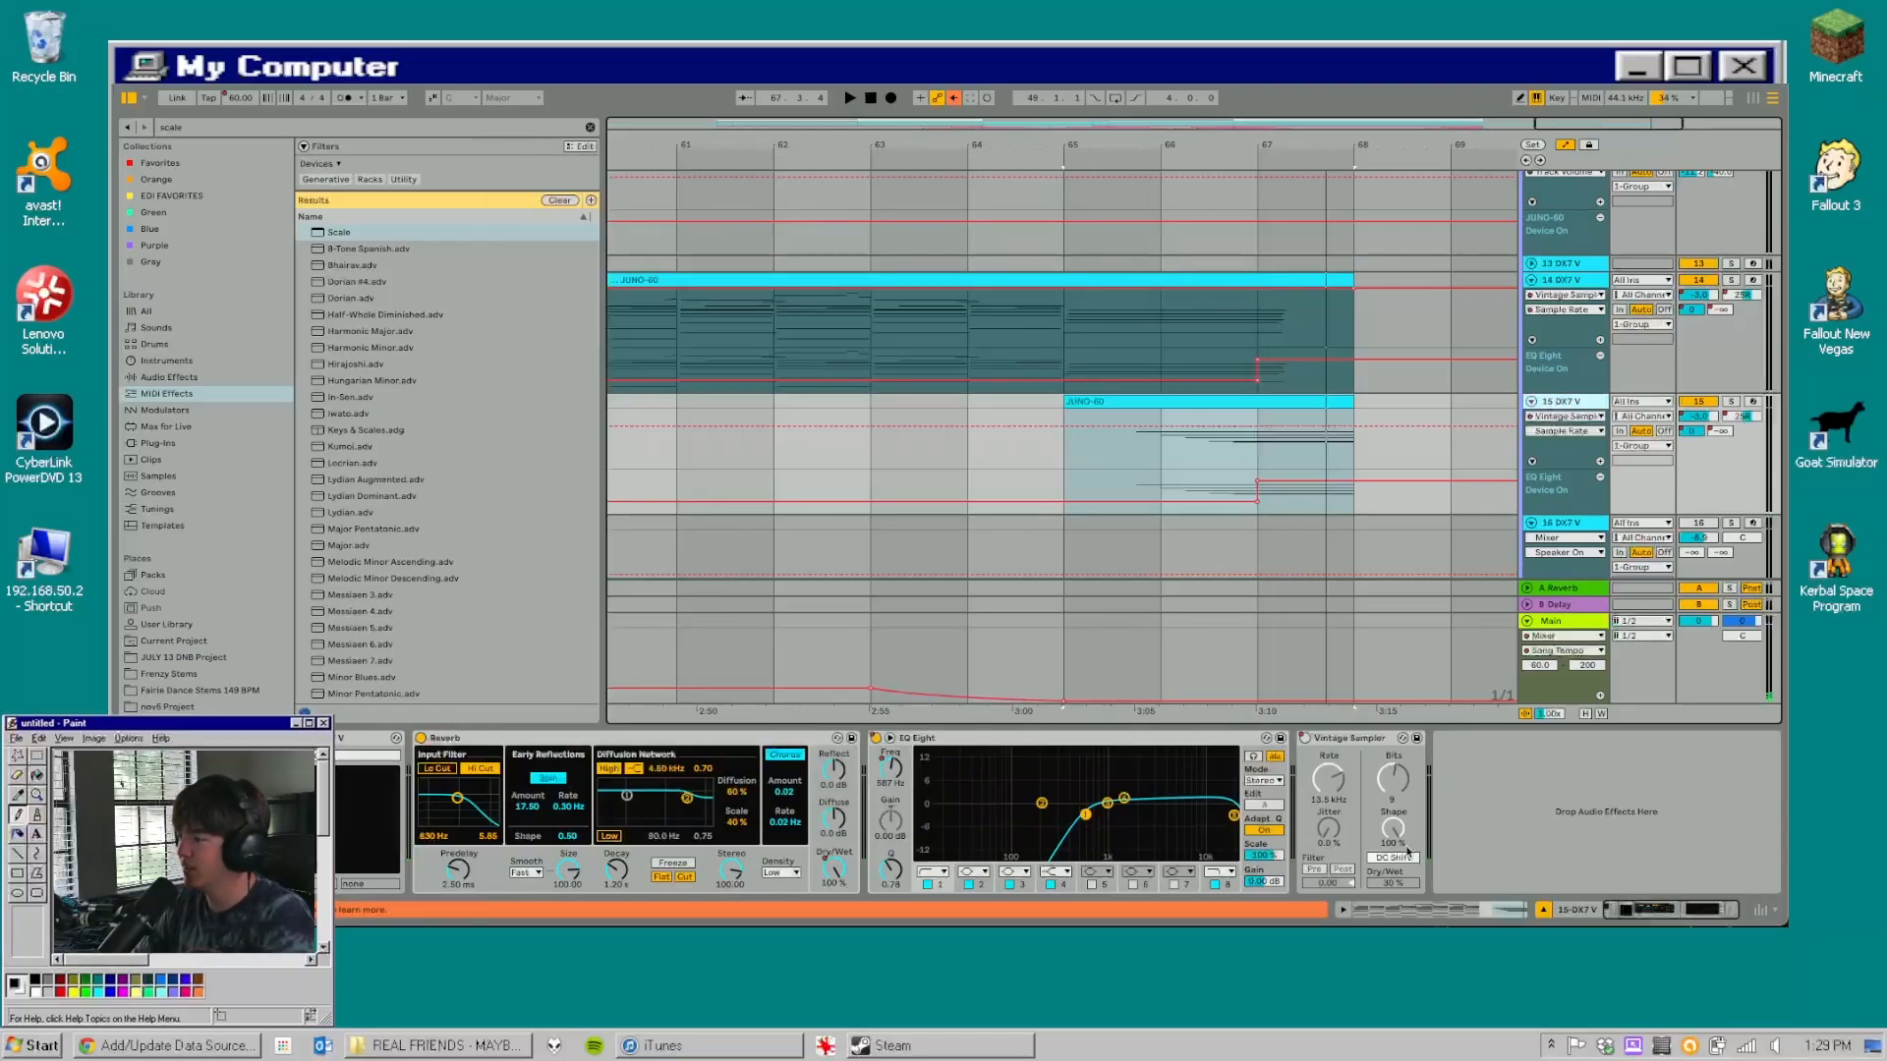
pyautogui.click(1372, 739)
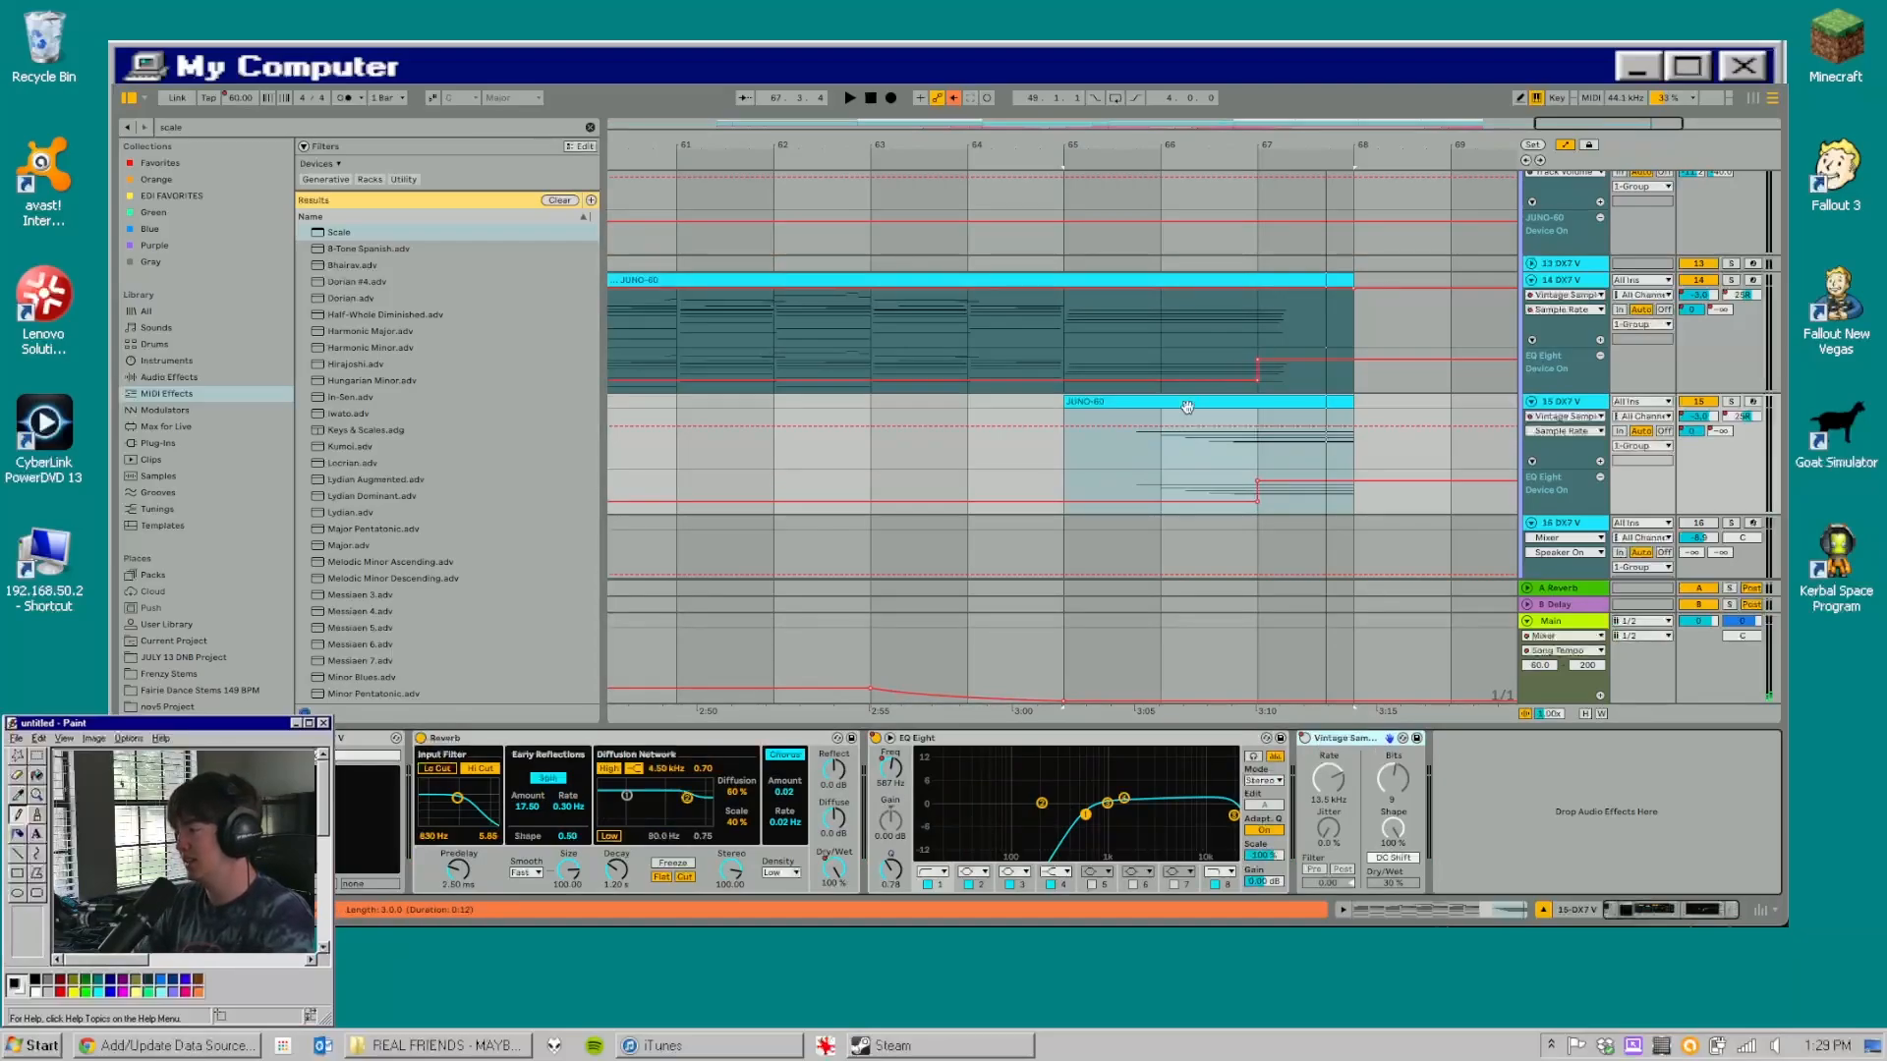
pyautogui.click(1187, 475)
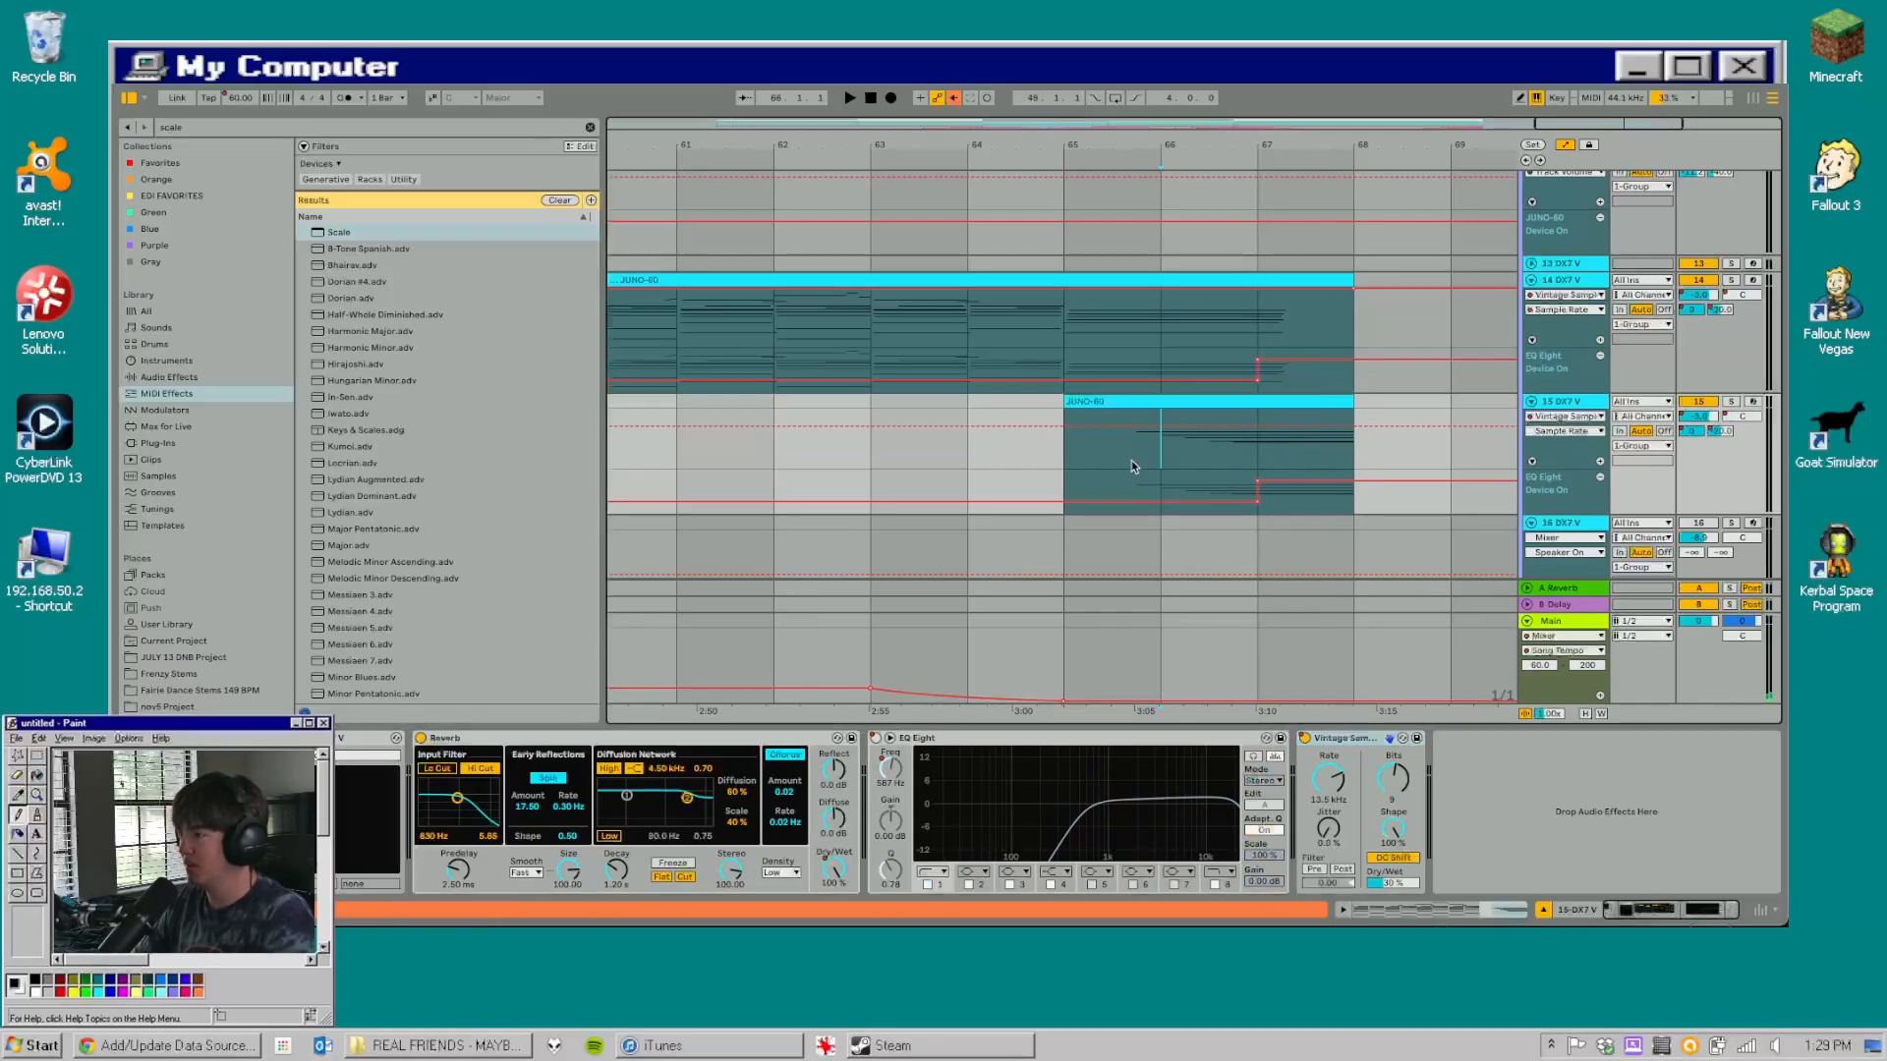
pyautogui.click(1091, 456)
# - Fold the 1 Group and FX group tracks to overview the whole song and place the insert marker at bar 11
pyautogui.moveTo(1095, 144)
pyautogui.mouseDown()
pyautogui.moveTo(1094, 98)
pyautogui.moveTo(1289, 98)
pyautogui.moveTo(1386, 142)
pyautogui.mouseUp()
pyautogui.scroll(-8, 1330, 495)
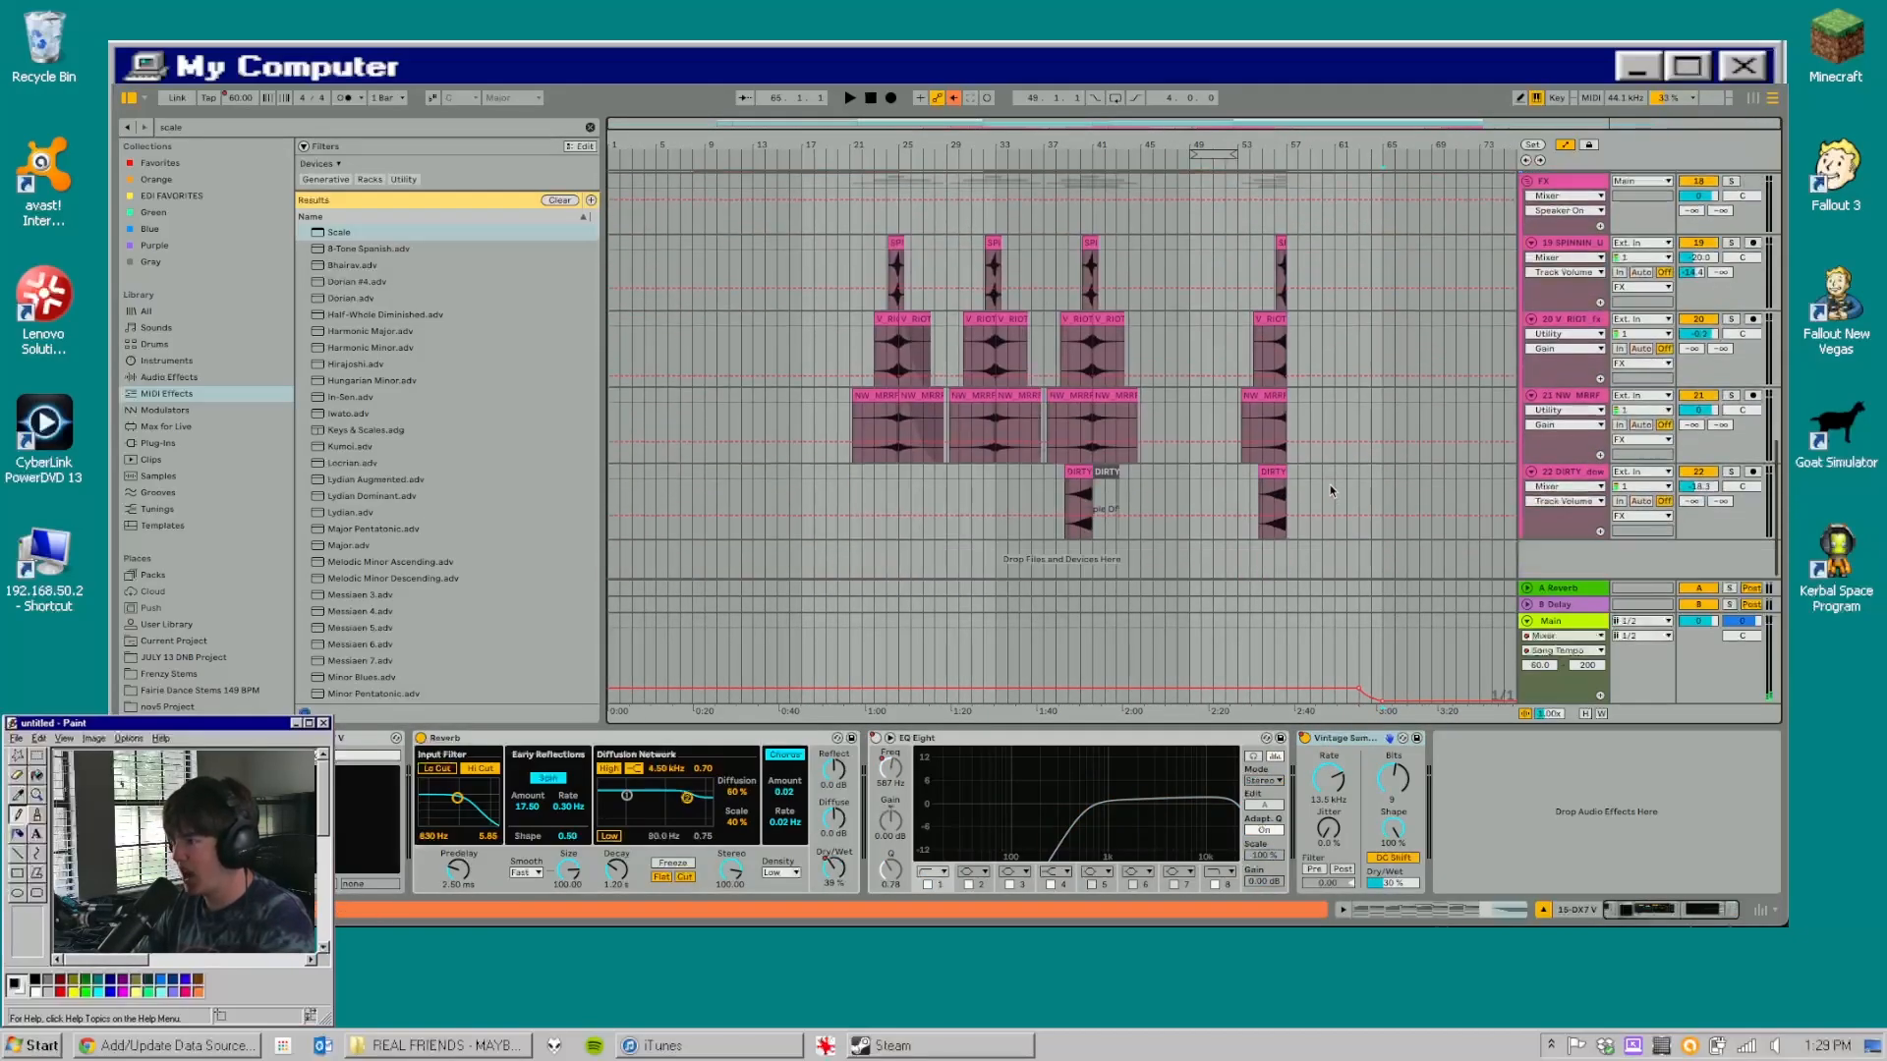
pyautogui.scroll(15, 1330, 495)
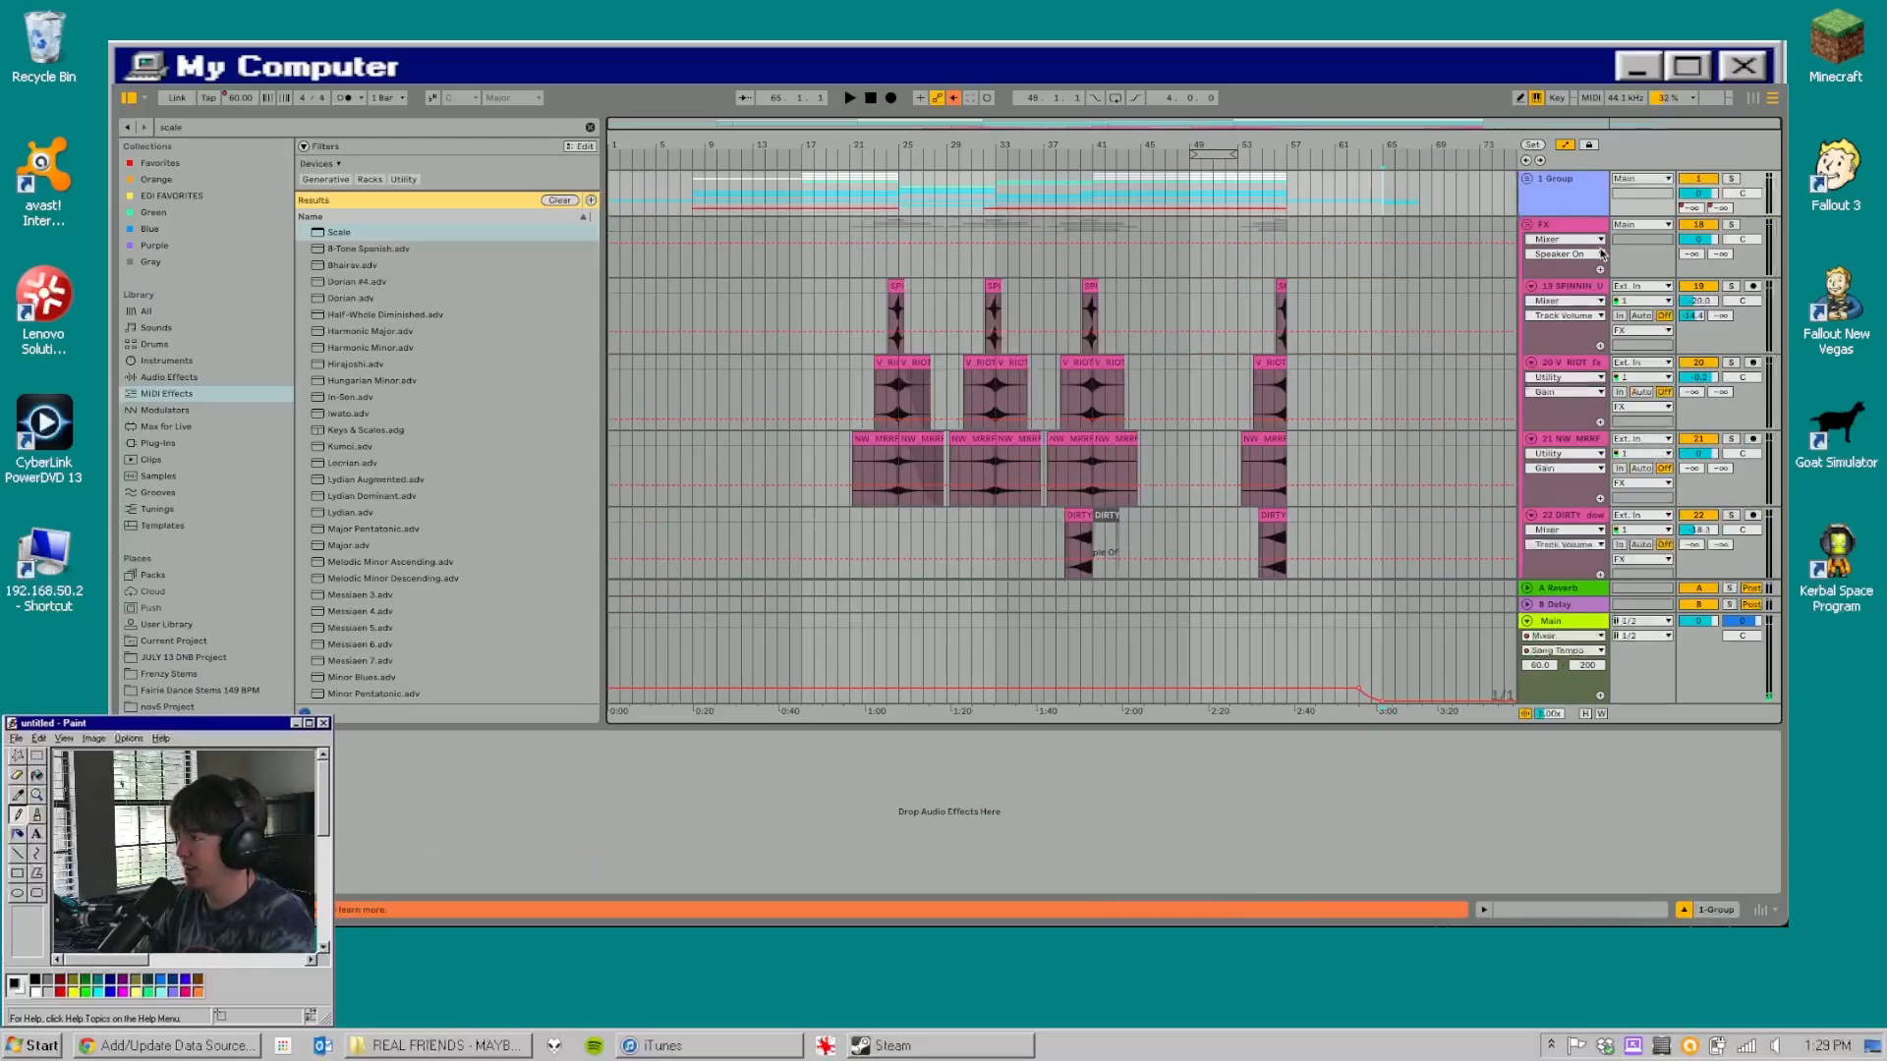
pyautogui.click(1527, 224)
pyautogui.moveTo(623, 146); pyautogui.dragTo(685, 229)
pyautogui.click(685, 229)
pyautogui.click(751, 245)
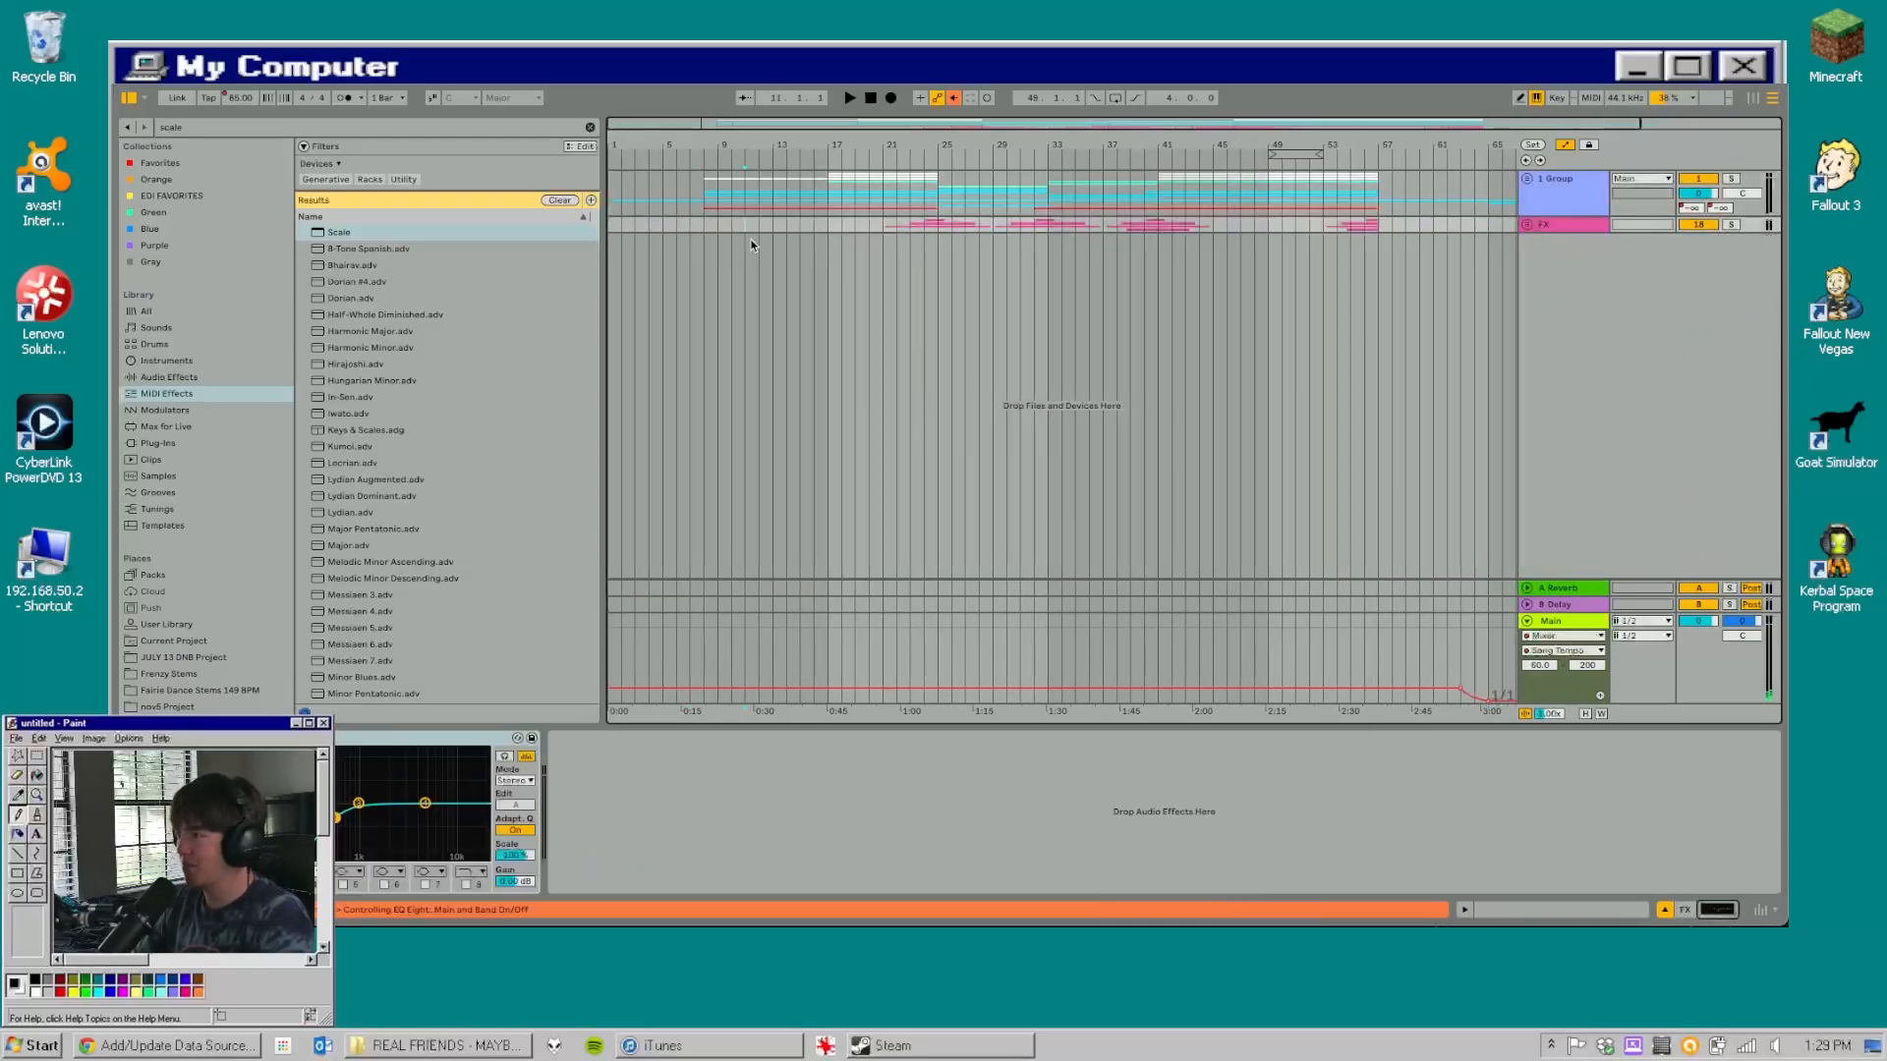